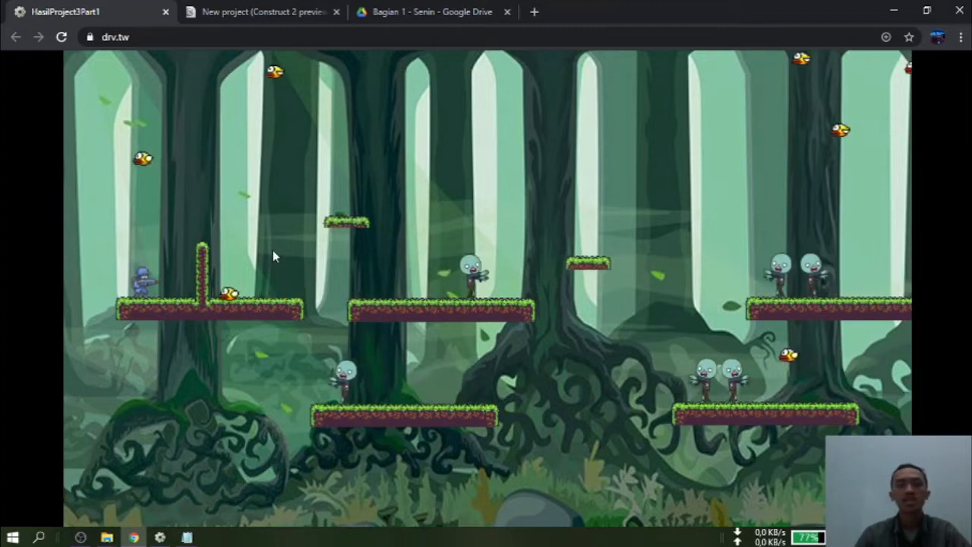
Step: Test the soldier's walking and jumping on the starting platform, before the vertical wall
key("Up")
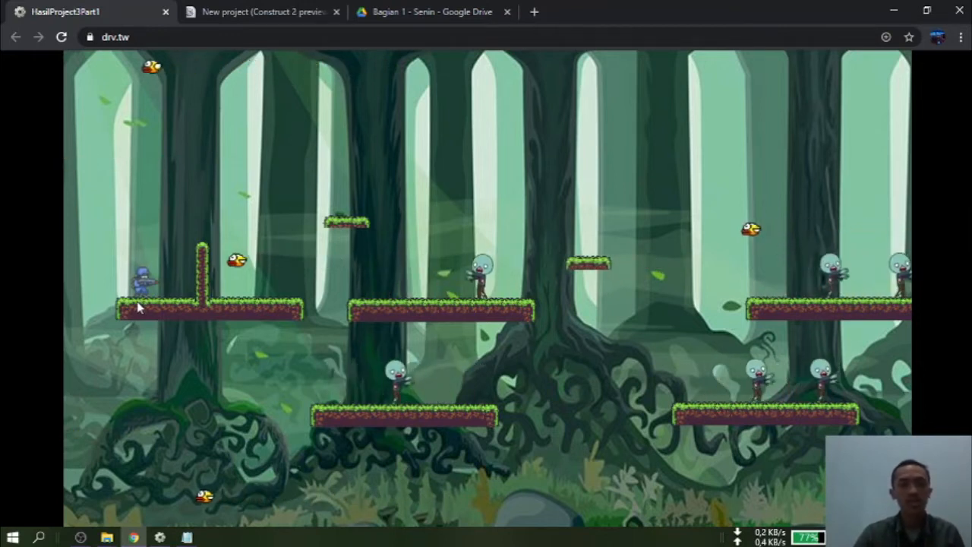
key("Left")
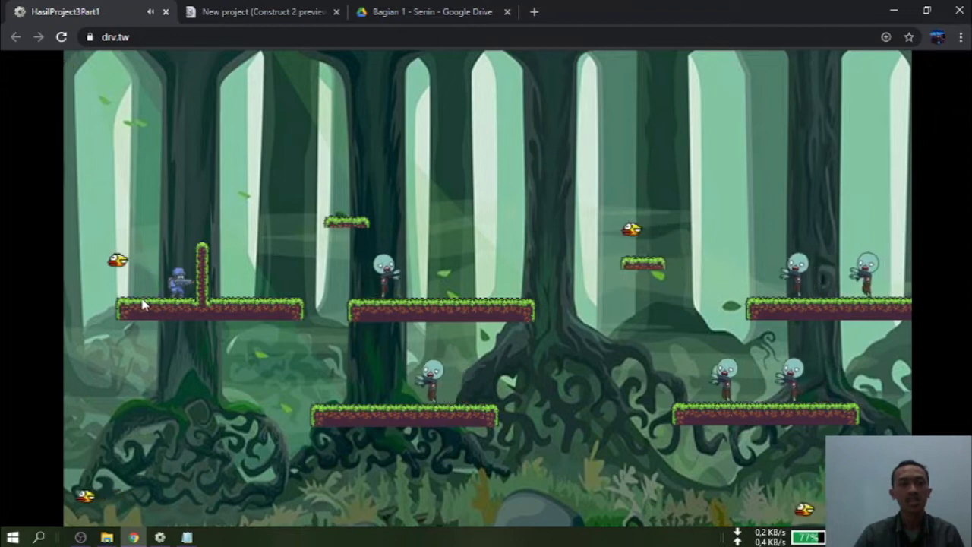
key("Up")
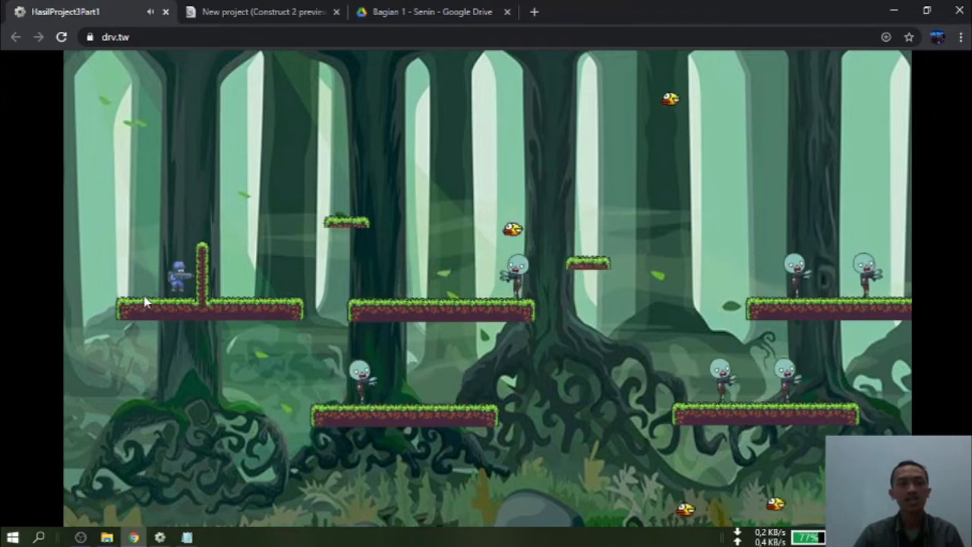
key("Up")
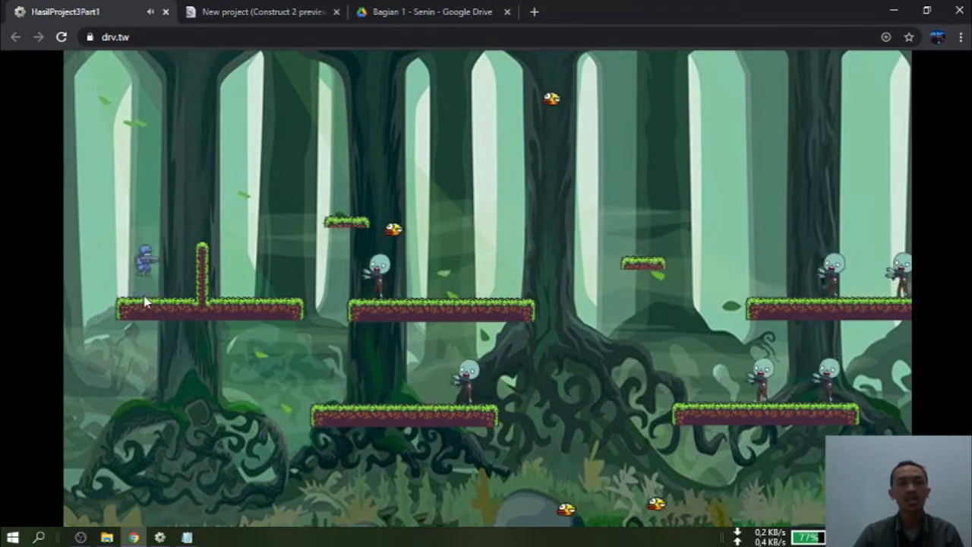
Step: Jump the soldier over the vertical wall to the far part of the starting platform
key("Up")
key("Right")
key("Left")
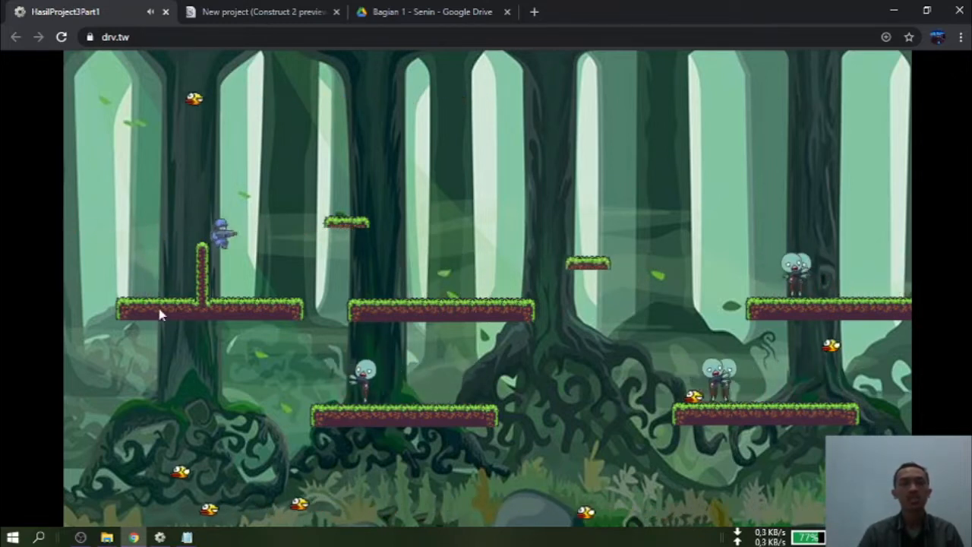
key("Right")
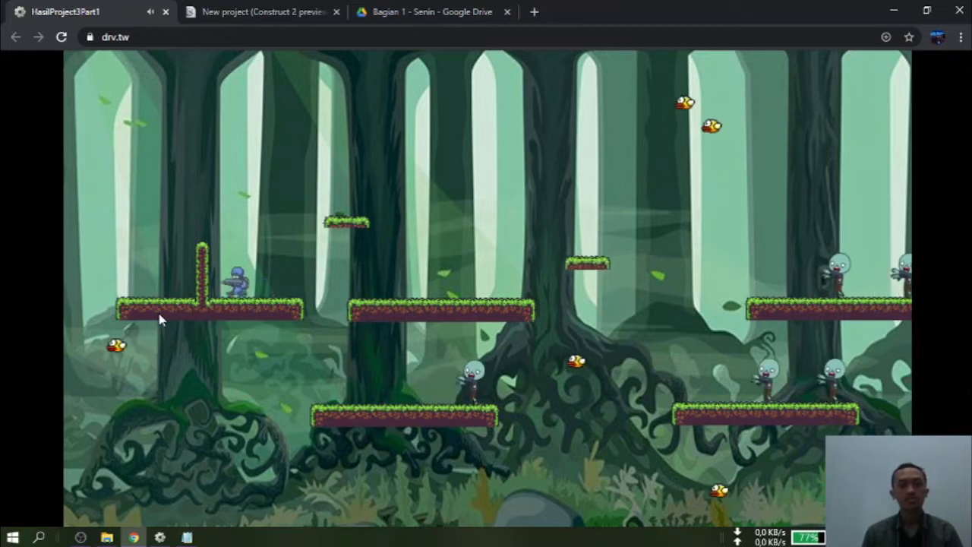
Step: Jump the soldier back and forth over the wall and the first gap, then land on the second platform
key("Right")
key("Up")
key("Left")
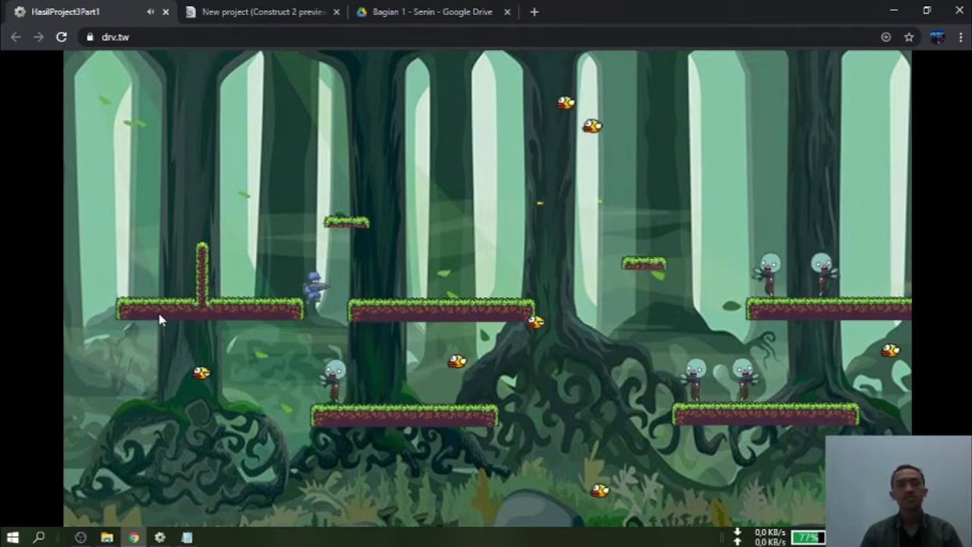
key("Up")
key("Right")
key("Left")
key("Up")
key("Right")
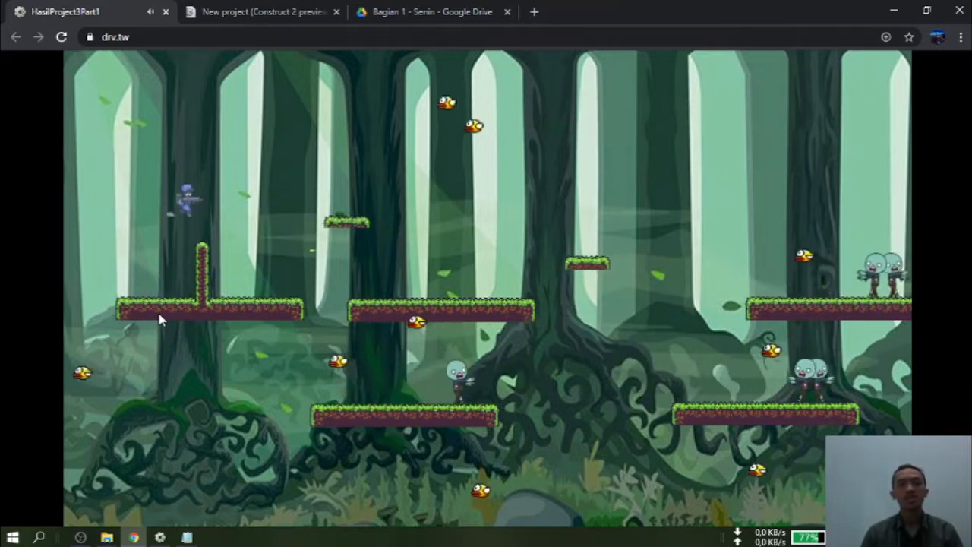
key("Up")
key("Right")
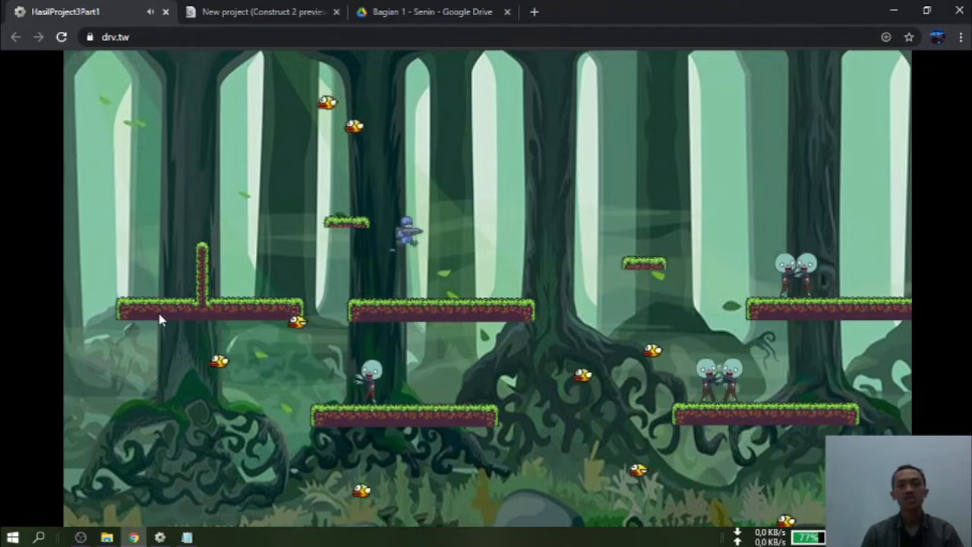
key("Right")
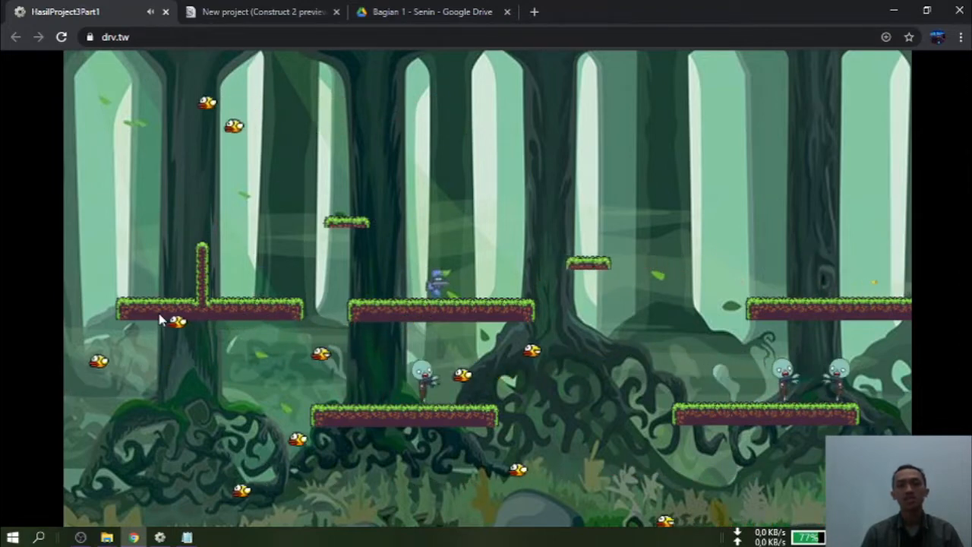
Step: Leap the soldier across the gaps to the distant walled platform, landing beyond its vertical wall
key("Up")
key("Right")
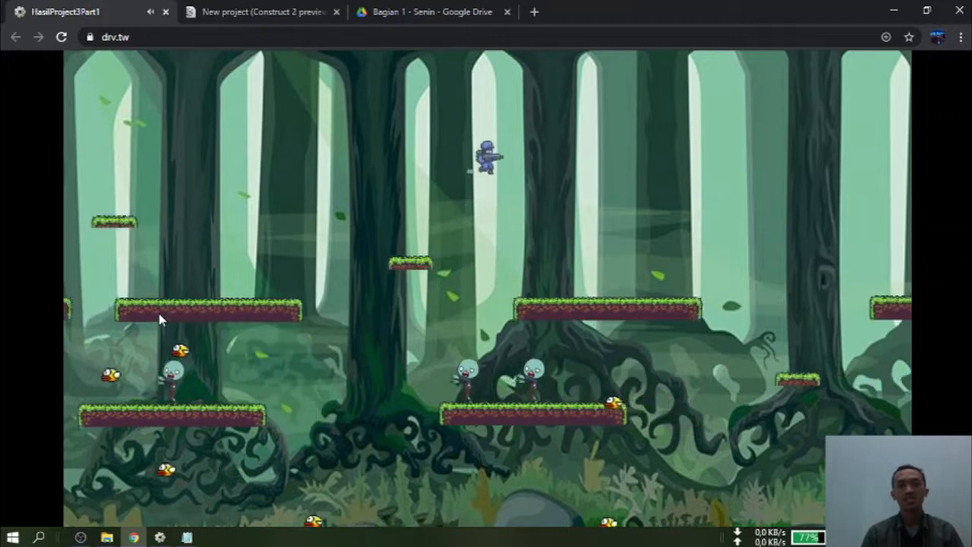
key("Right")
key("Up")
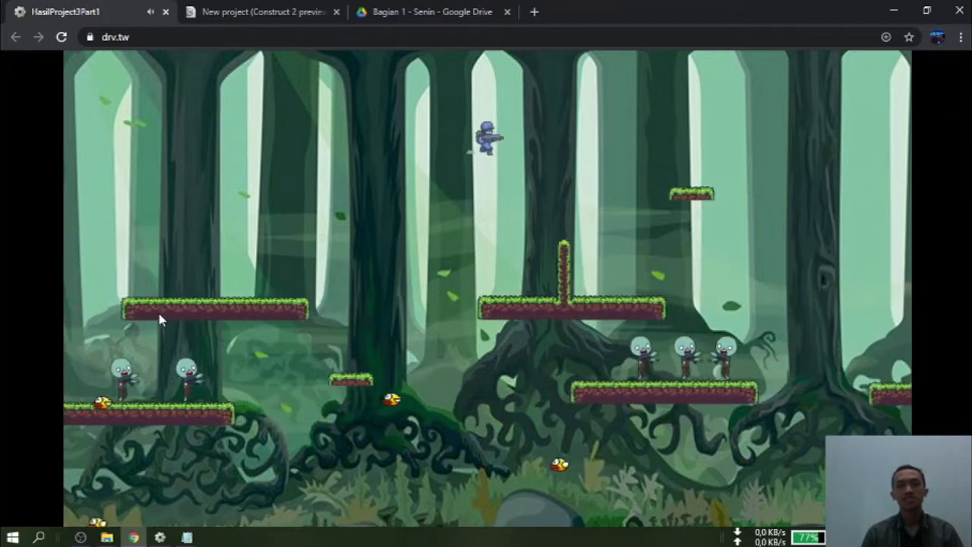
key("Right")
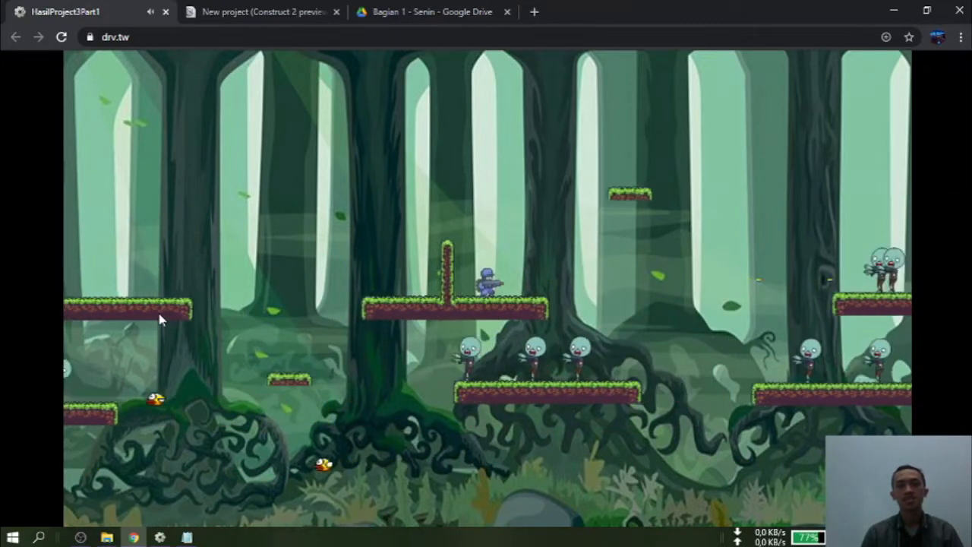
Step: Jump the soldier beside the second vertical wall and move on to the last platform
key("Left")
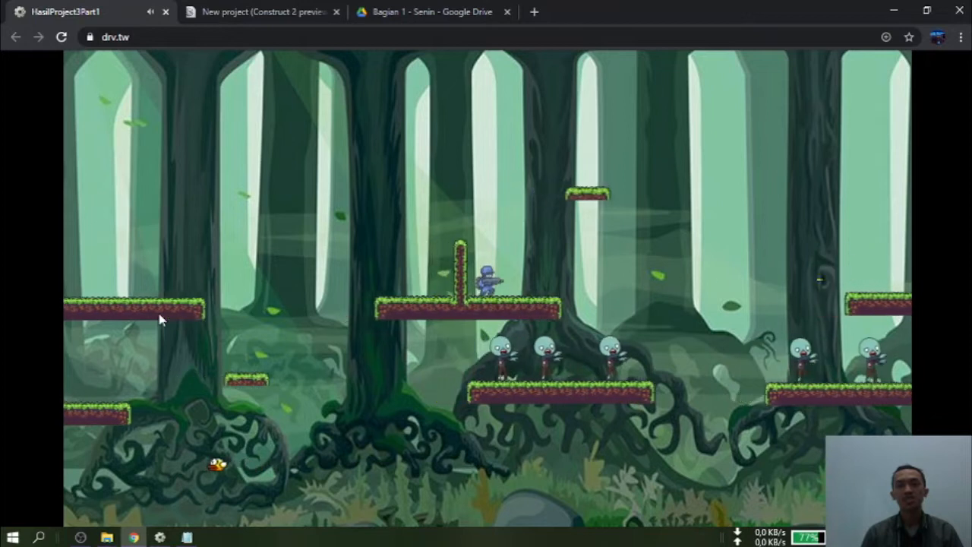
key("Up")
key("Up")
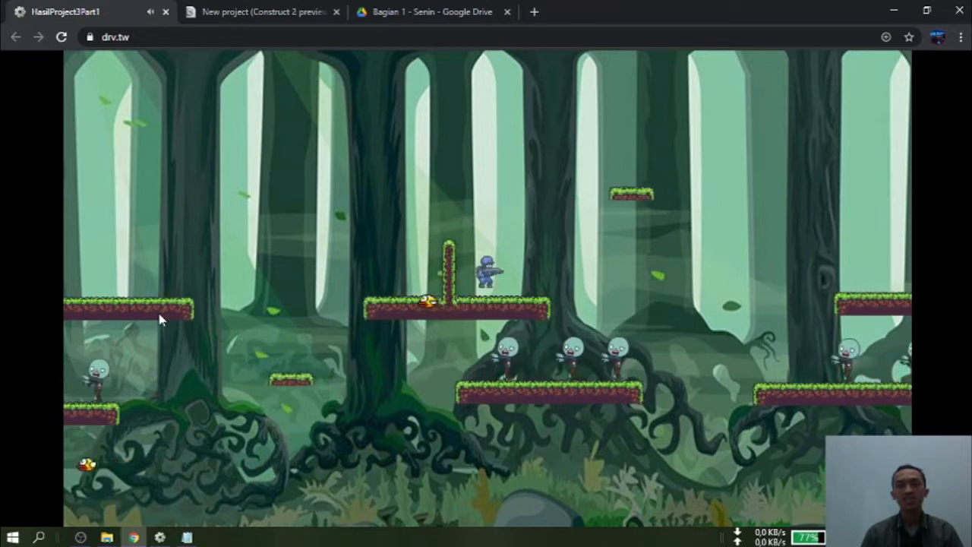
key("Right")
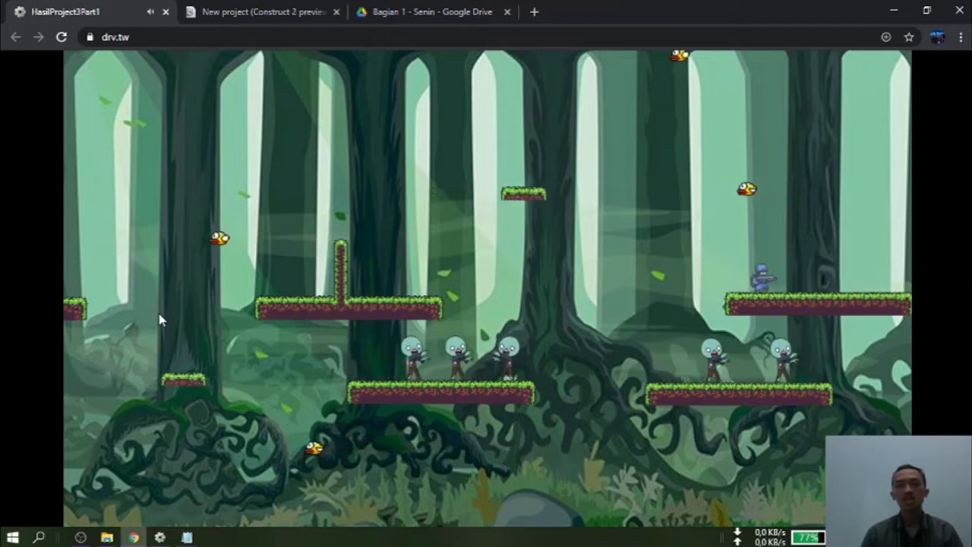
Step: Walk and jump the soldier around the last platform, then run off its far end to finish the level
key("Right")
key("Up")
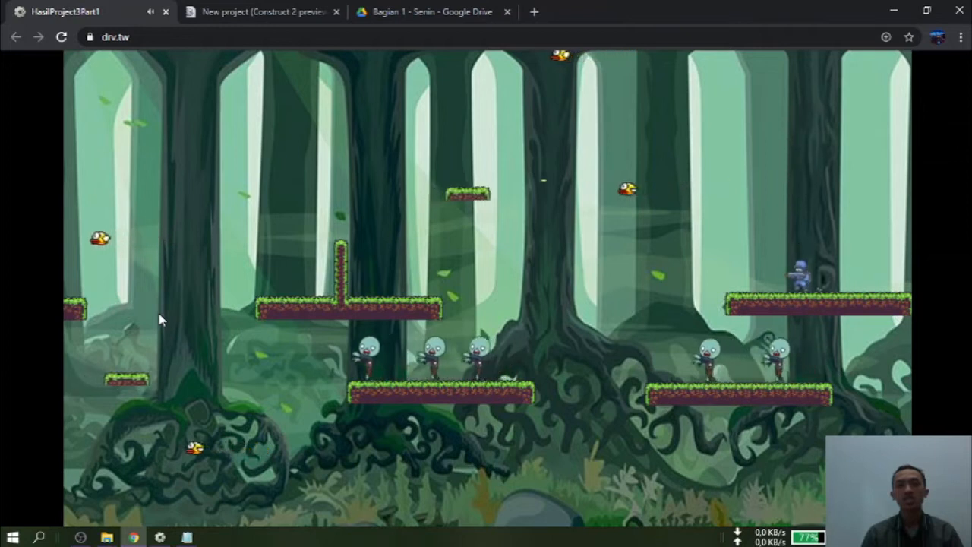
key("Left")
key("Up")
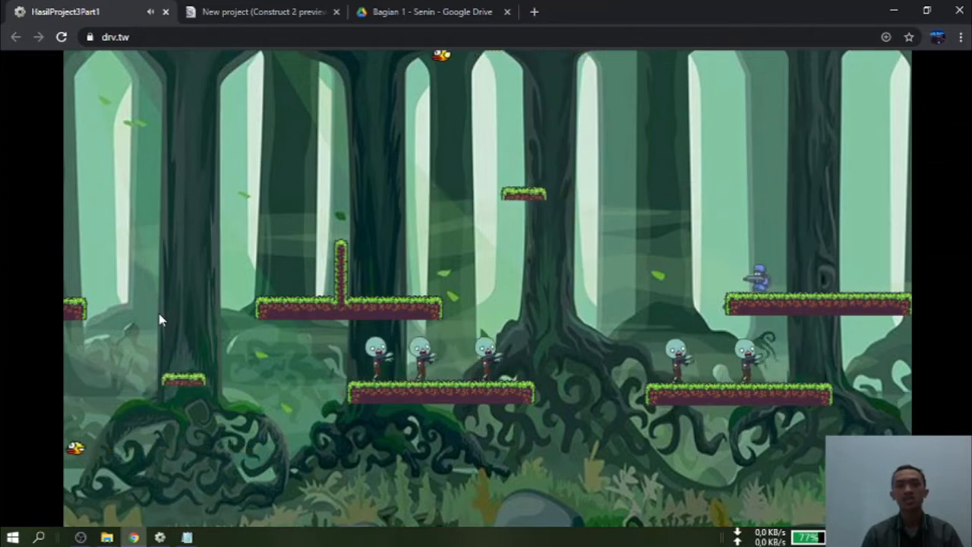
key("Right")
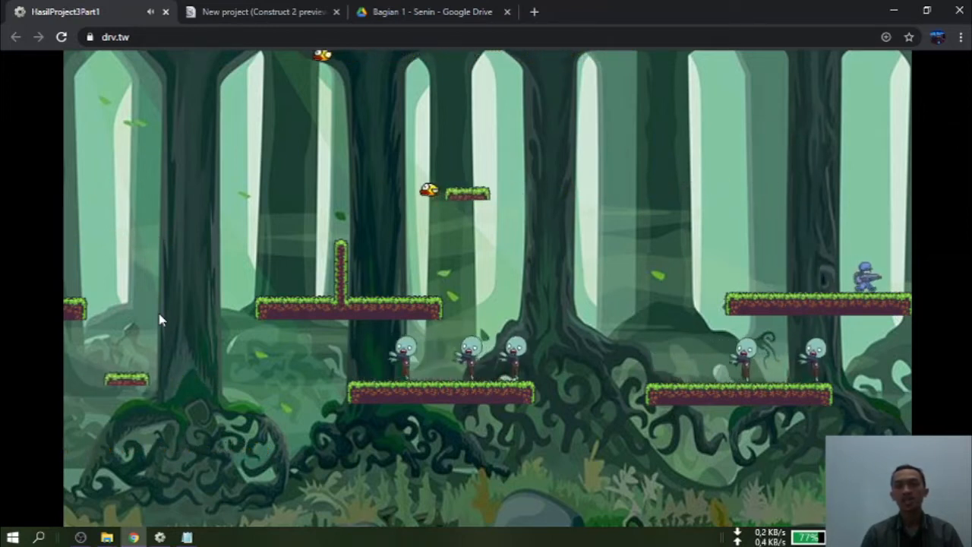
key("Left")
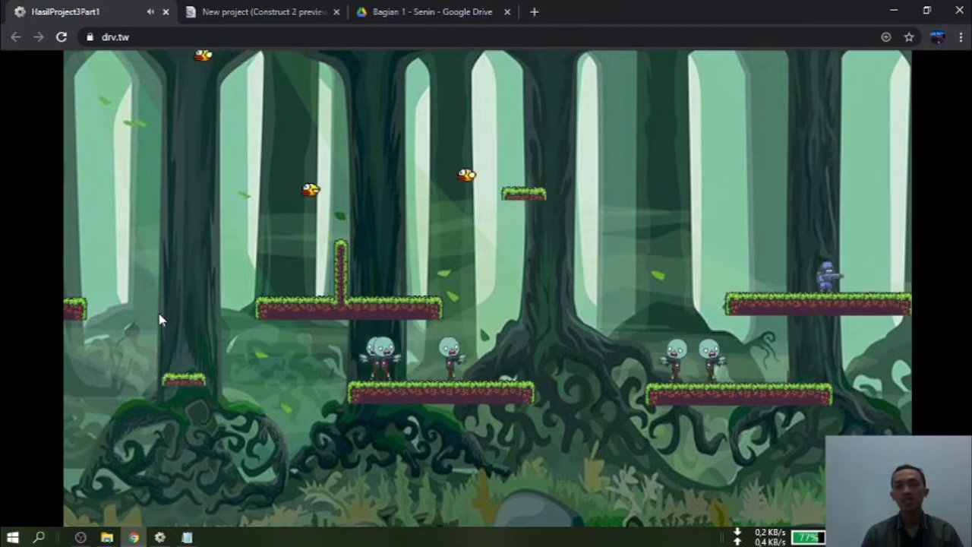
key("Right")
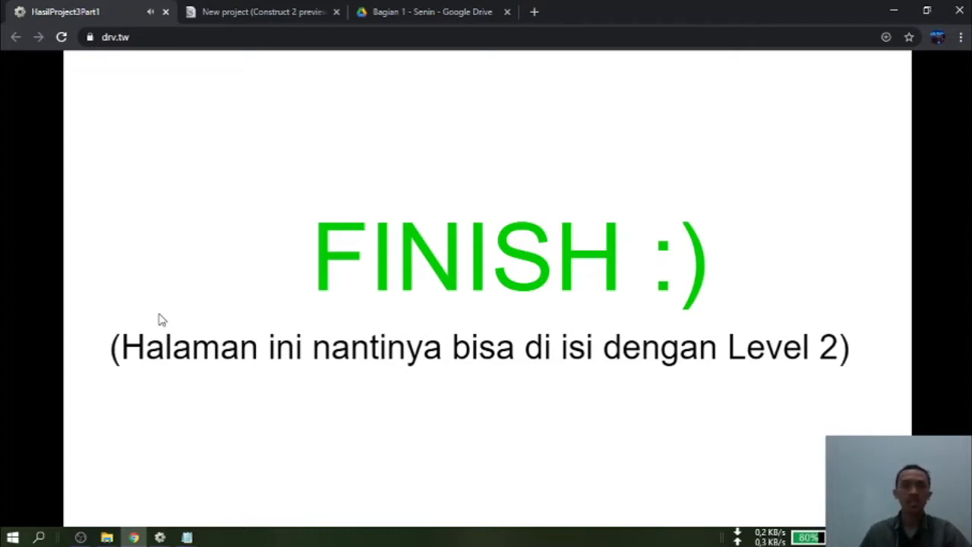
Step: Close the HasilProject3Part1 game and start Level 1 in the Construct 2 preview
left_click(166, 12)
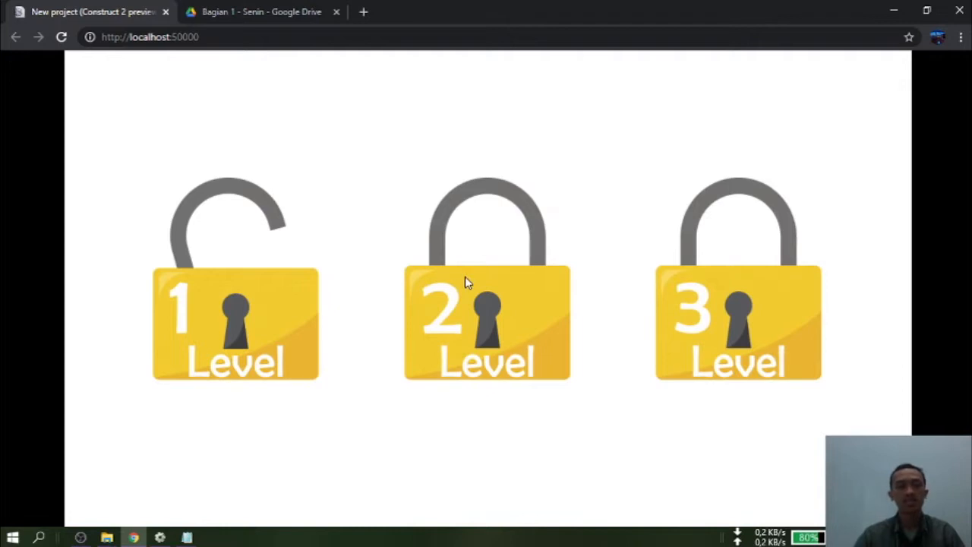
left_click(257, 332)
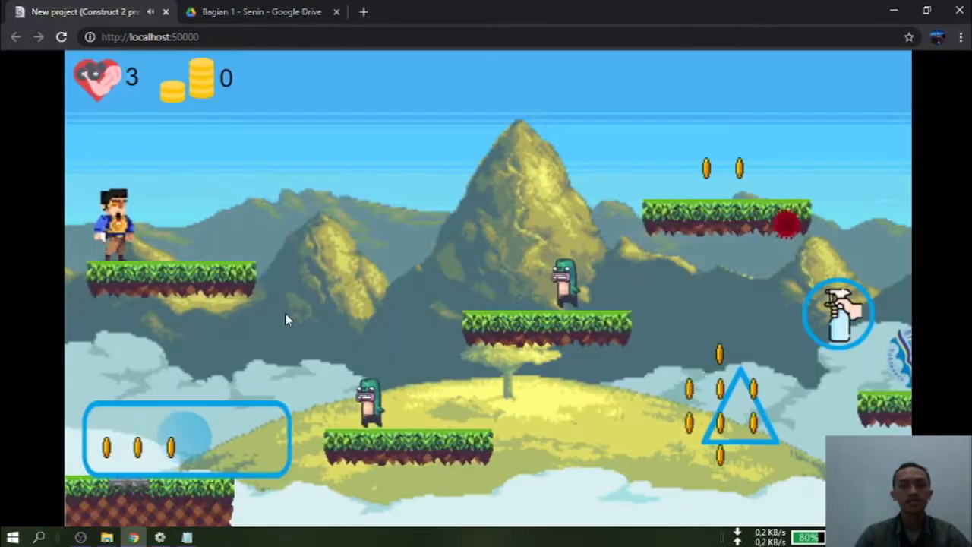
Step: Test walking both ways on the starting platform and jump the character onto the middle floating platform
key("Right")
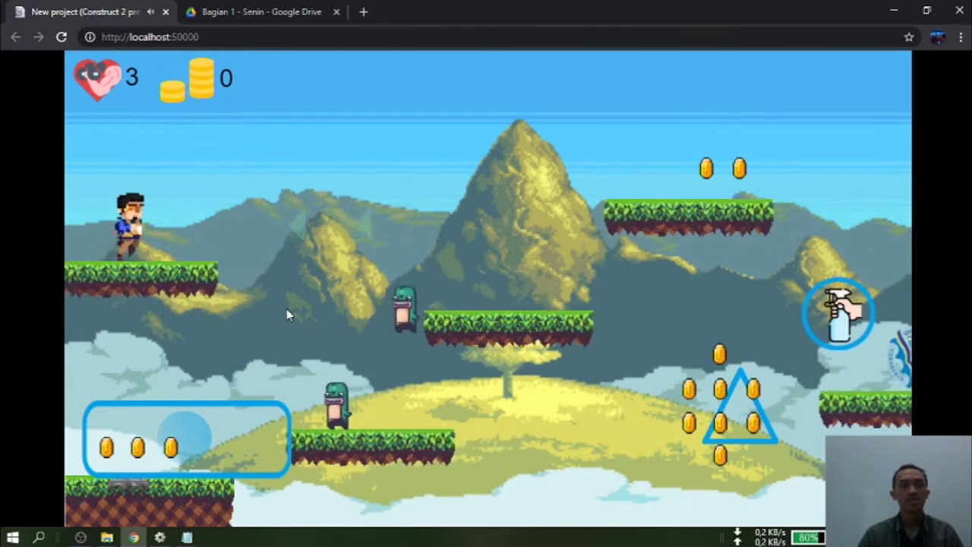
key("Left")
key("Right")
key("Up")
key("Right")
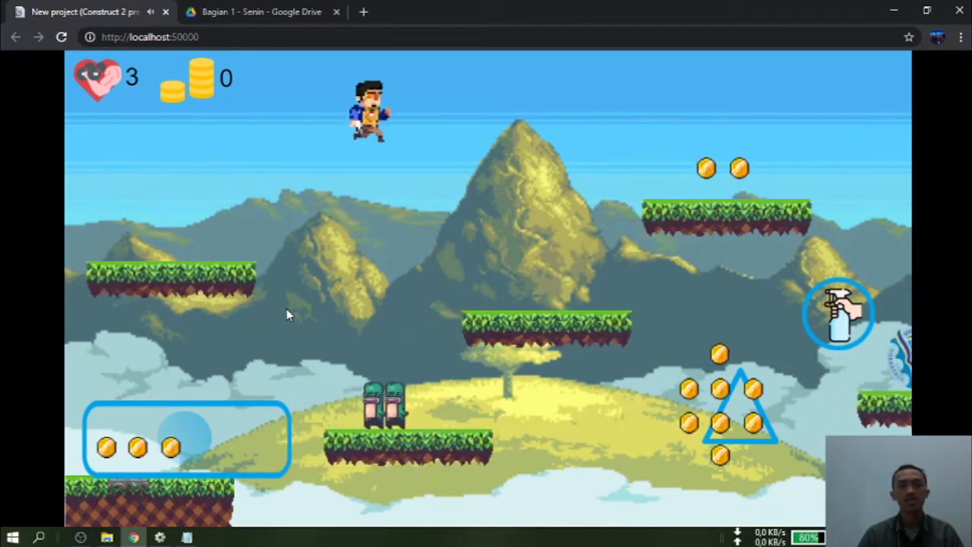
key("Right")
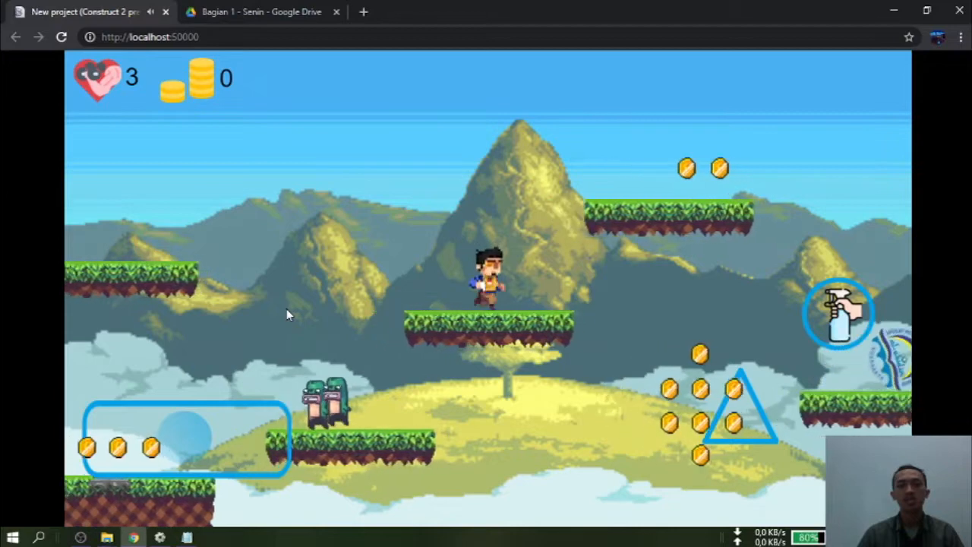
Step: Collect the two coins above the upper platform and five of the next six, landing between the two ground enemies
key("Up")
key("Right")
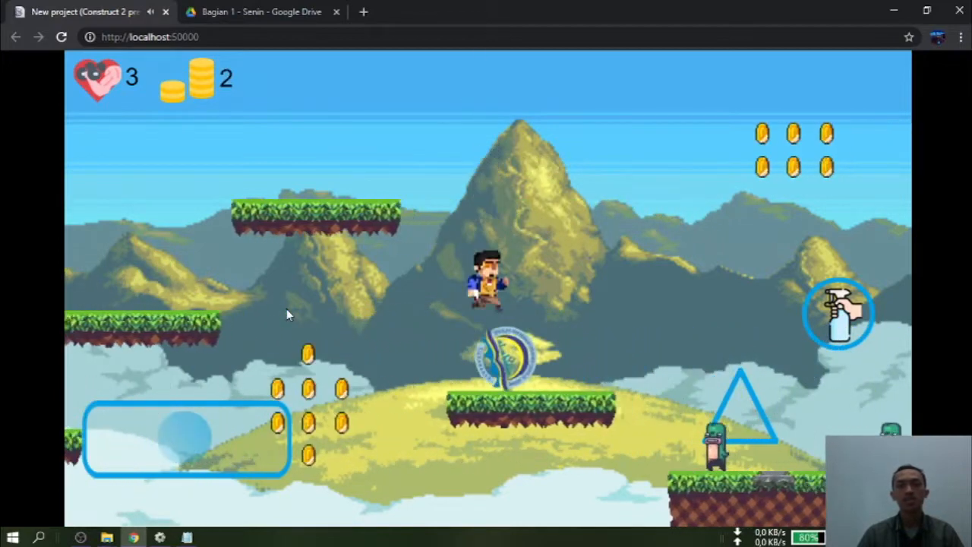
key("Up")
key("Right")
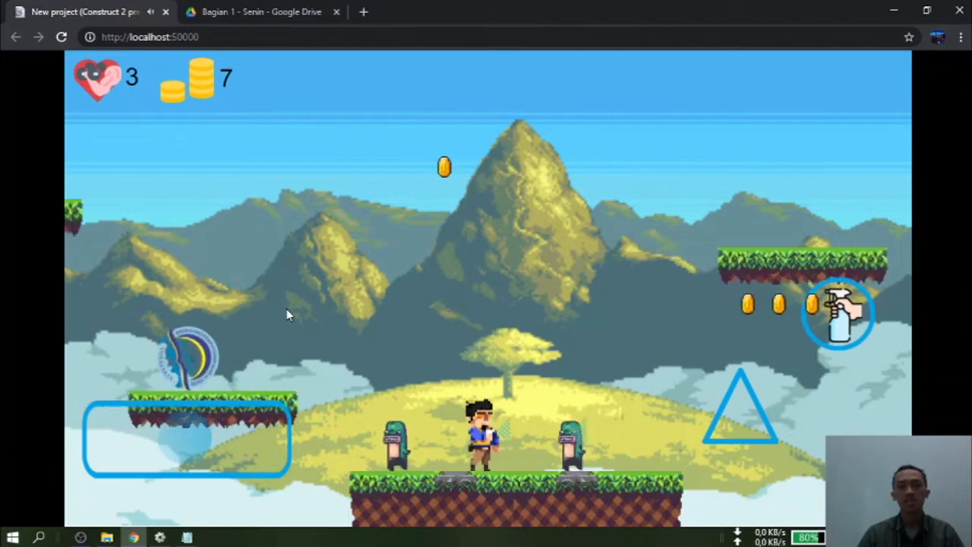
Step: Turn the character both ways between the two enemies and try the spray attack
key("Right")
key("Left")
key("space")
key("Right")
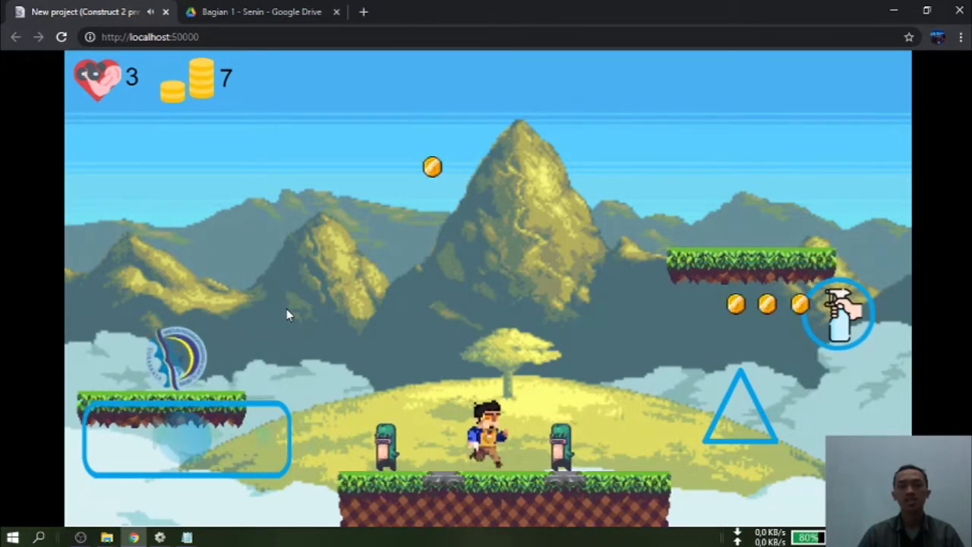
Step: Jump over the enemy ahead and collect the three coins beneath the floating platform
key("Up")
key("Right")
key("Up")
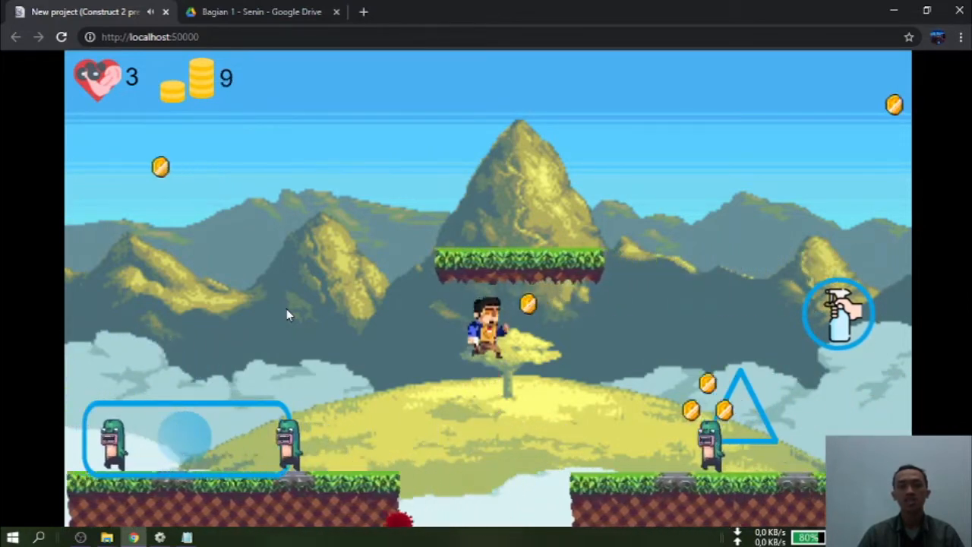
key("Up")
key("Left")
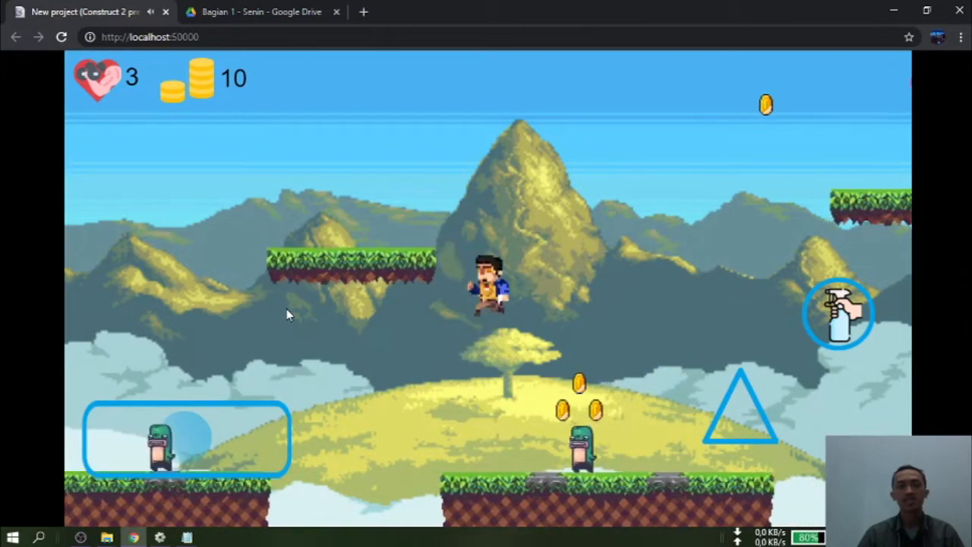
Step: Collect the single coin high above the second ground block and land past the block's enemy
key("Up")
key("Right")
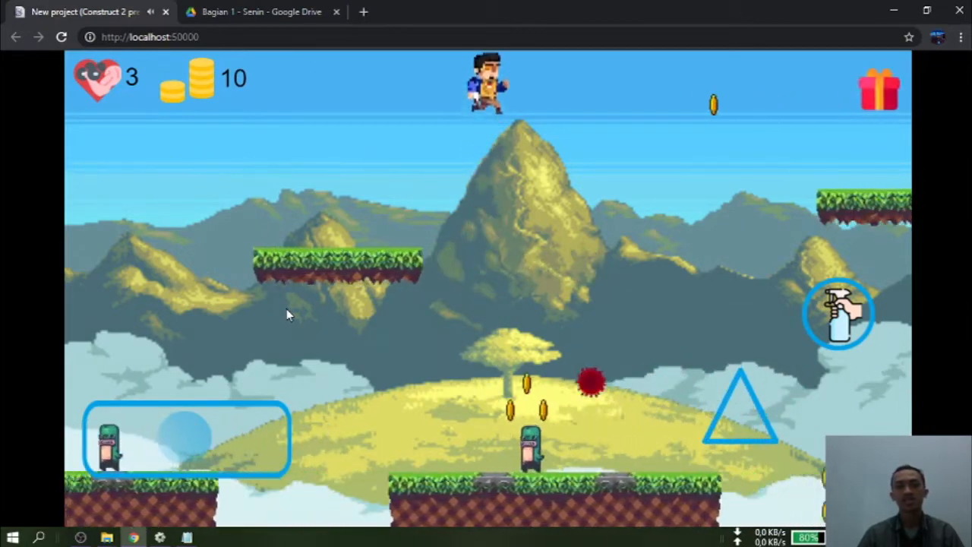
key("Right")
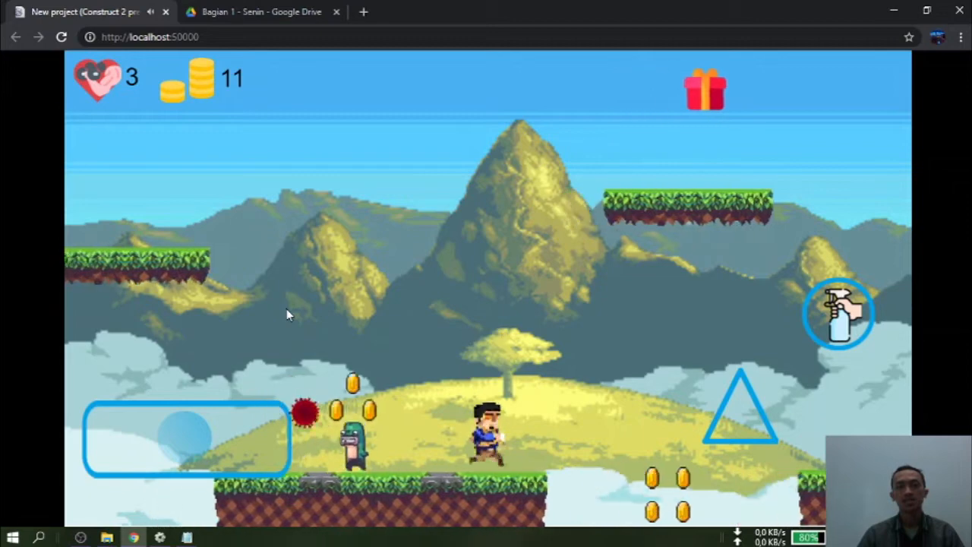
Step: Jump the character across the pit with the four coins and land on the next ground block
key("Up")
key("Up")
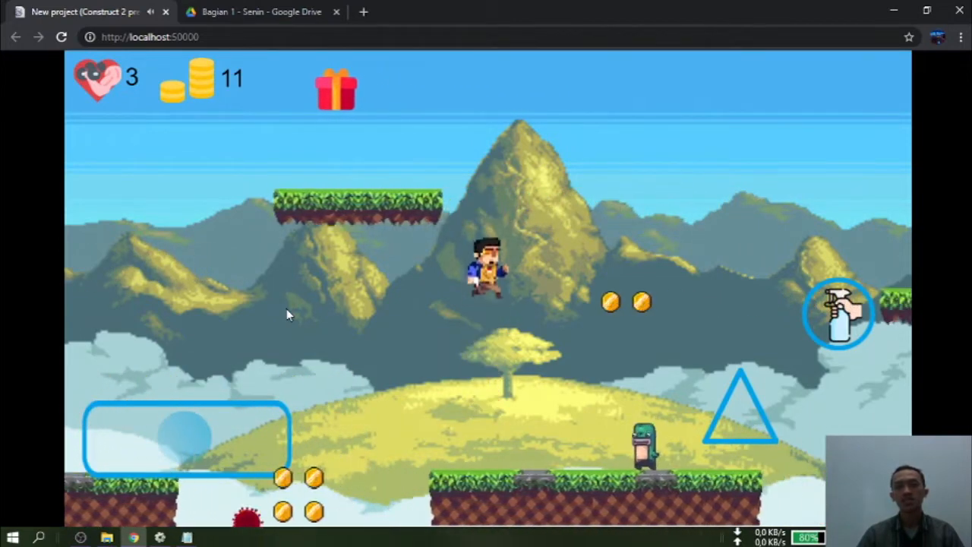
key("Right")
key("Up")
key("Left")
key("Right")
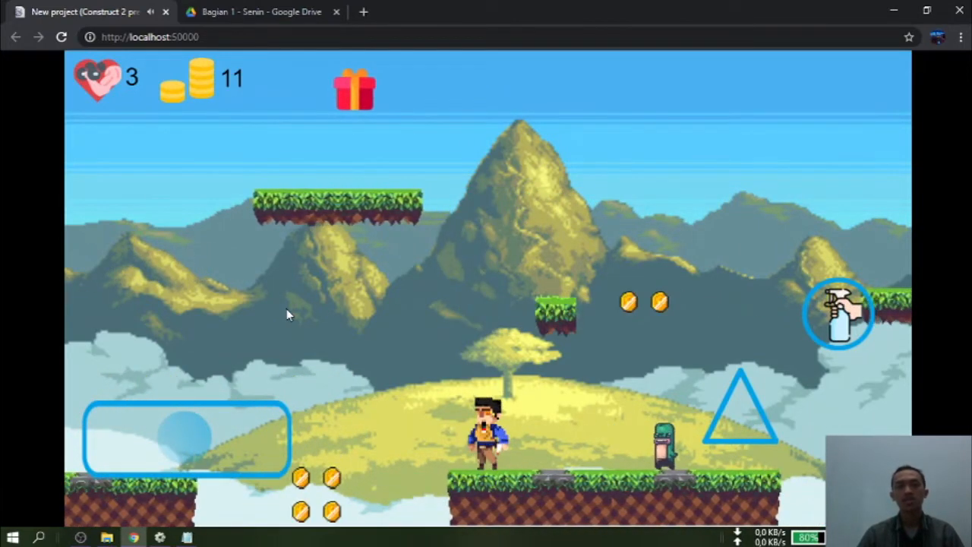
Step: Jump the character onto the small floating block and up to the long high platform beneath the gift box
key("Up")
key("Right")
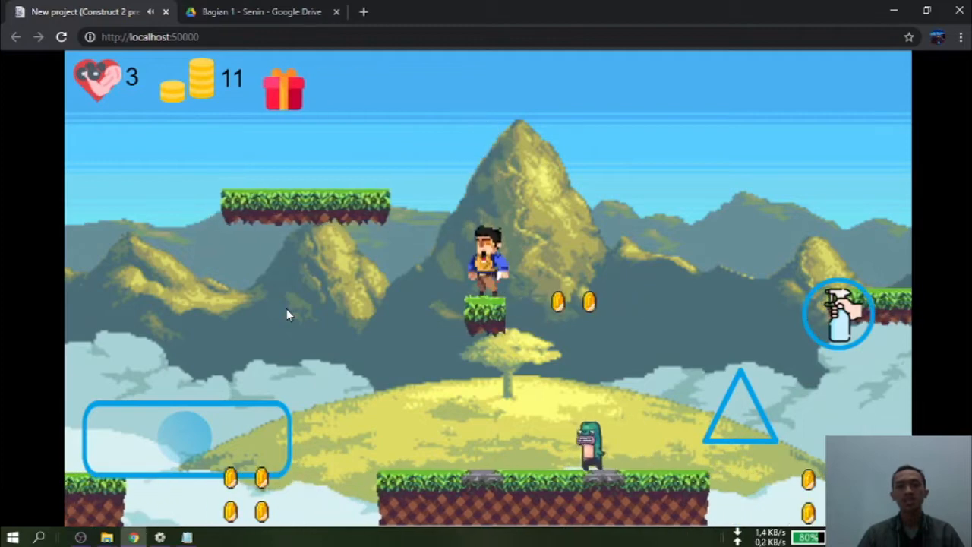
key("Up")
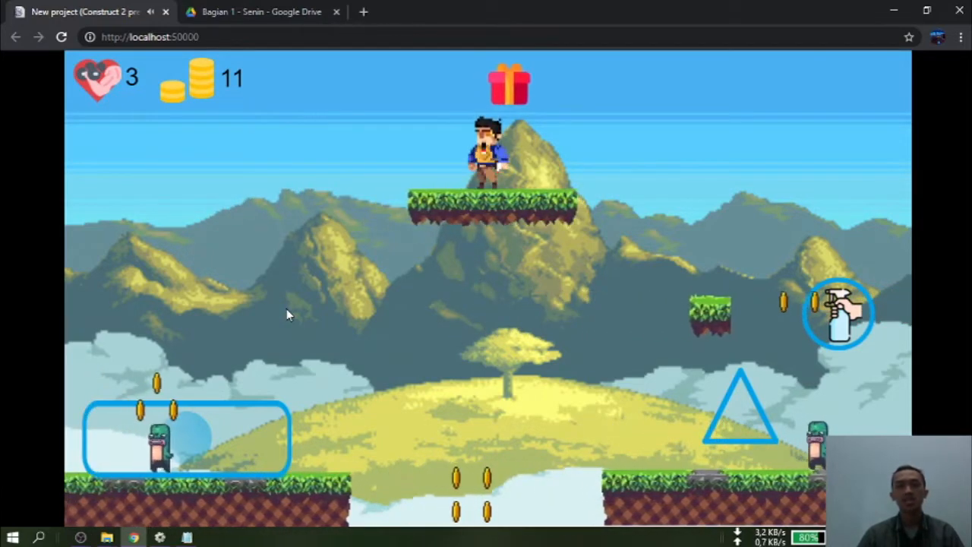
Step: Open the gift box above the platform, collect the spray bottle and fire the spray attack
key("Left")
key("Right")
key("Right")
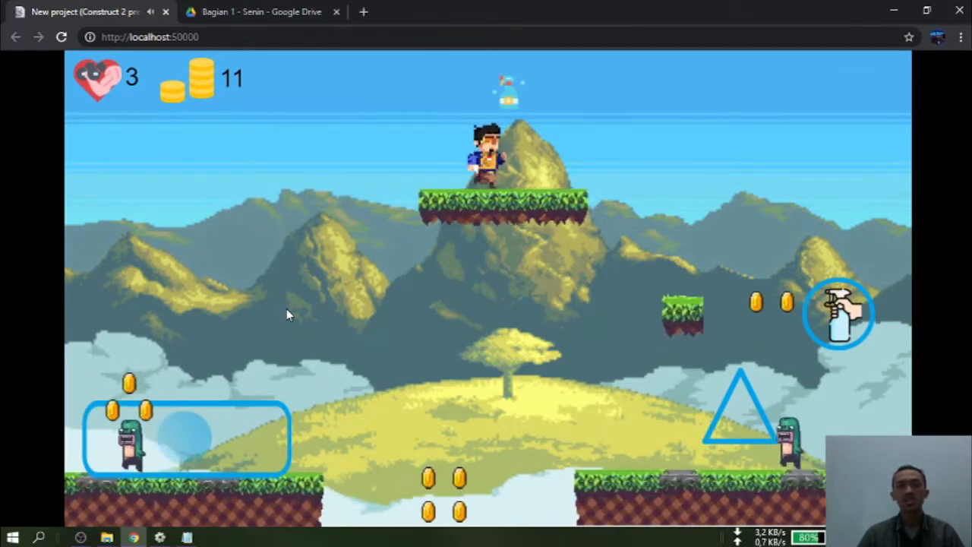
key("Up")
key("space")
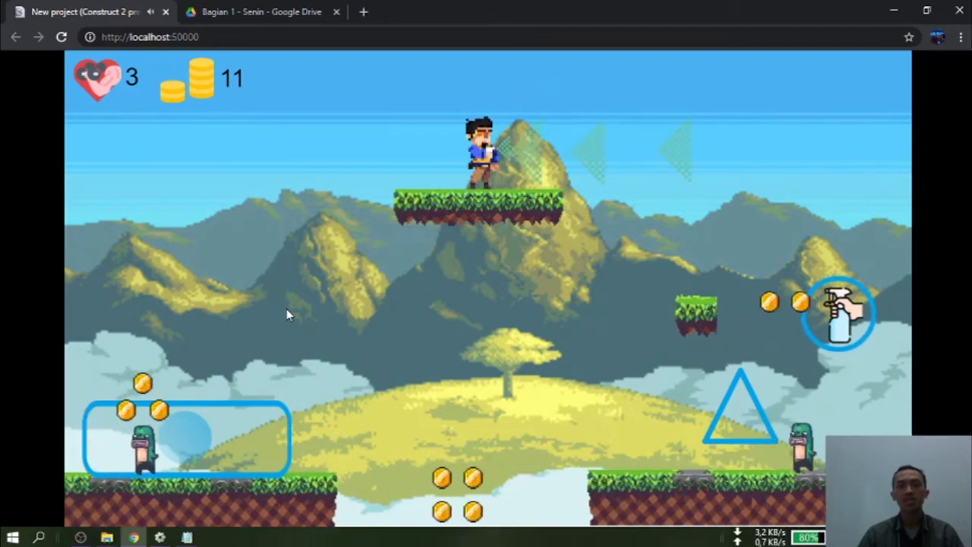
Step: Leave the high platform and jump the character past the small floating block toward the enemy
key("Right")
key("Up")
key("Right")
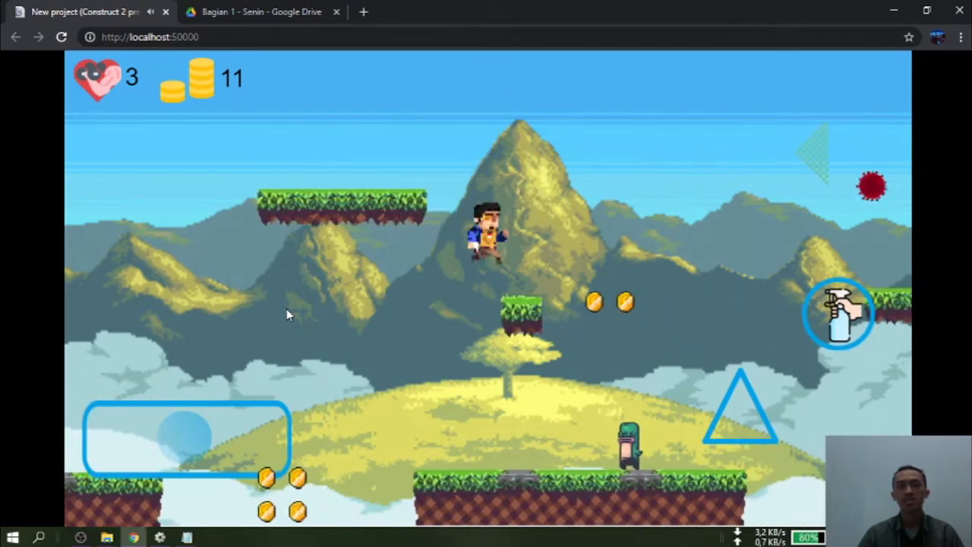
key("Up")
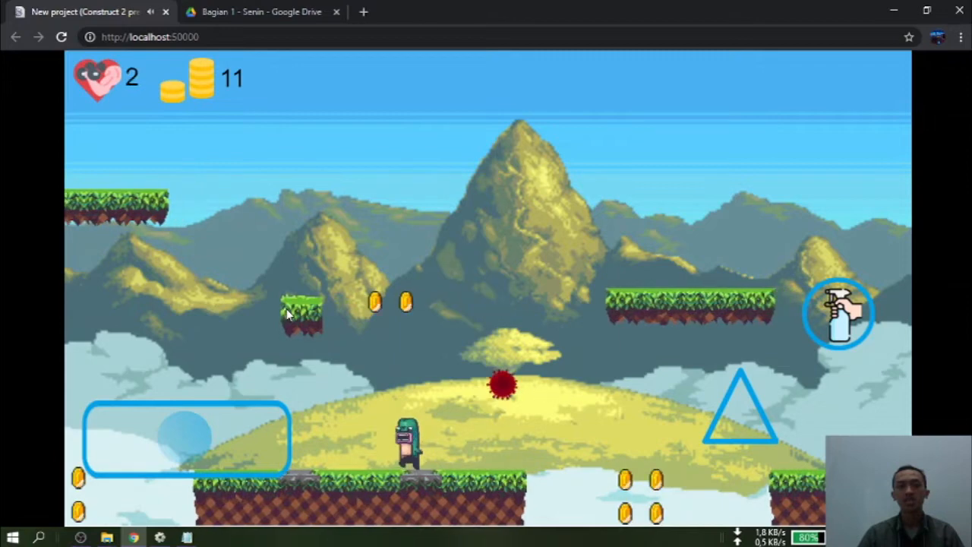
Step: Spray at the red virus from the first floating platform and collect the three coins on the ground block below it
key("Right")
key("space")
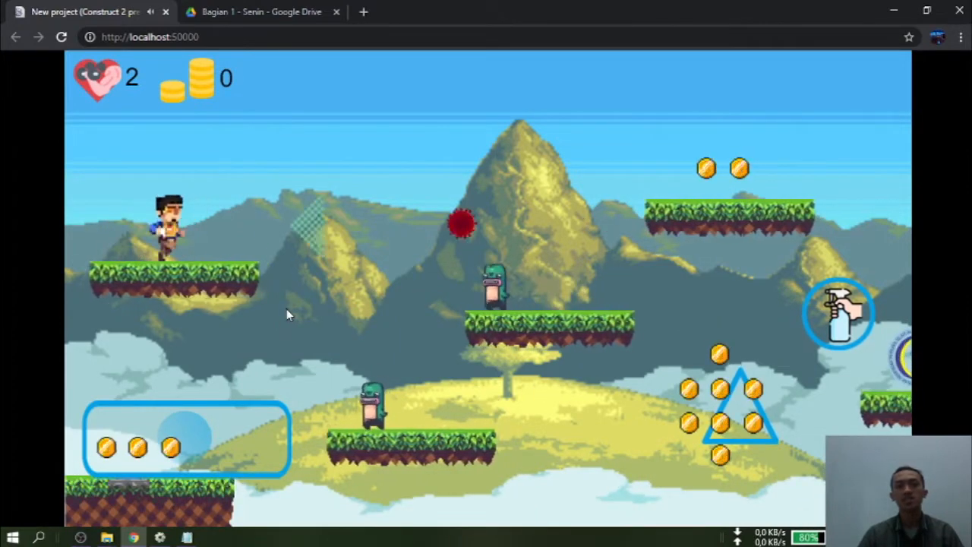
key("Right")
key("Up")
key("Left")
key("Right")
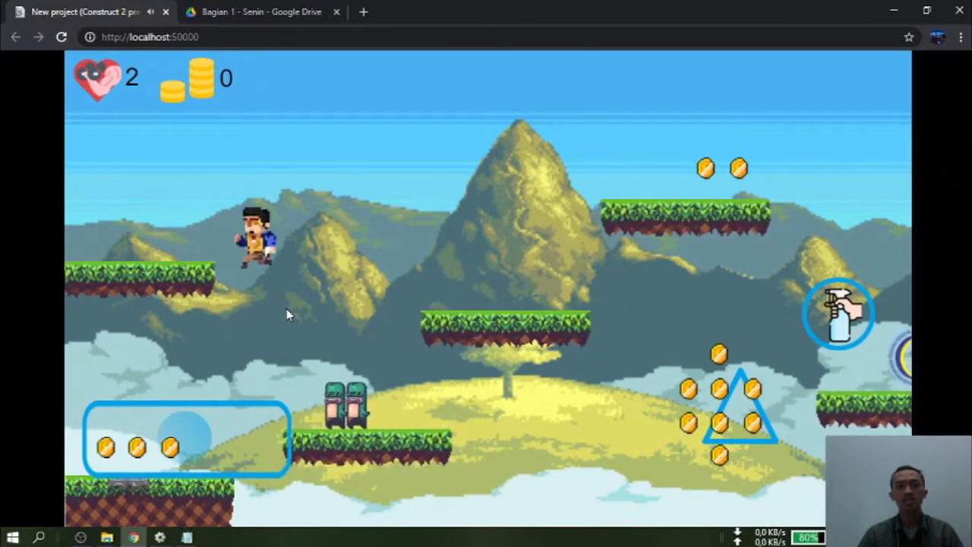
key("Left")
key("Up")
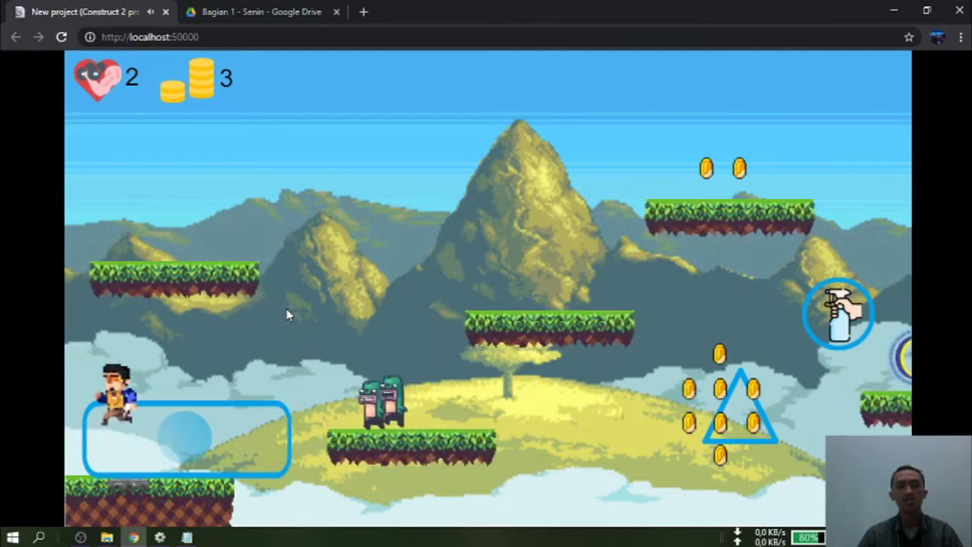
Step: Run along the ground block and jump across the pit to the next block
key("Right")
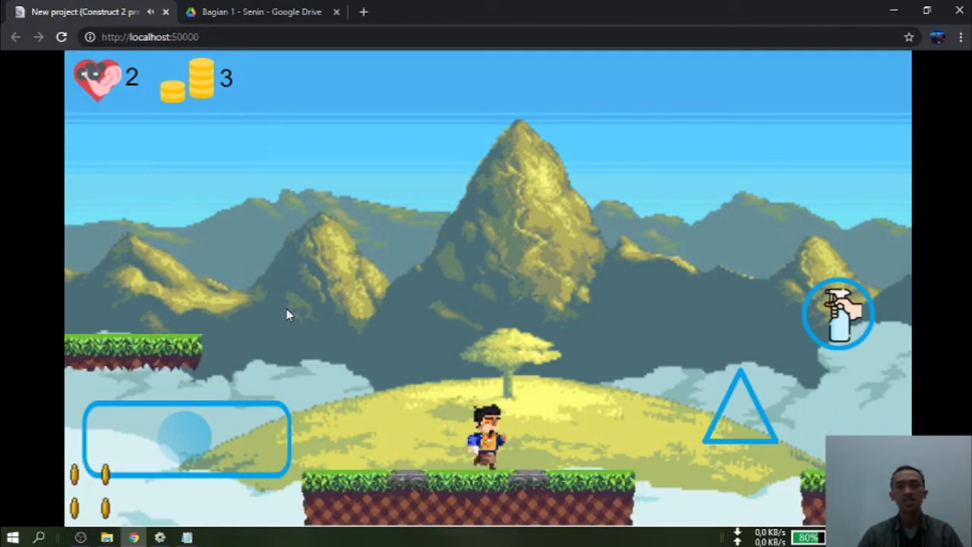
key("Up")
key("Right")
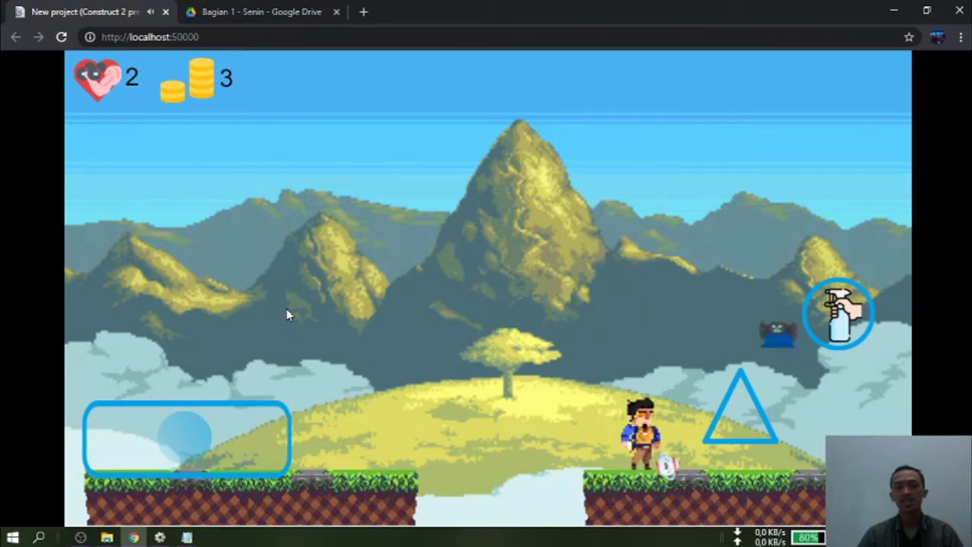
Step: Retreat across the pit to the previous ground block and fight the blue boss with the spray attack
key("Right")
key("Left")
key("Up")
key("Left")
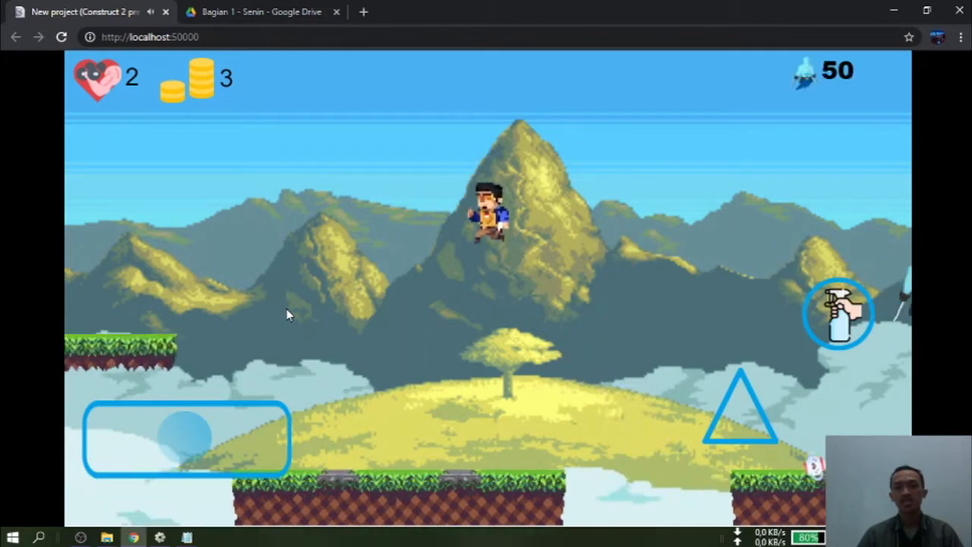
key("Up")
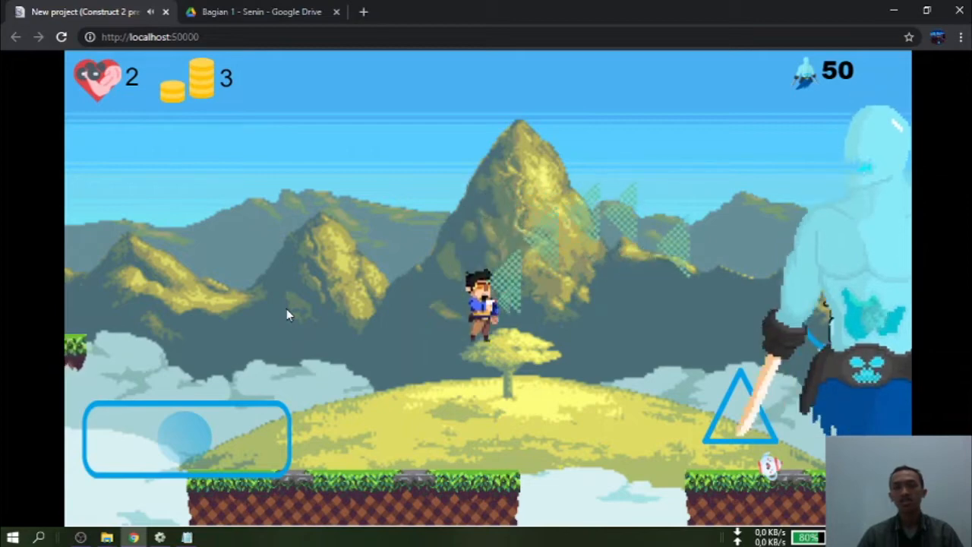
key("Up")
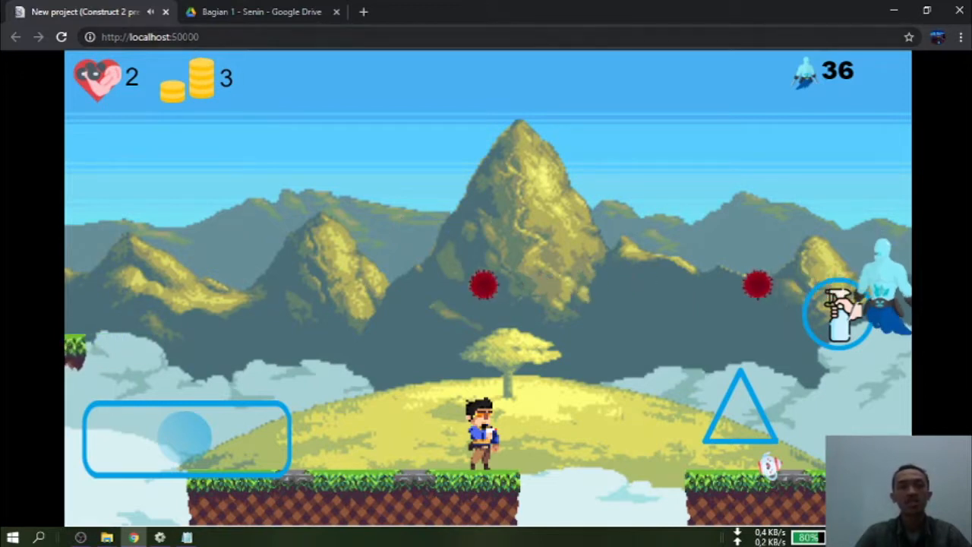
Step: Close the game preview and open the parent PROJECT 3 folder in Google Drive
left_click(165, 12)
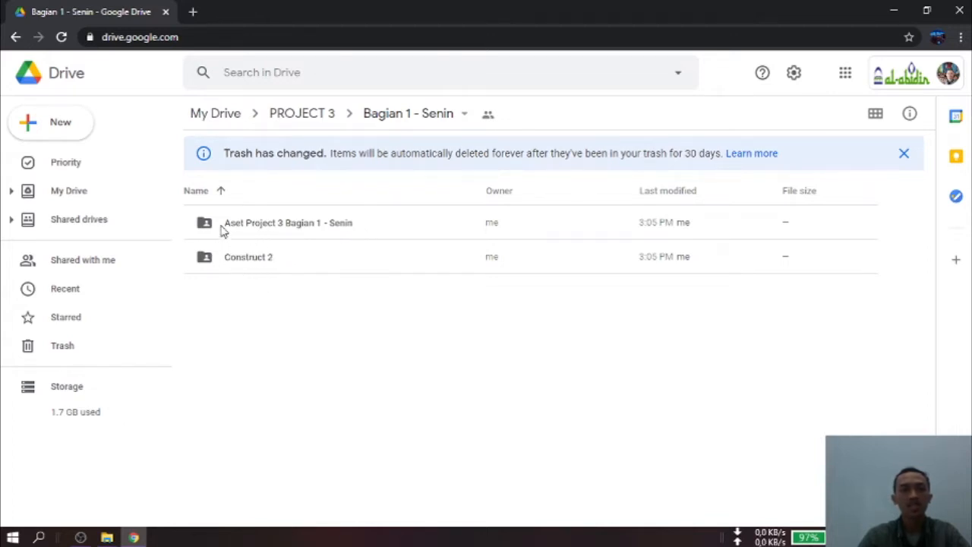
left_click(297, 118)
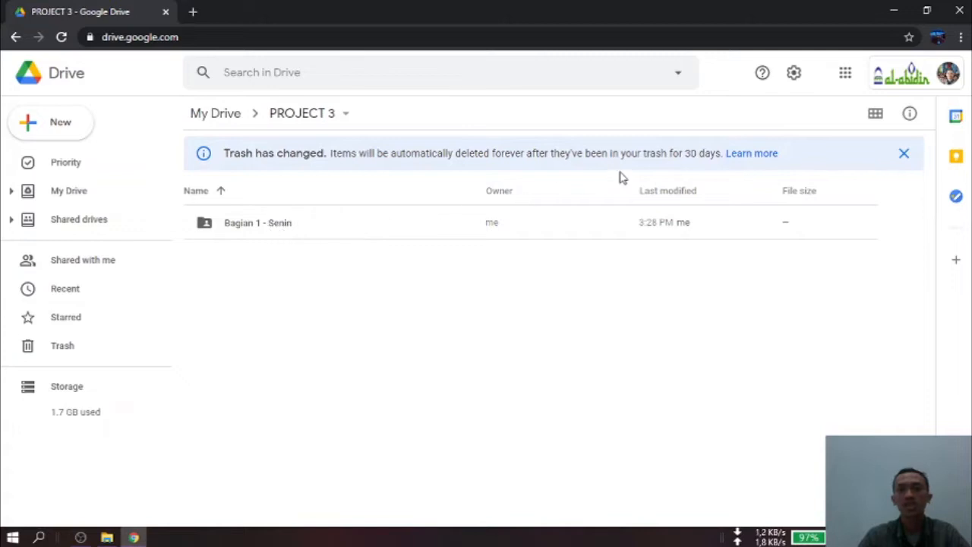
Step: Start downloading the "Bagian 1 - Senin" folder and cancel the download while it is being zipped
left_click(311, 232)
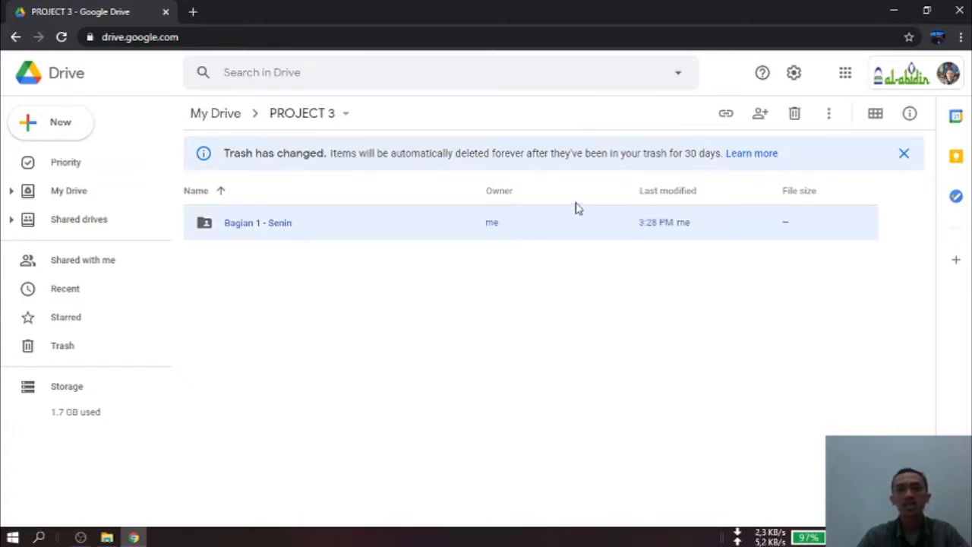
left_click(829, 116)
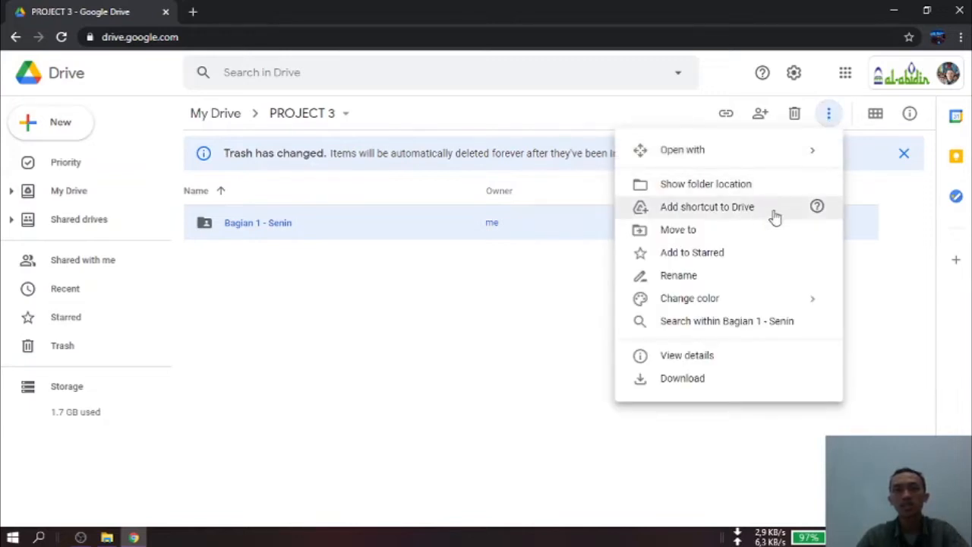
left_click(682, 378)
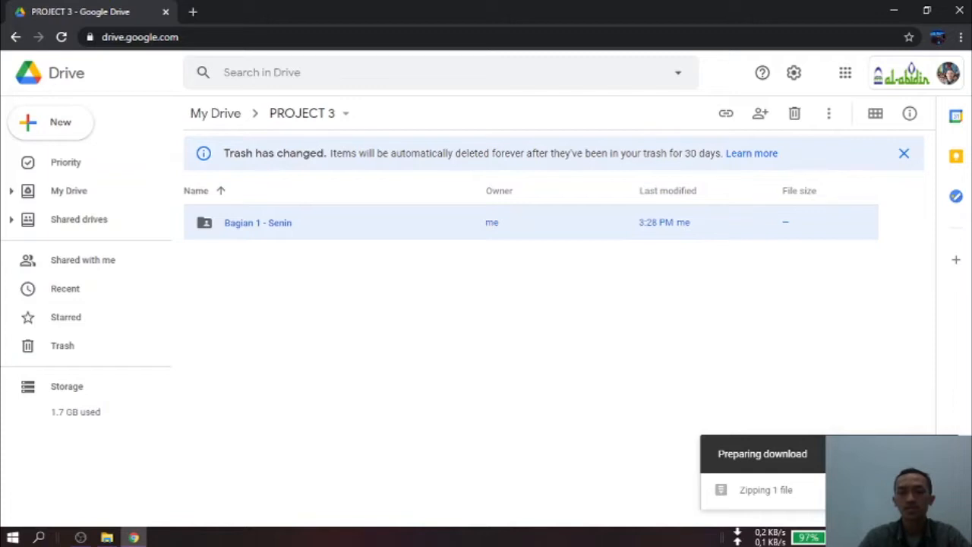
left_click(945, 454)
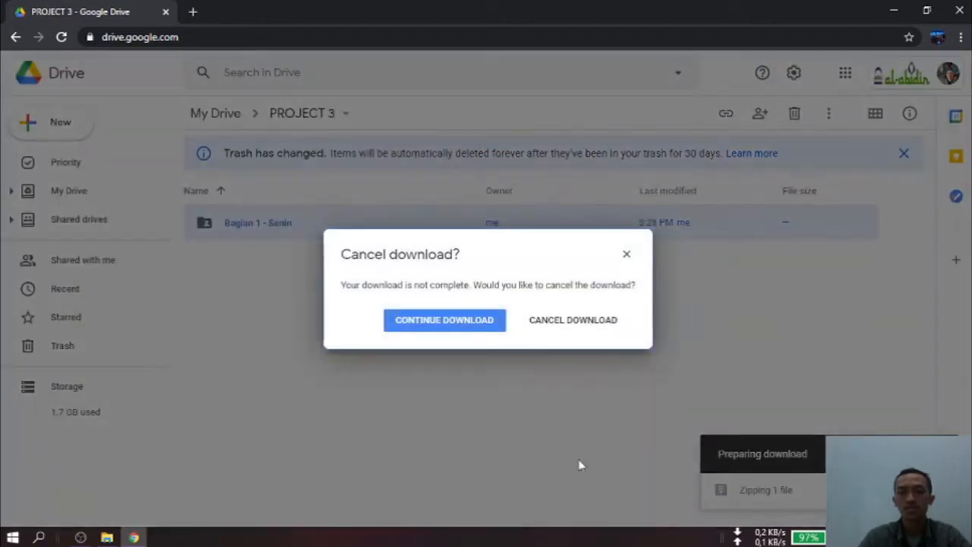
left_click(553, 320)
Step: Look at the already downloaded "Bagian 1 - Senin.zip" in File Explorer's Downloads folder and return to Google Drive
left_click(107, 537)
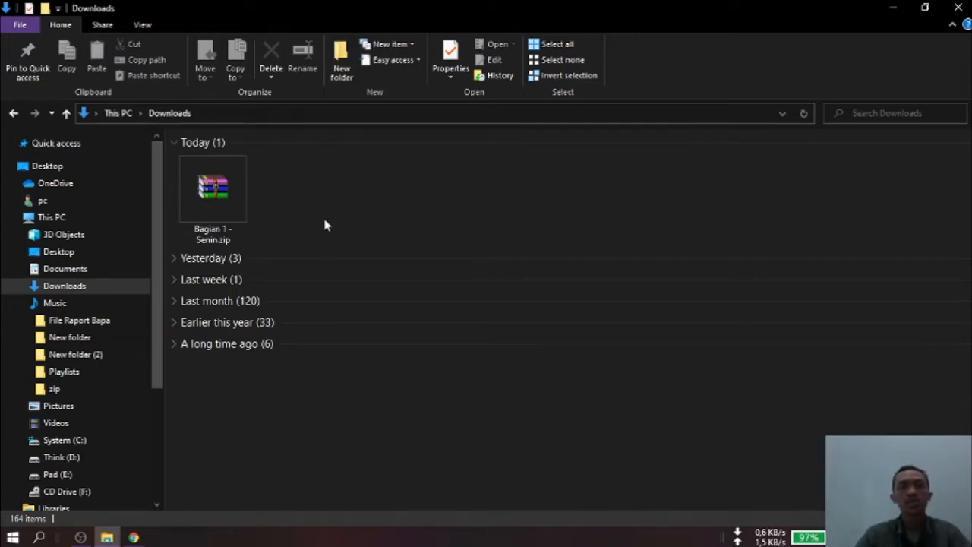
left_click(133, 536)
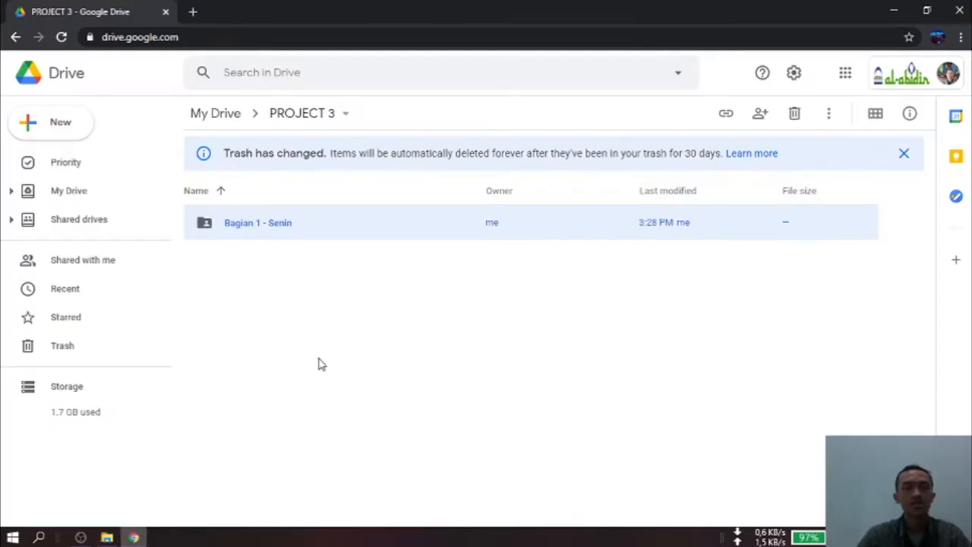
left_click(342, 314)
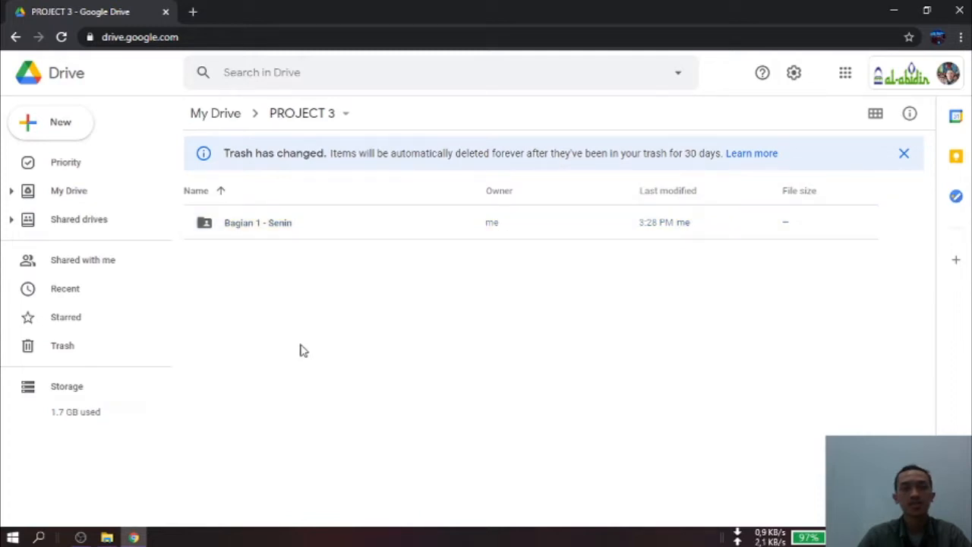
Step: Switch to File Explorer and create a new folder named "aset" in Downloads
left_click(106, 537)
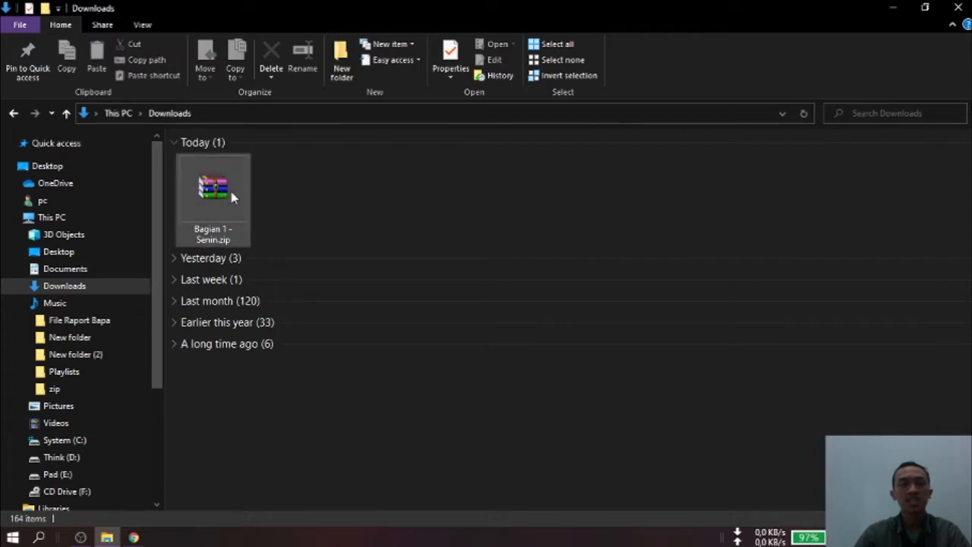
right_click(292, 205)
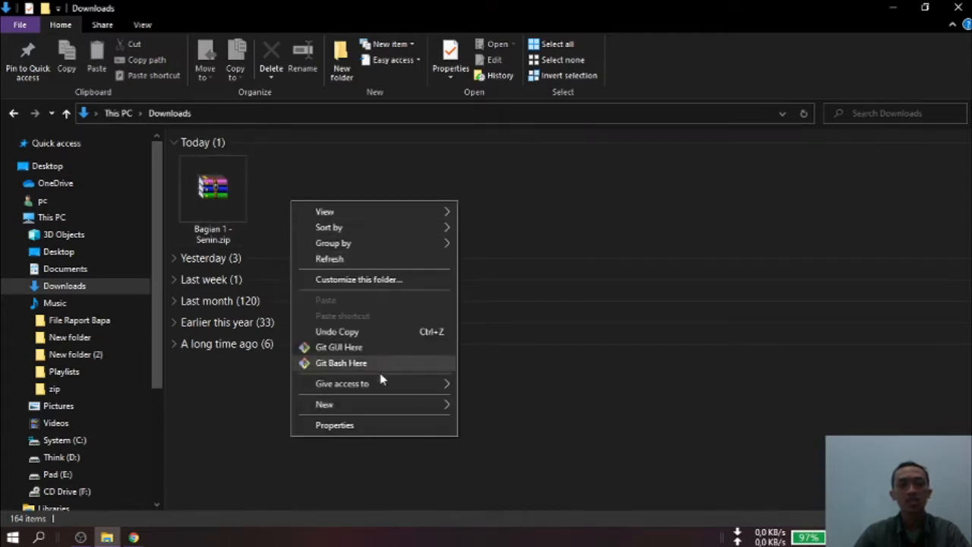
mouse_move(382, 404)
left_click(467, 405)
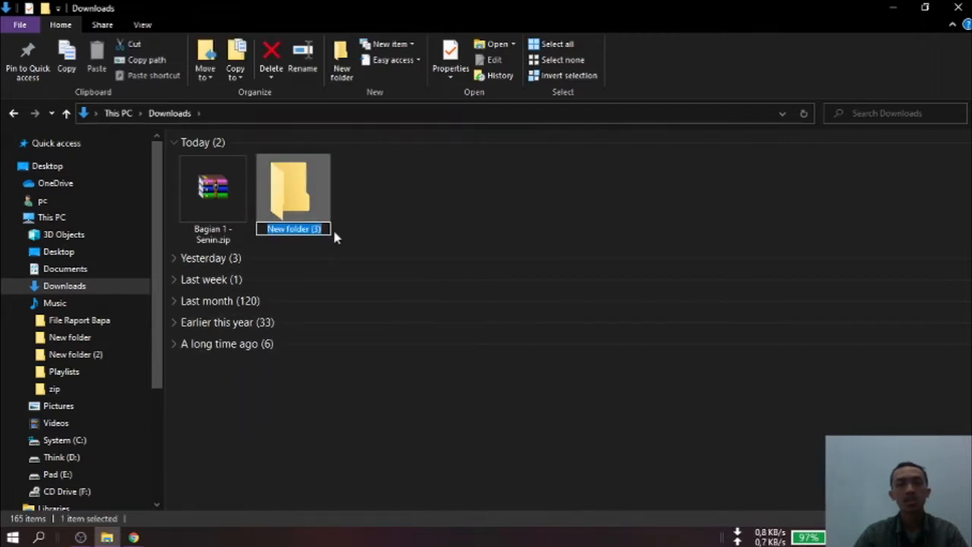
type("a")
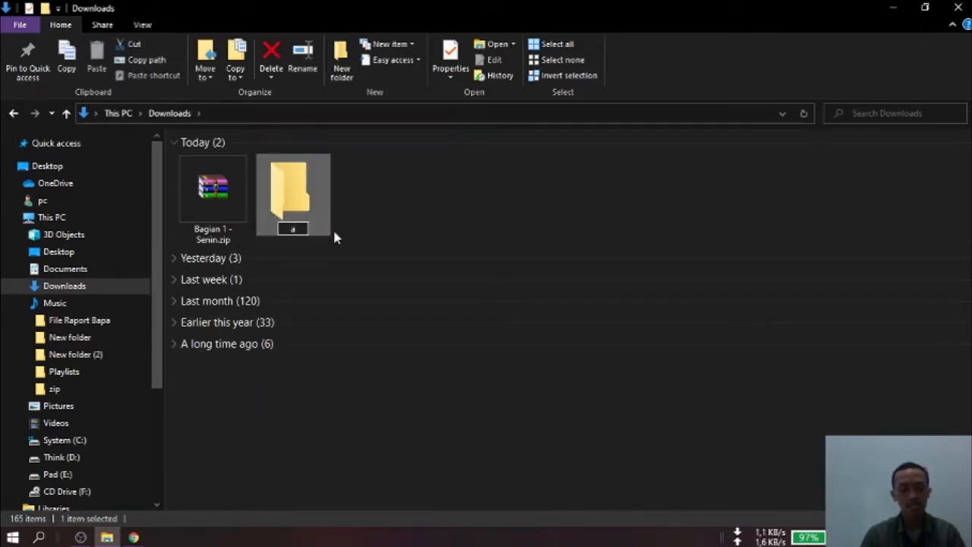
type("sd")
key("BackSpace")
key("BackSpace")
key("BackSpace")
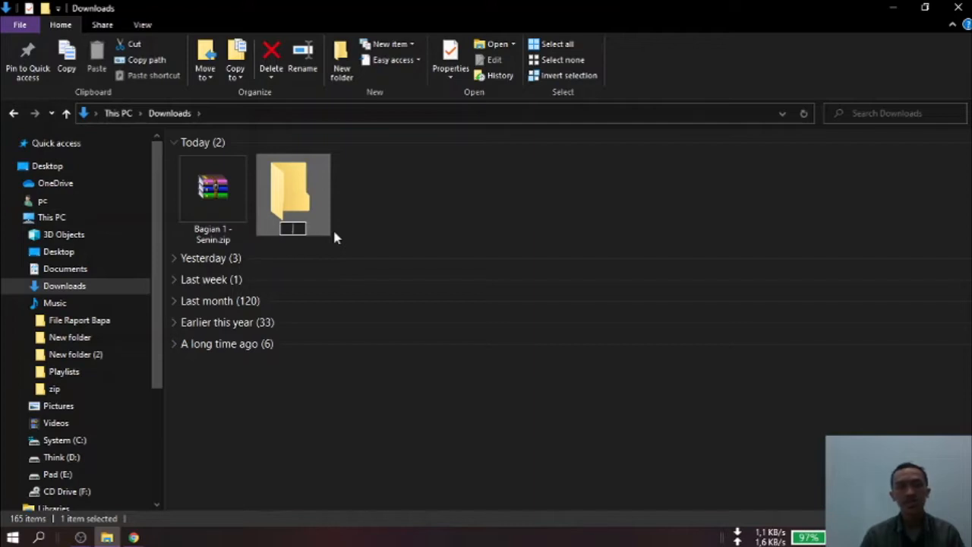
type("aset")
key("Return")
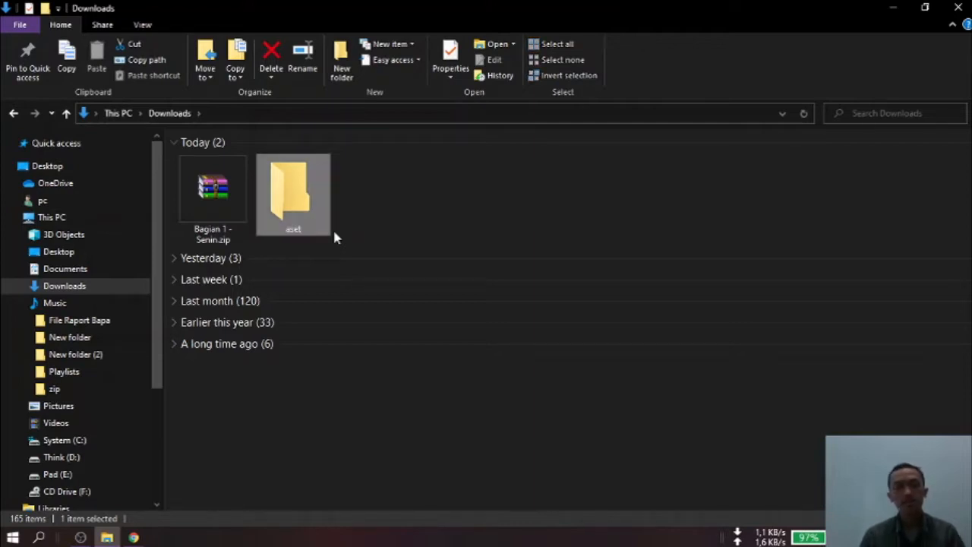
Step: Move "Bagian 1 - Senin.zip" into the "aset" folder and open that folder
left_click_drag(229, 198, 284, 196)
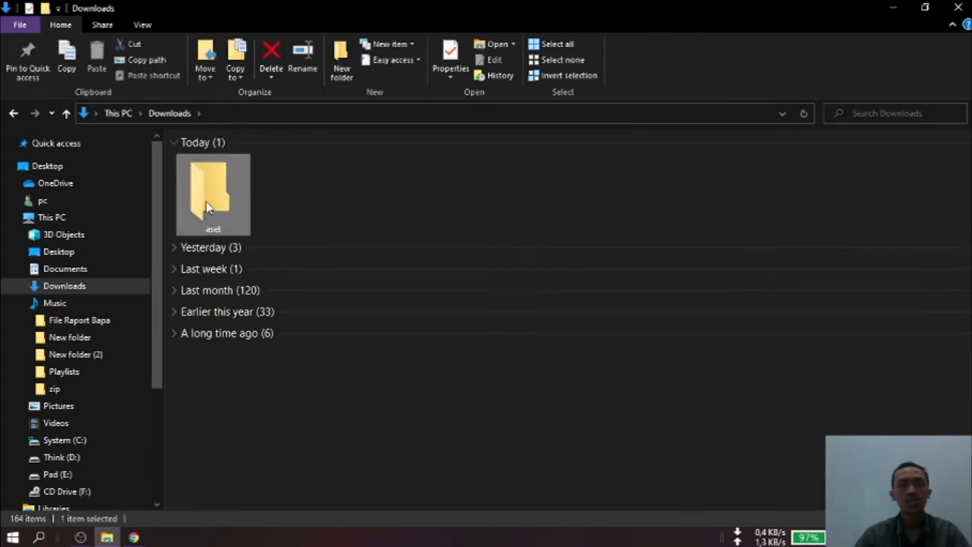
double_click(206, 201)
left_click(219, 163)
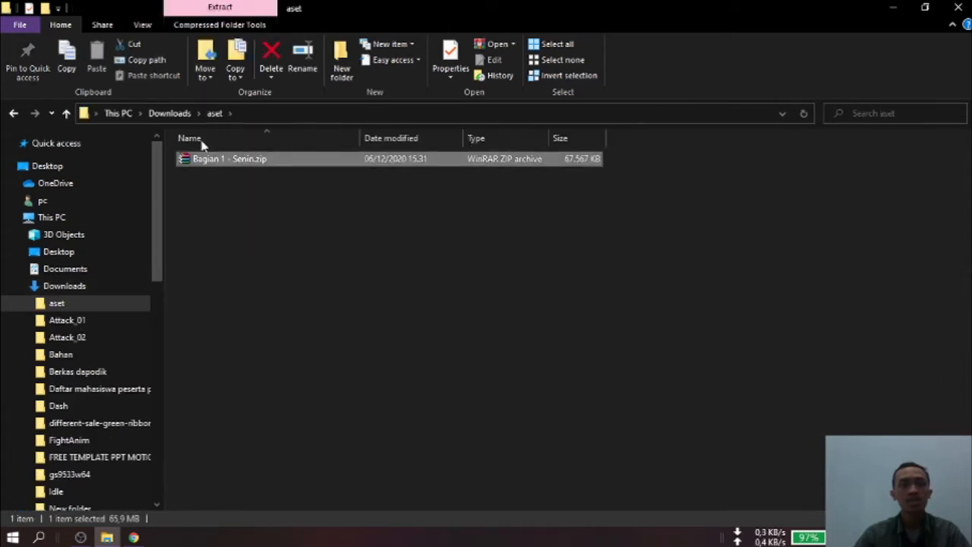
Step: Extract "Bagian 1 - Senin.zip" directly inside the "aset" folder in Downloads
left_click(169, 113)
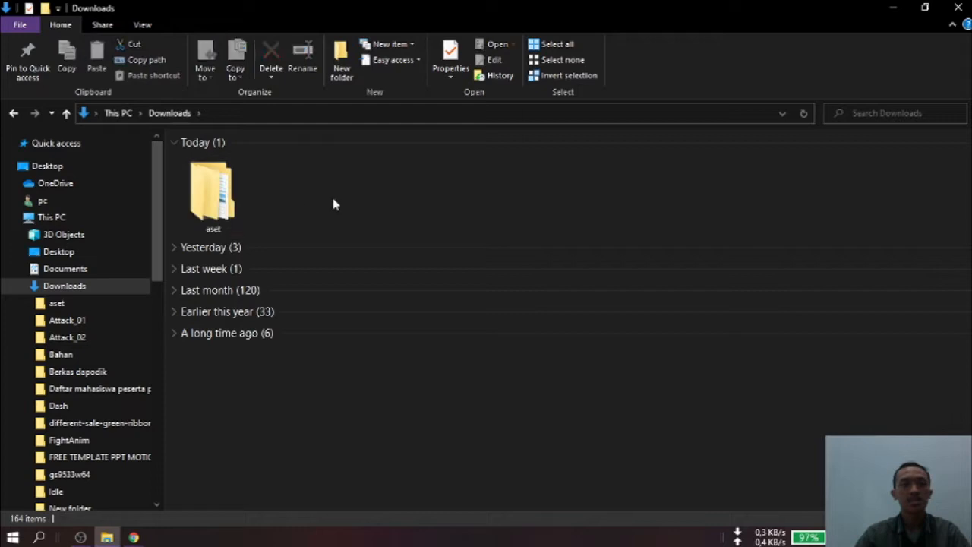
double_click(213, 200)
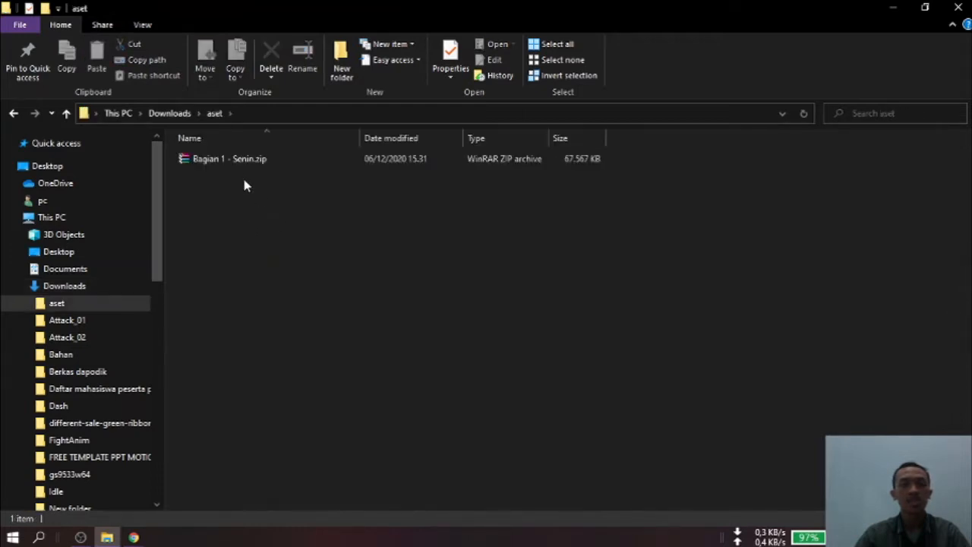
left_click(227, 162)
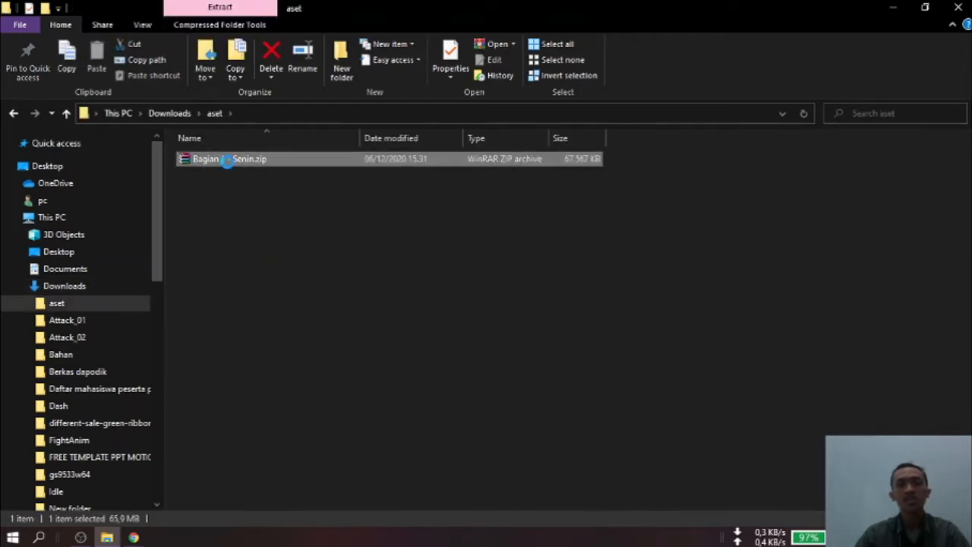
right_click(227, 162)
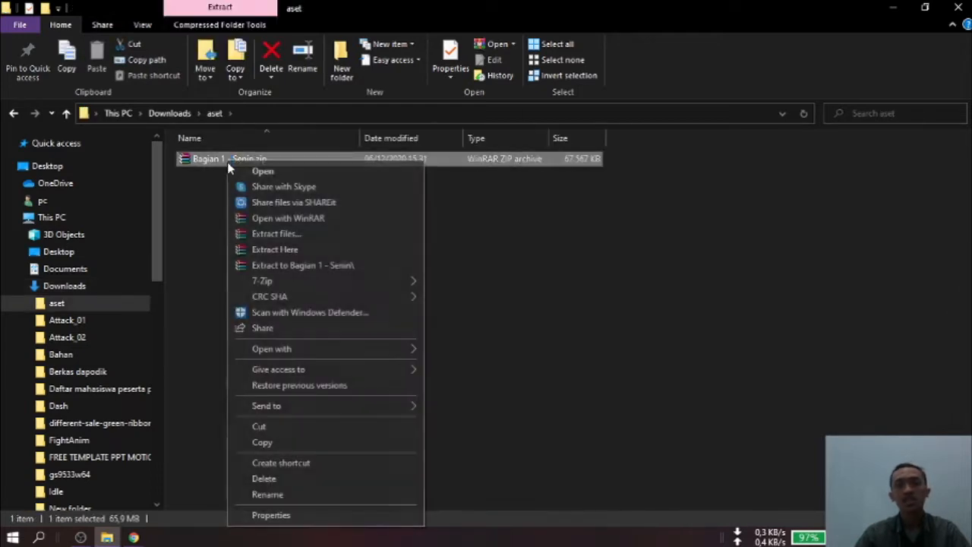
left_click(299, 252)
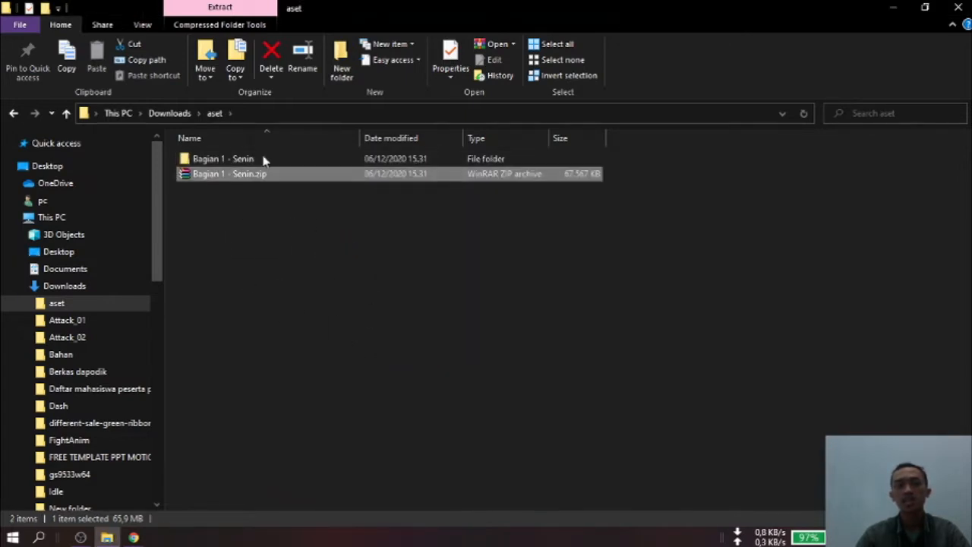
Step: Open the extracted "Bagian 1 - Senin" folder
left_click(267, 243)
left_click(231, 161)
double_click(232, 162)
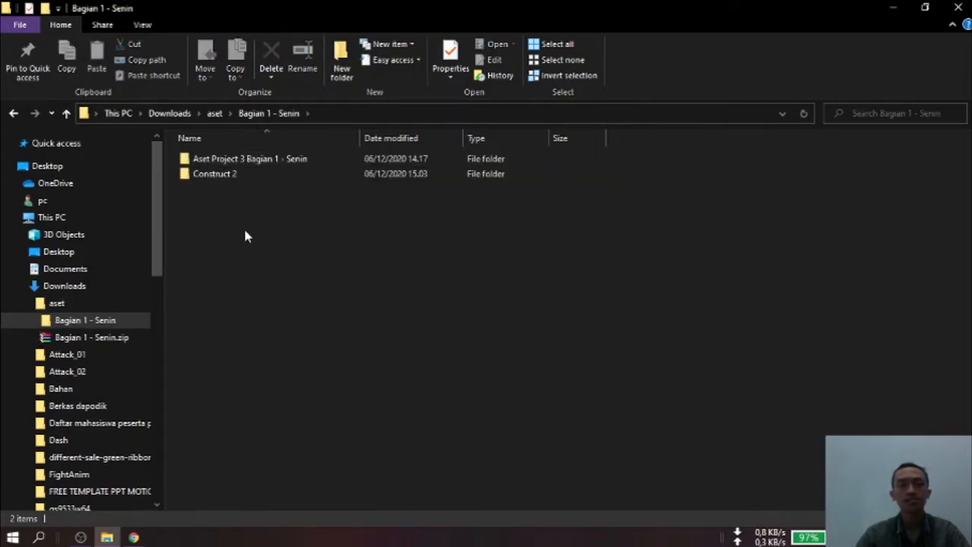
Step: Look at the contents of "Aset Project 3 Bagian 1 - Senin" and return to the "Bagian 1 - Senin" folder
left_click(224, 174)
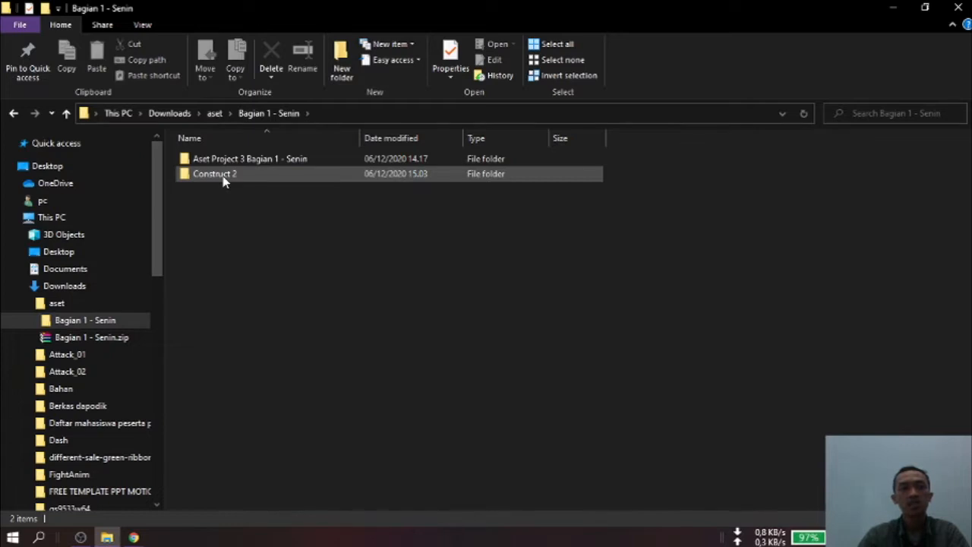
left_click(241, 175)
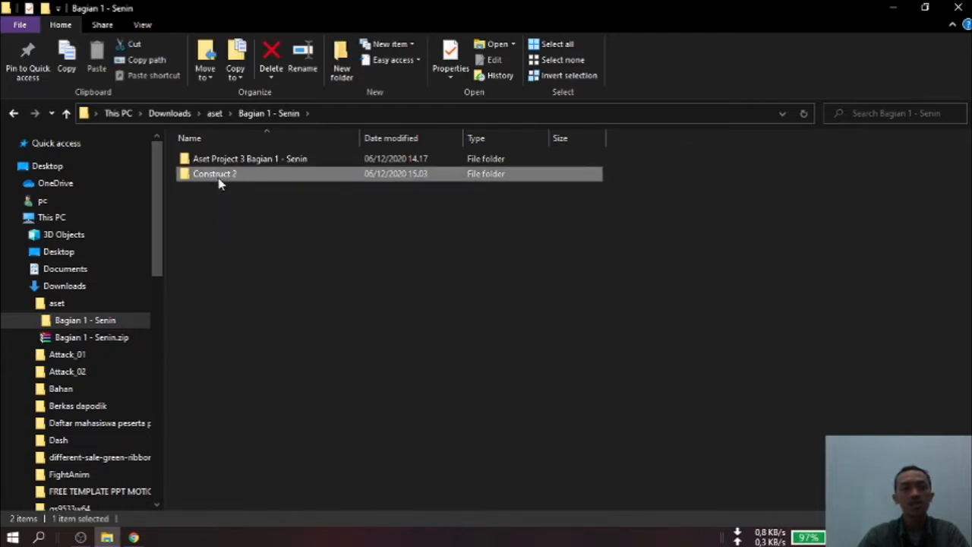
left_click(255, 158)
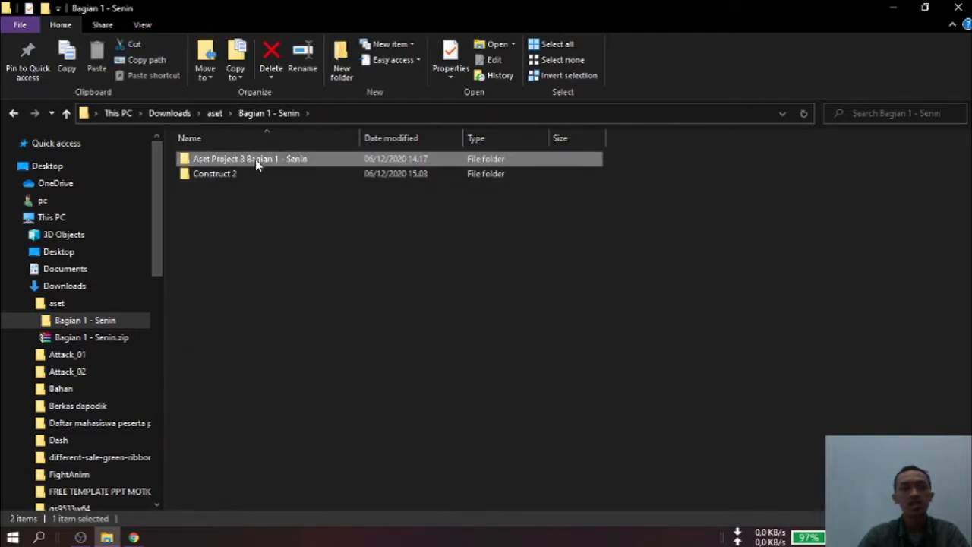
double_click(267, 161)
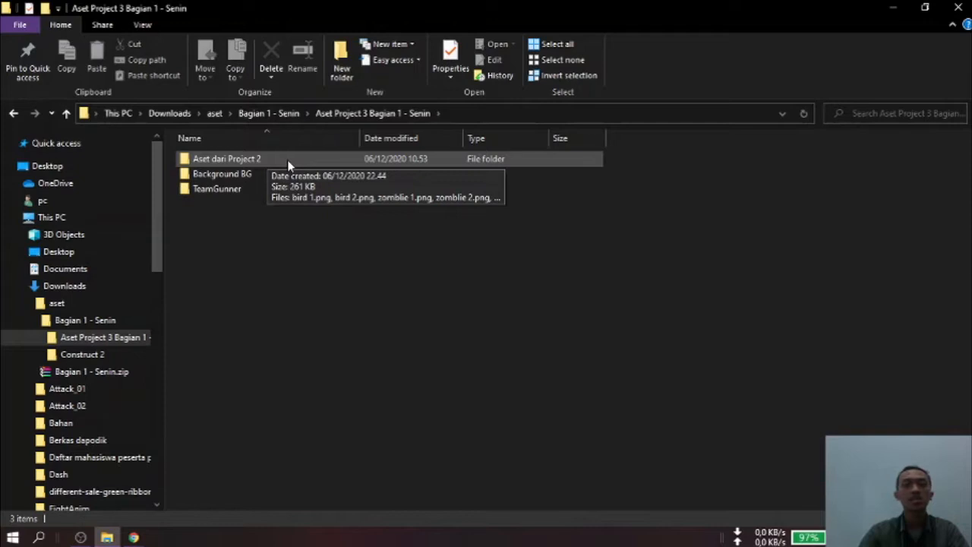
left_click(275, 114)
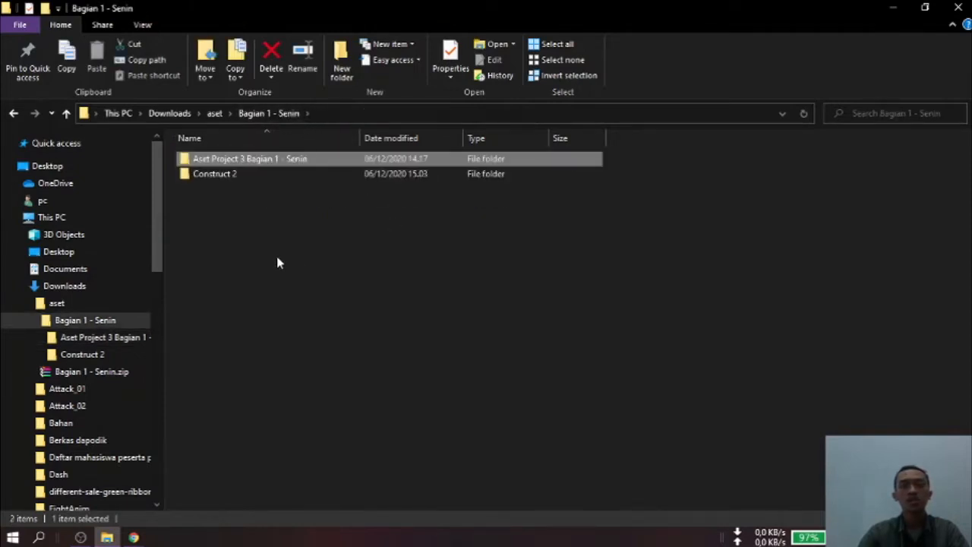
left_click(243, 243)
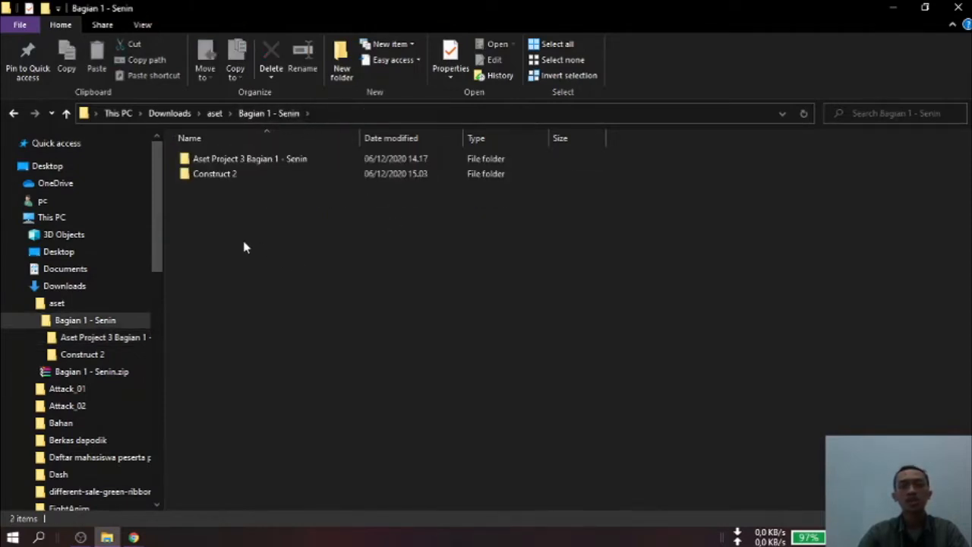
Step: Open the "Construct 2" folder and run construct2-r267-setup.exe as administrator
double_click(219, 176)
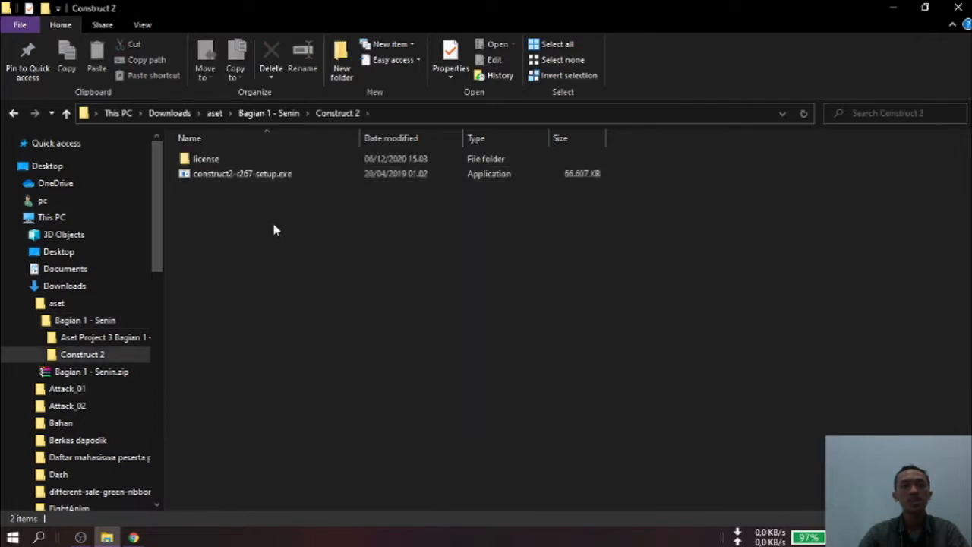
left_click(278, 113)
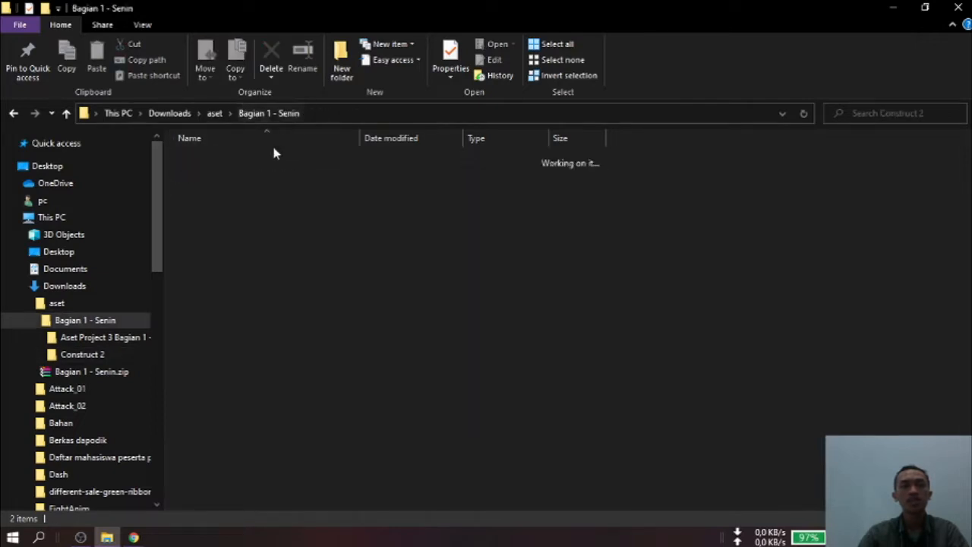
double_click(233, 179)
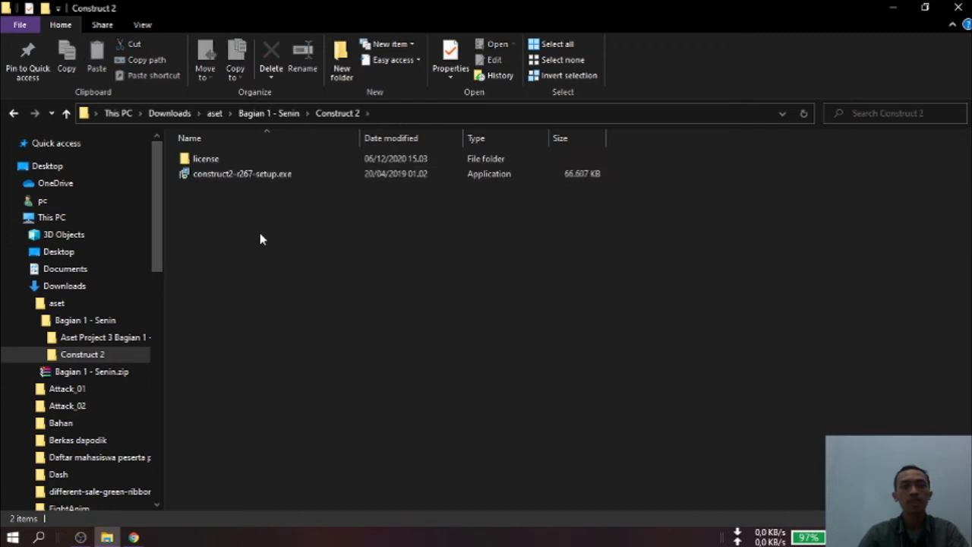
left_click(233, 179)
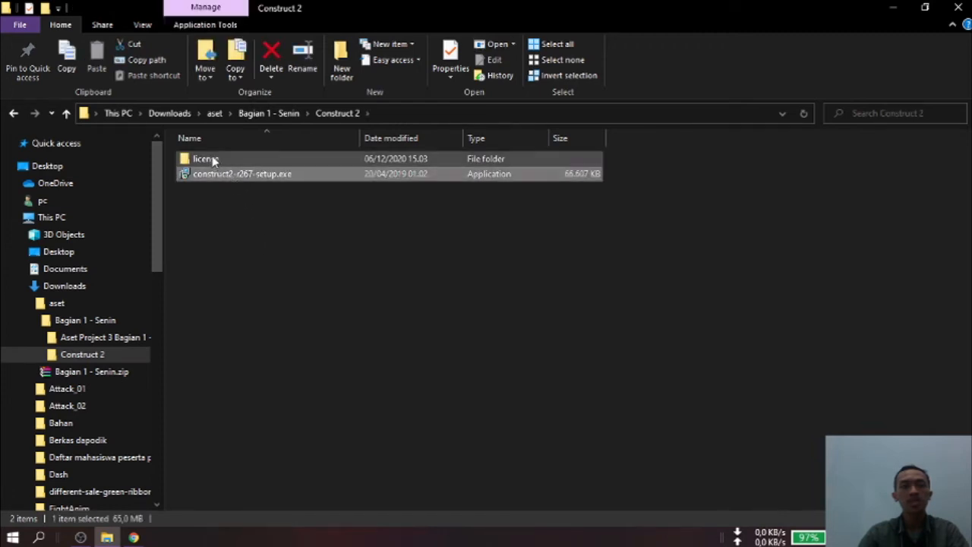
left_click(213, 159)
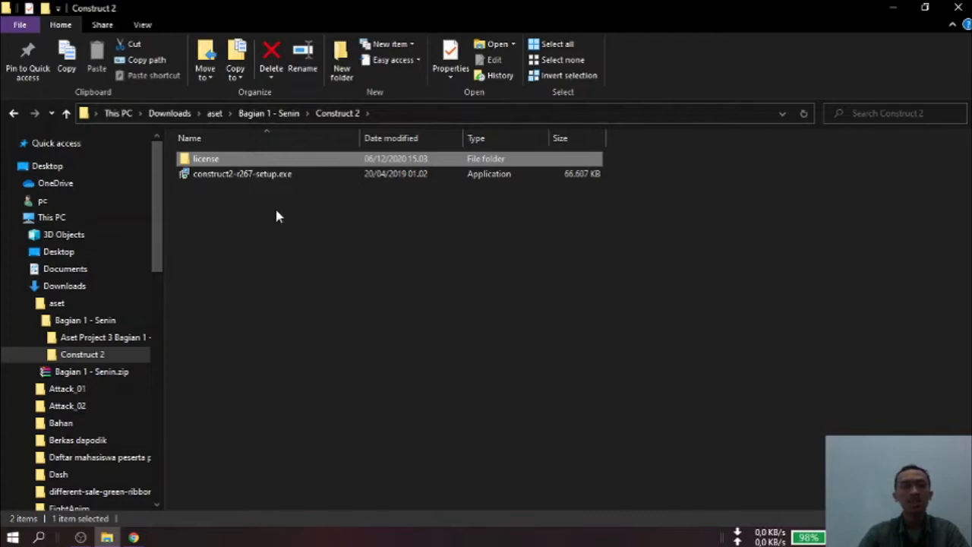
left_click(220, 177)
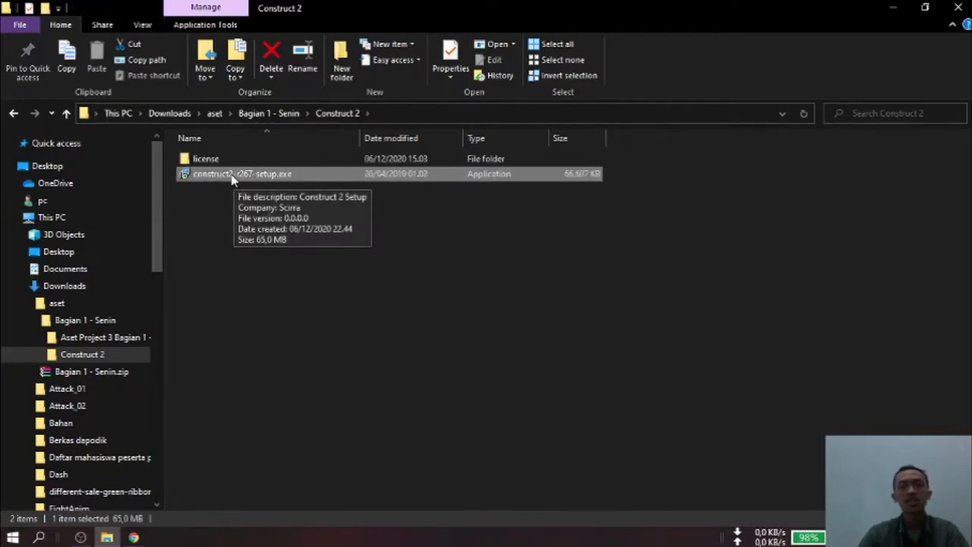
right_click(233, 178)
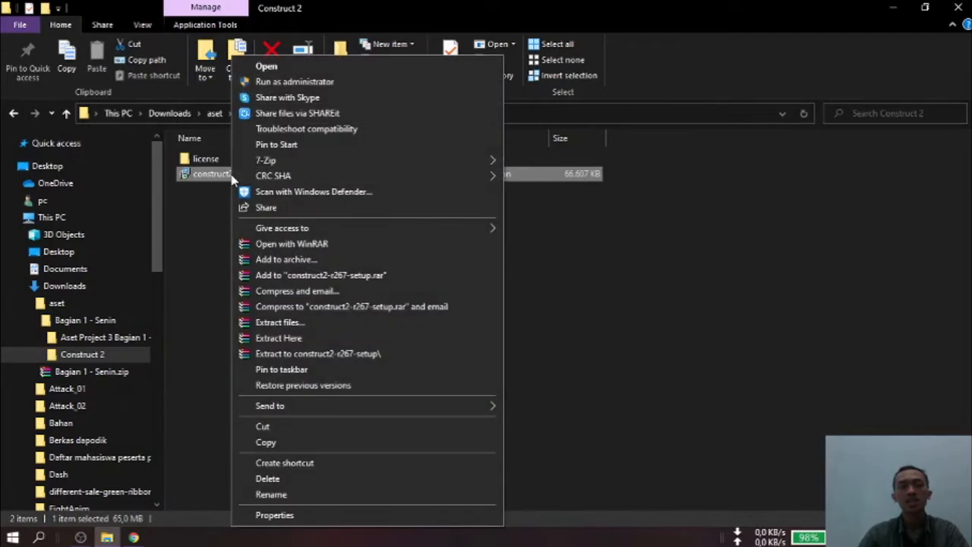
left_click(293, 82)
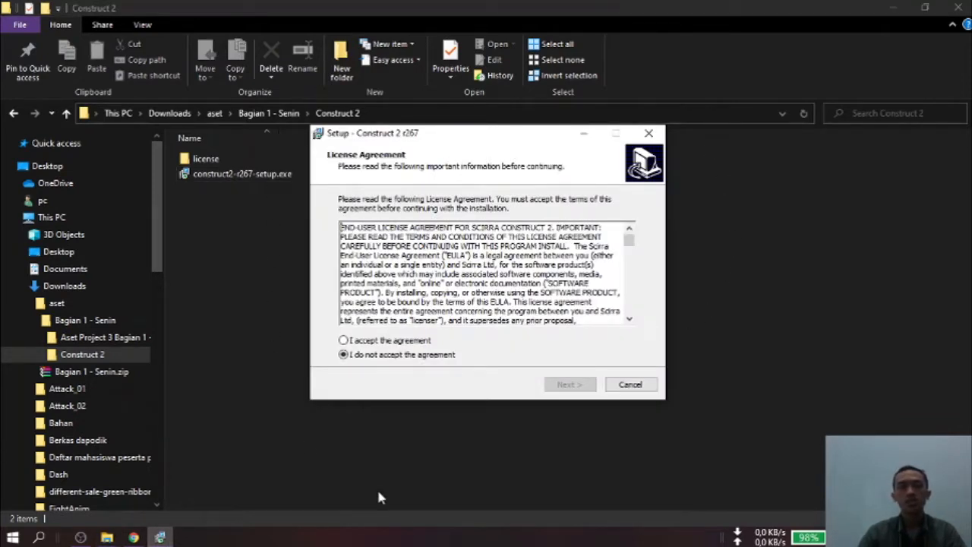
Step: Accept the Construct 2 license agreement and agree to install into the existing C:\Program Files\Construct 2 folder
left_click(345, 341)
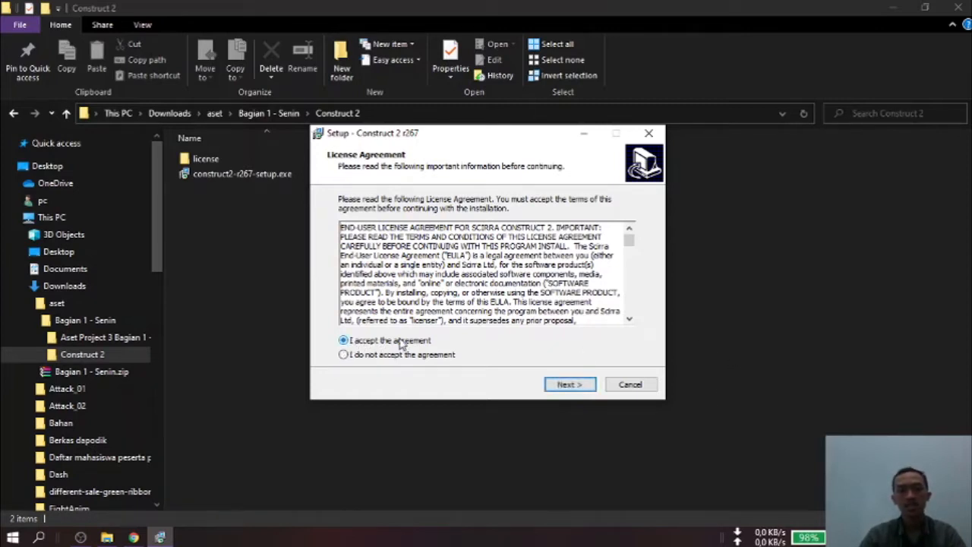
left_click(570, 386)
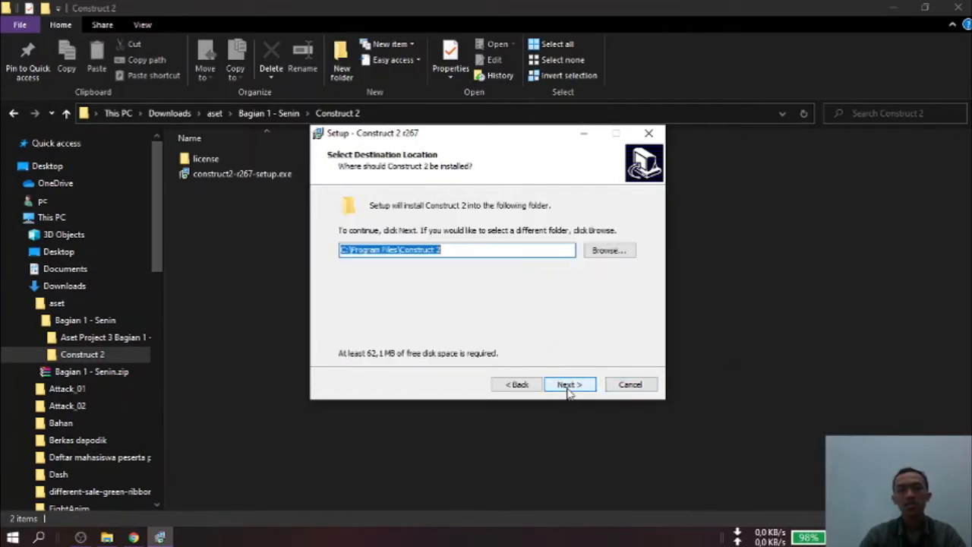
left_click(571, 386)
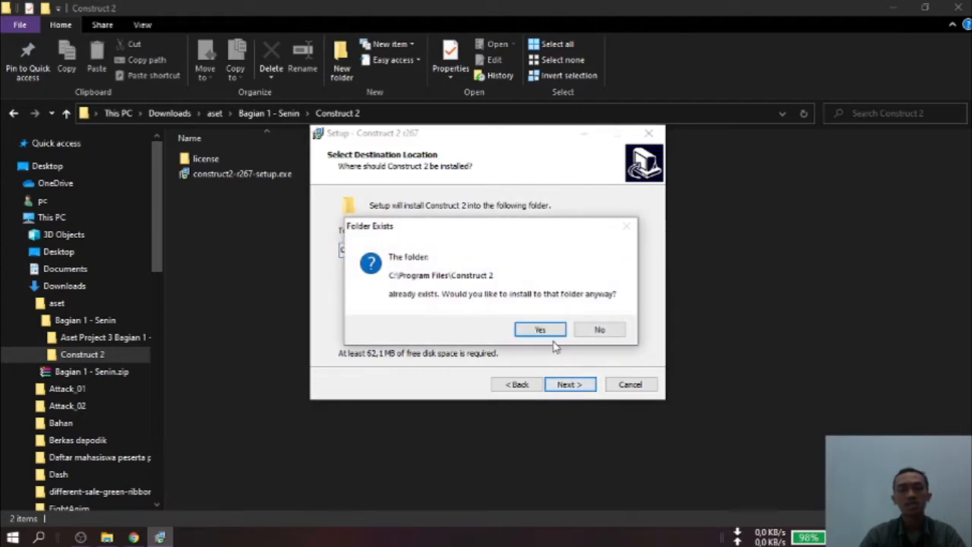
left_click(540, 330)
Step: Install Construct 2 without a desktop icon and finish the setup with Launch Construct 2 enabled
left_click(569, 385)
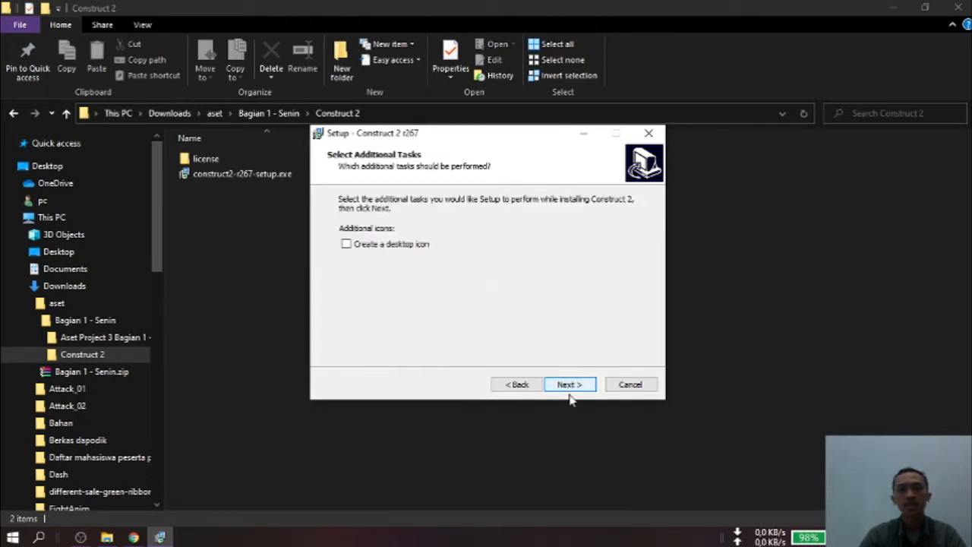
left_click(571, 386)
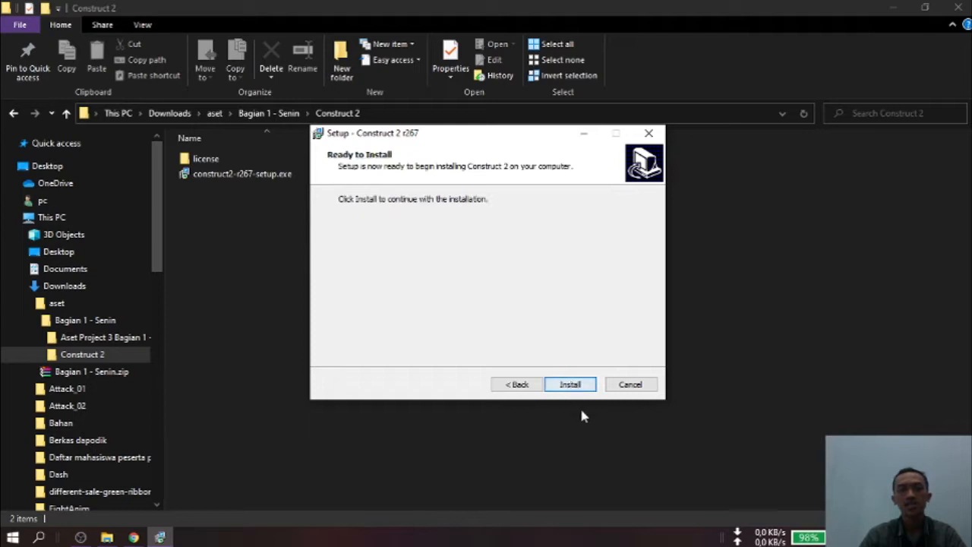
left_click(575, 386)
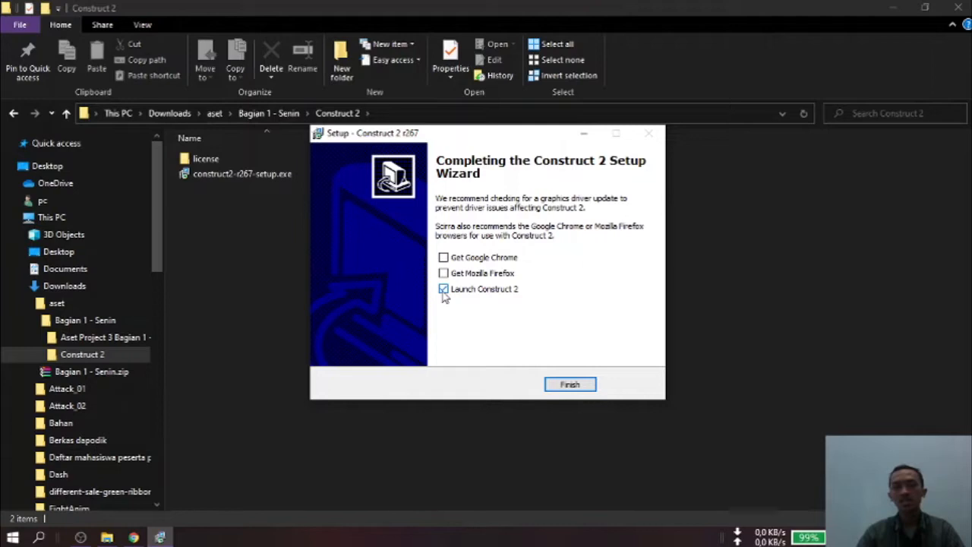
left_click(568, 386)
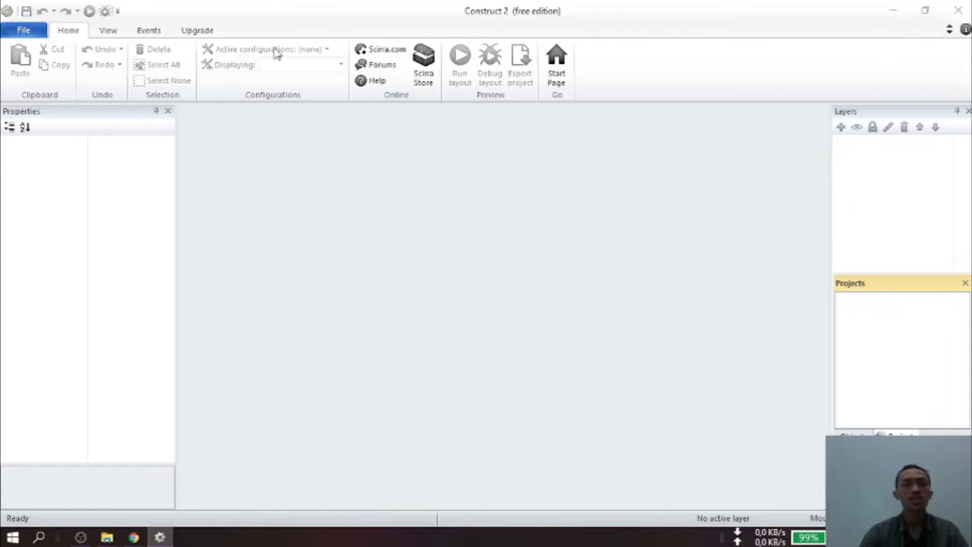
Step: Start loading a license file and browse to the Downloads folder in the file chooser
left_click(206, 34)
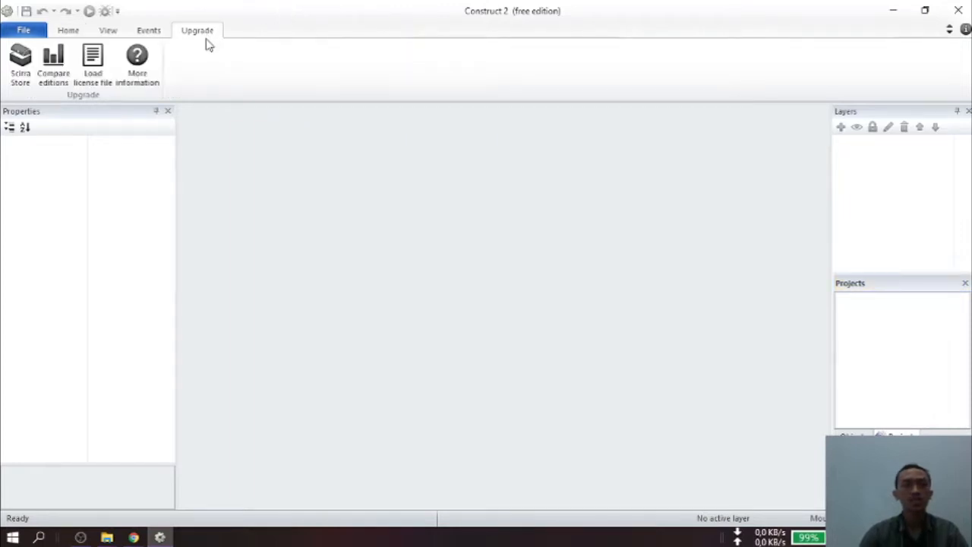
left_click(94, 61)
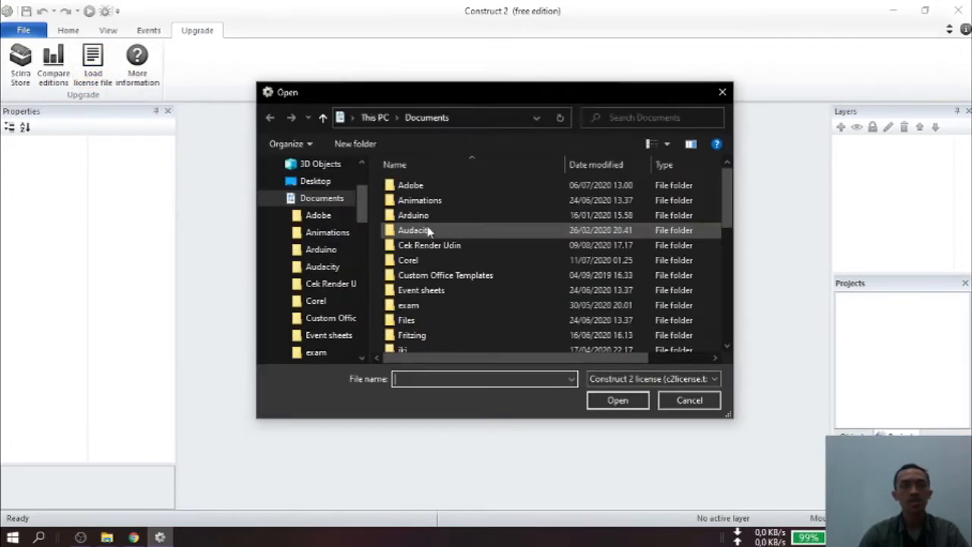
scroll(342, 228, "up", 3)
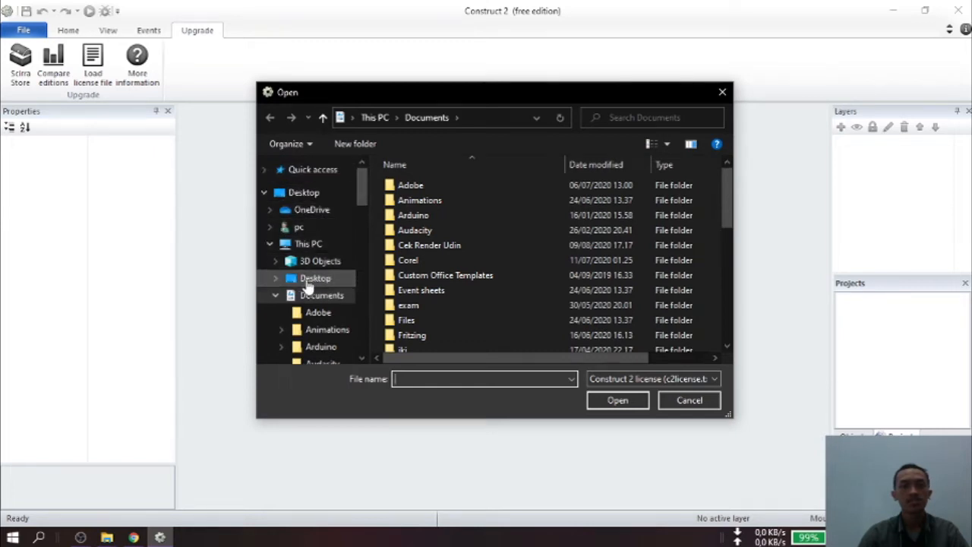
left_click(277, 278)
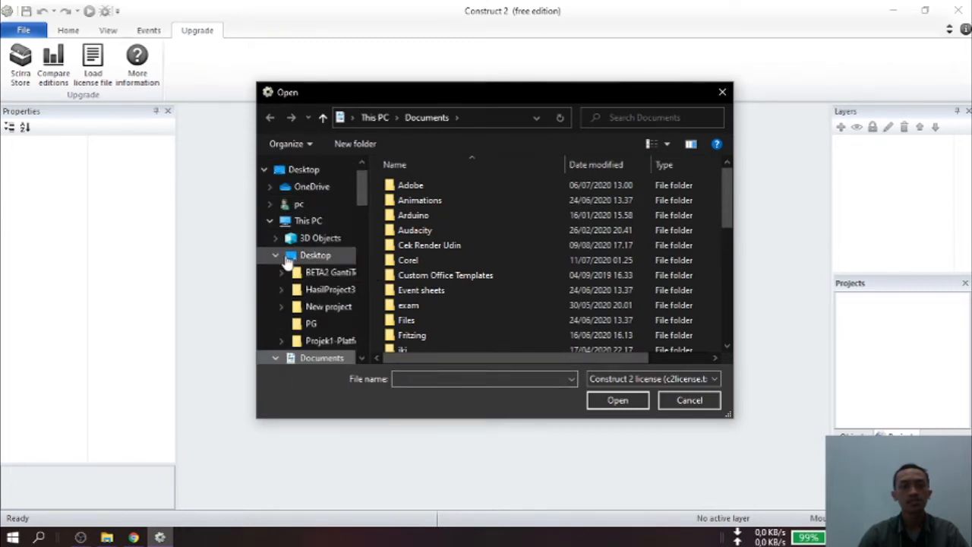
left_click(275, 255)
scroll(319, 224, "up", 1)
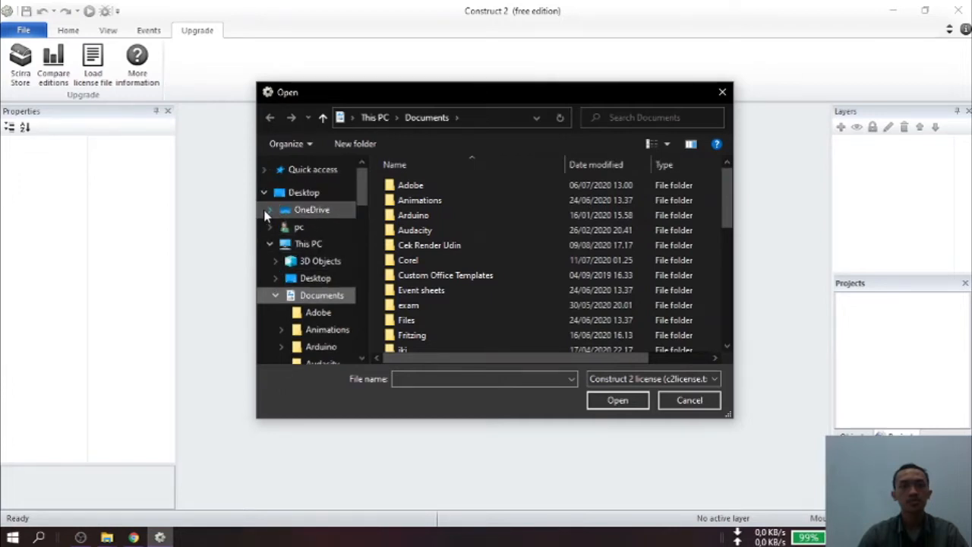
left_click(263, 169)
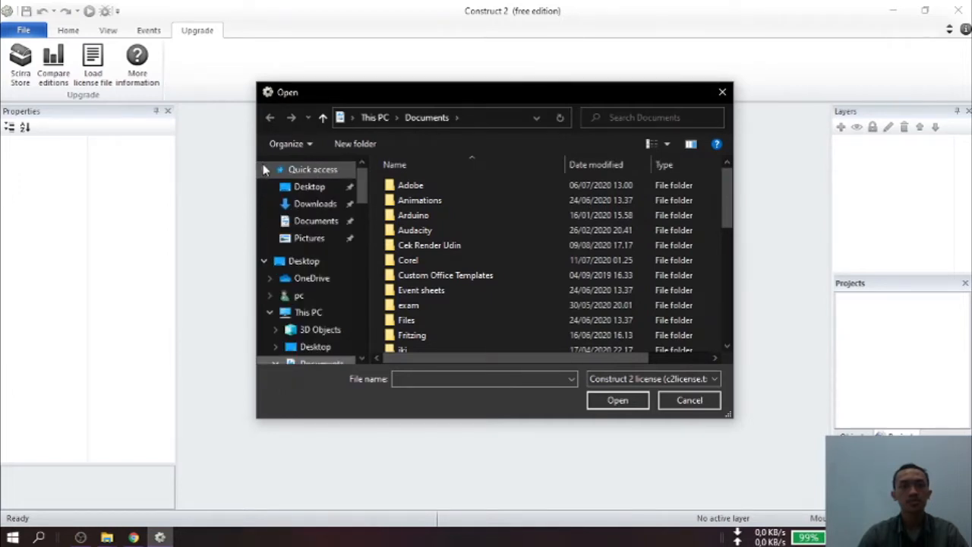
left_click(316, 204)
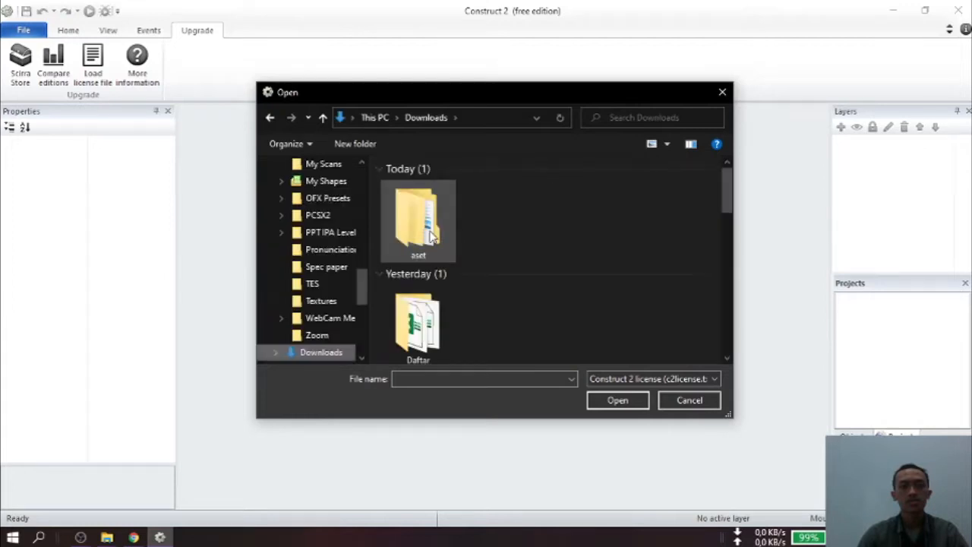
Step: Open the "license" folder inside aset > Bagian 1 - Senin > Construct 2
double_click(432, 237)
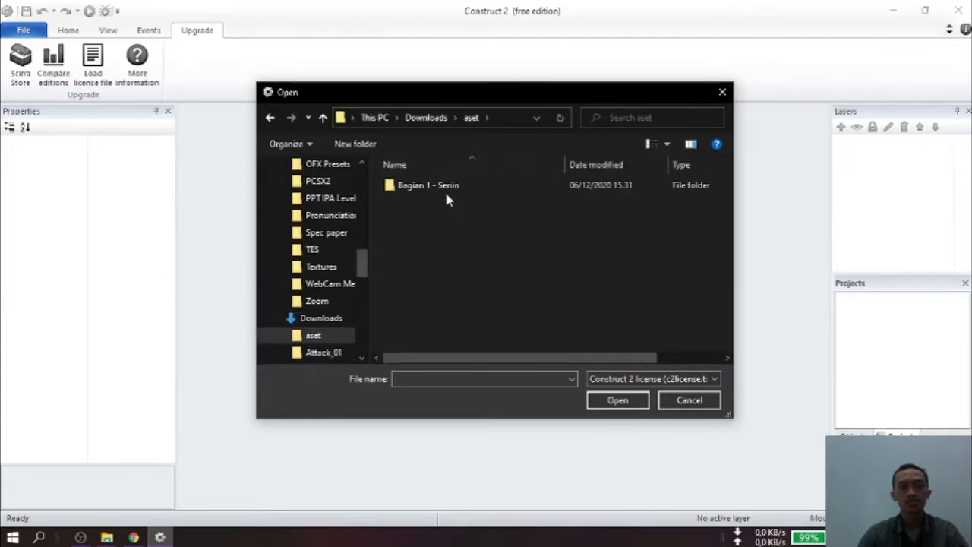
double_click(444, 193)
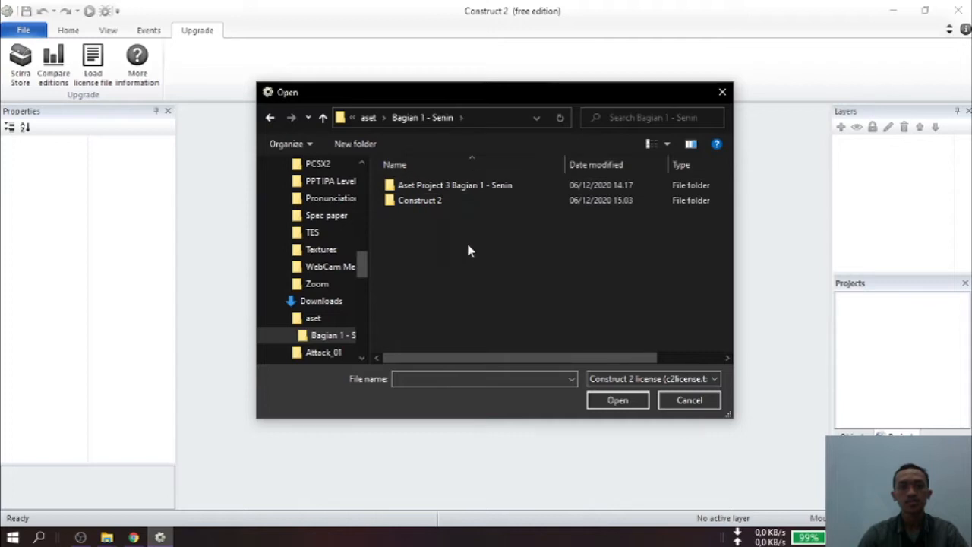
left_click(453, 203)
double_click(454, 202)
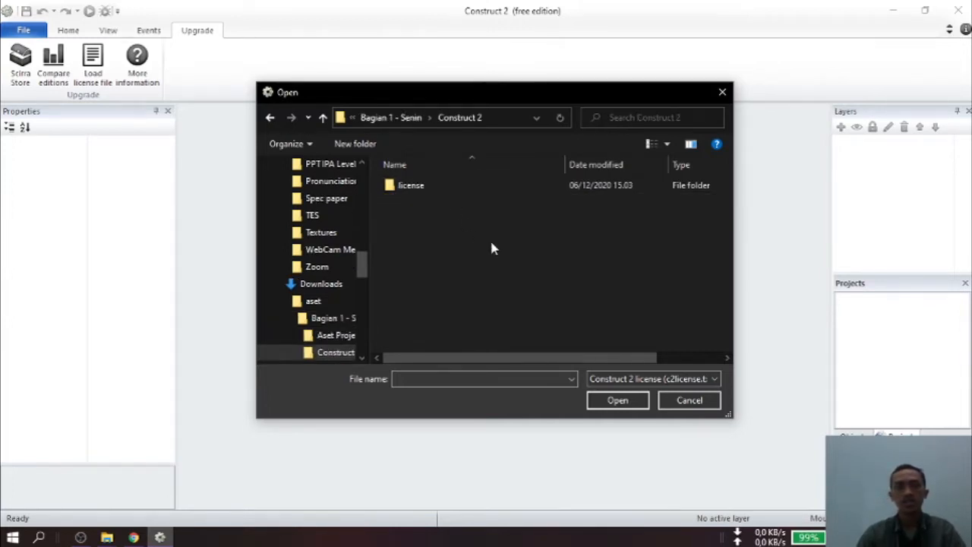
double_click(426, 186)
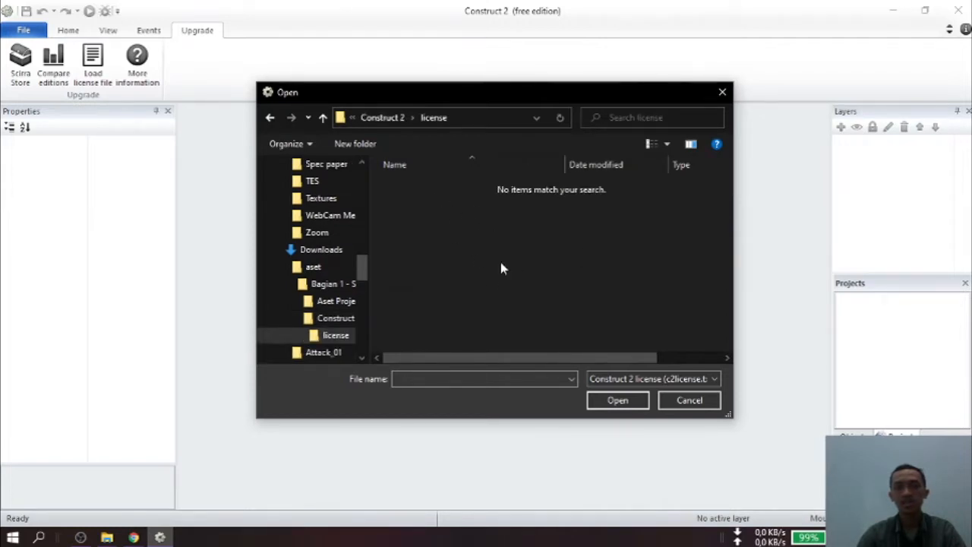
Step: Show All Files (*.*) in the license folder, load c2license5.txt as the license and dismiss the resulting message
left_click(690, 379)
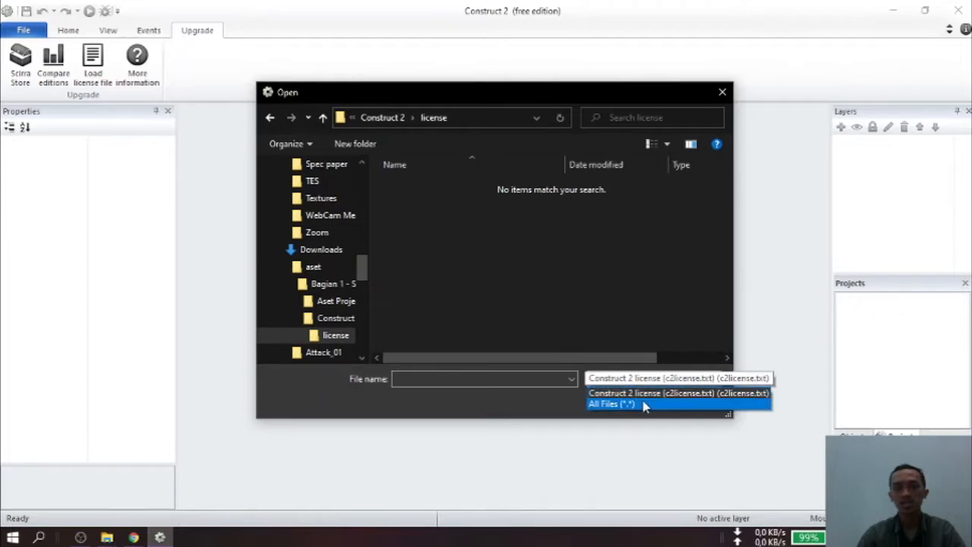
left_click(612, 403)
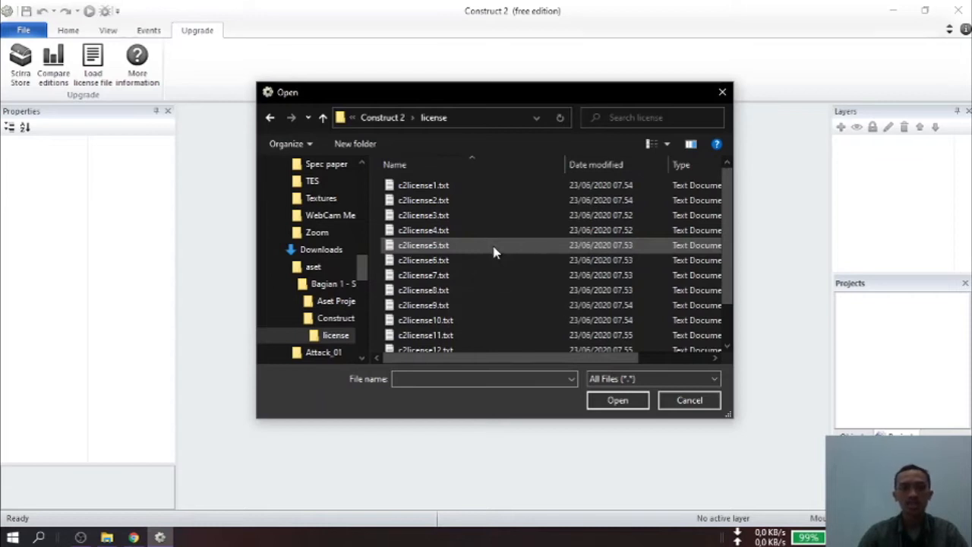
scroll(465, 243, "down", 1)
scroll(452, 294, "up", 1)
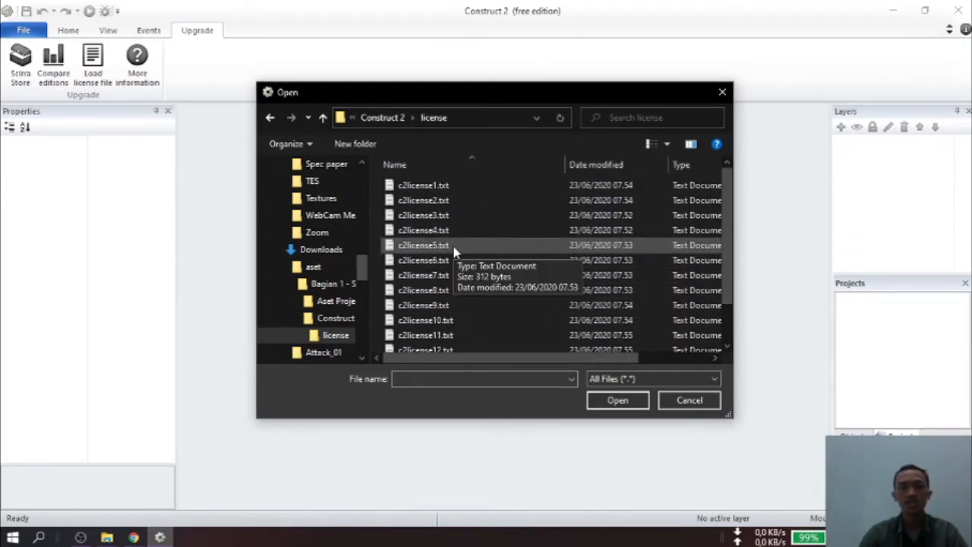
double_click(454, 246)
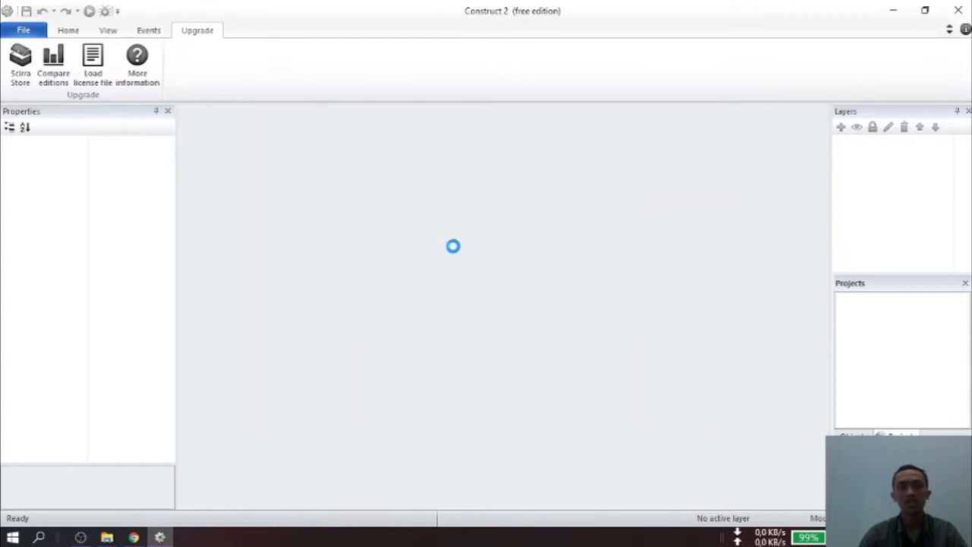
left_click(579, 310)
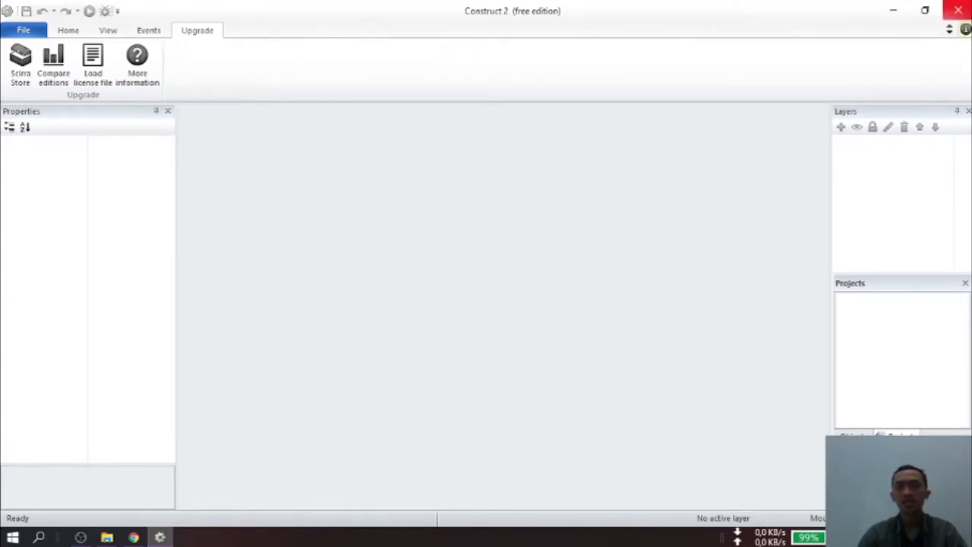
Step: Close Construct 2 without buying a license, then relaunch it from the Workshop ICT group of apps
left_click(959, 11)
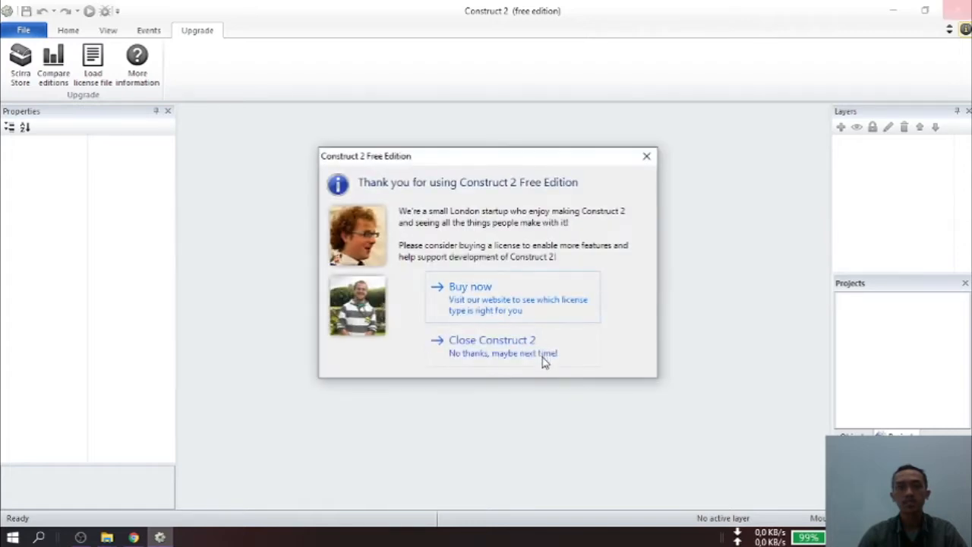
left_click(543, 360)
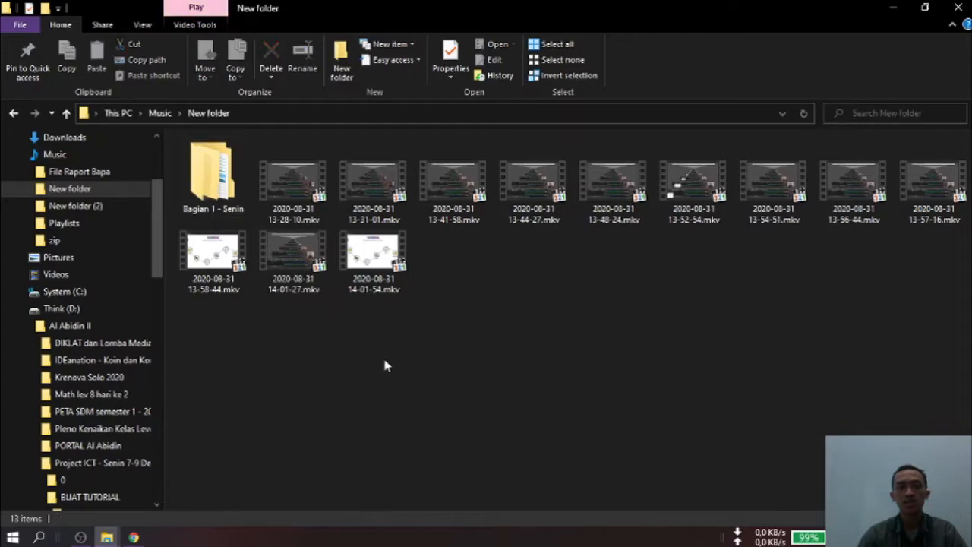
left_click(12, 537)
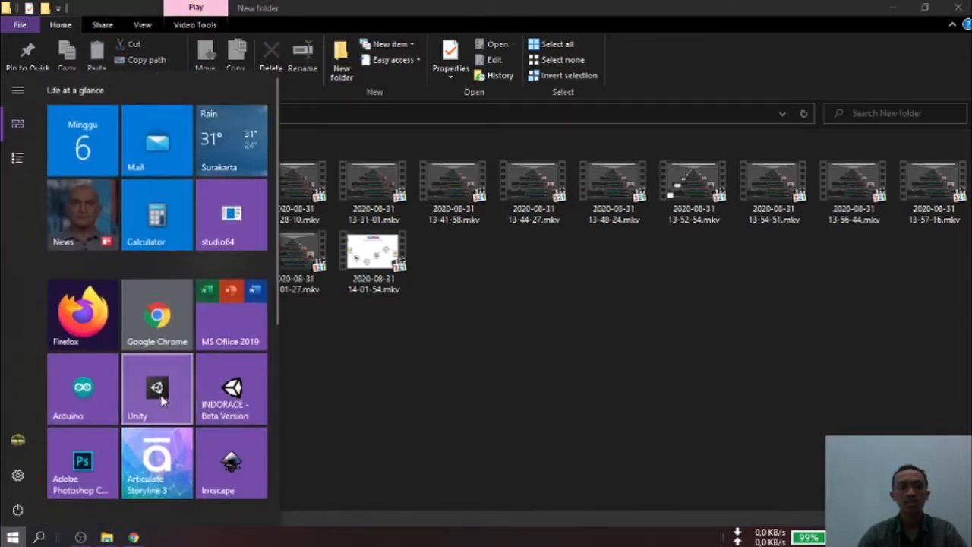
scroll(177, 437, "down", 5)
left_click(144, 240)
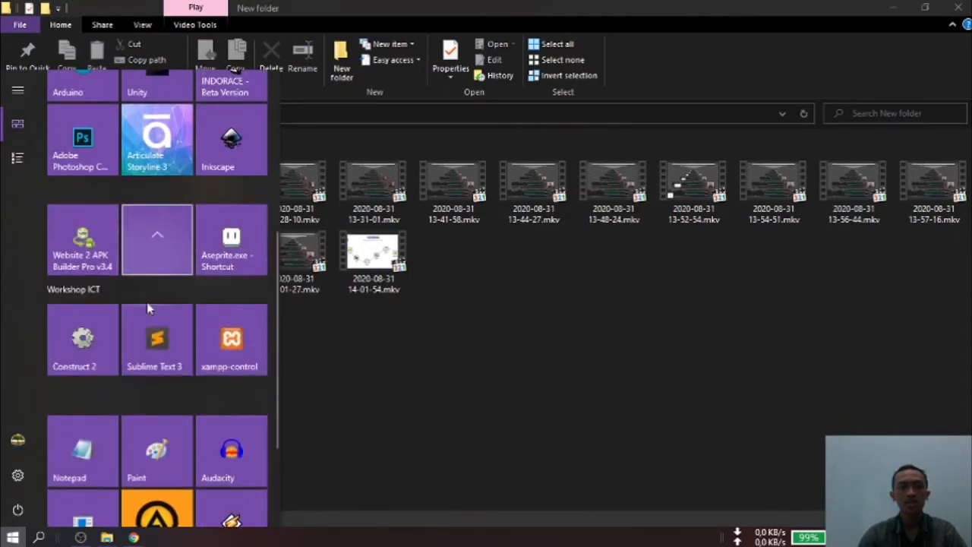
left_click(83, 354)
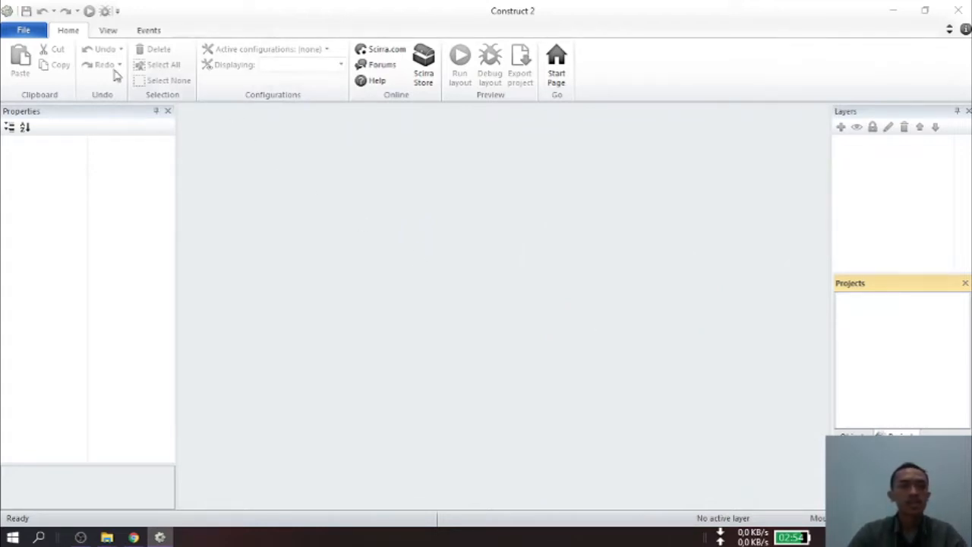
Step: Create a new project from the "New empty SD landscape 16:9 project" template
left_click(37, 34)
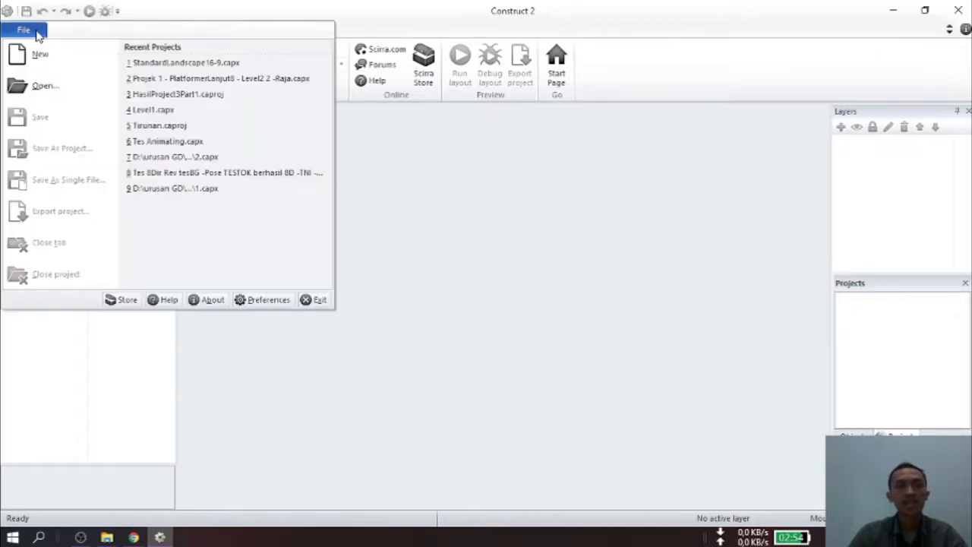
left_click(38, 54)
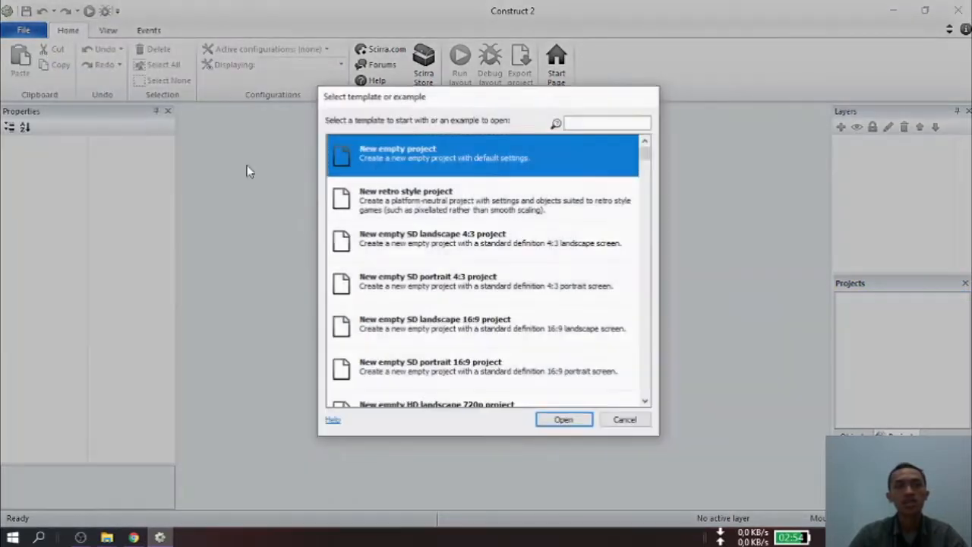
left_click(476, 337)
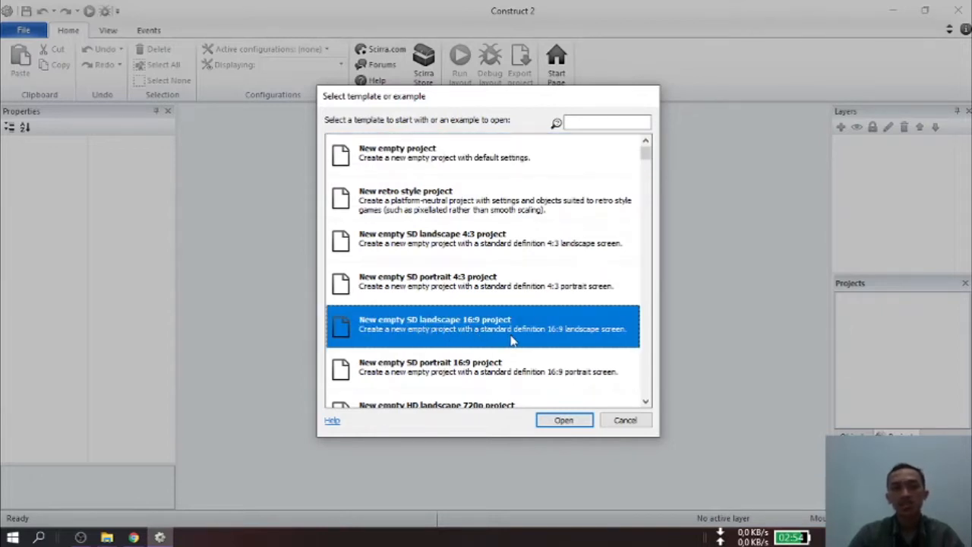
left_click(564, 421)
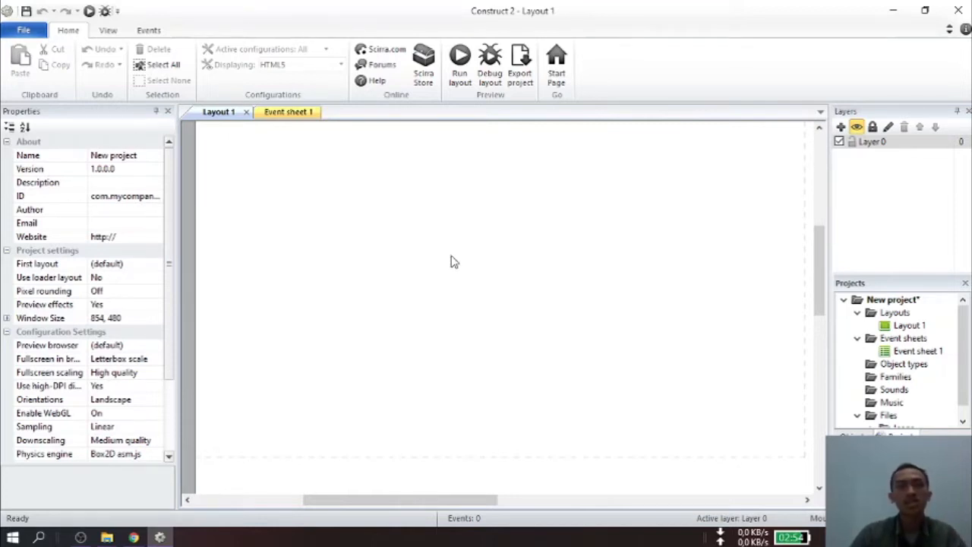
Step: Zoom the Layout 1 view in and out, ending with the whole layout area in view
left_click(110, 31)
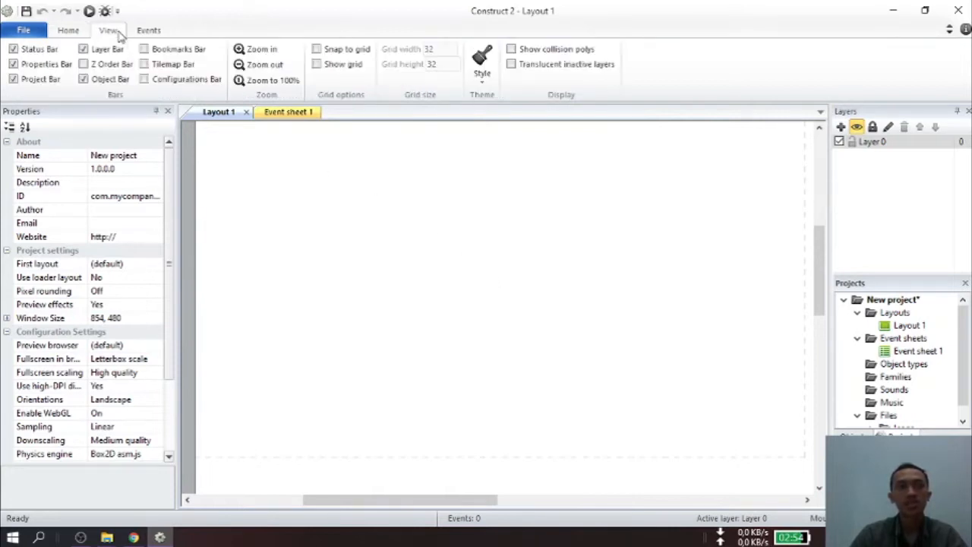
left_click(276, 67)
left_click(275, 67)
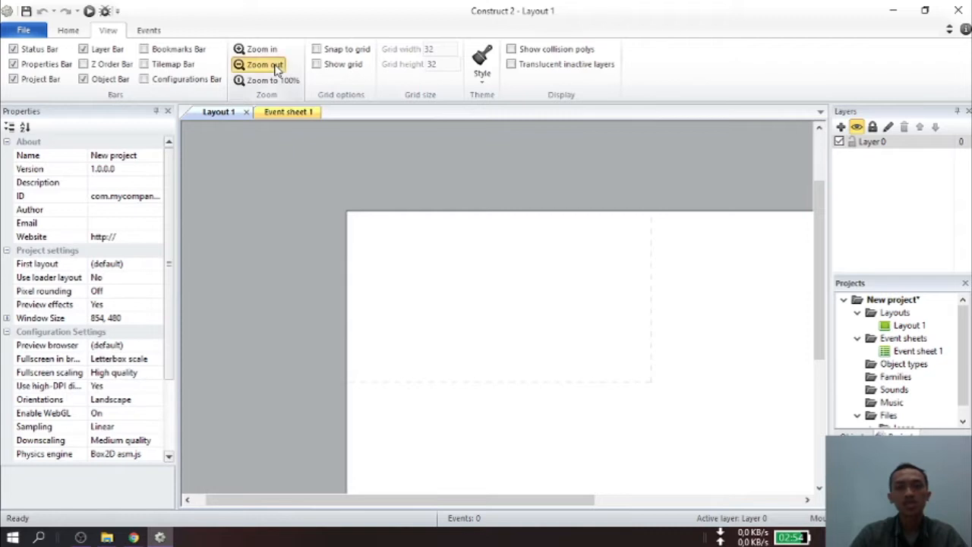
left_click(276, 67)
left_click(256, 49)
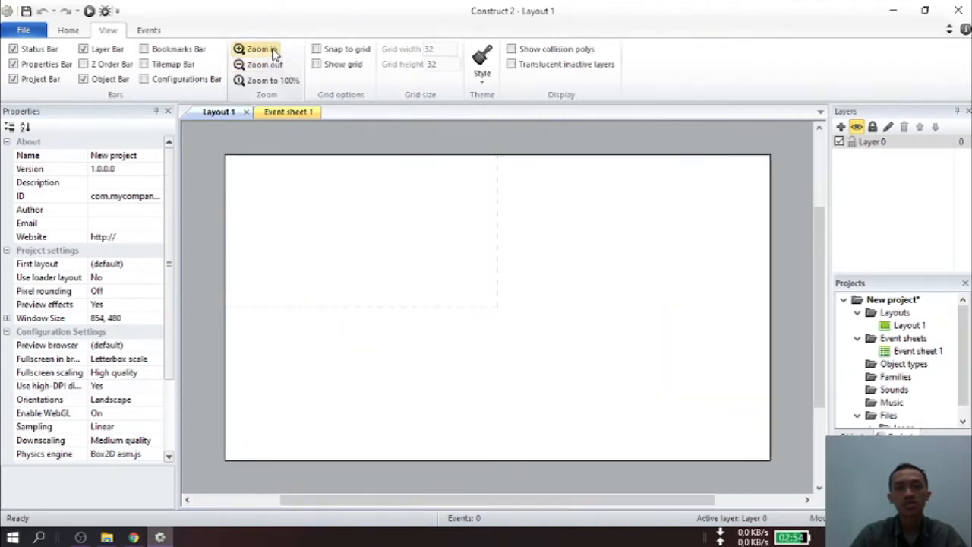
left_click(256, 49)
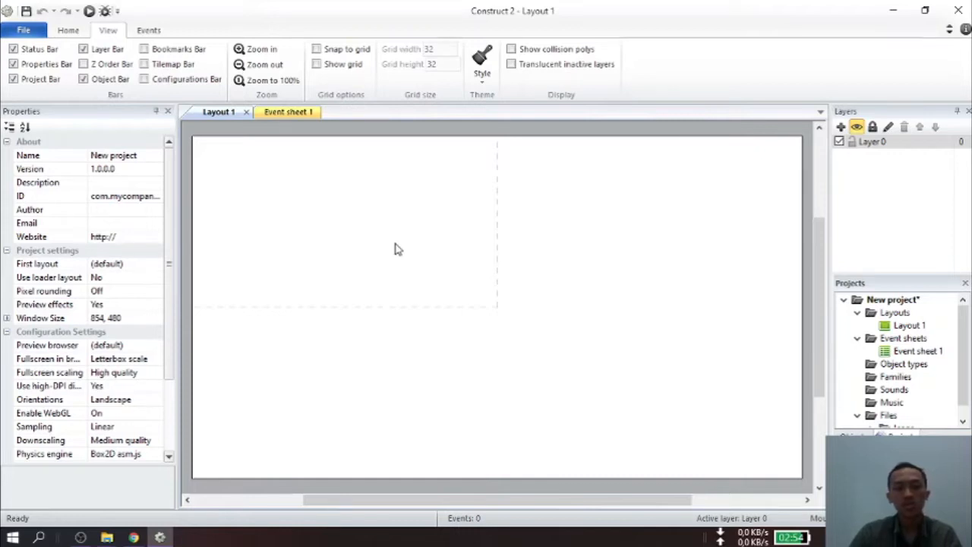
key("ctrl+alt+equal")
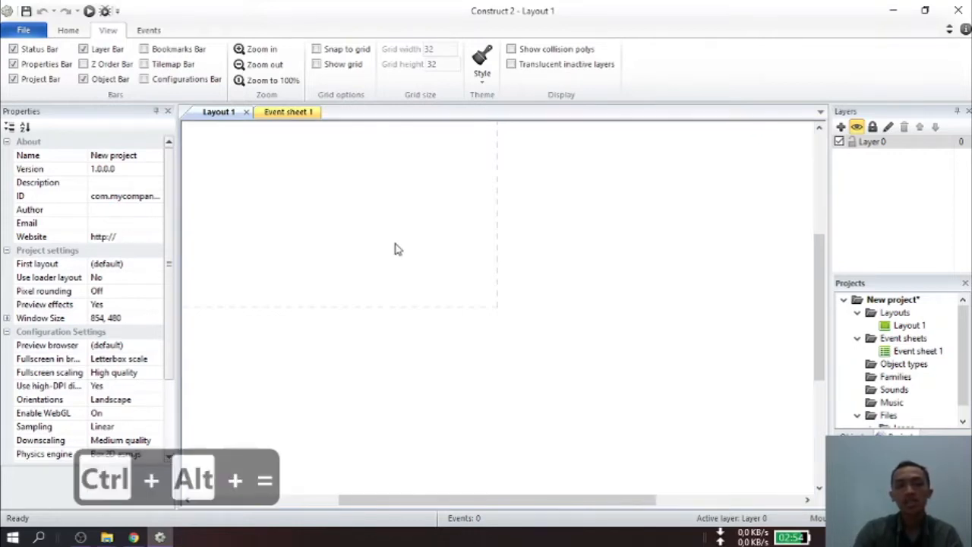
key("ctrl+alt+equal")
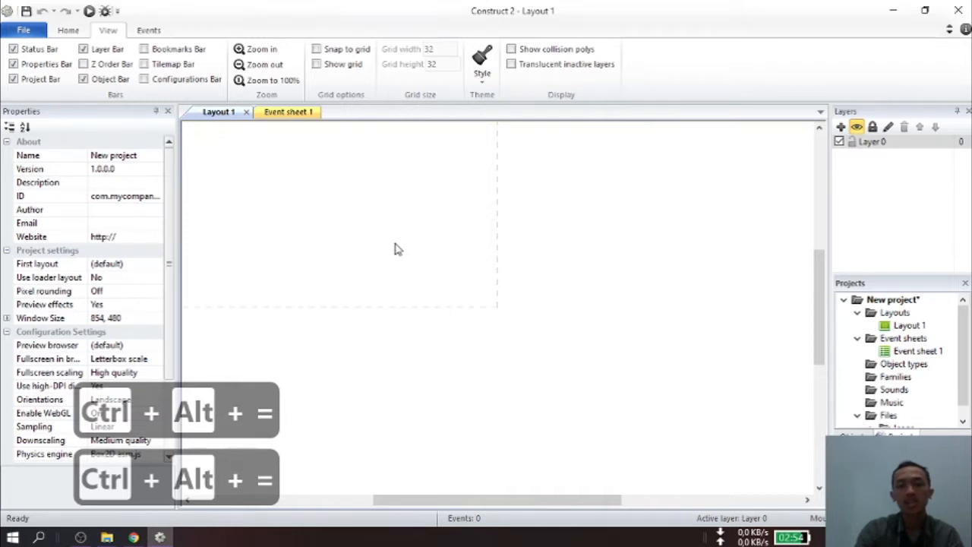
key("ctrl+alt+minus")
key("ctrl+alt+minus")
key("ctrl+alt+minus")
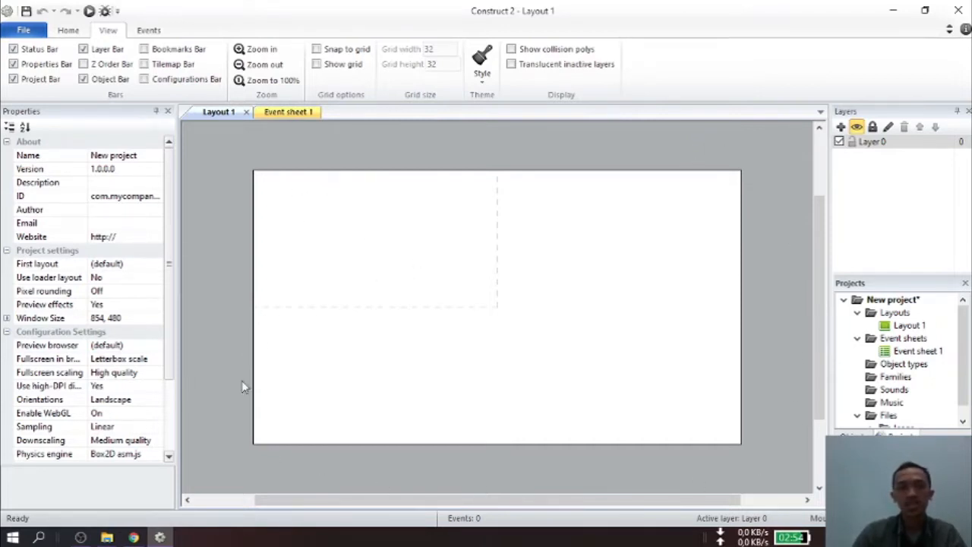
Step: Set the width of Layout 1 to 2000 pixels
left_click(569, 260)
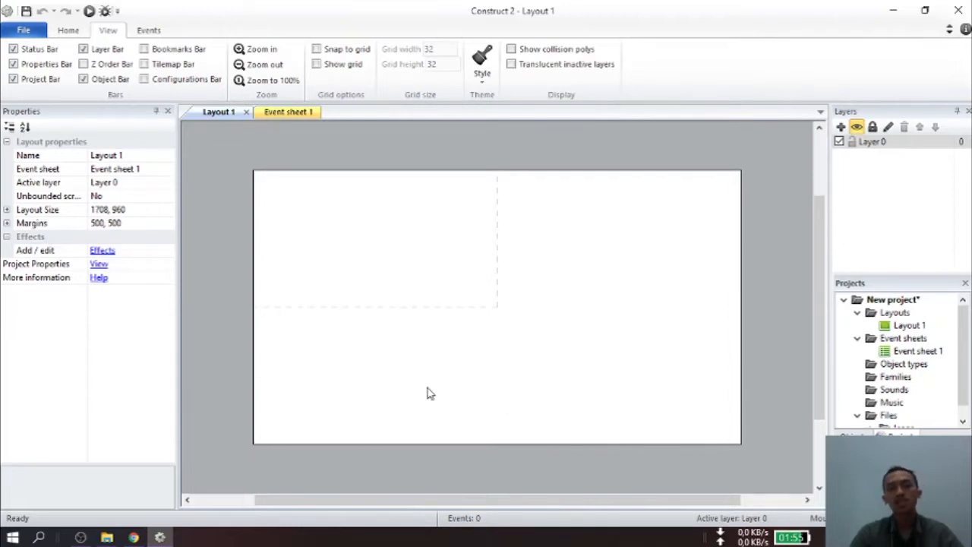
left_click(104, 212)
left_click(109, 210)
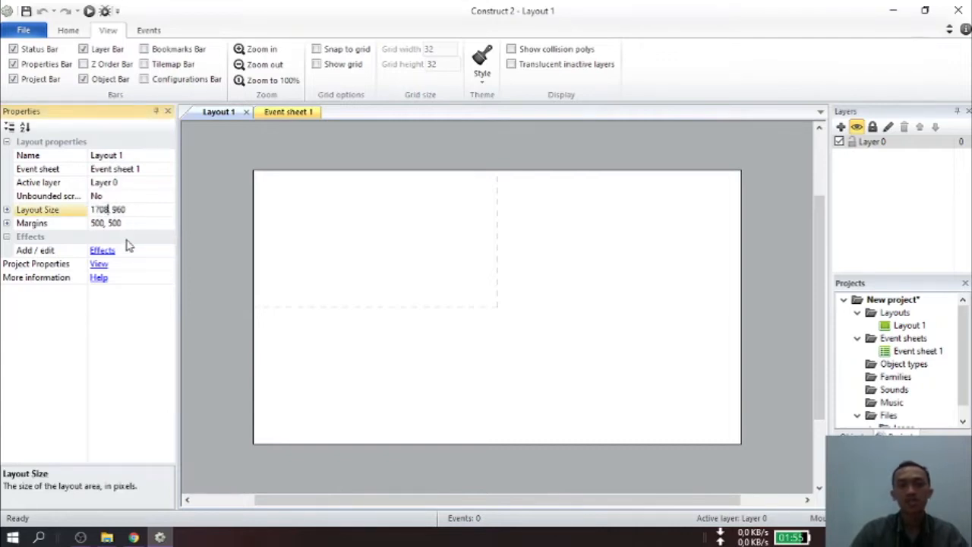
key("BackSpace")
key("BackSpace")
key("BackSpace")
key("BackSpace")
type("20")
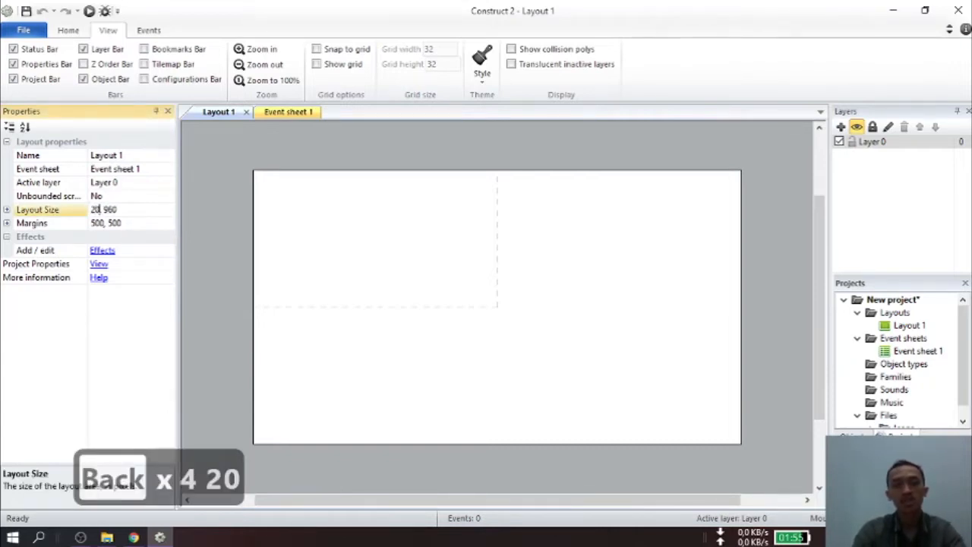
type("00")
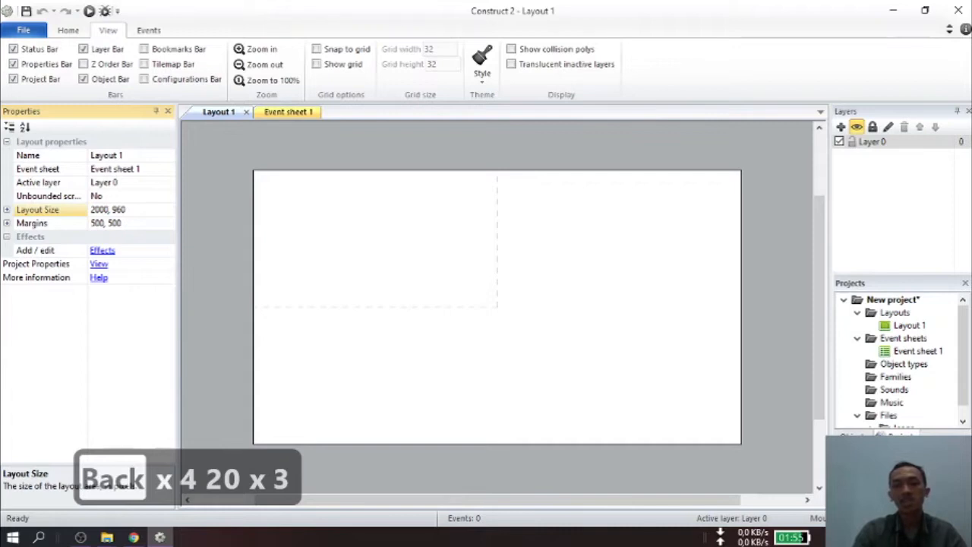
key("Return")
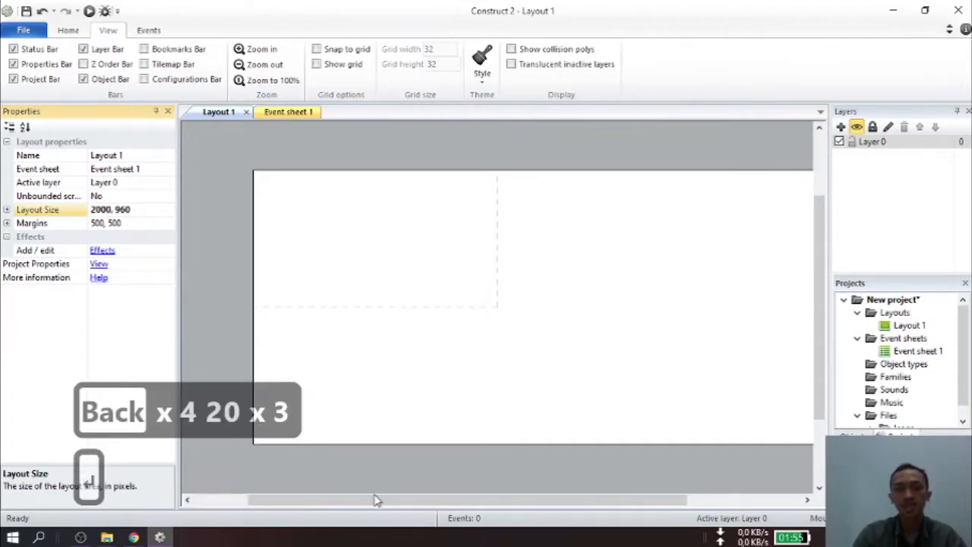
left_click_drag(374, 500, 413, 500)
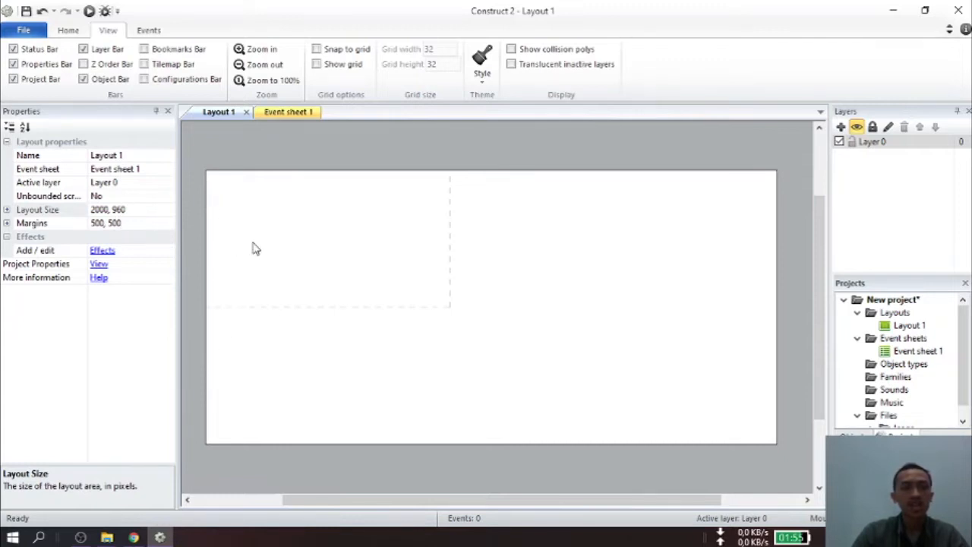
Step: Set the height of Layout 1 to 480 pixels
left_click(100, 265)
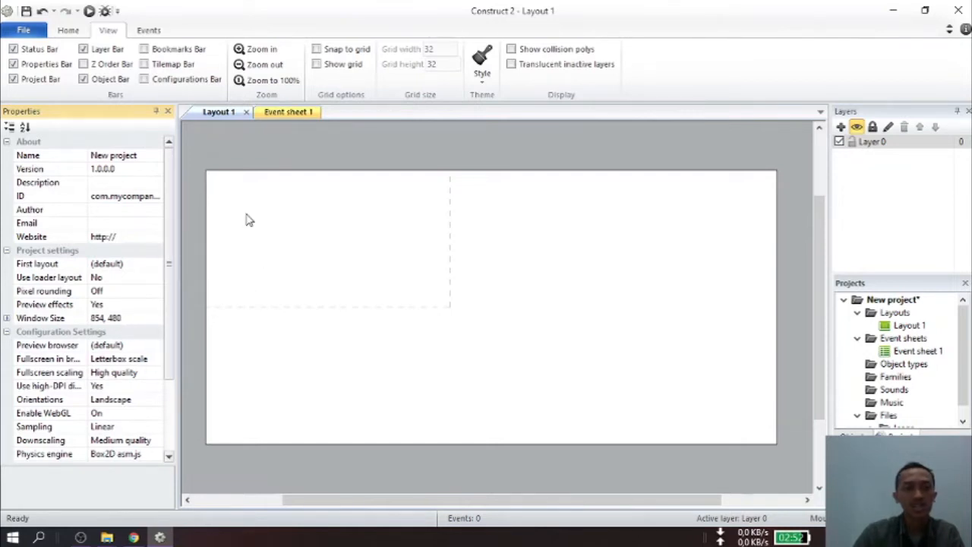
left_click(424, 370)
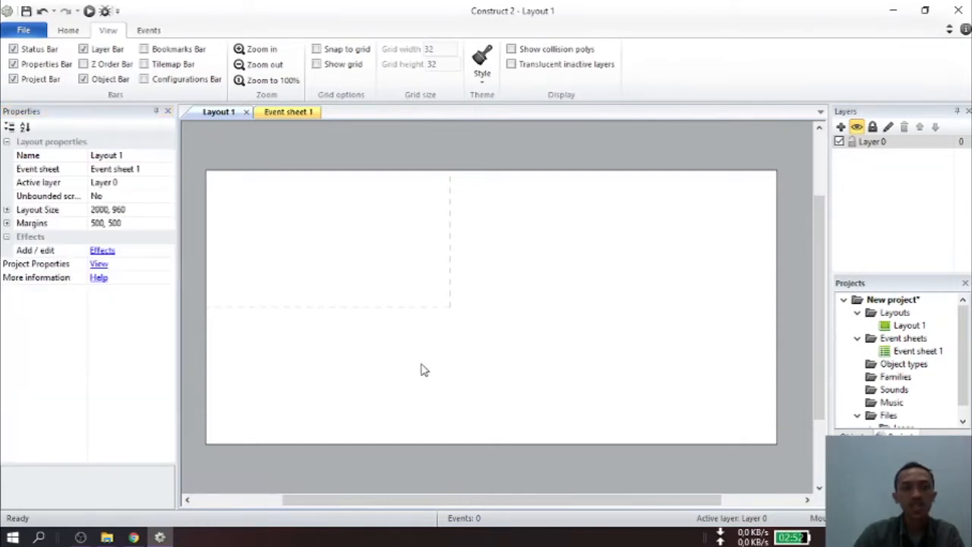
left_click(135, 210)
left_click(135, 210)
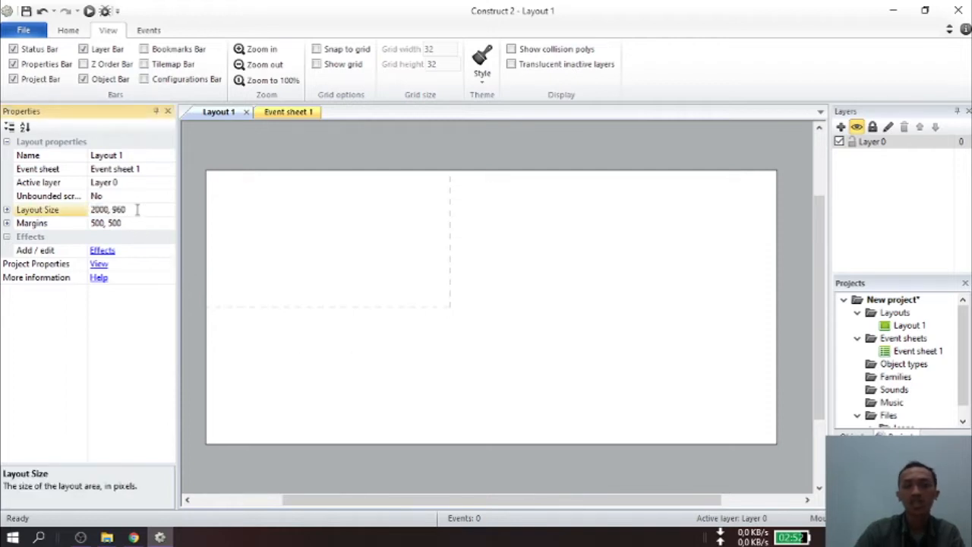
key("BackSpace")
key("BackSpace")
key("BackSpace")
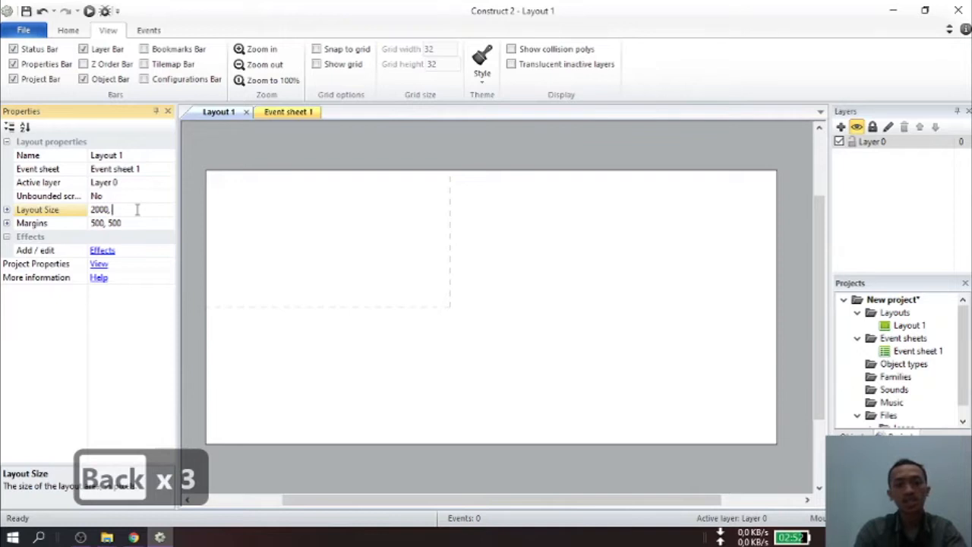
type("480")
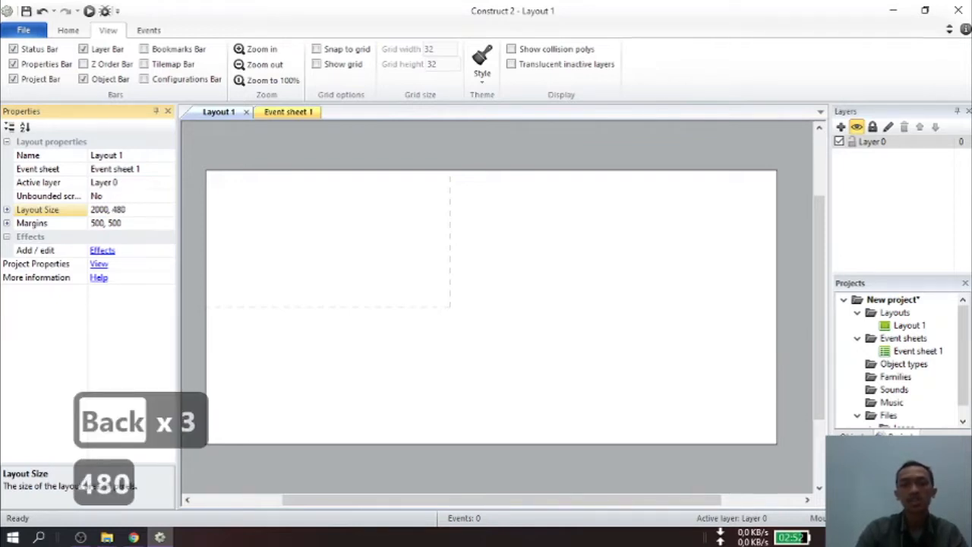
key("Return")
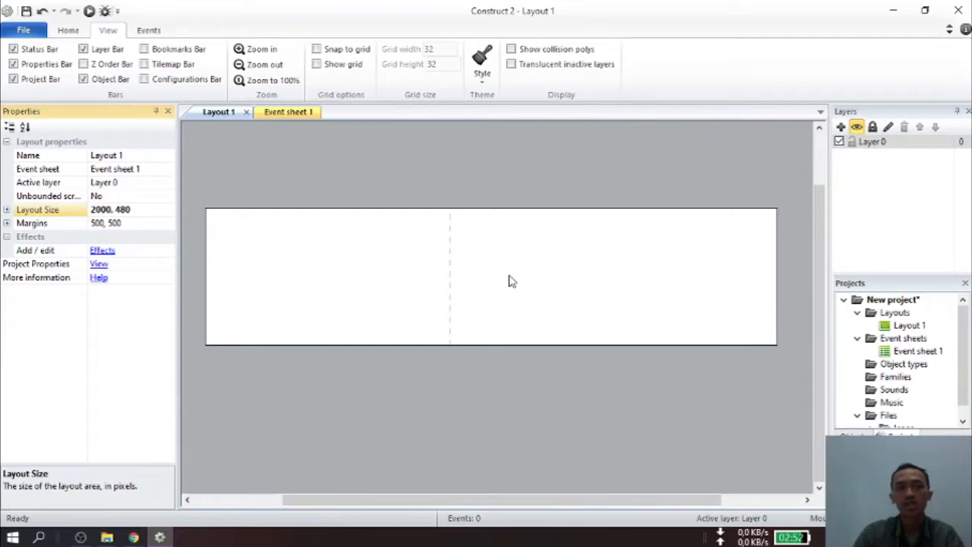
left_click(382, 309)
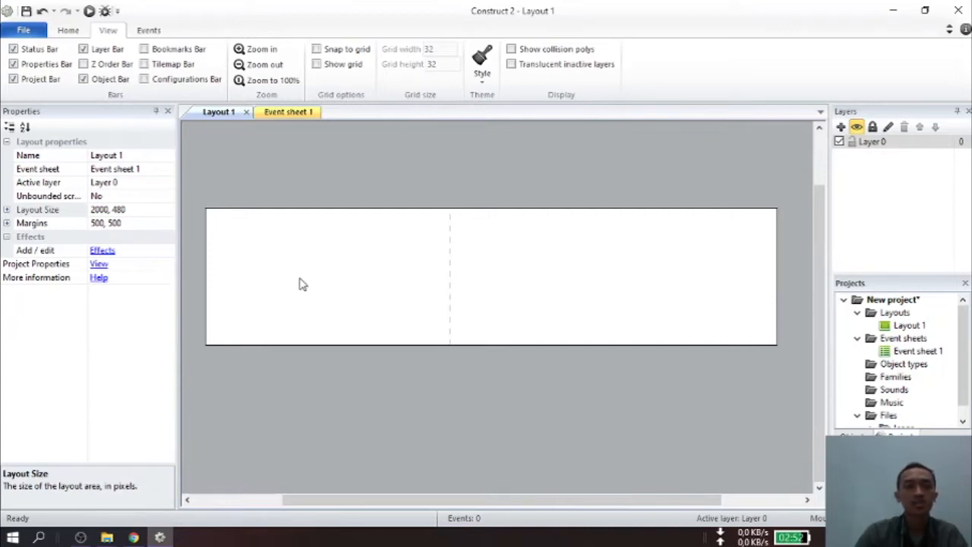
Step: Insert a new Sprite object in the left part of the layout
right_click(269, 279)
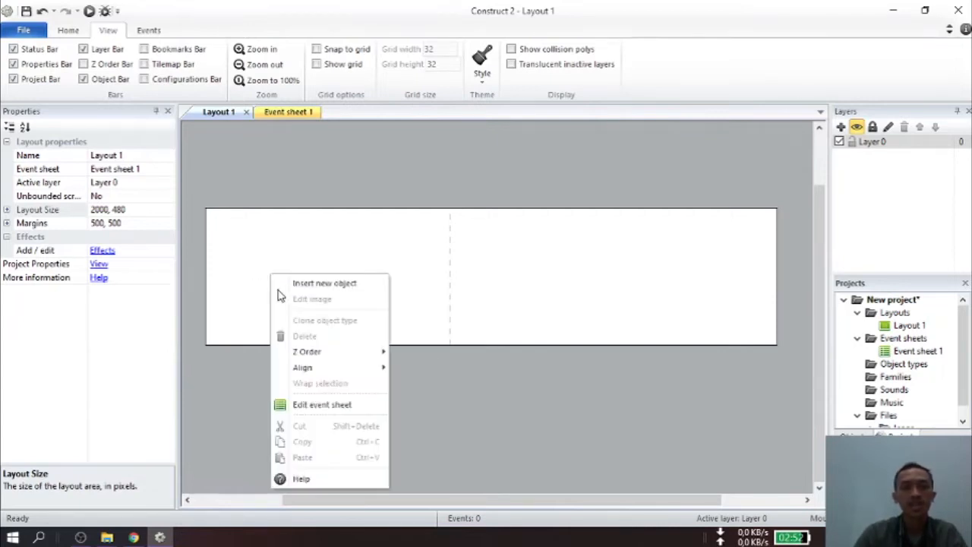
left_click(337, 286)
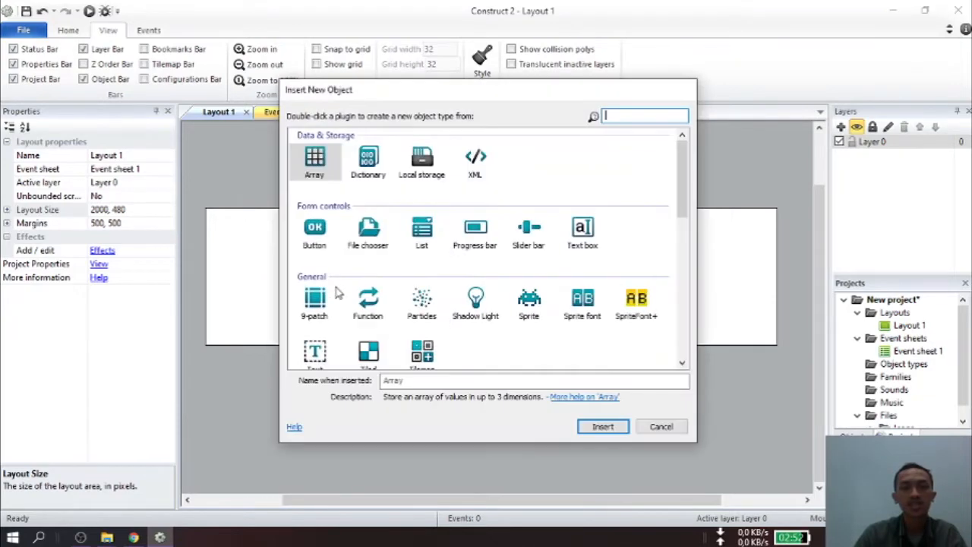
double_click(530, 300)
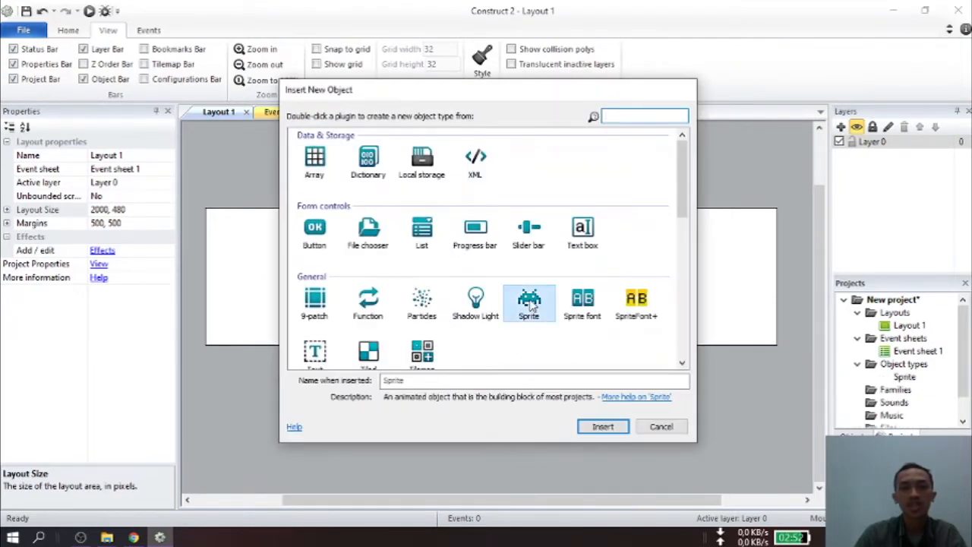
left_click(299, 282)
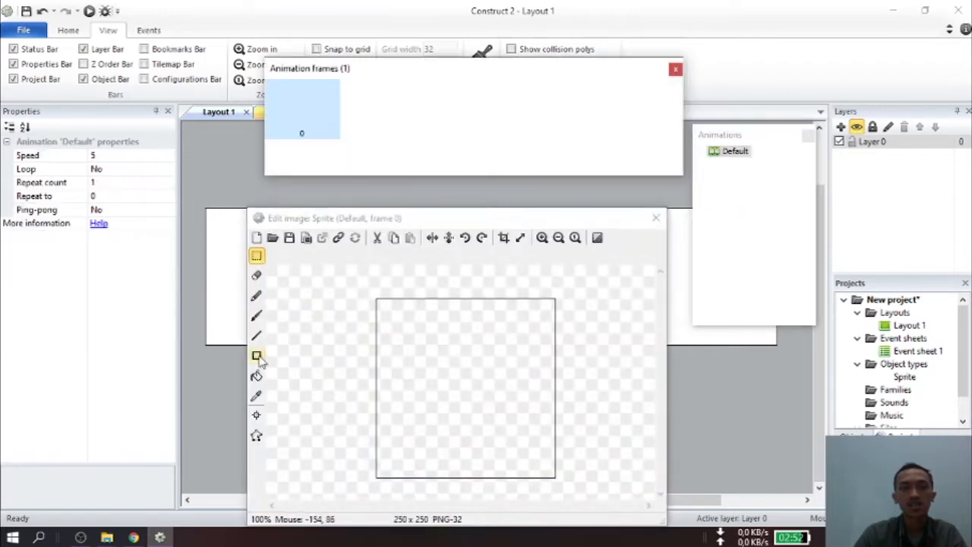
Step: Cover the sprite's whole image with a bright green rectangle, about RGB 16, 238, 41, and close the image editor
left_click(256, 357)
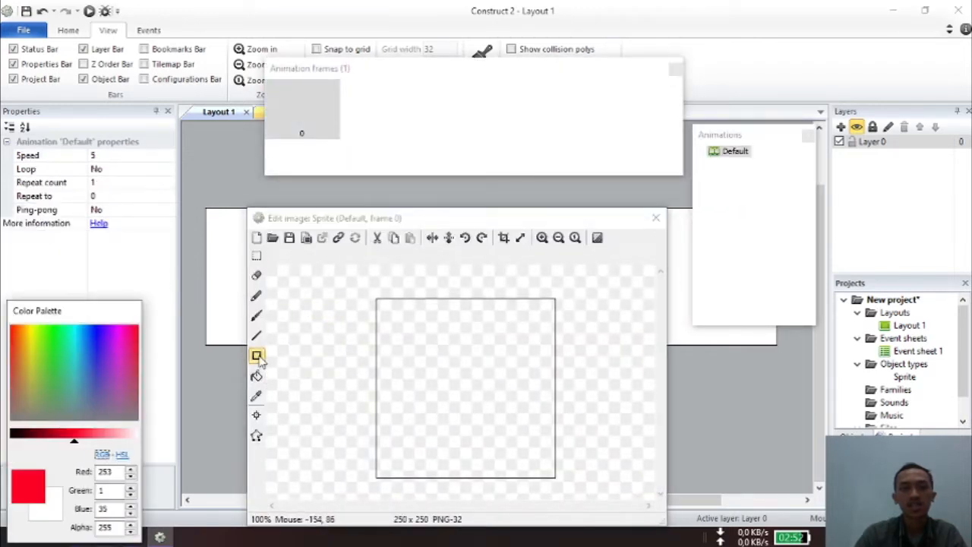
left_click(57, 342)
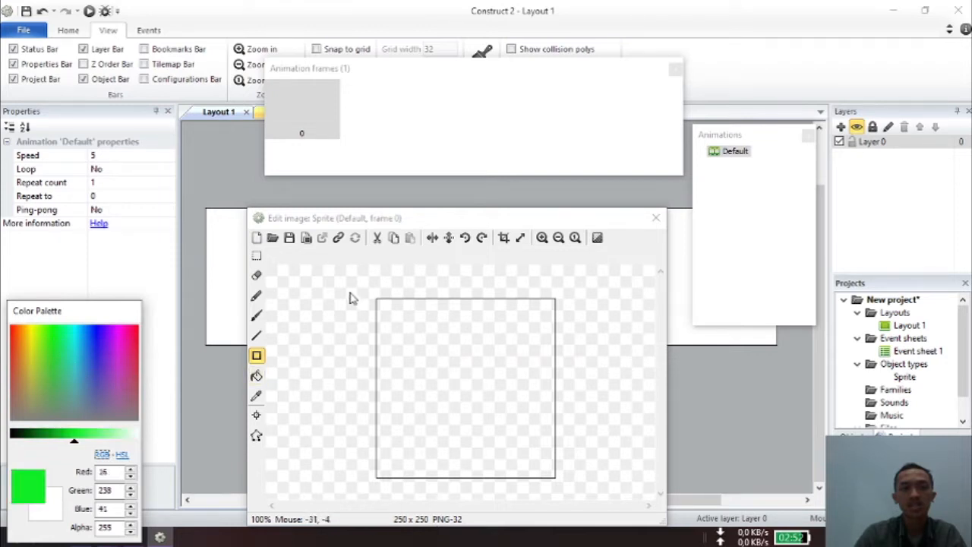
left_click(258, 359)
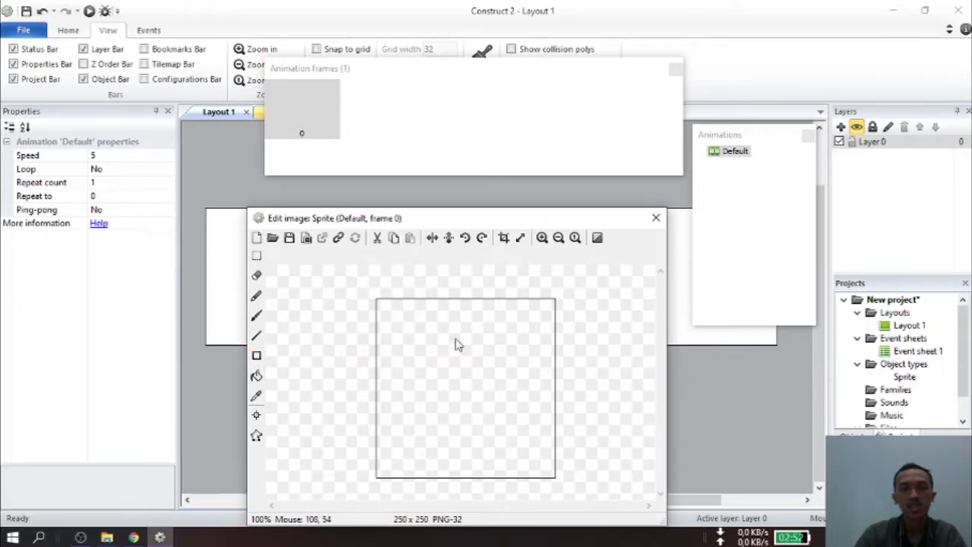
left_click(256, 355)
left_click_drag(370, 293, 606, 488)
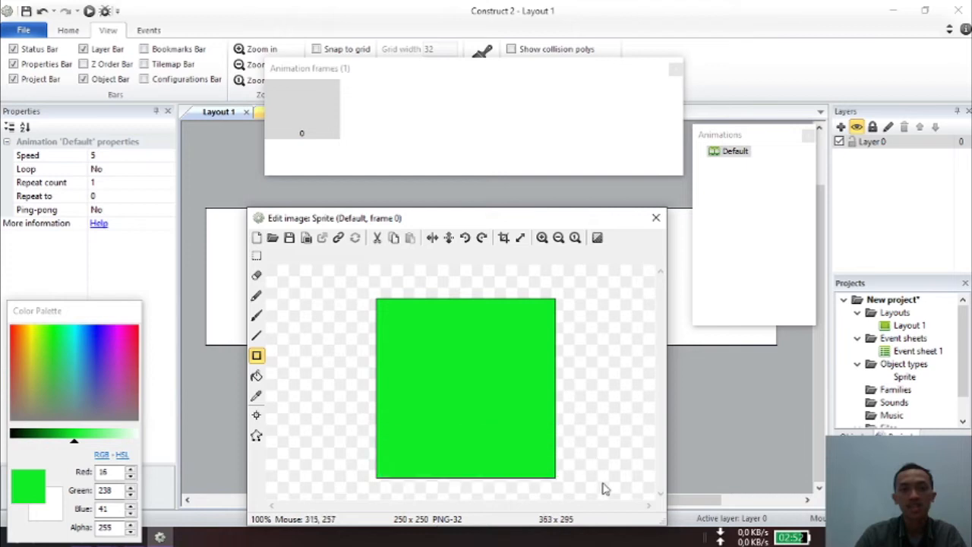
left_click(658, 221)
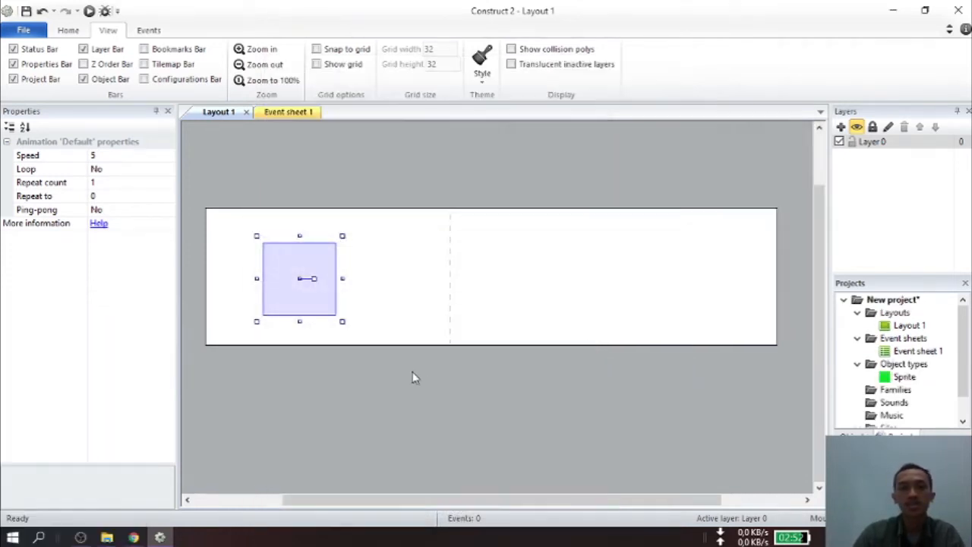
Step: Reshape the green sprite into a thin platform of about 528 × 24 pixels and place it near the layout's lower-left corner
left_click_drag(299, 236, 405, 305)
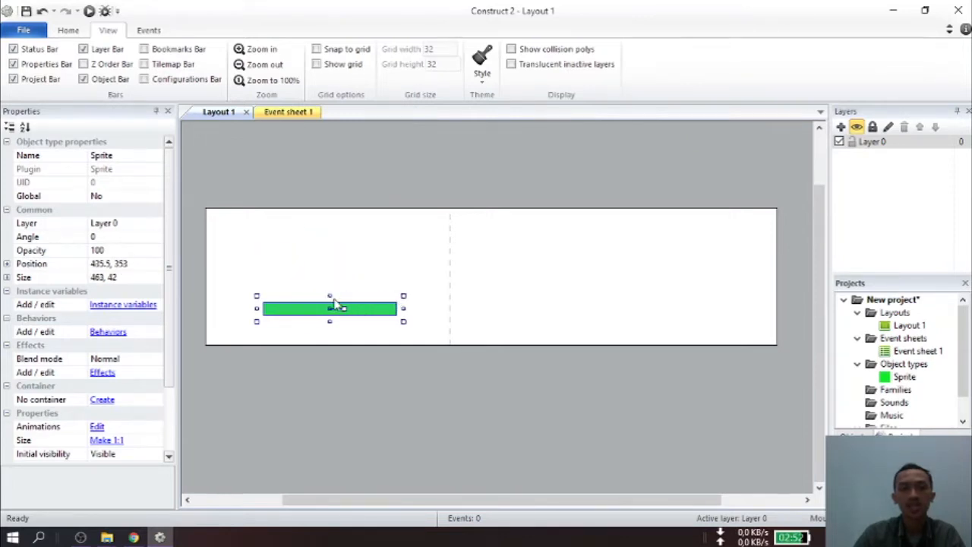
left_click_drag(331, 295, 253, 319)
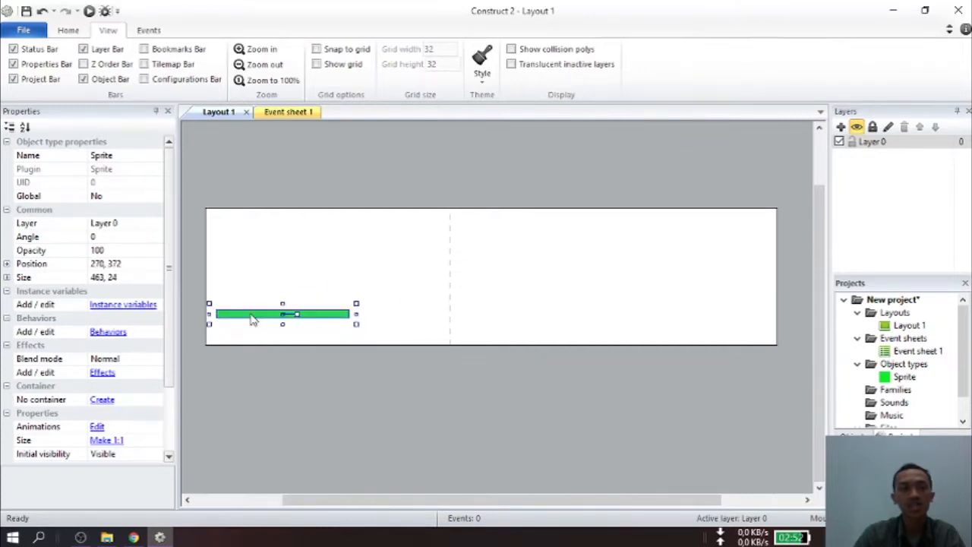
left_click_drag(357, 314, 375, 315)
left_click(279, 288)
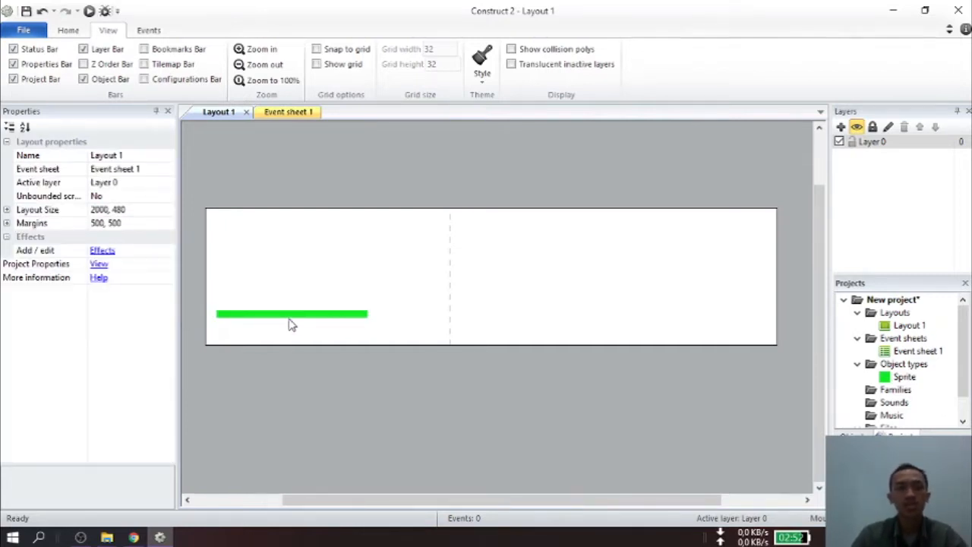
left_click(277, 318)
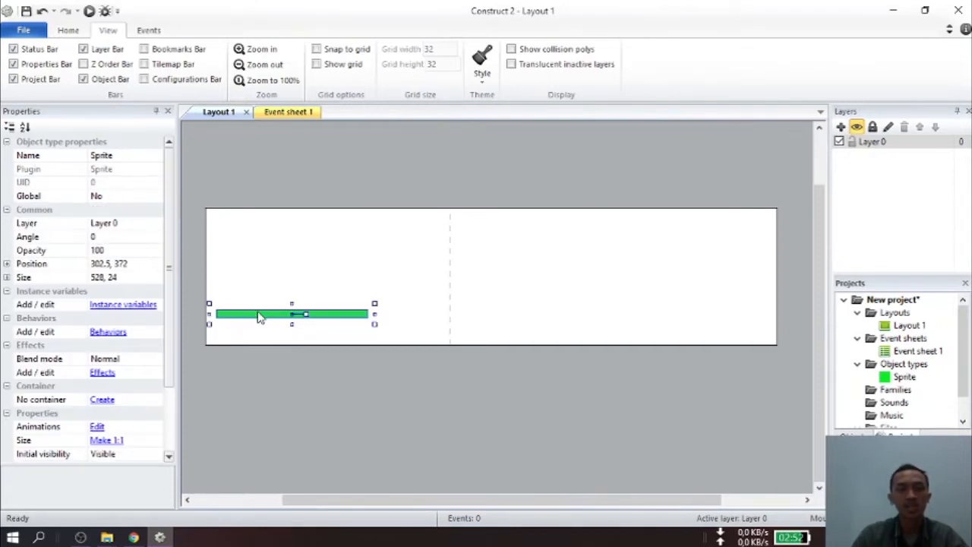
left_click(254, 294)
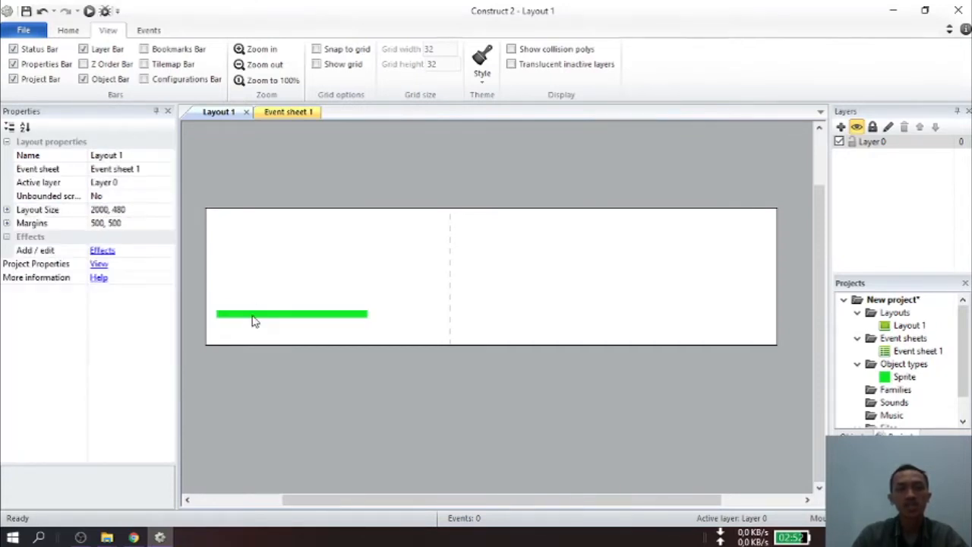
left_click(254, 319)
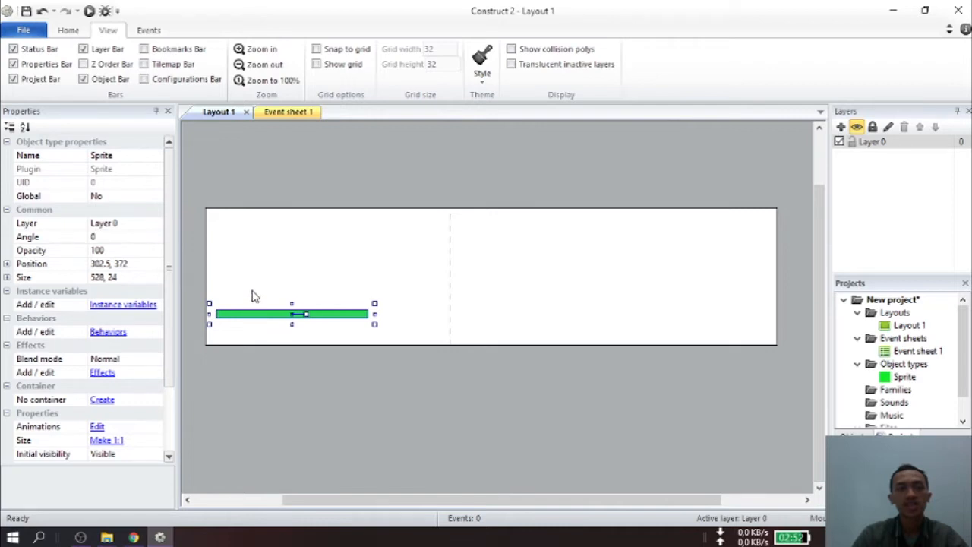
left_click(254, 297)
Step: Rename the green platform sprite as Tanah
left_click(263, 319)
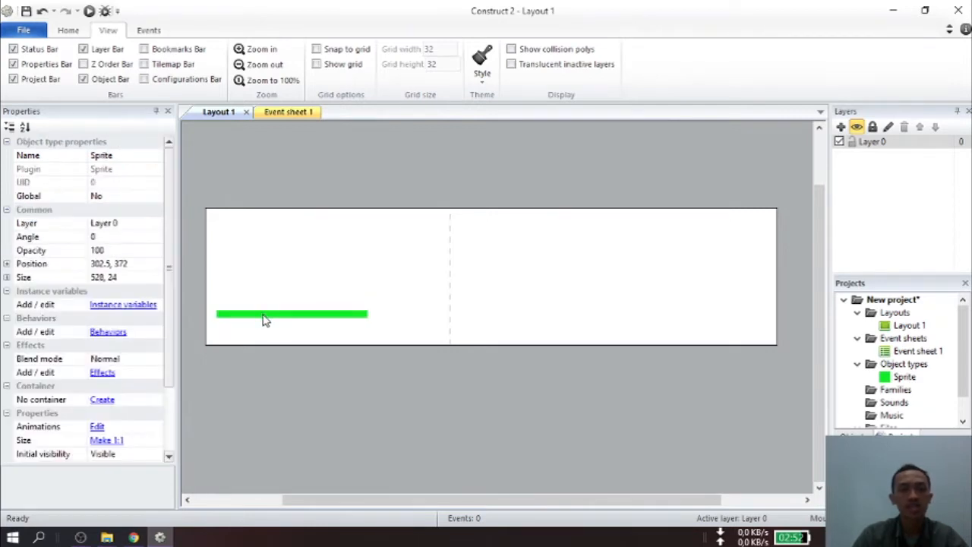
left_click(133, 156)
type("Ground")
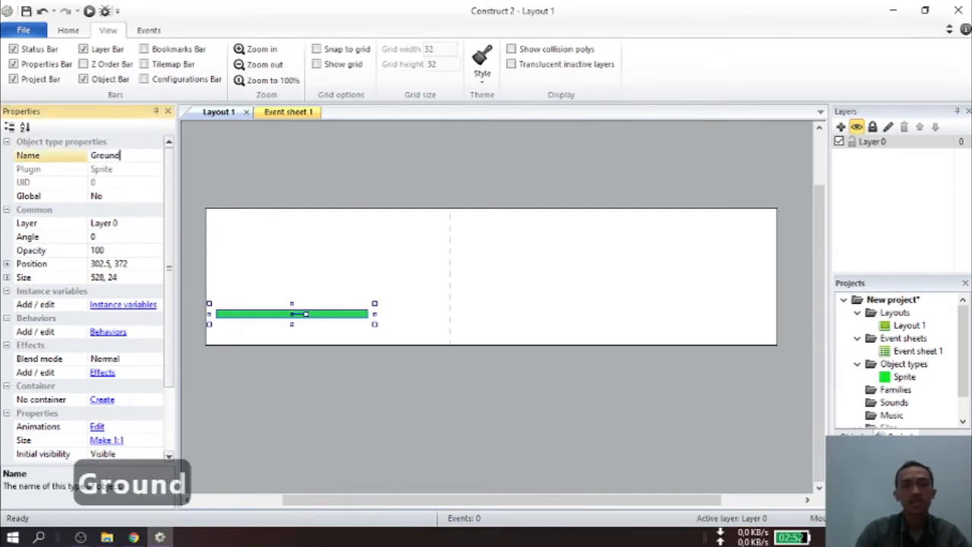
key("BackSpace")
key("BackSpace")
key("BackSpace")
key("BackSpace")
key("BackSpace")
key("BackSpace")
key("BackSpace")
key("BackSpace")
key("BackSpace")
key("BackSpace")
key("BackSpace")
key("BackSpace")
key("BackSpace")
key("BackSpace")
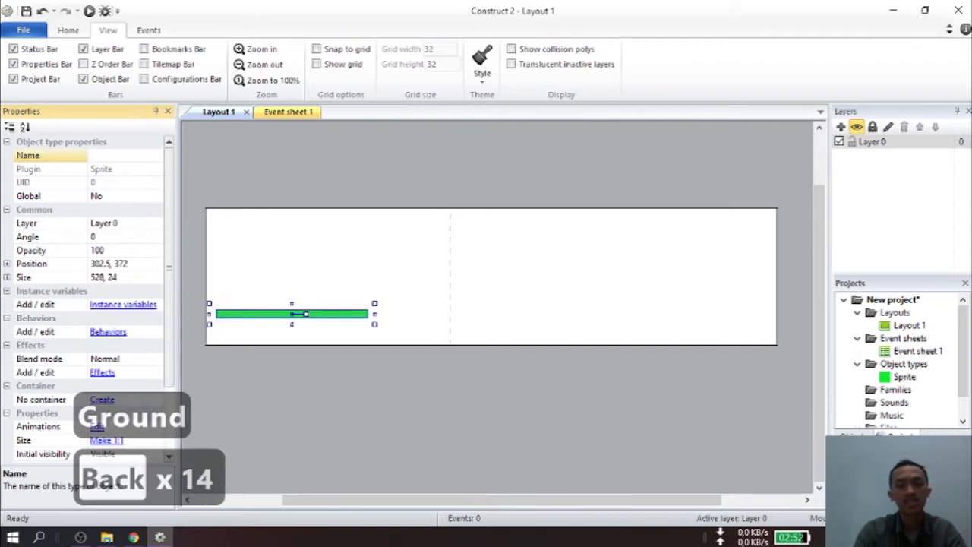
type("Tanan")
key("BackSpace")
type("h")
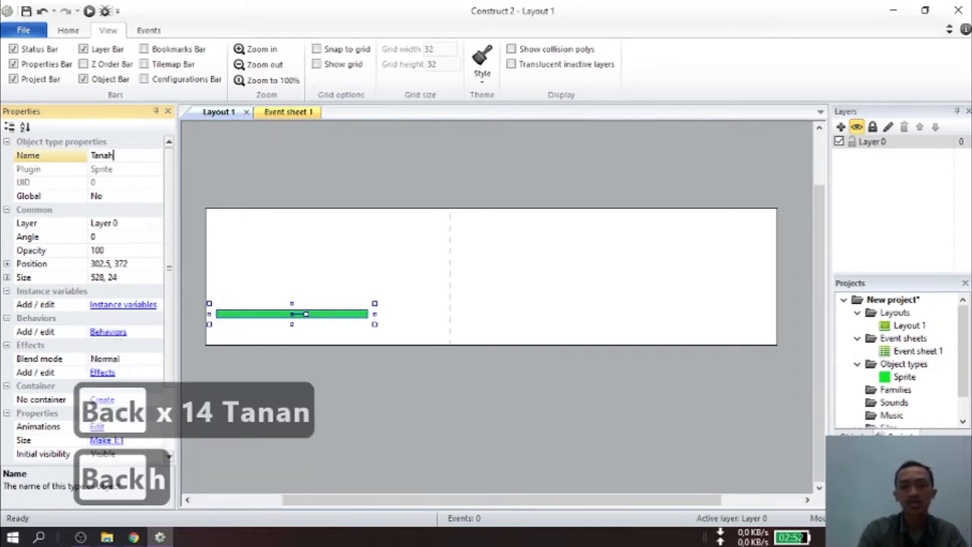
key("Return")
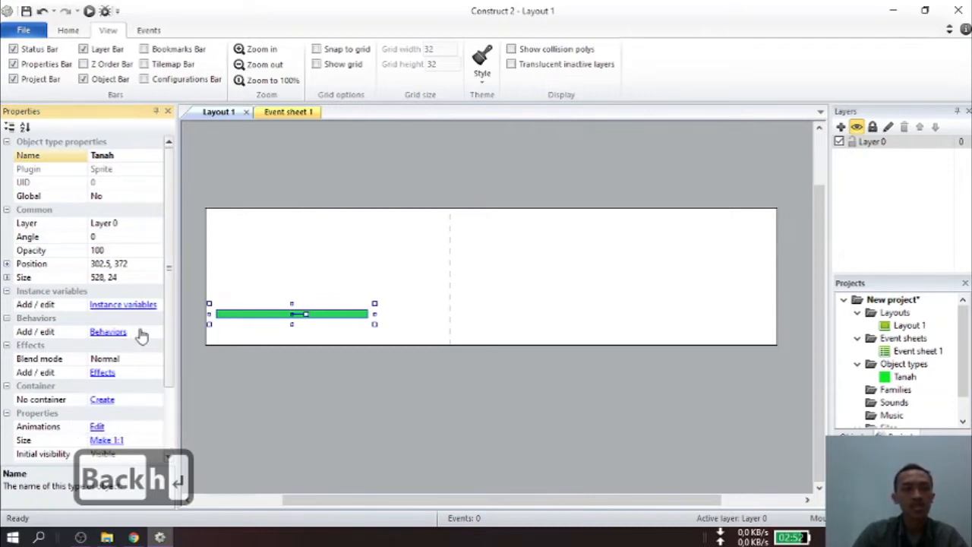
Step: Add the Solid behavior to the Tanah platform and close its behaviors list
left_click(108, 332)
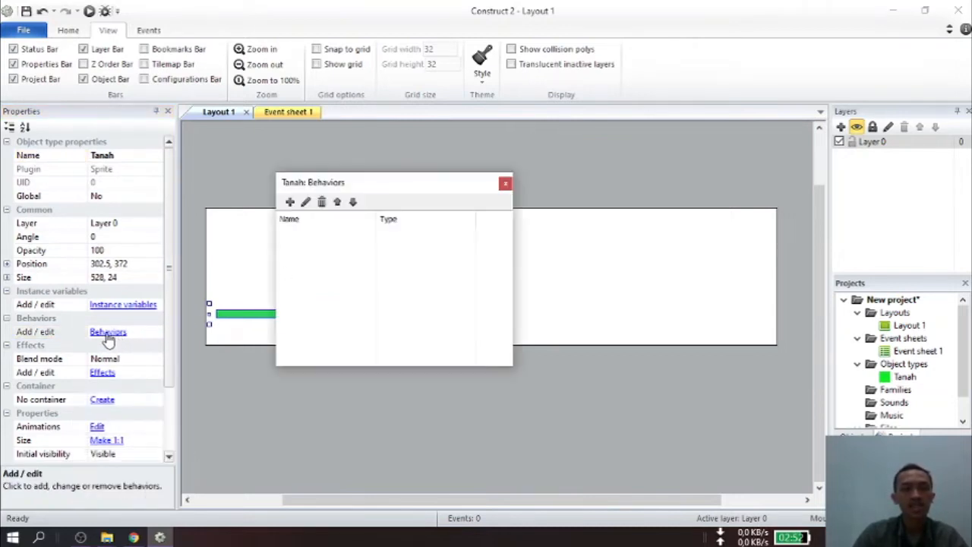
left_click(290, 203)
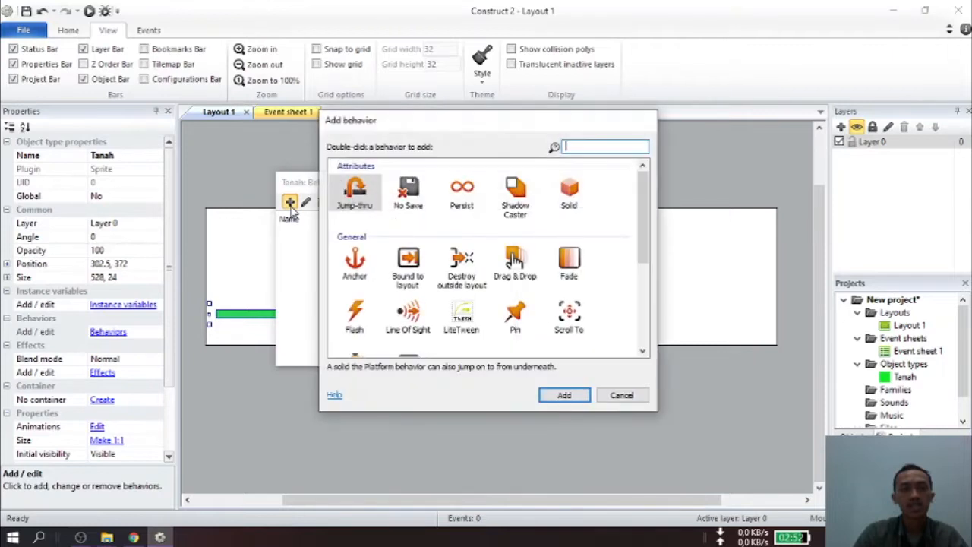
left_click(569, 199)
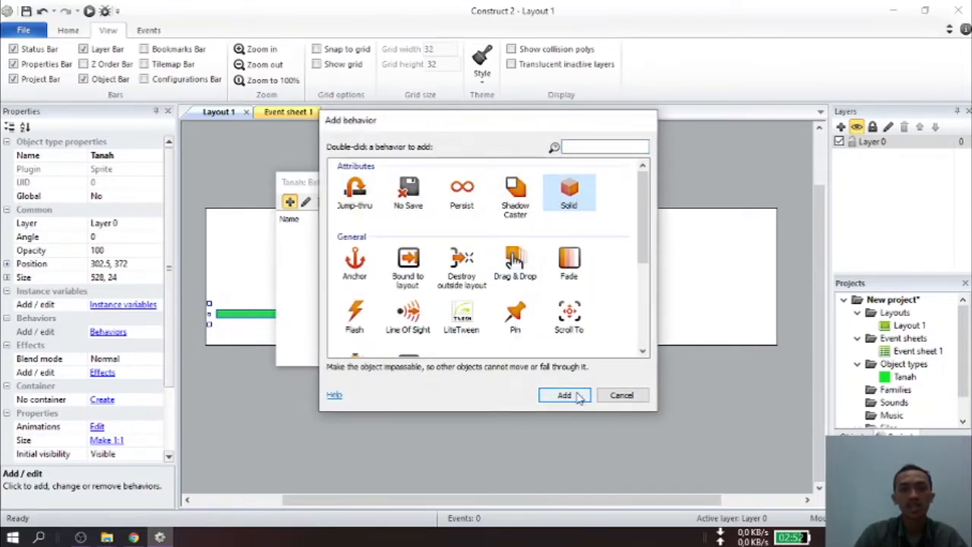
double_click(569, 196)
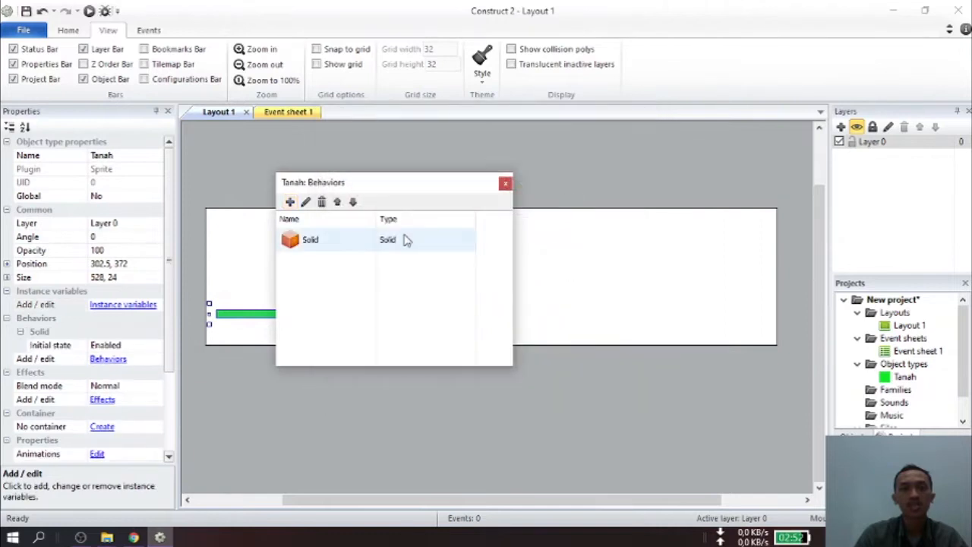
left_click(505, 183)
left_click(321, 390)
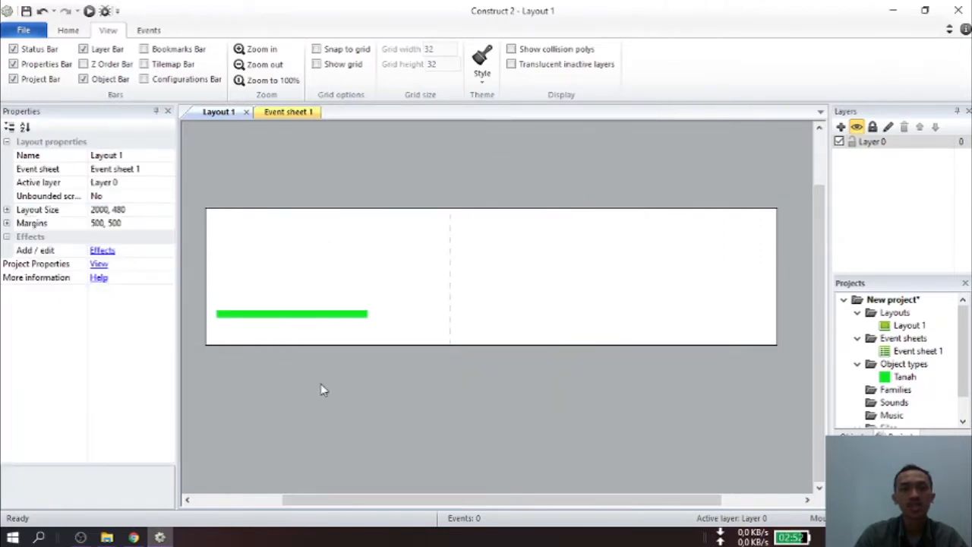
left_click(290, 315)
left_click(287, 275)
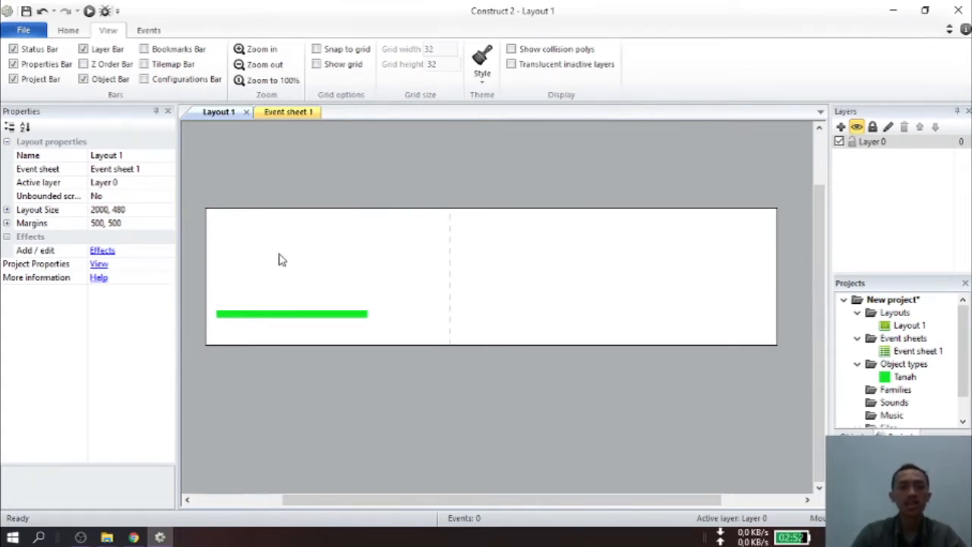
Step: Insert a new Sprite object in the layout just above the green platform
right_click(290, 259)
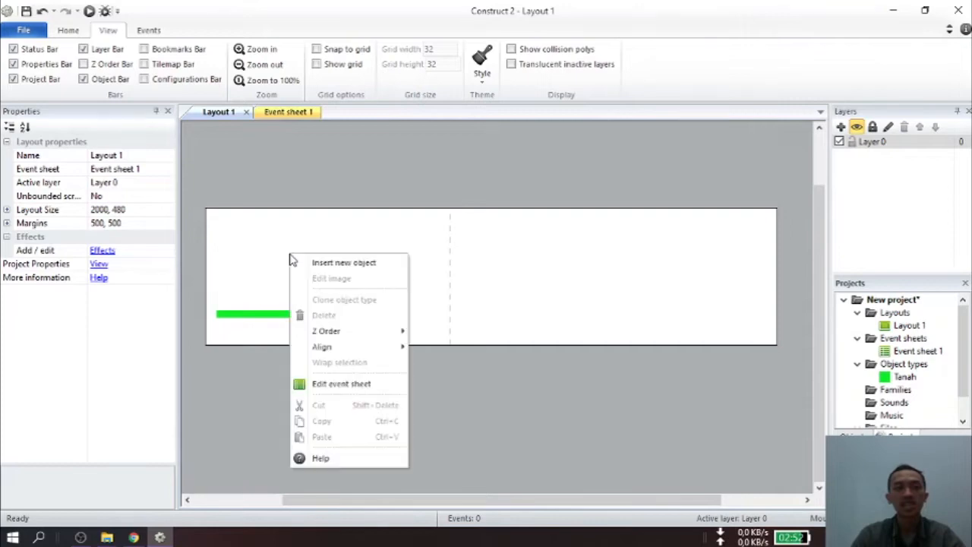
left_click(346, 263)
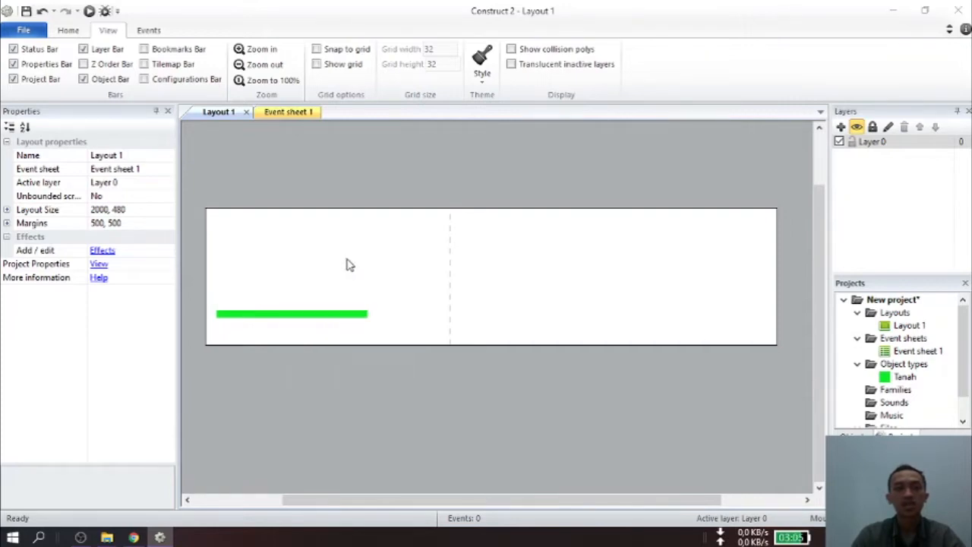
double_click(530, 303)
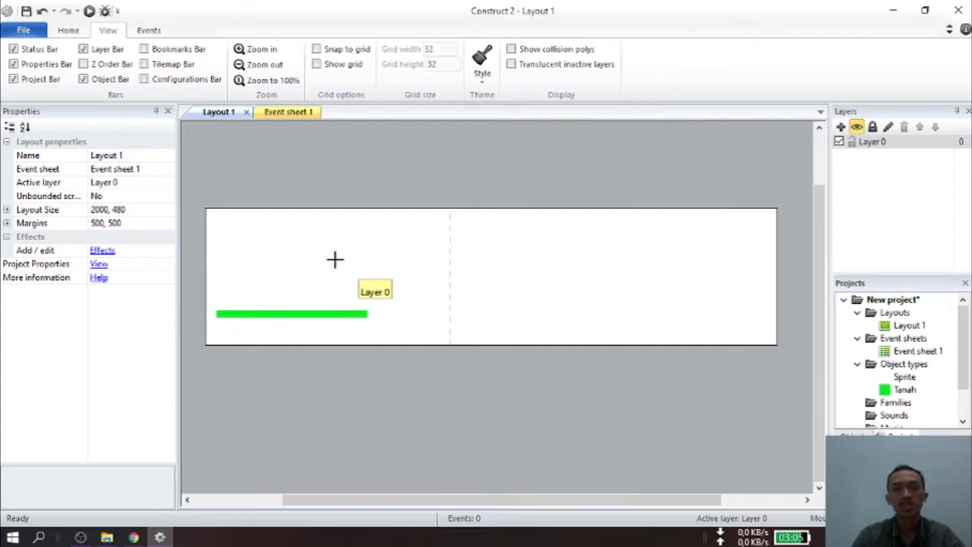
left_click(279, 265)
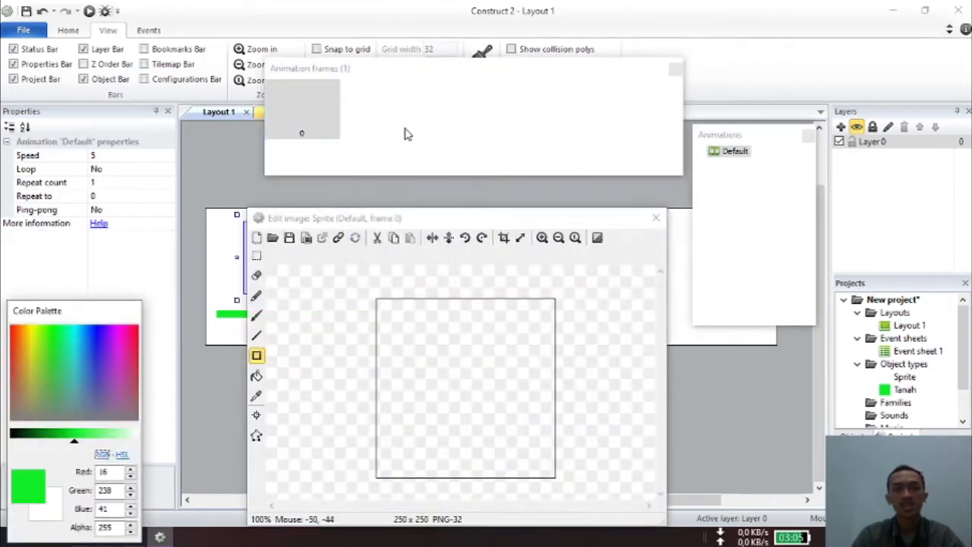
Step: Start importing animation frames from a sprite strip and browse to Downloads > aset > Bagian 1 - Senin > Aset Project 3 Bagian 1 - Senin
right_click(364, 113)
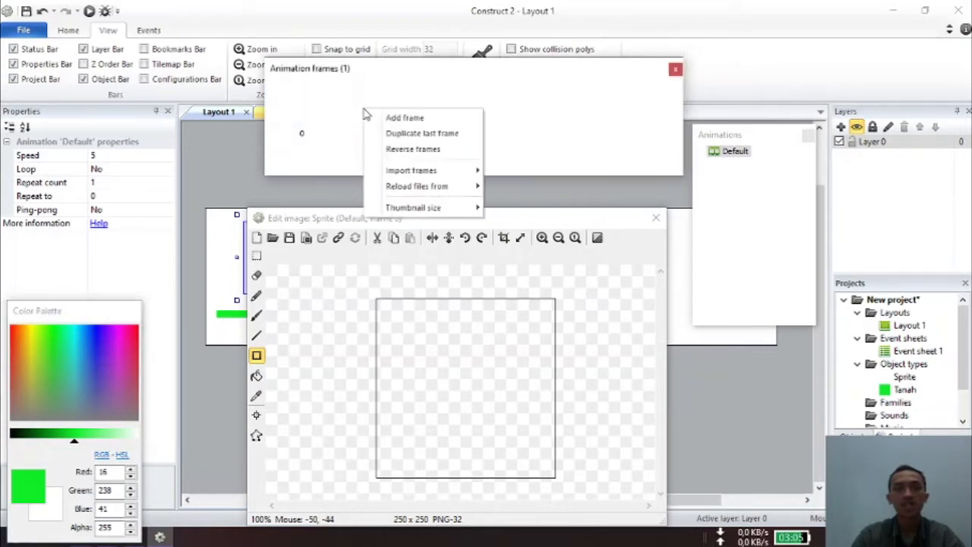
mouse_move(452, 172)
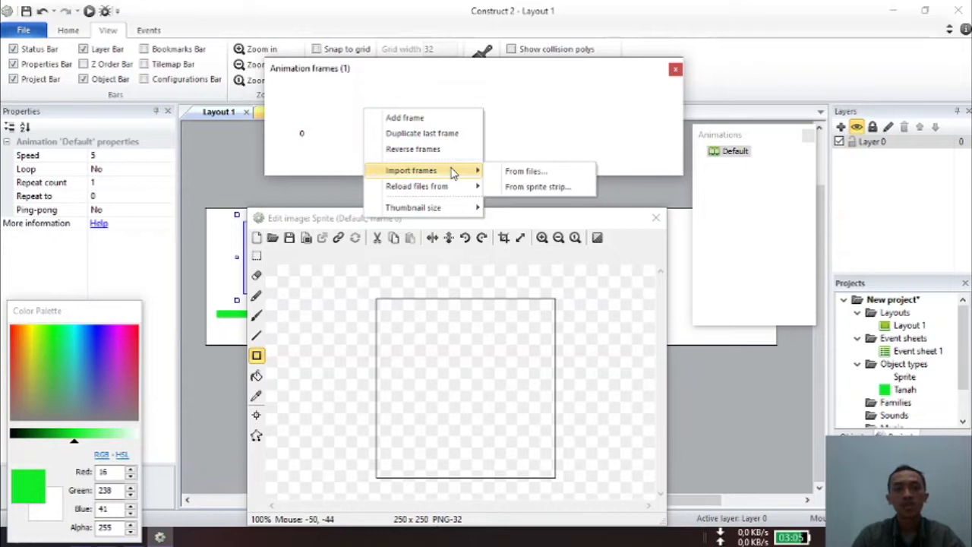
left_click(536, 188)
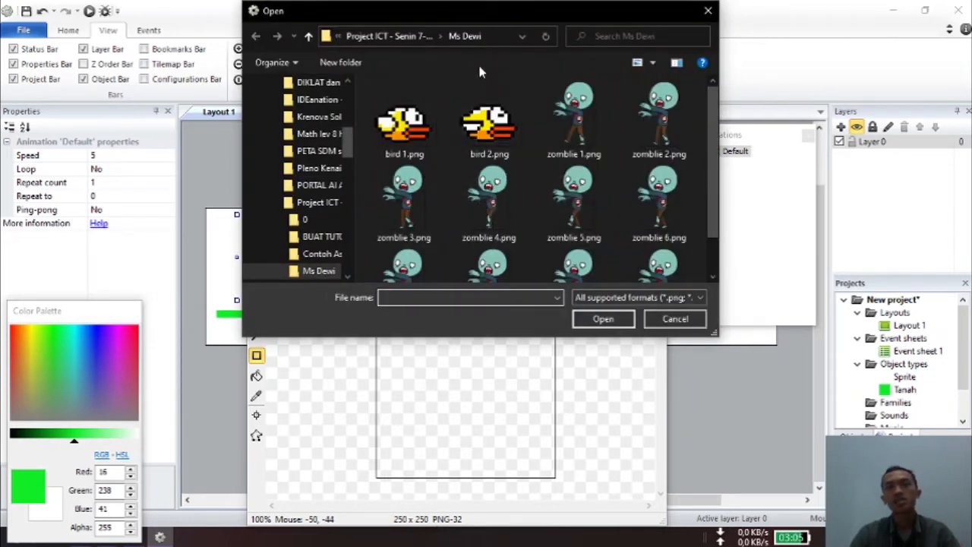
scroll(338, 161, "up", 5)
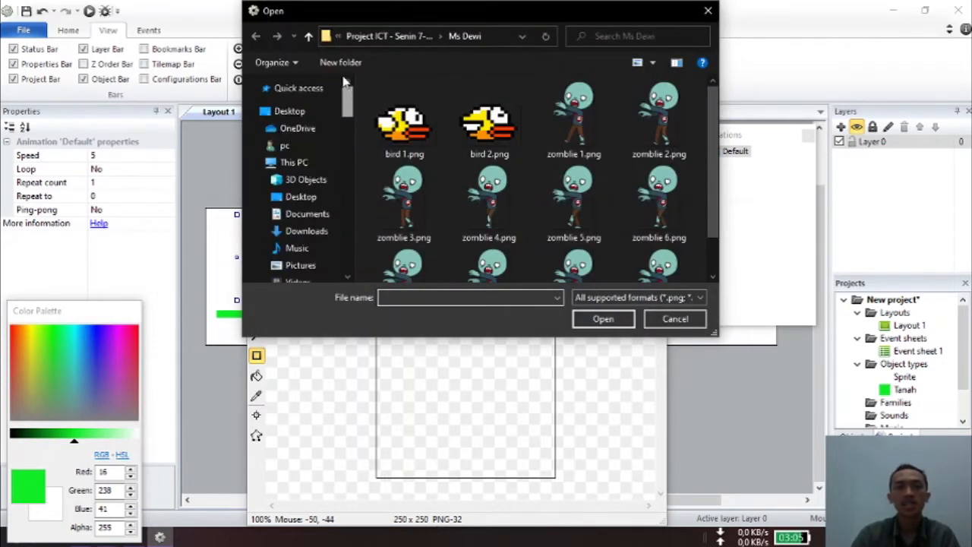
left_click(304, 229)
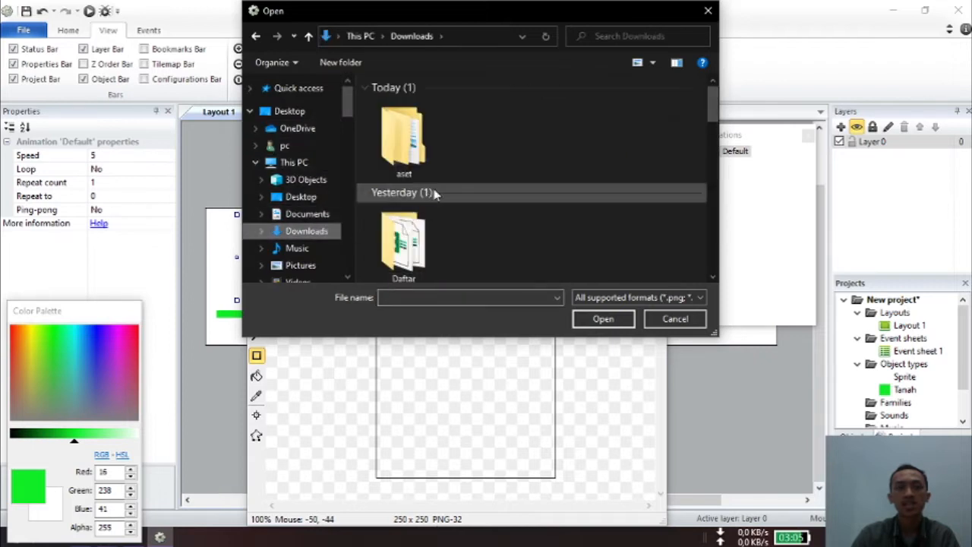
double_click(416, 152)
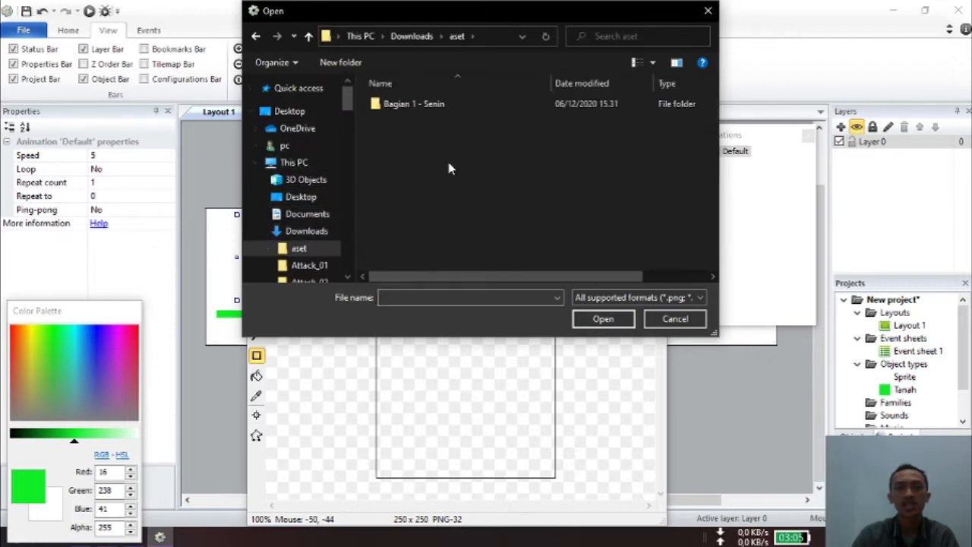
double_click(410, 104)
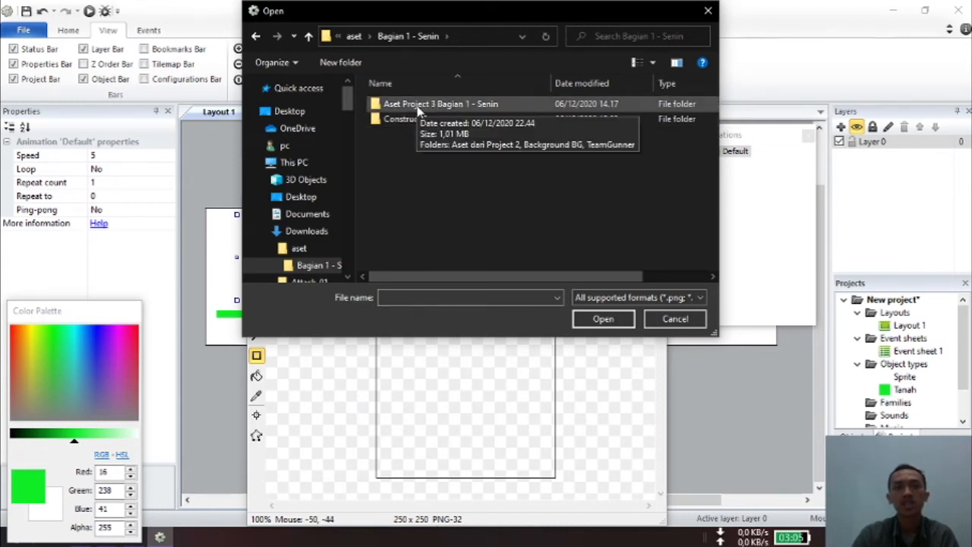
double_click(490, 106)
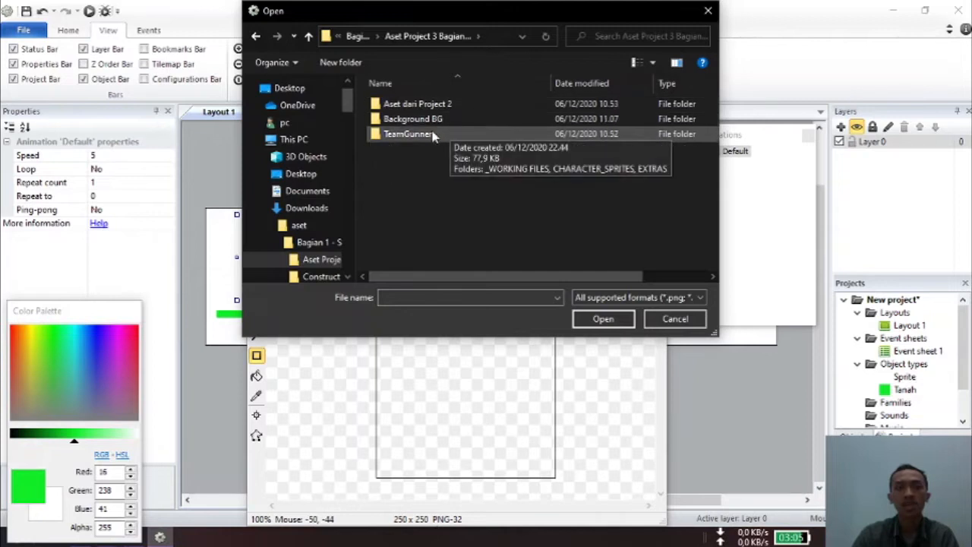
Step: Import Gunner_Red_Idle.png from TeamGunner > CHARACTER_SPRITES > Red as a strip of 5 horizontal cells and 1 vertical cell
left_click(429, 134)
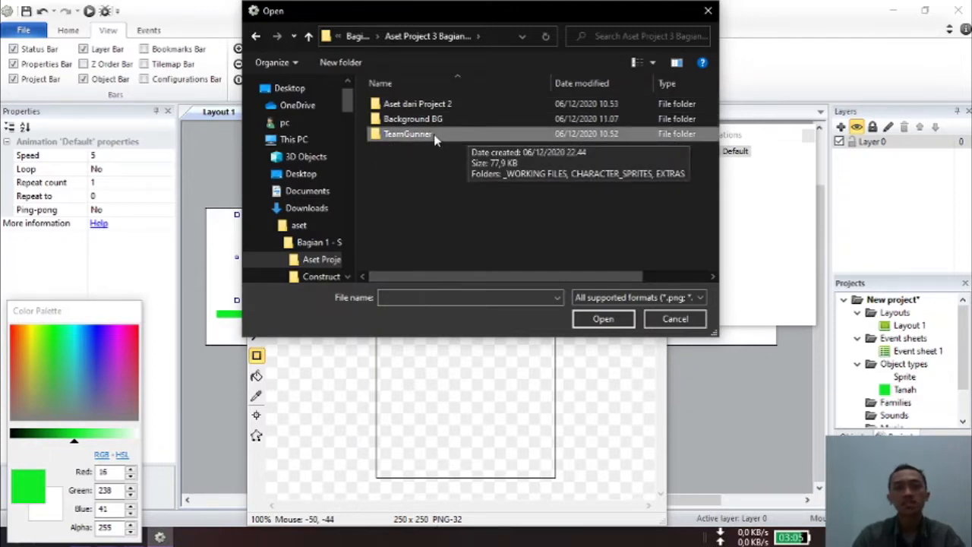
double_click(434, 135)
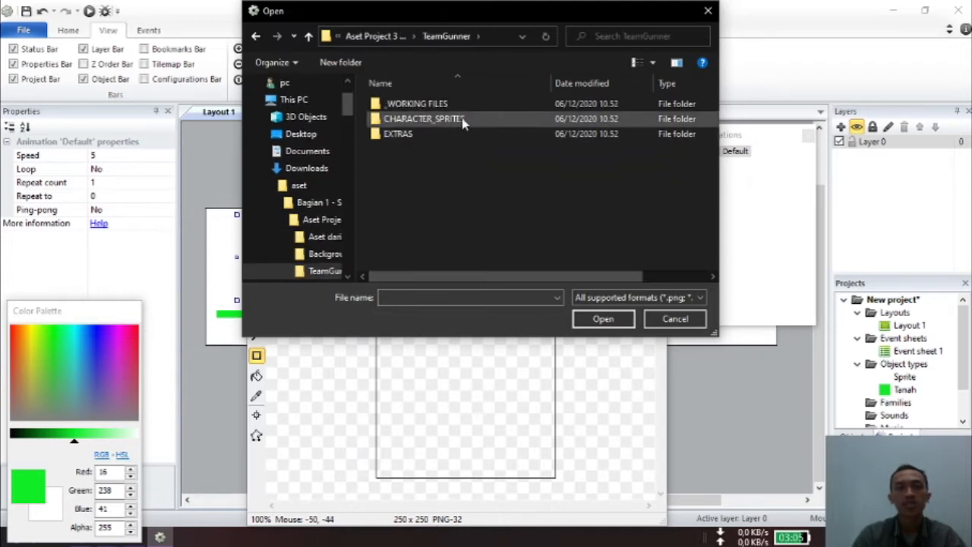
double_click(456, 123)
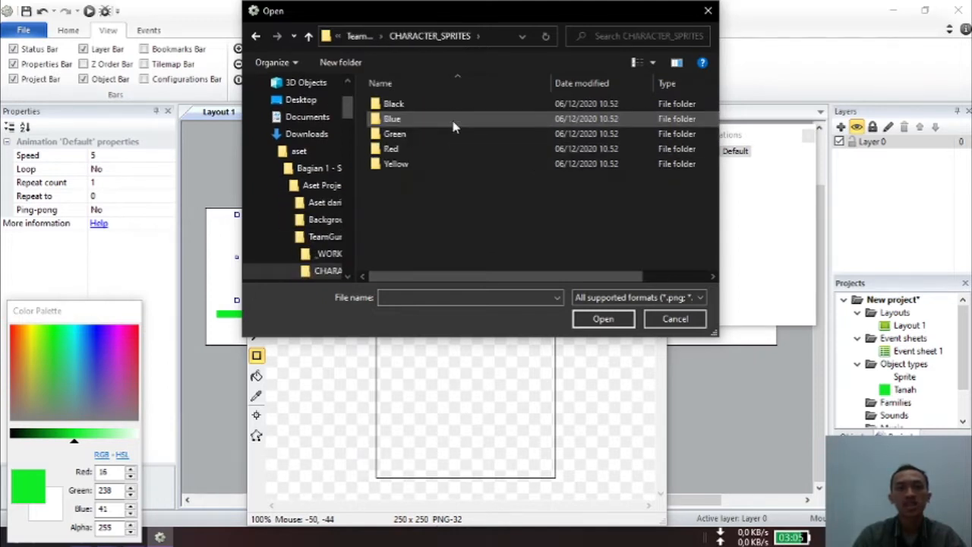
double_click(406, 150)
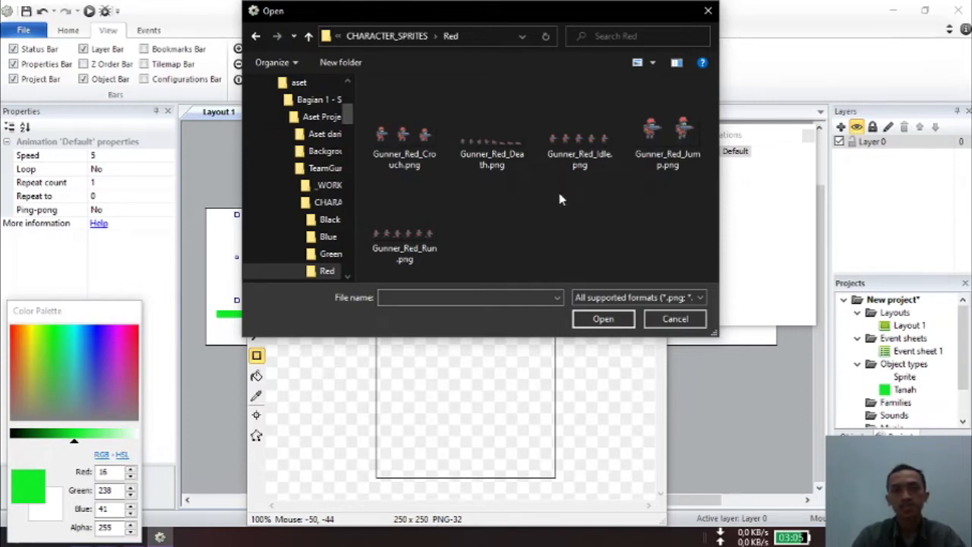
left_click(569, 145)
left_click(607, 318)
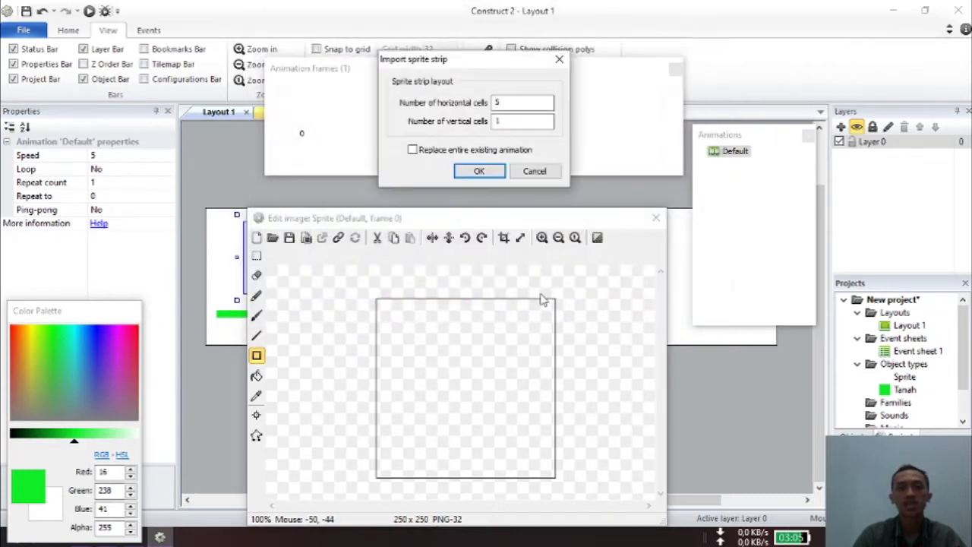
left_click(509, 103)
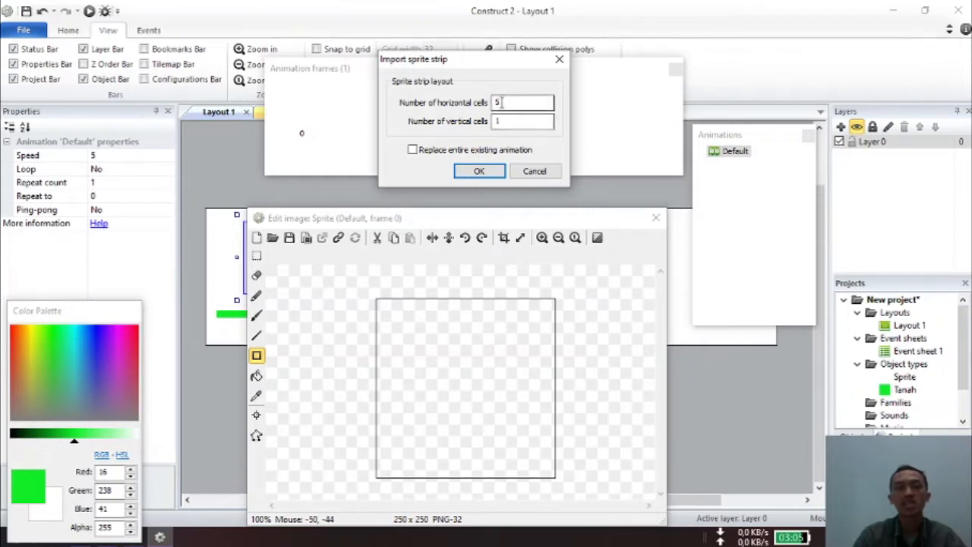
left_click(479, 171)
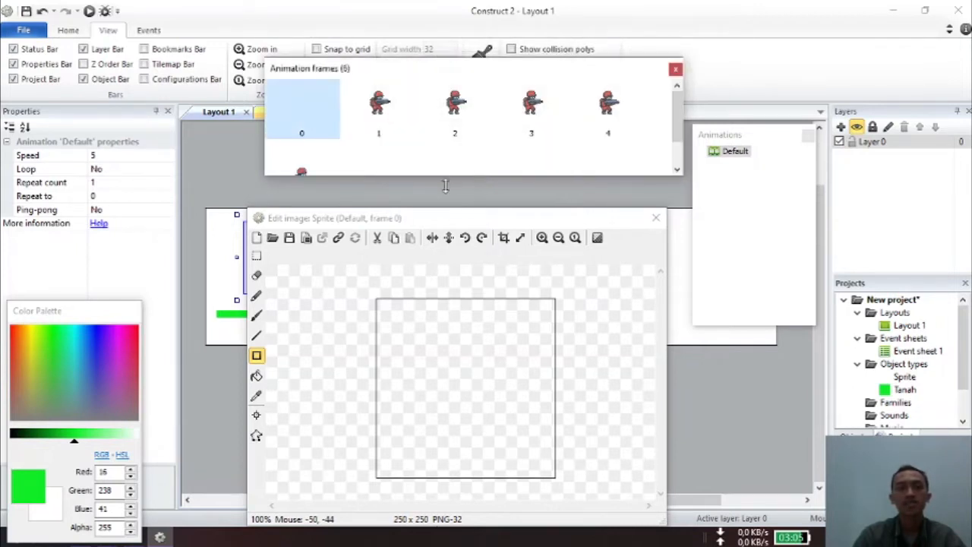
Step: Delete the blank frame 0 so that only the imported gunner frames remain in the animation
left_click(384, 126)
left_click(305, 127)
left_click(379, 114)
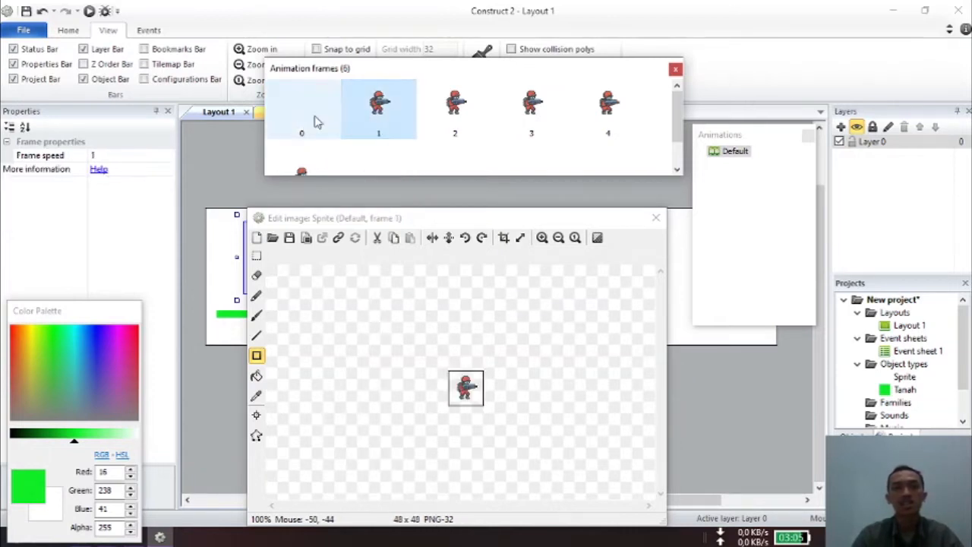
left_click(301, 114)
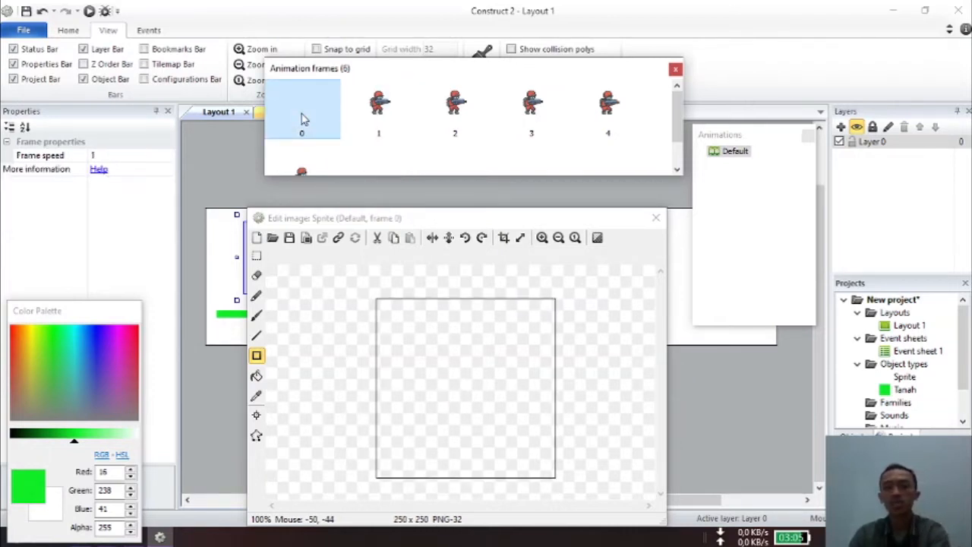
key("Delete")
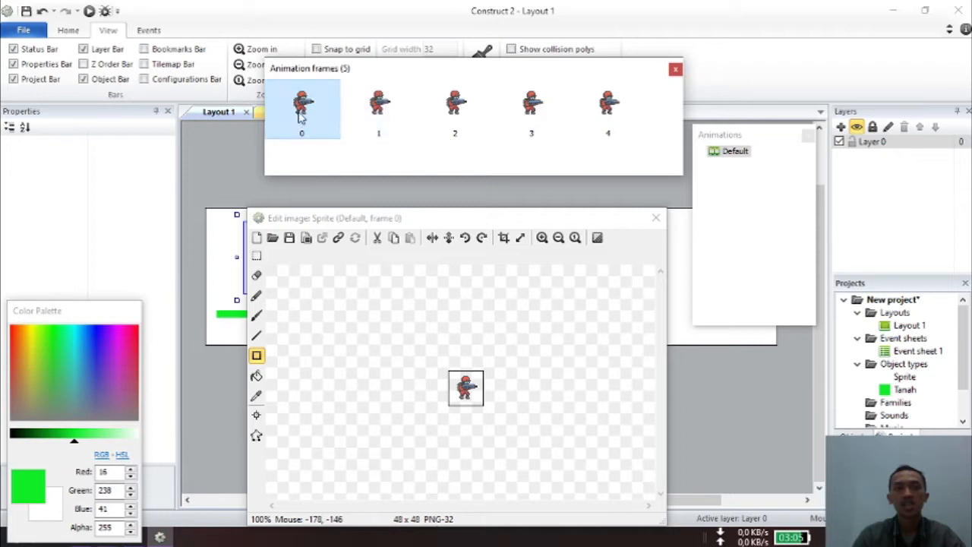
left_click(301, 136)
Step: Rename the Default animation as Idle
right_click(738, 154)
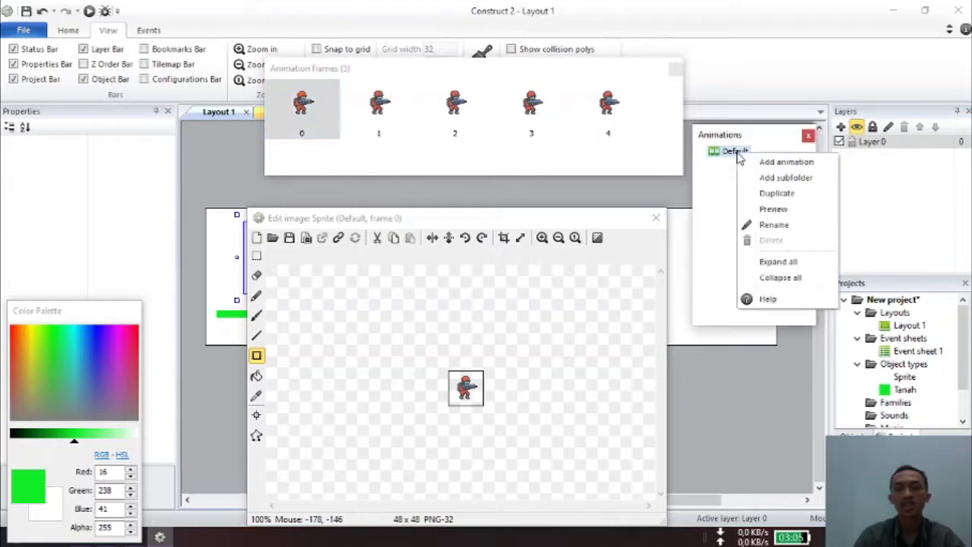
left_click(773, 225)
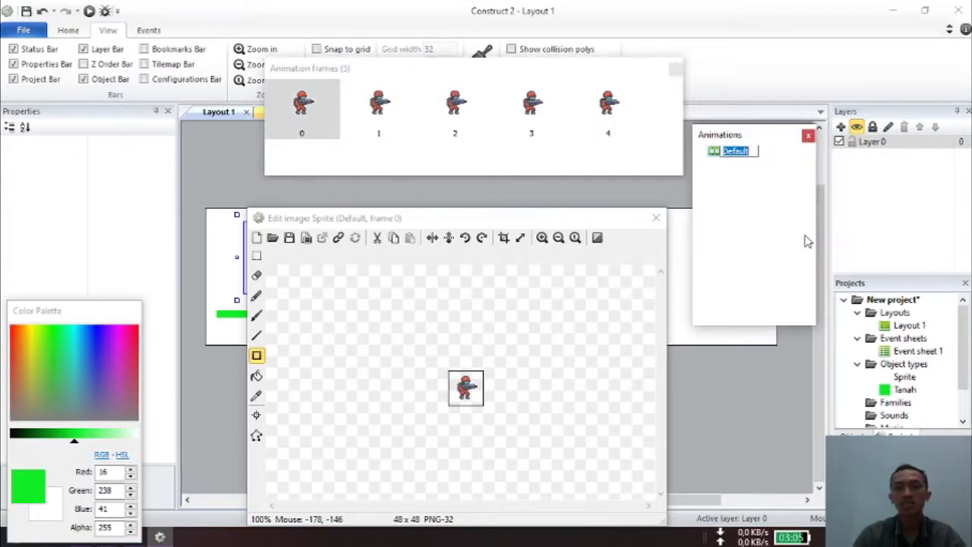
type("Idle")
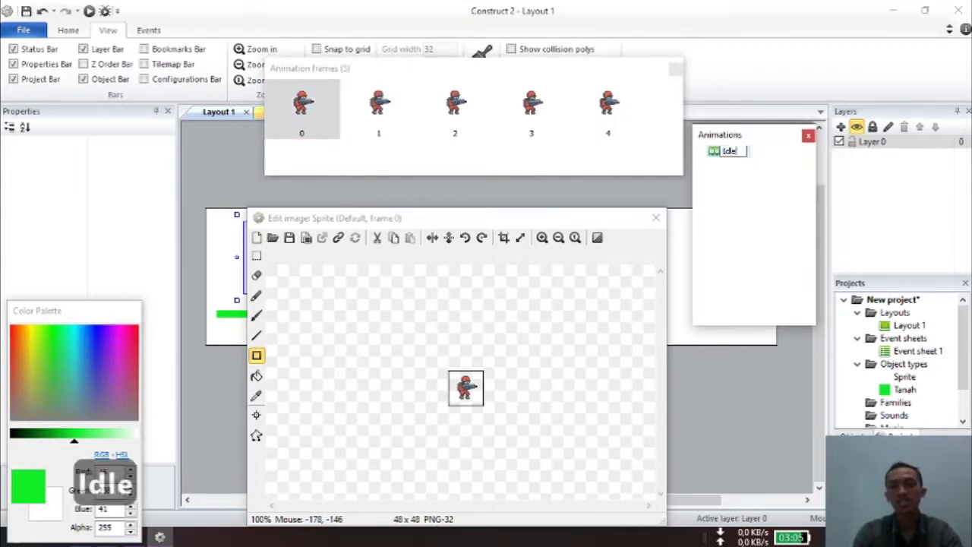
key("Return")
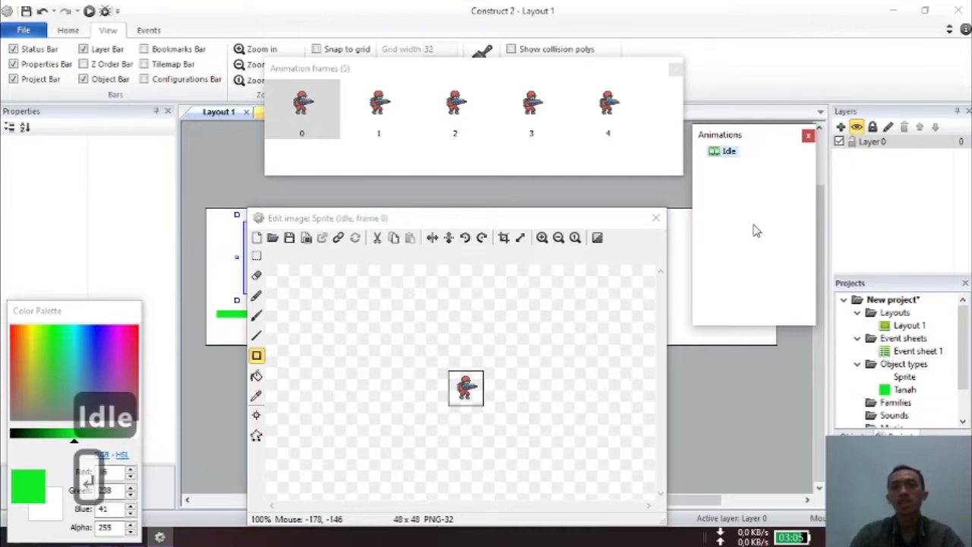
Step: Add a second animation to the gunner sprite and select it for editing
right_click(731, 182)
left_click(763, 186)
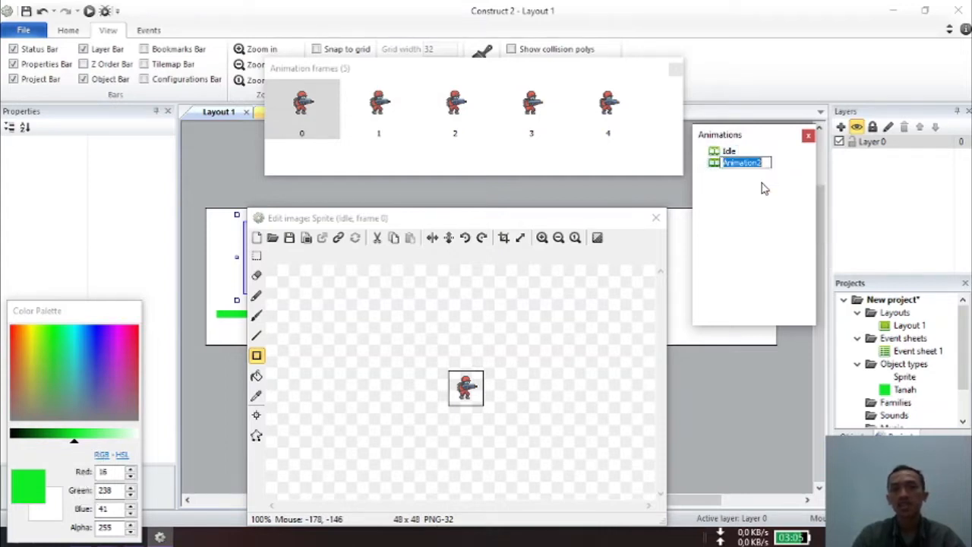
left_click(758, 188)
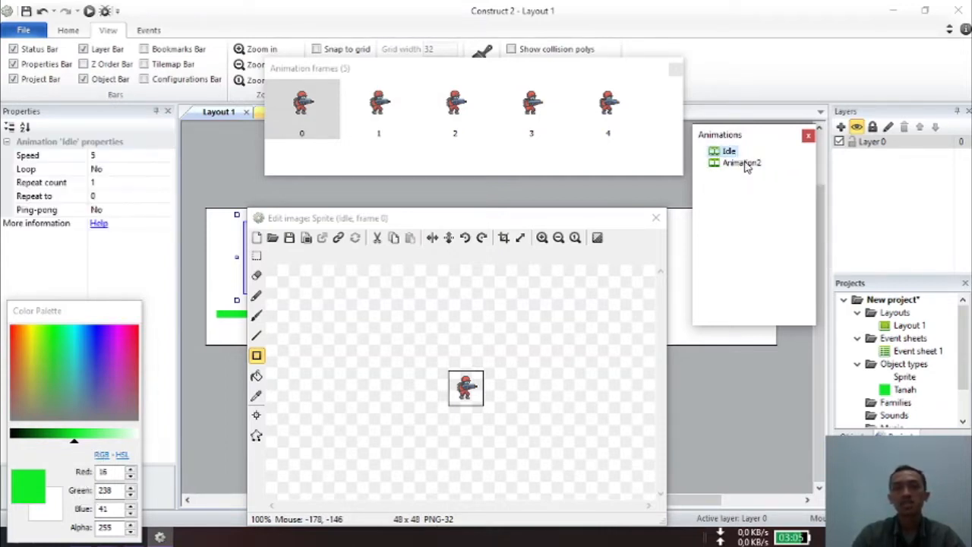
left_click(744, 164)
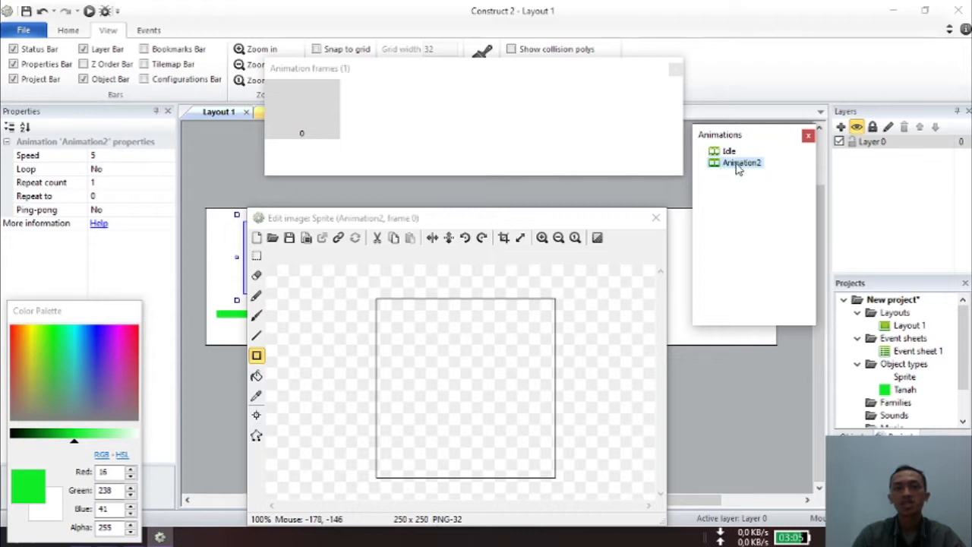
Step: Import Gunner_Red_Run.png into Animation2 as a sprite strip of 6 horizontal cells and 1 vertical cell
left_click(715, 153)
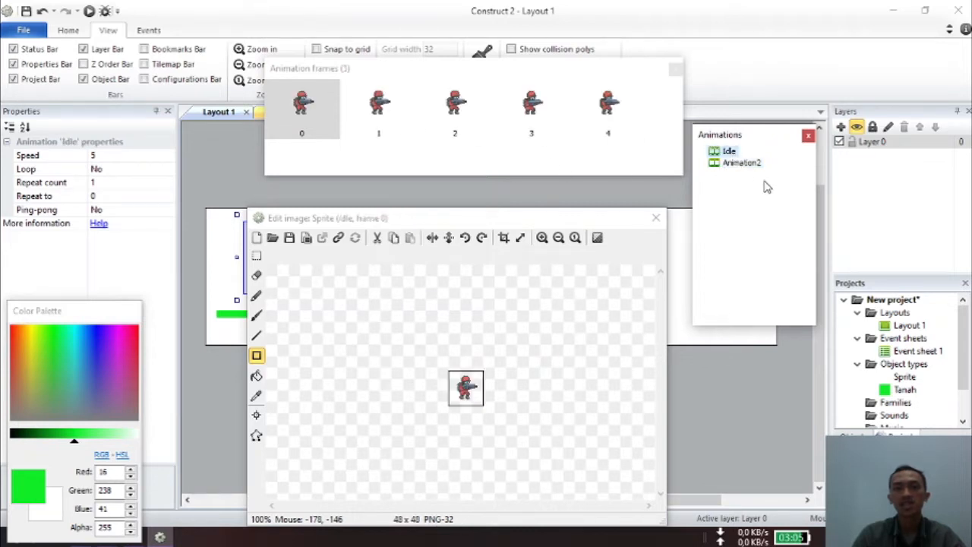
left_click(742, 164)
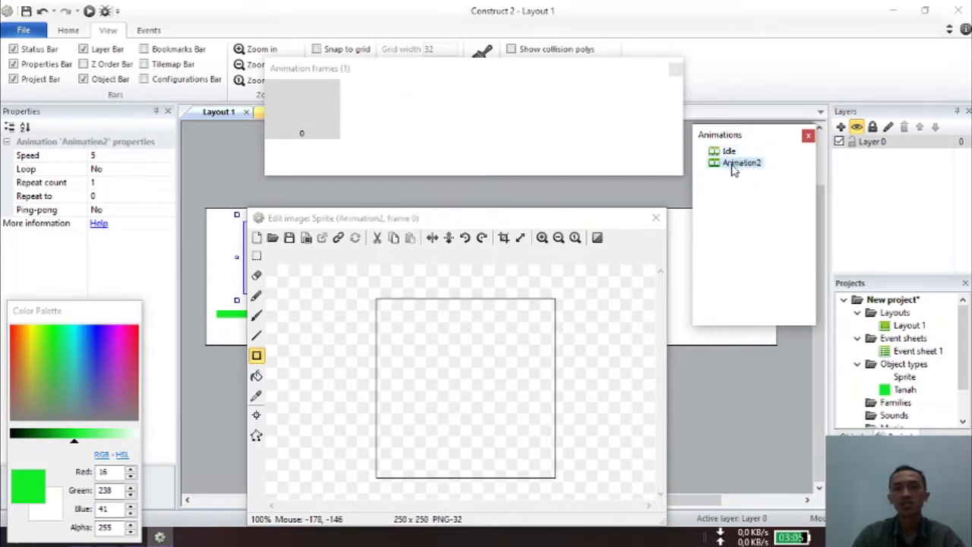
right_click(365, 121)
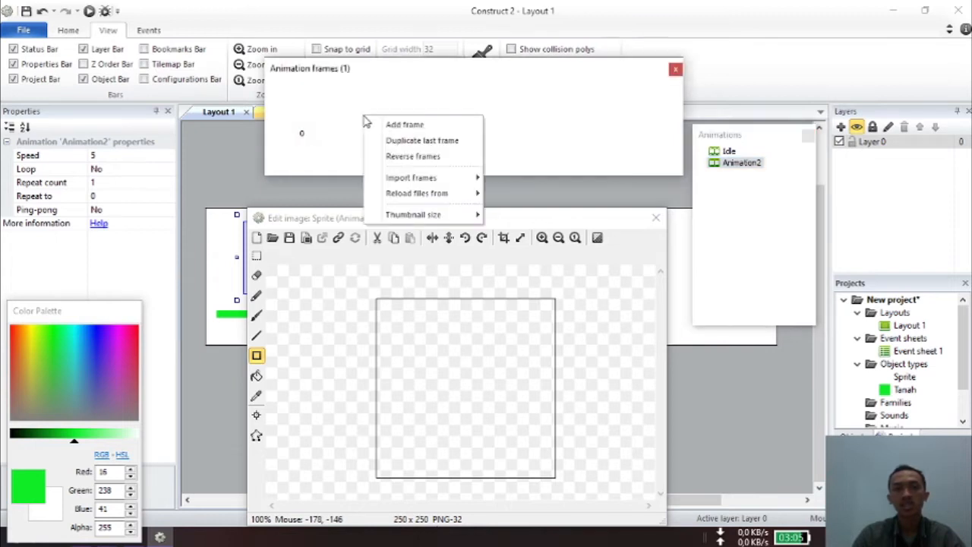
mouse_move(445, 179)
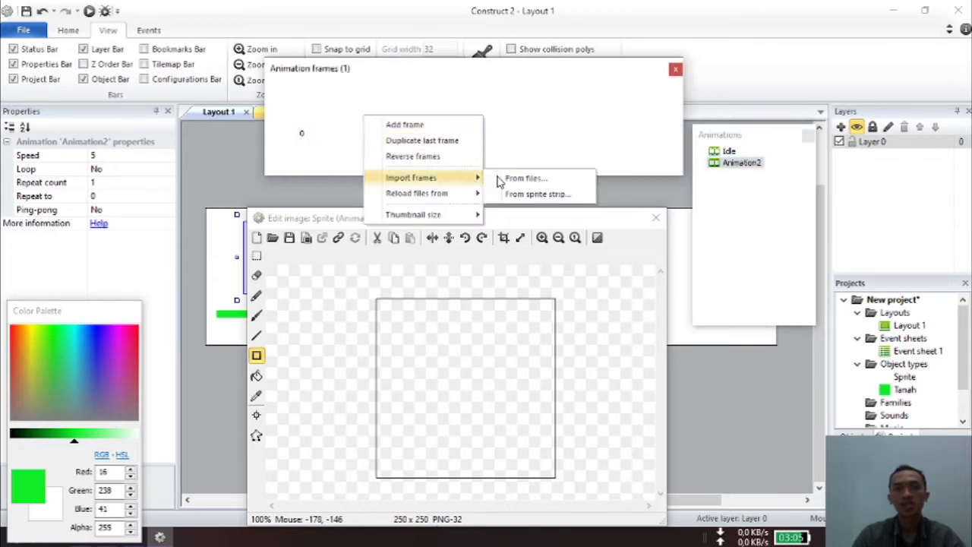
left_click(571, 194)
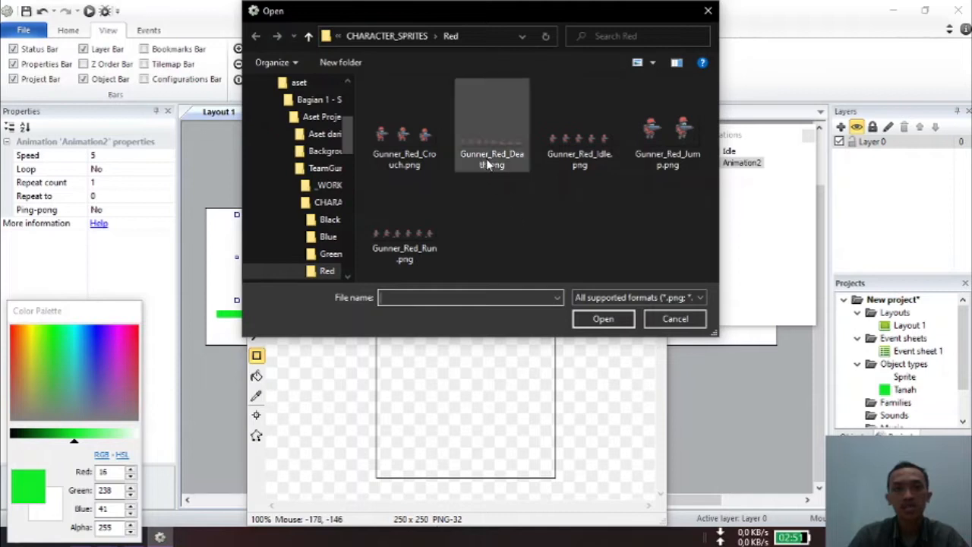
left_click(424, 238)
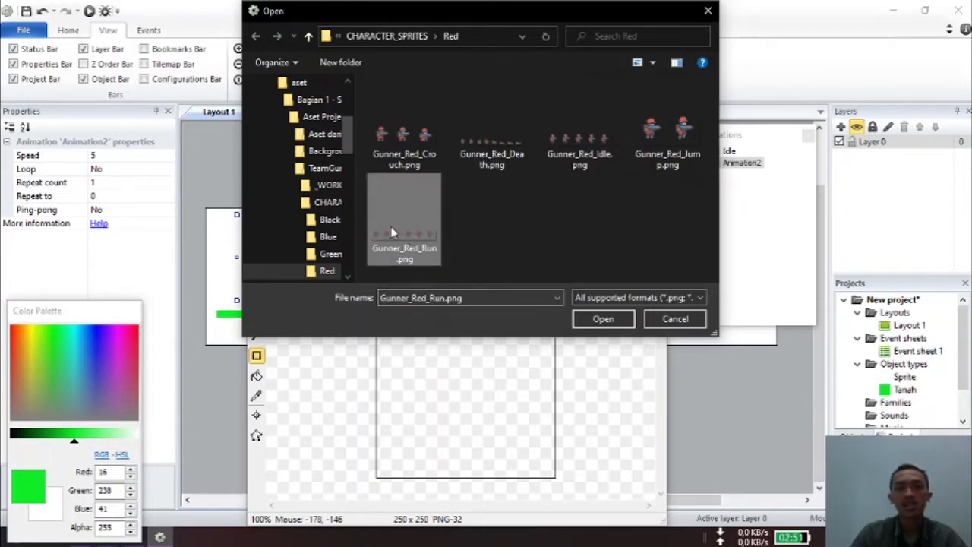
left_click(622, 320)
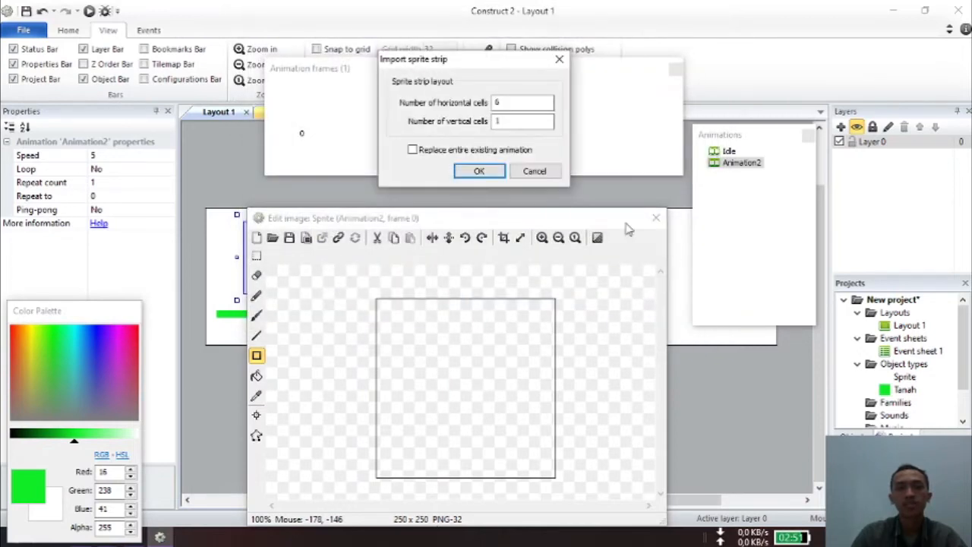
left_click(479, 172)
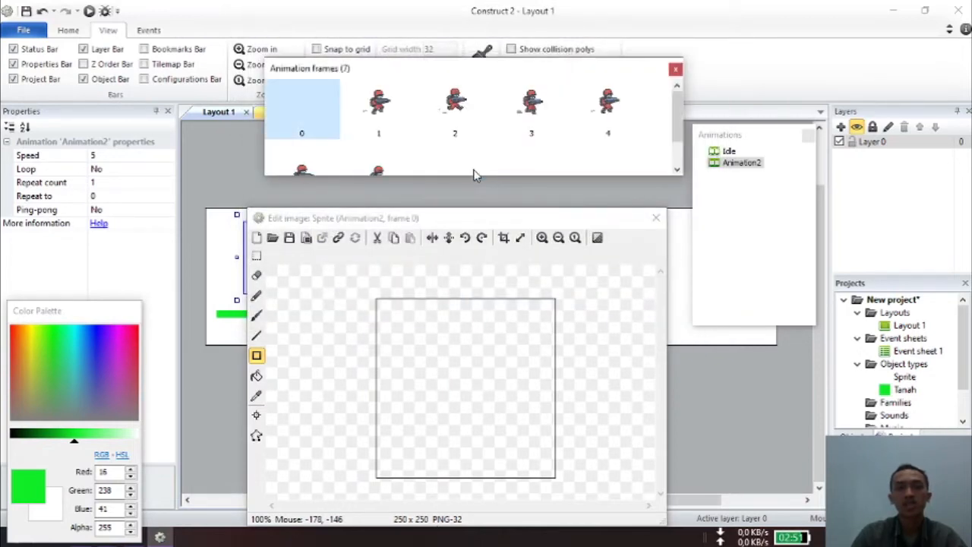
Step: Delete the blank frame 0 from Animation2 and close the gunner sprite's image editor
left_click(376, 114)
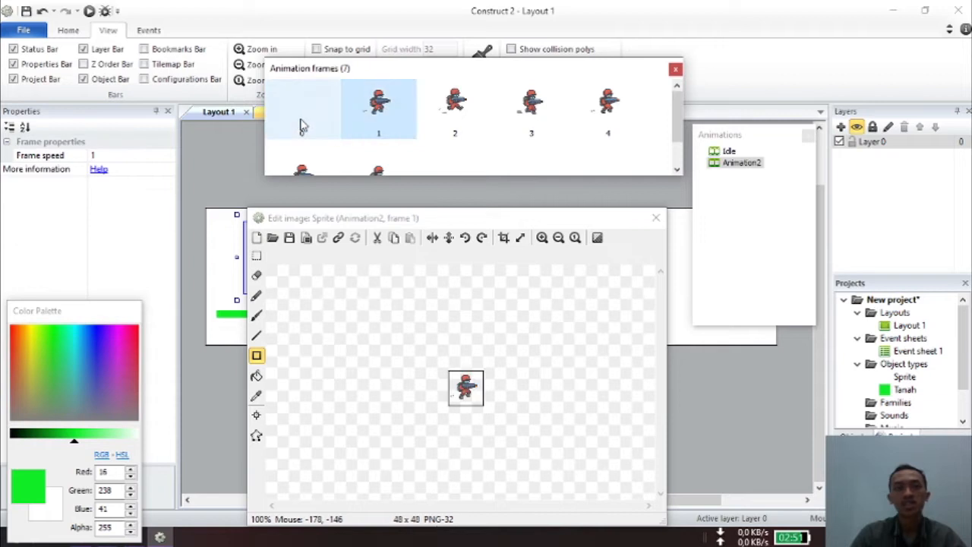
left_click(302, 126)
key("Delete")
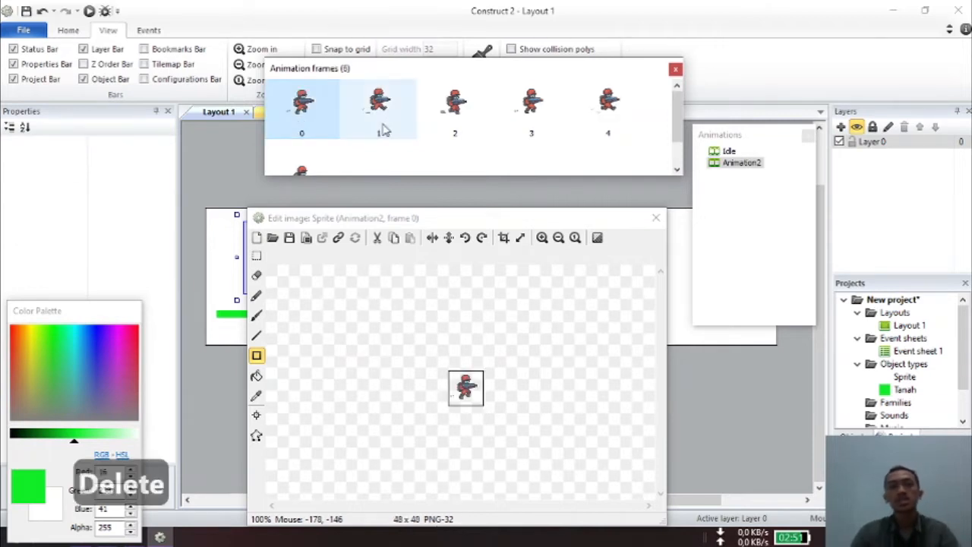
left_click(675, 69)
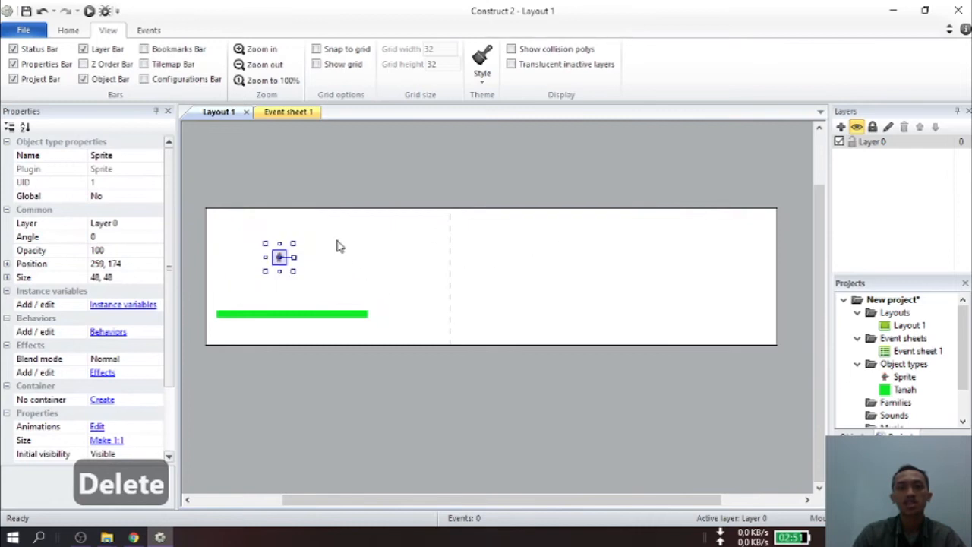
left_click(331, 269)
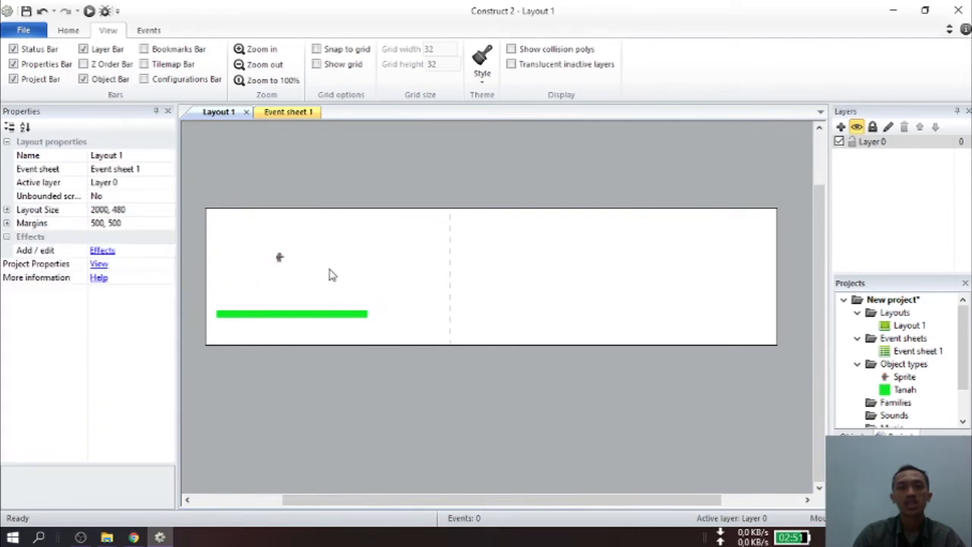
Step: Reopen the gunner sprite's animations and rename Animation2 as Run
double_click(280, 261)
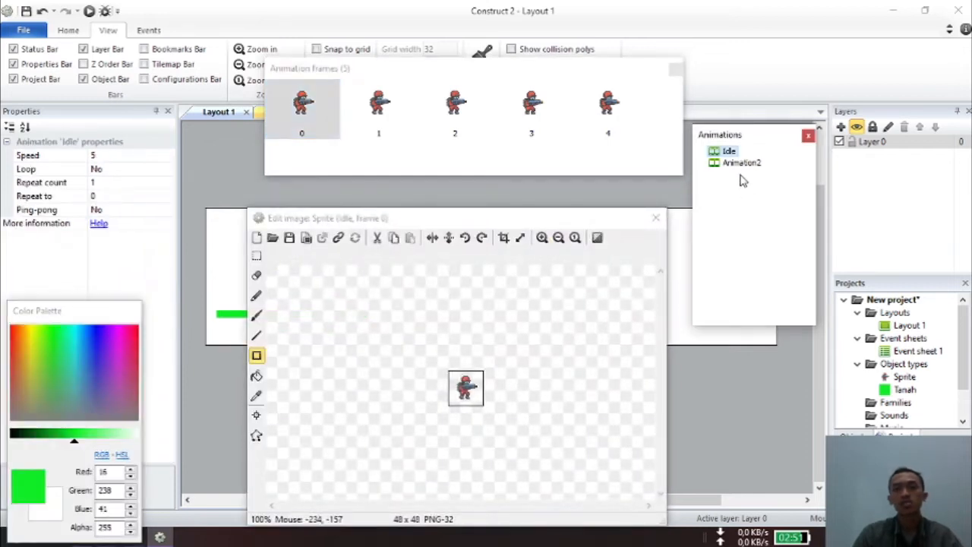
left_click(737, 163)
left_click(730, 152)
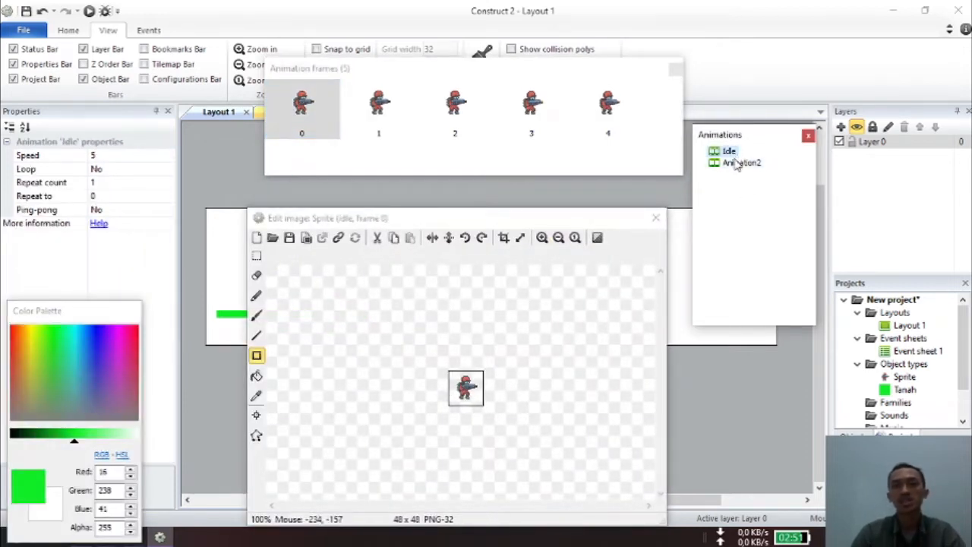
left_click(736, 162)
right_click(739, 165)
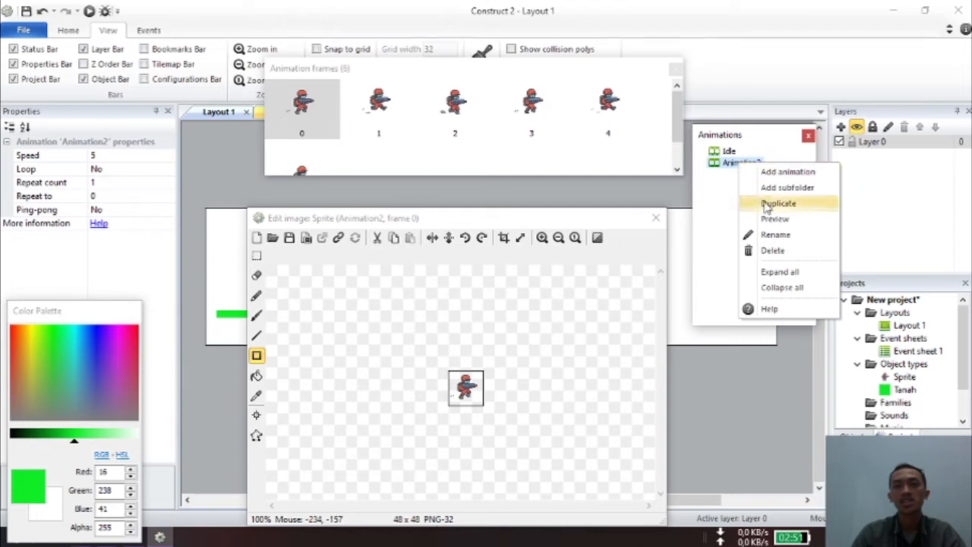
left_click(775, 235)
type("Run")
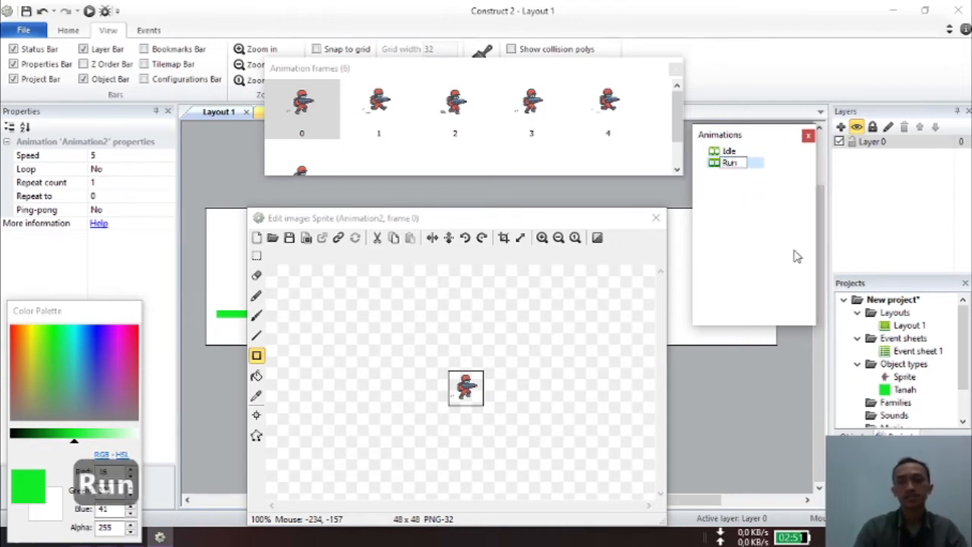
key("Return")
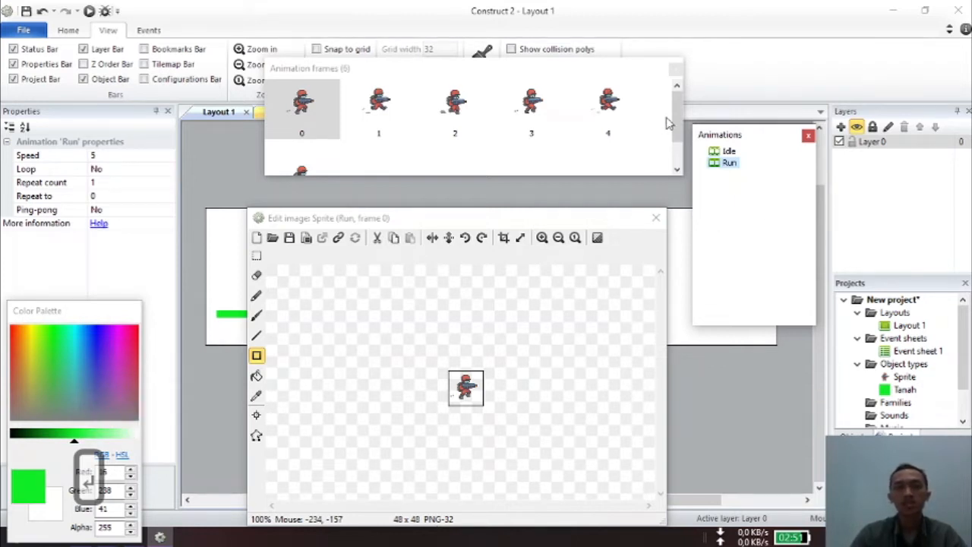
Step: Set the speed of the gunner's Idle animation to 7
mouse_move(674, 119)
left_mouse_down()
mouse_move(676, 136)
mouse_move(673, 103)
left_mouse_up()
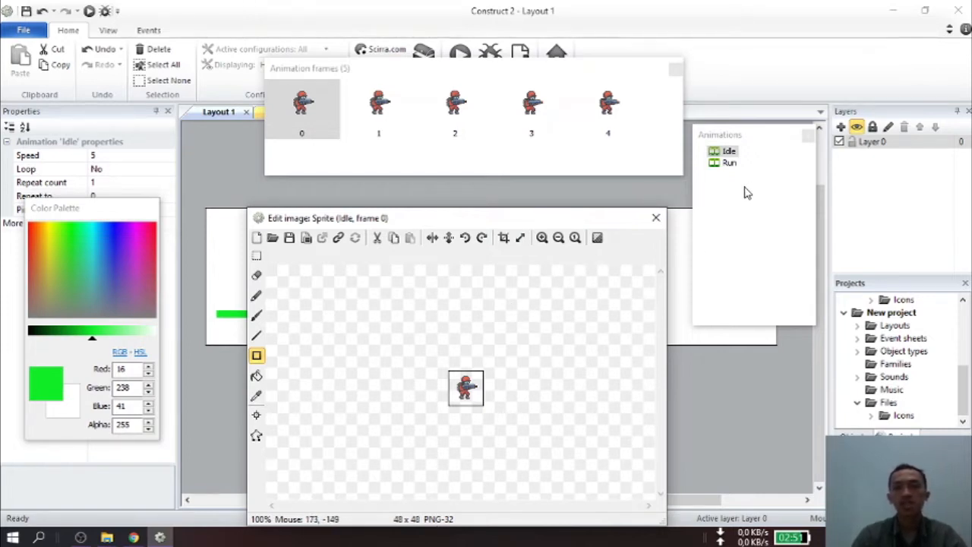
left_click(729, 162)
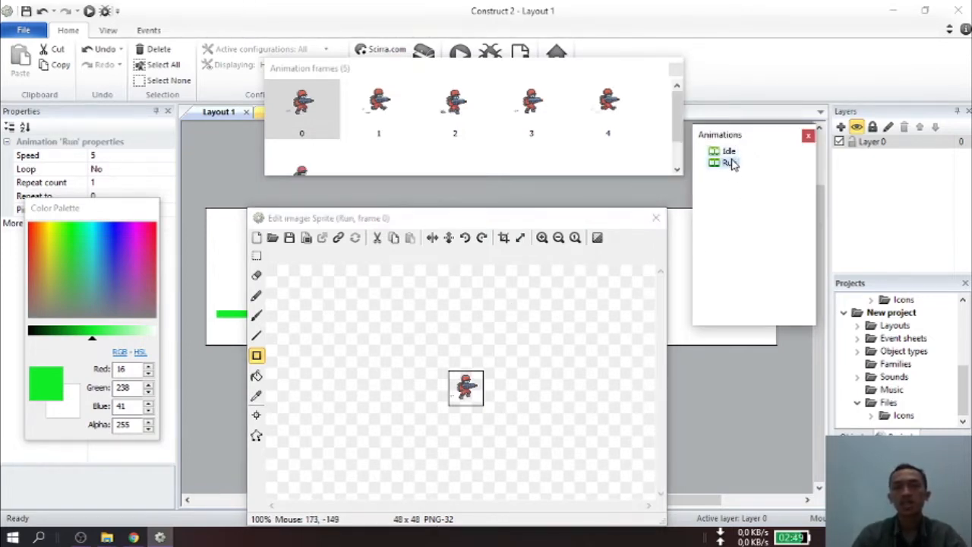
left_click(729, 152)
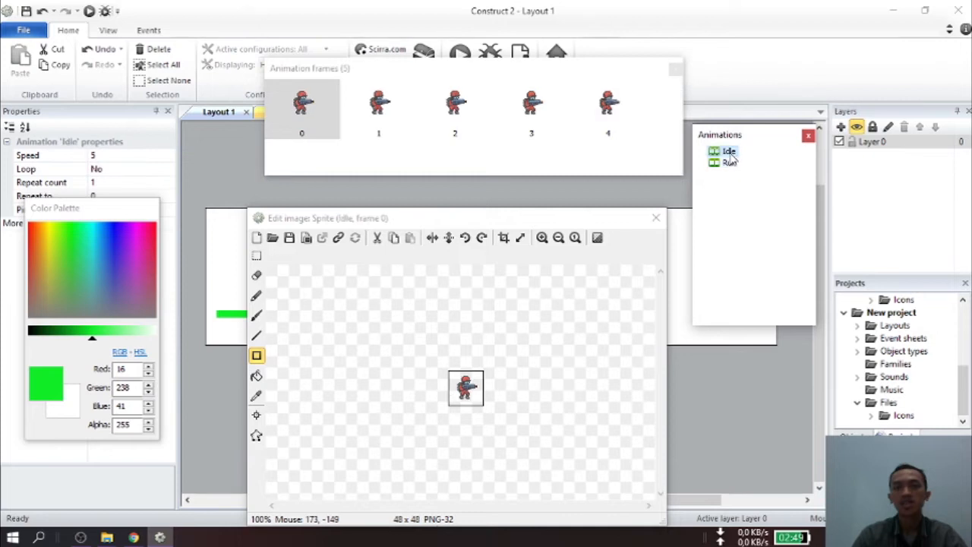
left_click(729, 153)
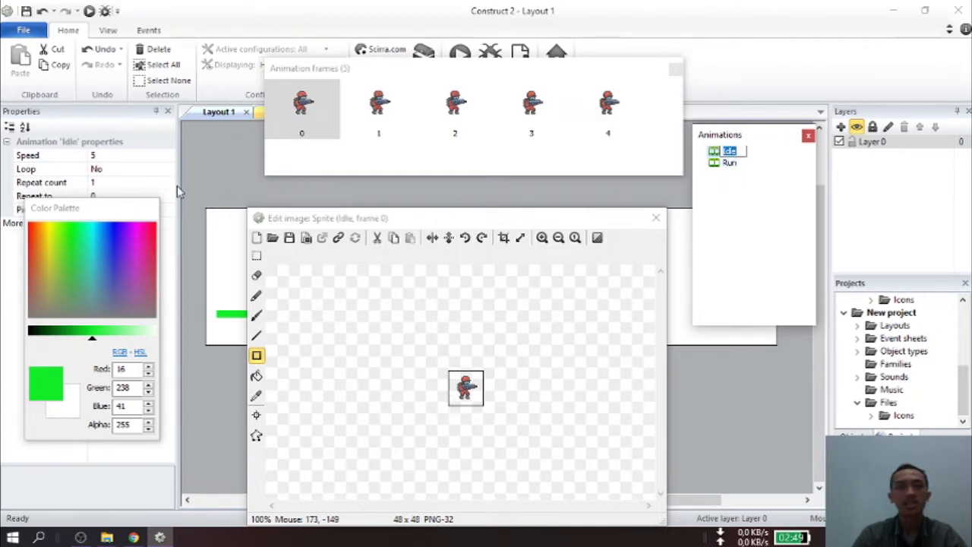
left_click(102, 155)
type("7")
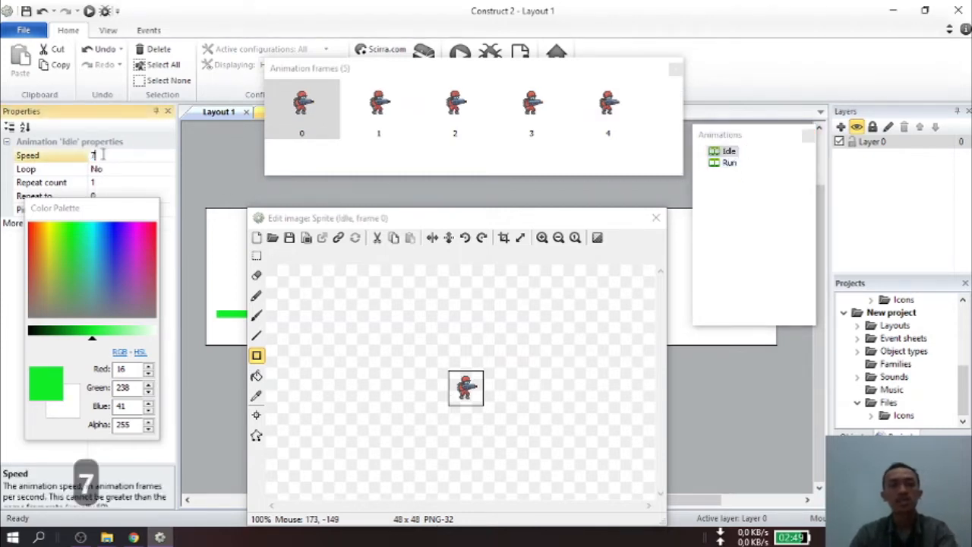
Step: Set the speed of the Run animation to 7 and close the image editor
left_click(729, 163)
left_click(102, 155)
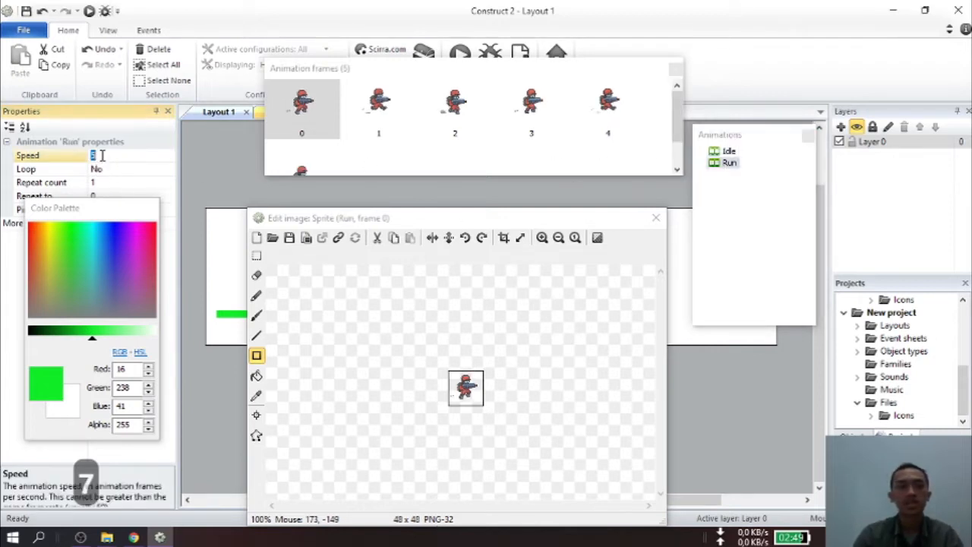
type("7")
left_click(738, 201)
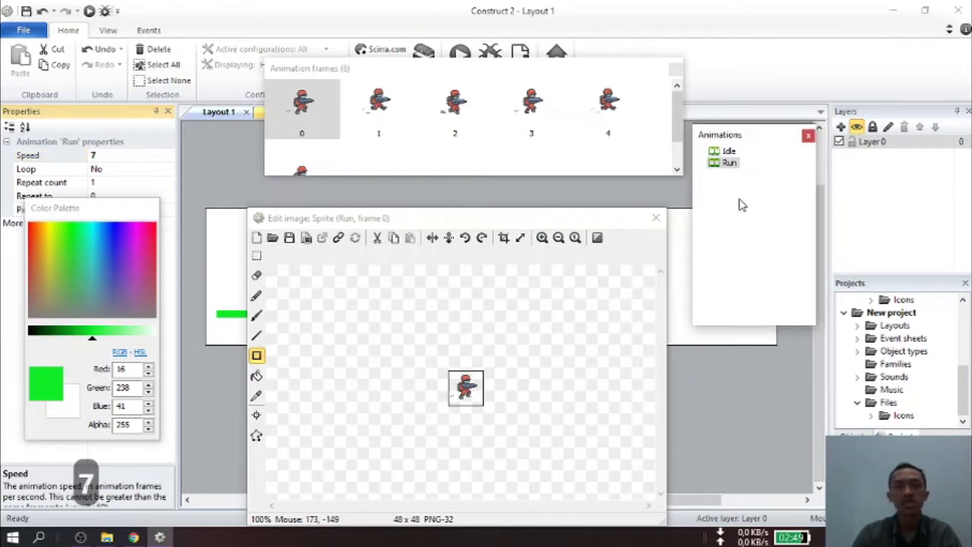
left_click(105, 268)
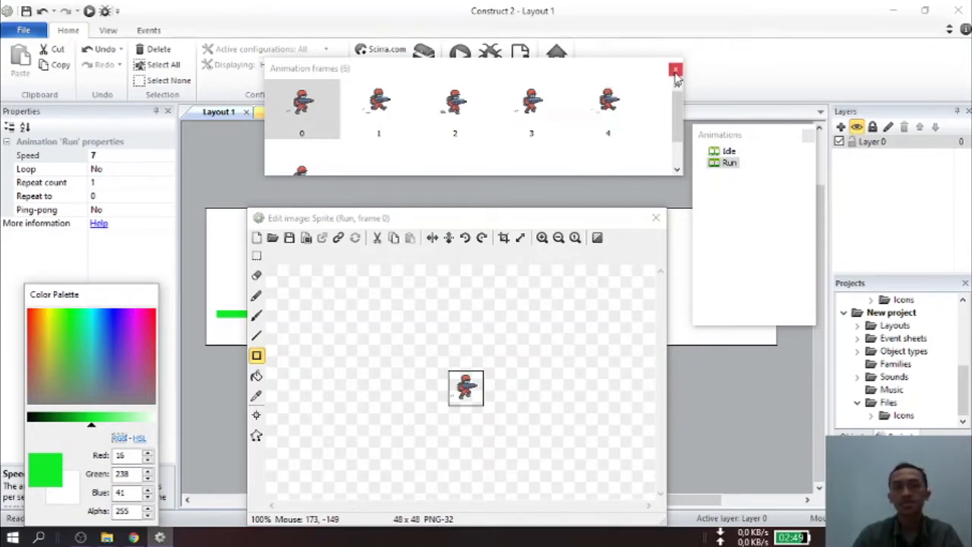
left_click(675, 71)
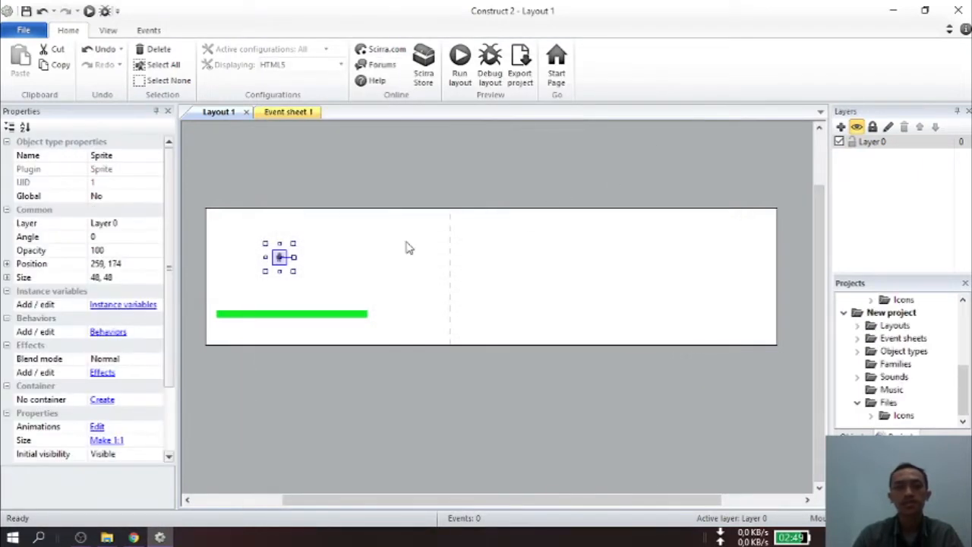
Step: Add the Platform behavior to the gunner sprite in the layout
left_click(352, 249)
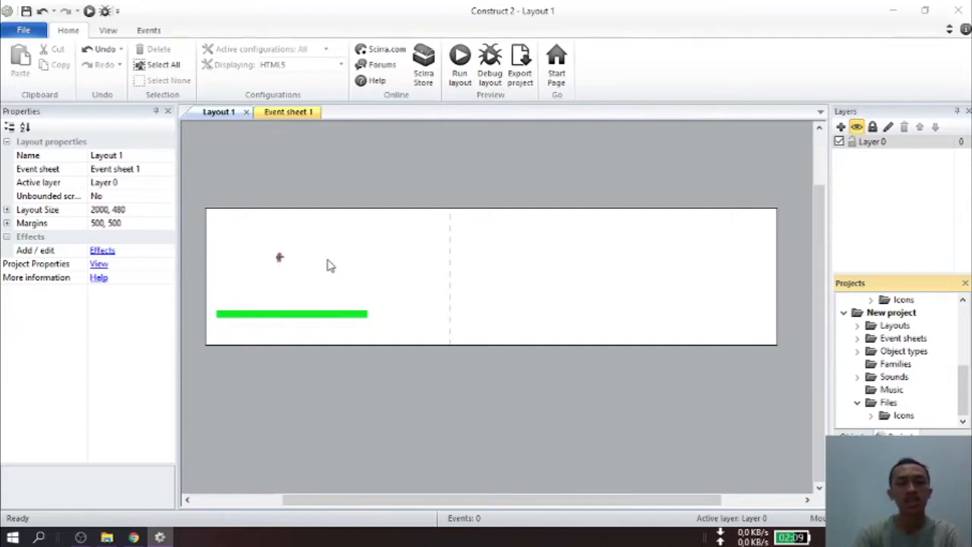
left_click(280, 259)
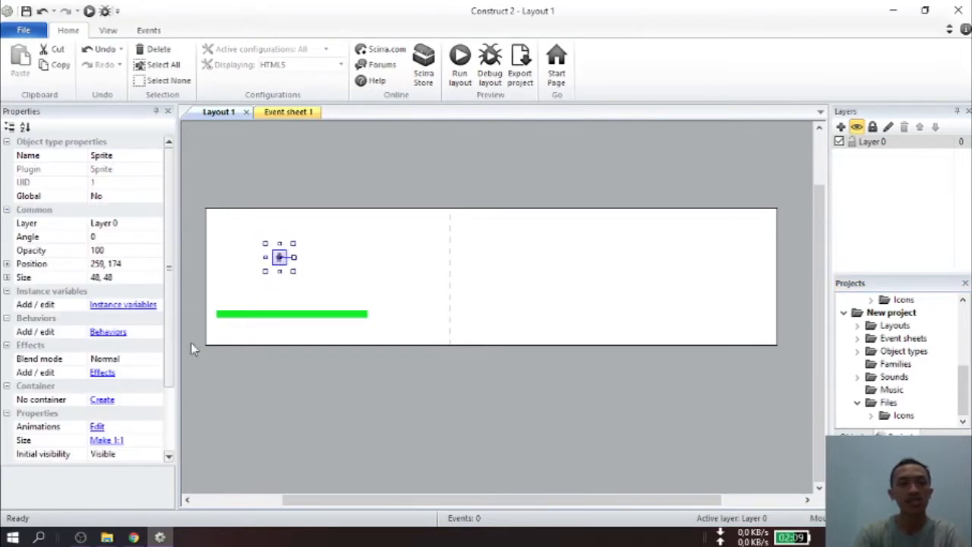
left_click(106, 332)
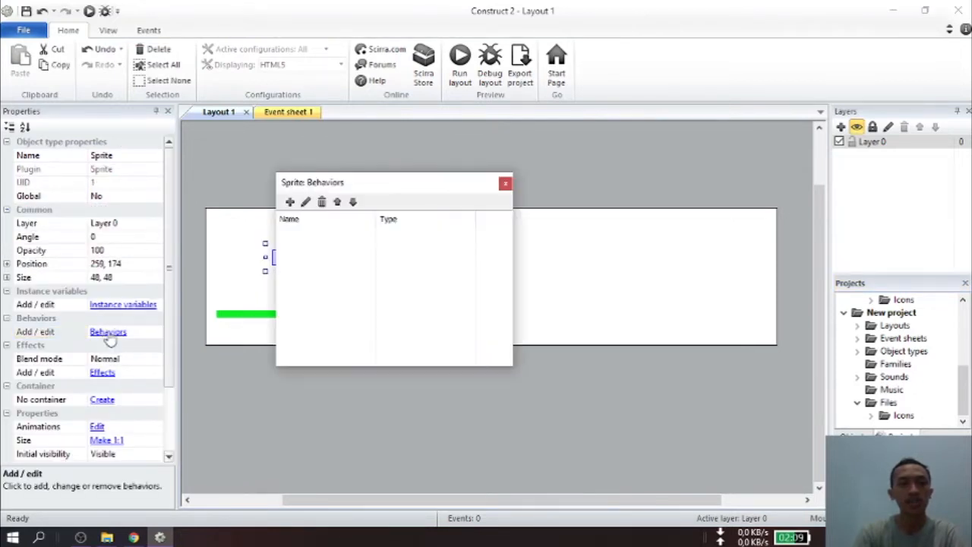
left_click(290, 201)
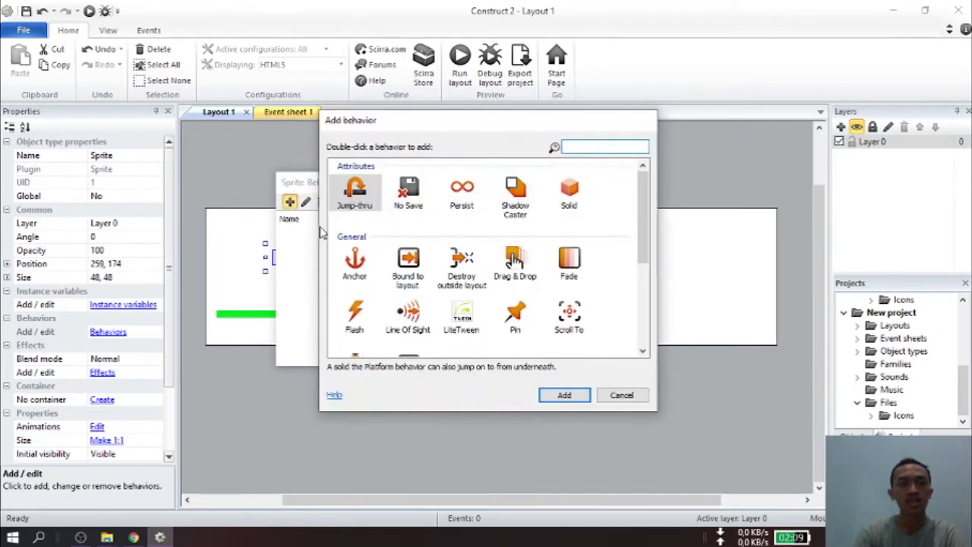
scroll(502, 258, "down", 5)
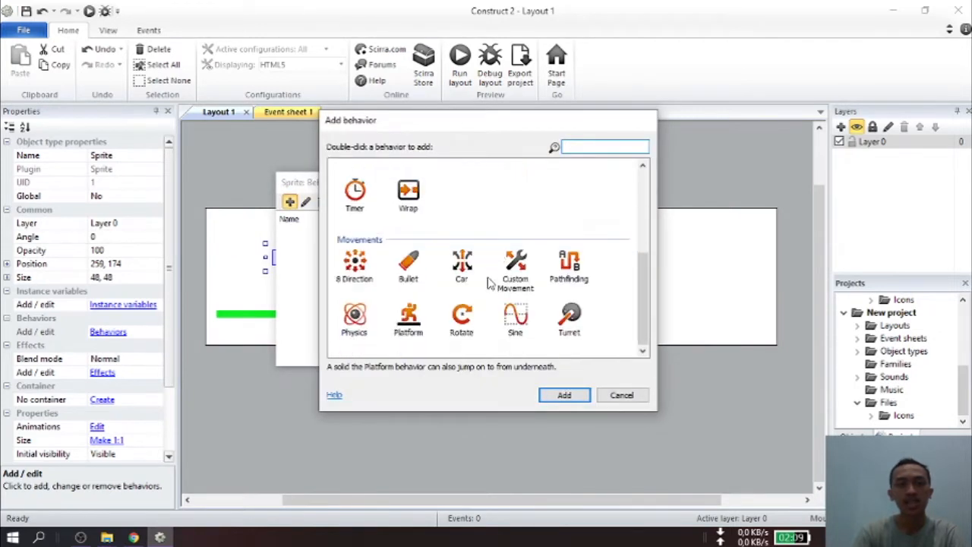
scroll(416, 323, "up", 3)
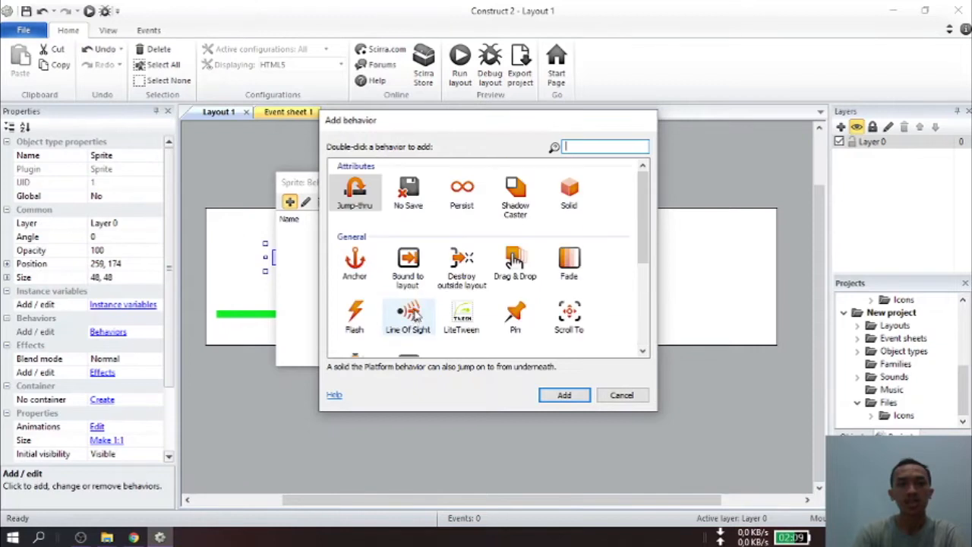
scroll(415, 323, "down", 3)
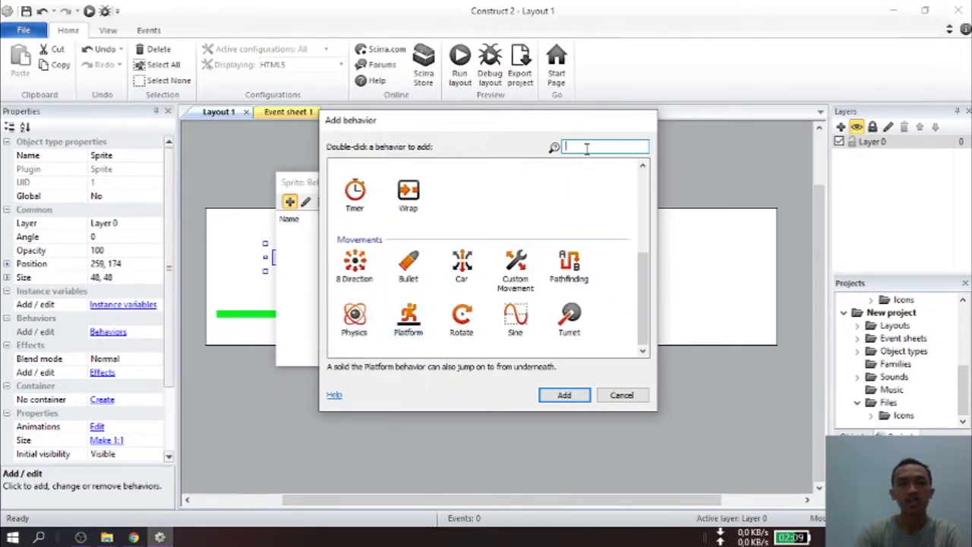
type("plat")
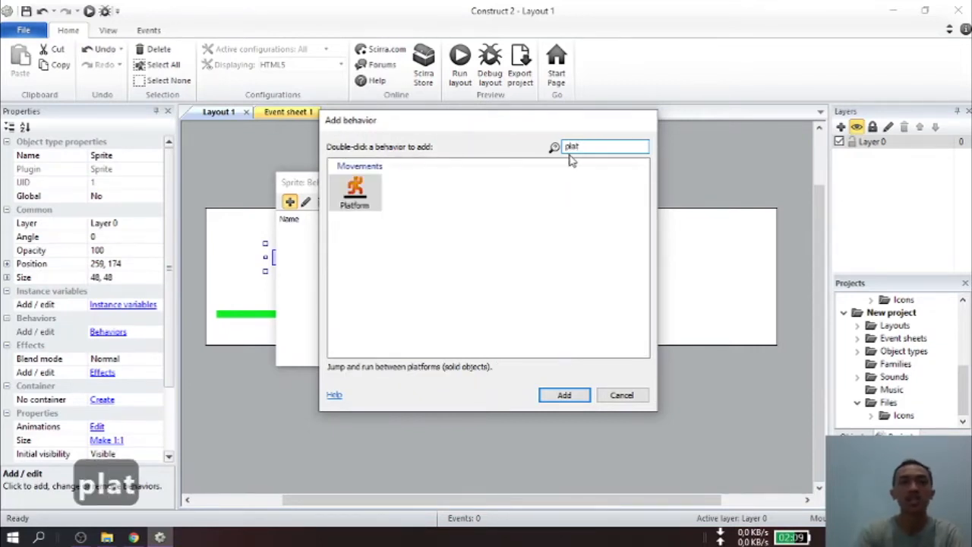
left_click(373, 201)
double_click(373, 203)
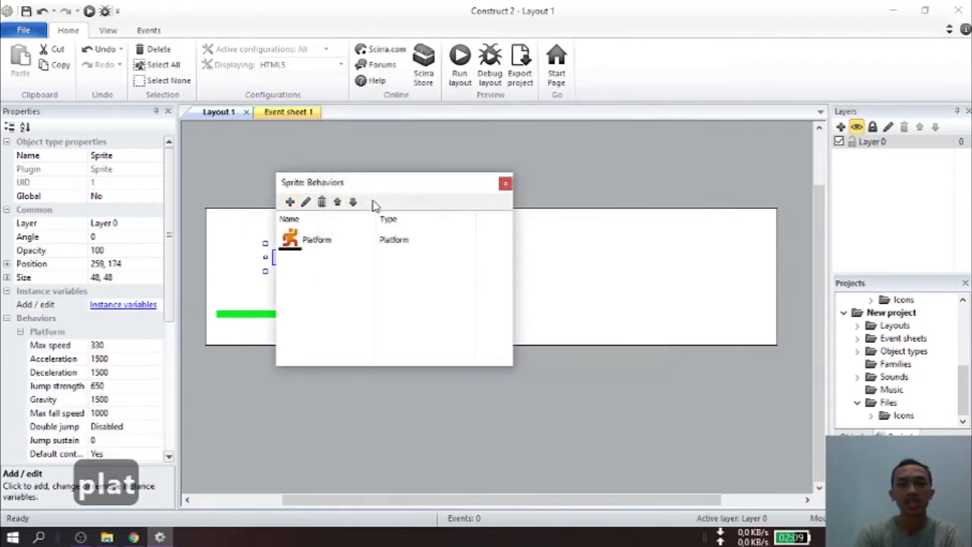
Step: Close the behaviors dialog, run the layout preview and move the gunner to the right along the green ground
left_click(506, 183)
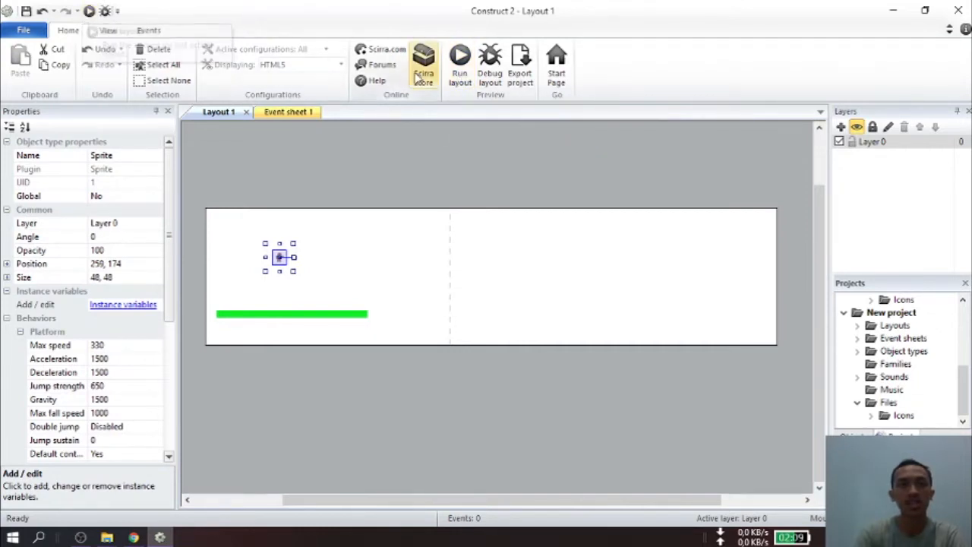
left_click(457, 68)
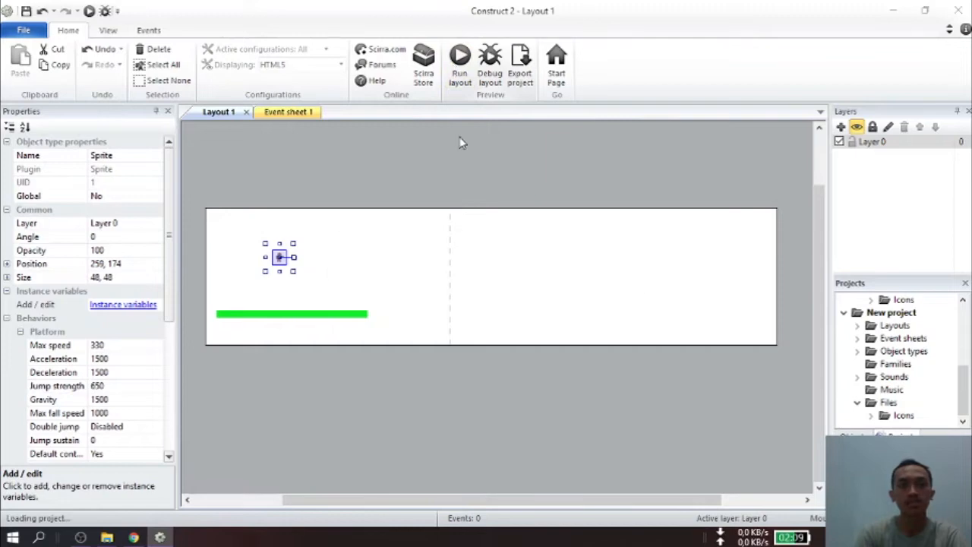
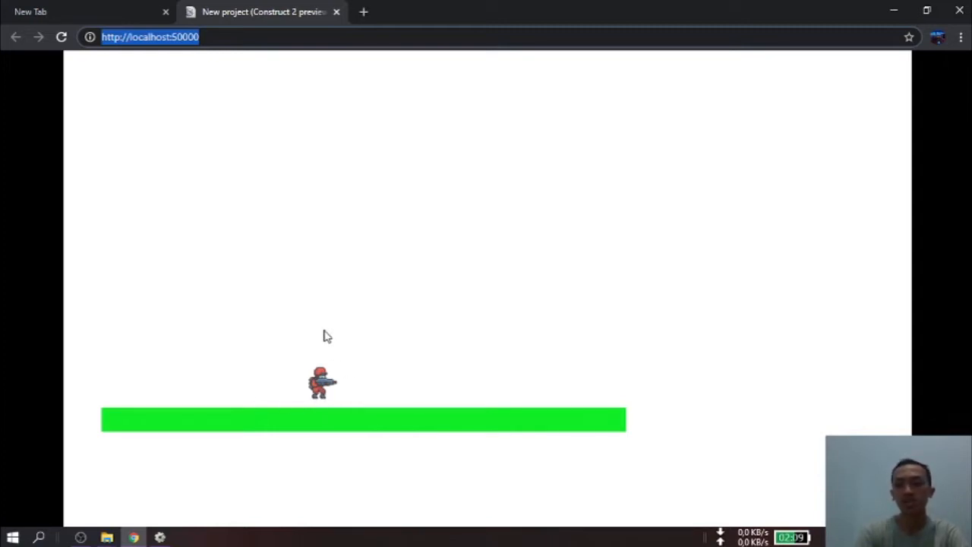
key("Right")
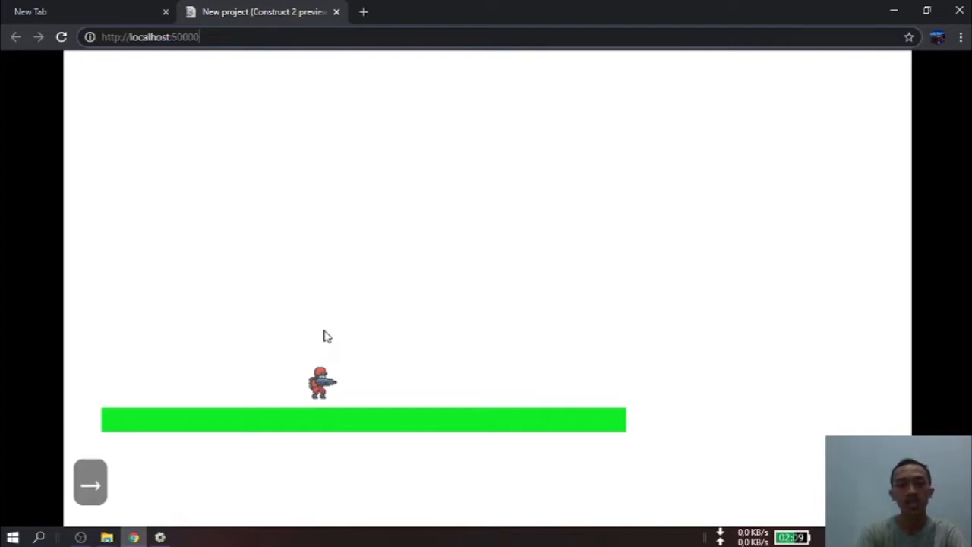
key("Right")
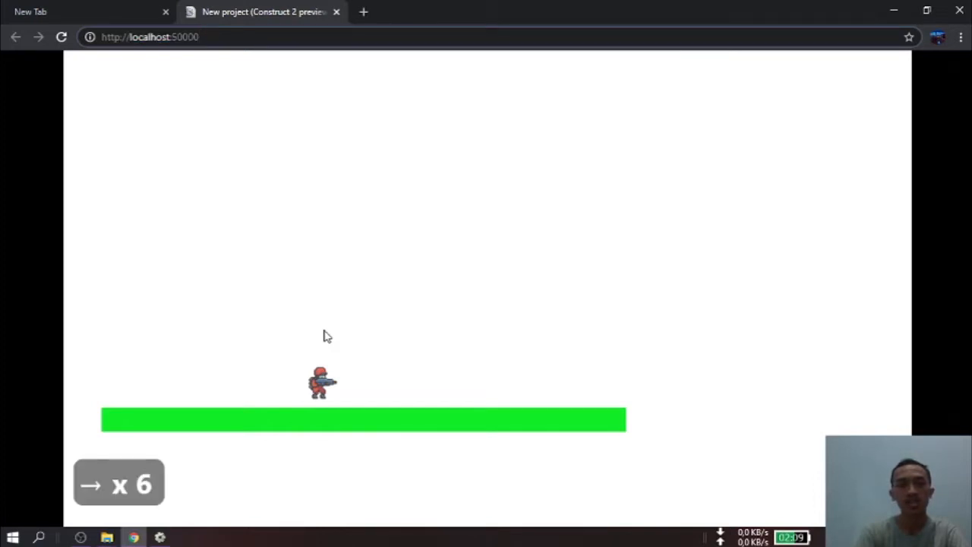
key("Right")
key("Right")
key("Right")
key("Right")
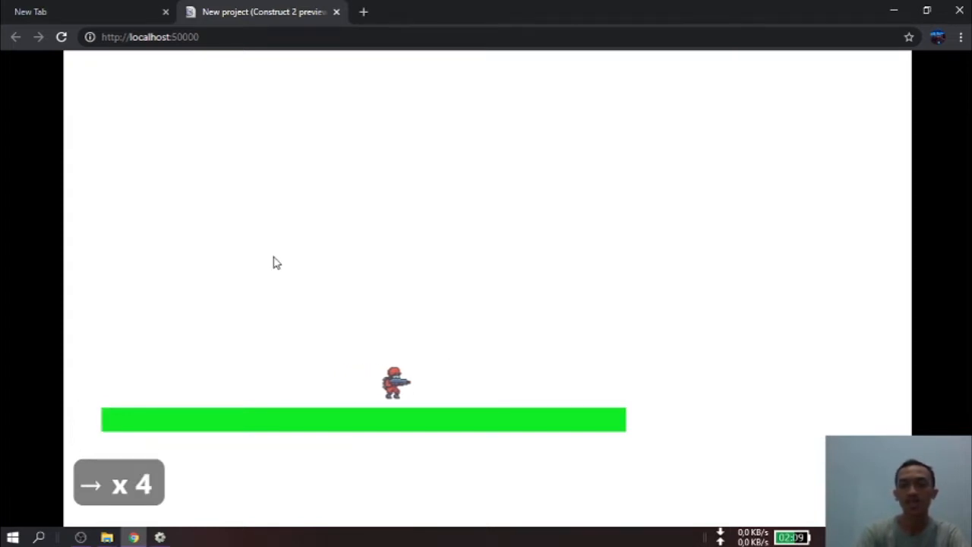
key("Right")
key("Right")
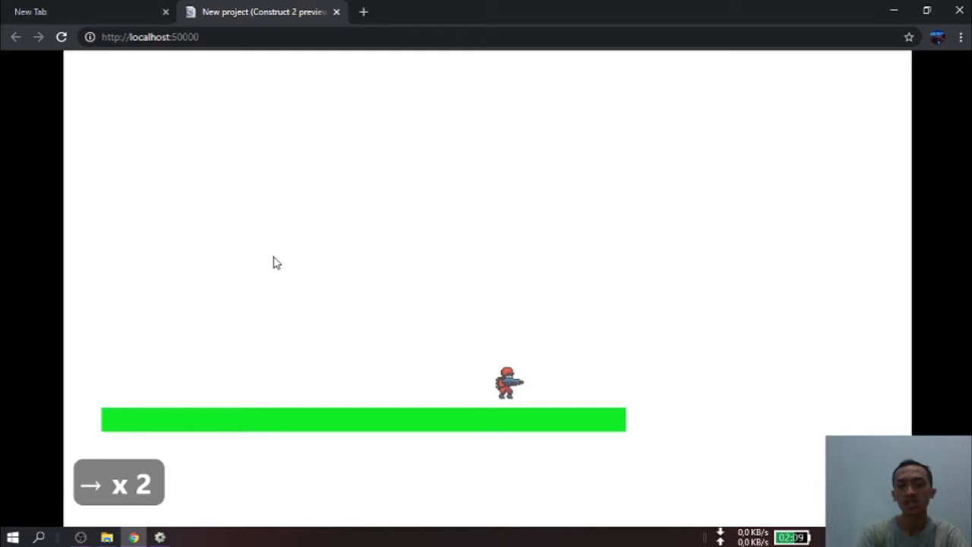
key("Right")
key("Right")
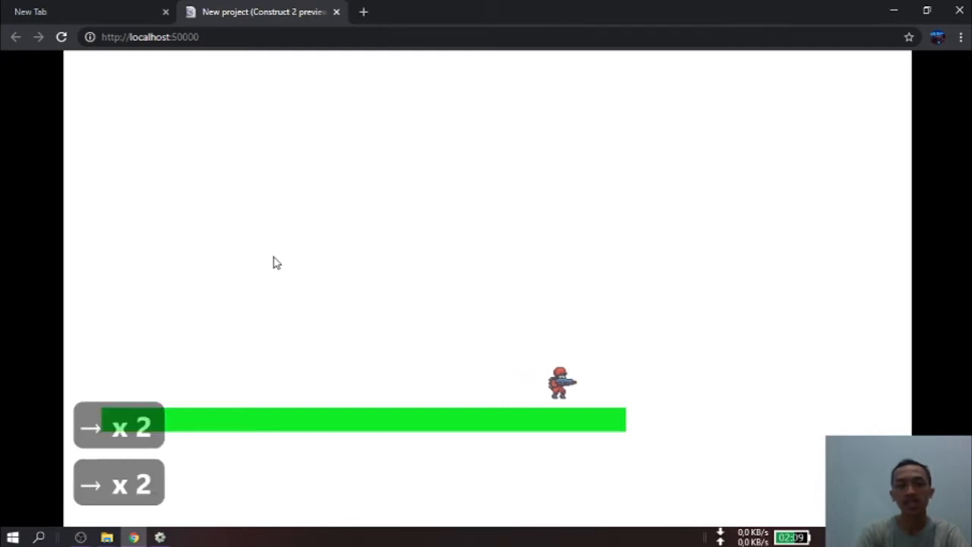
Step: Move the gunner back to the left along the green ground in the preview
key("Left")
key("Left")
key("Left")
key("Left")
key("Left")
key("Left")
key("Left")
key("Left")
key("Left")
key("Left")
key("Left")
key("Left")
key("Left")
key("Left")
key("Left")
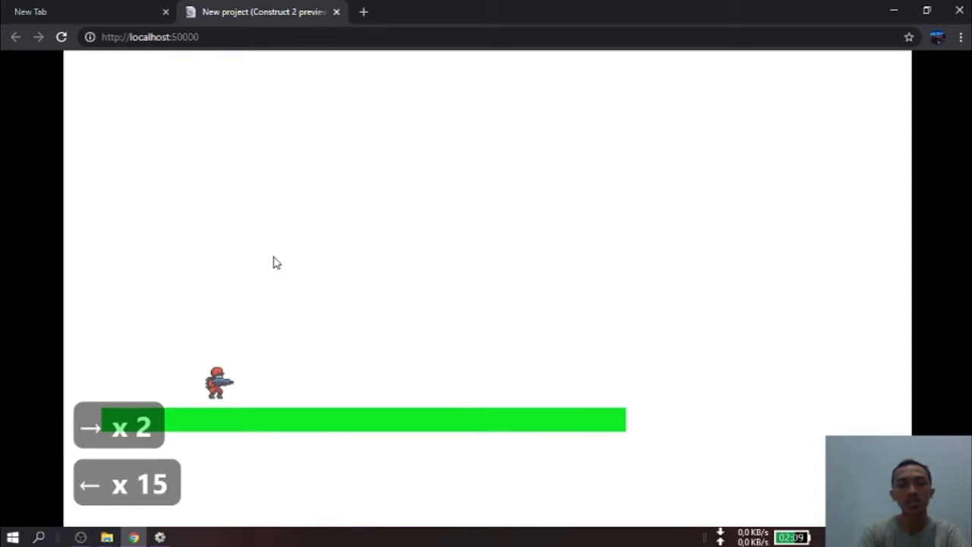
Step: Test the gunner's jump in the preview, both on the spot and while moving right
key("Up")
key("Up")
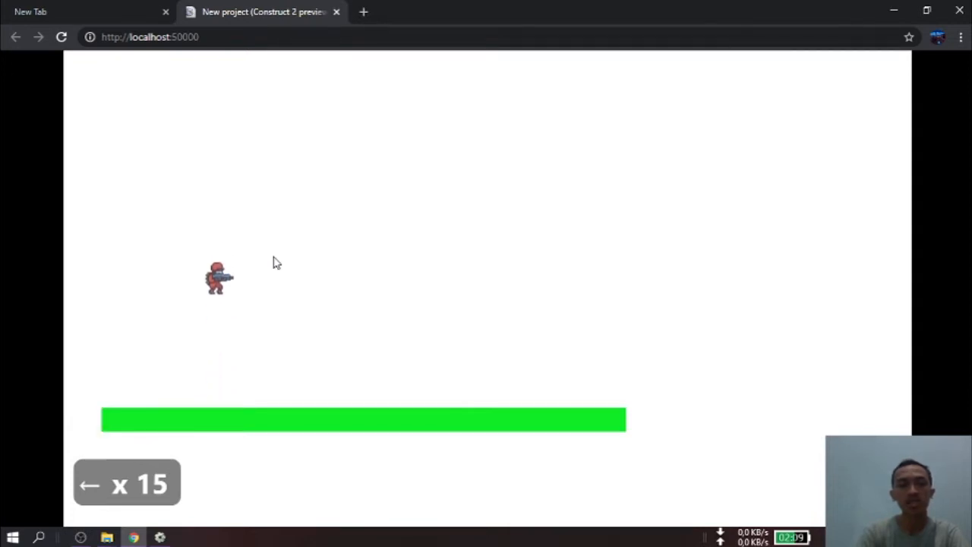
key("Up")
key("Up")
key("Right")
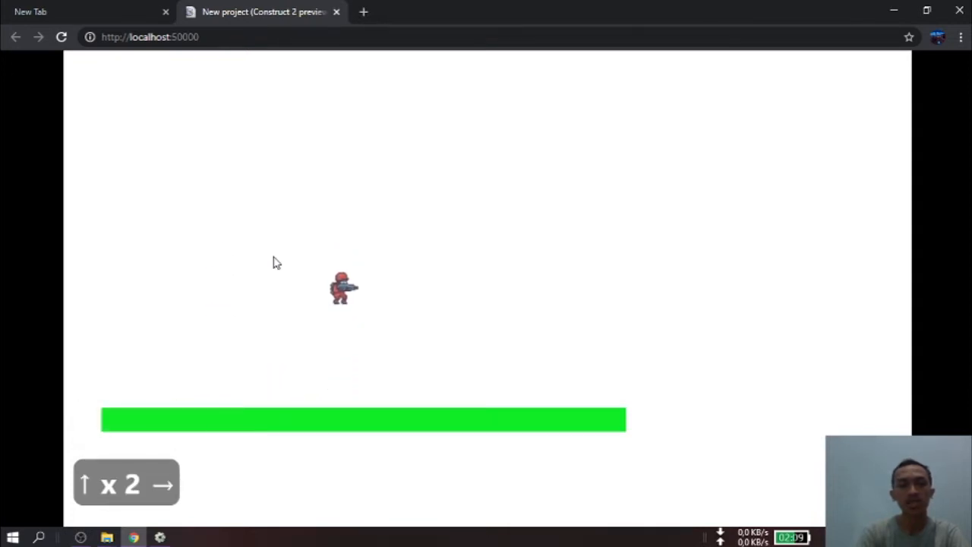
key("Up")
key("Up")
key("Up")
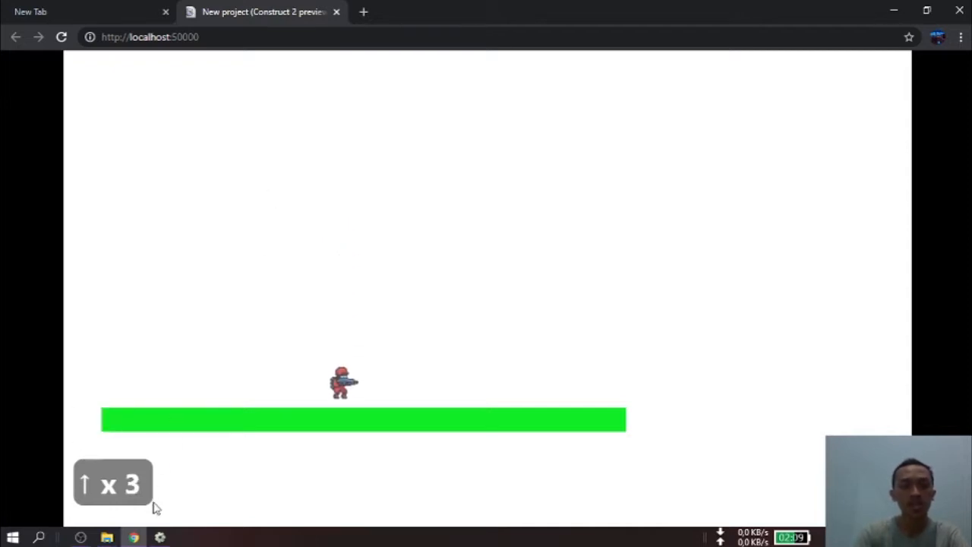
Step: Switch back to Construct 2, reopen the gunner's Idle animation and guess the collision polygon shape for frame 0
left_click(160, 537)
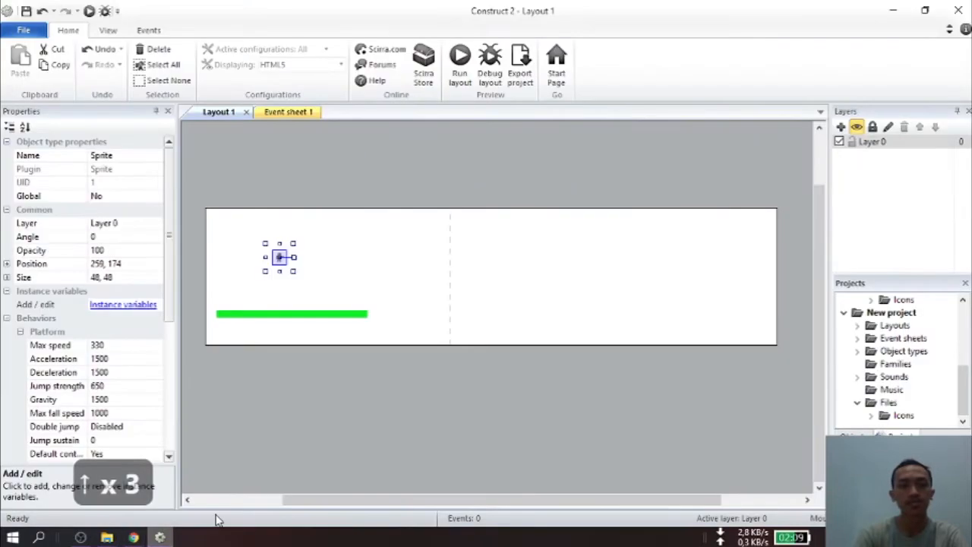
left_click(281, 260)
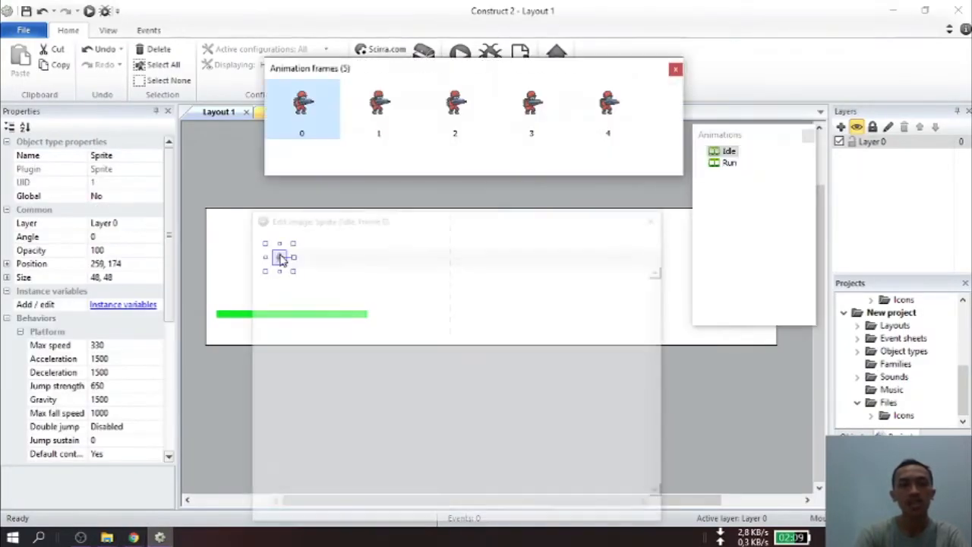
left_click(676, 69)
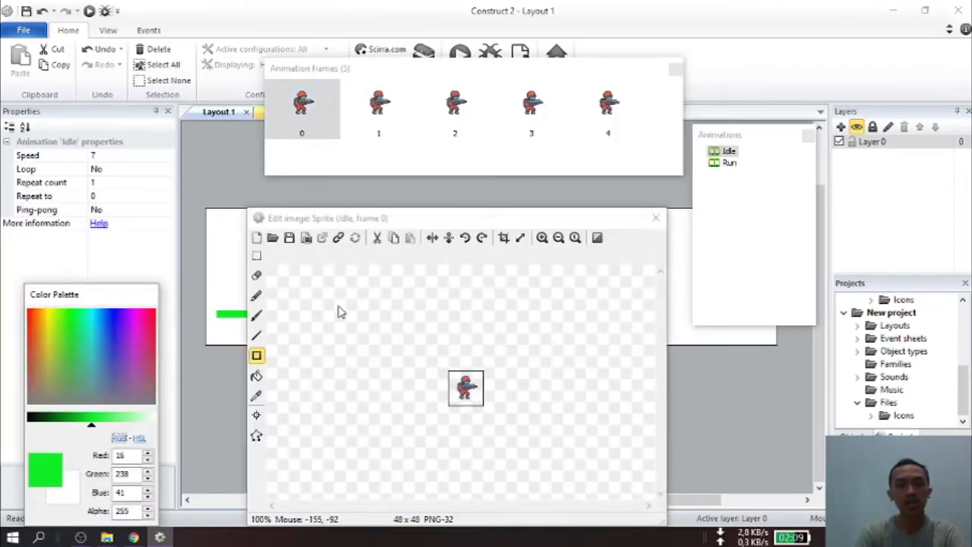
left_click(256, 436)
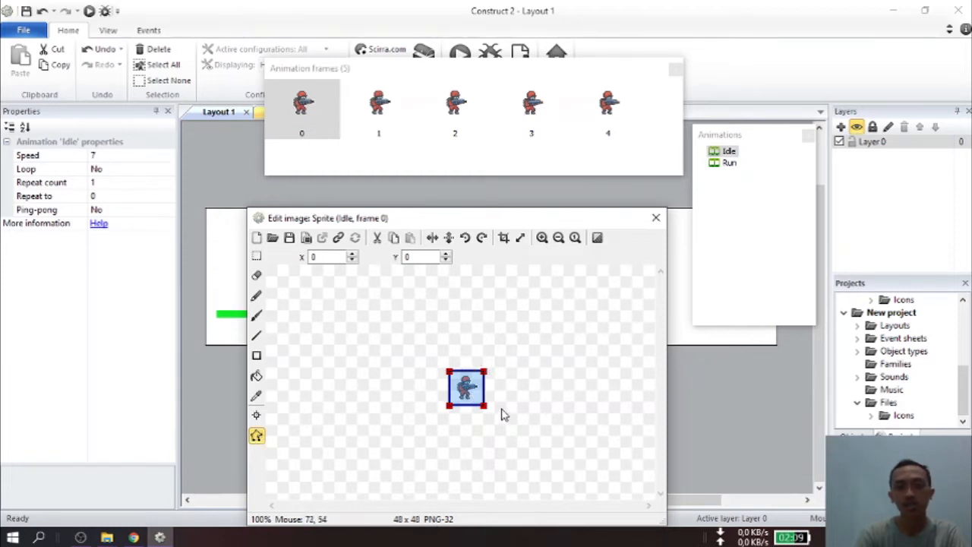
right_click(467, 391)
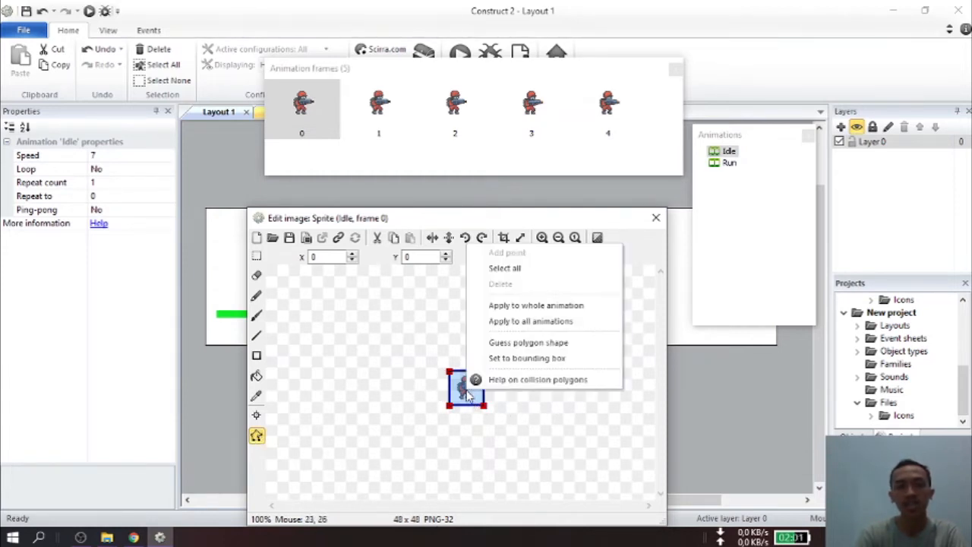
left_click(571, 350)
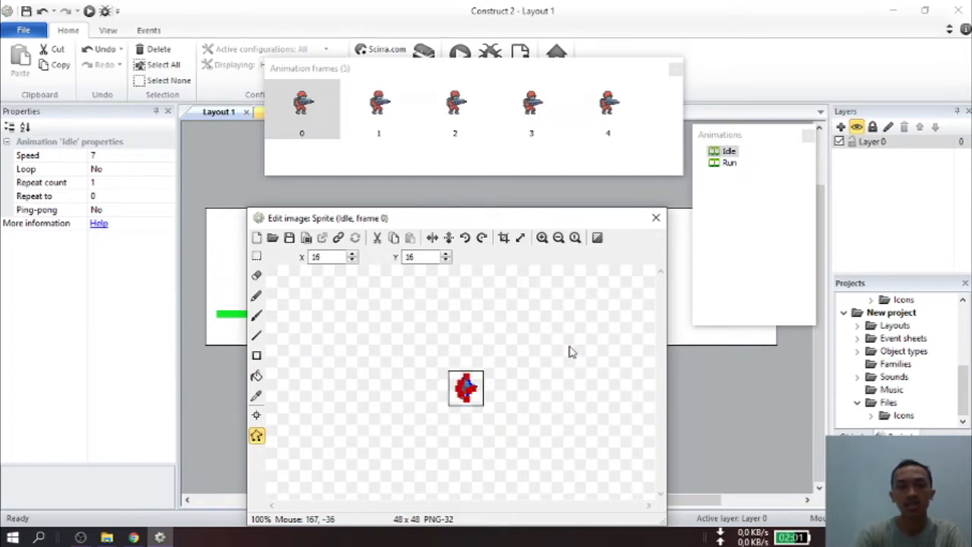
Step: Apply the guessed collision polygon to the whole Idle animation and check it on the other frames
right_click(467, 389)
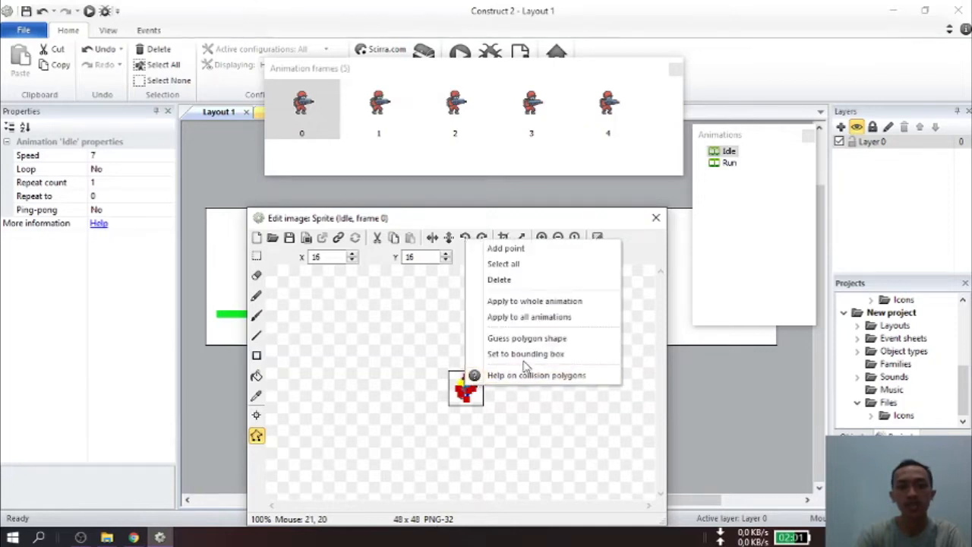
left_click(547, 302)
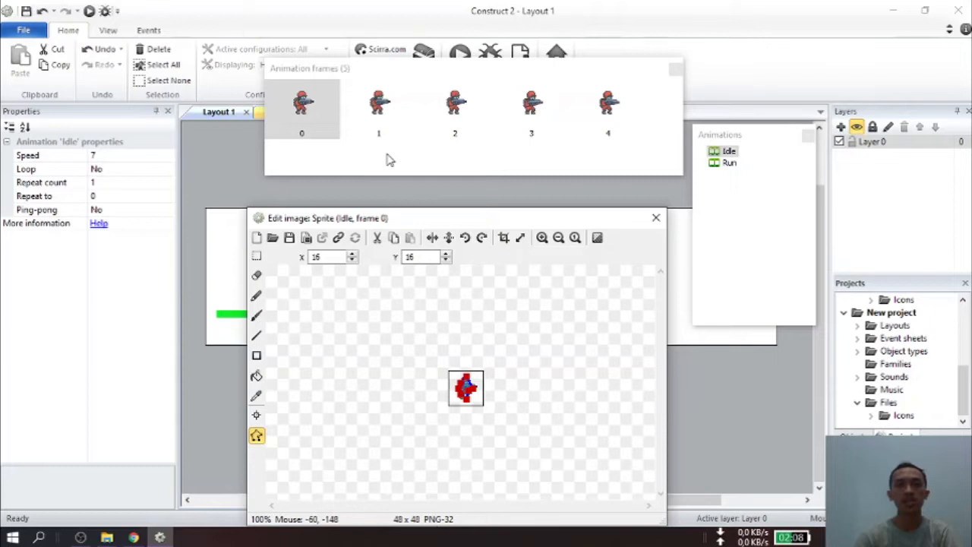
left_click(380, 118)
left_click(476, 110)
left_click(524, 114)
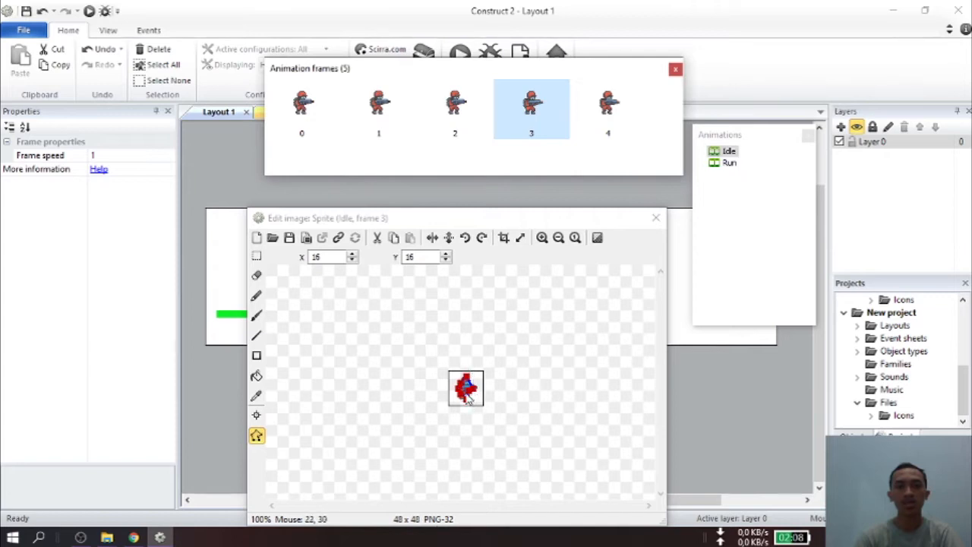
left_click(600, 114)
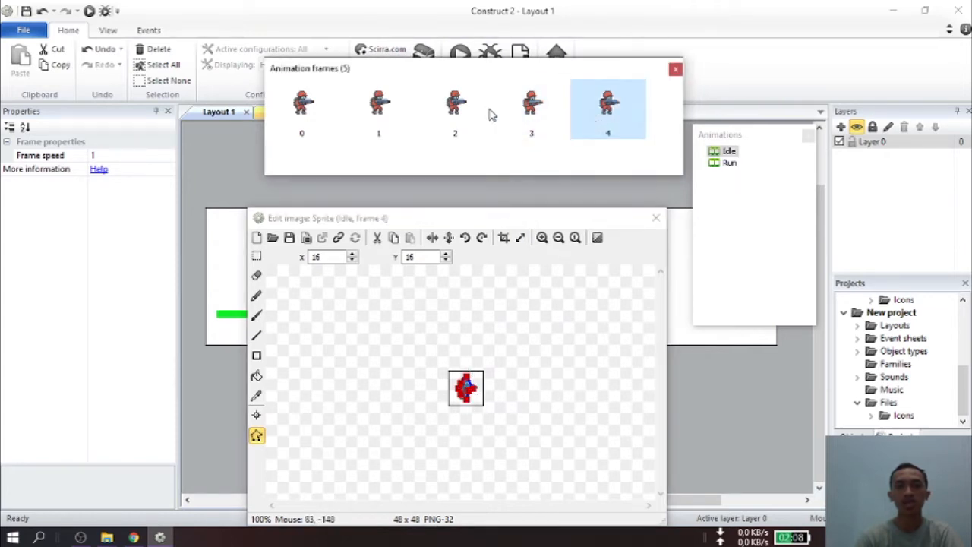
left_click(459, 114)
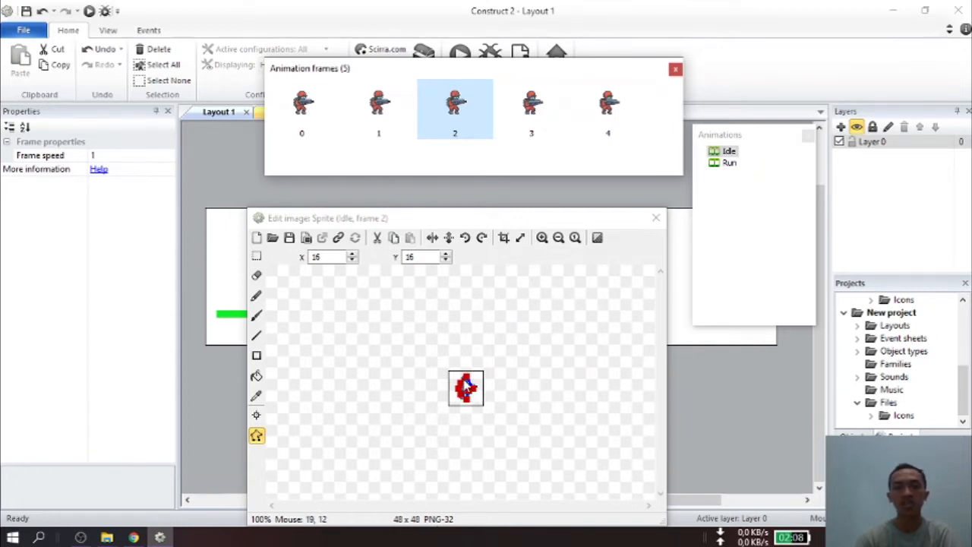
Step: Move the lower collision points onto the feet in Idle frames 2 and 3, and extend frame 3's gun-side point to the muzzle
left_click(543, 244)
left_click(544, 243)
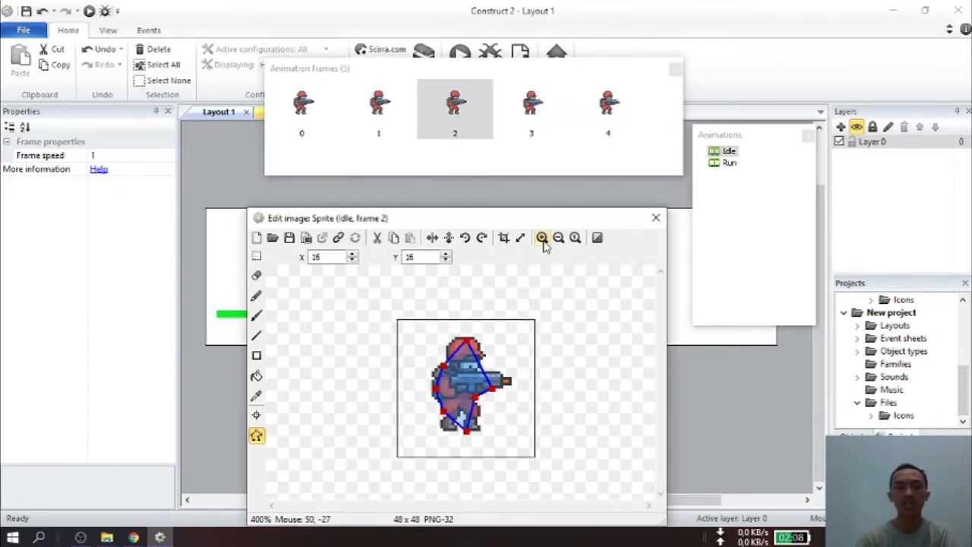
left_click(544, 244)
left_click_drag(467, 448, 492, 442)
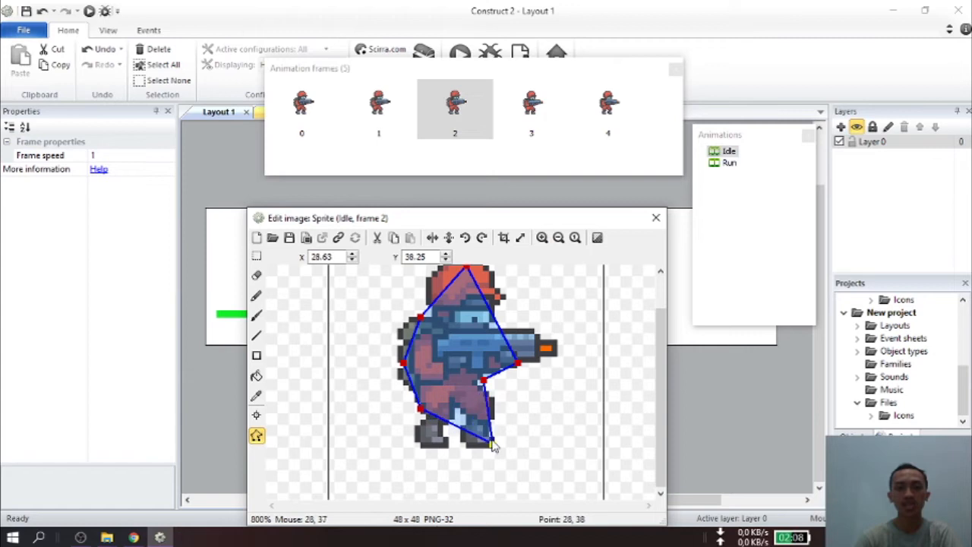
left_click_drag(421, 410, 493, 448)
left_click(535, 128)
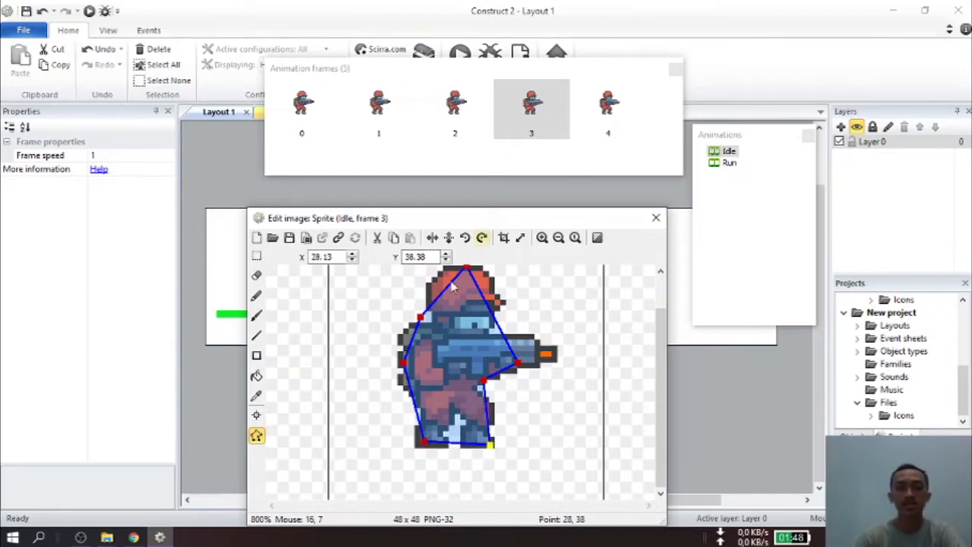
left_click_drag(519, 367, 548, 355)
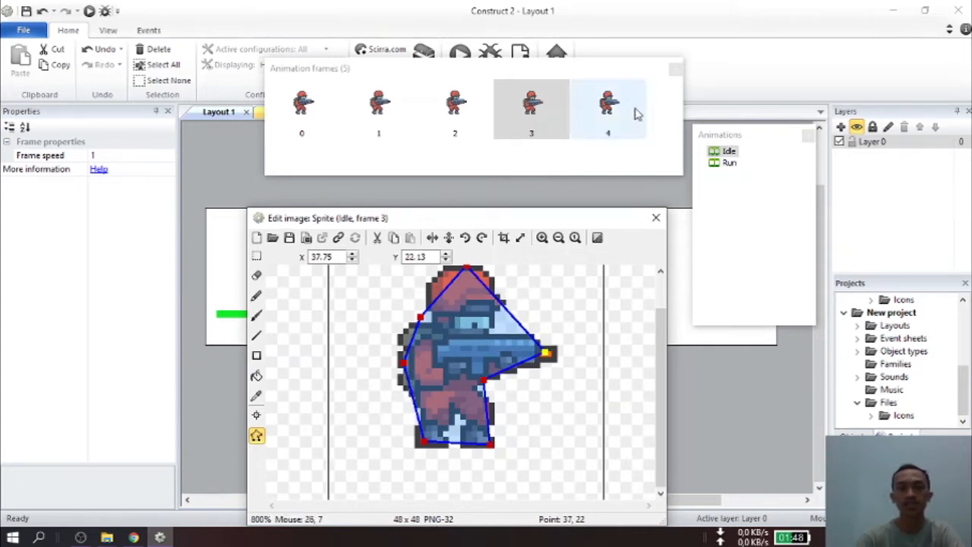
Step: Guess the collision polygon shape for frame 0 of the Run animation and apply it to the whole animation
left_click(729, 163)
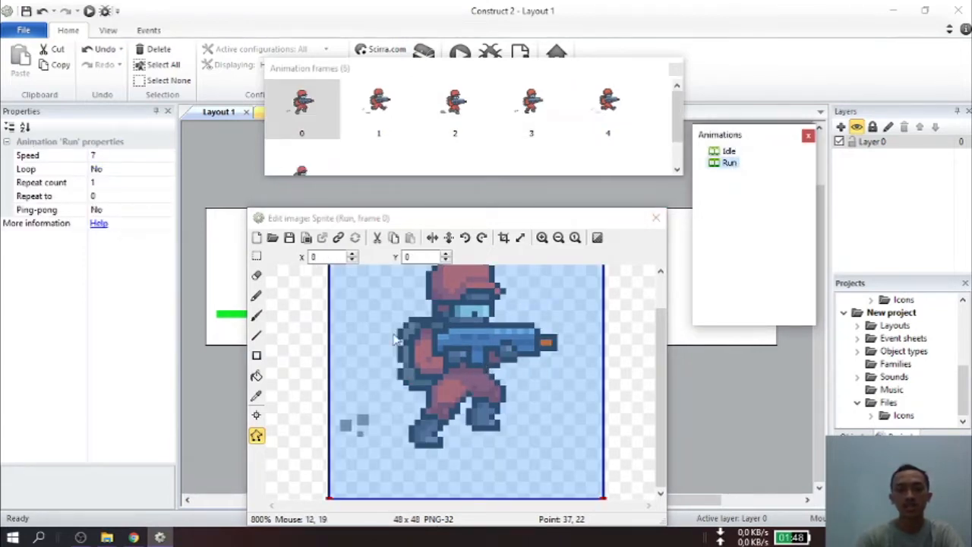
left_click(558, 238)
right_click(458, 389)
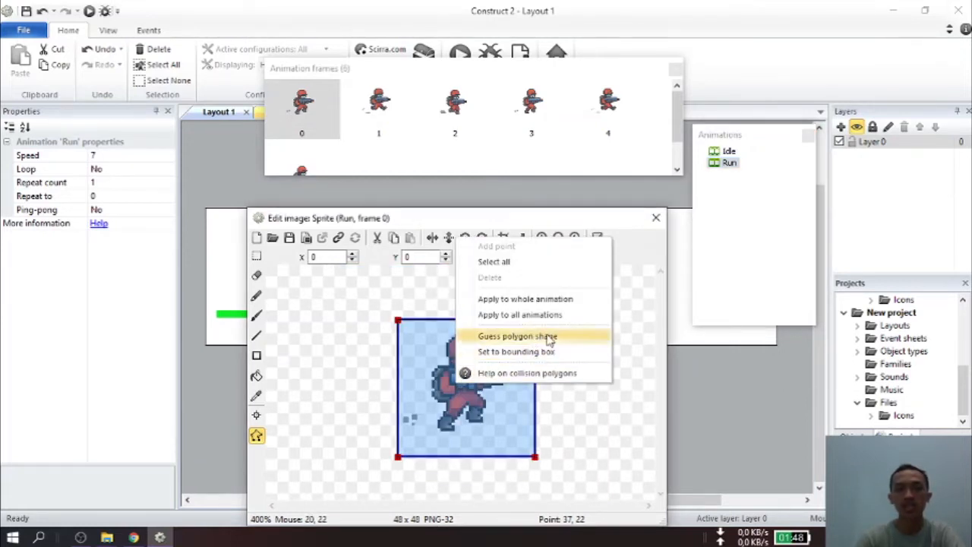
left_click(549, 338)
right_click(468, 380)
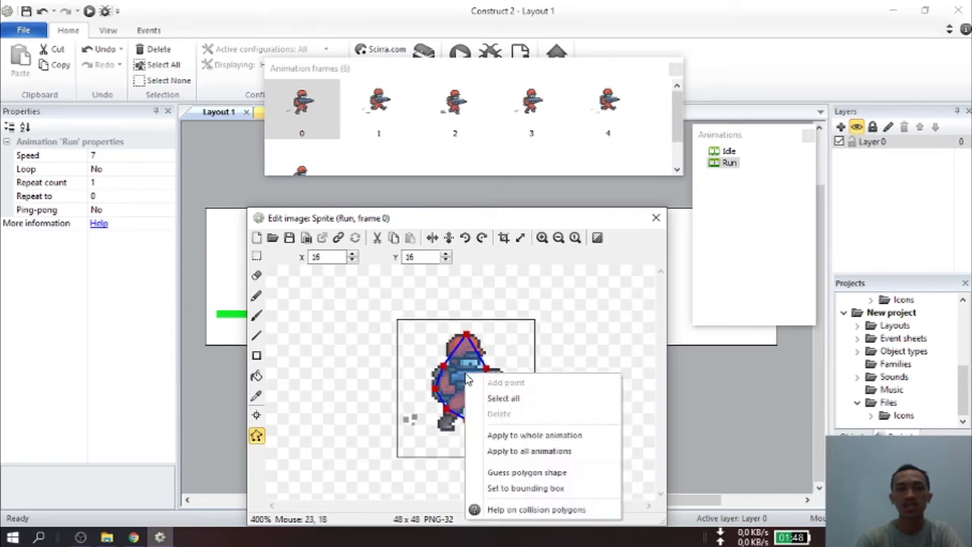
left_click(569, 439)
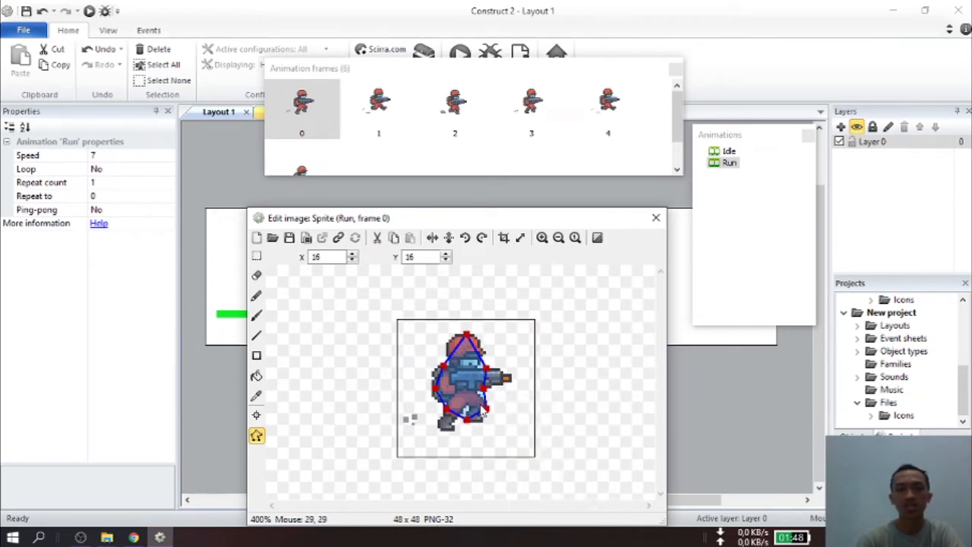
Step: Check the Run frames, move the lower collision points of frame 3 onto the feet and close the image editor
left_click(379, 114)
left_click(458, 128)
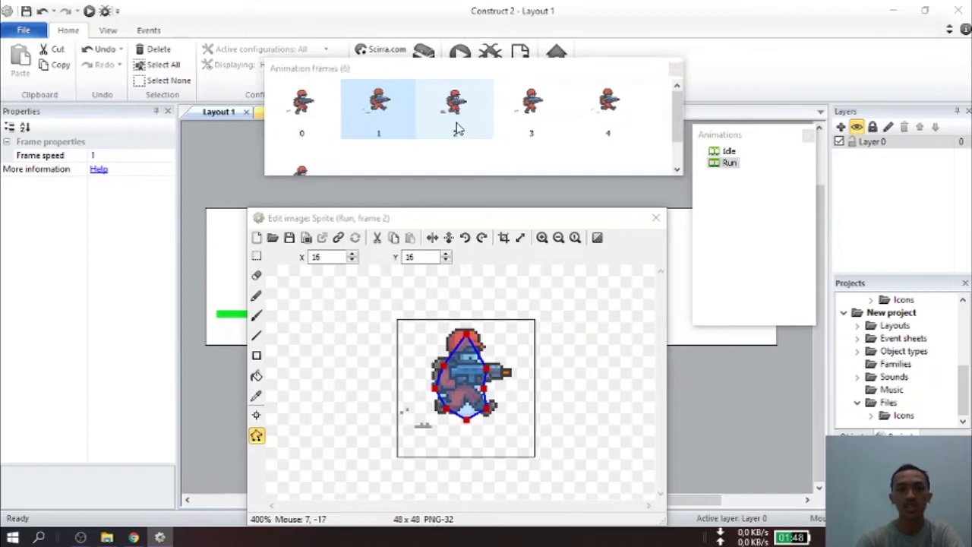
left_click(522, 129)
left_click(589, 123)
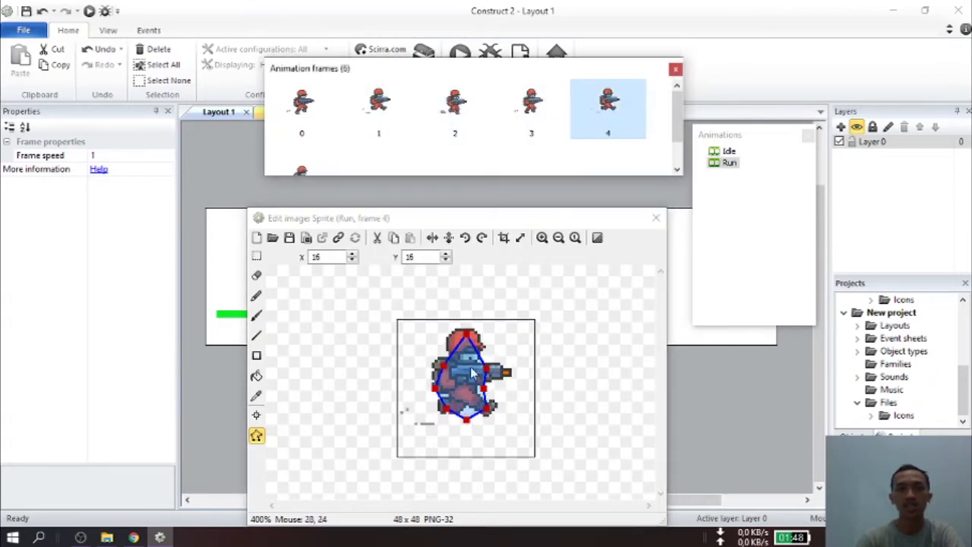
left_click(508, 114)
left_click_drag(454, 408, 482, 425)
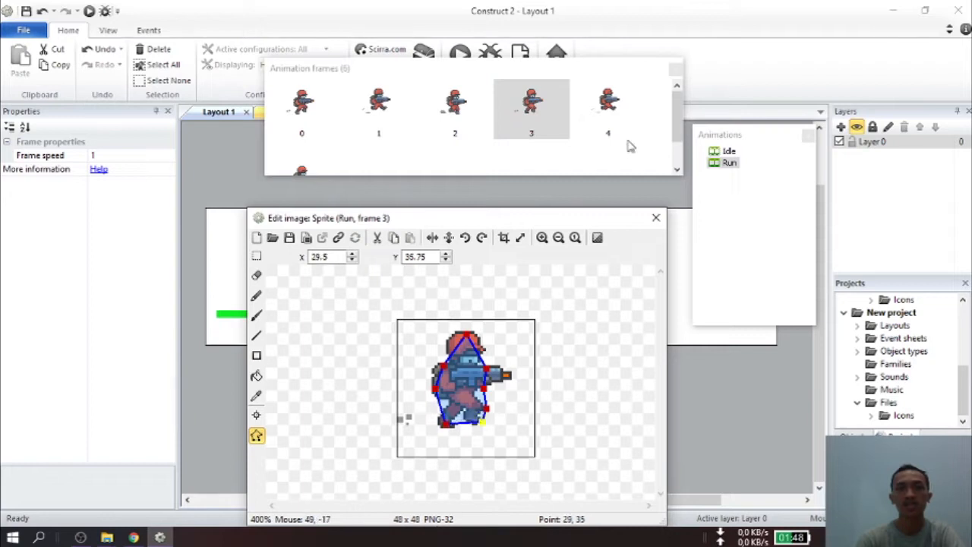
left_click(676, 71)
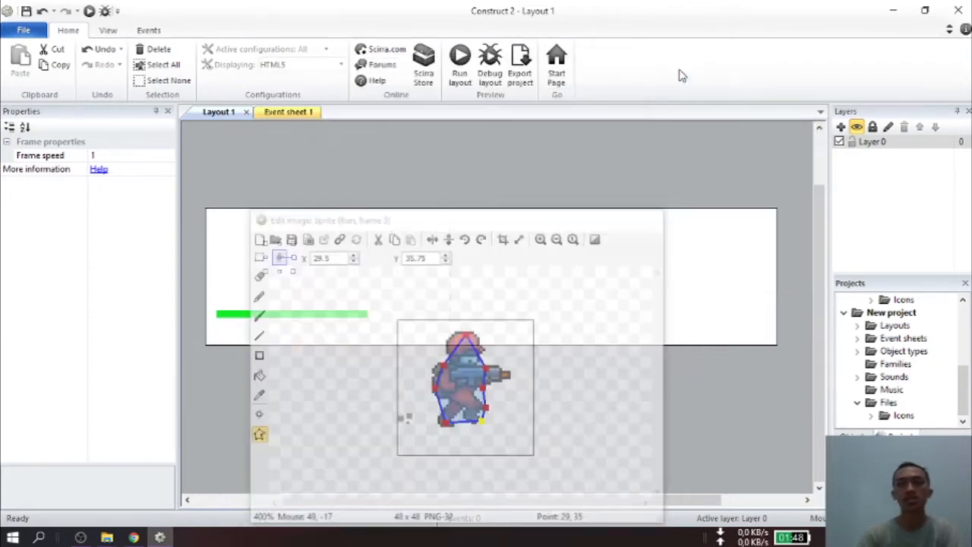
Step: Preview the layout in the browser and walk the gunner right and left along the green ground
left_click(460, 61)
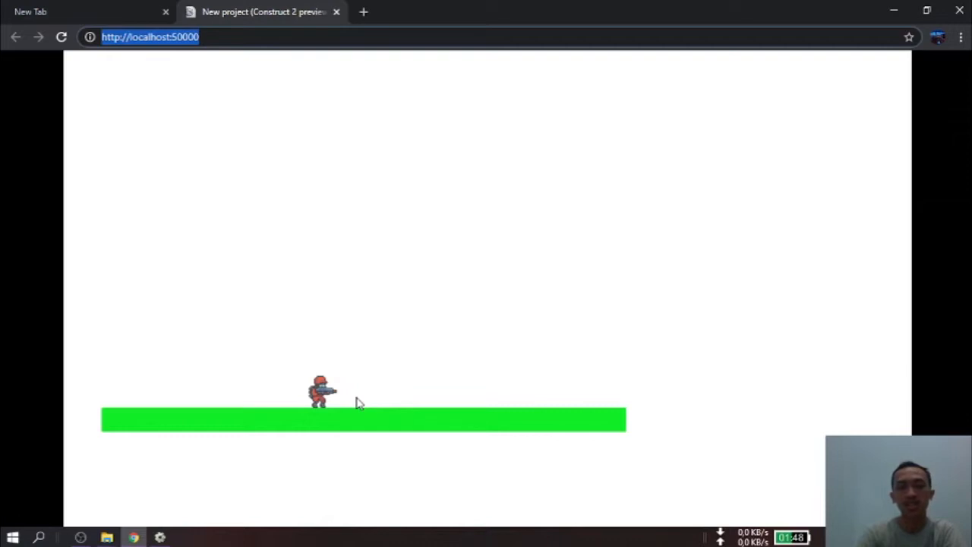
key("Right")
key("Right")
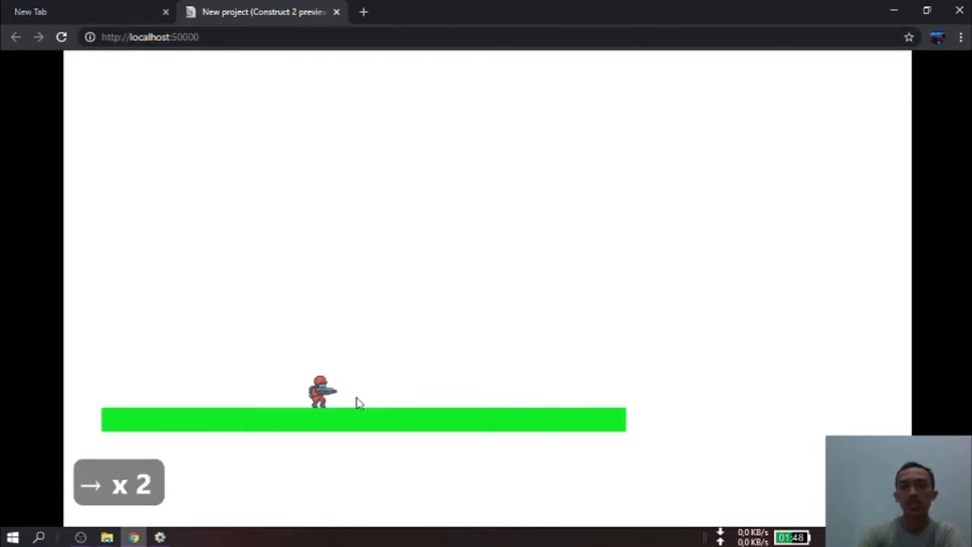
key("Right")
key("Right")
key("Right")
key("Left")
key("Left")
key("Left")
key("Left")
key("Left")
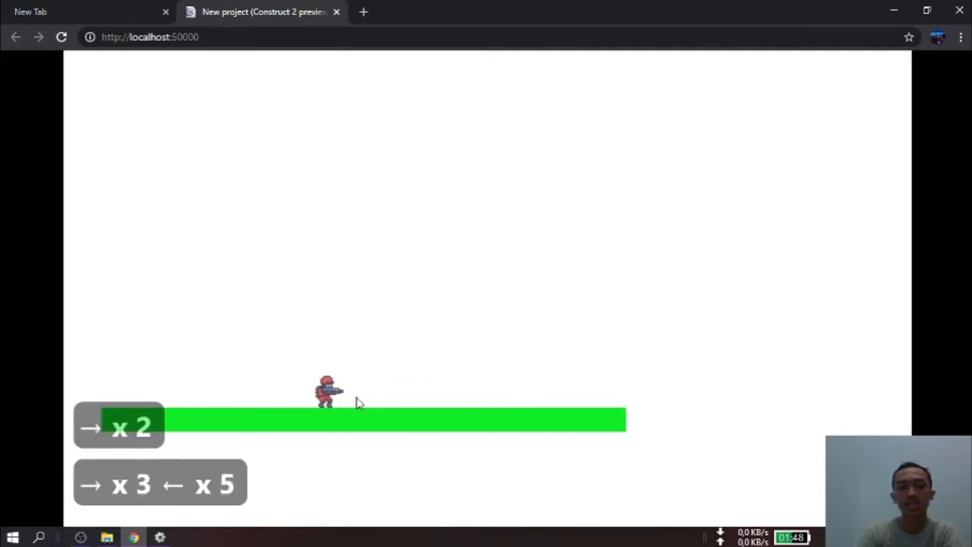
key("Left")
key("Left")
Step: Test the gunner's jumps in the preview, both on the spot and while moving right and left
key("Up")
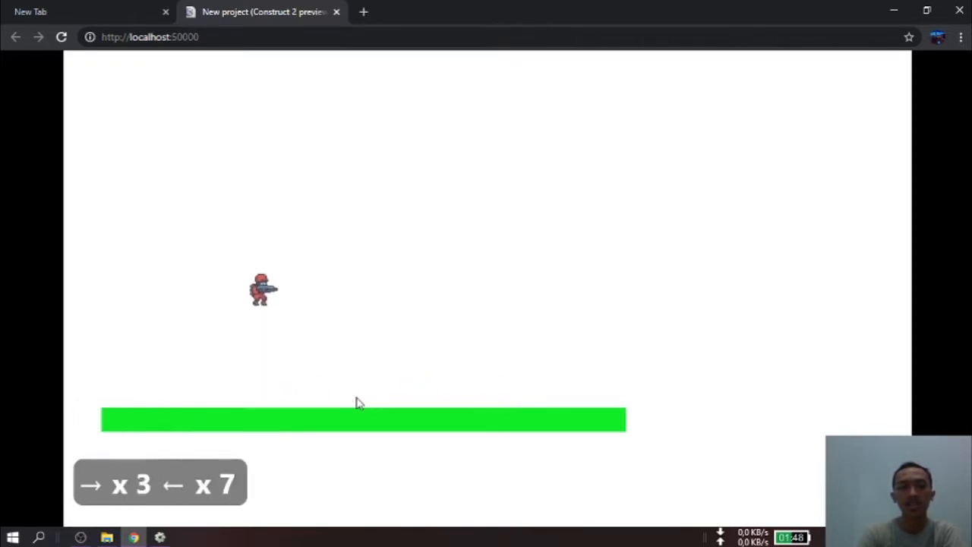
key("Up")
key("Right")
key("Up")
key("Left")
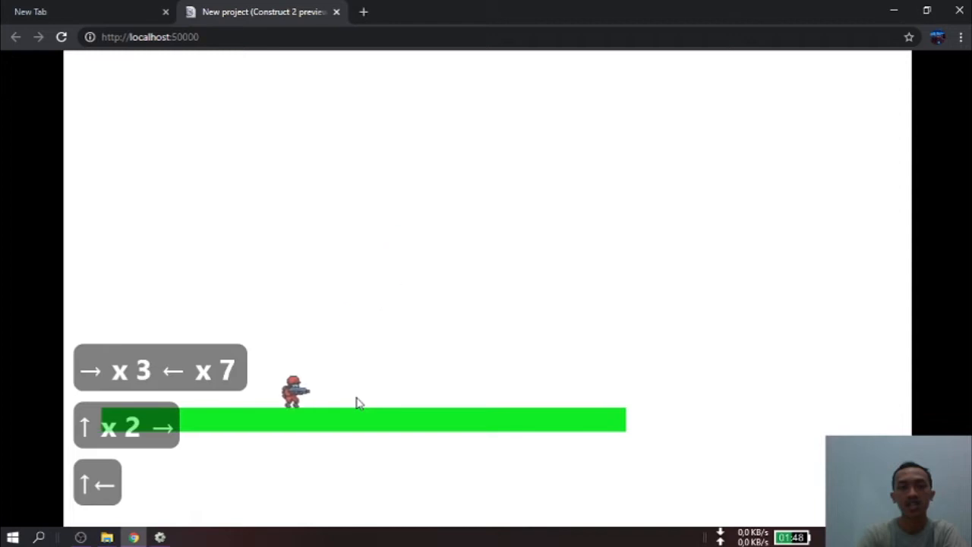
key("Up")
key("Right")
key("Up")
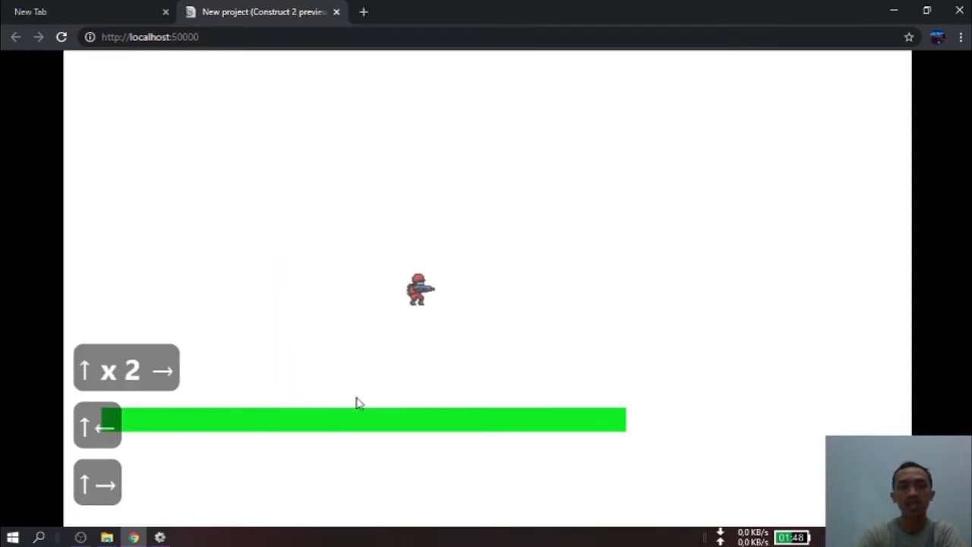
key("Left")
key("Up")
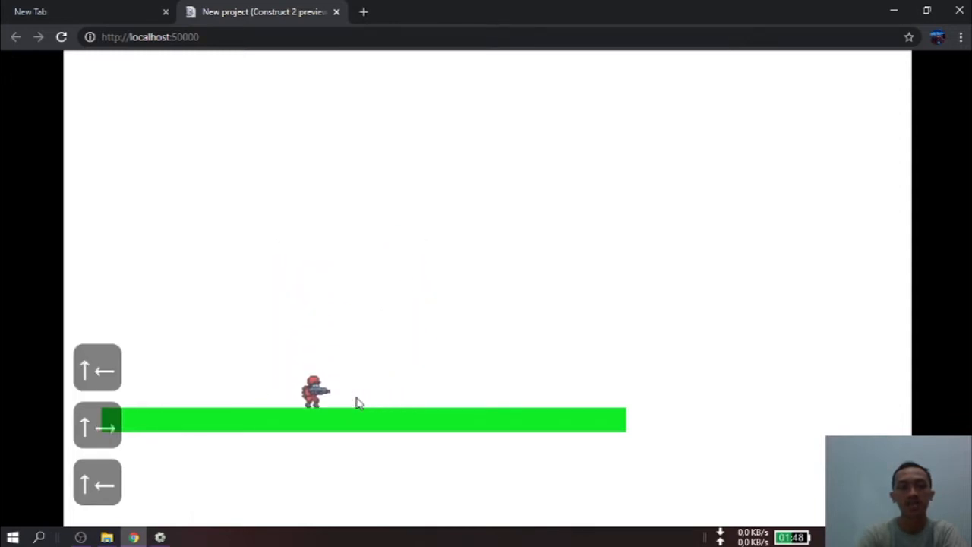
key("Up")
key("Up")
key("Left")
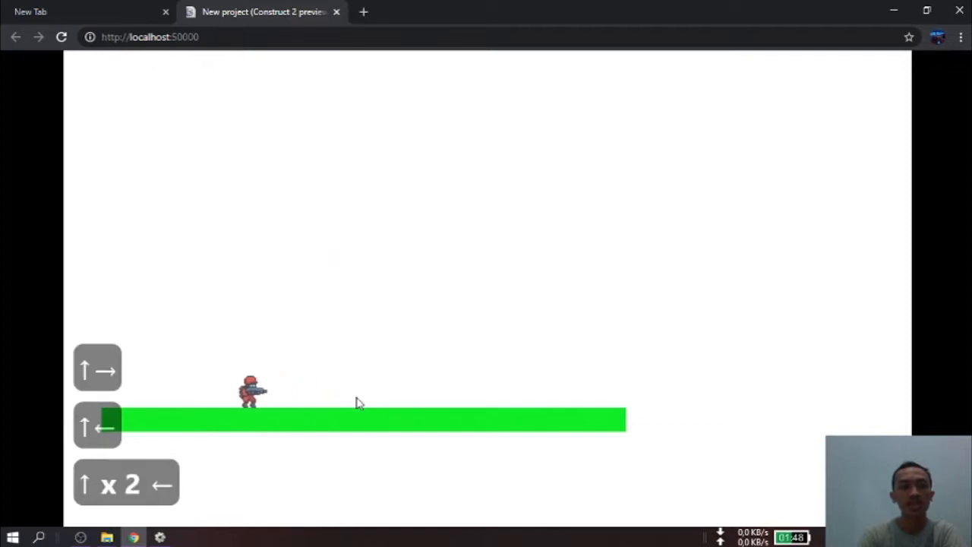
key("Up")
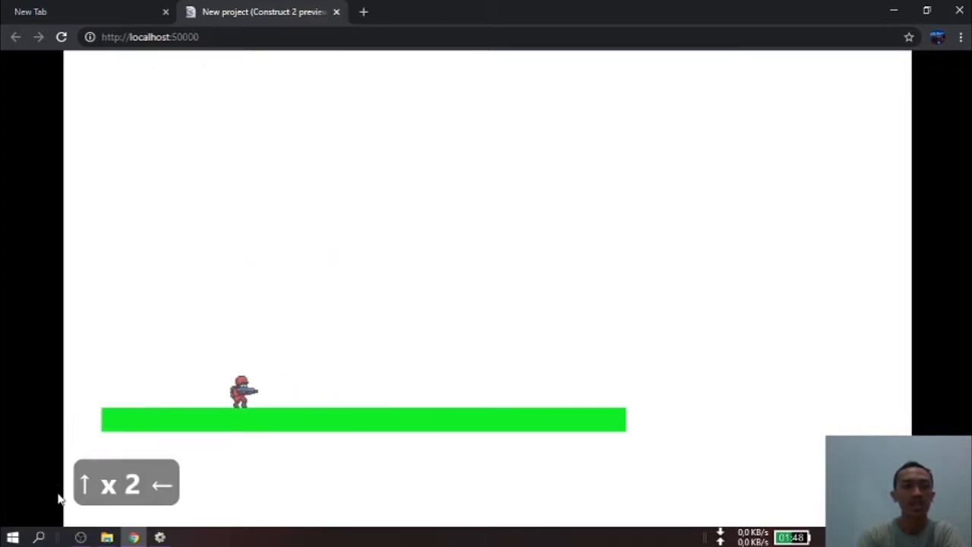
key("Up")
key("Up")
key("Up")
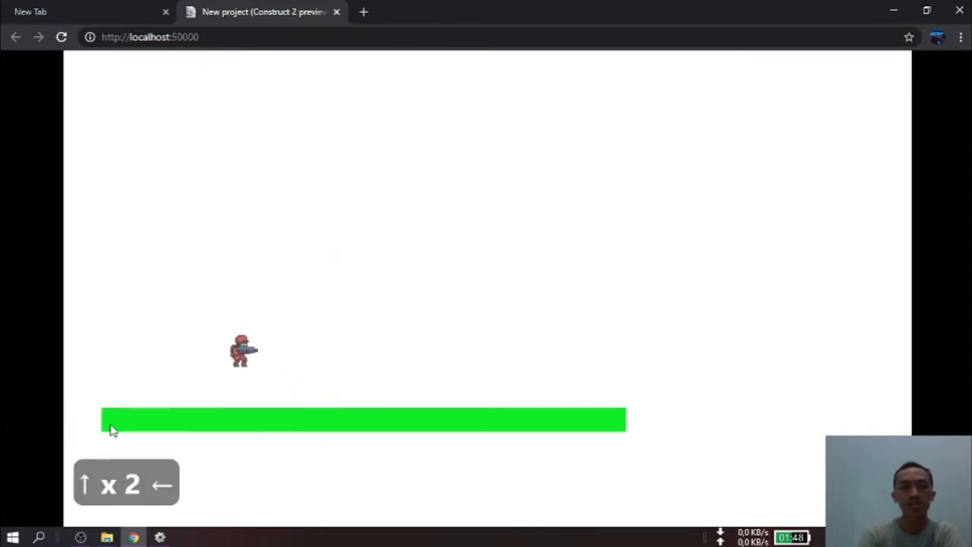
Step: Walk the gunner right and back left in the preview, make a last jump and return to Construct 2
key("Right")
key("Right")
key("Right")
key("Right")
key("Right")
key("Right")
key("Right")
key("Right")
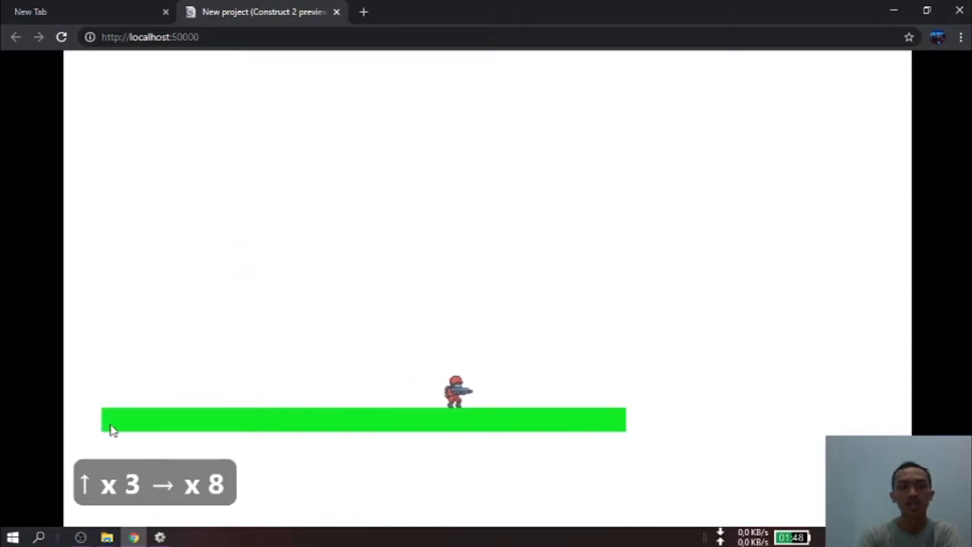
key("Left")
key("Left")
key("Left")
key("Left")
key("Left")
key("Left")
key("Up")
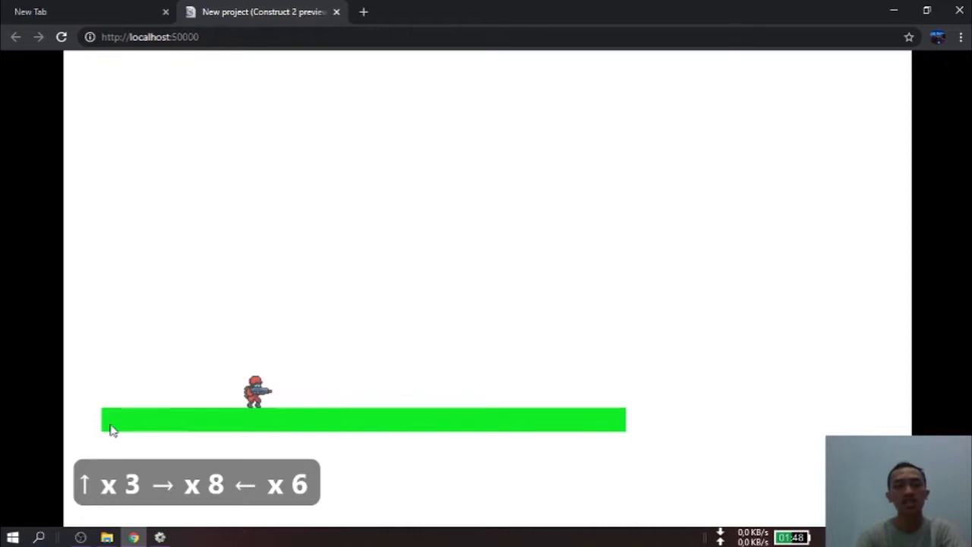
left_click(160, 535)
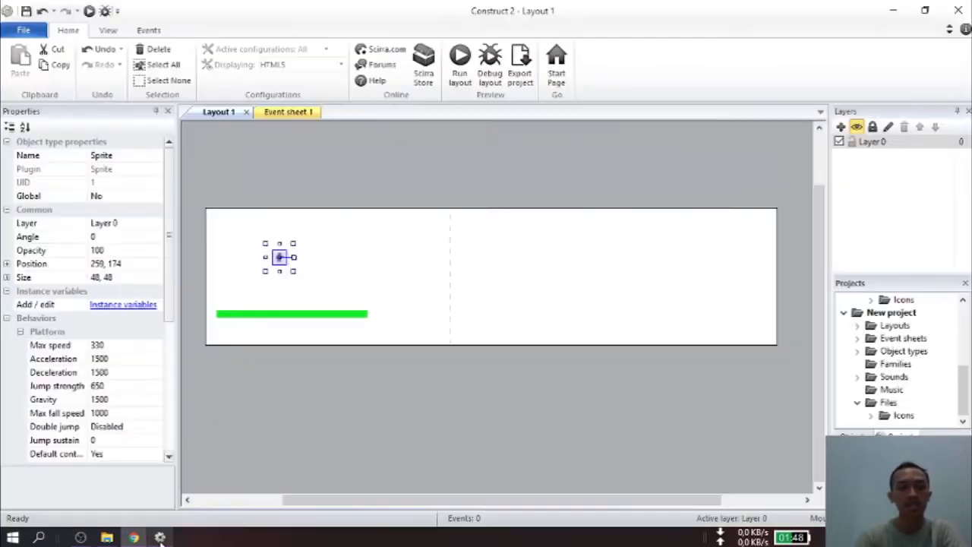
left_click(332, 289)
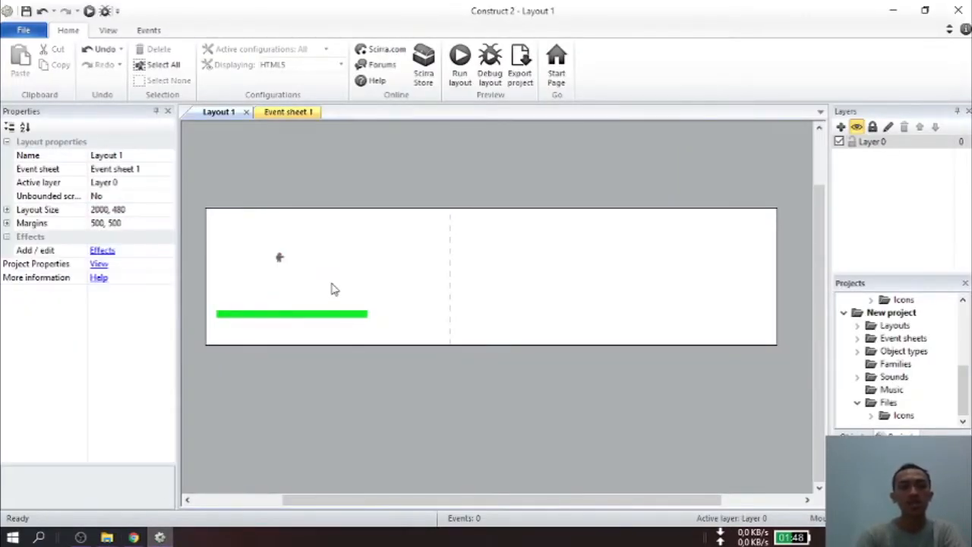
left_click(275, 252)
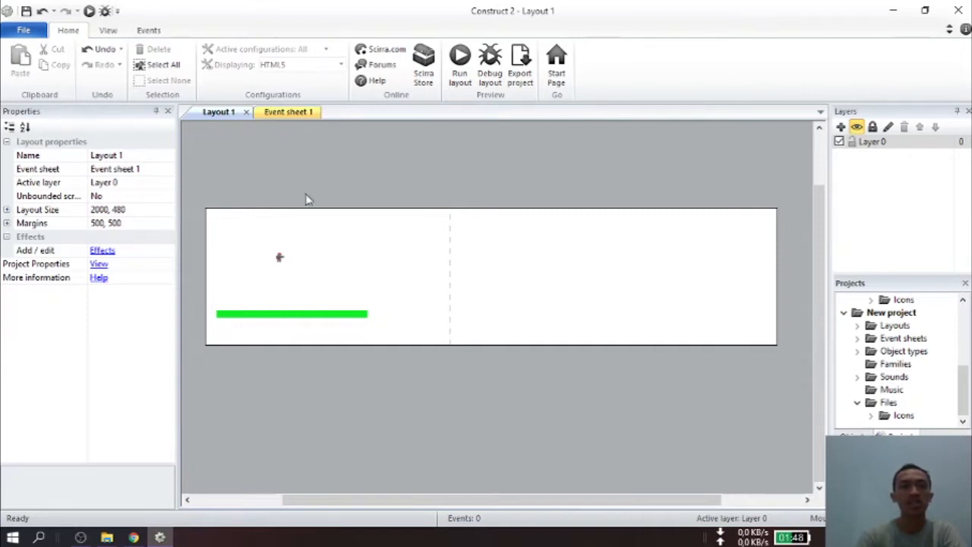
left_click(289, 114)
left_click(278, 113)
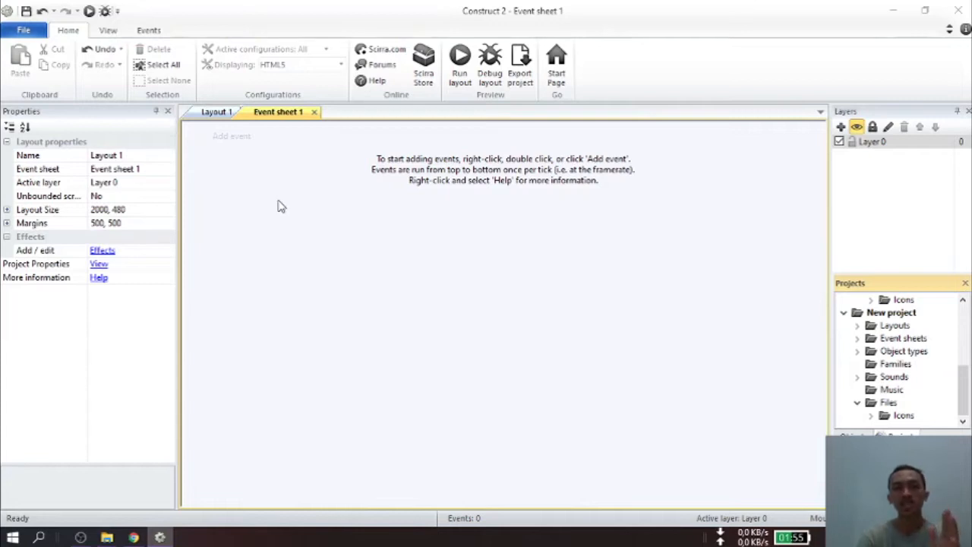
left_click(232, 142)
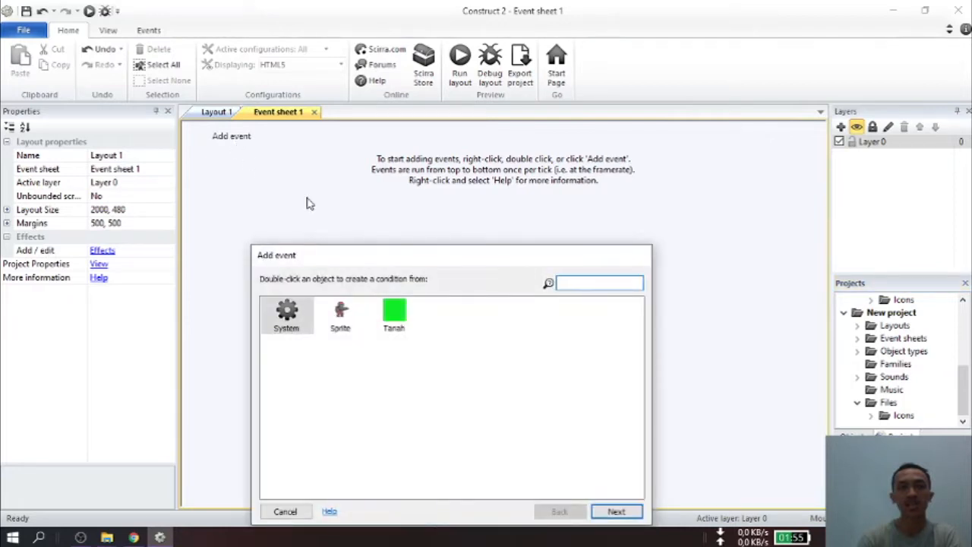
double_click(341, 316)
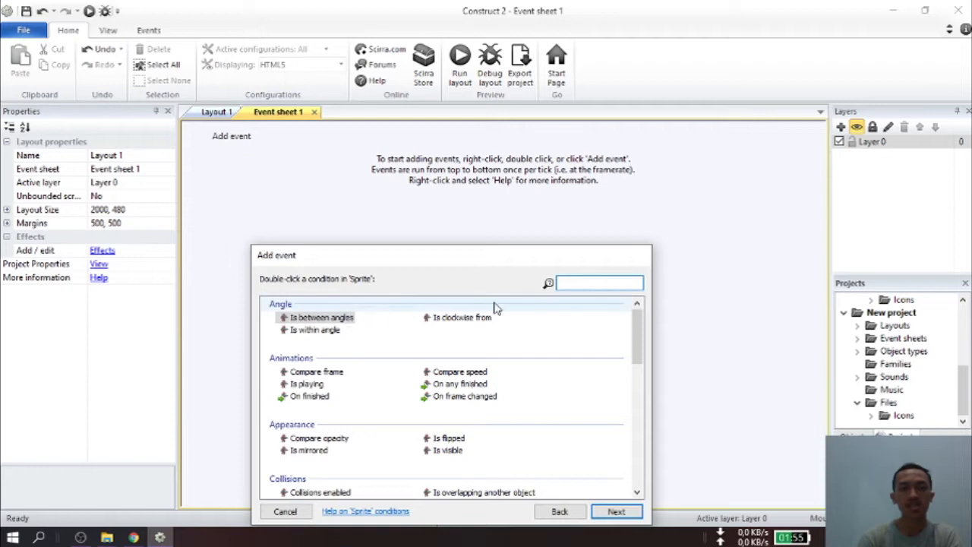
left_click(558, 513)
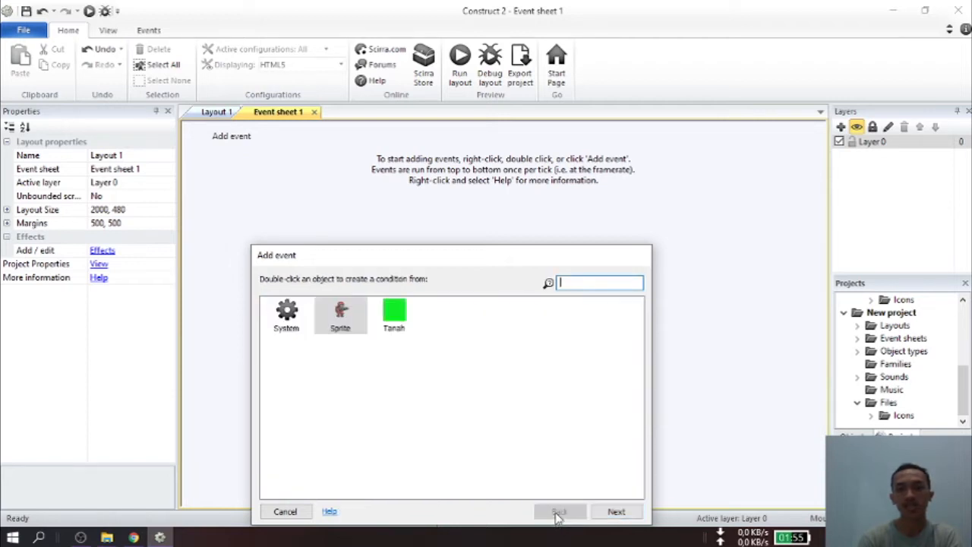
left_click(285, 512)
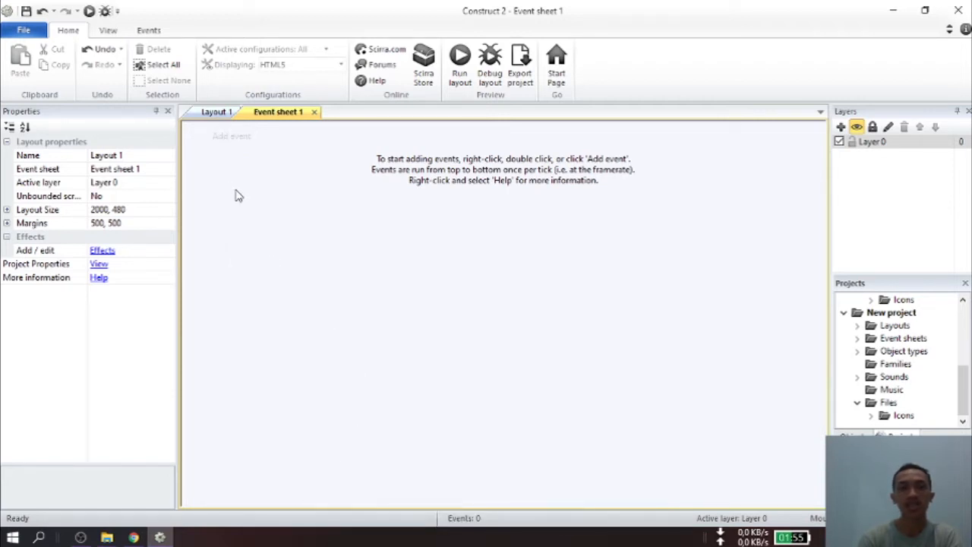
Step: Rename the red gunner sprite in Layout 1 as Player1 and compare it with the ground's name
left_click(213, 112)
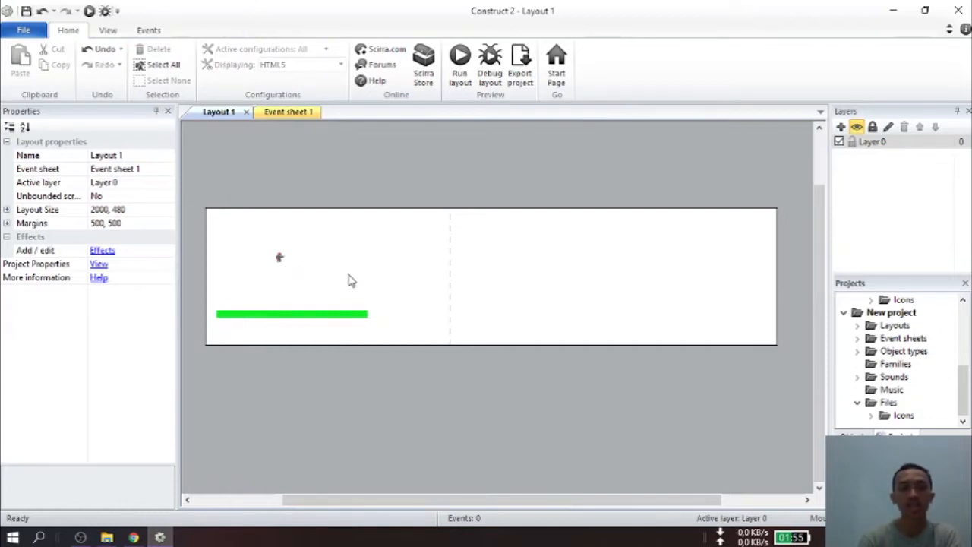
left_click(281, 259)
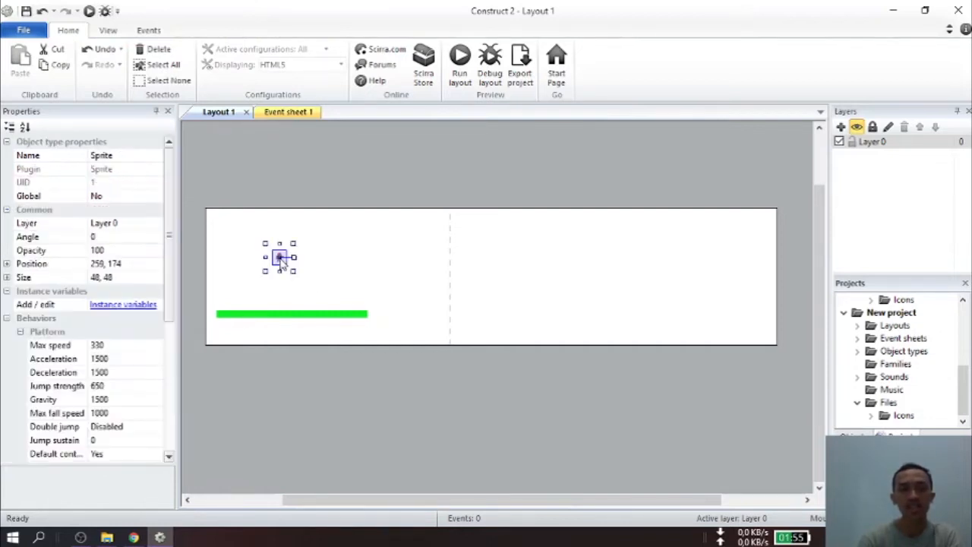
left_click(116, 155)
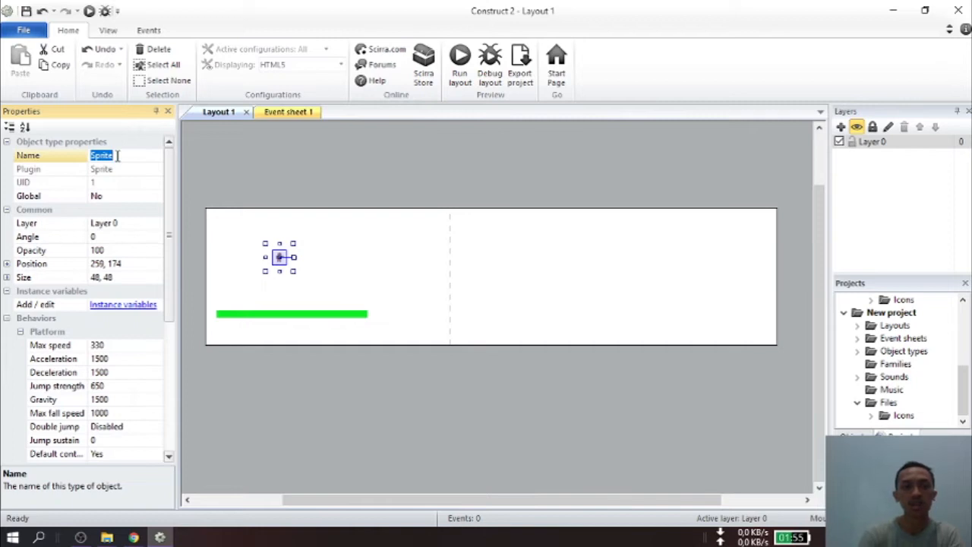
type("Player1")
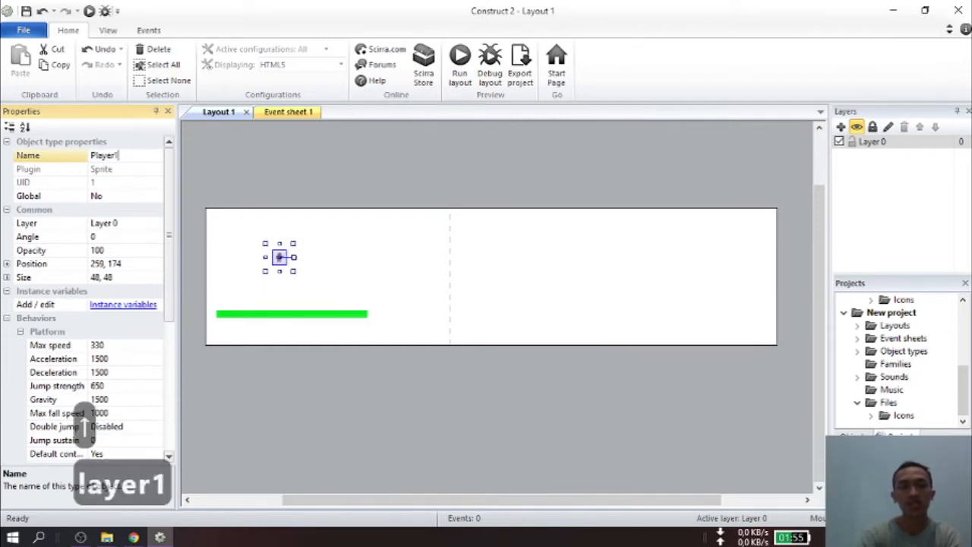
key("Return")
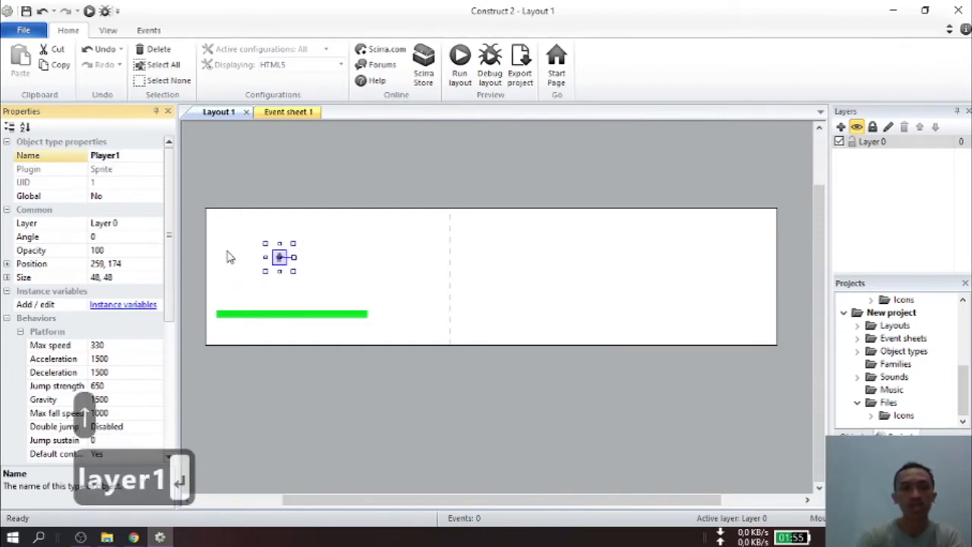
left_click(255, 319)
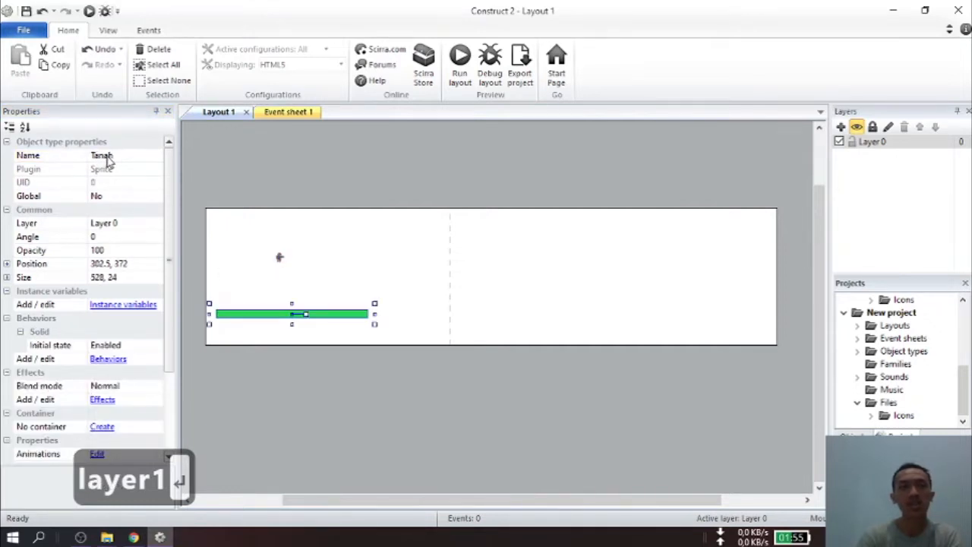
left_click(278, 258)
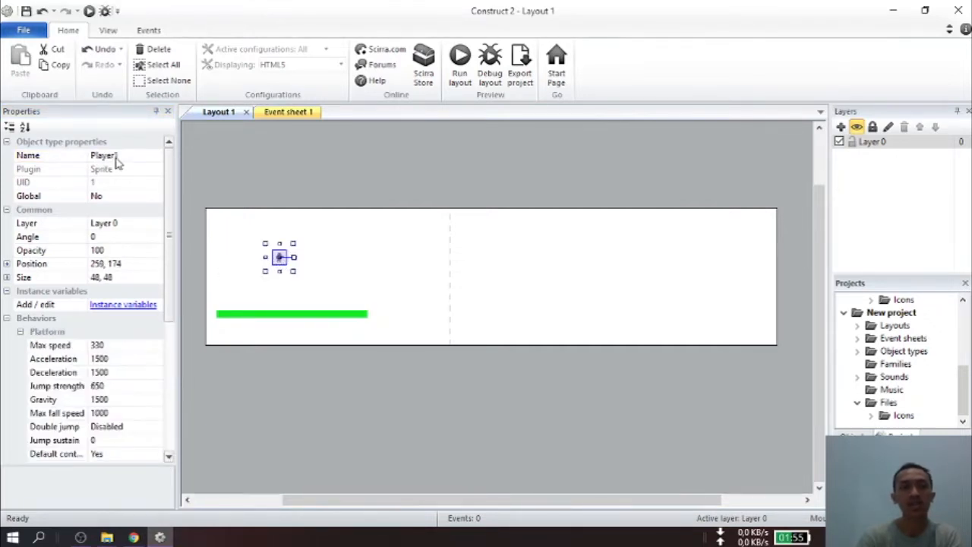
Step: Add an event to Event sheet 1 with Player1's Platform condition "Is on floor"
left_click(282, 113)
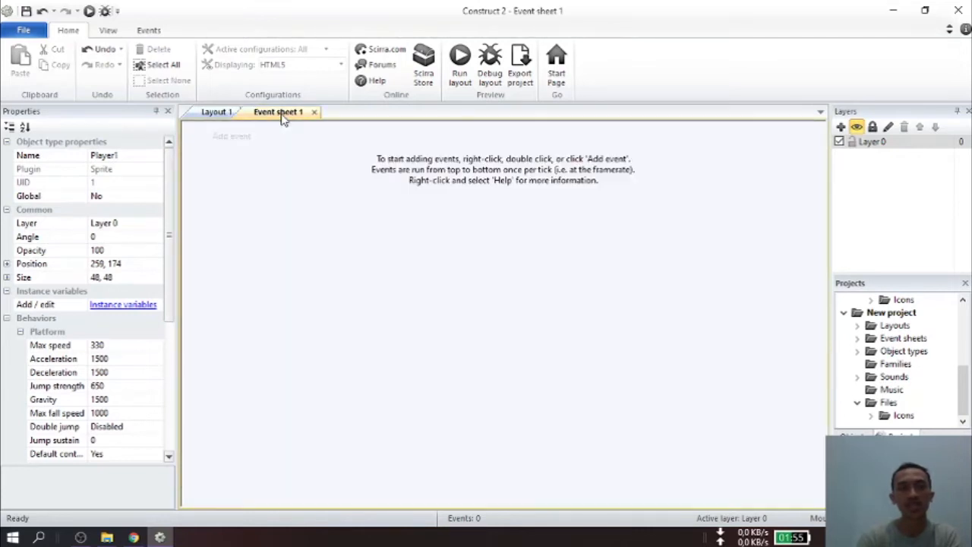
left_click(232, 137)
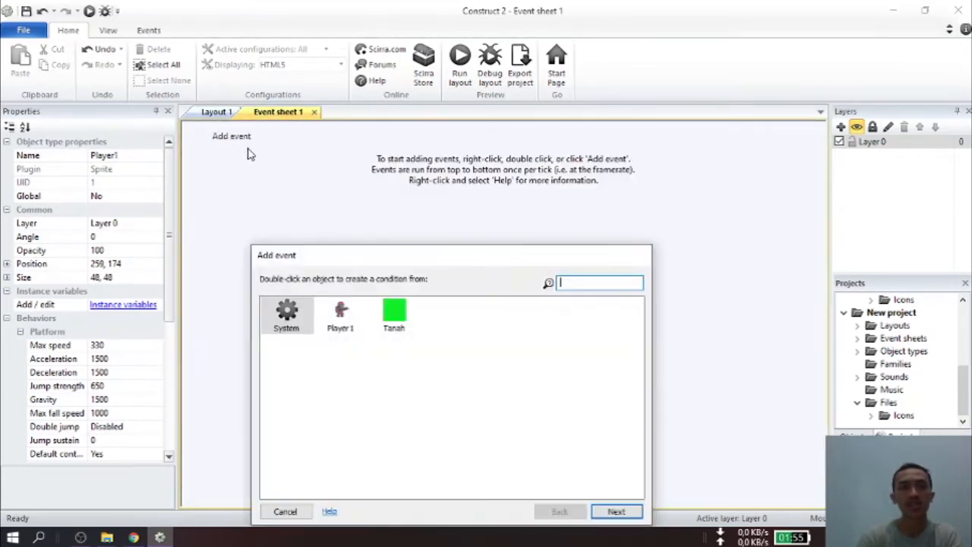
double_click(342, 325)
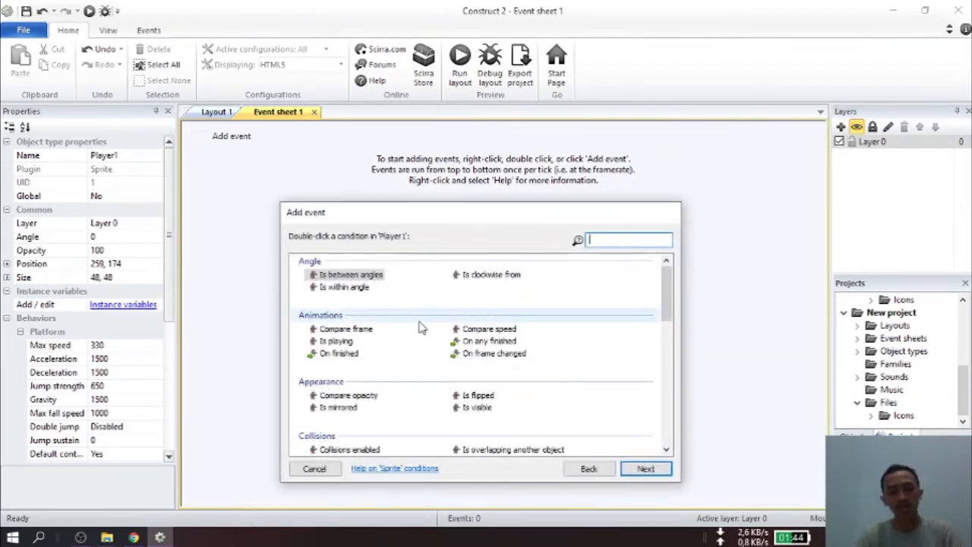
scroll(593, 313, "down", 3)
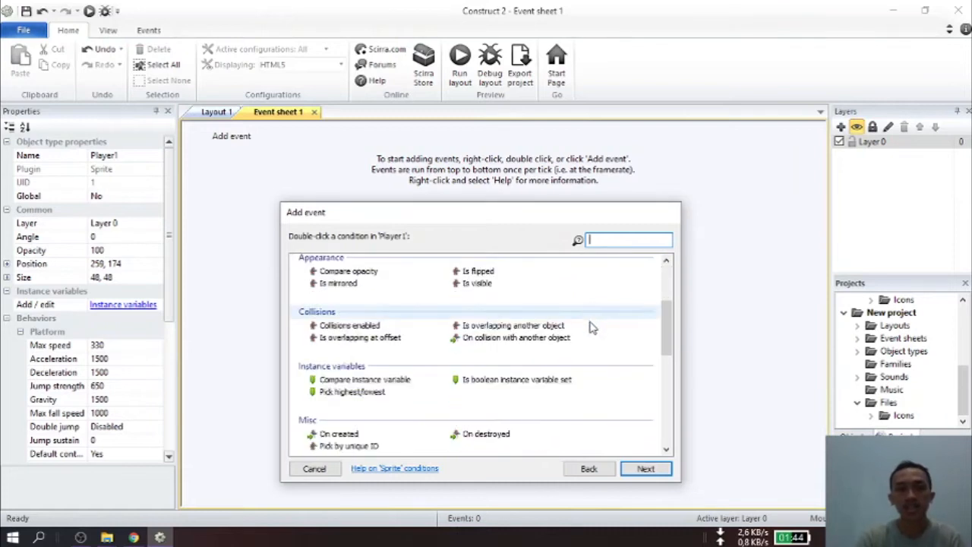
scroll(592, 319, "down", 3)
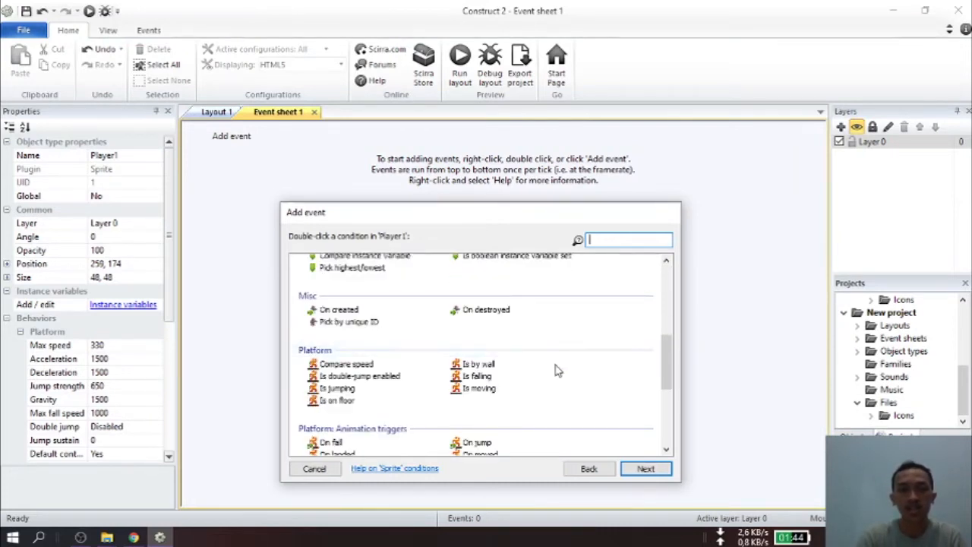
scroll(557, 363, "down", 2)
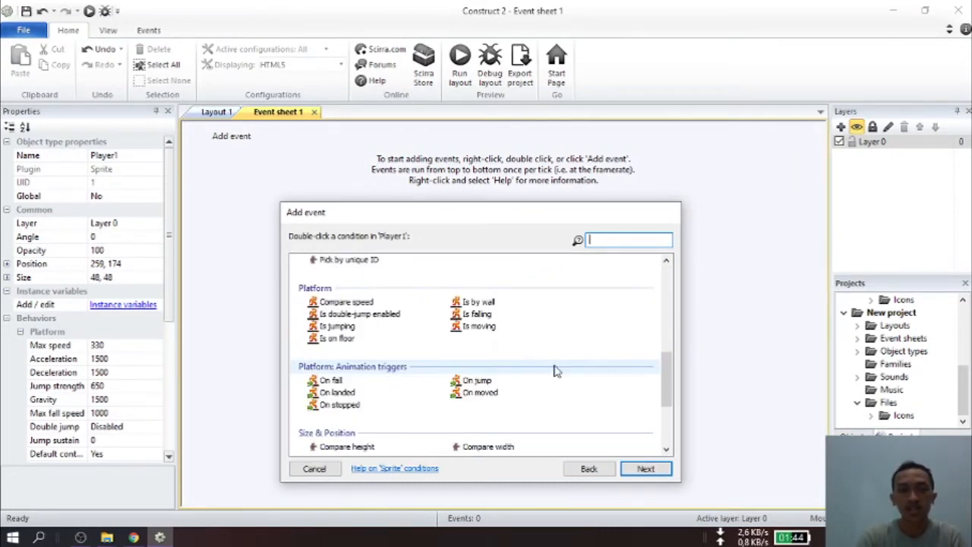
left_click(351, 343)
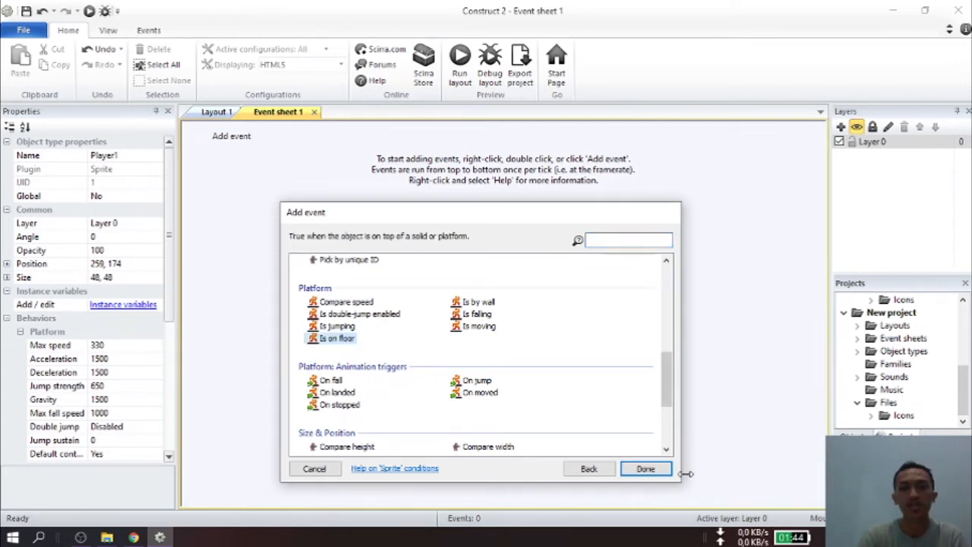
left_click(646, 469)
left_click(325, 245)
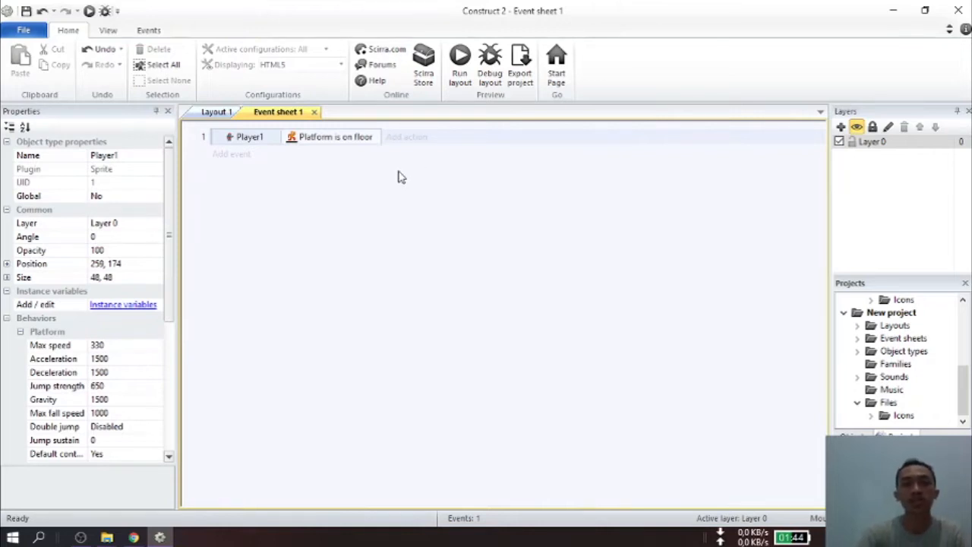
Step: Search Player1's actions for "anima" and choose Set animation as the action of the "Is on floor" event
left_click(410, 138)
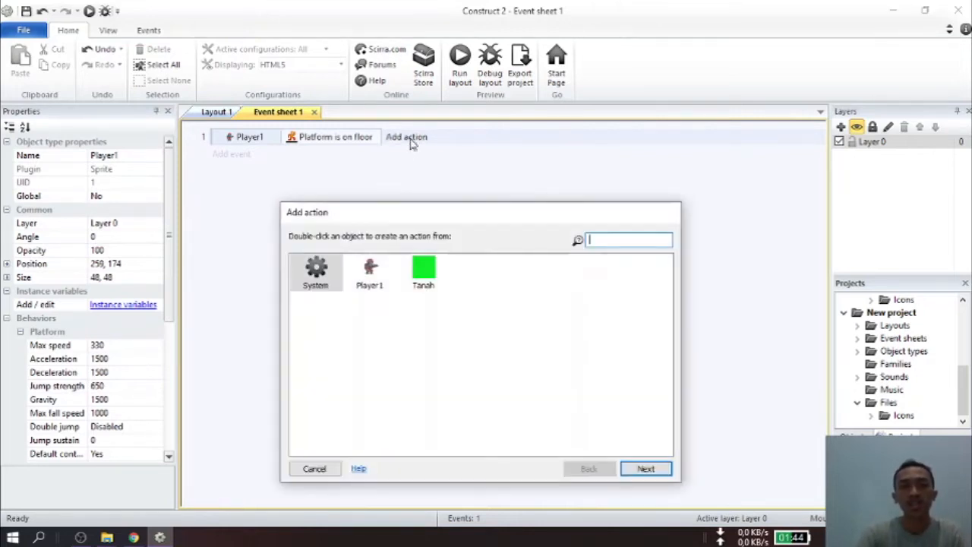
left_click(371, 282)
double_click(371, 282)
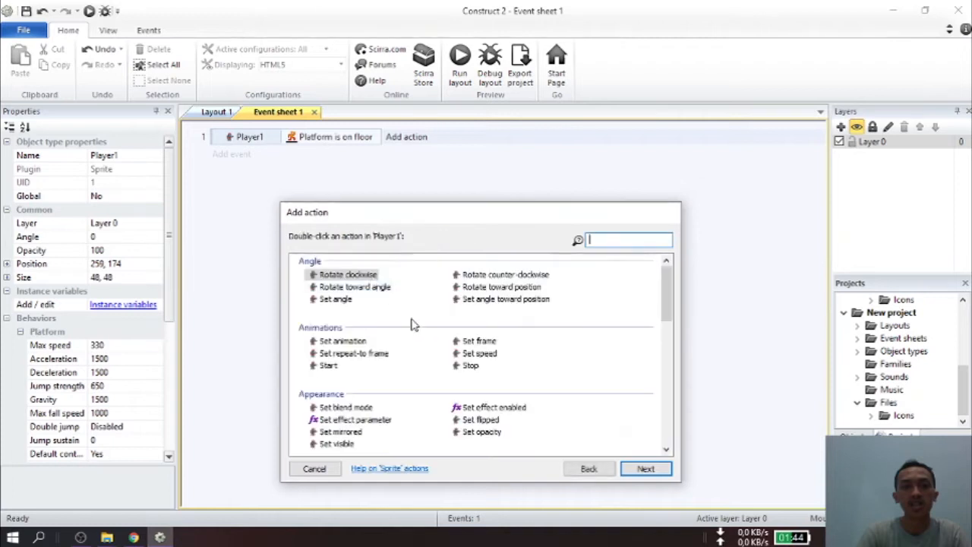
scroll(467, 364, "down", 2)
scroll(490, 370, "up", 1)
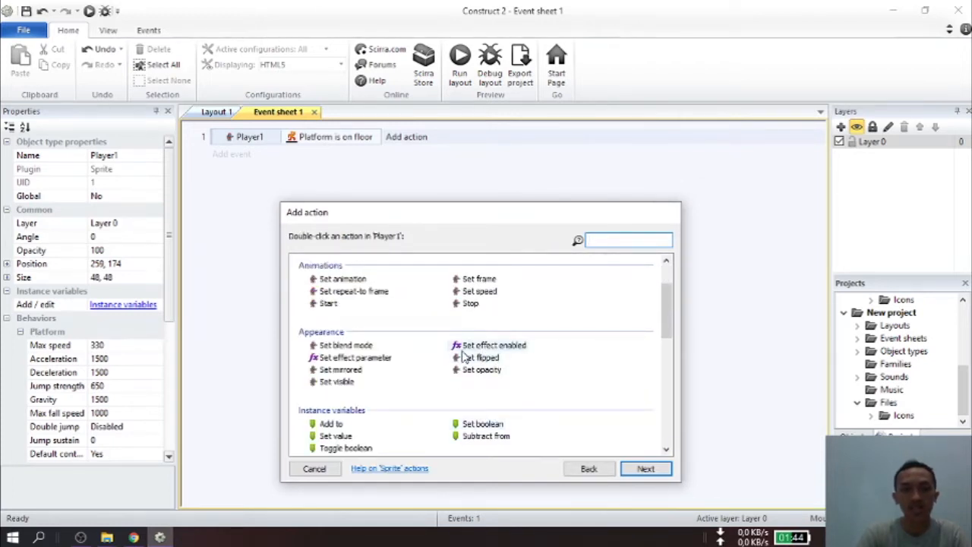
scroll(492, 369, "down", 1)
scroll(505, 391, "down", 1)
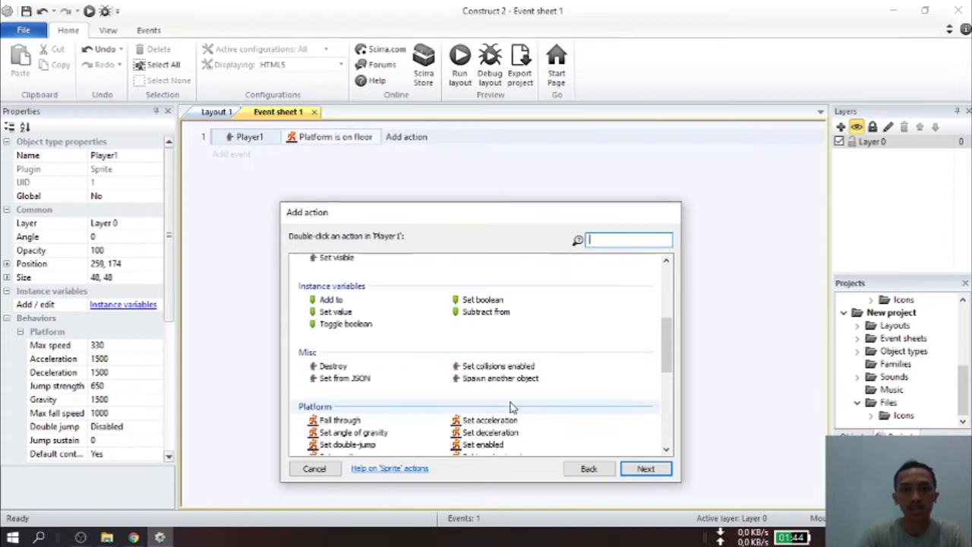
scroll(419, 360, "up", 2)
scroll(414, 357, "up", 1)
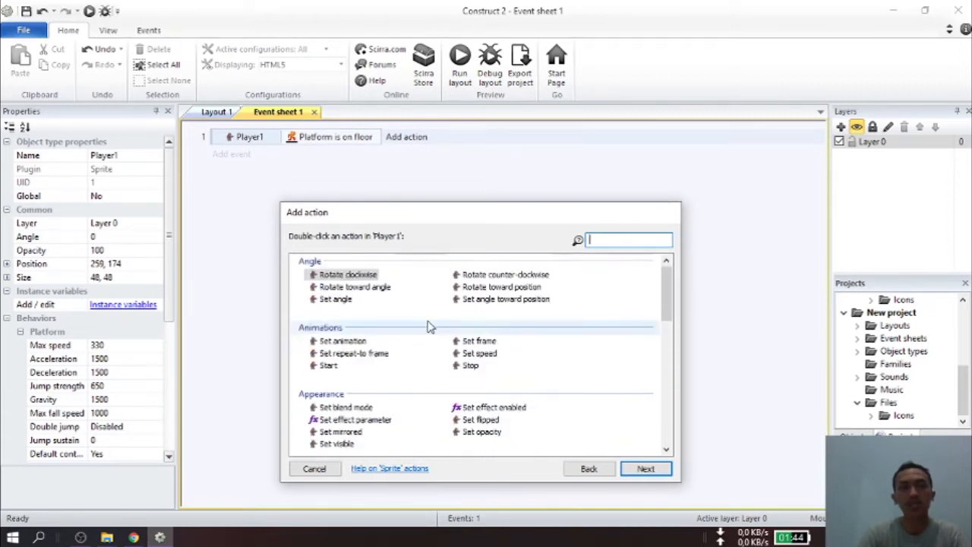
scroll(425, 310, "down", 1)
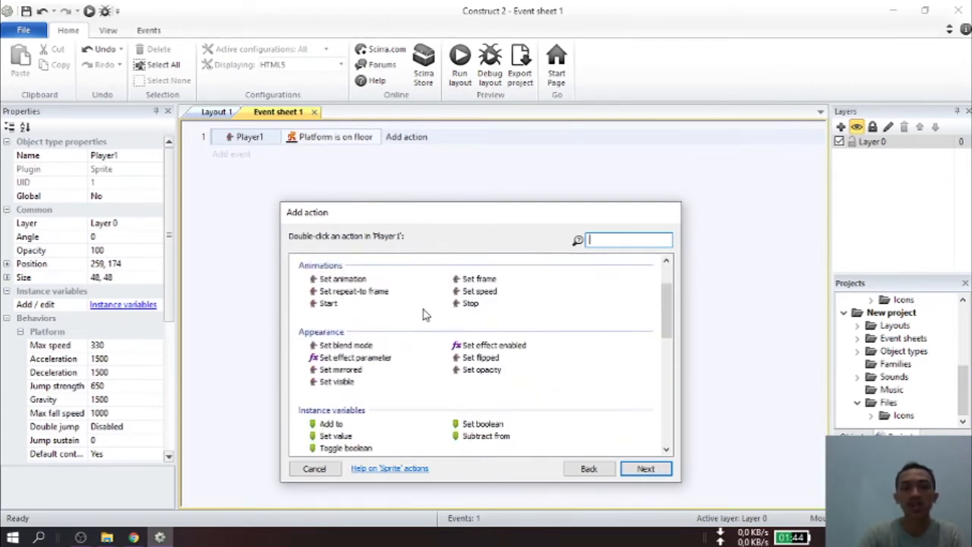
scroll(419, 317, "up", 1)
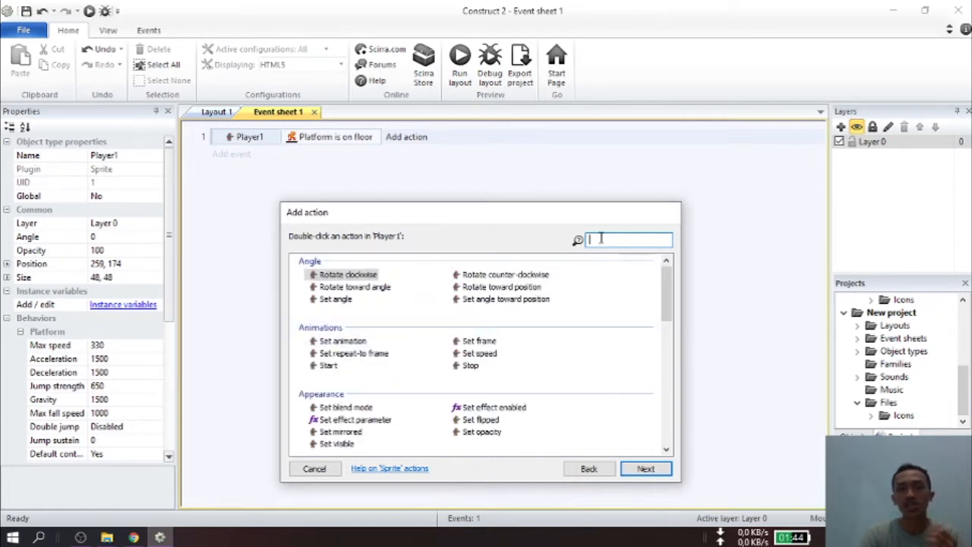
type("anima")
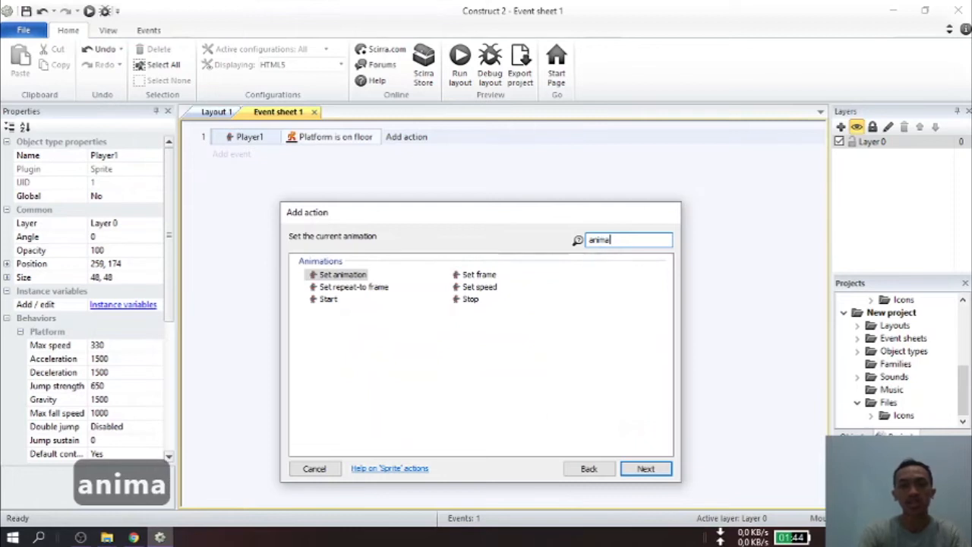
double_click(344, 275)
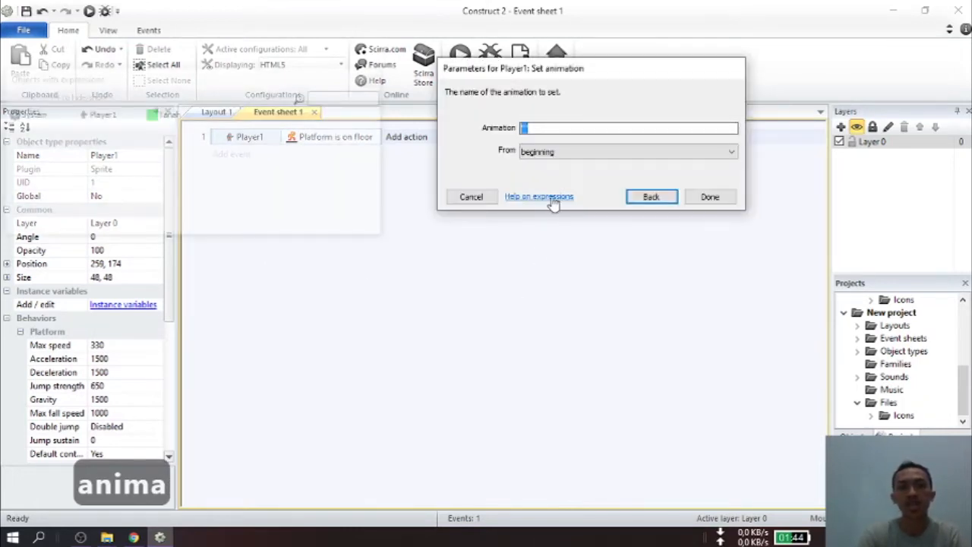
Step: Set the action's animation name to "Idle", playing from the beginning, and finish adding the action
left_click(545, 128)
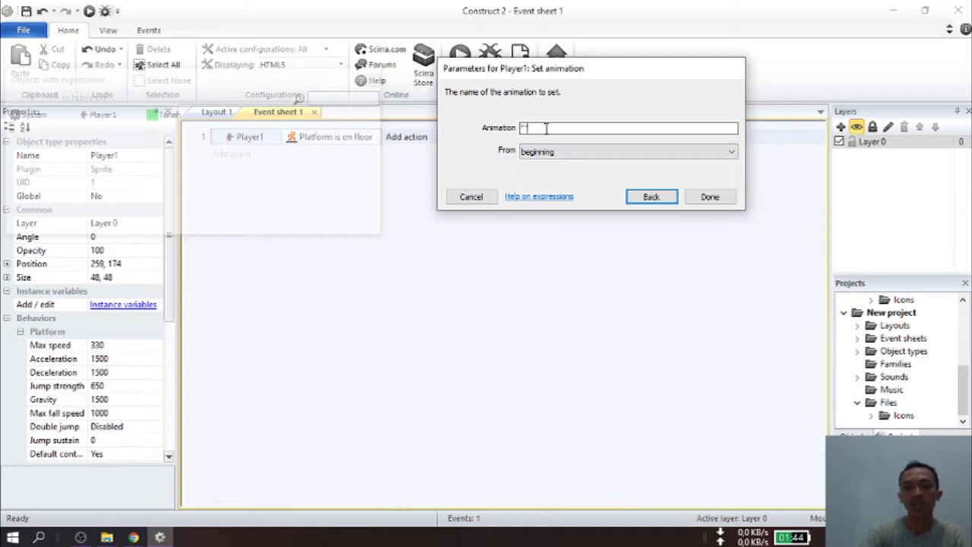
key("Left")
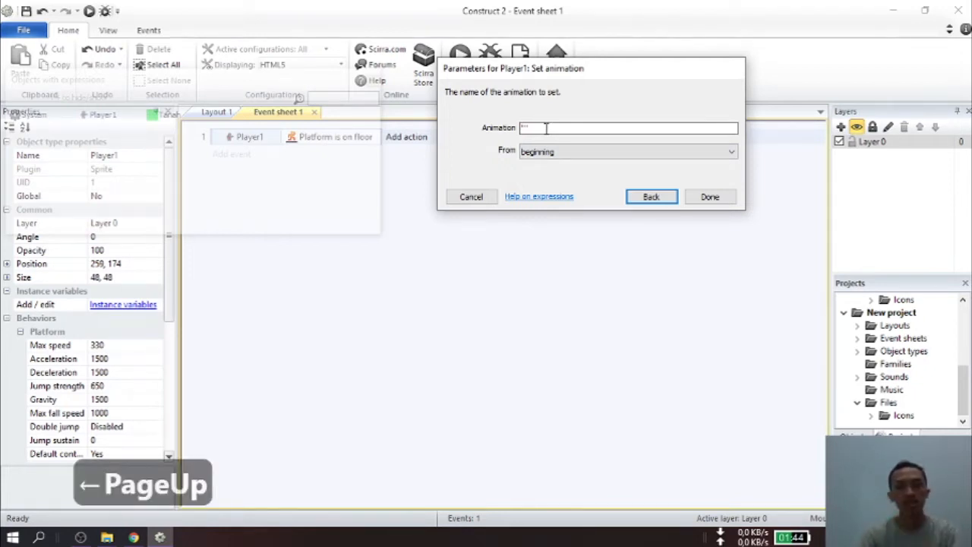
type("Idle")
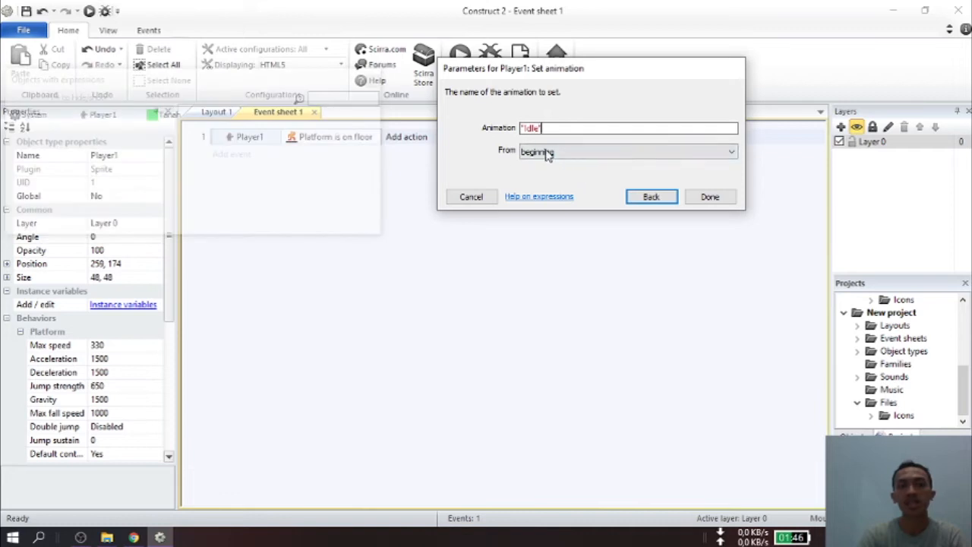
left_click(710, 198)
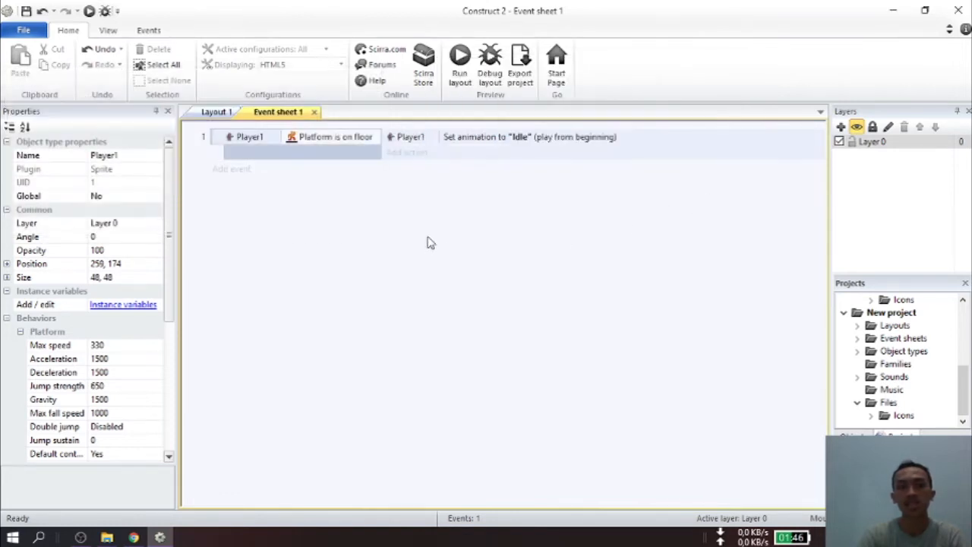
Step: Check the names of Player1's Idle and Run animations in Layout 1 and return to Event sheet 1
left_click(219, 113)
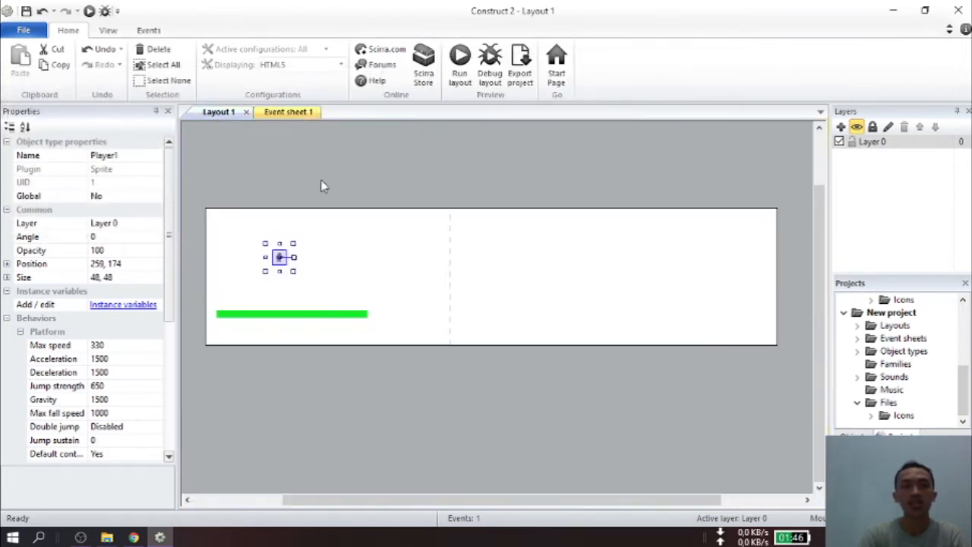
double_click(279, 262)
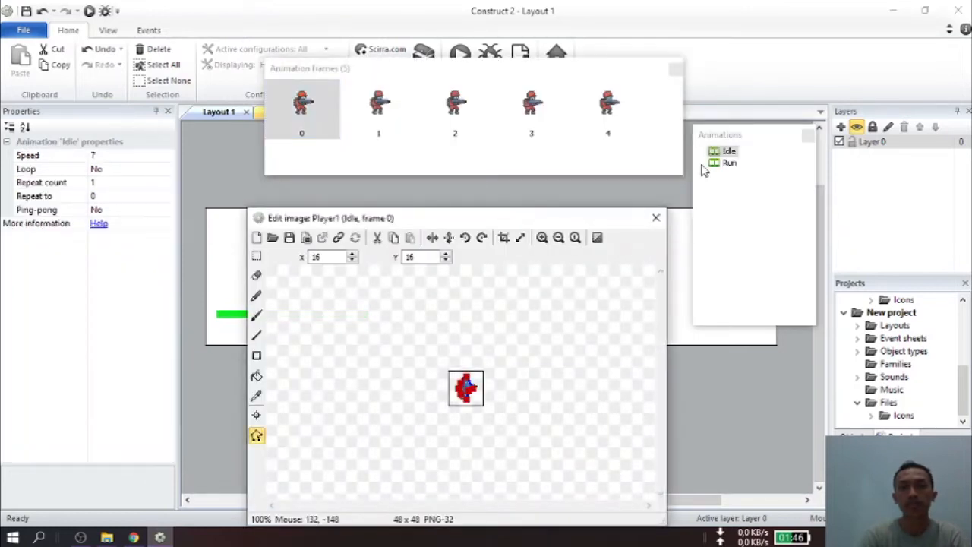
left_click(731, 153)
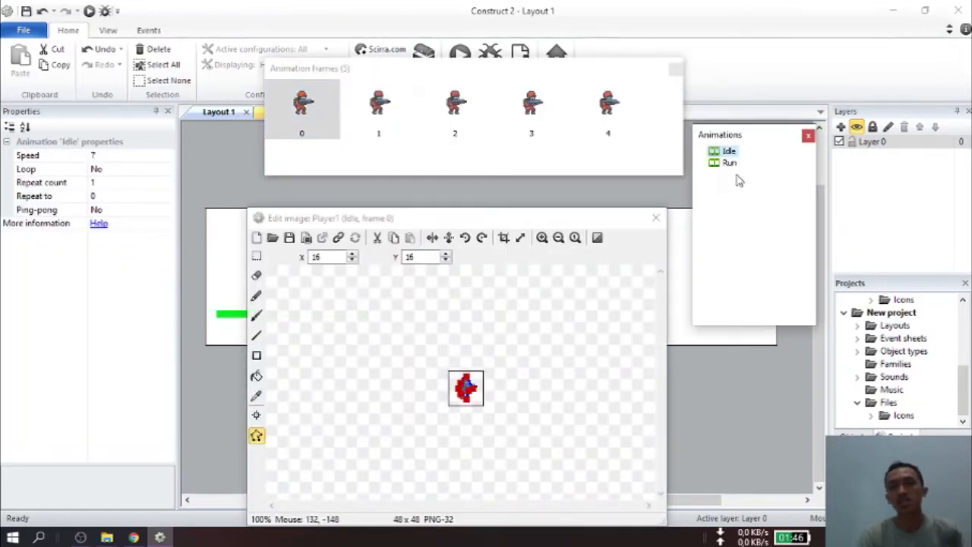
left_click(731, 163)
left_click(729, 151)
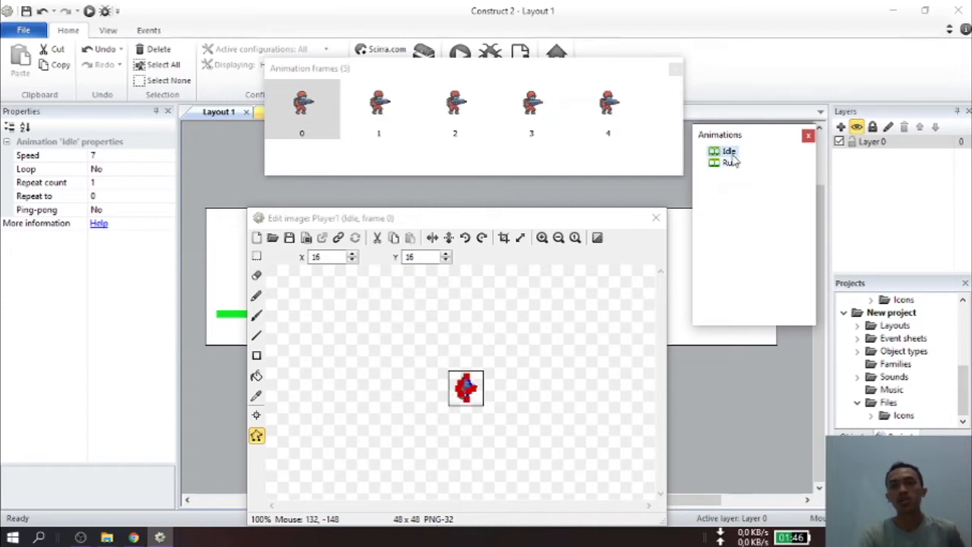
left_click(675, 69)
left_click(286, 112)
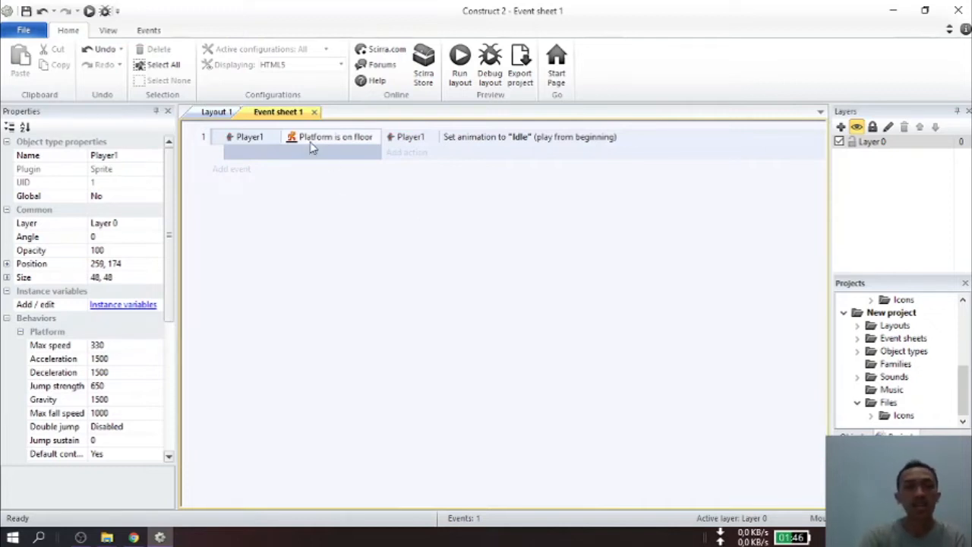
Step: Add Player1's Platform condition "Is moving" to the "Is on floor" event and invert the new condition
left_click(260, 144)
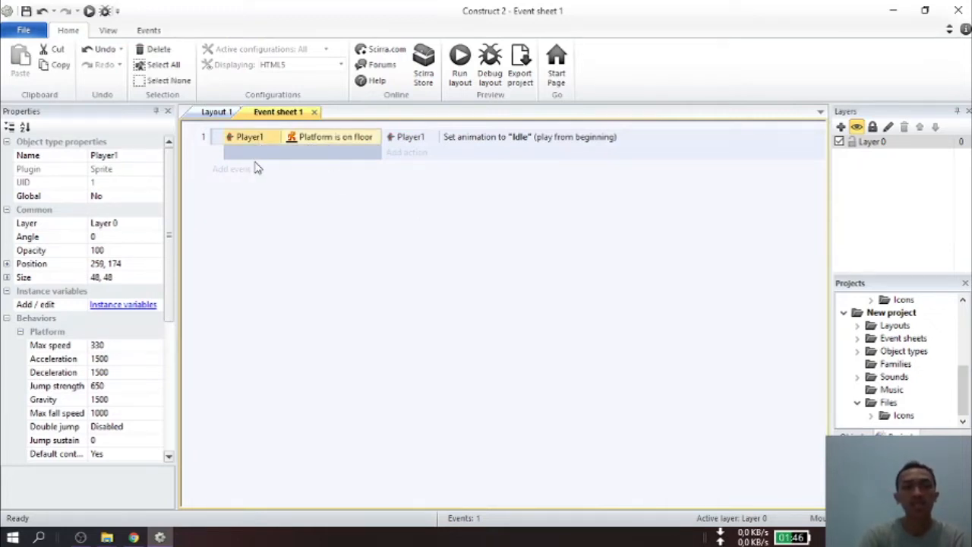
right_click(260, 143)
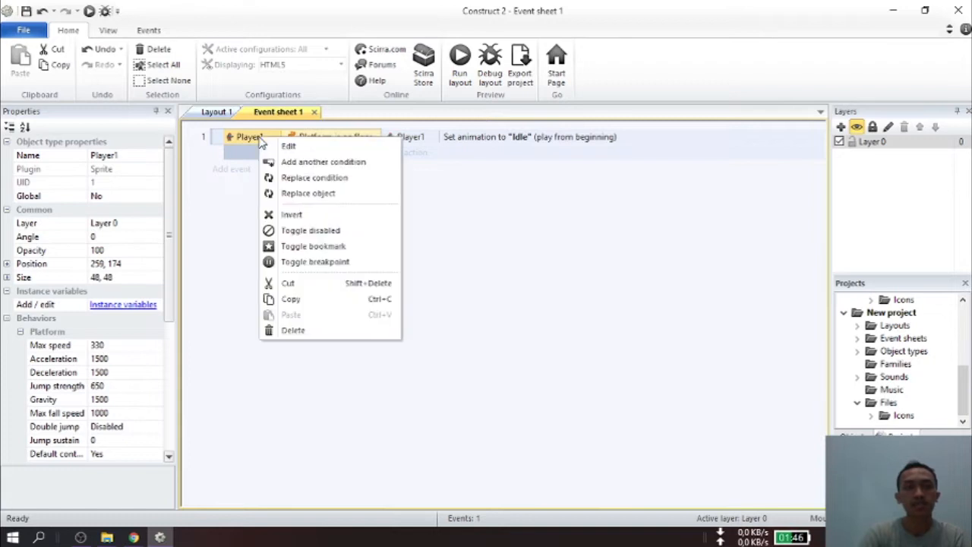
left_click(311, 162)
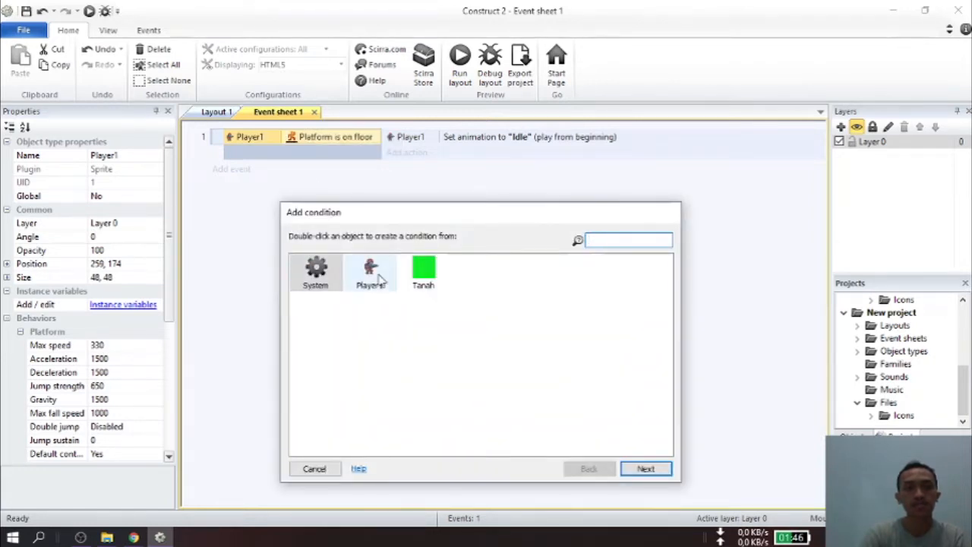
double_click(373, 274)
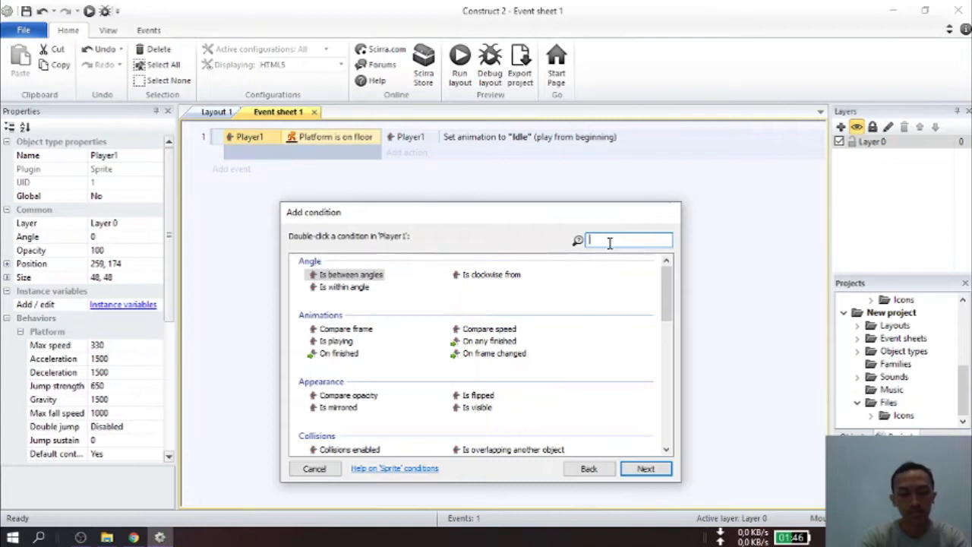
type("movi")
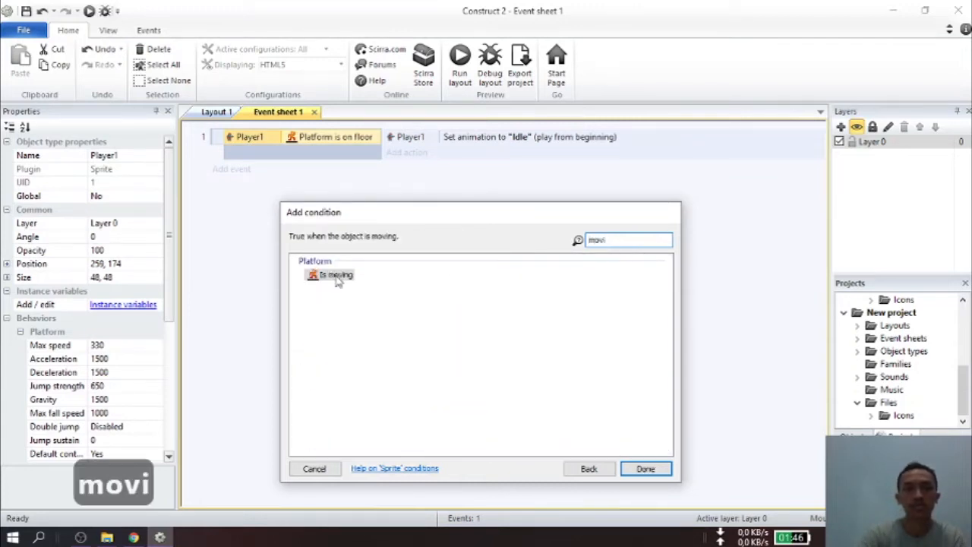
left_click(338, 278)
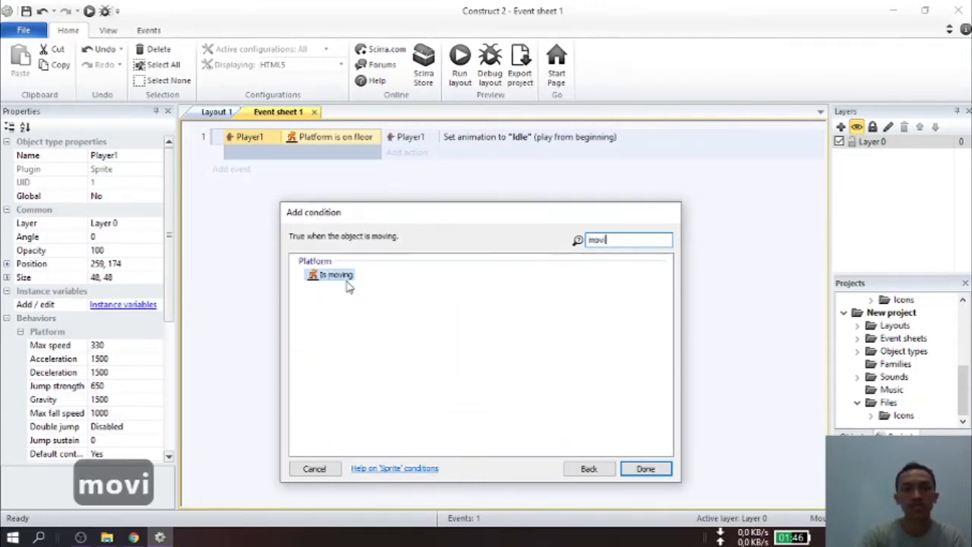
double_click(338, 278)
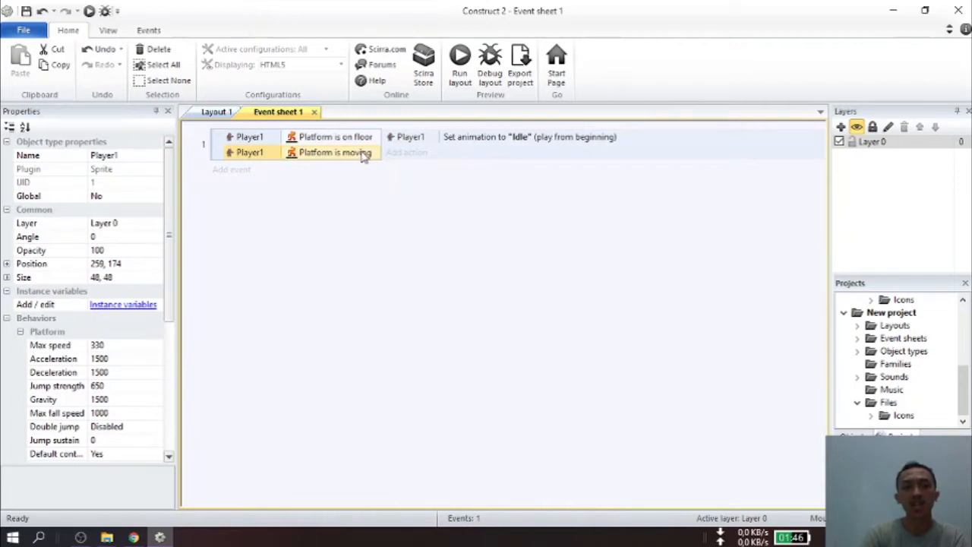
right_click(292, 154)
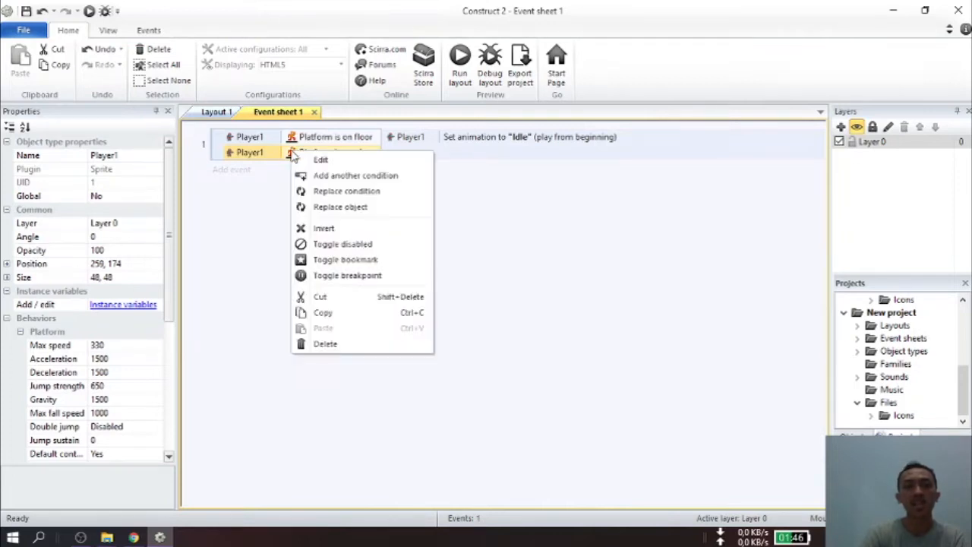
left_click(341, 231)
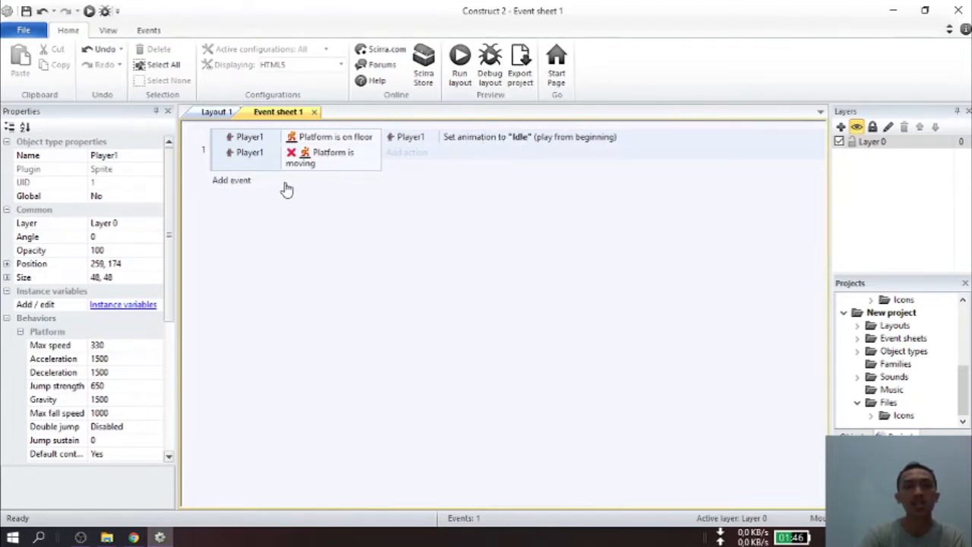
Step: Add a Player1 "Is jumping" platform condition to the event that sets the Idle animation
right_click(253, 156)
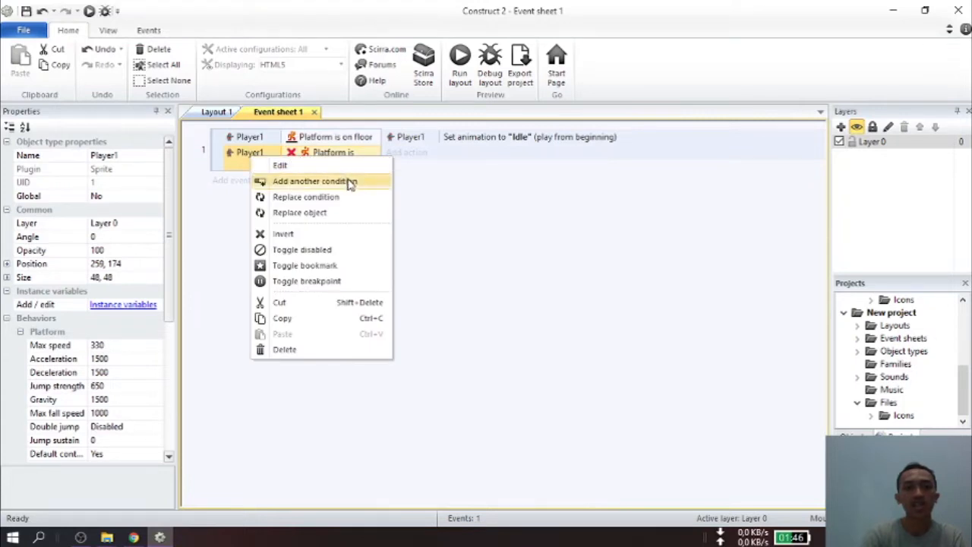
left_click(351, 184)
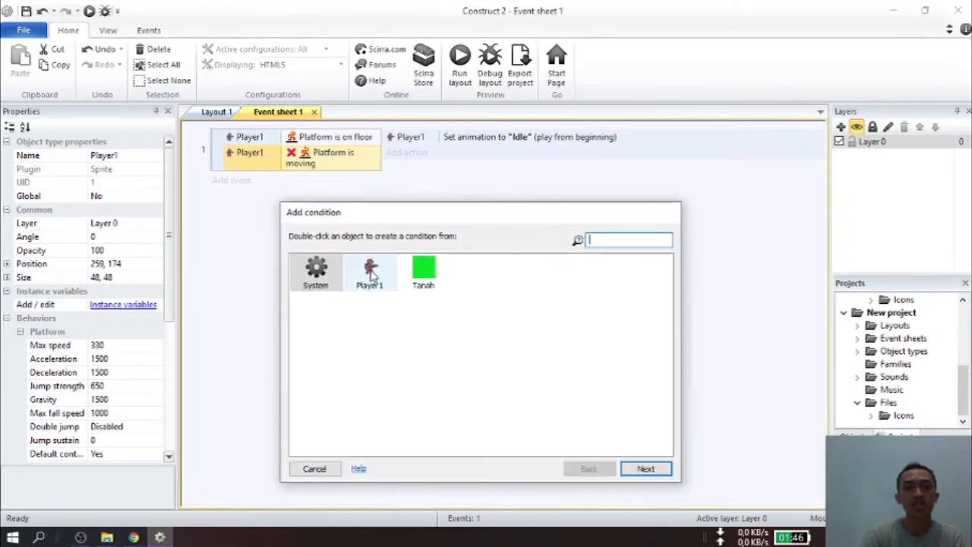
left_click(371, 275)
double_click(372, 275)
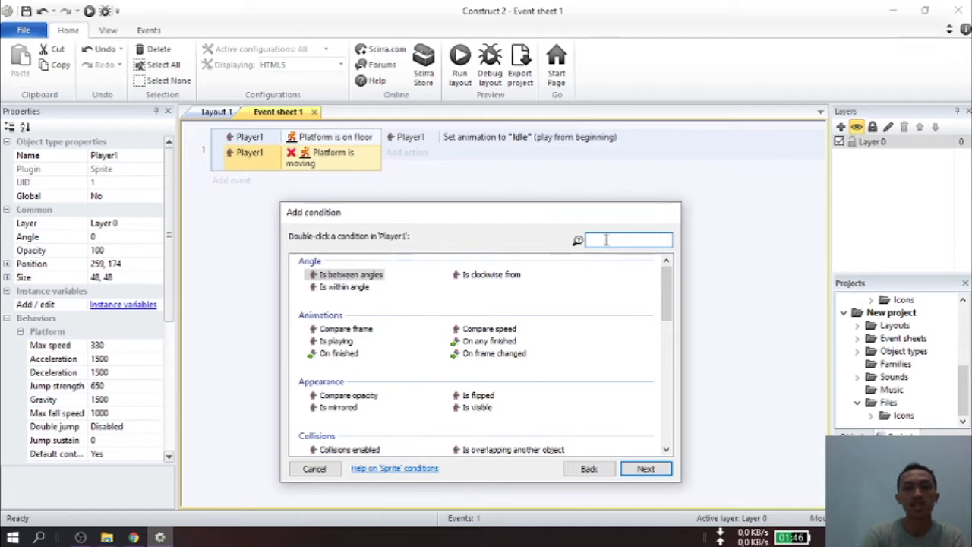
type("jum")
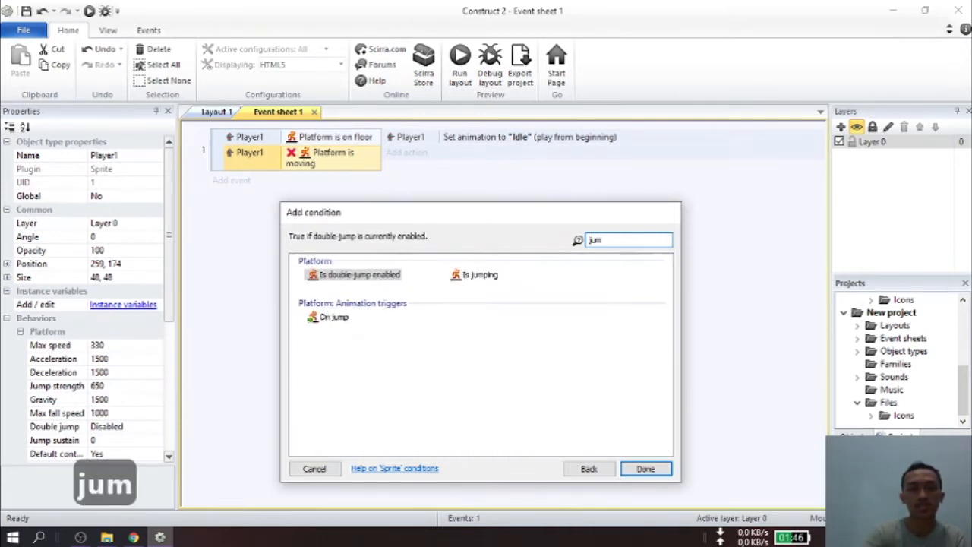
left_click(482, 276)
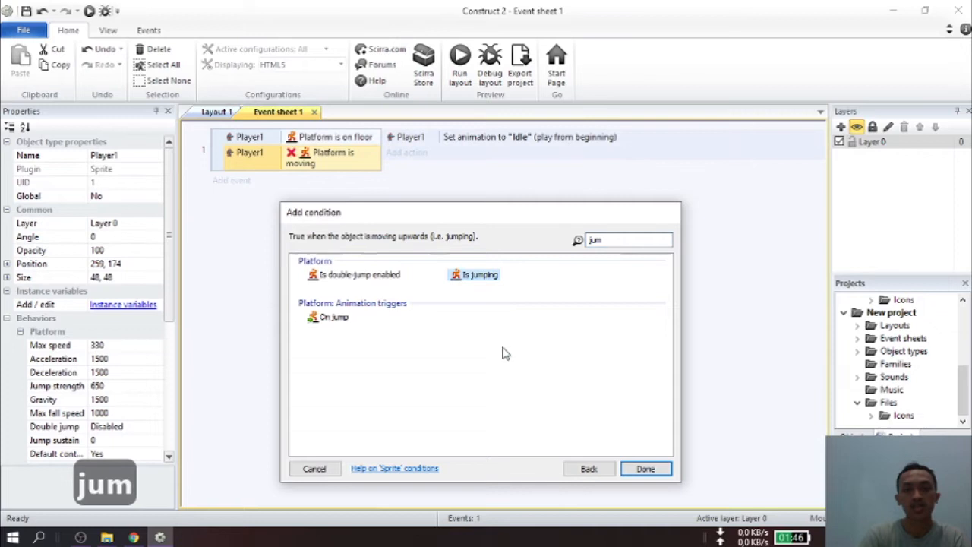
left_click(643, 468)
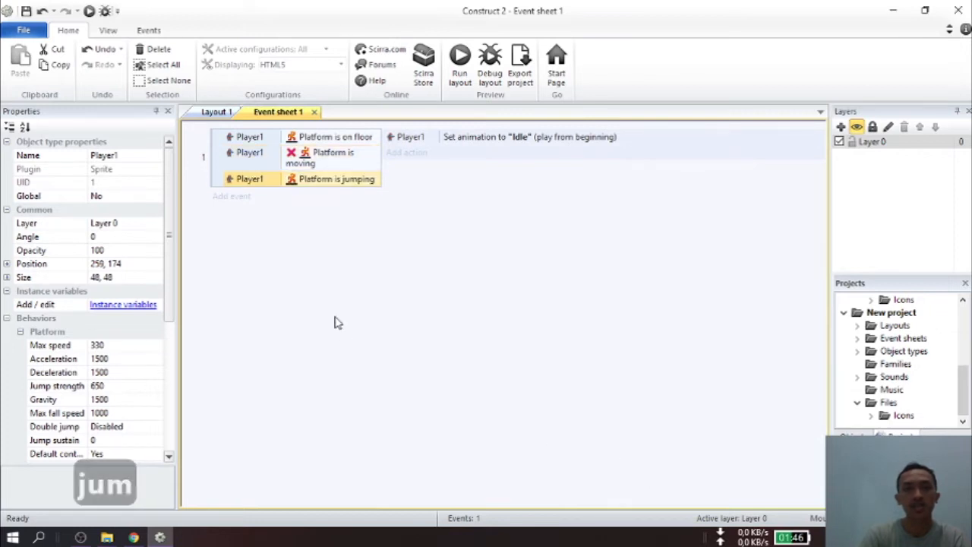
Step: Invert the "Platform is jumping" condition in the Idle event
left_click(332, 181)
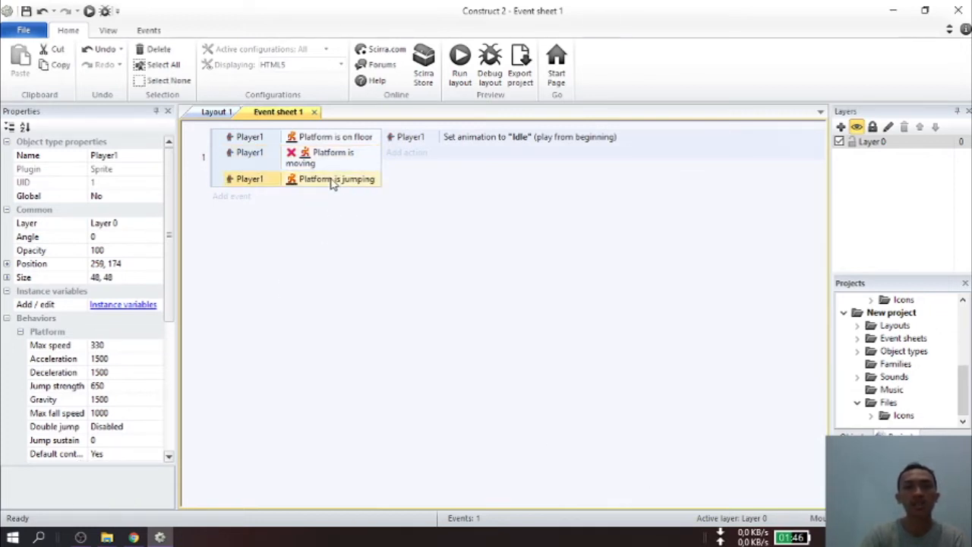
right_click(332, 182)
left_click(338, 255)
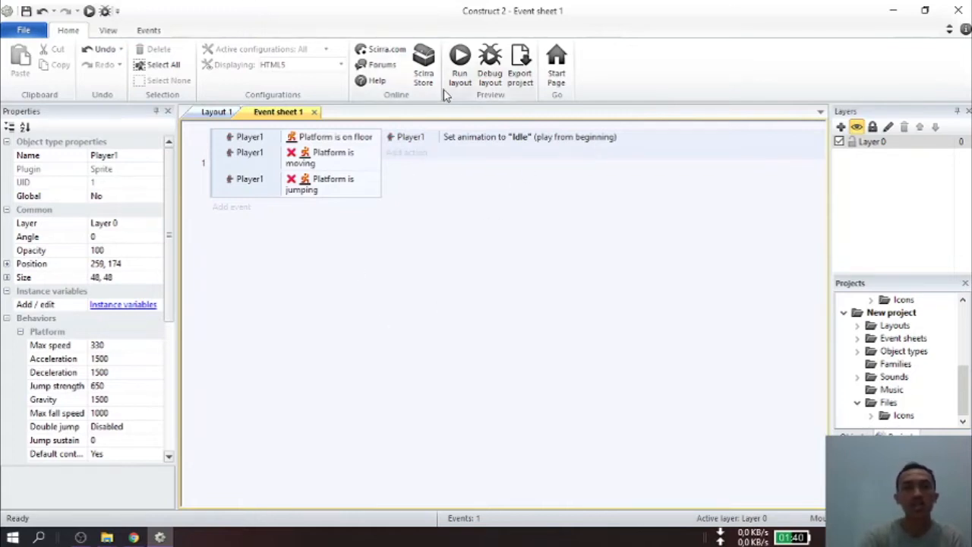
Step: Run the layout preview, test the player's idle stance while walking both ways and jumping, and return to the Construct 2 event sheet
left_click(460, 73)
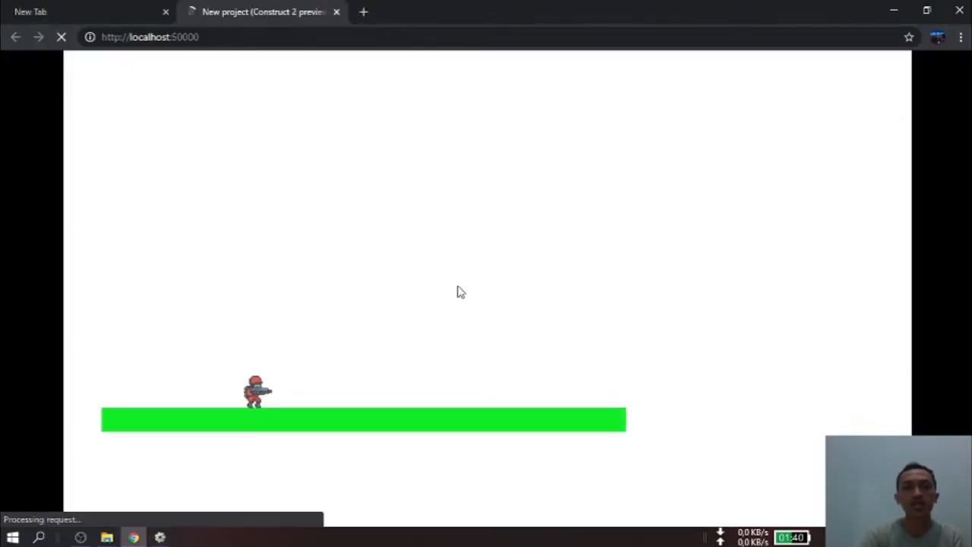
key("Up")
key("Right")
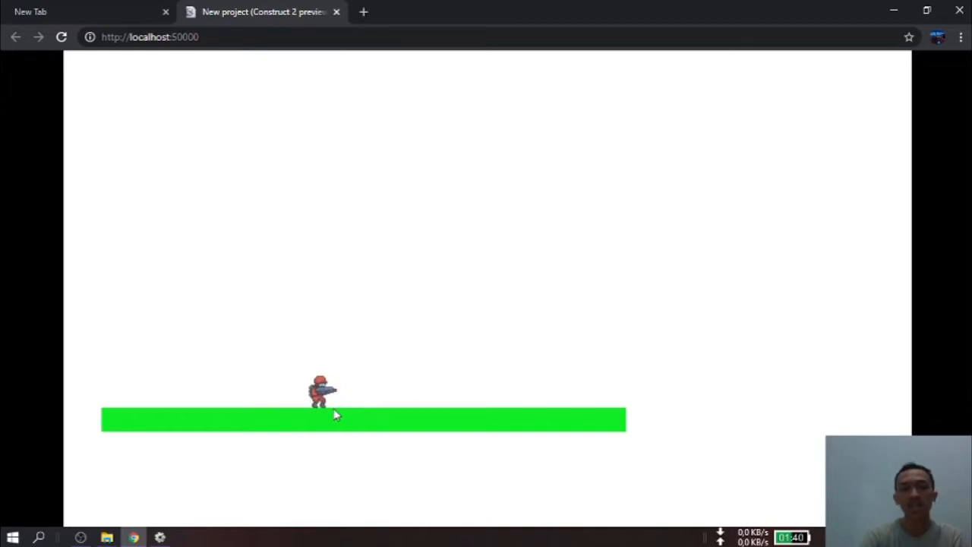
key("Right")
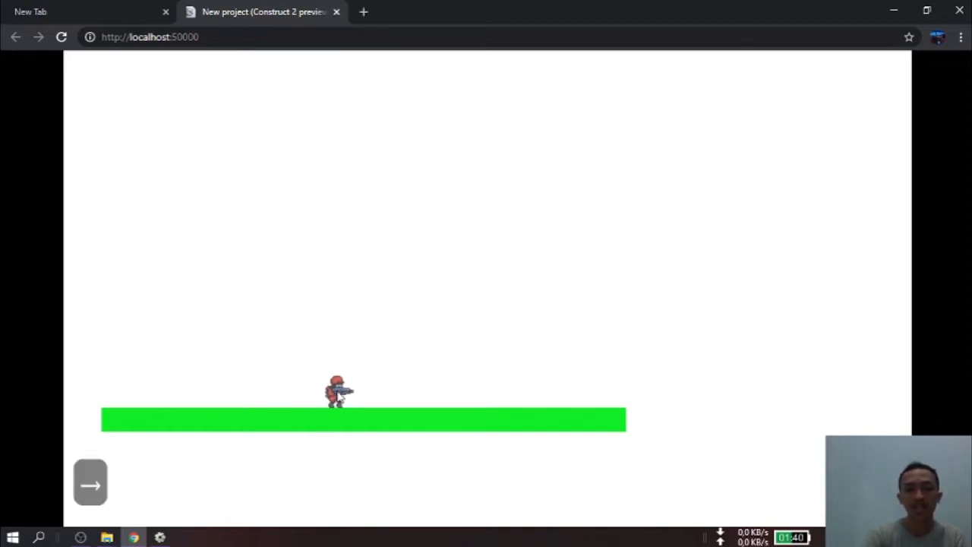
key("Left")
key("Left")
key("Left")
key("Left")
key("Left")
key("Left")
key("Up")
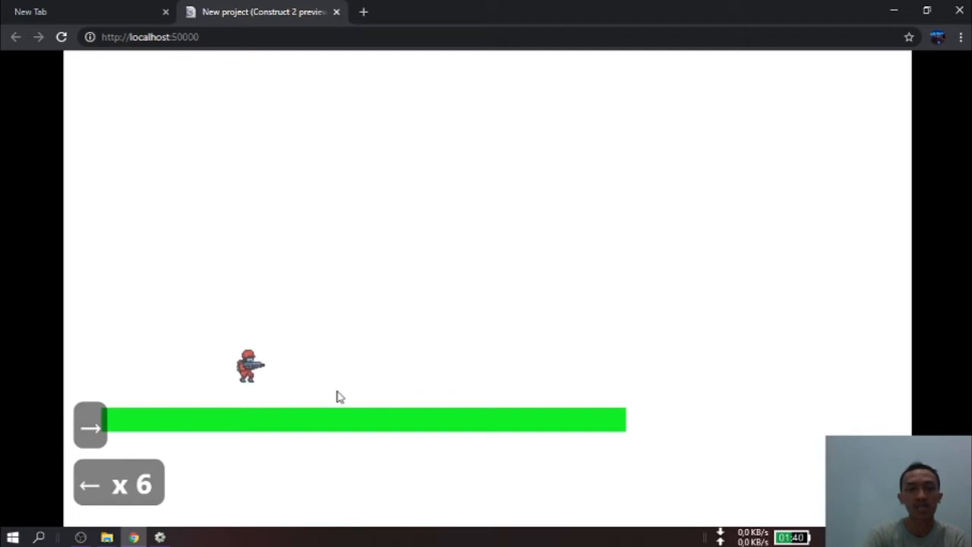
key("Right")
key("Right")
key("Right")
key("Right")
key("Right")
key("Right")
key("Right")
key("Right")
key("Right")
key("Right")
key("Right")
key("Left")
key("Left")
key("Left")
key("Left")
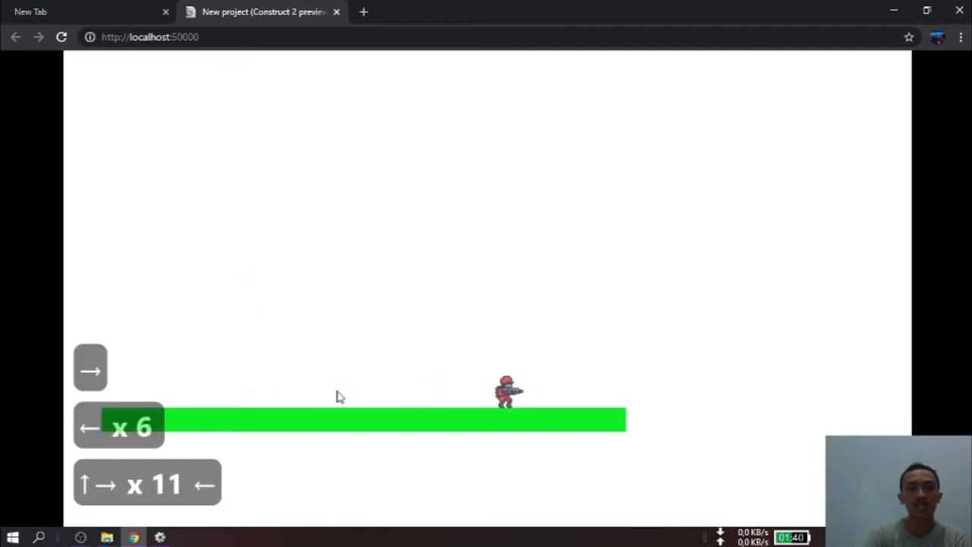
key("Left")
key("Left")
key("Left")
key("Left")
key("Left")
key("Right")
key("Right")
key("Right")
key("Right")
key("Right")
key("Left")
key("Left")
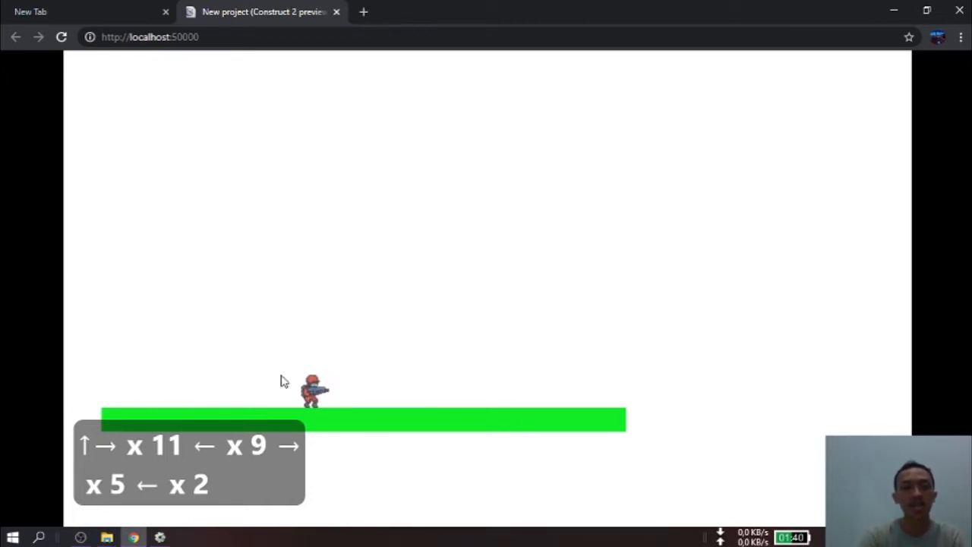
left_click(159, 537)
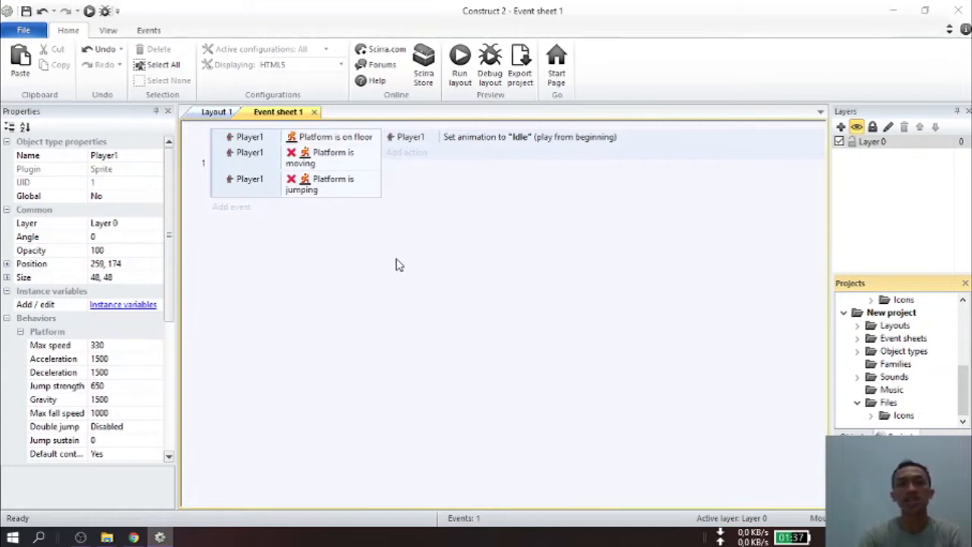
Step: Duplicate the whole Idle event, with its conditions and action, directly below the original
left_click(221, 158)
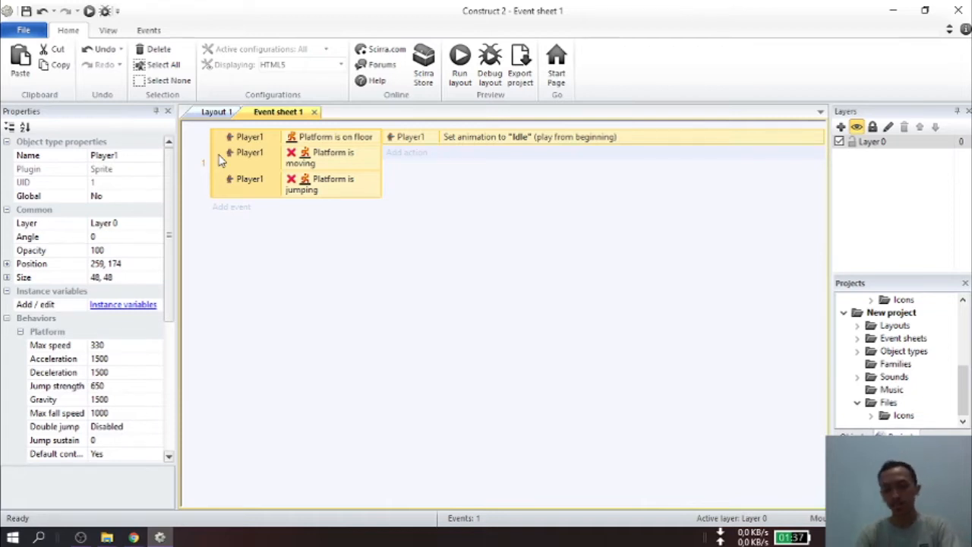
key("ctrl+c")
key("ctrl+v")
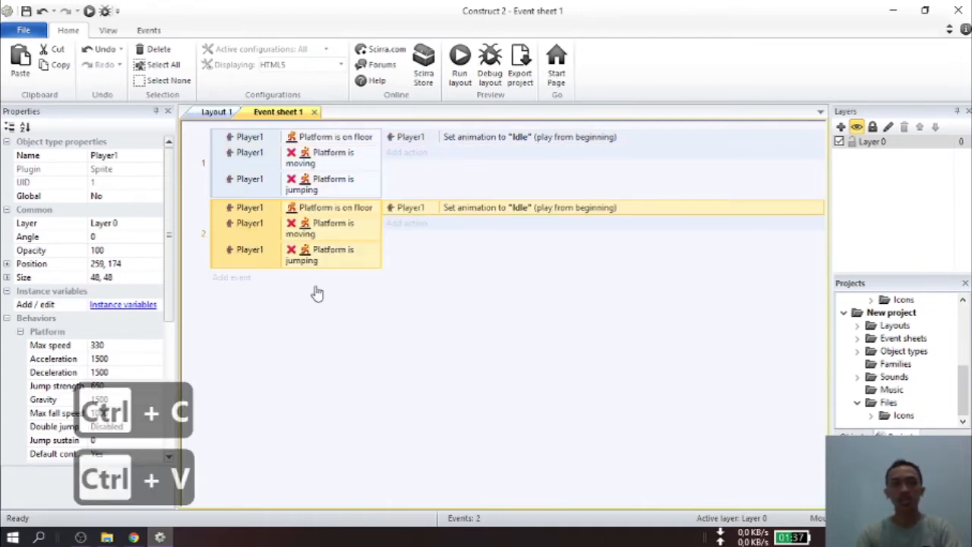
left_click(360, 384)
Step: Remove the inversion from the "Platform is moving" condition in the second event
left_click(262, 234)
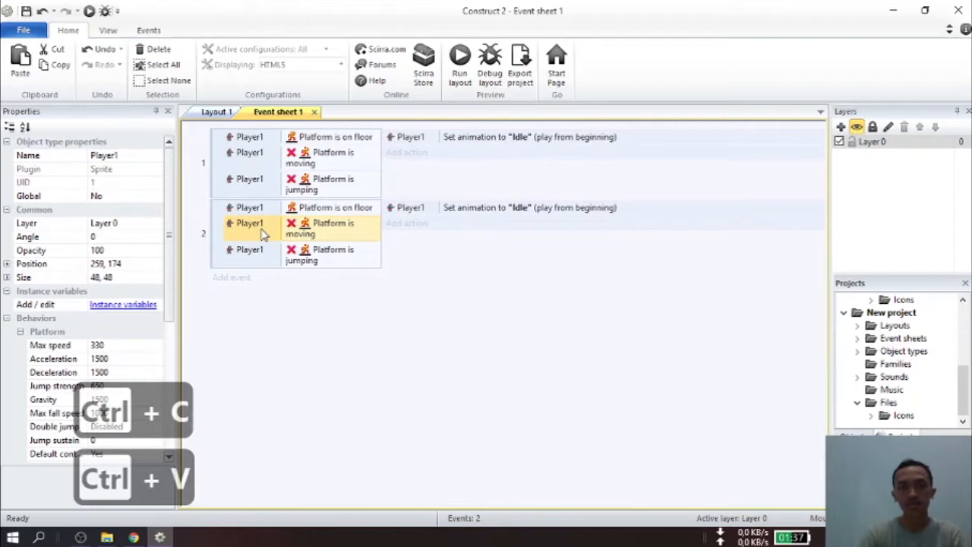
left_click(322, 211)
left_click(331, 236)
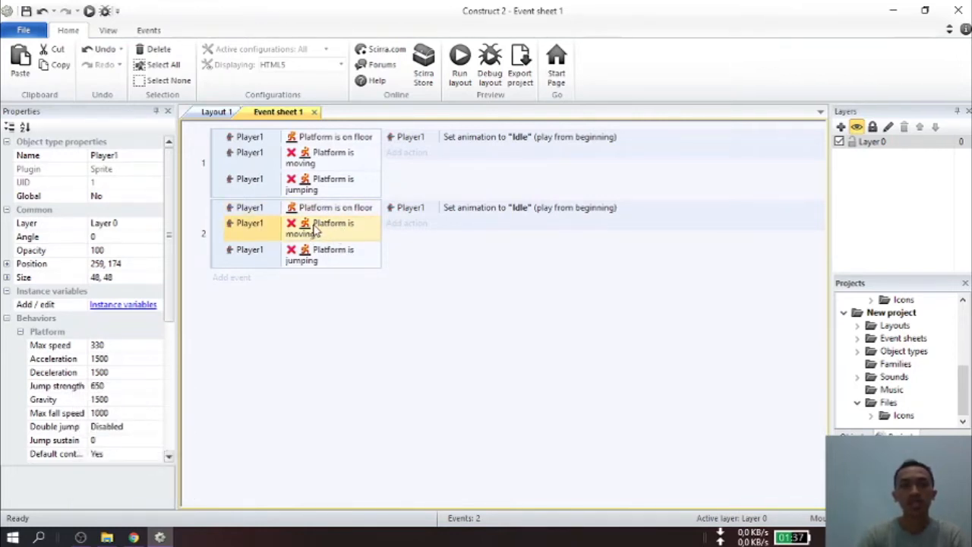
right_click(316, 230)
left_click(349, 298)
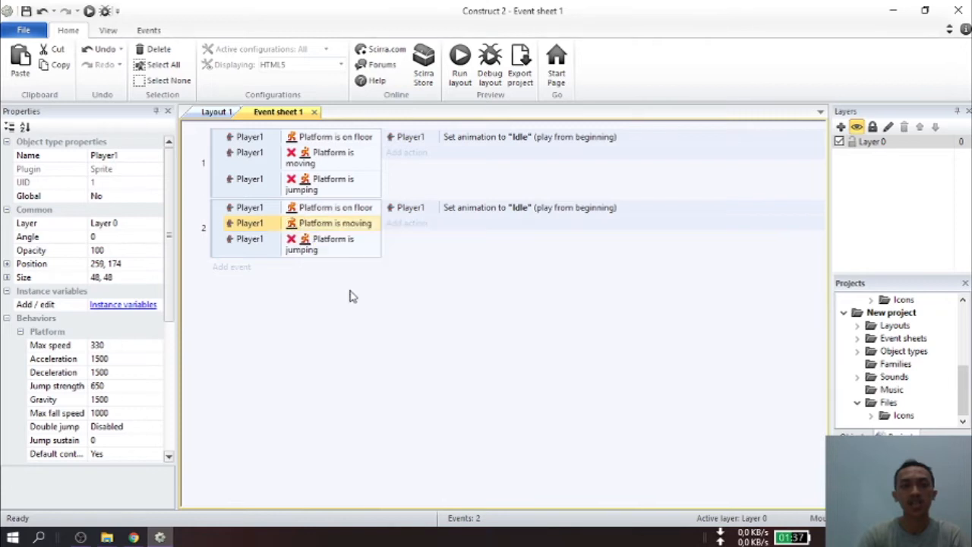
Step: Change the second event's Set animation action to play "Run" from the beginning
left_click(510, 215)
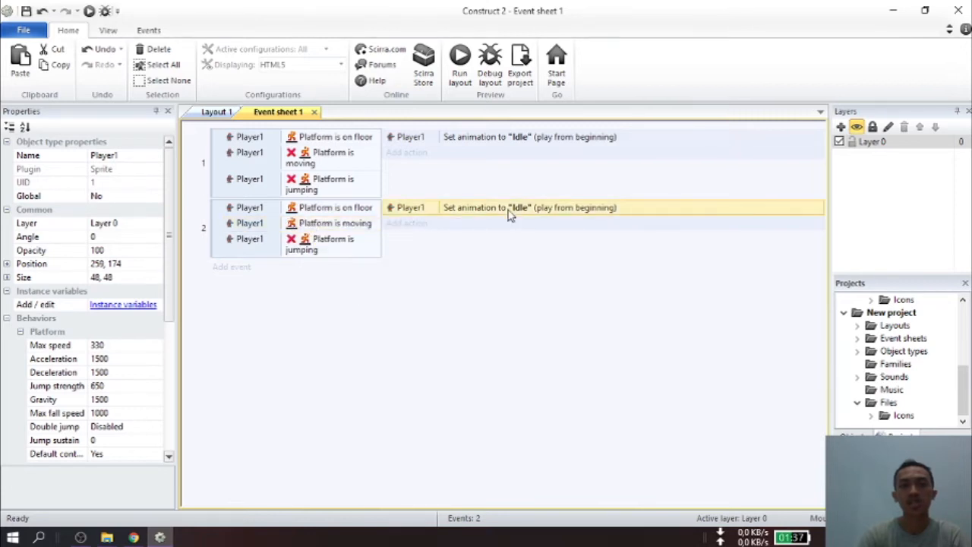
double_click(510, 214)
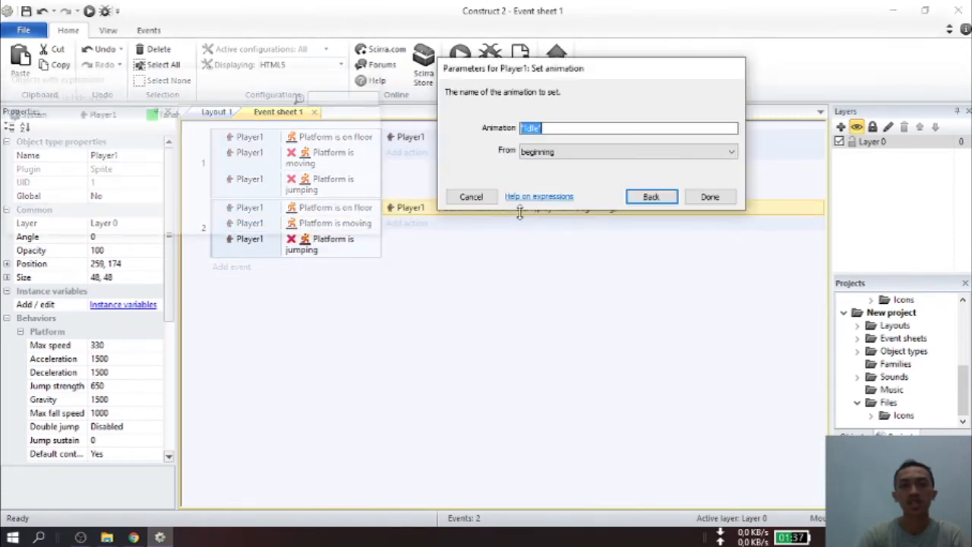
left_click(559, 130)
key("BackSpace")
key("BackSpace")
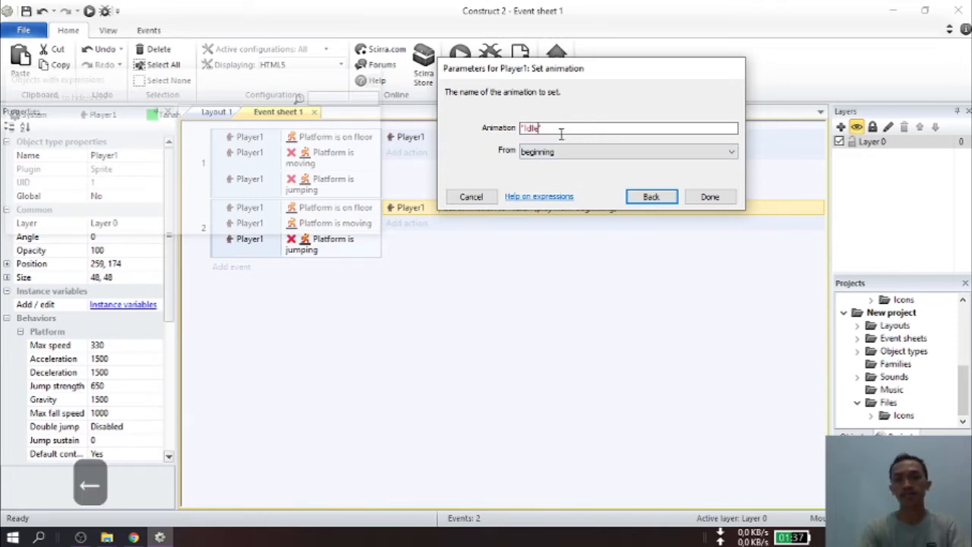
key("BackSpace")
key("BackSpace")
type("Run")
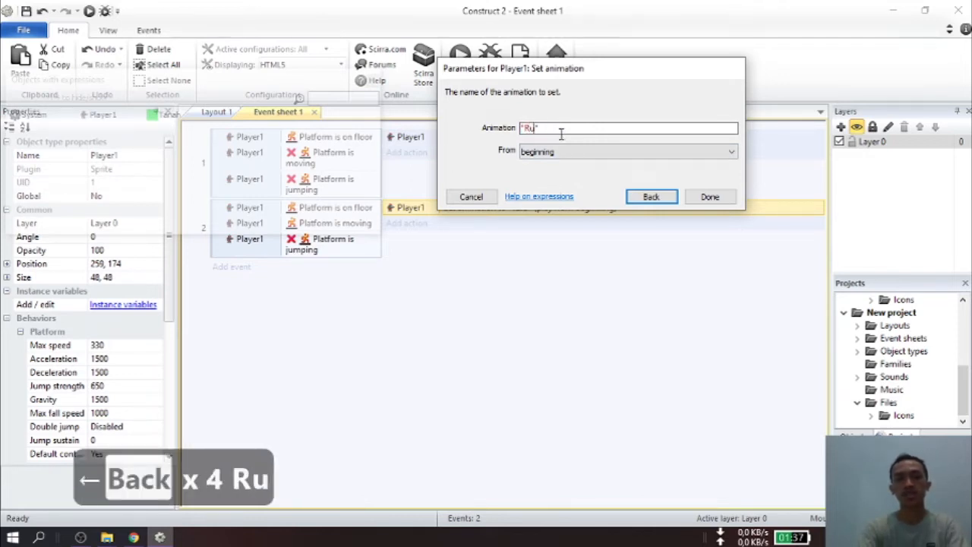
left_click(709, 198)
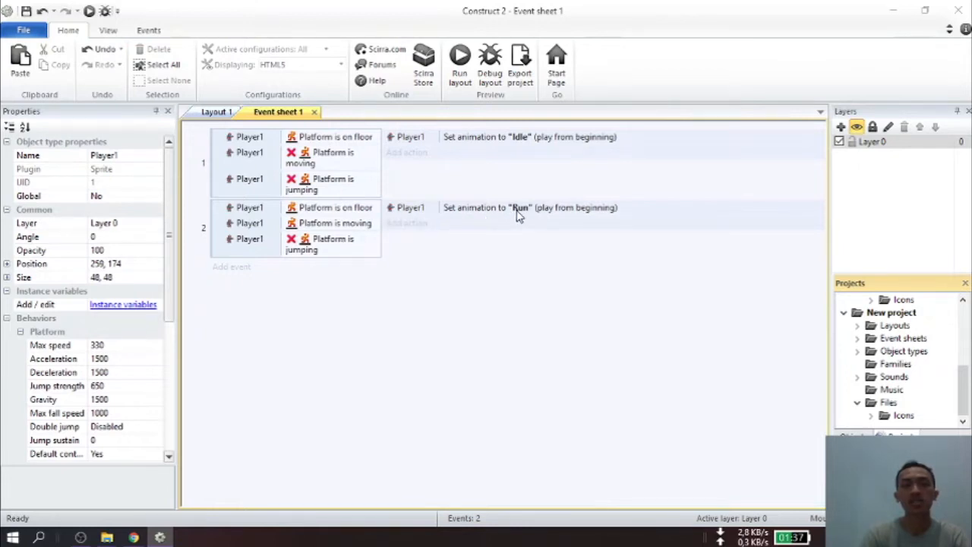
Step: Preview the layout again to test the Run animation while moving and jumping in both directions, and return to the Construct 2 event sheet
left_click(459, 62)
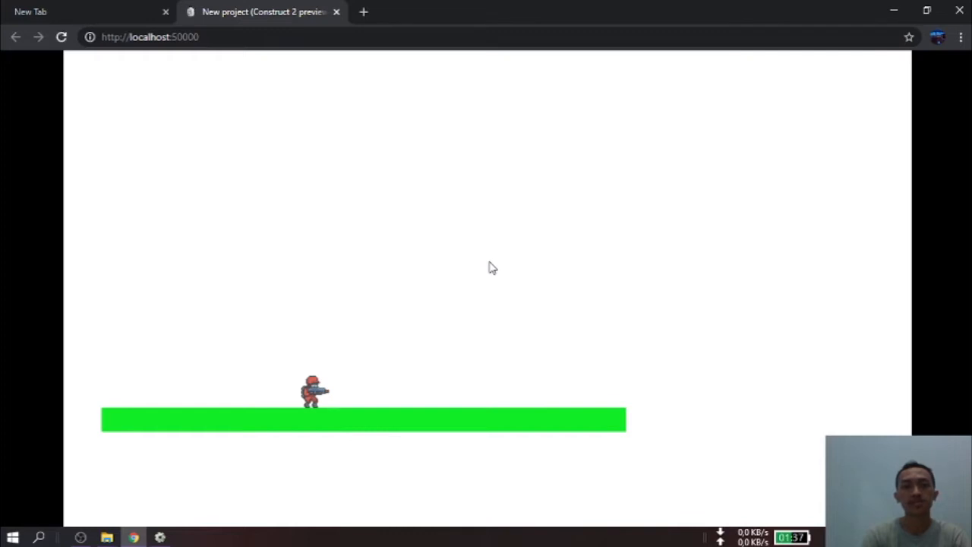
key("Up")
key("Right")
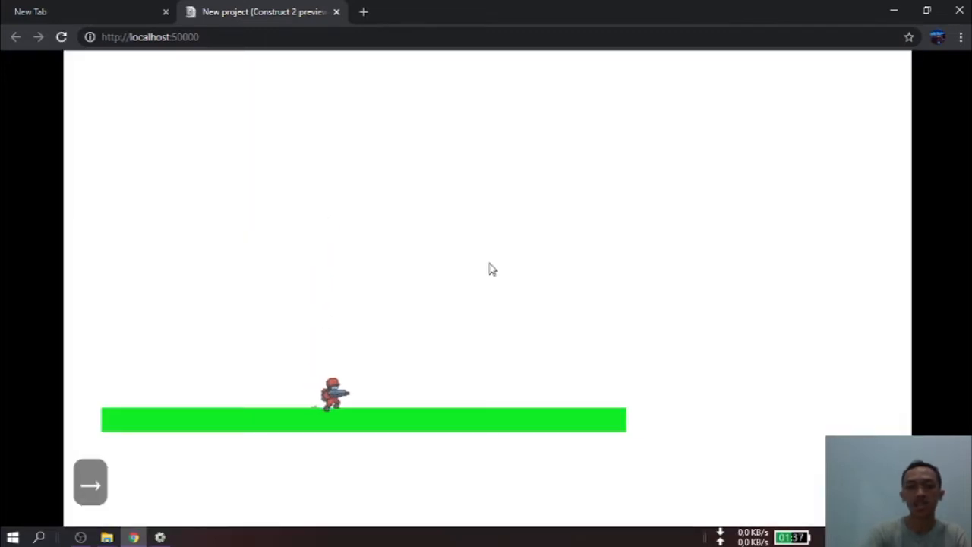
key("Left")
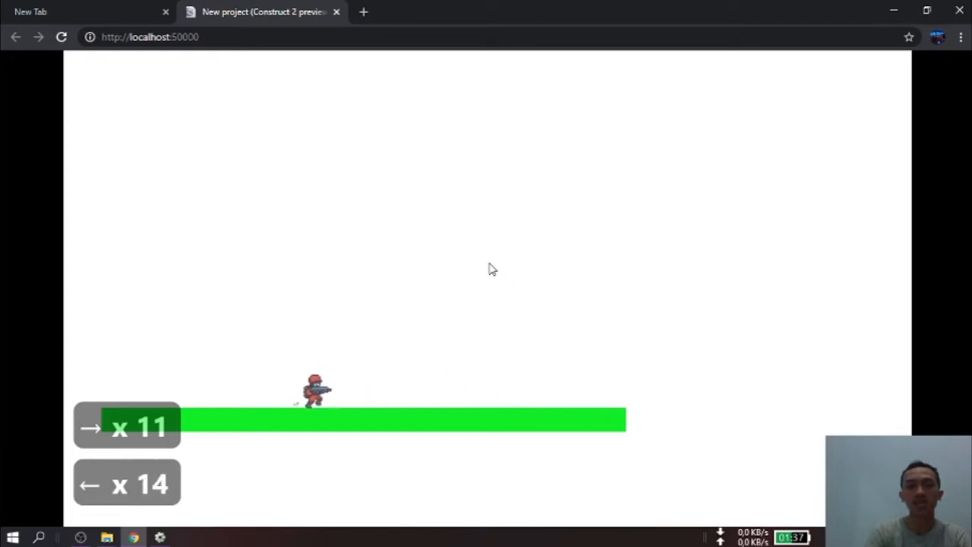
key("Right")
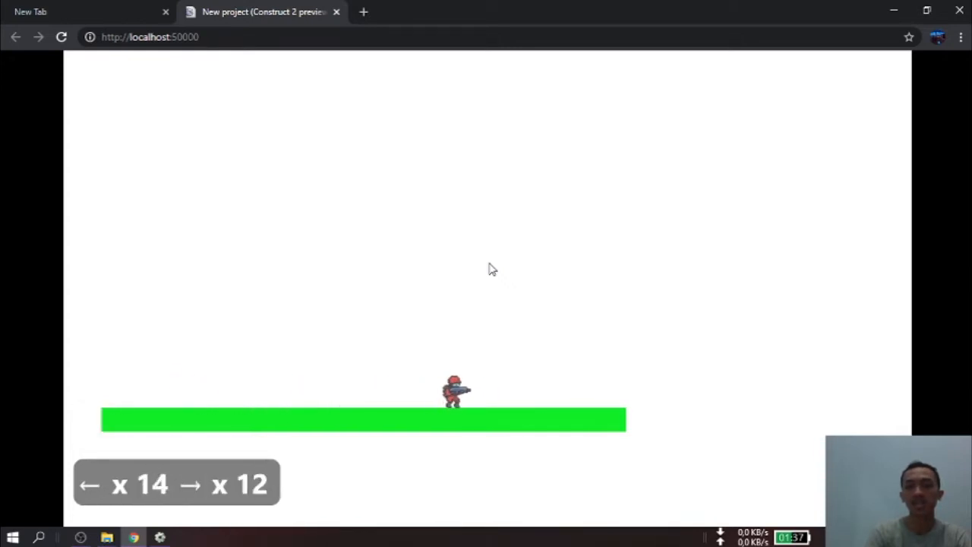
key("Up")
key("Right")
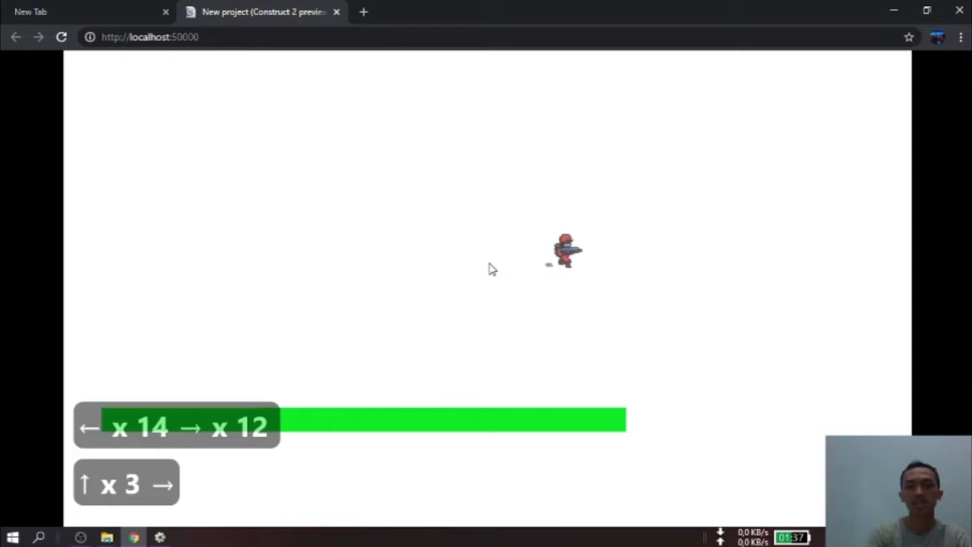
key("Up")
key("Left")
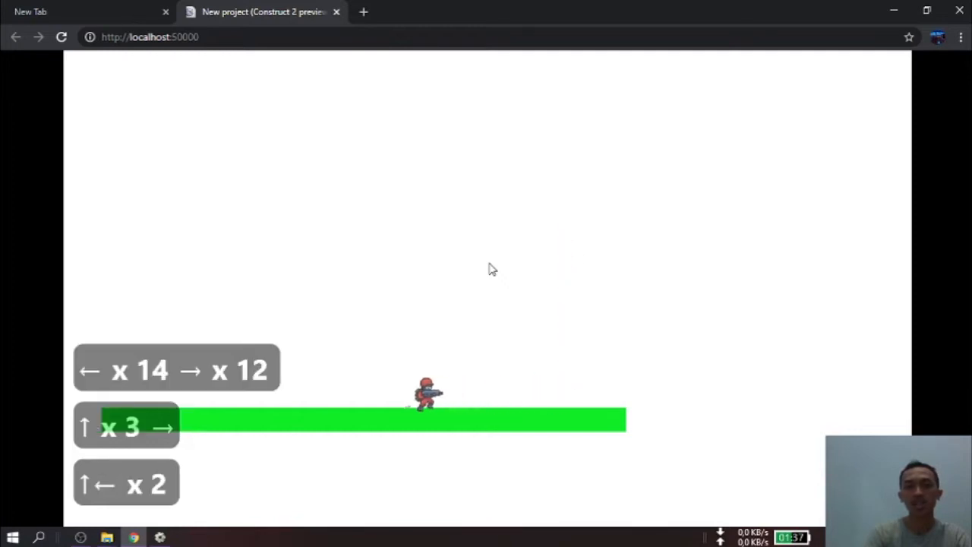
key("Left")
key("Left")
key("Left")
key("Left")
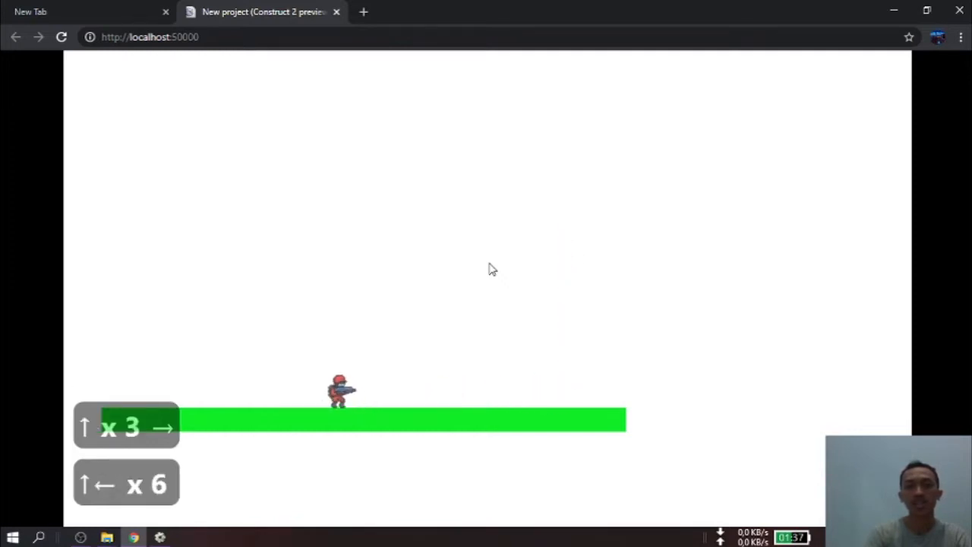
key("Left")
key("Left")
key("Left")
key("Left")
key("Left")
key("Left")
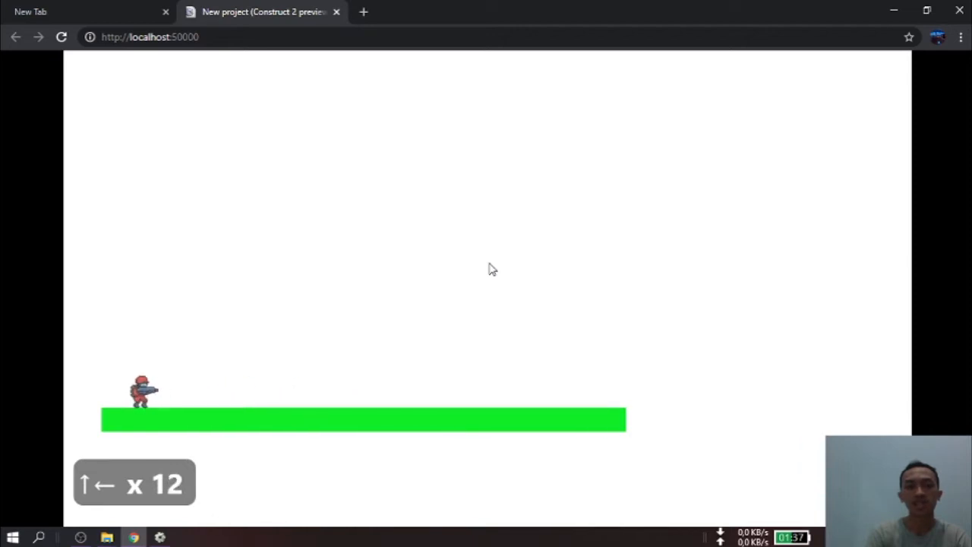
key("Right")
key("Right")
key("Right")
key("Right")
key("Right")
key("Right")
key("Right")
key("Right")
key("Right")
key("Right")
key("Right")
key("Right")
key("Right")
key("Right")
key("Right")
key("Right")
key("Right")
key("Right")
key("Right")
key("Right")
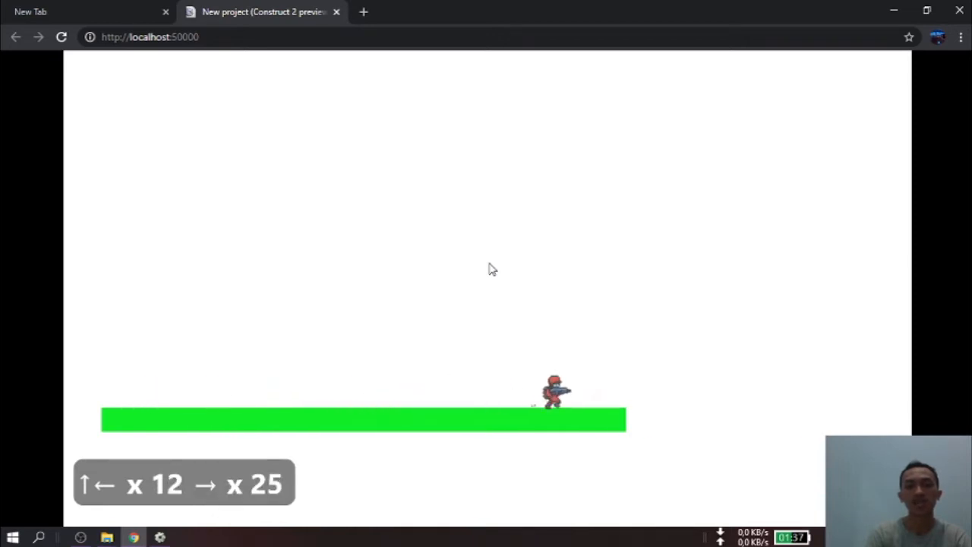
left_click(160, 537)
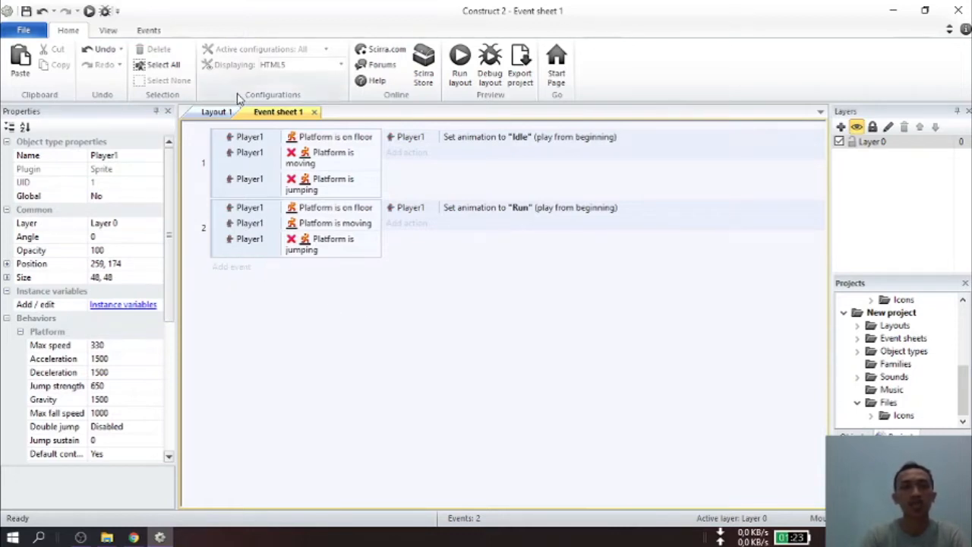
Step: Insert a Keyboard object into the project from Layout 1
left_click(218, 112)
left_click(358, 263)
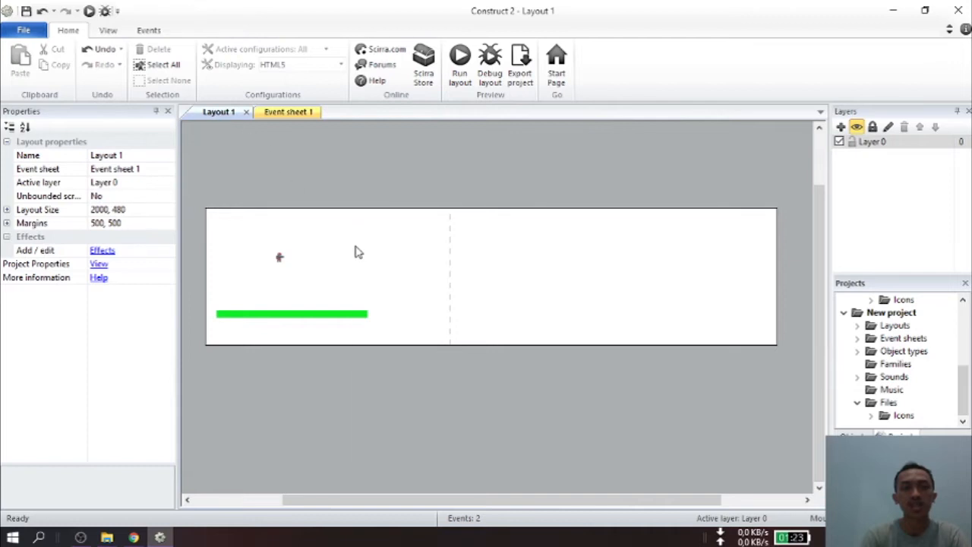
right_click(359, 253)
left_click(402, 257)
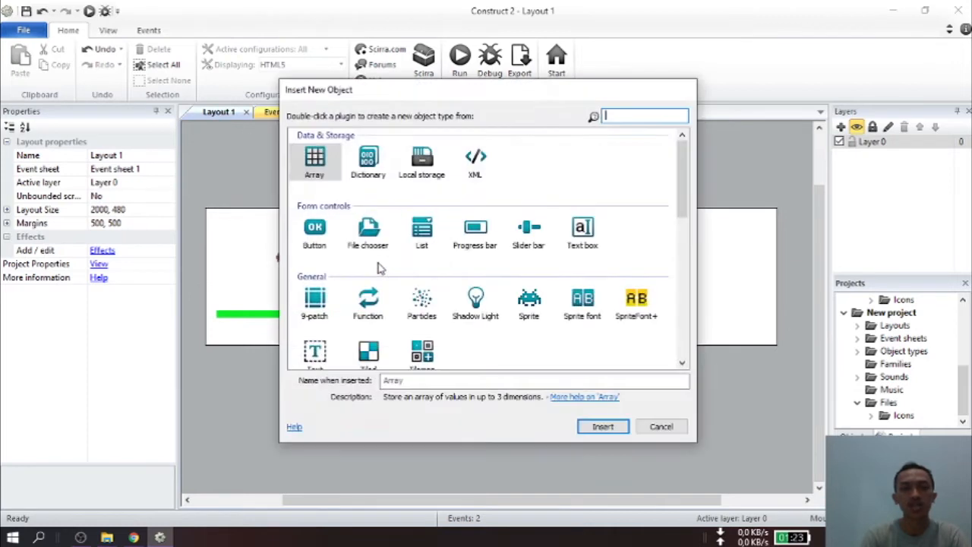
scroll(505, 341, "down", 1)
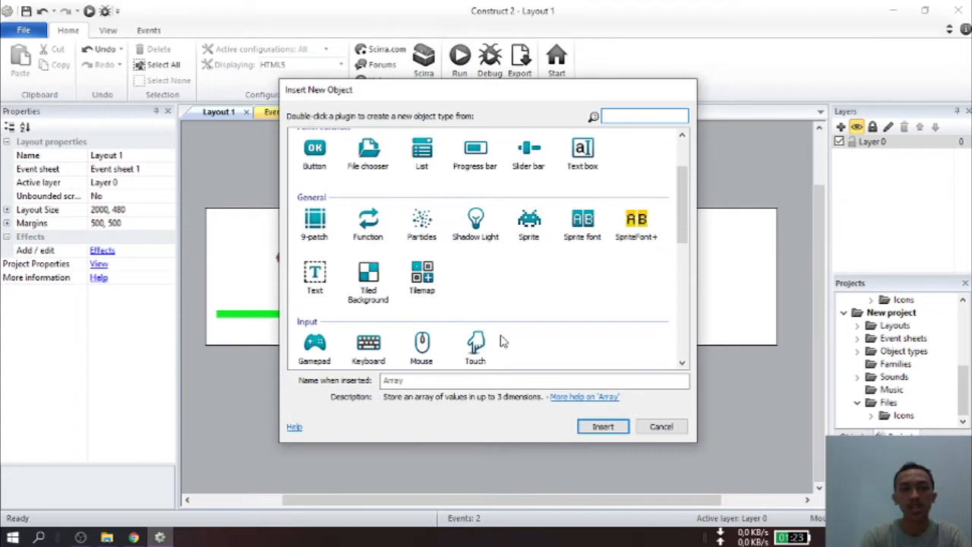
double_click(369, 346)
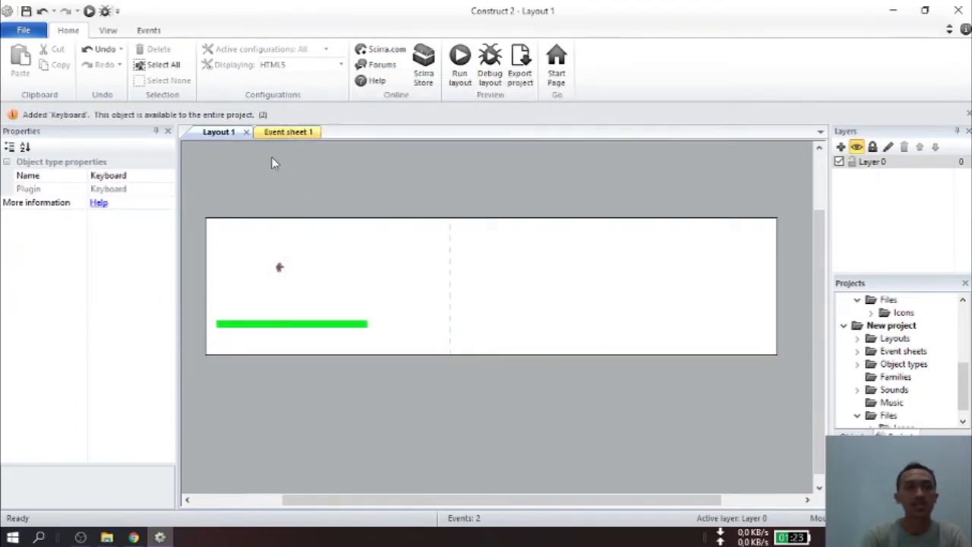
Step: Add a third event to Event sheet 1 with the Keyboard condition "On key pressed" for the Left arrow
left_click(283, 113)
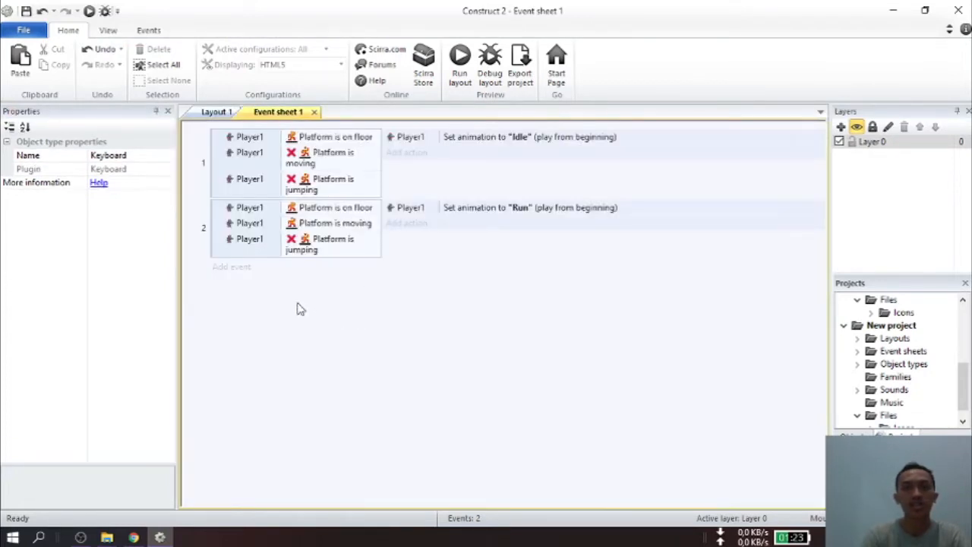
left_click(235, 269)
double_click(371, 273)
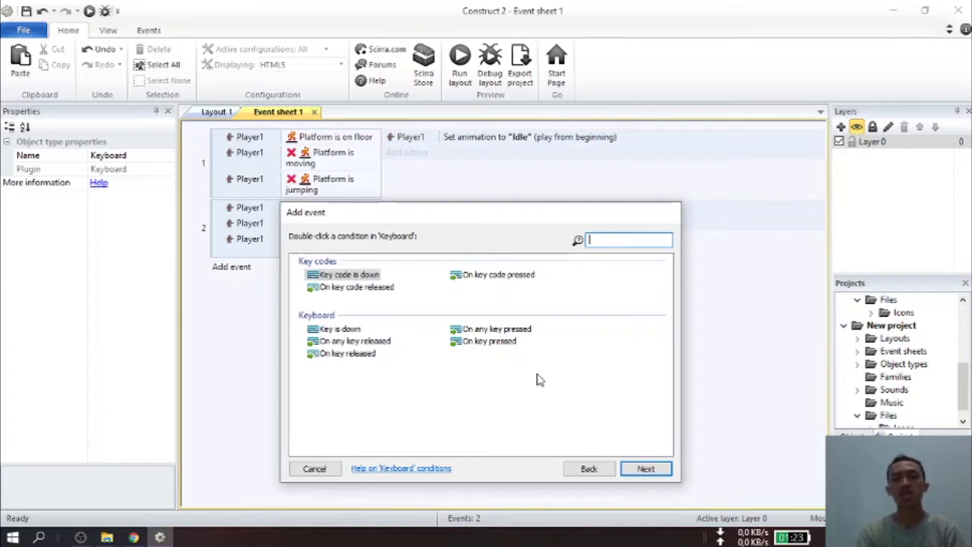
double_click(497, 342)
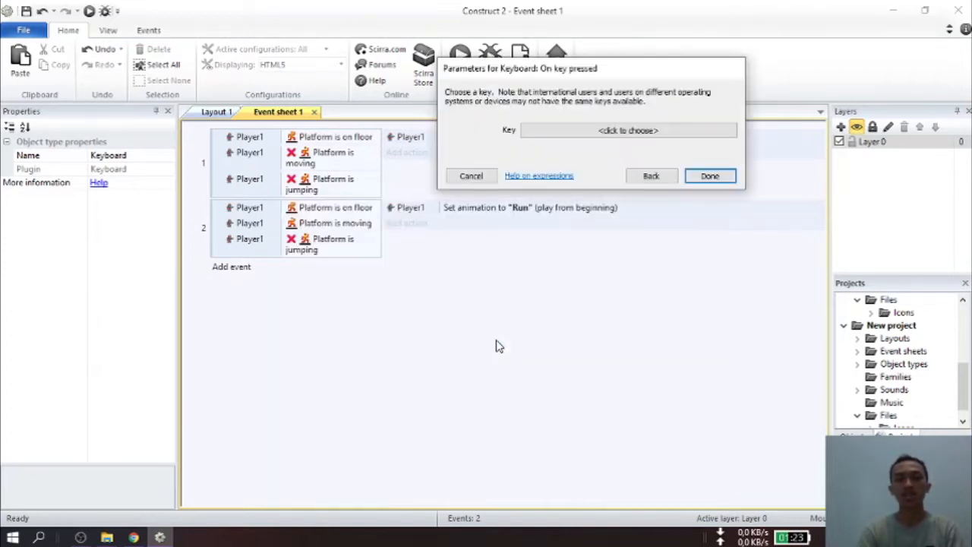
left_click(600, 130)
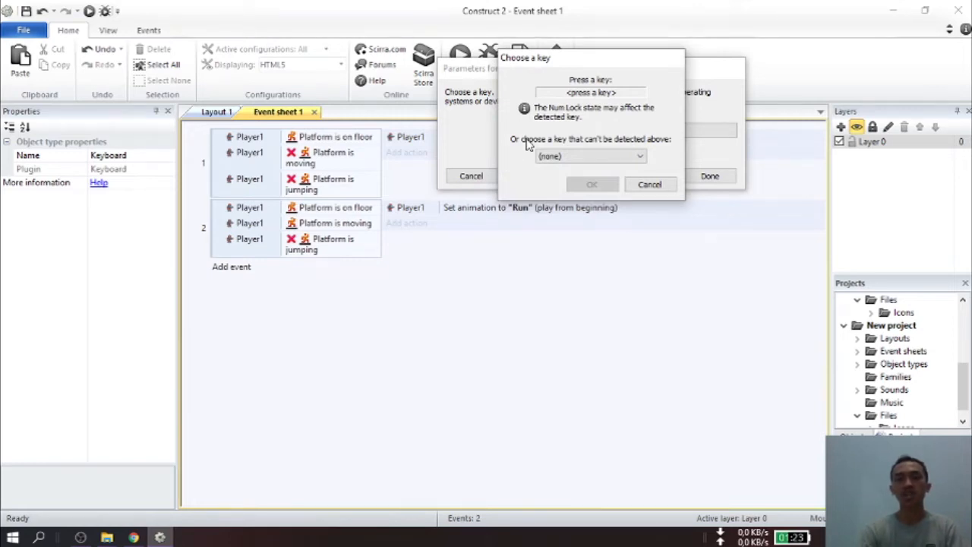
key("Left")
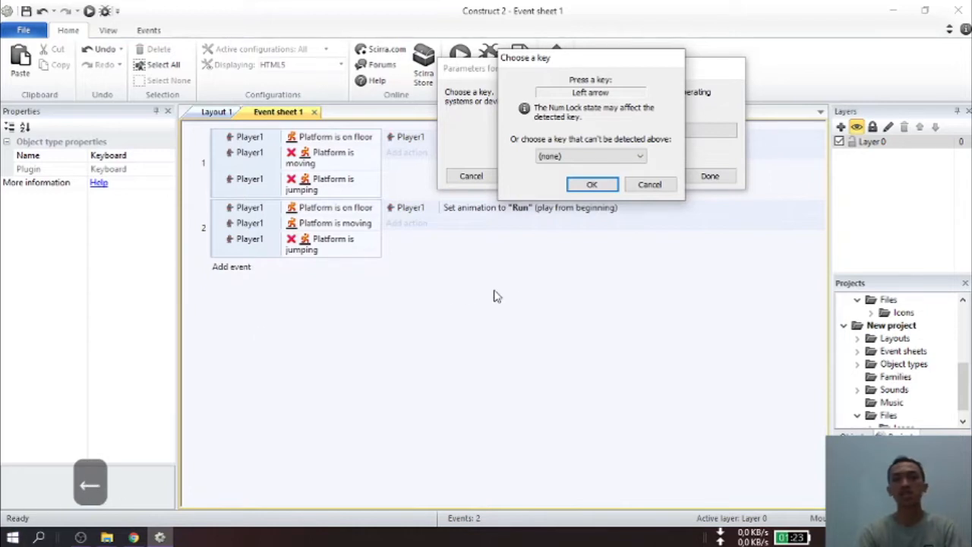
left_click(593, 185)
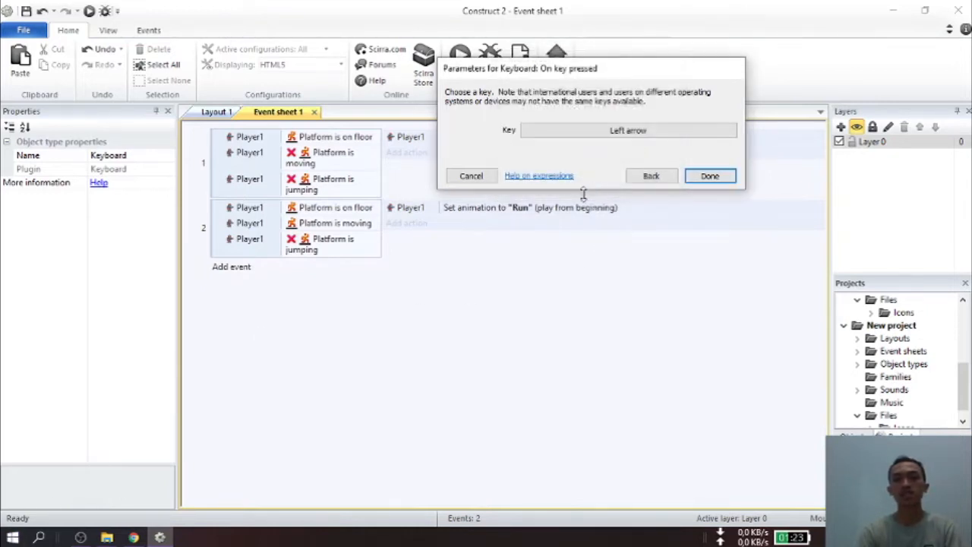
left_click(710, 176)
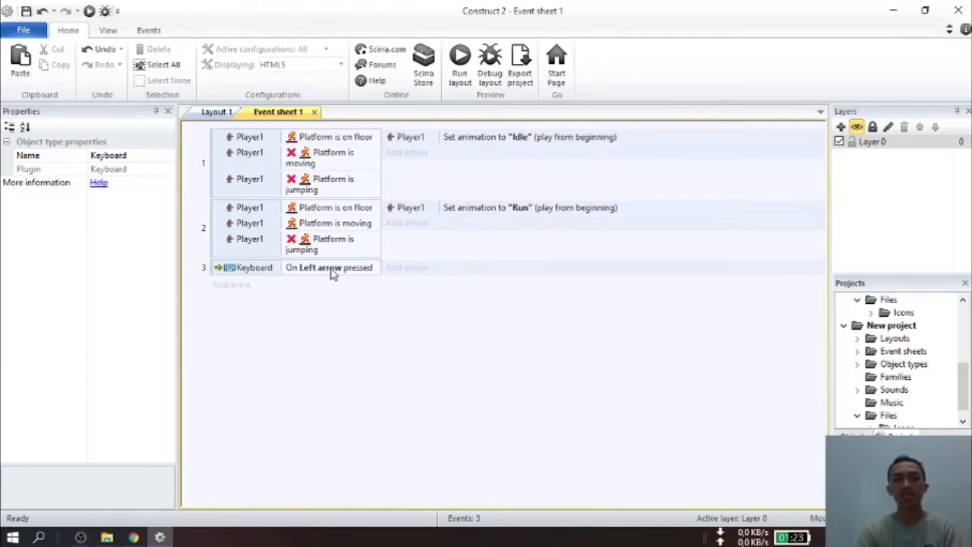
Step: Add a Player1 "Set mirrored" action with the state Mirrored to the Left arrow event
left_click(406, 270)
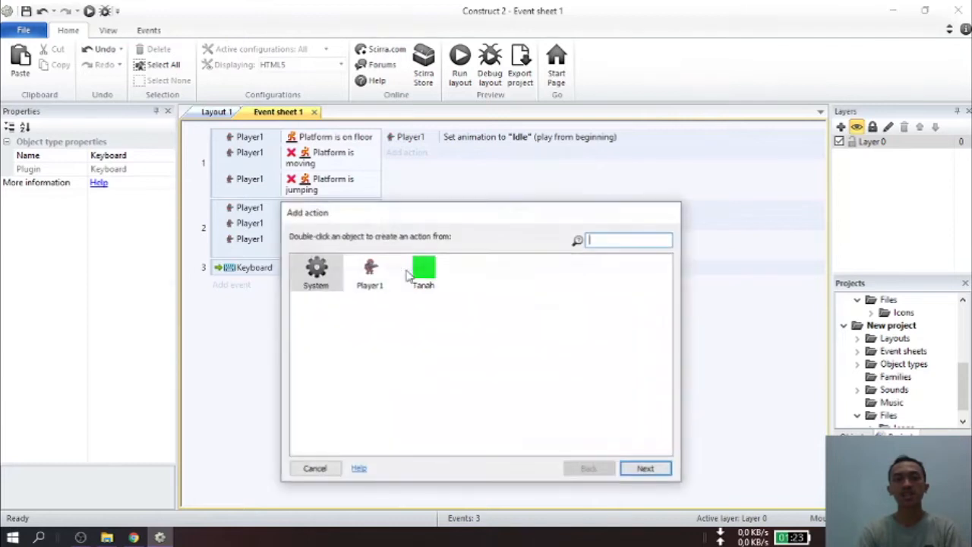
double_click(372, 274)
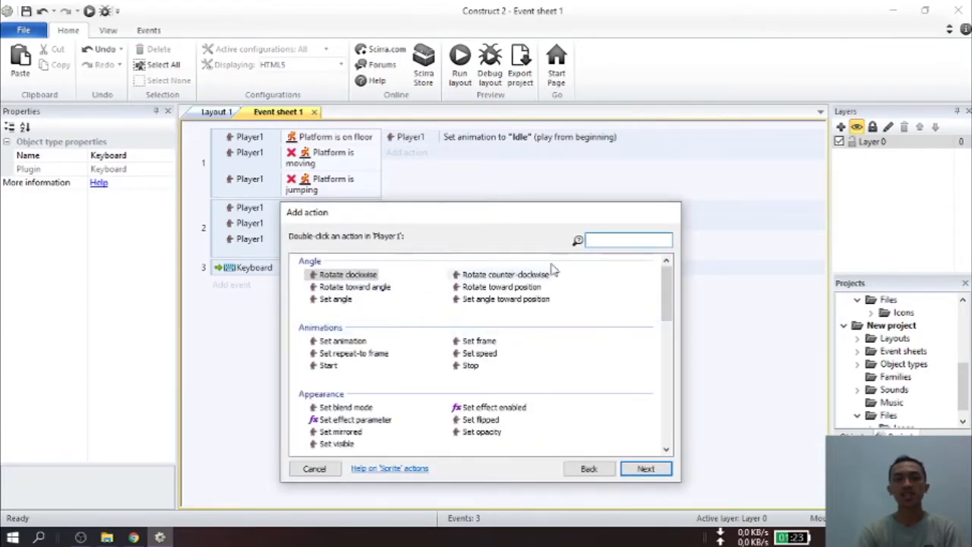
type("mir")
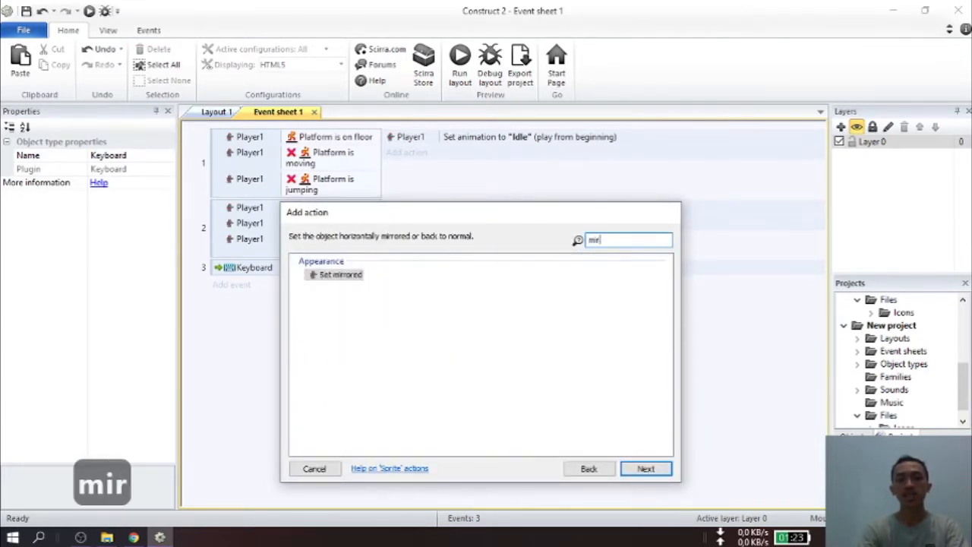
double_click(360, 278)
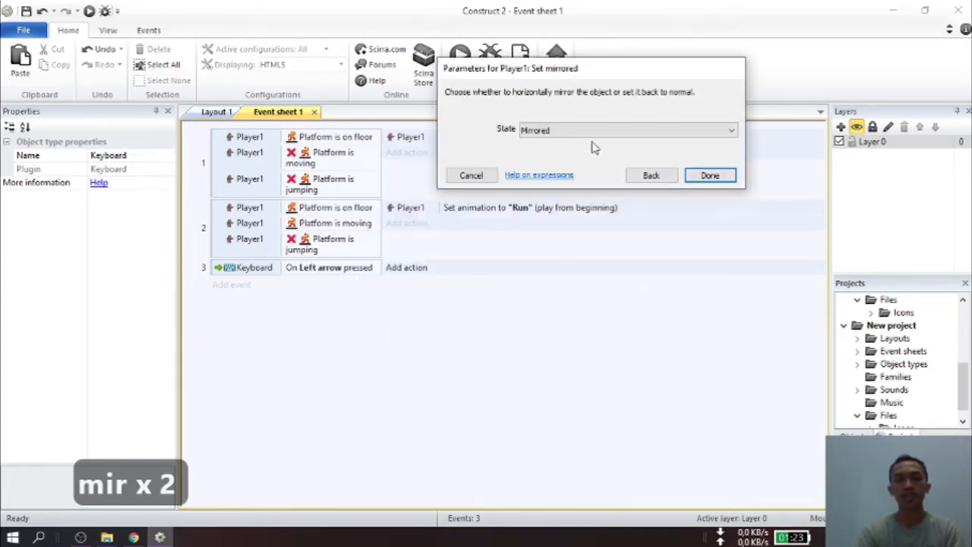
left_click(711, 176)
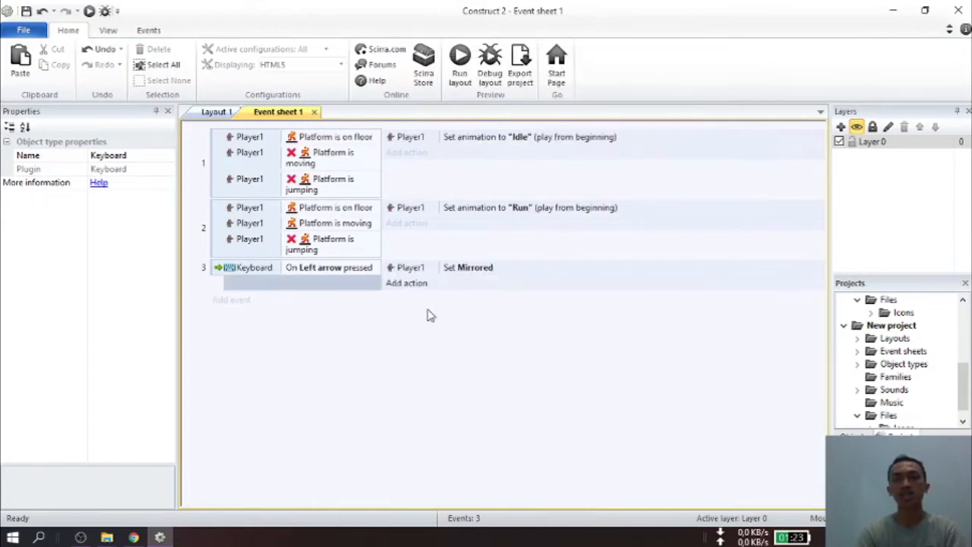
Step: Duplicate the whole Left arrow event, with its mirroring action, directly below the original
left_click(219, 270)
key("ctrl+c")
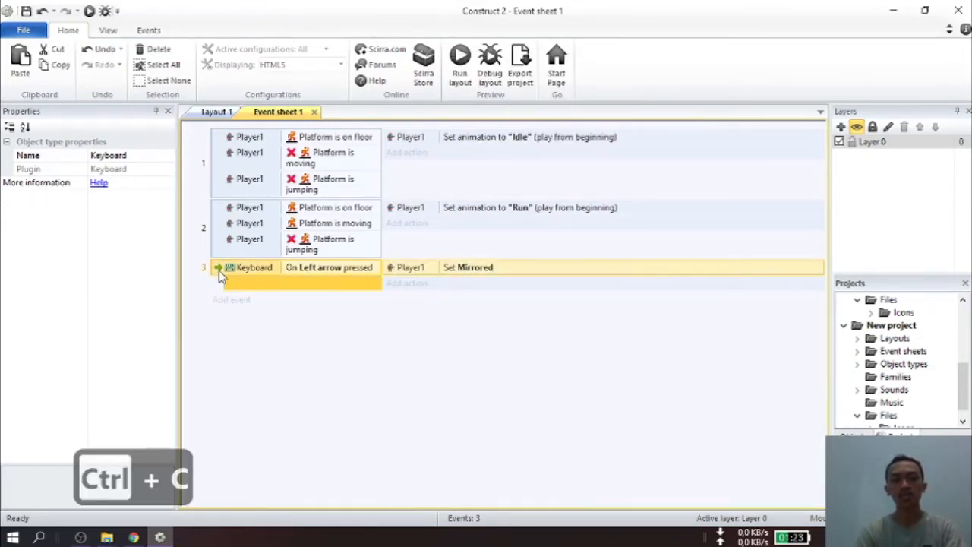
key("ctrl+v")
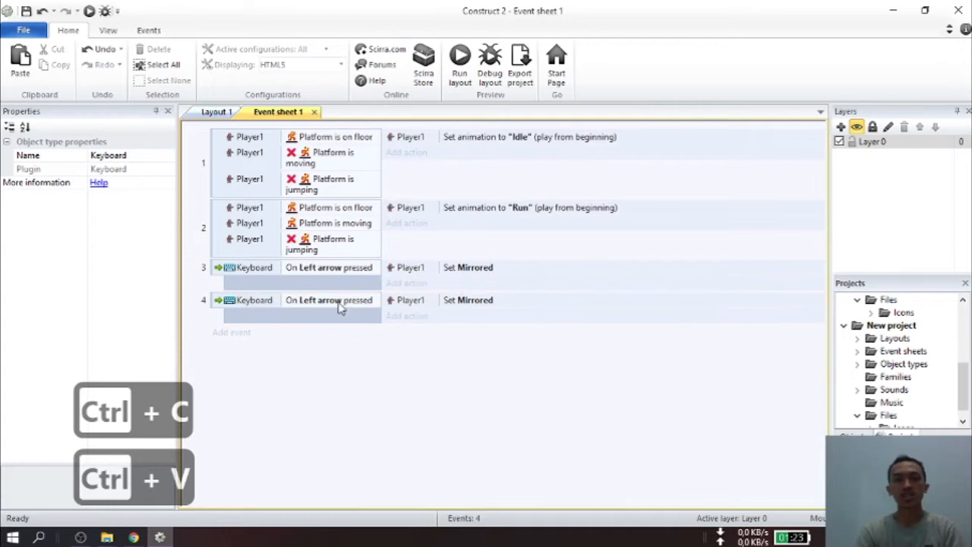
Step: Change the key in the fourth event's "On key pressed" condition to Right arrow
double_click(339, 302)
left_click(597, 131)
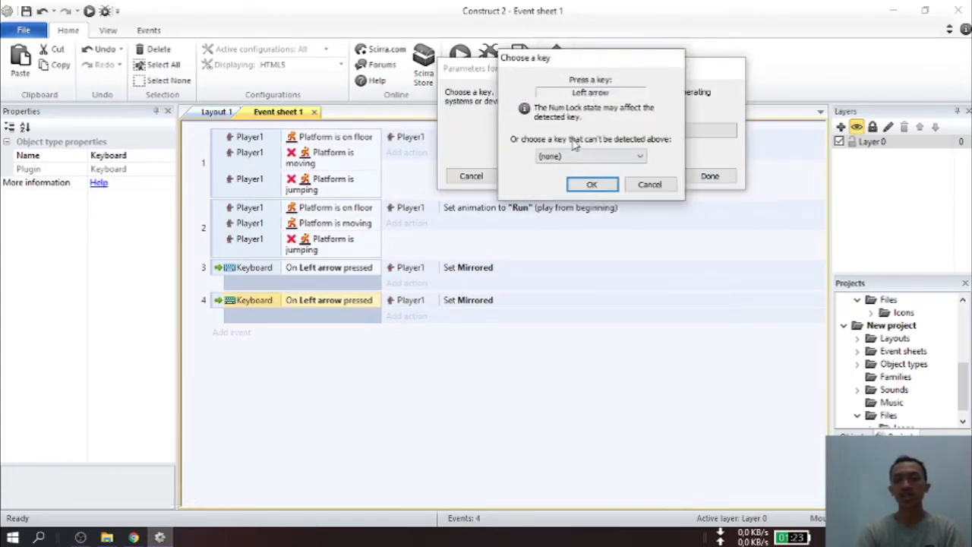
key("Right")
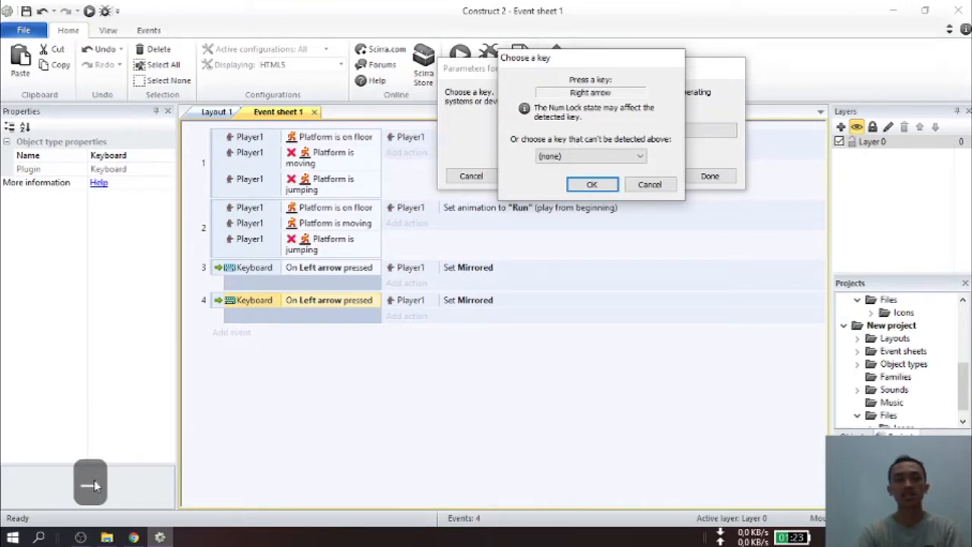
left_click(589, 185)
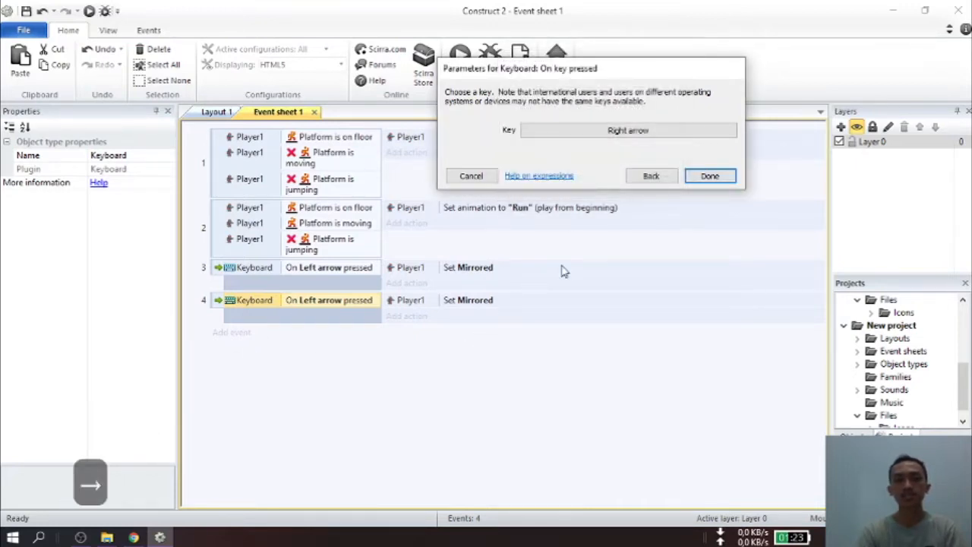
left_click(711, 176)
Step: Set the state of the Right arrow event's Set mirrored action to "Not mirrored"
double_click(471, 302)
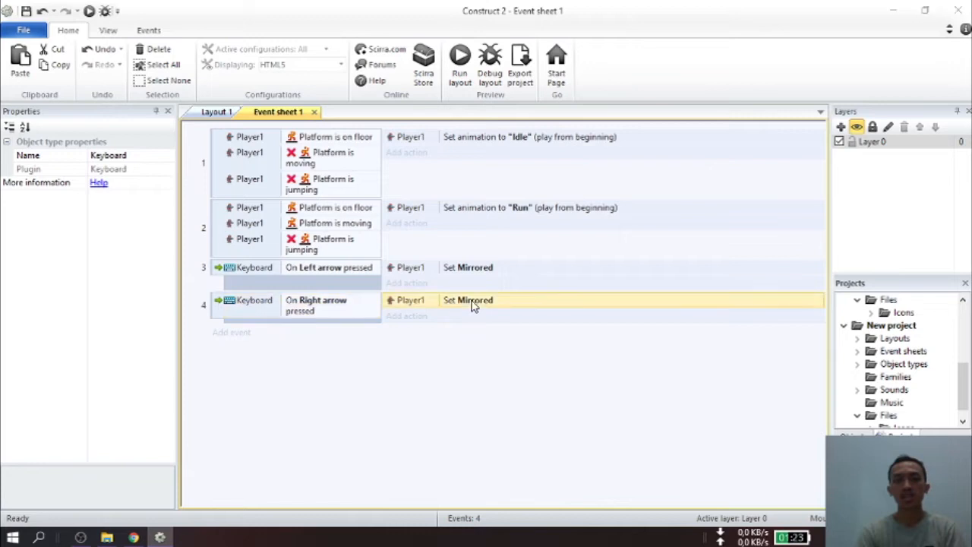
left_click(571, 133)
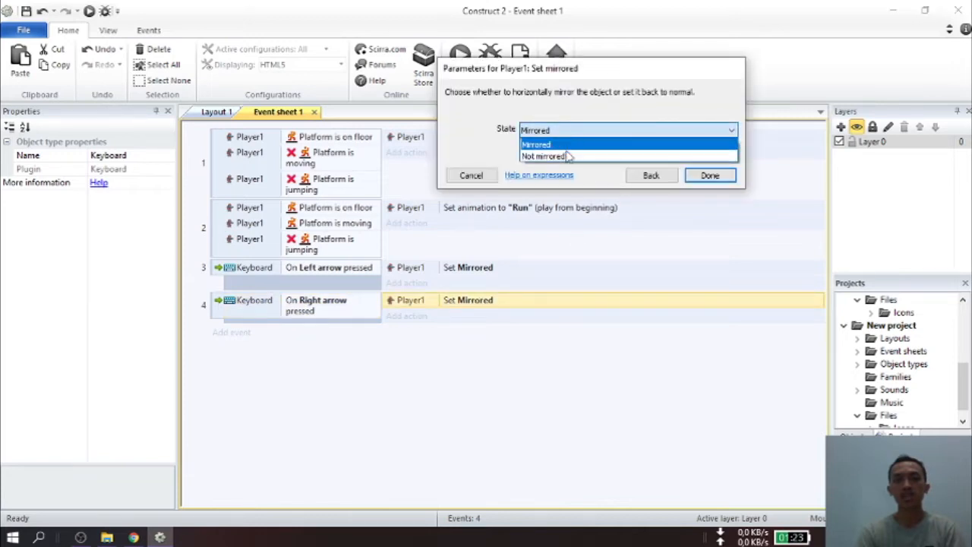
left_click(571, 156)
left_click(711, 175)
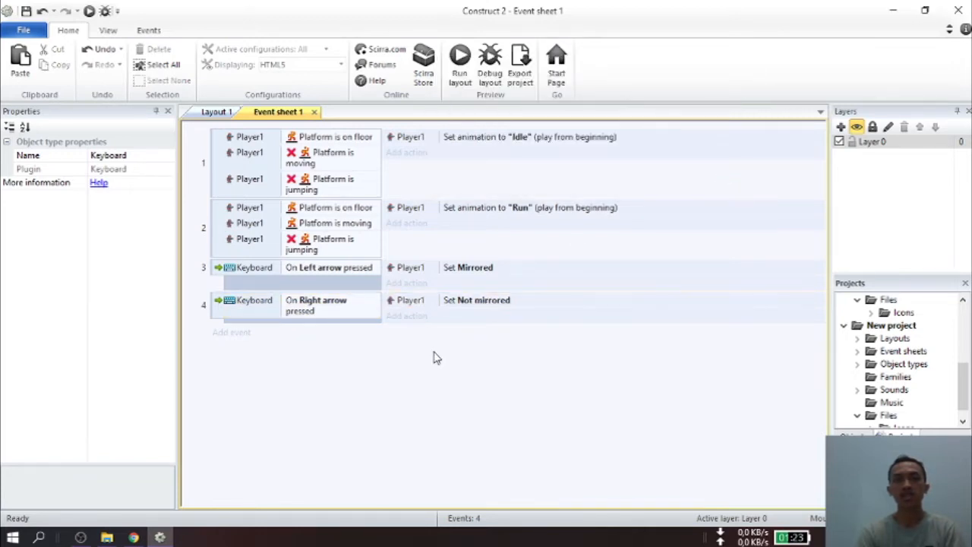
Step: Preview the layout and test Player1's mirroring by running and jumping repeatedly in both directions
left_click(459, 60)
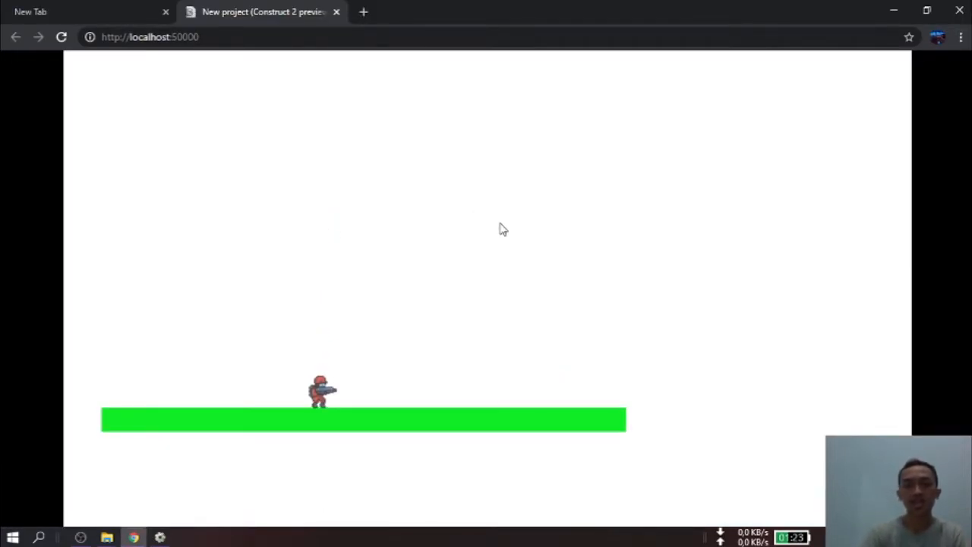
key("Right")
key("Right")
key("Right")
key("Right")
key("Right")
key("Left")
key("Left")
key("Left")
key("Left")
key("Left")
key("Left")
key("Left")
key("Left")
key("Left")
key("Left")
key("Left")
key("Left")
key("Left")
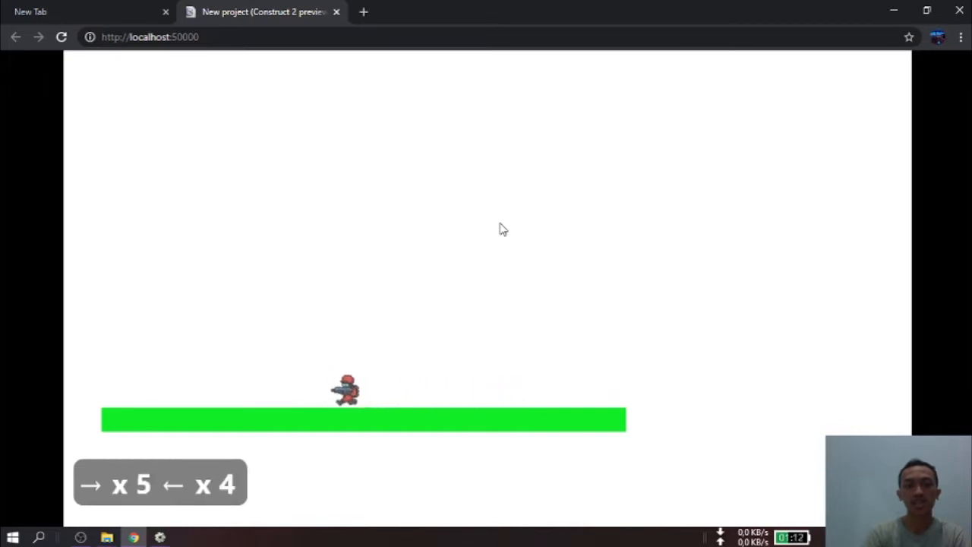
key("Right")
key("Right")
key("Right")
key("Right")
key("Right")
key("Right")
key("Right")
key("Right")
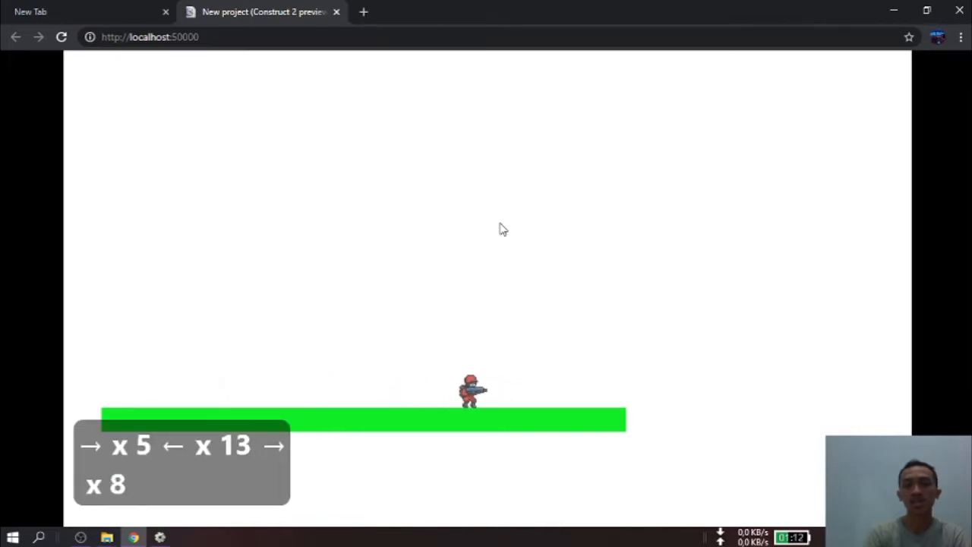
key("Up")
key("Up+Left")
key("Up+Left")
key("Up+Left")
key("Up+Left")
key("Up+Right")
key("Up+Right")
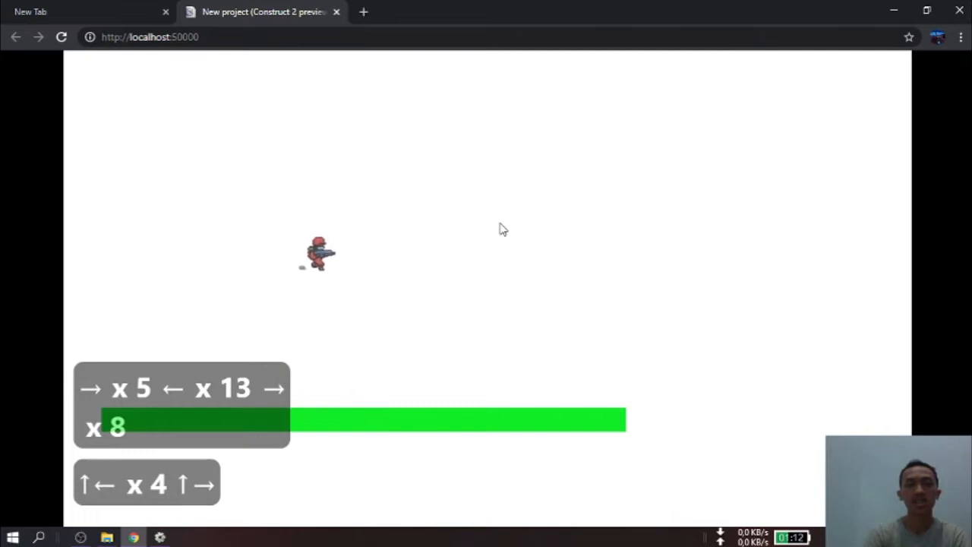
key("Up+Left")
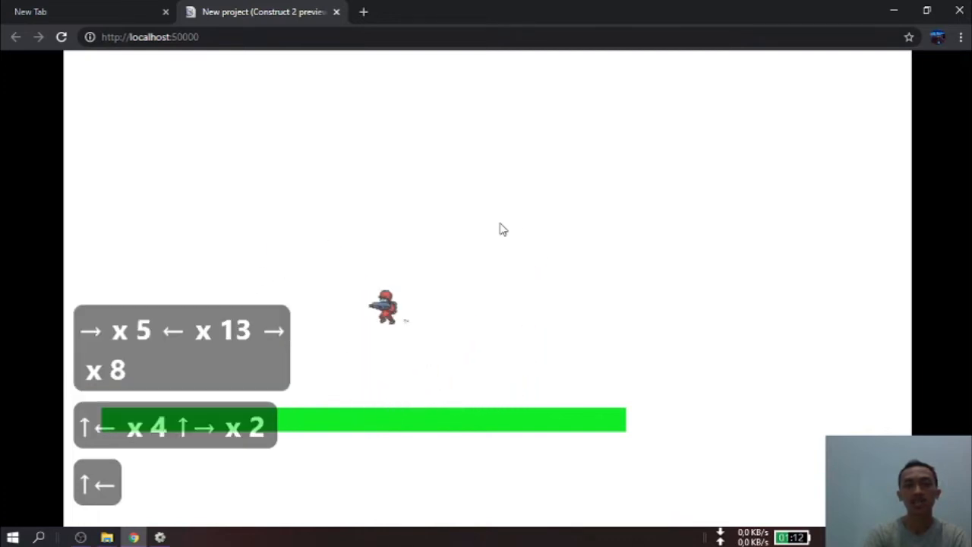
key("Up+Right")
key("Up+Right")
key("Up+Left")
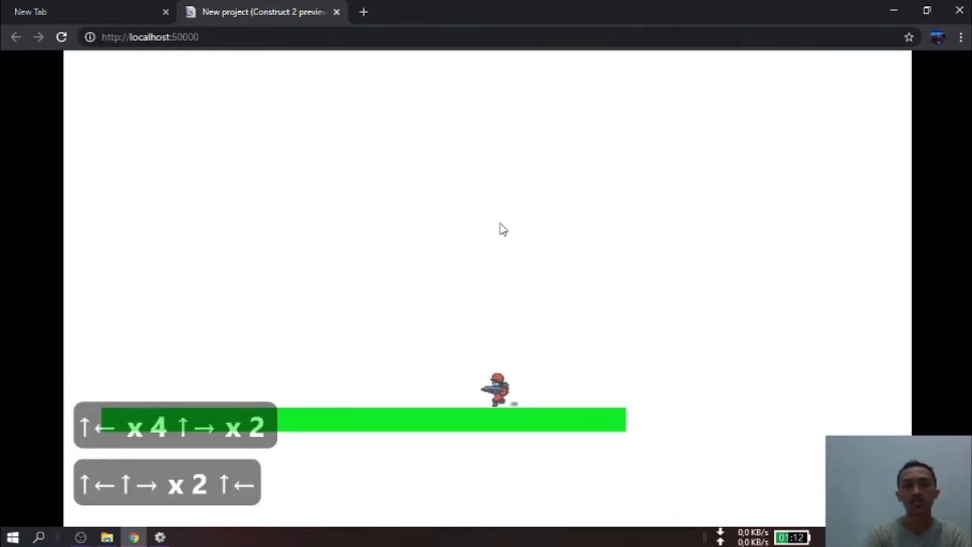
key("Up+Left")
key("Right")
key("Right")
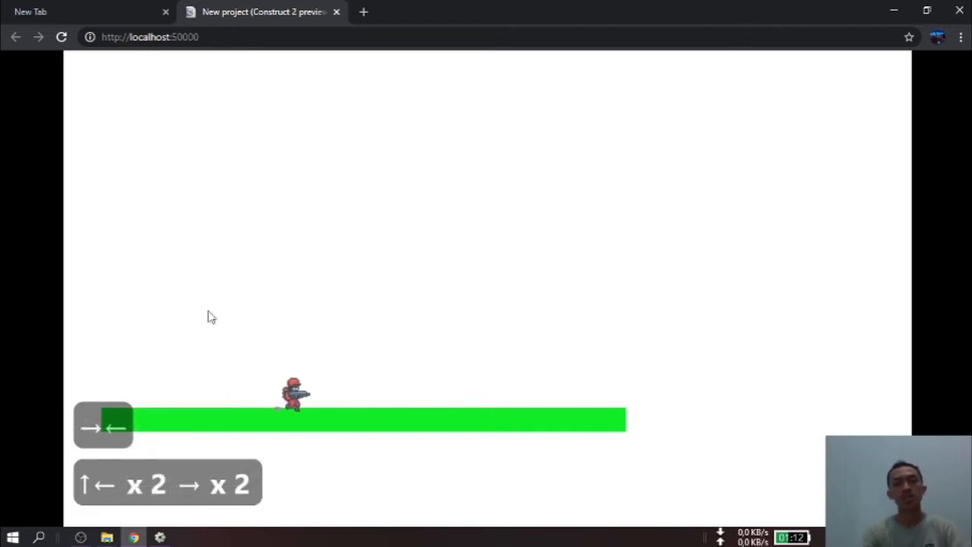
key("Right")
key("Up+Left")
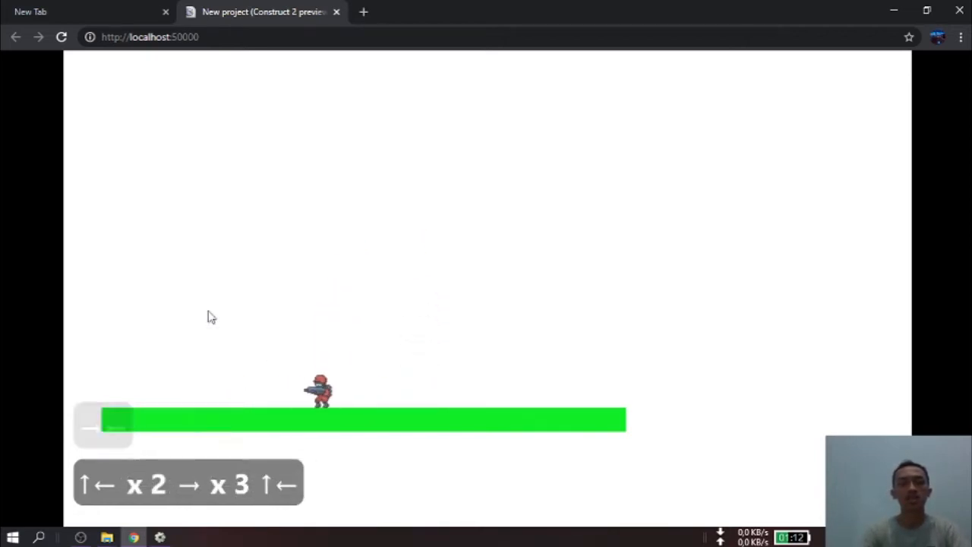
key("Up+Left")
key("Right")
key("Right")
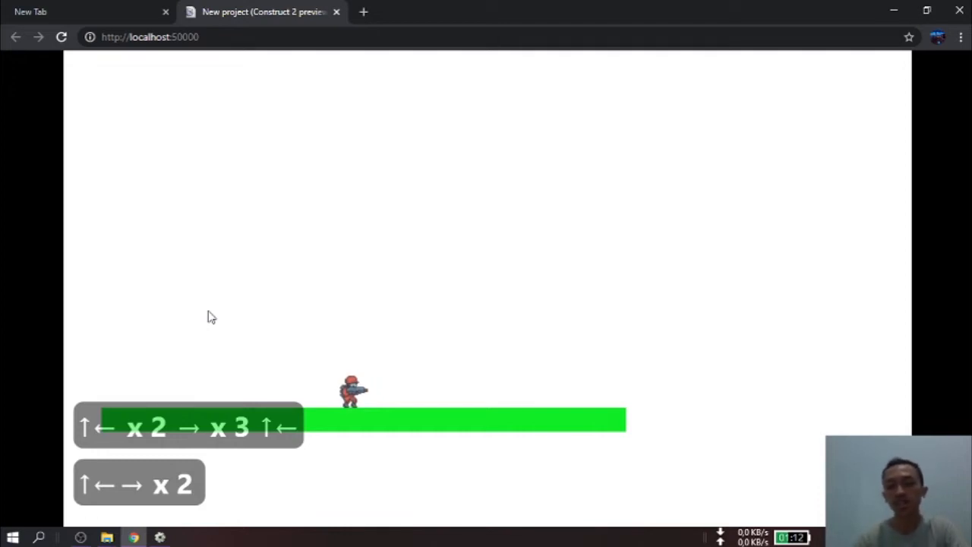
key("Right")
key("Left")
key("Left")
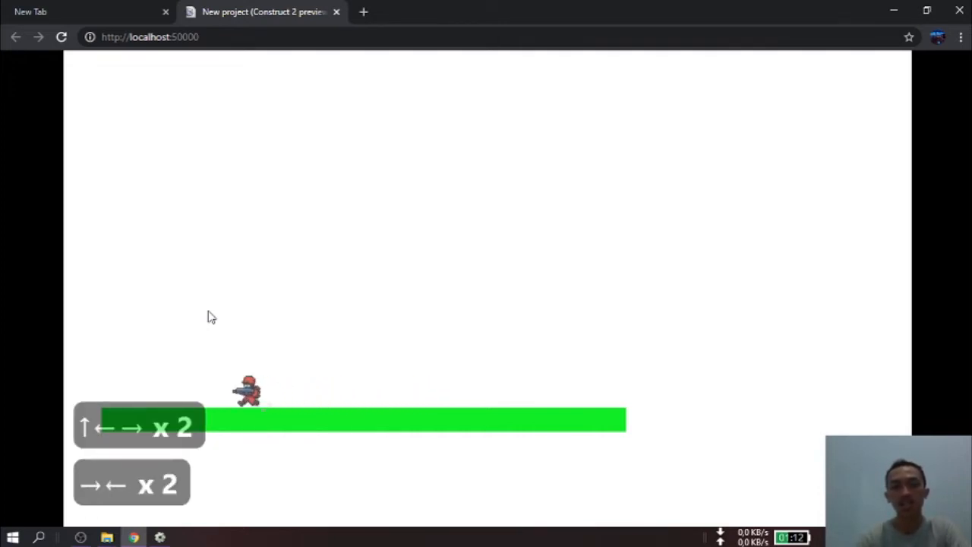
key("Right")
key("Right")
key("Up")
key("Left")
key("Right")
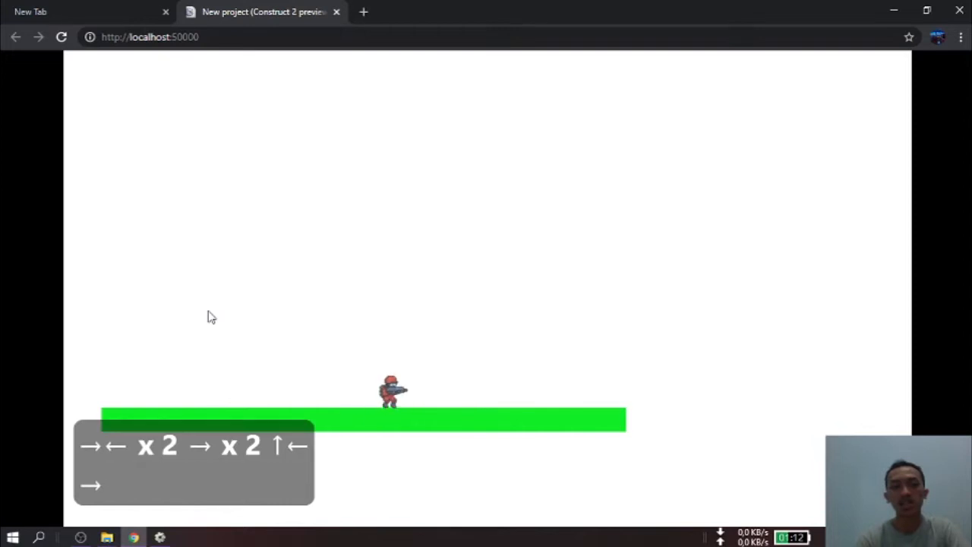
Step: Run Player1 to the right and back to the left in the preview to check its facing direction
key("Right")
key("Right")
key("Left")
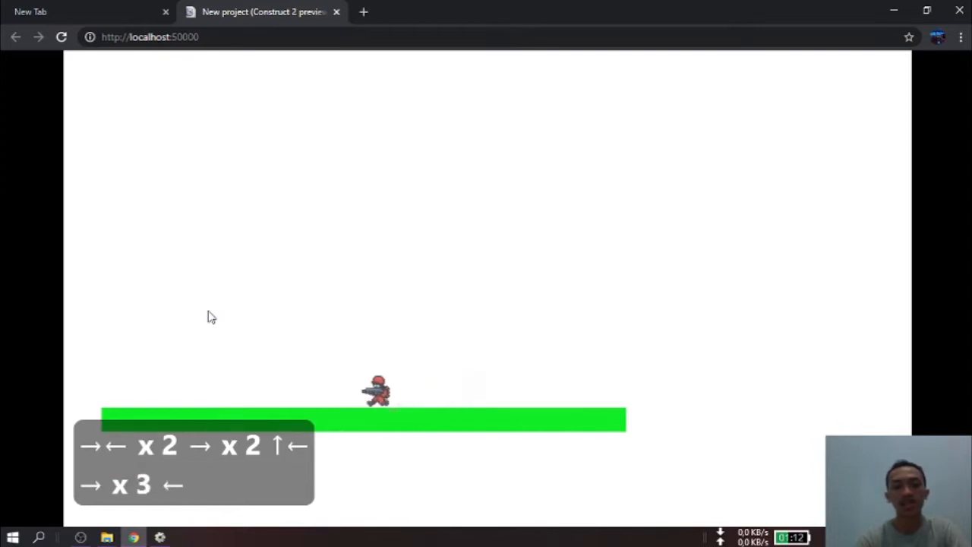
key("Left")
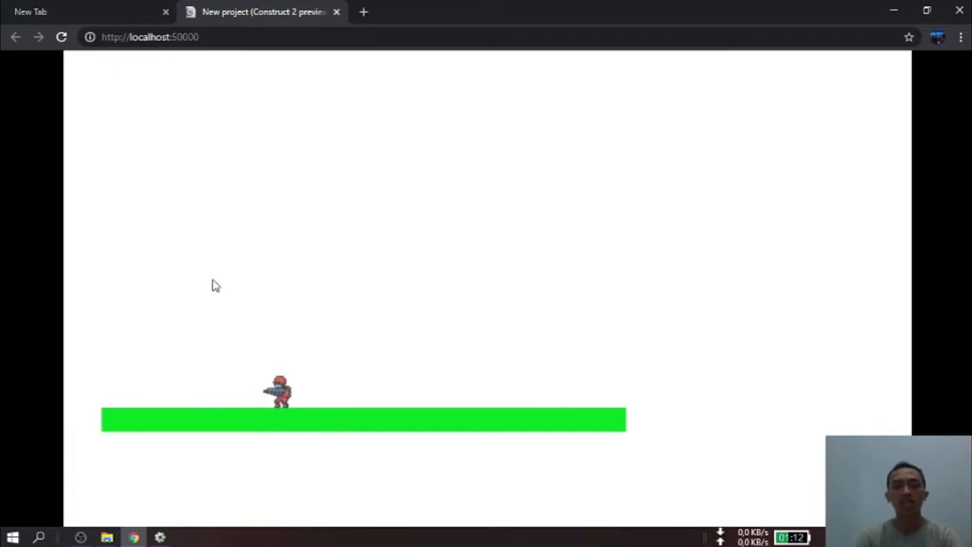
Step: Return to Construct 2 and add a fifth event with the Keyboard condition "Key is down" for the A key
left_click(160, 538)
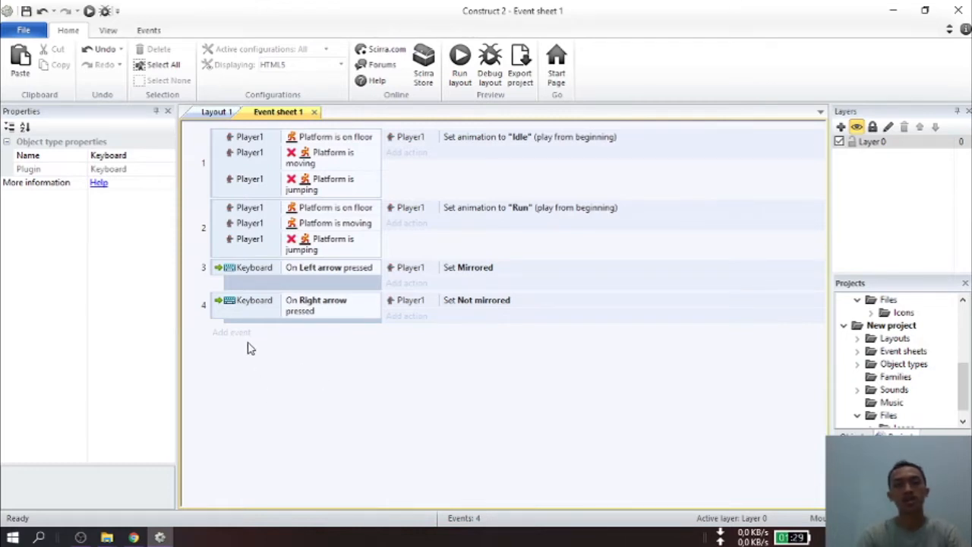
left_click(237, 332)
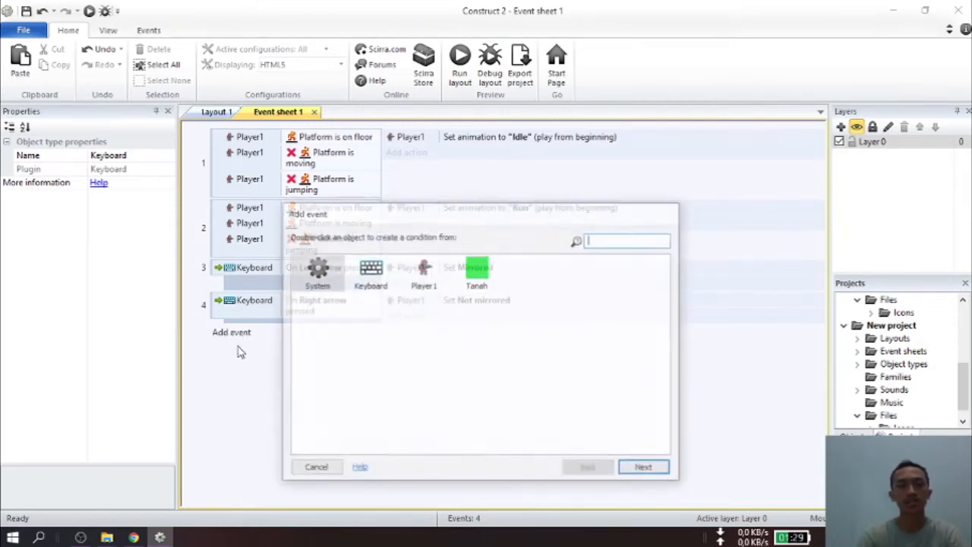
double_click(371, 273)
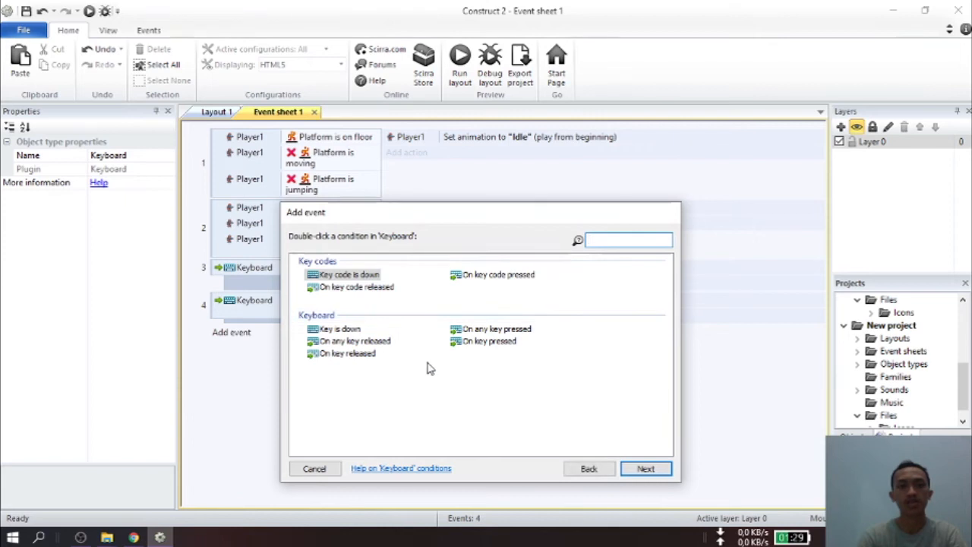
double_click(342, 329)
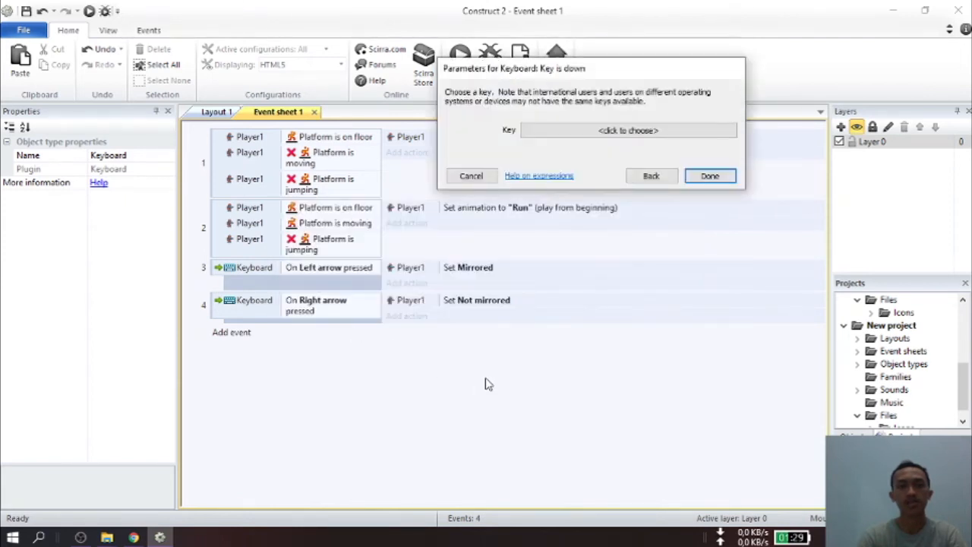
left_click(579, 134)
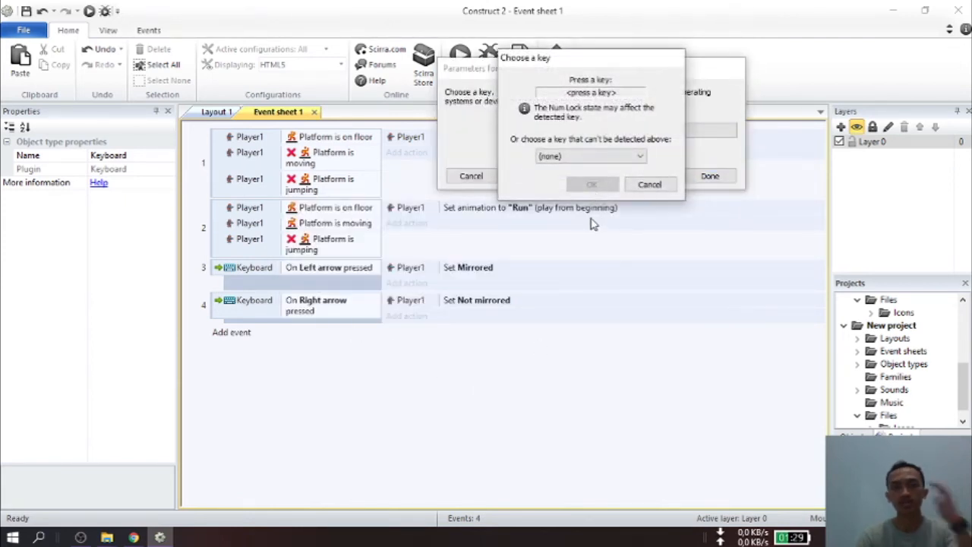
key("a")
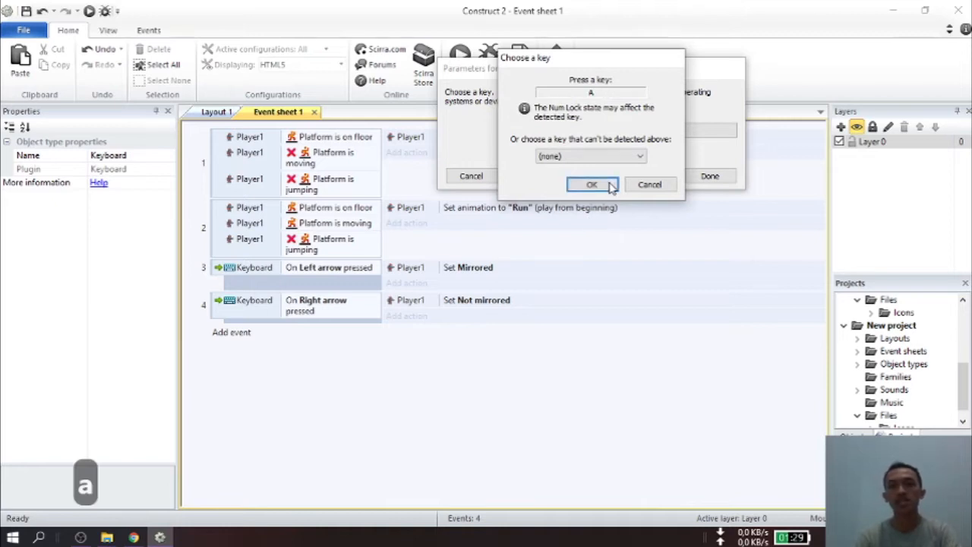
left_click(610, 186)
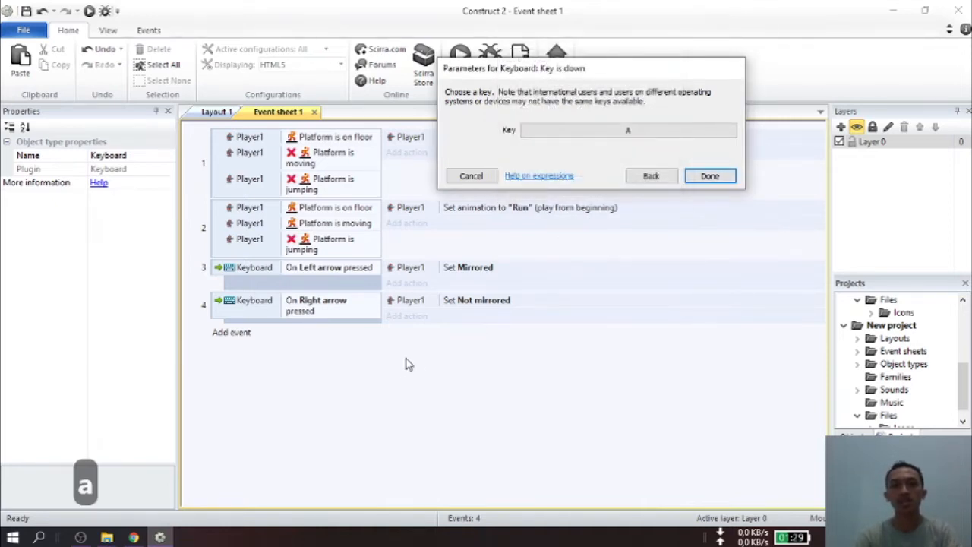
left_click(707, 177)
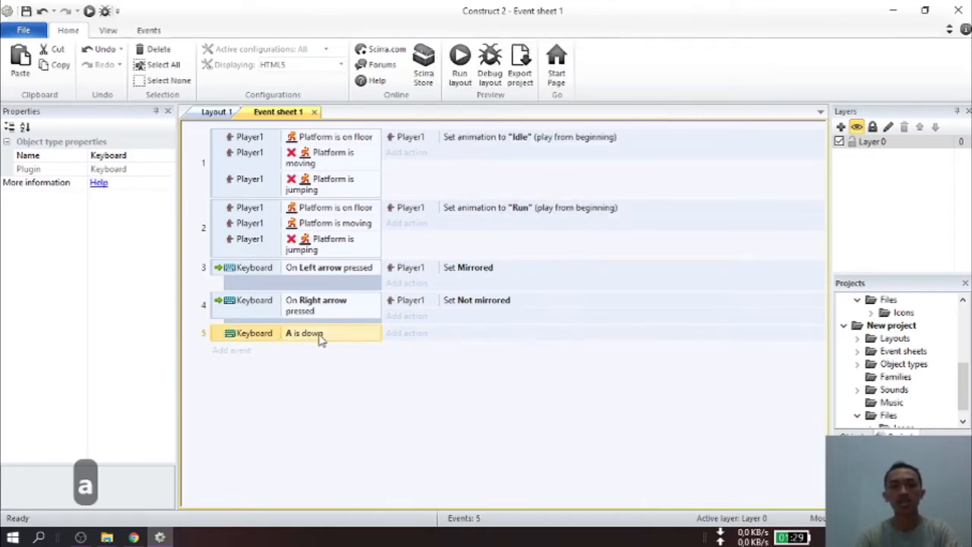
Step: Add a Player1 Platform "Simulate control" action with control Left to the "A is down" event
left_click(427, 335)
double_click(371, 279)
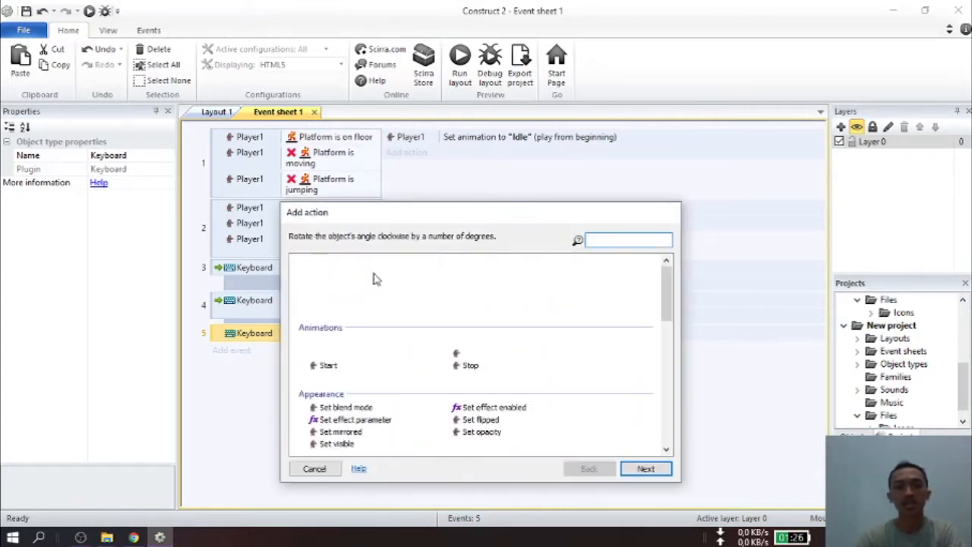
type("sim")
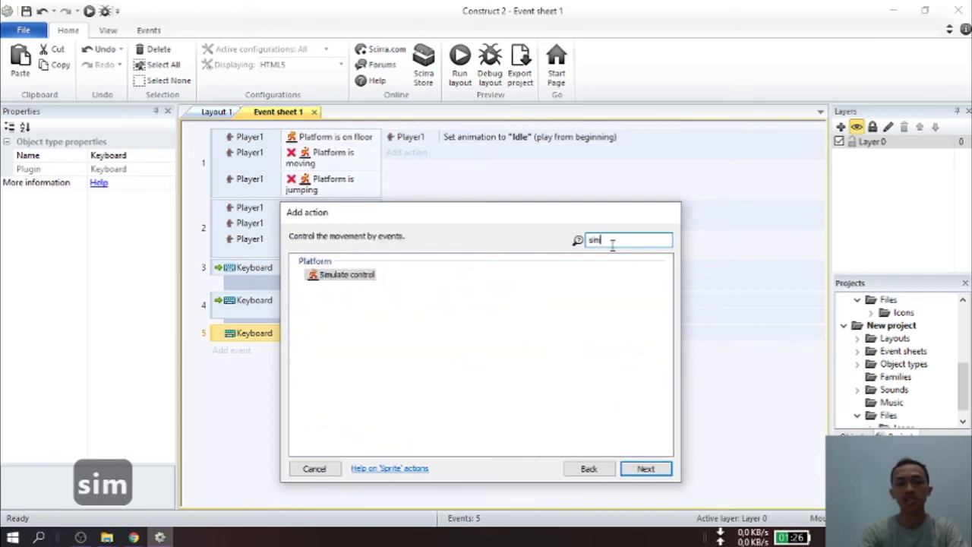
type("ul")
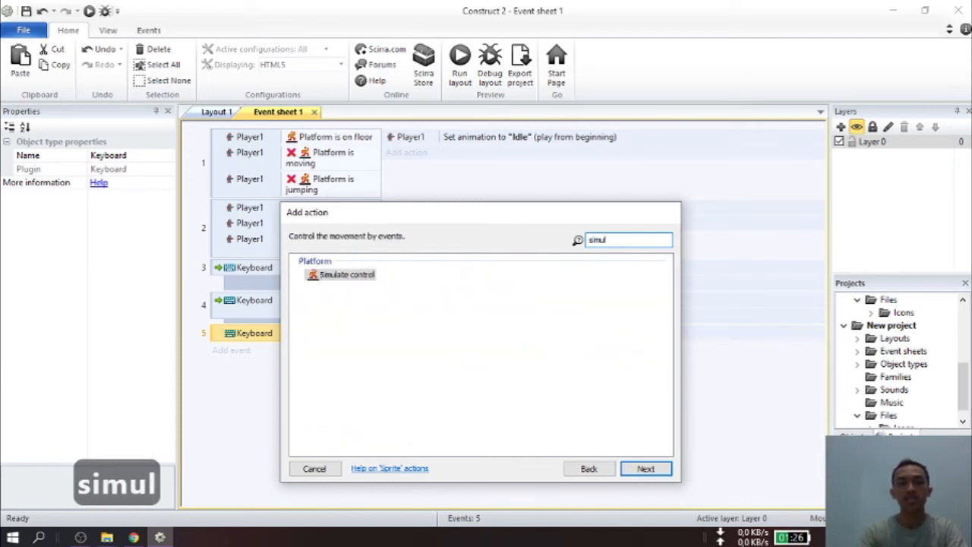
double_click(342, 275)
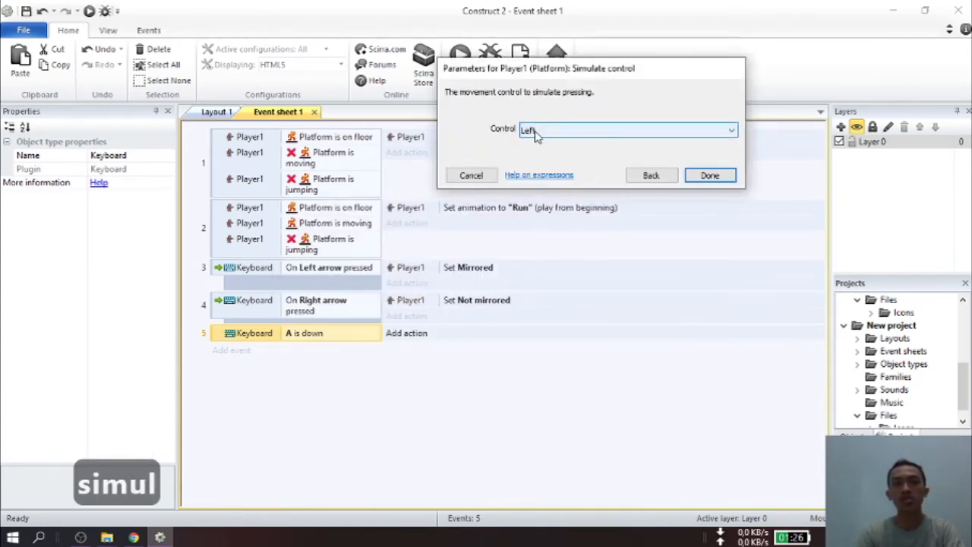
left_click(539, 132)
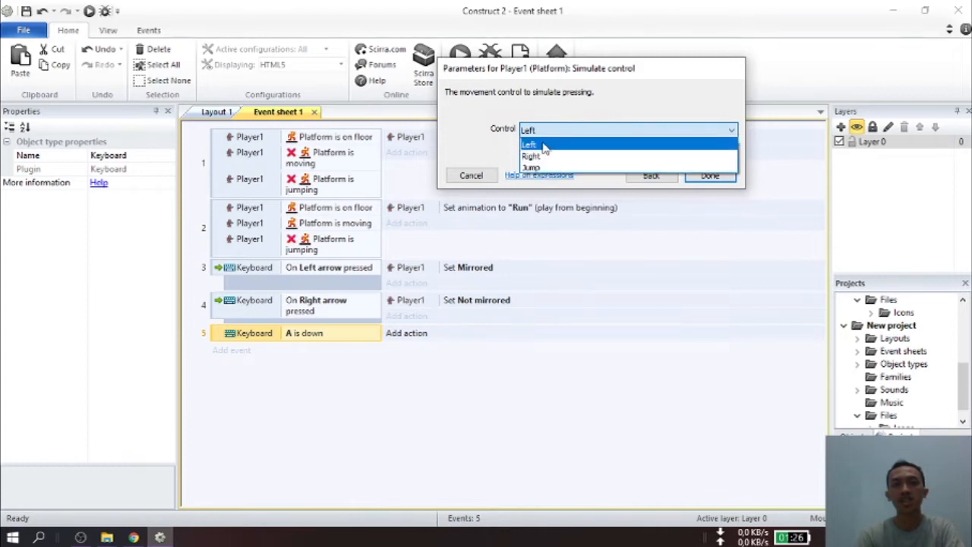
left_click(530, 137)
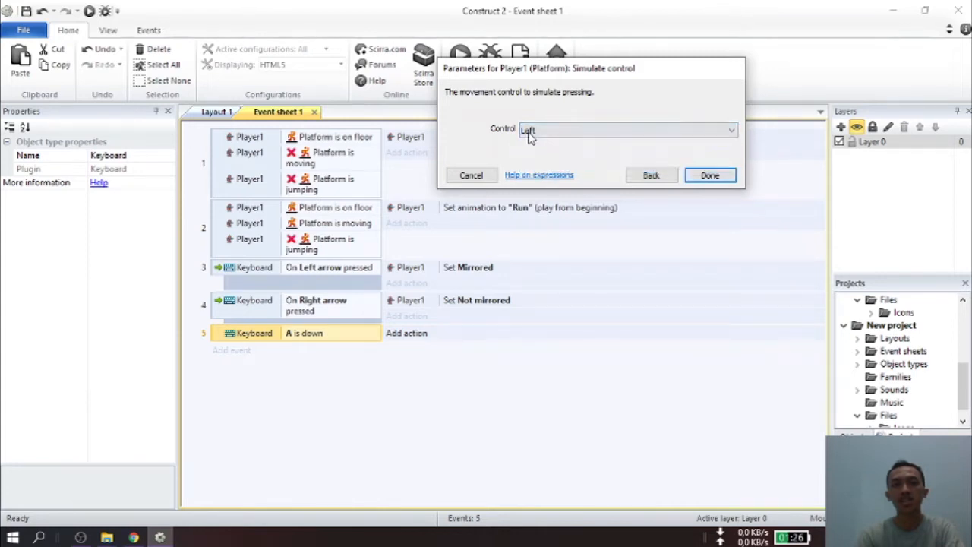
left_click(710, 175)
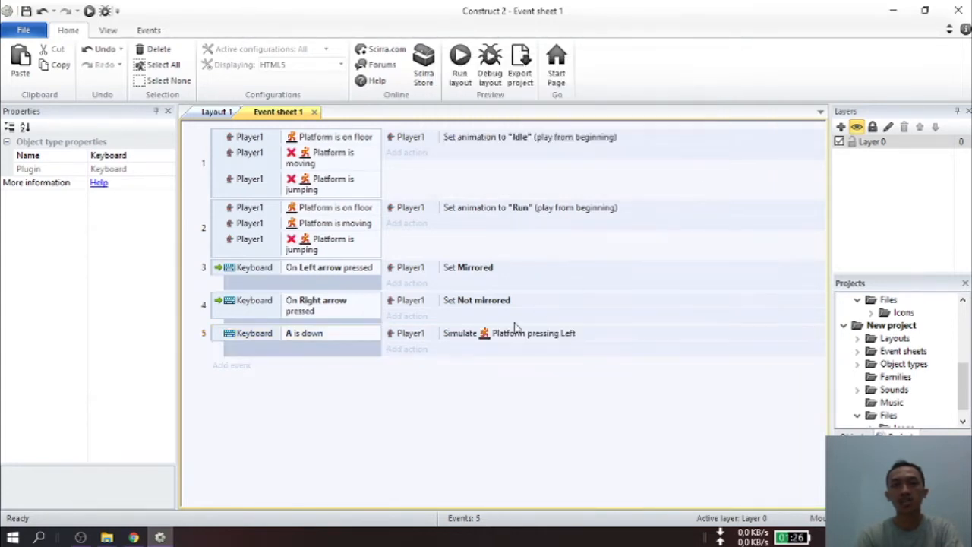
Step: Duplicate the whole "A is down" event directly below and change the copy's key to D
left_click(218, 334)
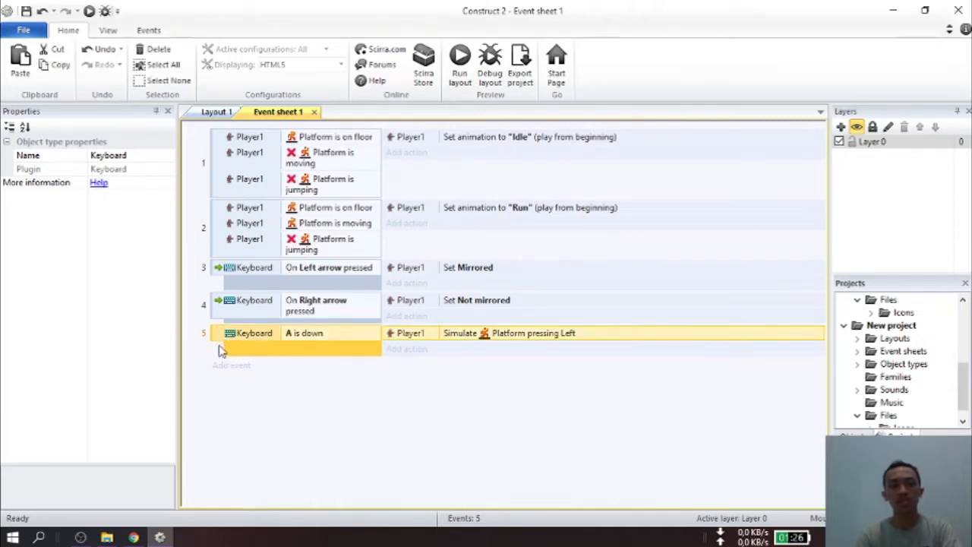
key("ctrl+c")
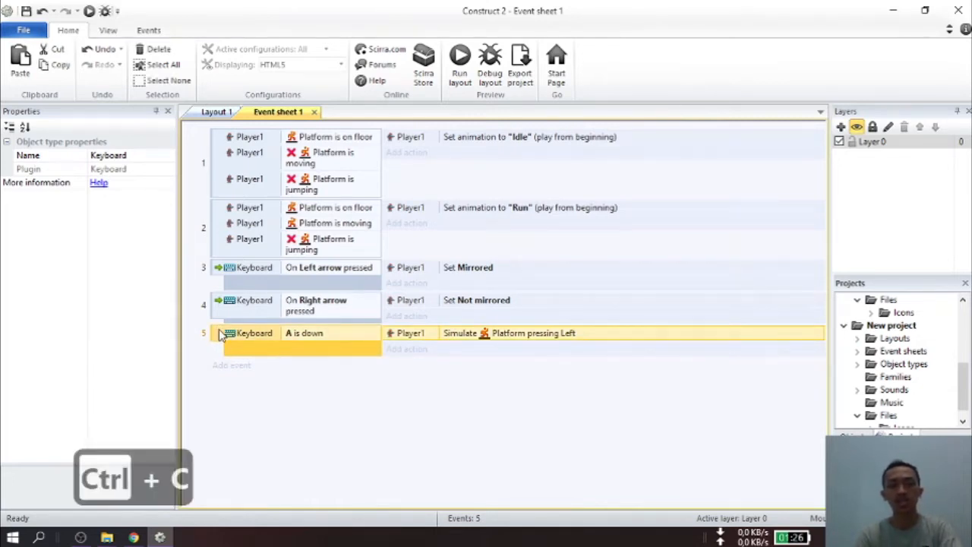
key("ctrl+v")
left_click(292, 366)
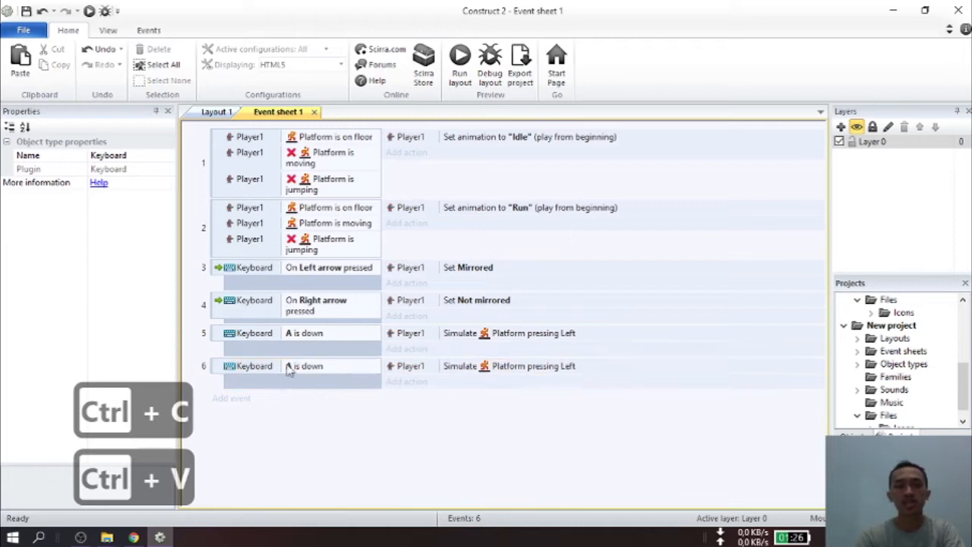
double_click(304, 366)
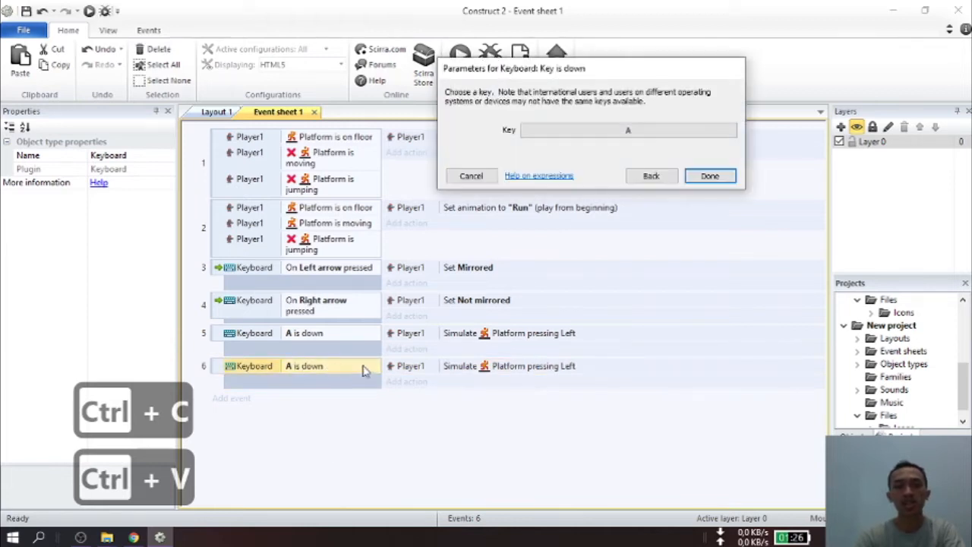
left_click(554, 129)
key("d")
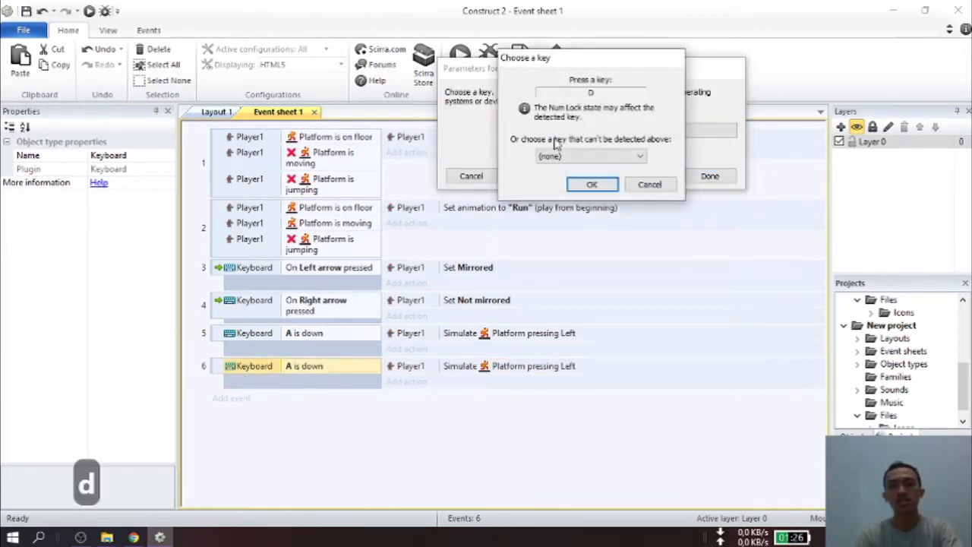
left_click(592, 185)
left_click(708, 176)
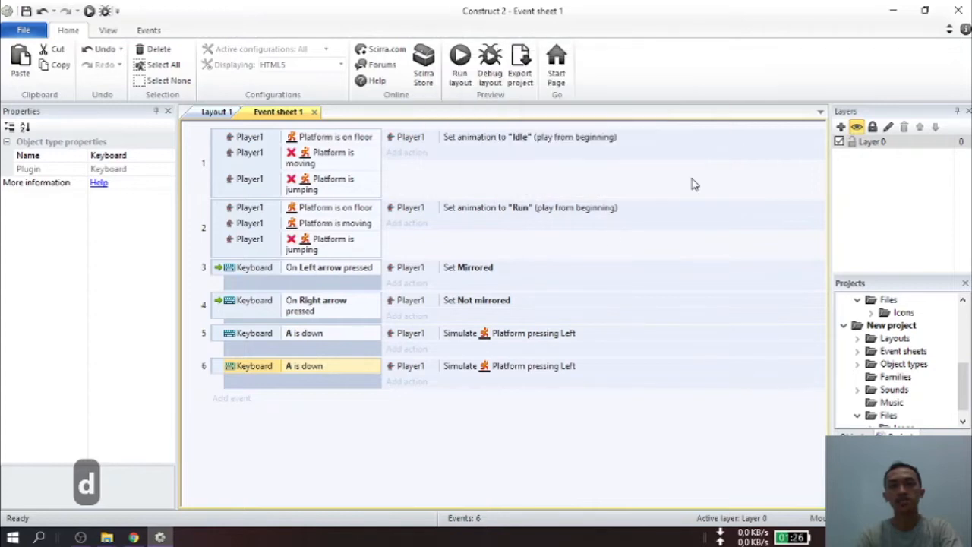
Step: Set the control of the "D is down" event's Simulate control action to Right
double_click(530, 367)
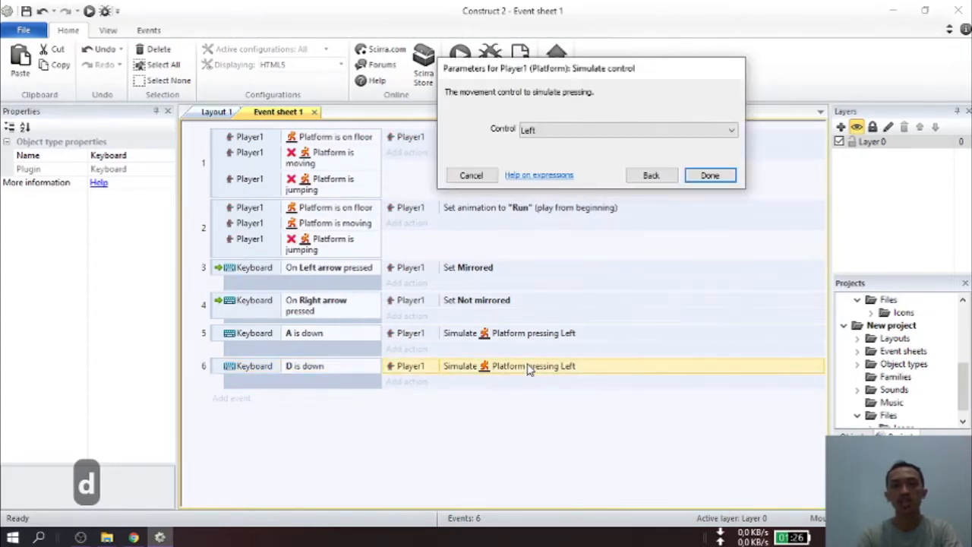
left_click(547, 131)
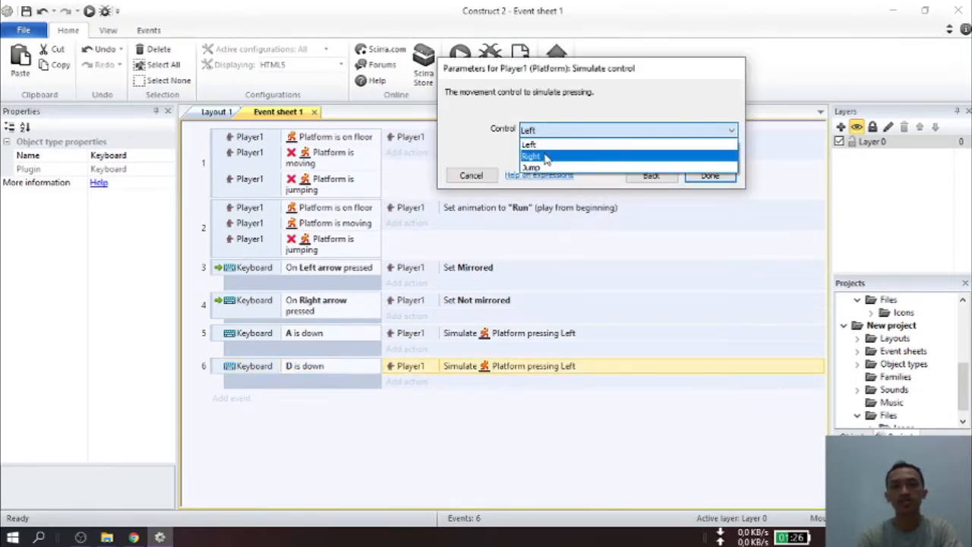
left_click(532, 156)
left_click(708, 176)
left_click(286, 468)
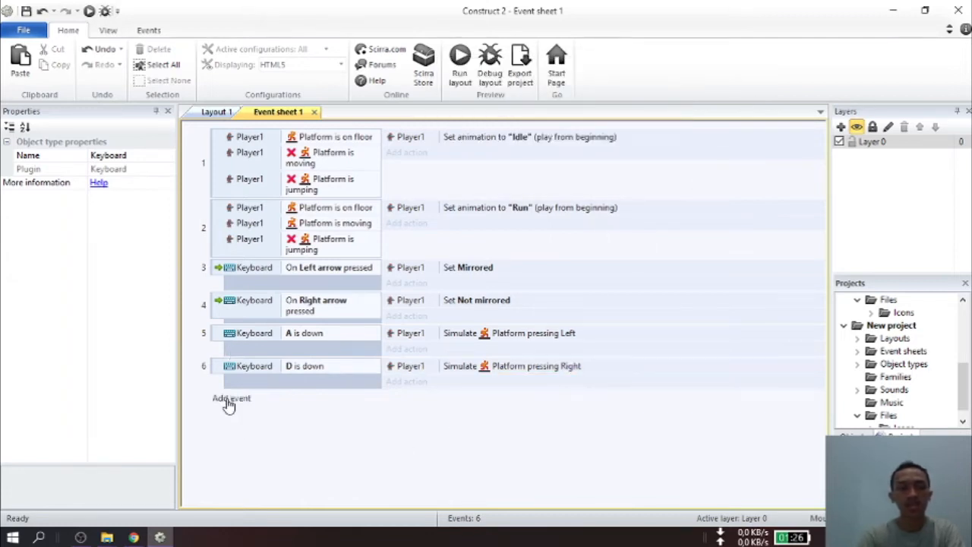
Step: Duplicate the whole "D is down" event directly below and change the copy's key to W
left_click(230, 399)
left_click(314, 468)
left_click(215, 372)
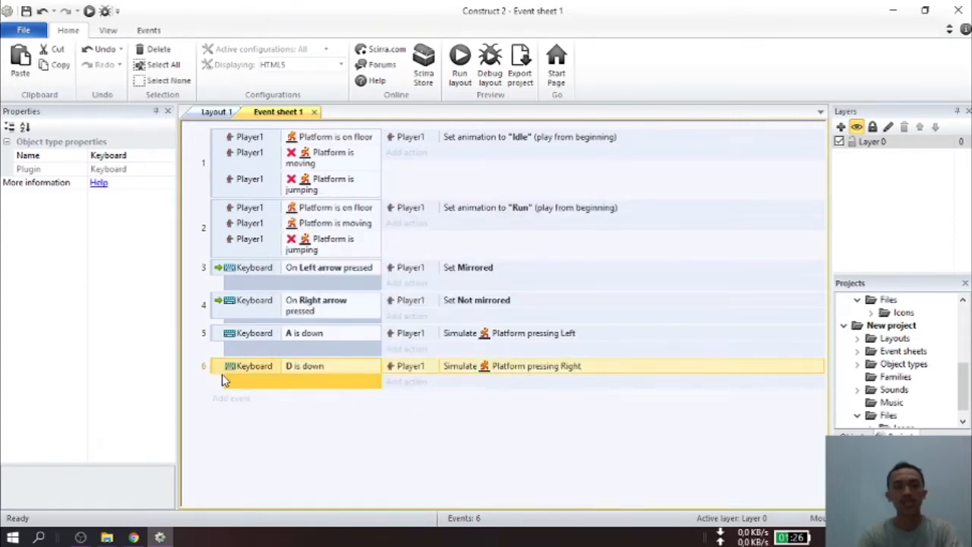
key("ctrl+c")
key("ctrl+v")
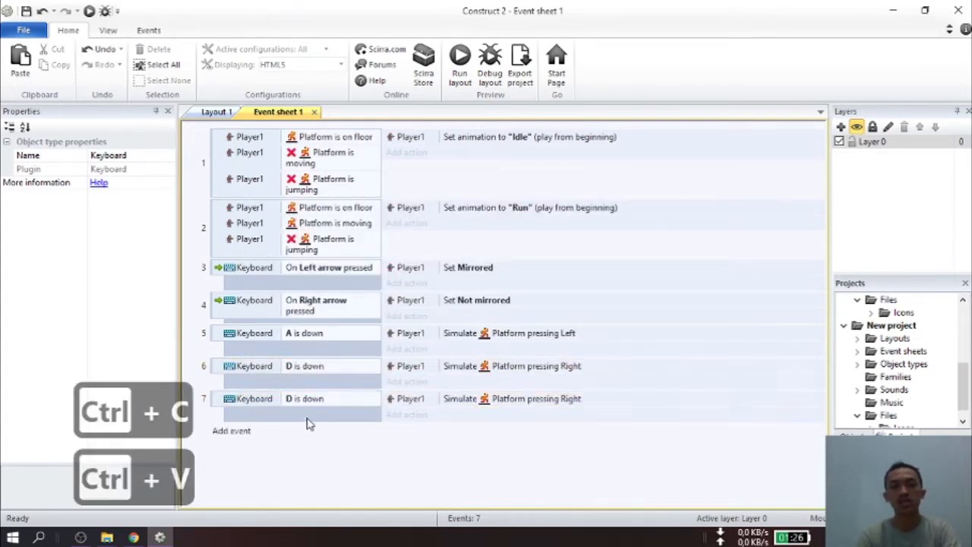
double_click(310, 397)
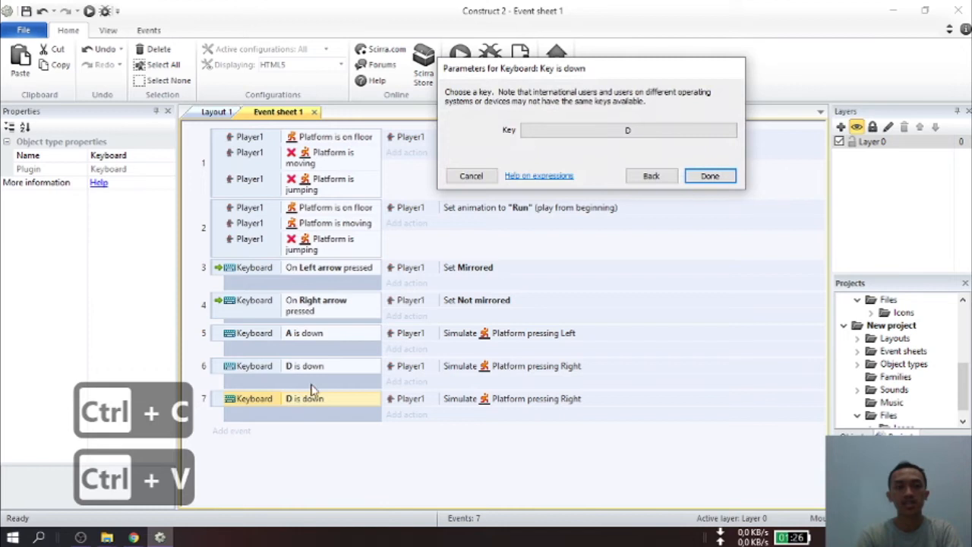
left_click(548, 135)
key("w")
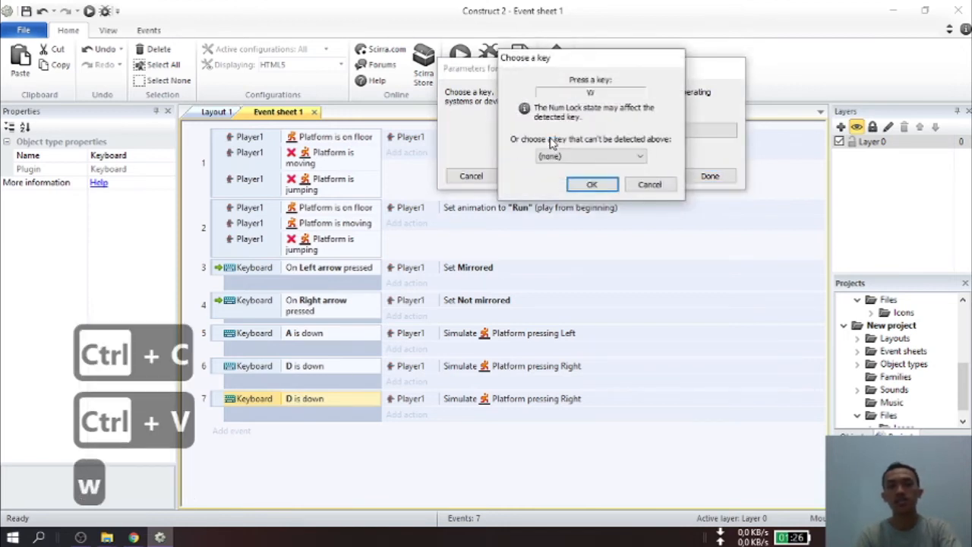
left_click(591, 186)
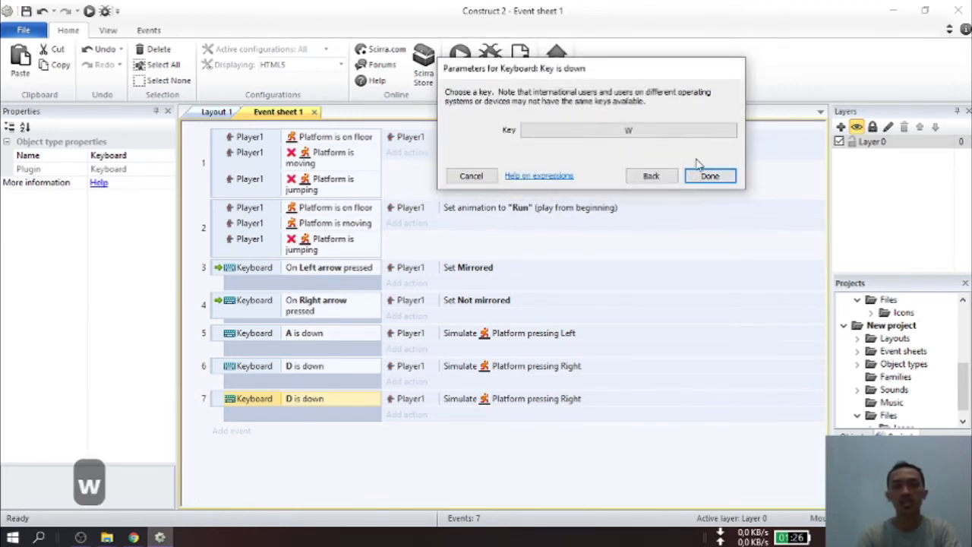
left_click(714, 176)
Step: Set the control of the "W is down" event's Simulate control action to Jump
left_click(455, 398)
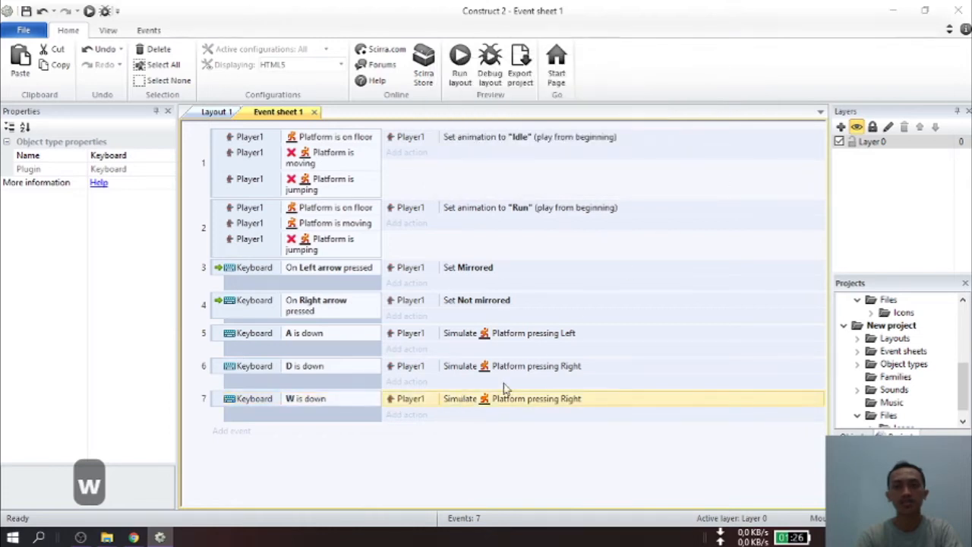
double_click(505, 393)
left_click(564, 130)
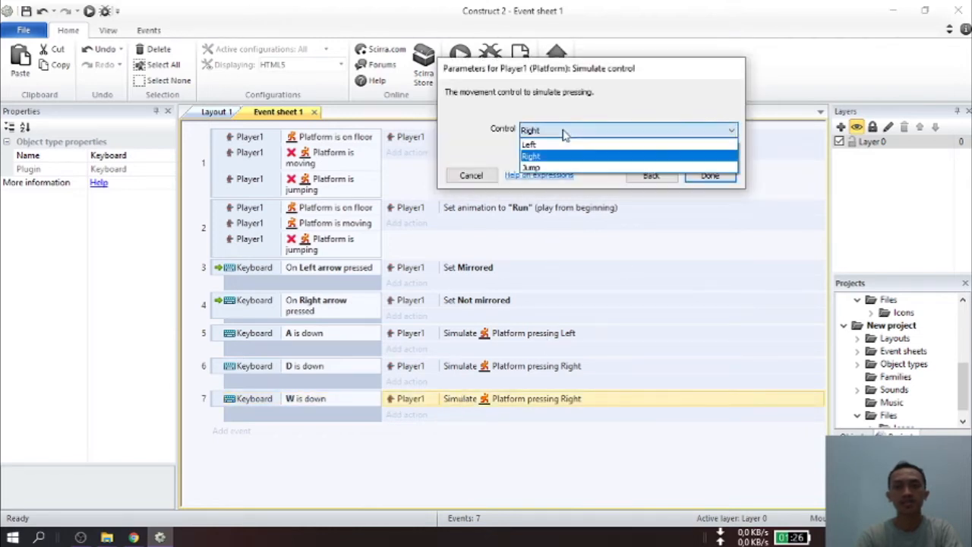
left_click(554, 167)
left_click(705, 180)
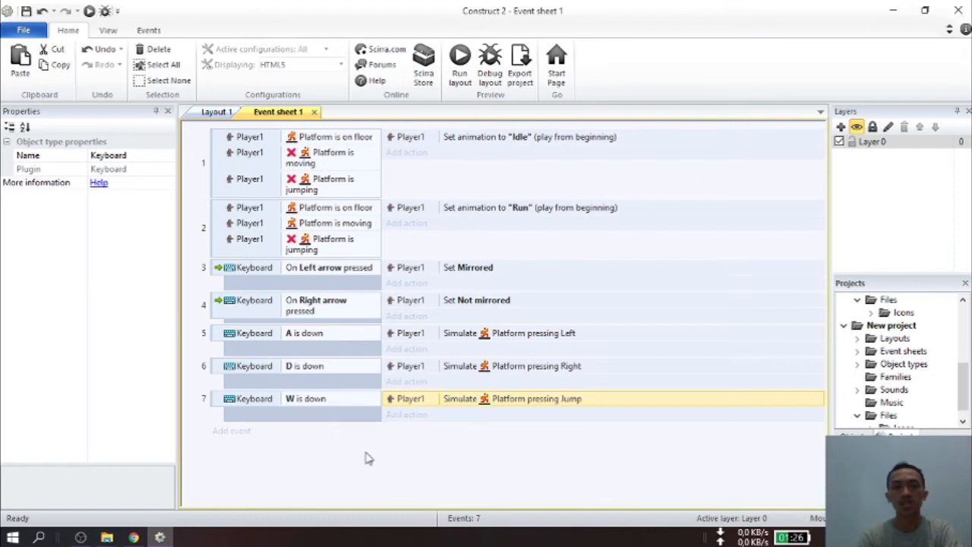
left_click(351, 476)
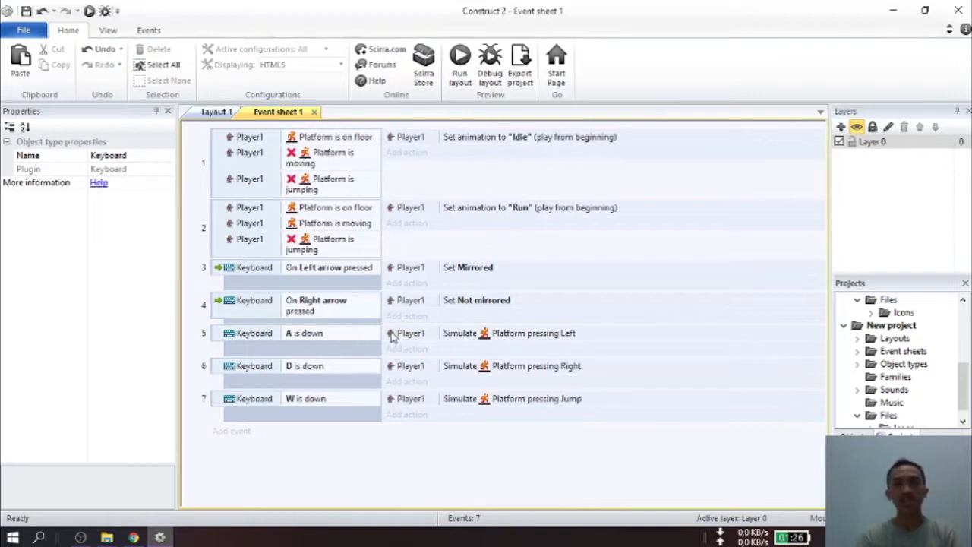
Step: Copy the Set Mirrored action from the Left arrow event into the "A is down" event
left_click(391, 273)
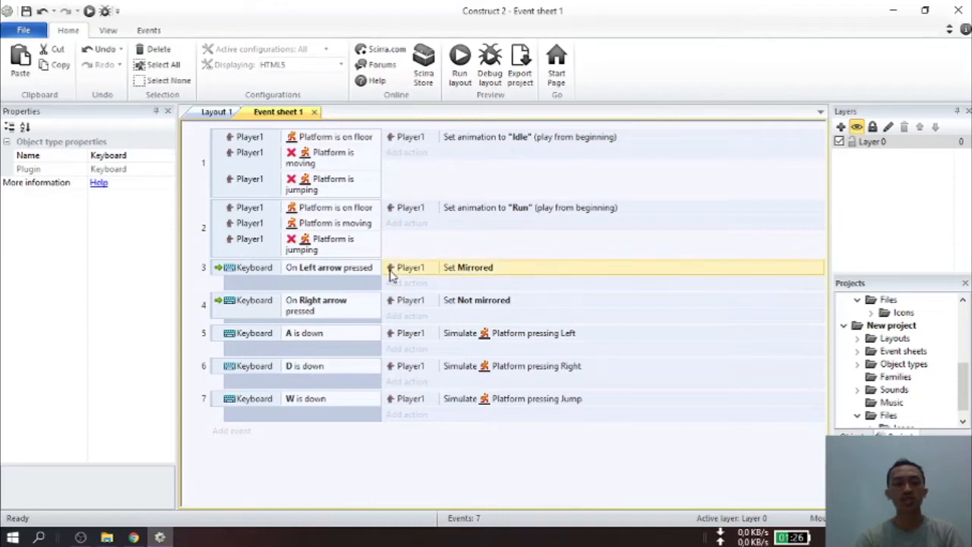
key("ctrl+c")
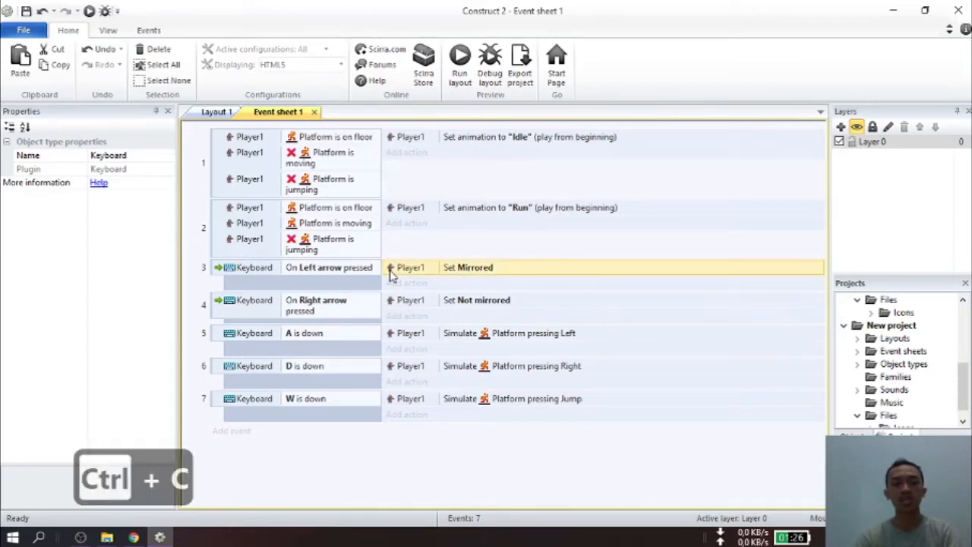
left_click(357, 337)
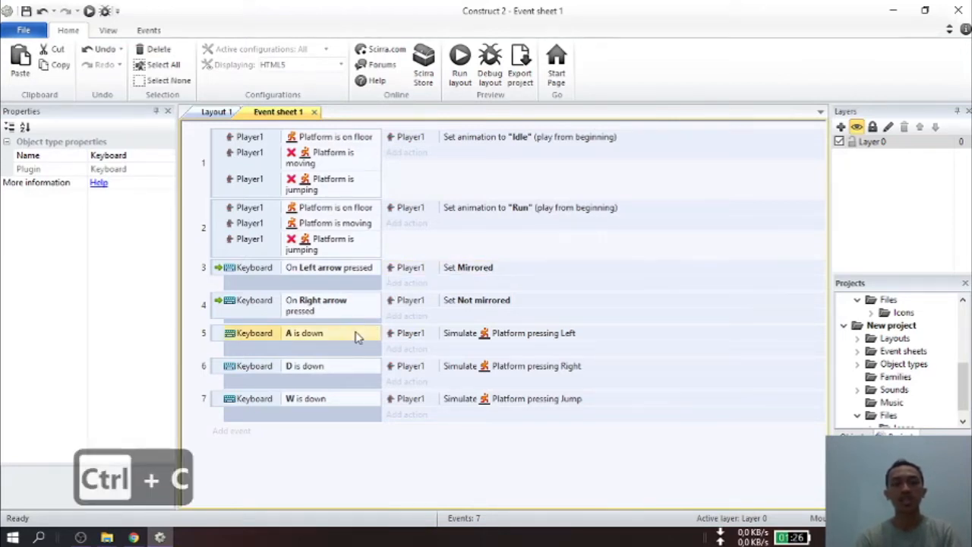
key("ctrl+v")
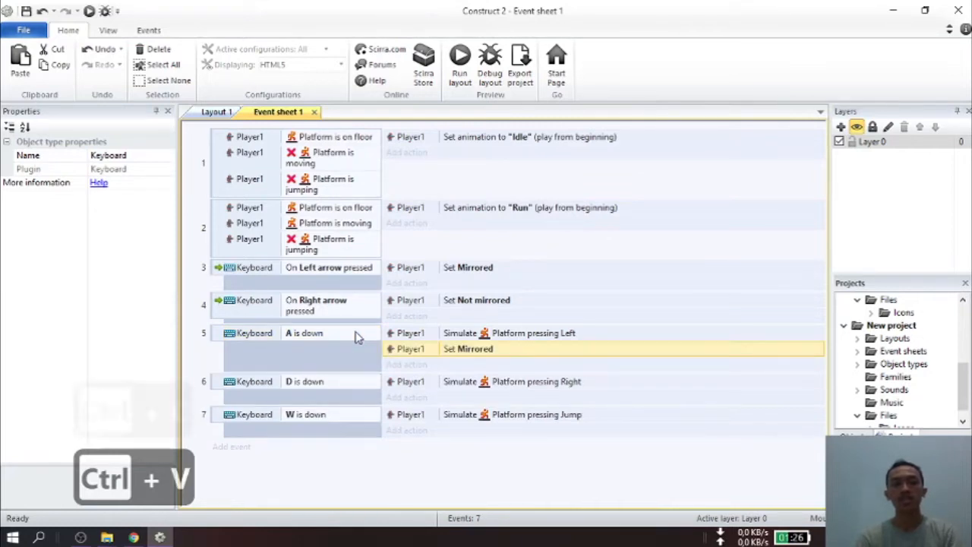
Step: Copy the Set Not mirrored action from the Right arrow event into the "D is down" event
left_click(449, 304)
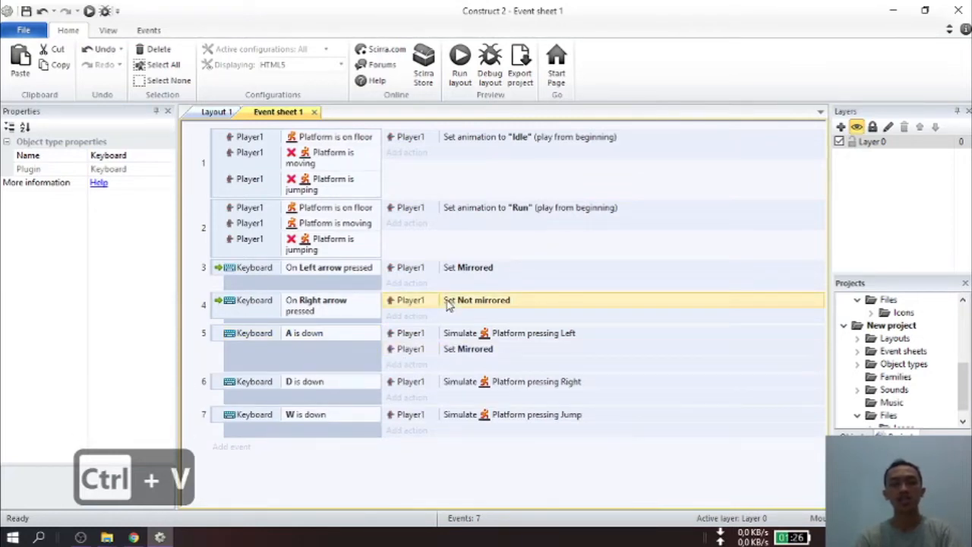
key("ctrl+c")
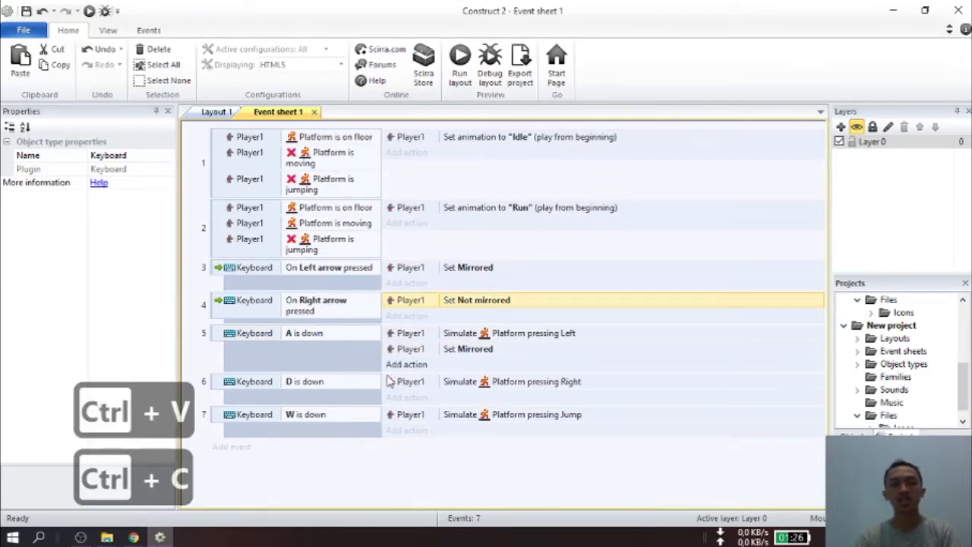
left_click(331, 386)
key("ctrl+v")
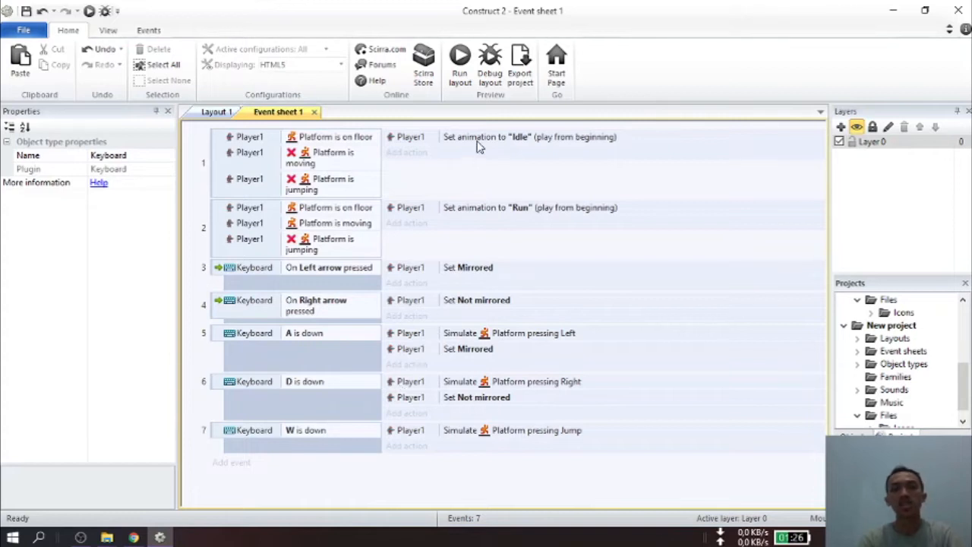
Step: Run the layout in the browser preview and test Player1's running and mirroring with the D and A controls
left_click(459, 64)
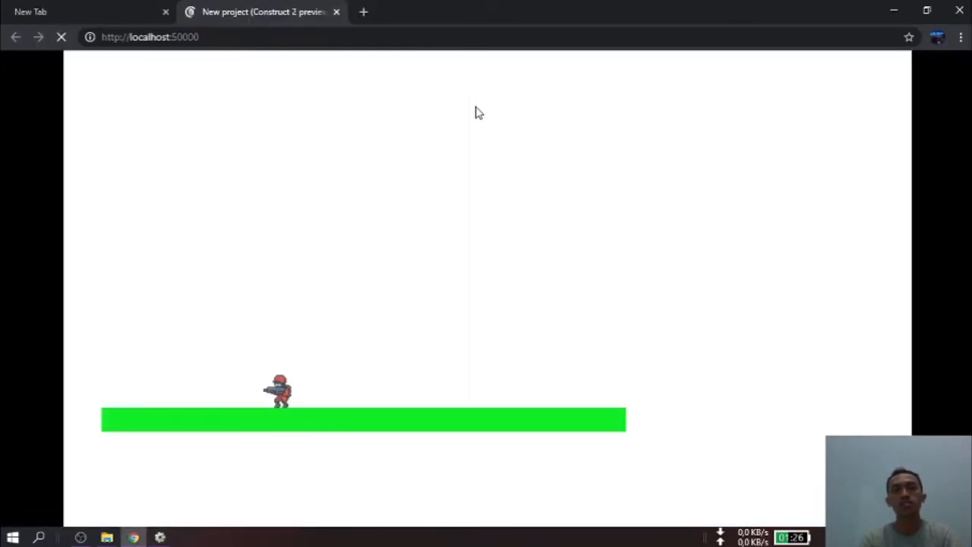
key("Right")
key("Up")
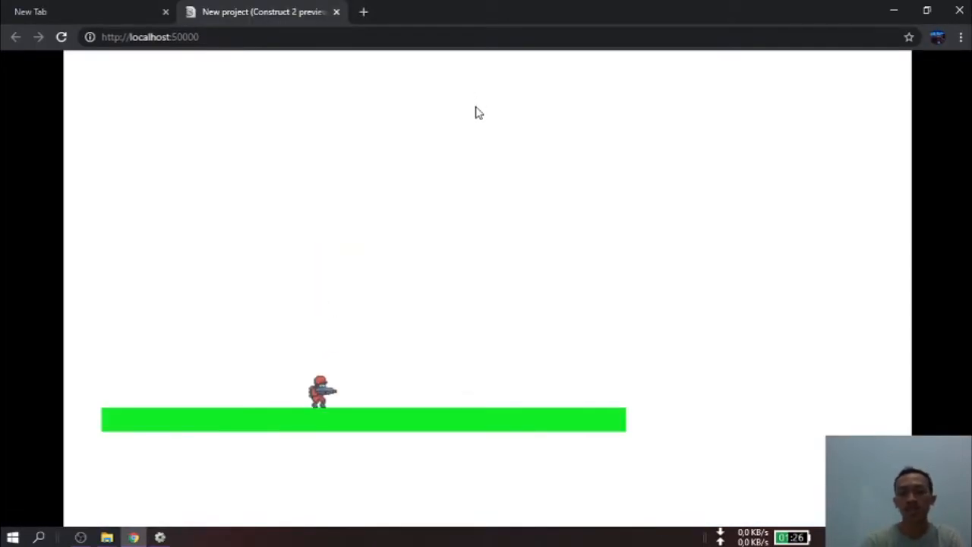
key("d")
key("d")
key("d")
key("d")
key("d")
key("d")
key("d")
key("d")
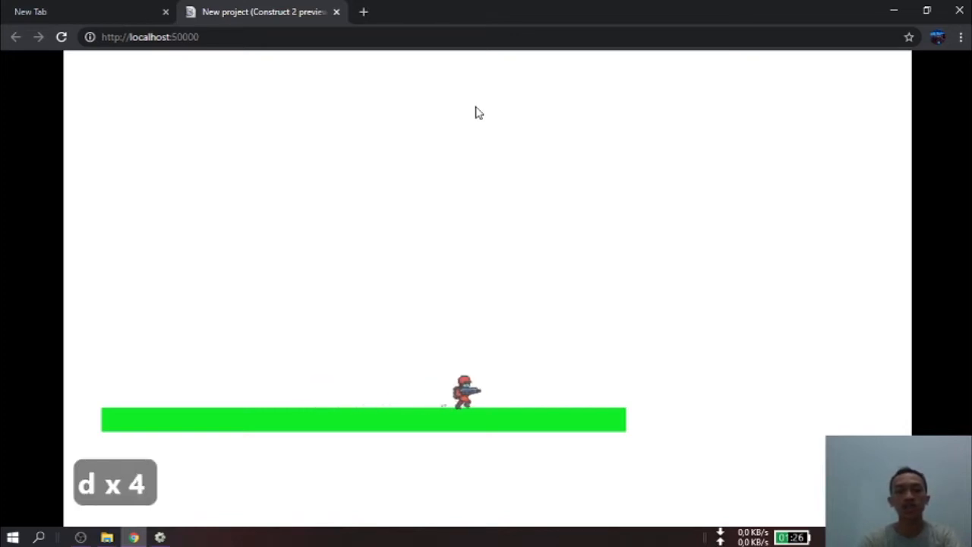
key("a")
key("a")
key("a")
key("a")
key("a")
key("a")
key("a")
key("a")
key("a")
key("a")
key("a")
key("a")
key("a")
key("a")
key("a")
key("a")
key("a")
key("a")
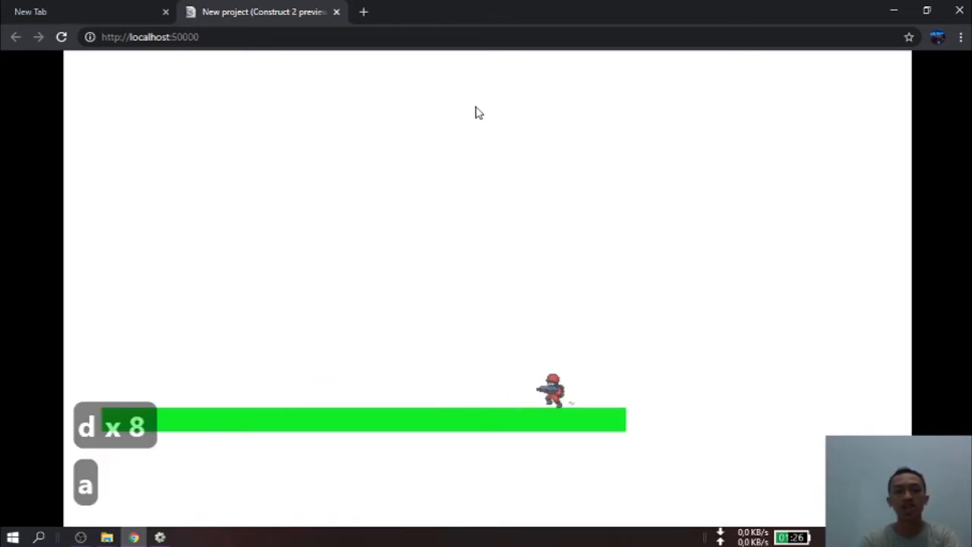
Step: Test Player1's W jump combined with D and A movement in the preview, and return to Construct 2
key("d")
key("w")
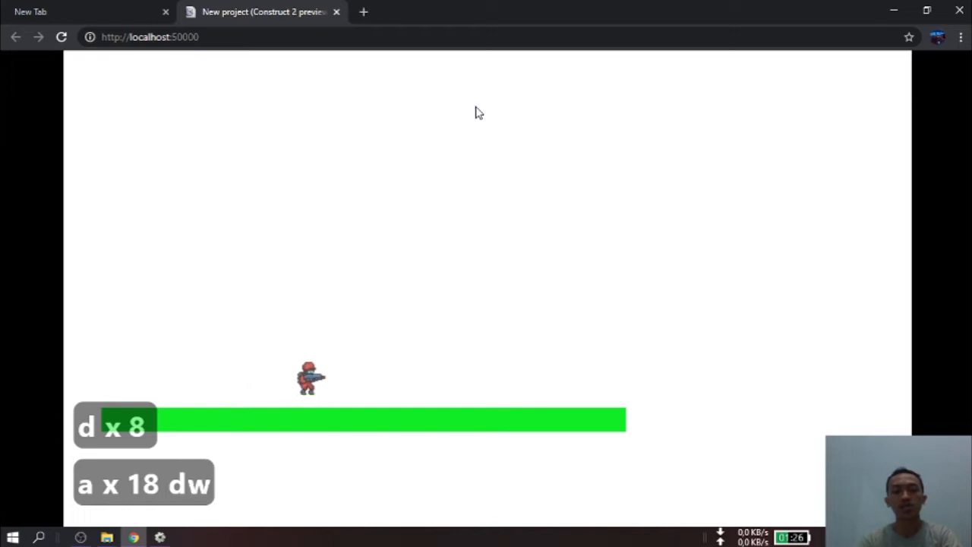
key("d")
key("d")
key("d")
key("d")
key("d")
key("w")
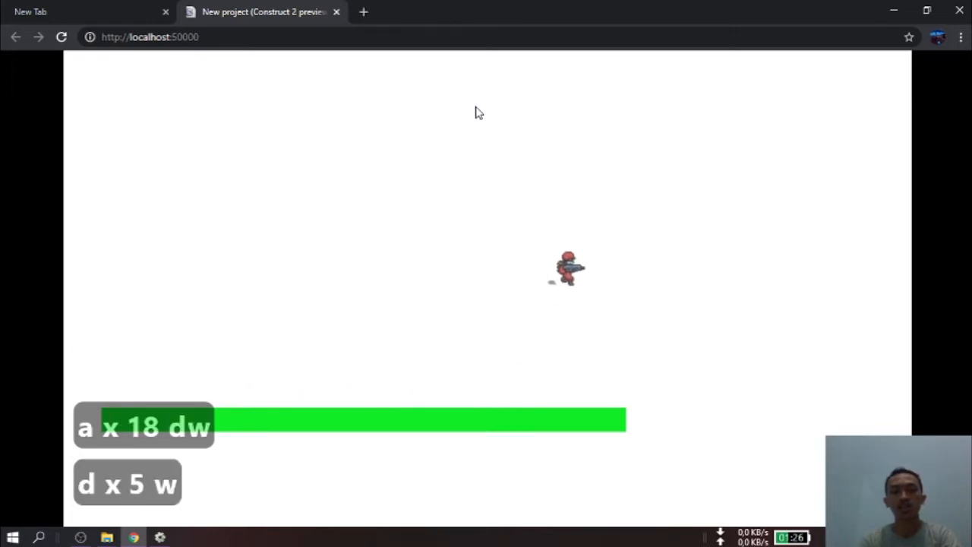
key("a")
key("a")
key("a")
key("a")
key("a")
key("a")
key("a")
key("a")
key("w")
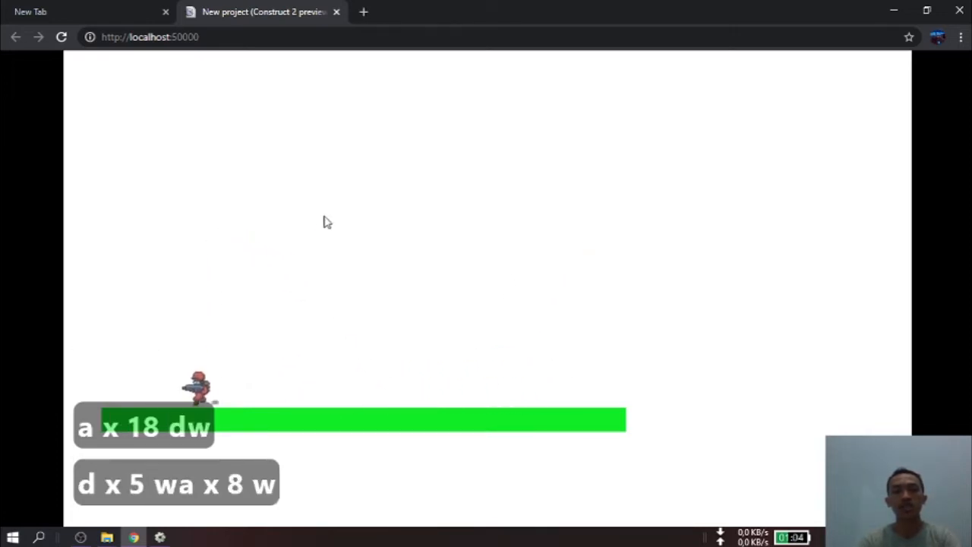
left_click(160, 537)
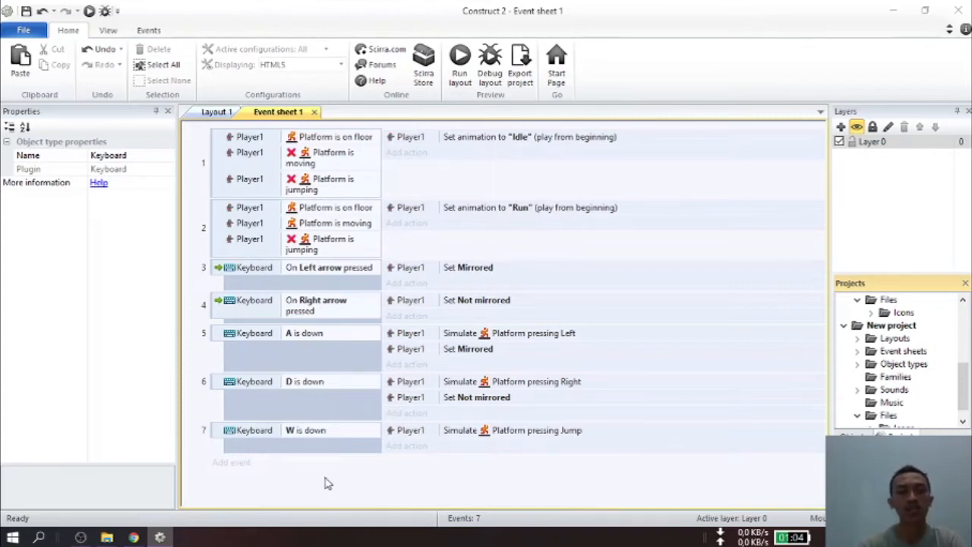
Step: Insert a new Sprite object in Layout 1, placed in the empty margin above the layout's upper-left area
key("ctrl+Tab")
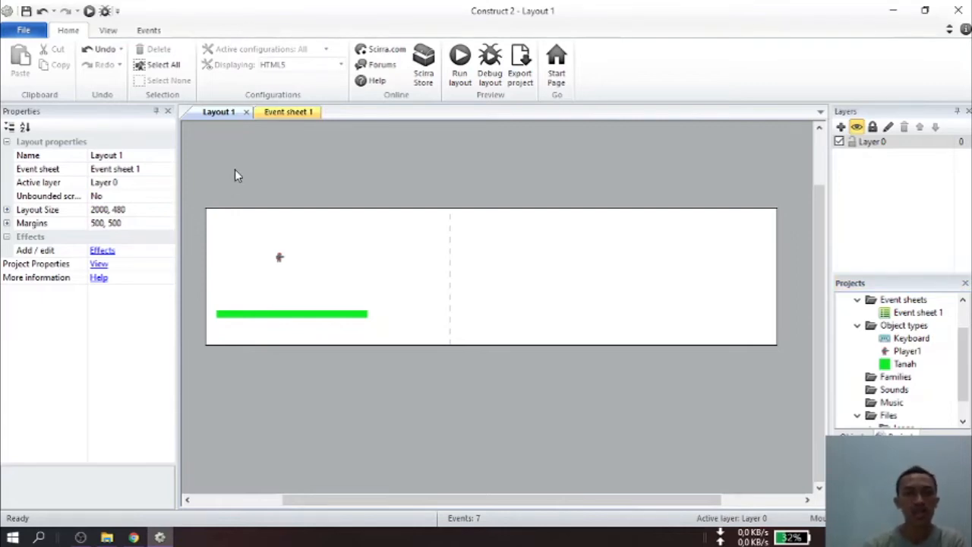
right_click(235, 169)
left_click(276, 180)
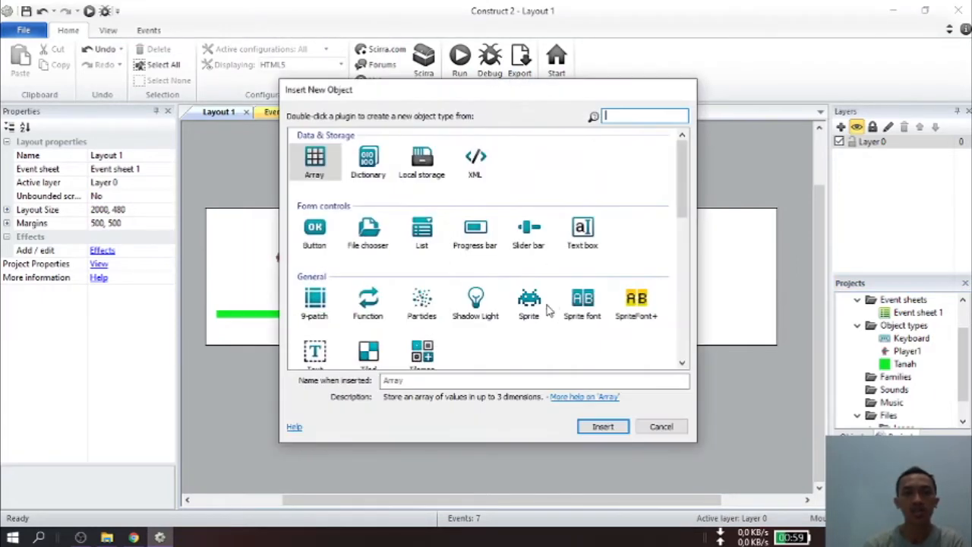
double_click(527, 300)
left_click(267, 183)
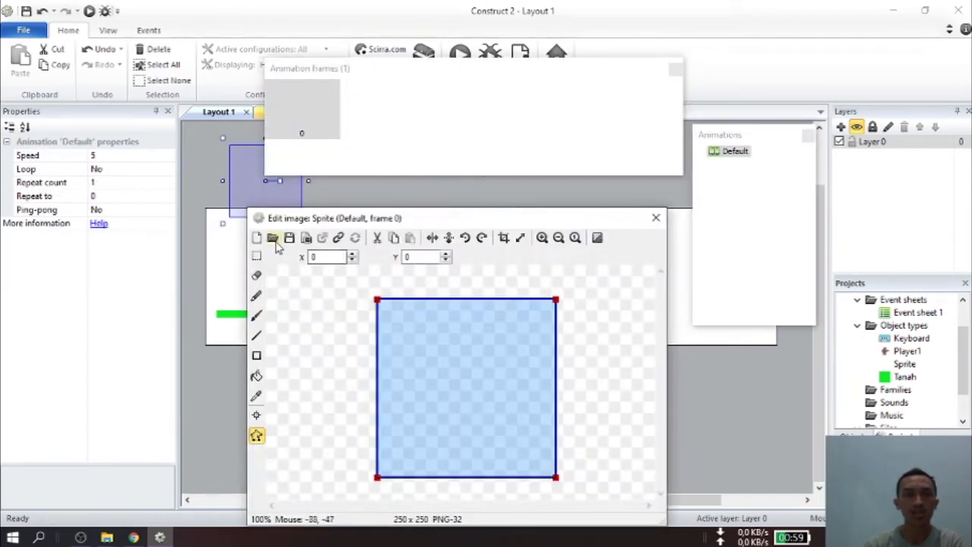
Step: Load SpongeBullet.png from the TeamGunner EXTRAS folder as the new sprite's image and close the image editor
left_click(274, 237)
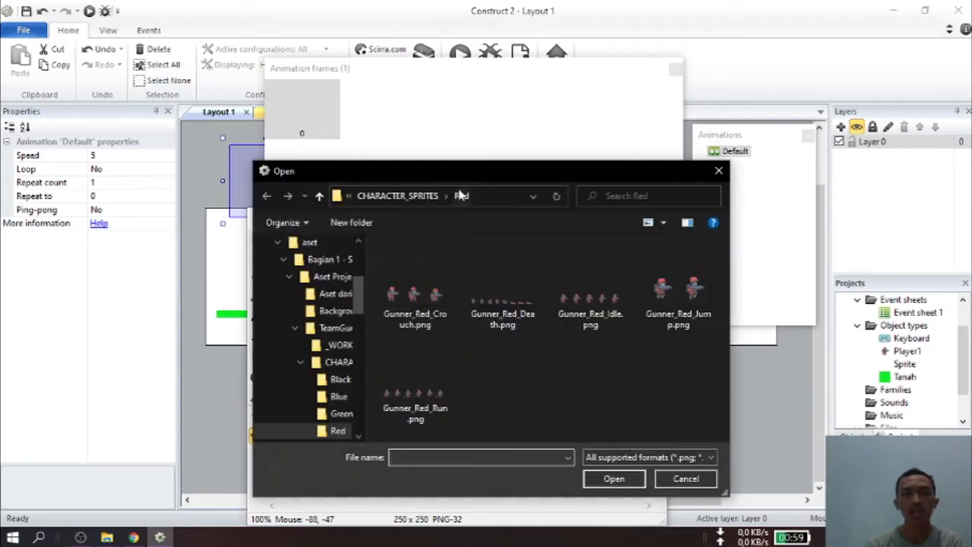
left_click(403, 196)
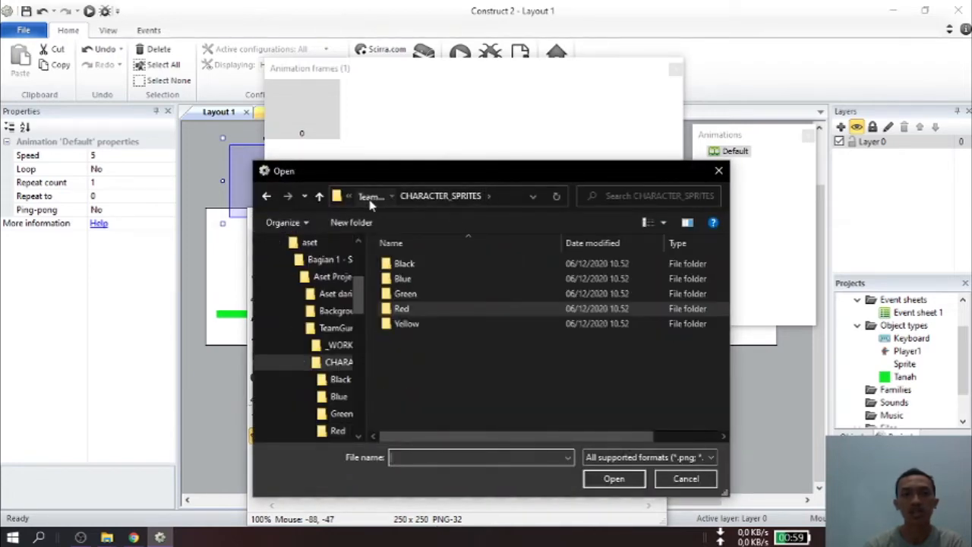
left_click(371, 196)
left_click(393, 197)
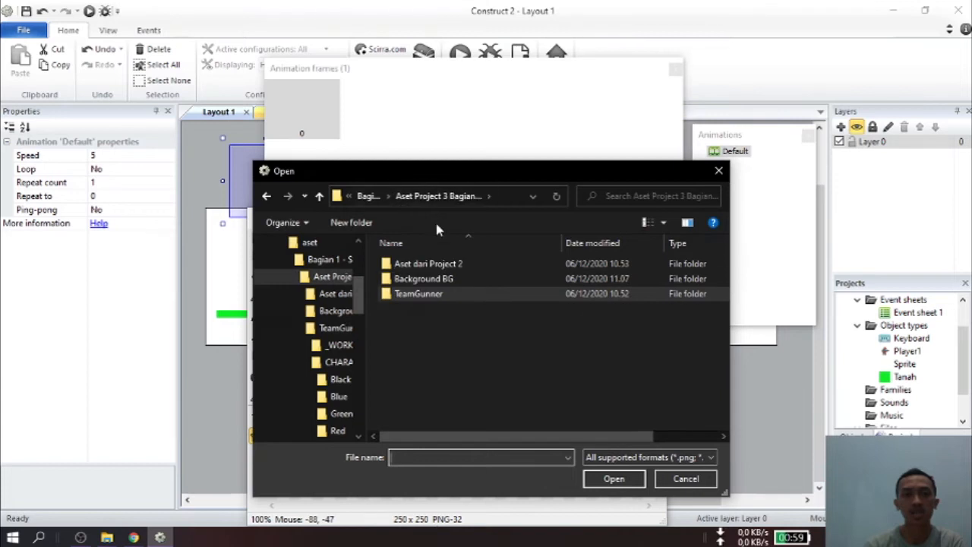
double_click(420, 294)
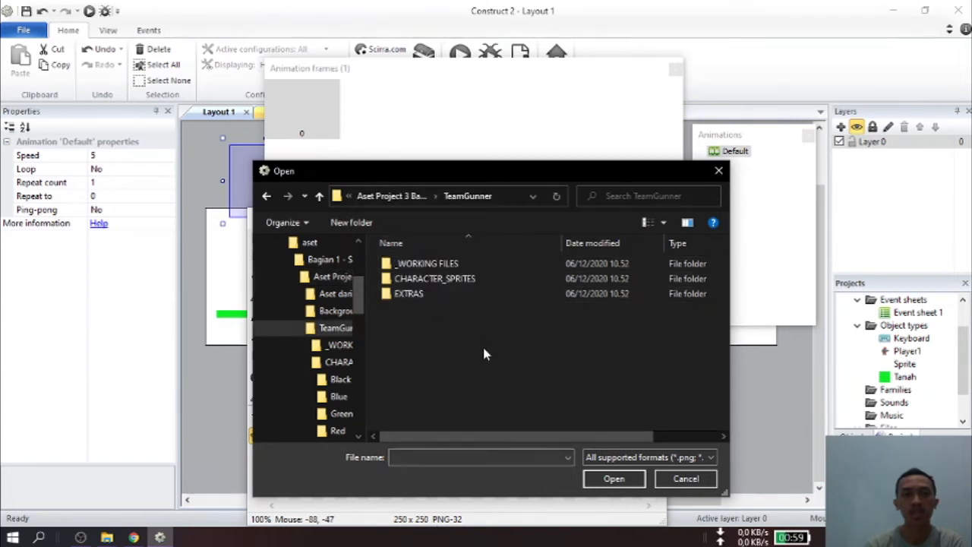
double_click(444, 297)
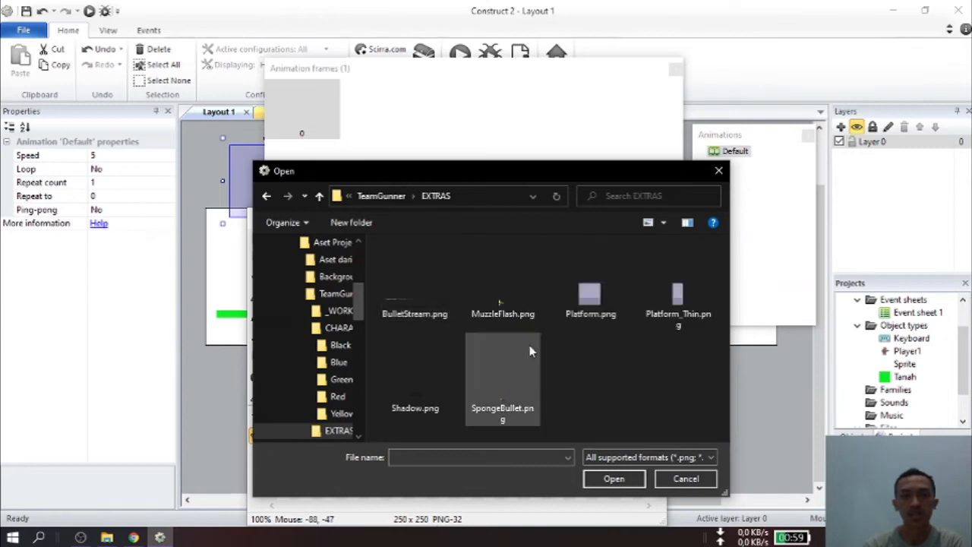
left_click(501, 403)
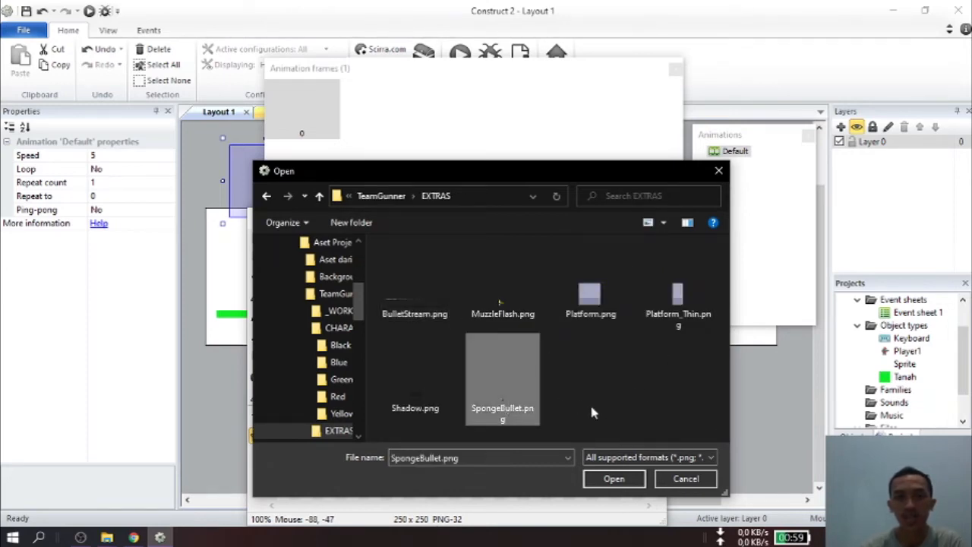
left_click(614, 480)
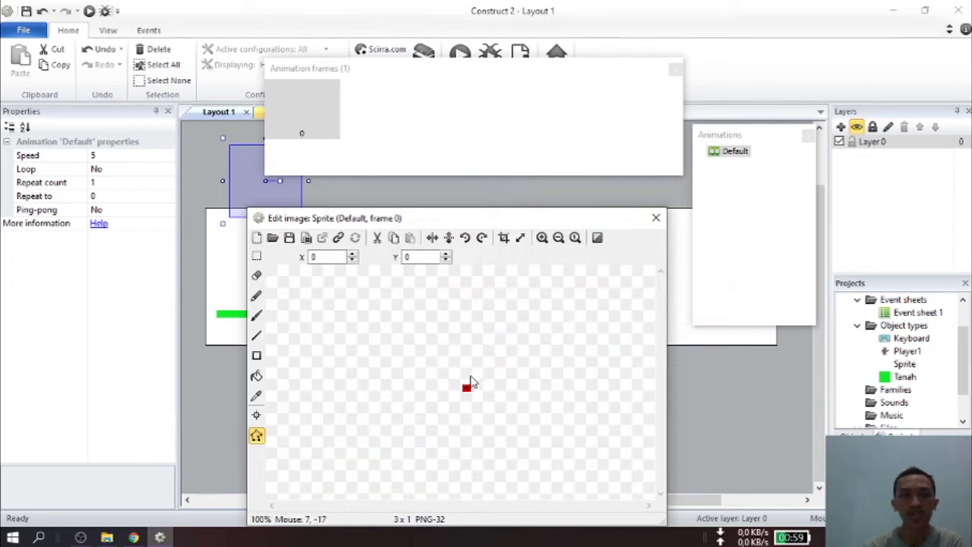
left_click(676, 71)
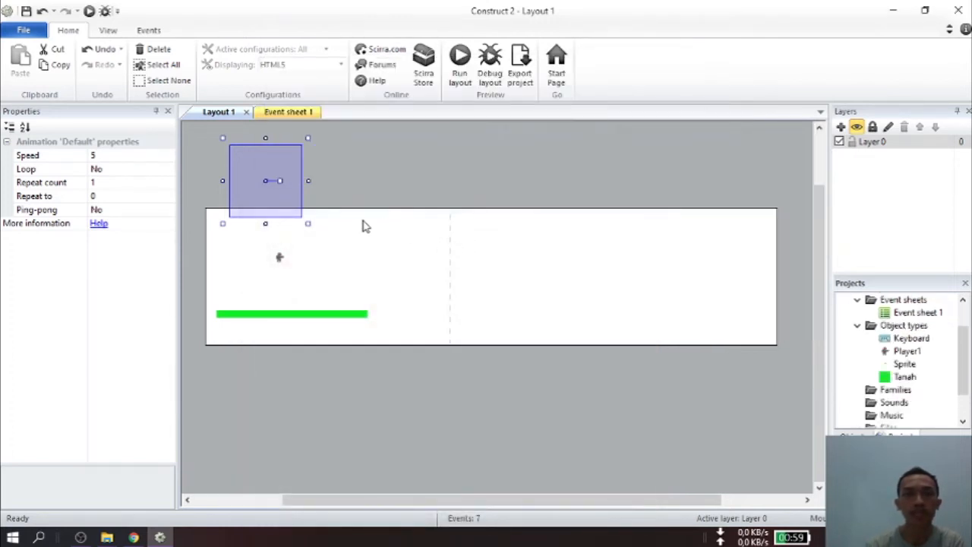
Step: Select the tiny bullet sprite above the layout and rename it Peluru
left_click(266, 196)
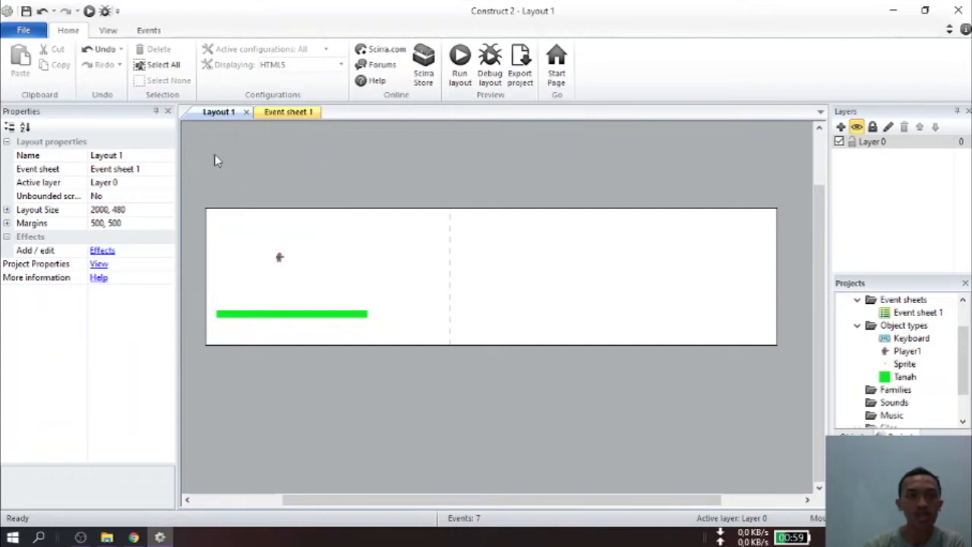
left_click_drag(204, 142, 372, 219)
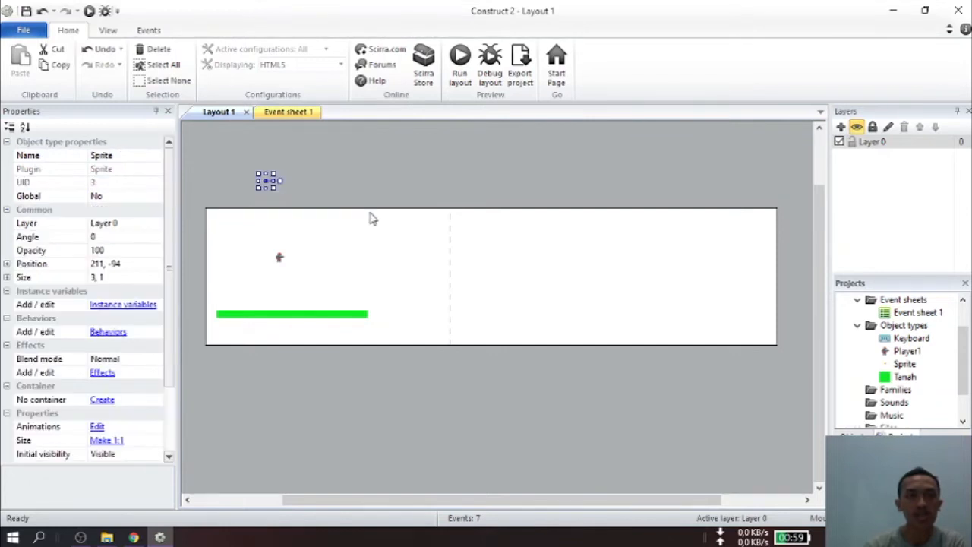
key("Delete")
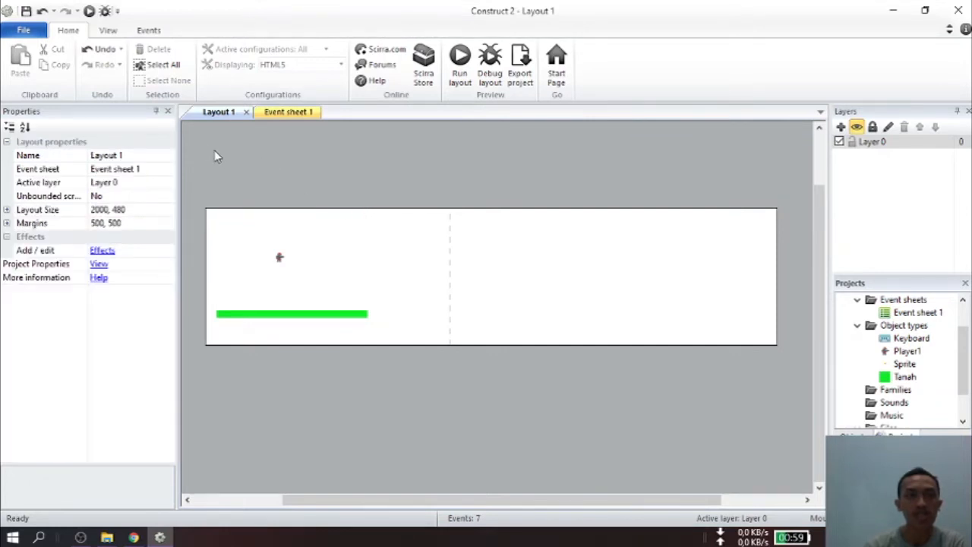
left_click_drag(203, 145, 362, 223)
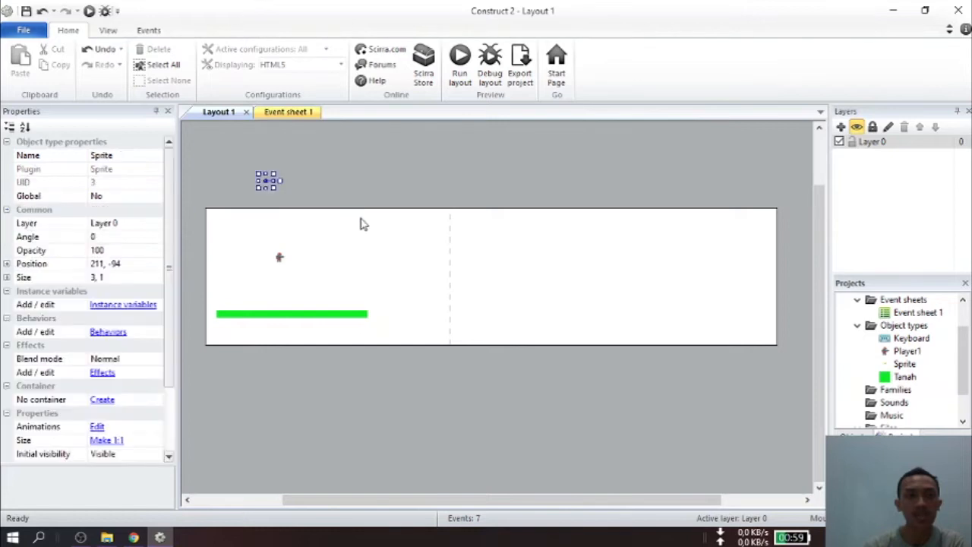
left_click(132, 154)
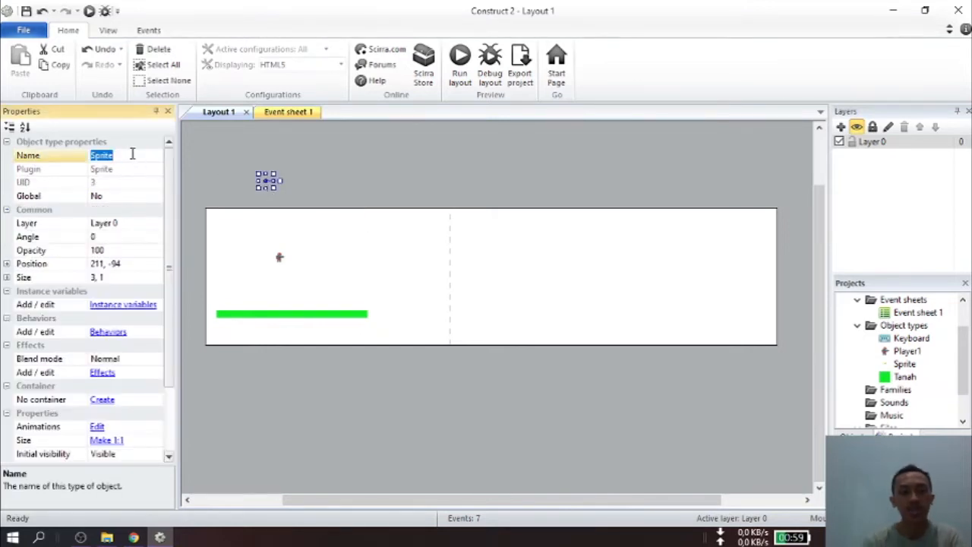
type("Peluru")
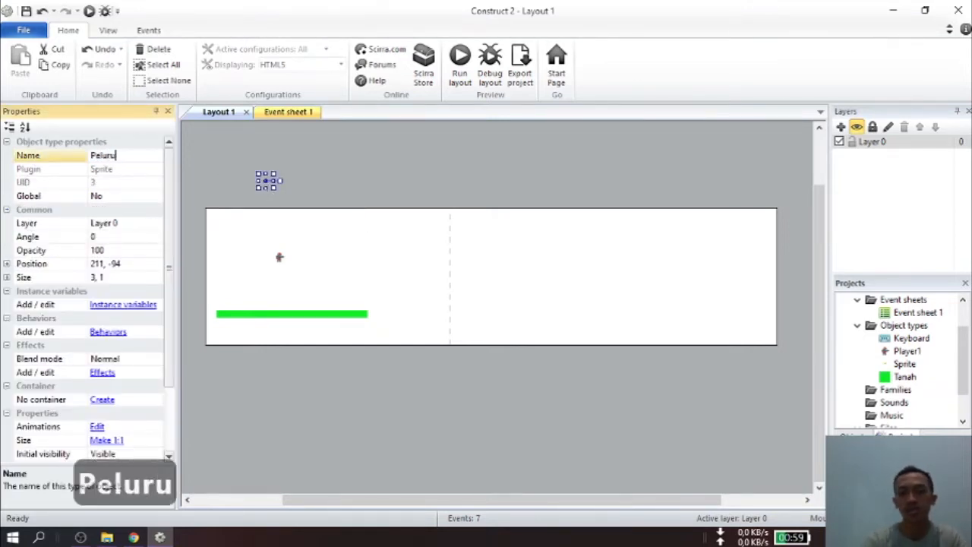
key("Return")
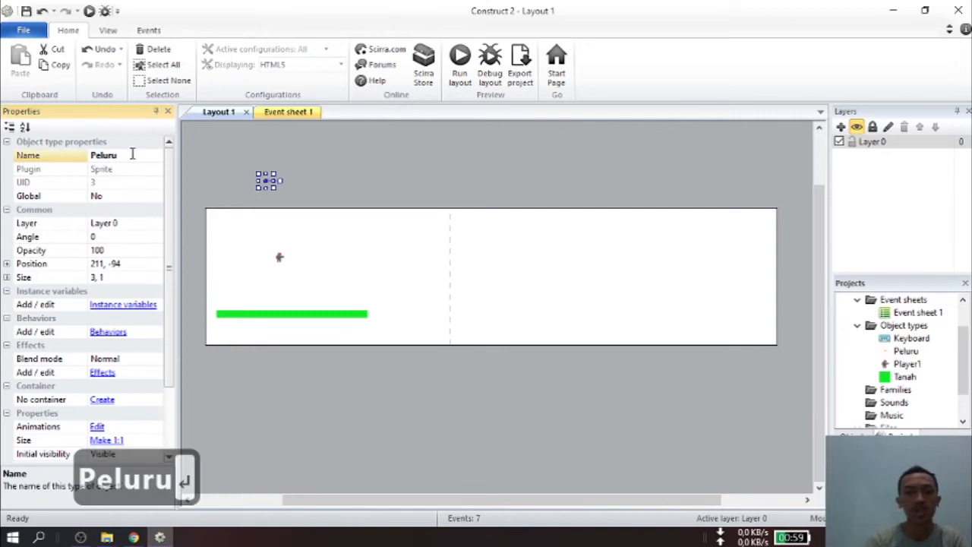
Step: Set the Peluru sprite's size to 6, 2 and deselect it
left_click(120, 280)
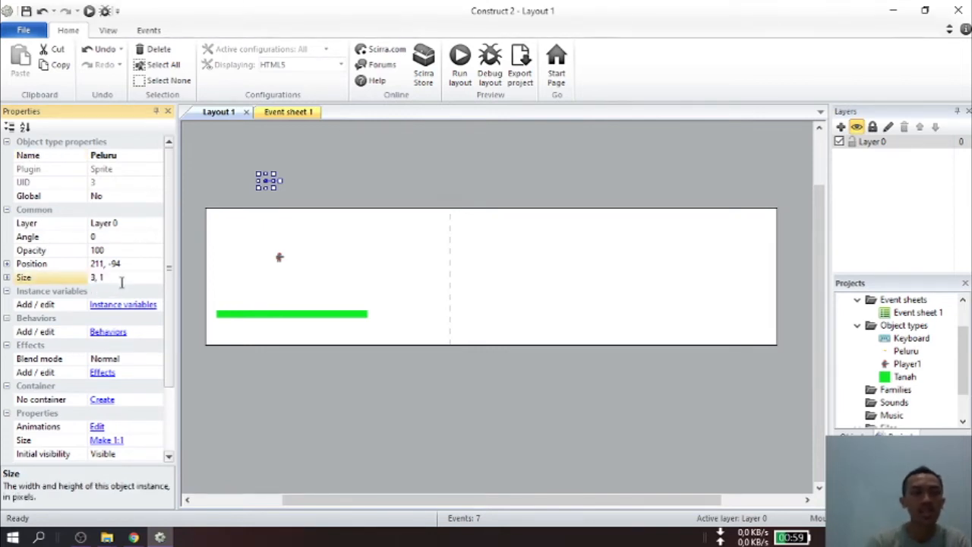
left_click_drag(121, 281, 79, 275)
type("6,2")
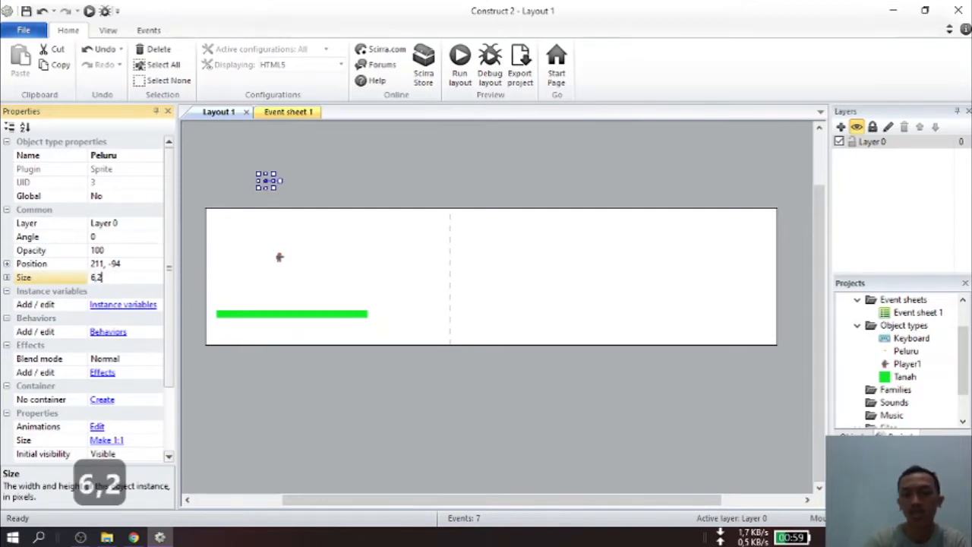
key("Return")
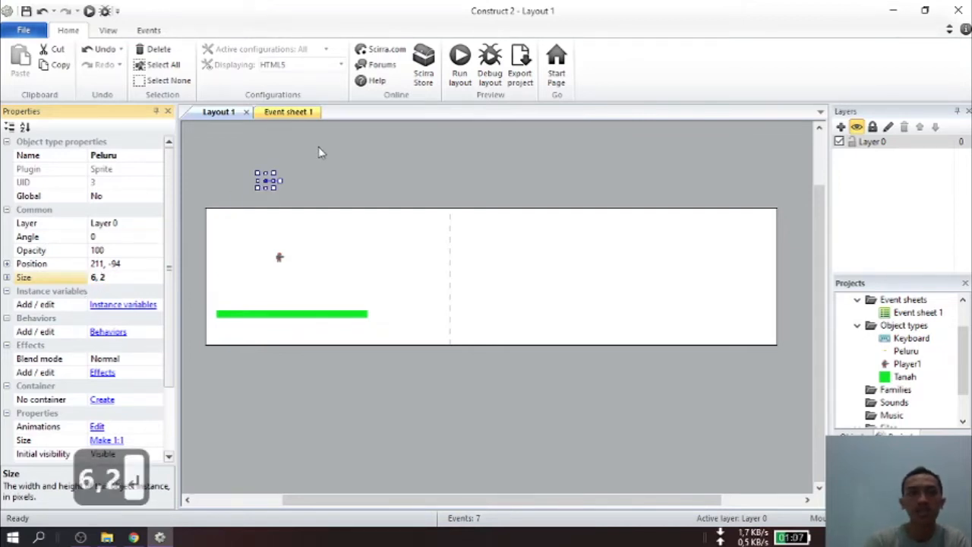
left_click(296, 203)
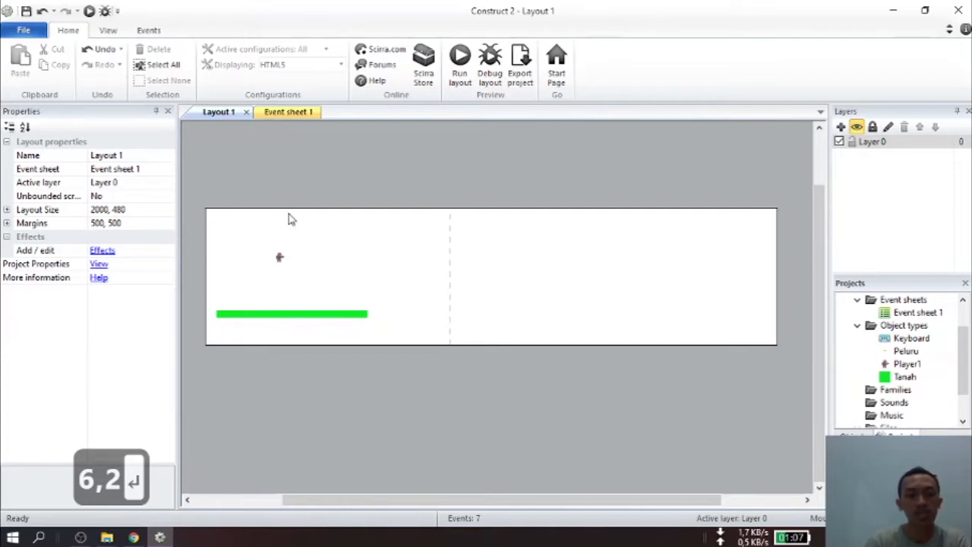
Step: Examine the resized Peluru bullet above the layout at close range, comparing its size with Player1
key("ctrl+alt+equal")
key("ctrl+alt+equal")
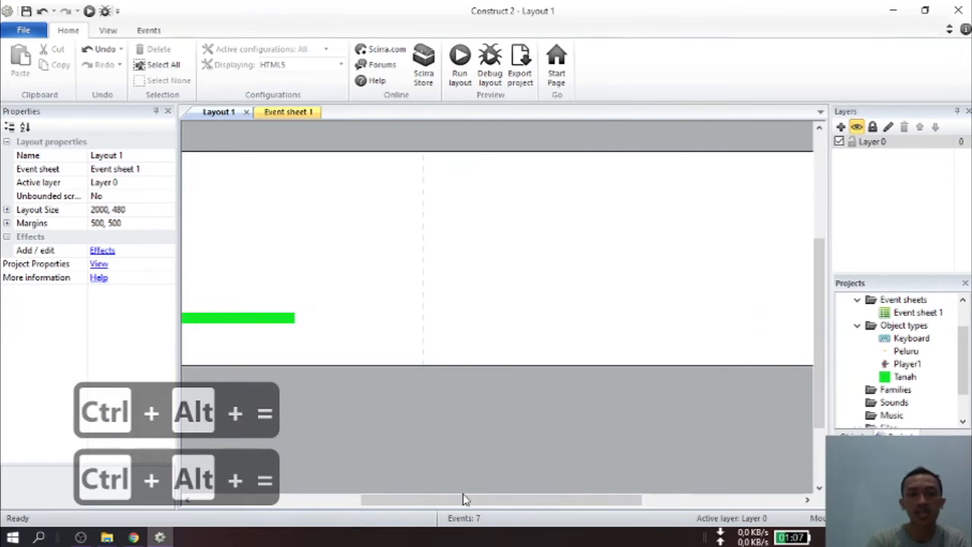
left_click_drag(464, 502, 372, 518)
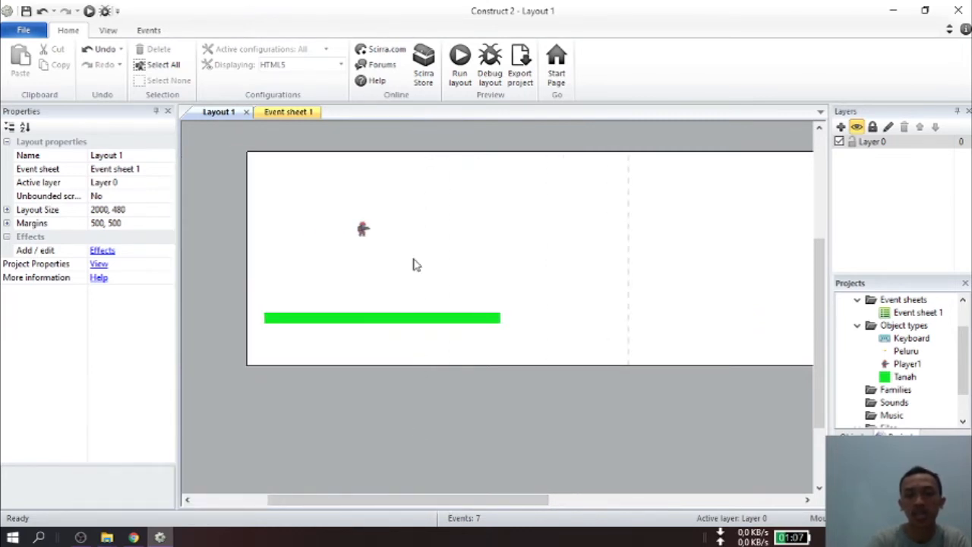
key("ctrl+alt+equal")
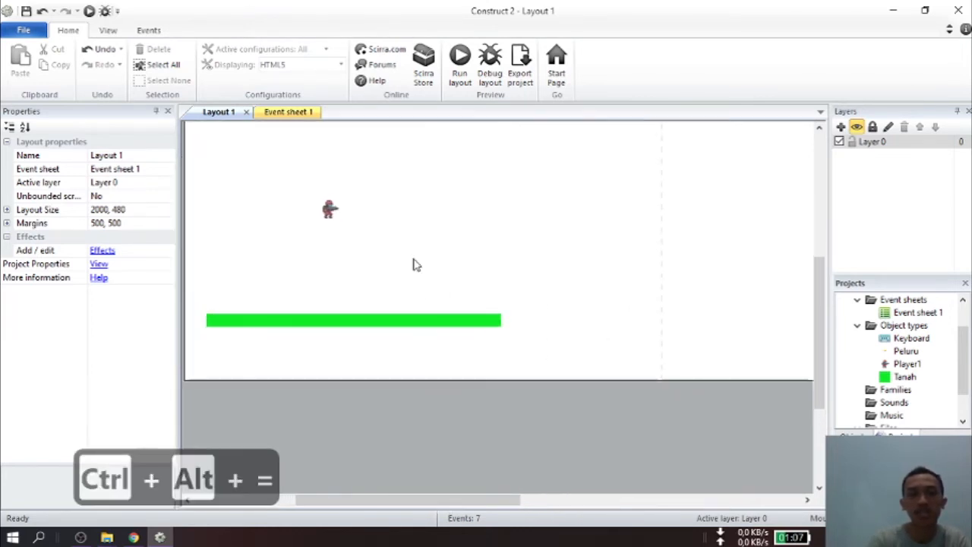
left_click(106, 31)
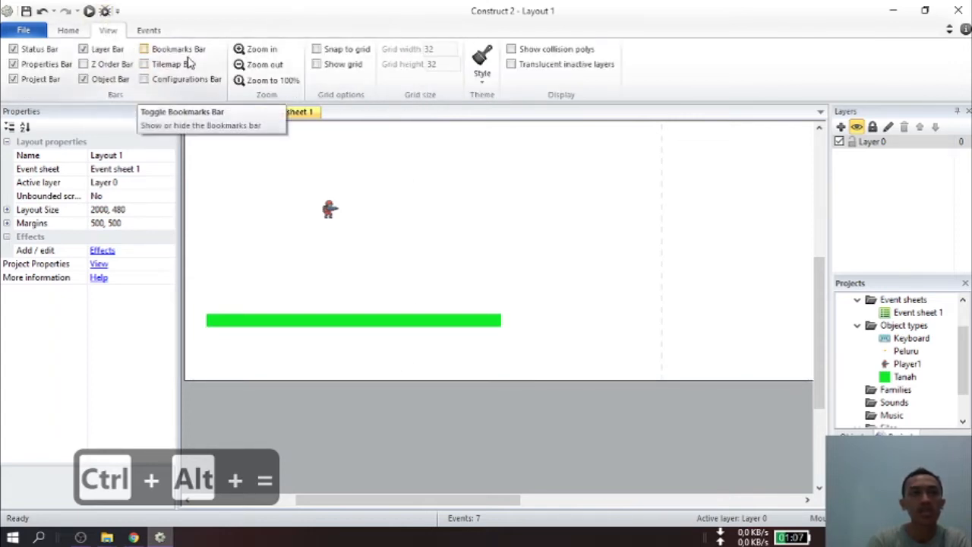
left_click(271, 53)
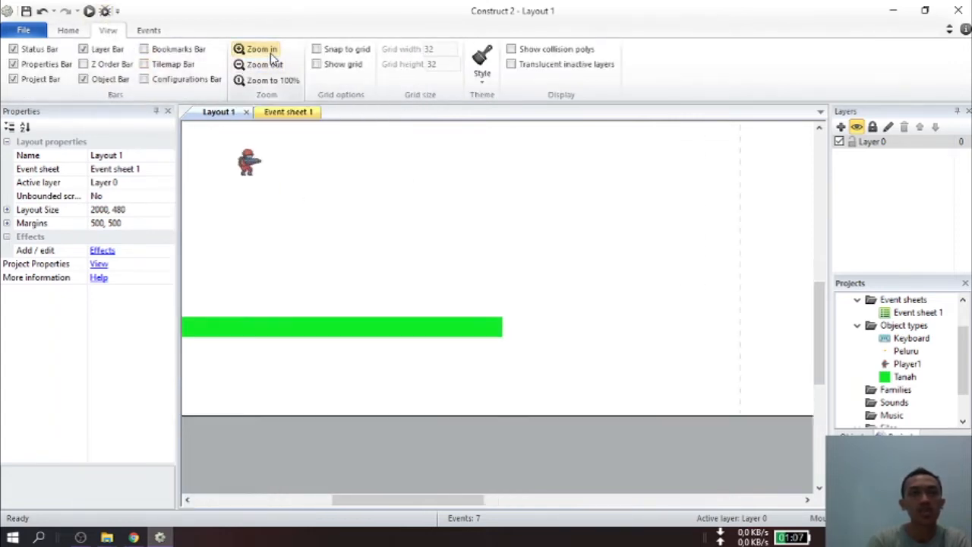
scroll(398, 314, "up", 1, "ctrl")
left_click_drag(437, 501, 379, 503)
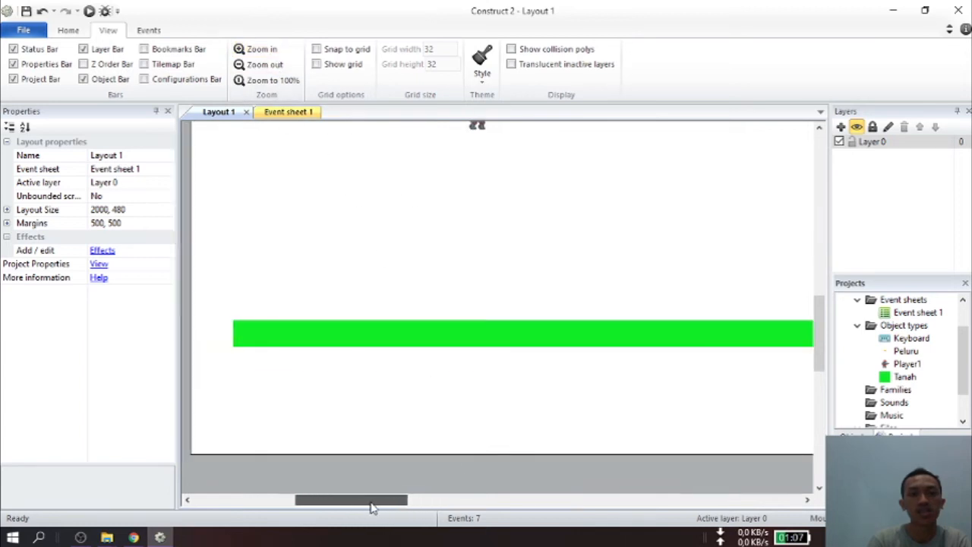
left_click_drag(820, 337, 795, 253)
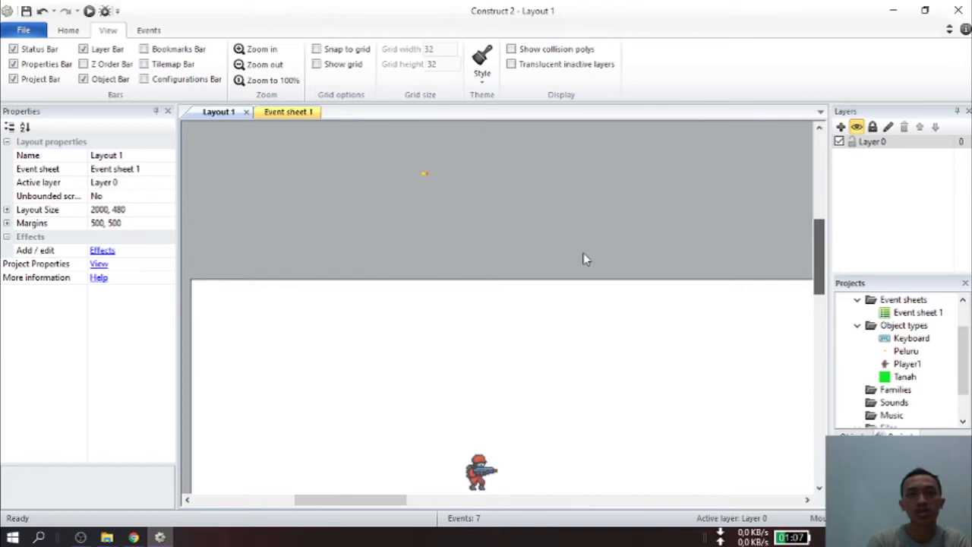
left_click(426, 177)
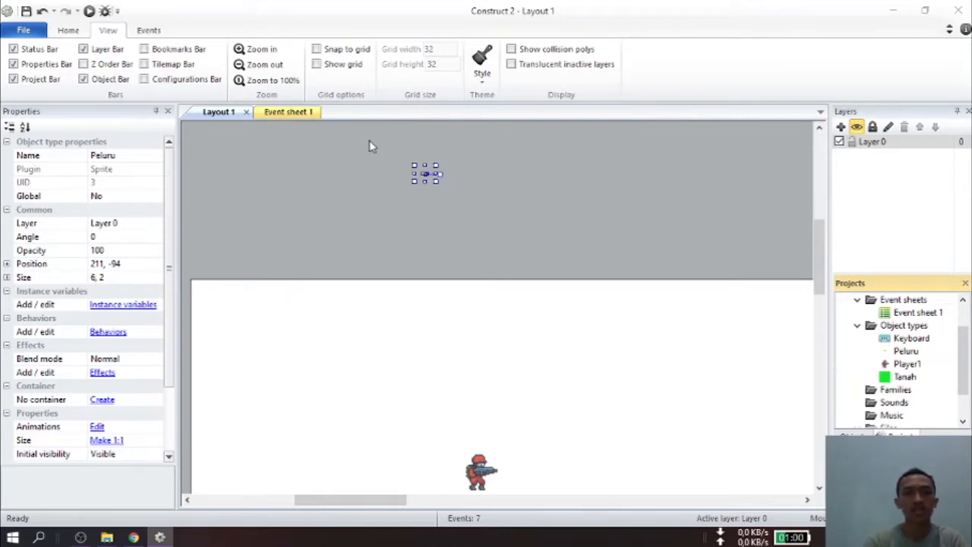
Step: Add a Keyboard "On key pressed" event for the Space key at the end of Event sheet 1
left_click(278, 112)
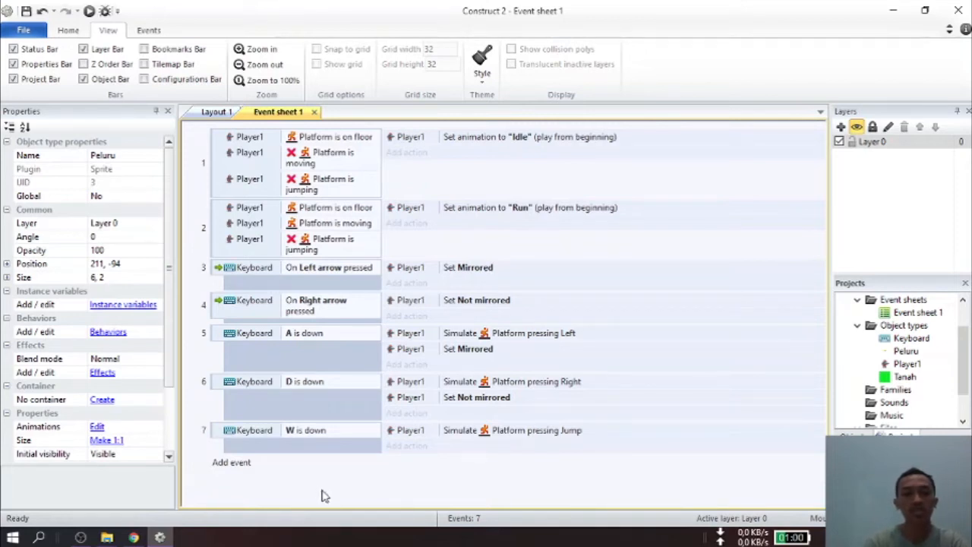
left_click(233, 465)
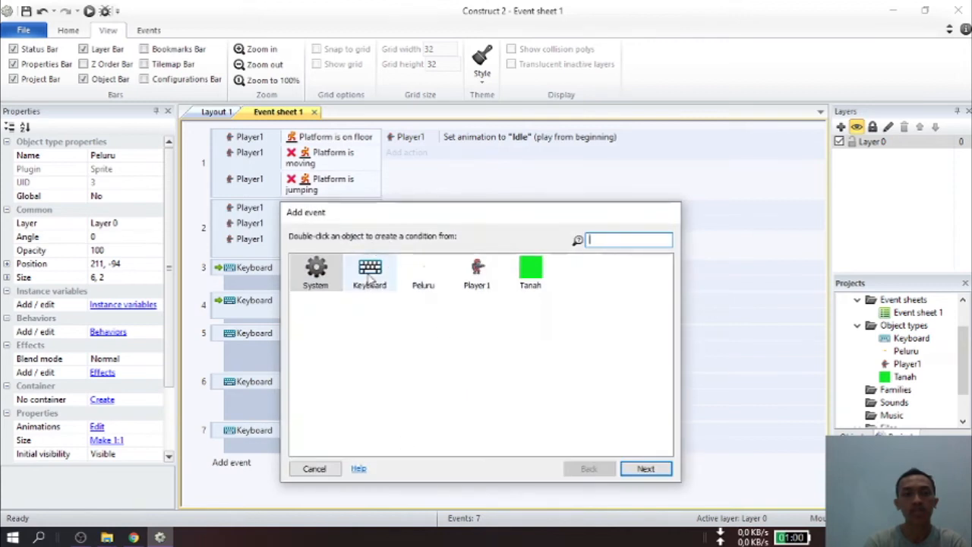
double_click(371, 278)
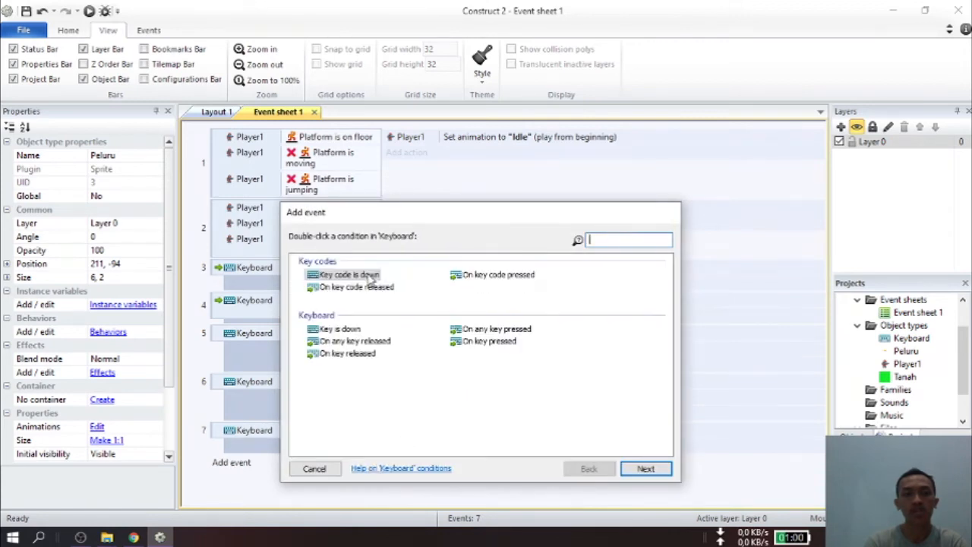
double_click(488, 343)
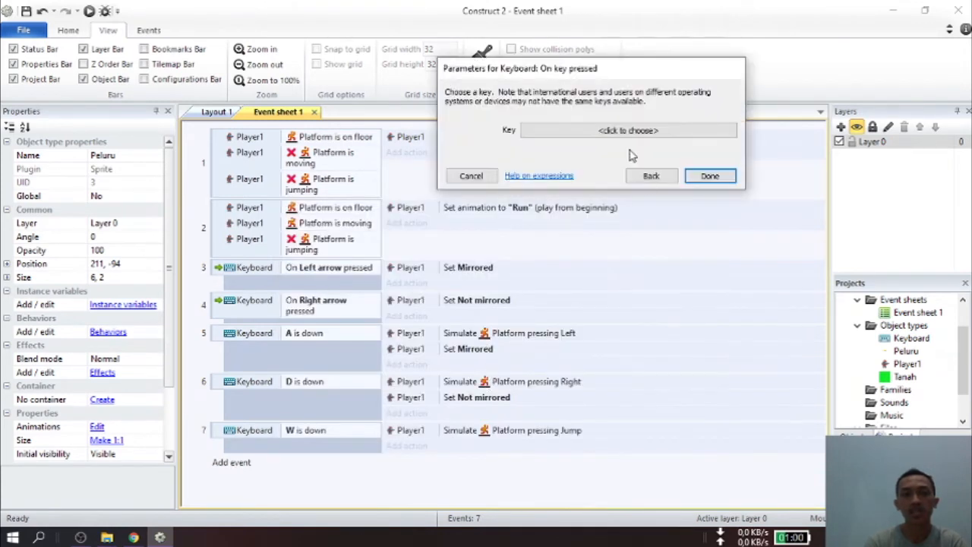
left_click(607, 130)
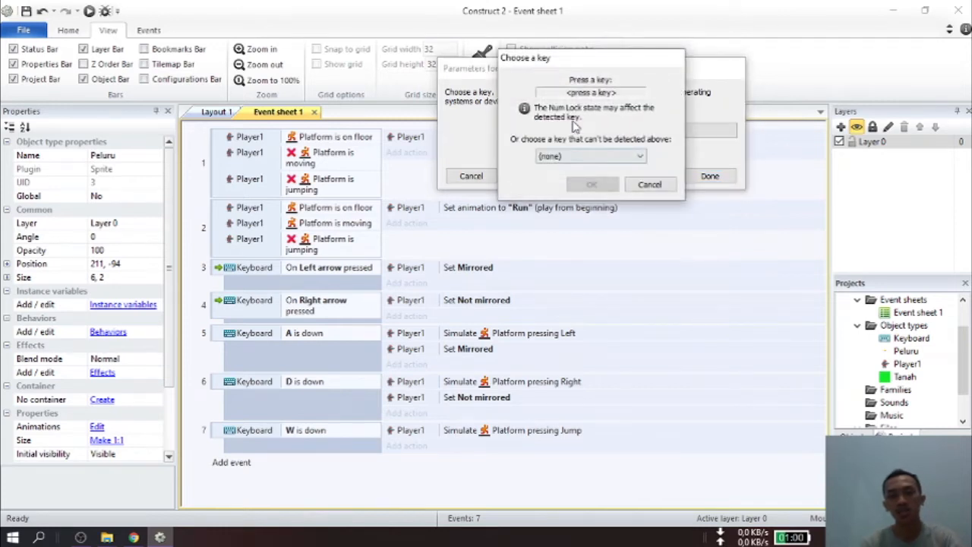
key("space")
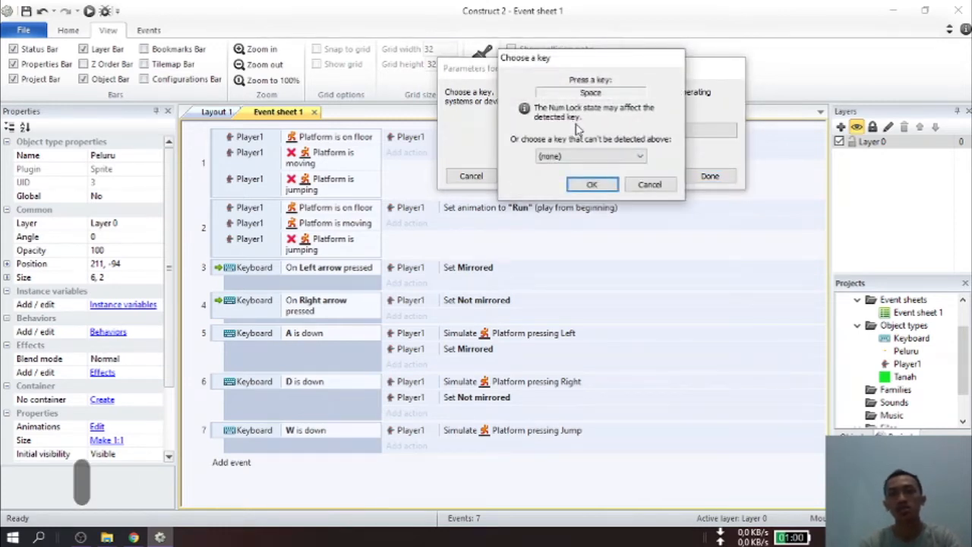
left_click(592, 184)
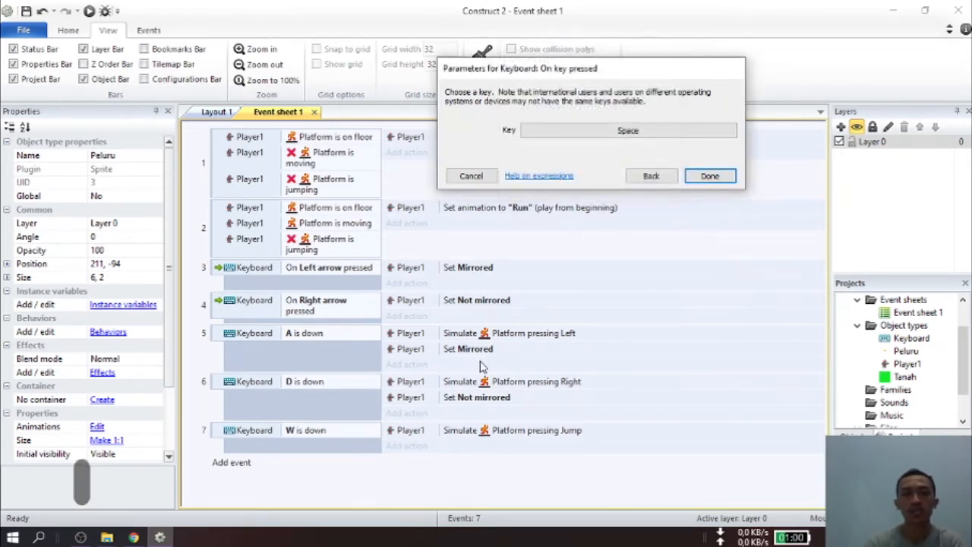
left_click(710, 176)
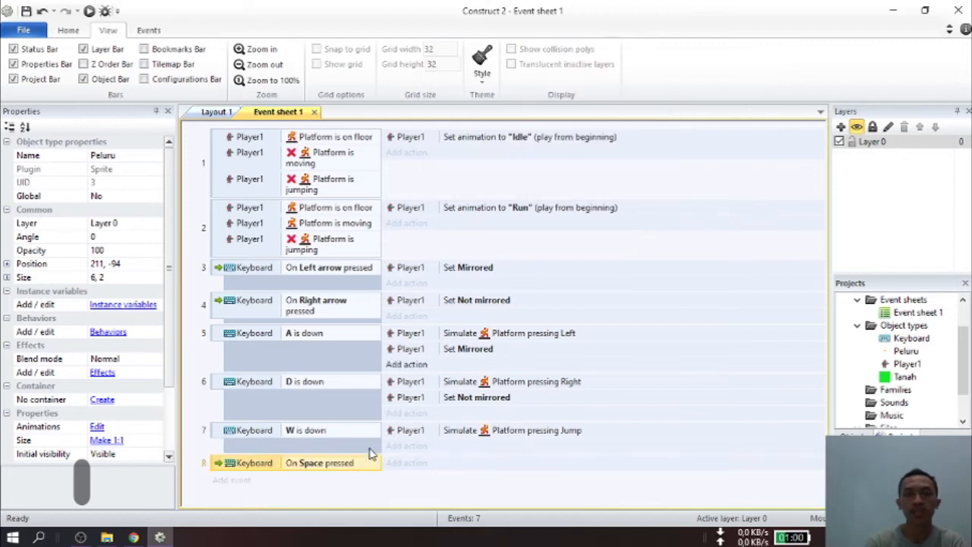
Step: Add a Player1 "Spawn another object" action to the Space event, spawning Peluru on layer 0 at image point 0
left_click(407, 465)
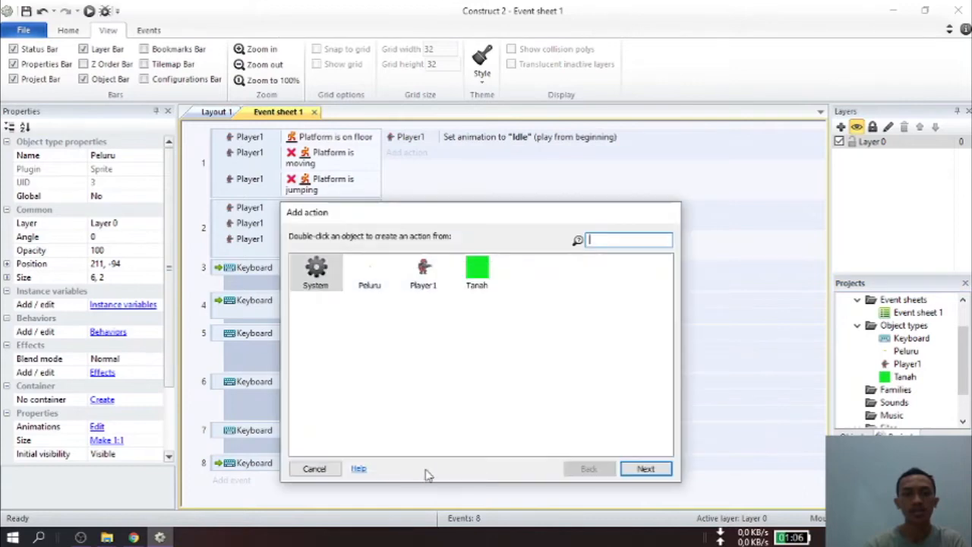
double_click(423, 268)
type("spa")
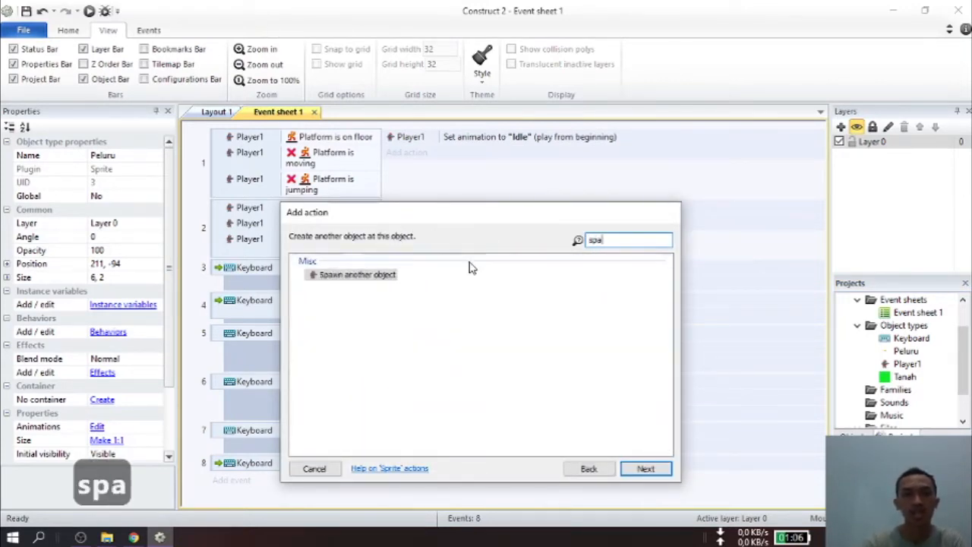
double_click(388, 277)
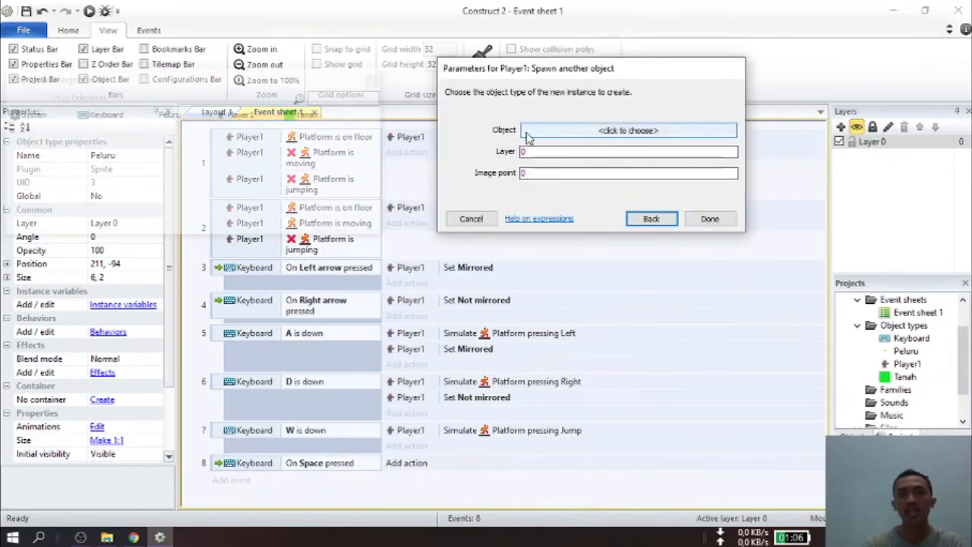
left_click(619, 131)
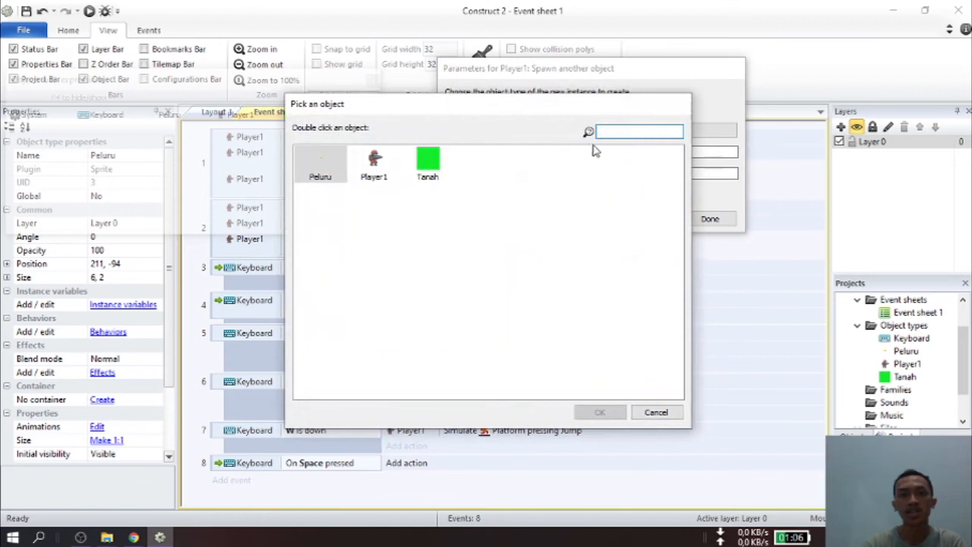
left_click(323, 179)
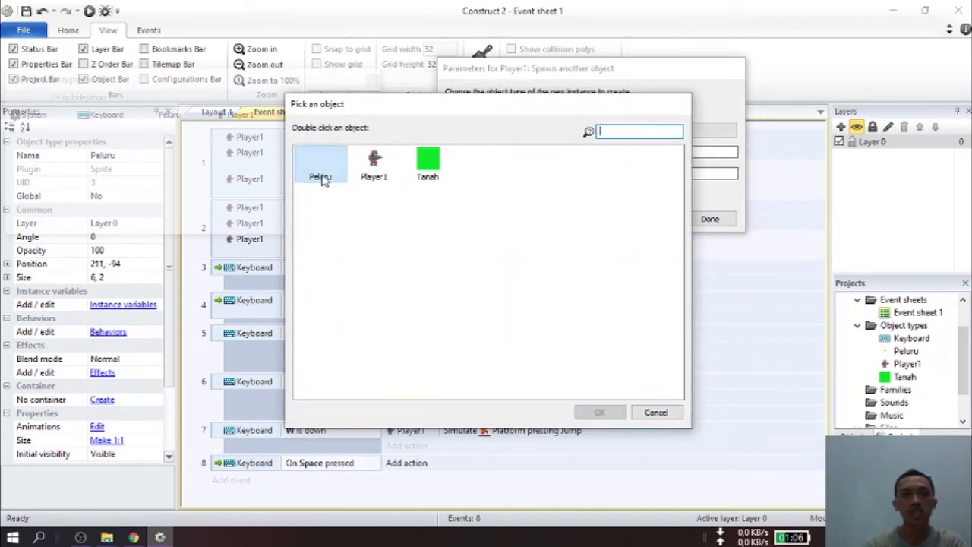
left_click(600, 412)
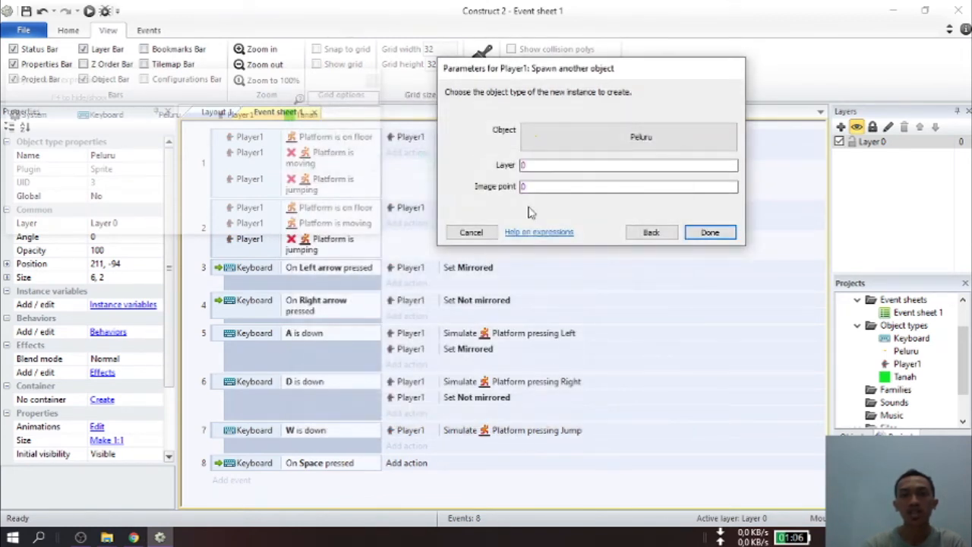
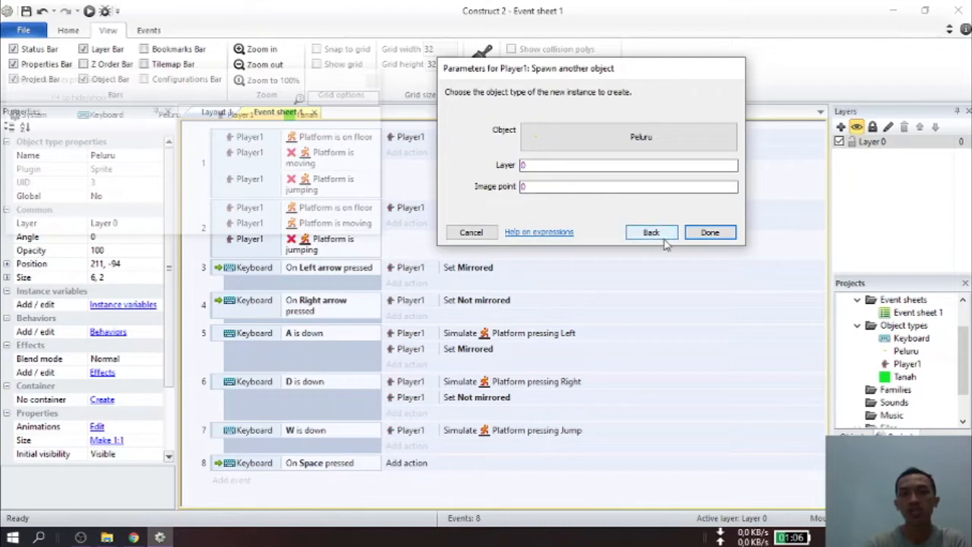
left_click(711, 234)
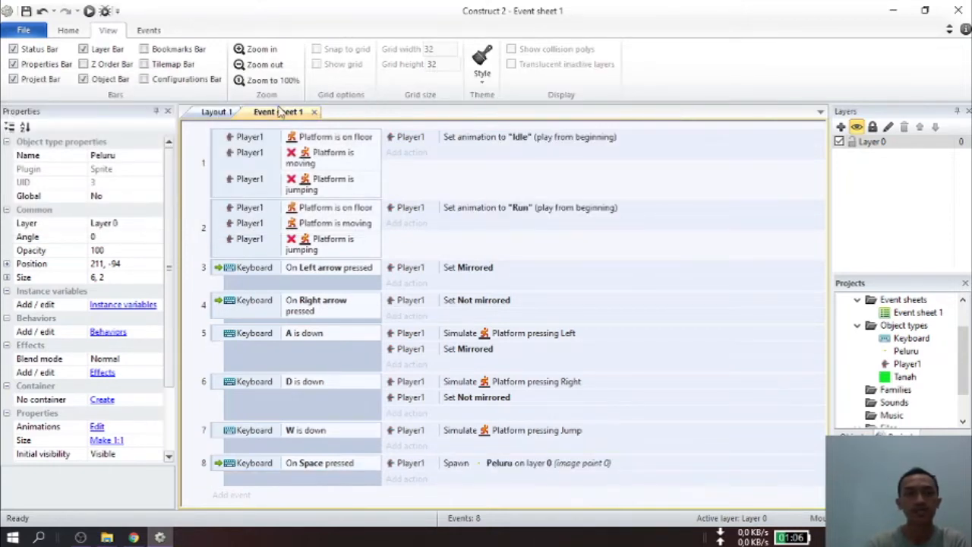
Step: Open frame 0 of Player1's Idle animation from Layout 1 in the image editor and show its image points
left_click(216, 111)
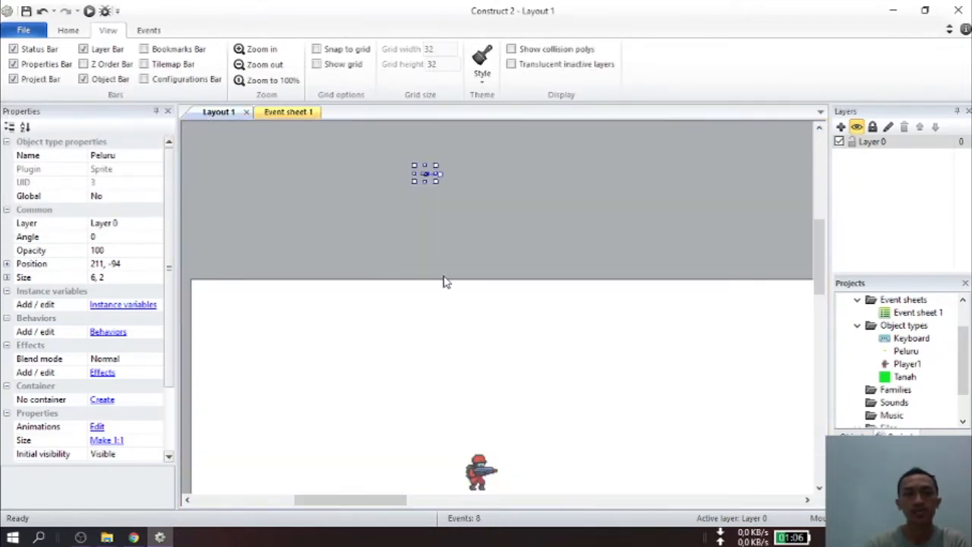
scroll(446, 282, "down", 3)
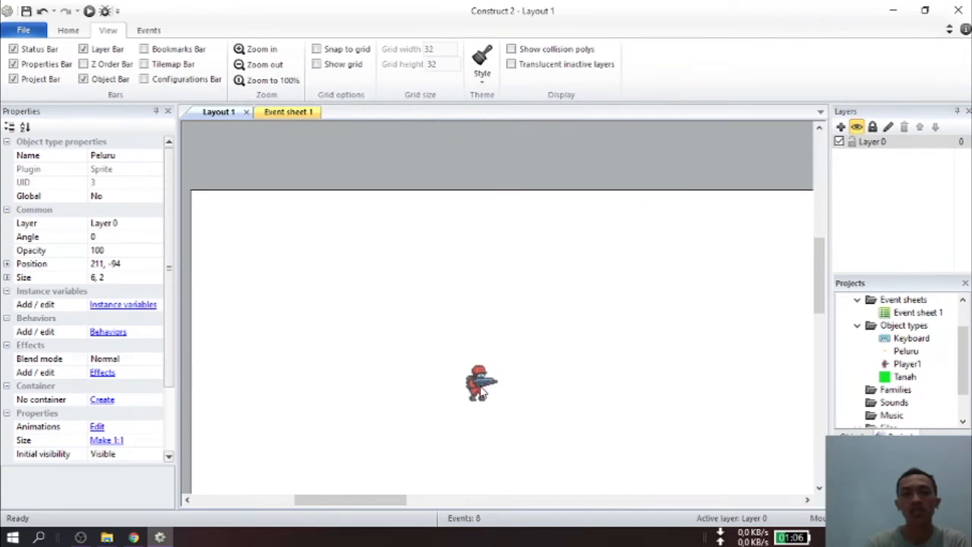
left_click(480, 394)
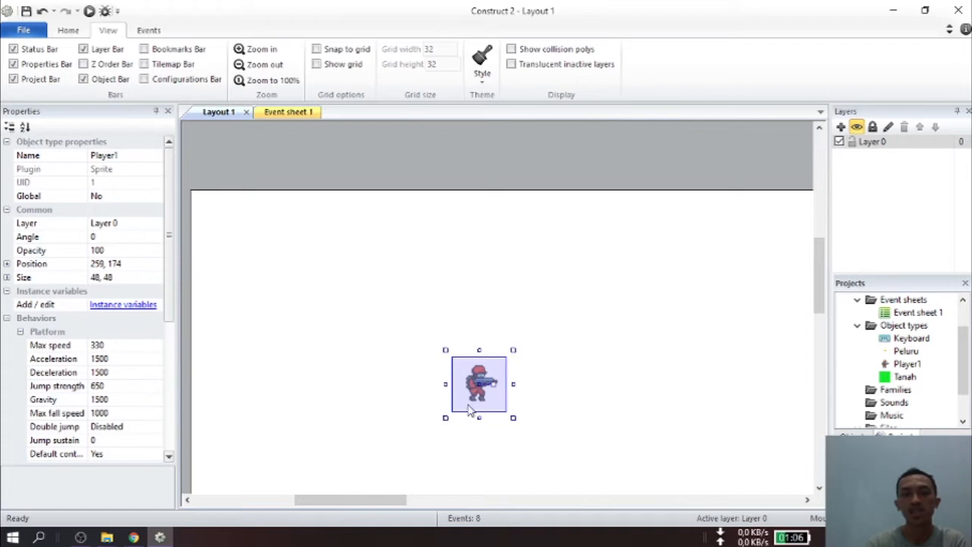
double_click(481, 386)
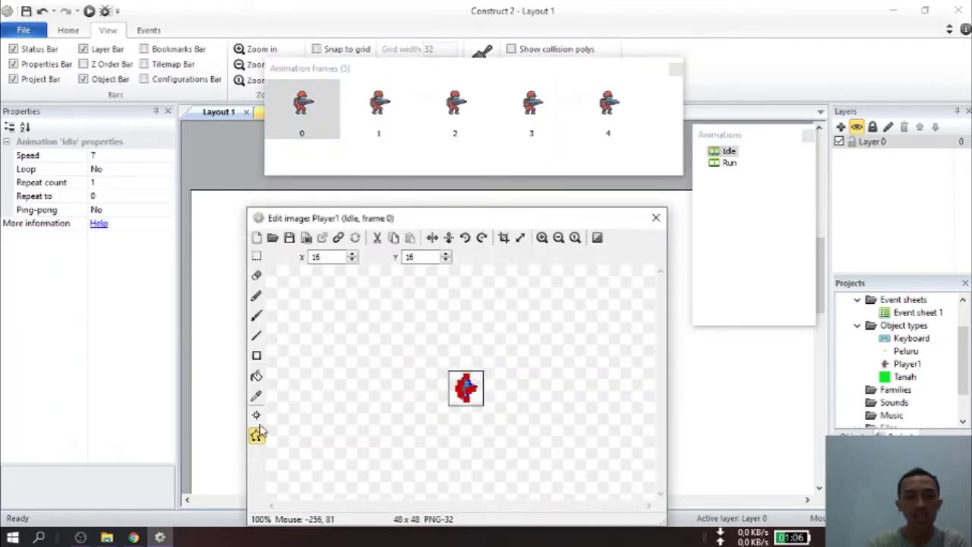
left_click(256, 417)
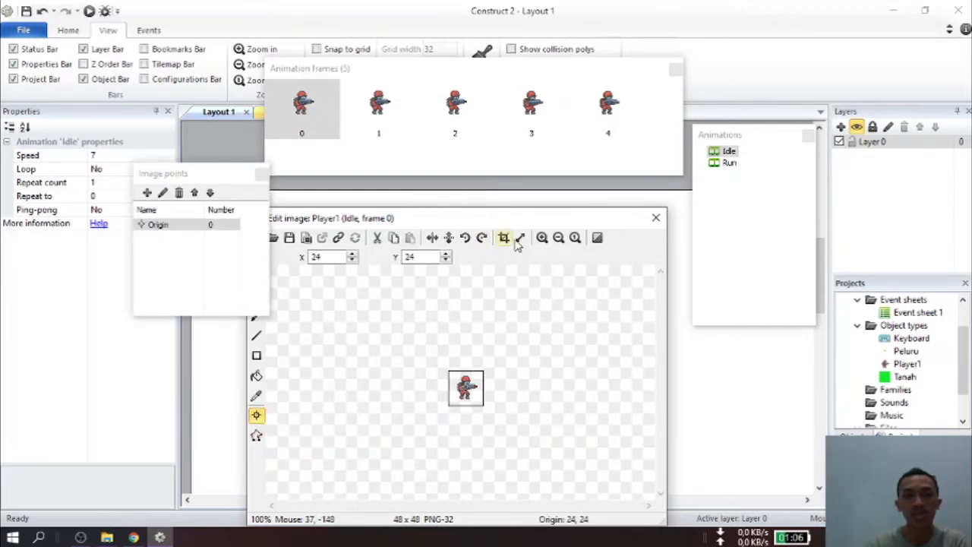
left_click(542, 237)
left_click(541, 237)
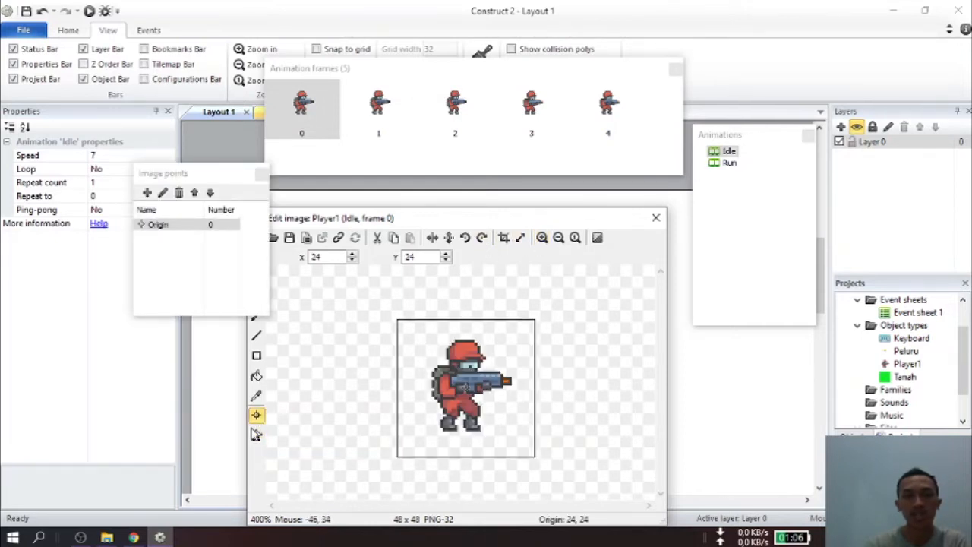
left_click(257, 417)
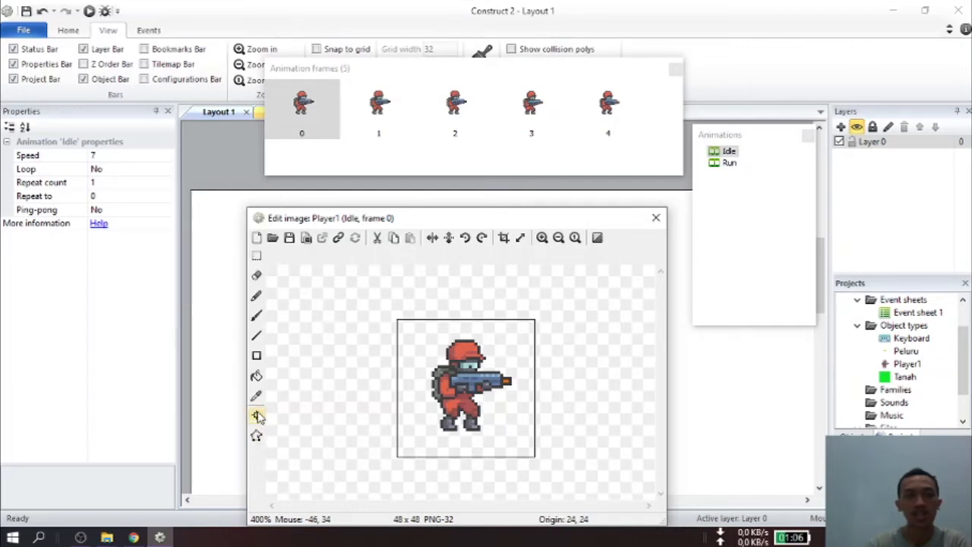
left_click(258, 417)
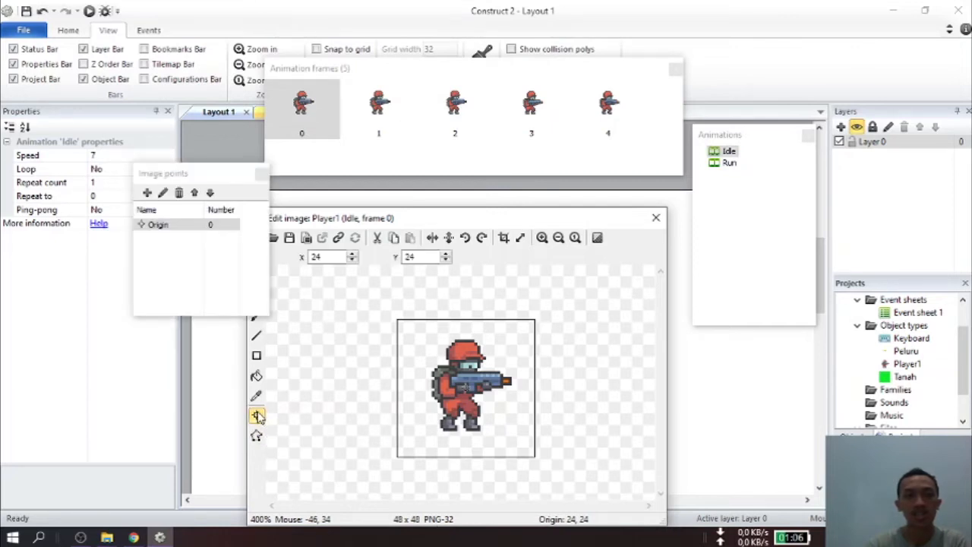
Step: Add a new image point to Idle frame 0 and rename it PointPeluru
left_click(147, 193)
right_click(161, 243)
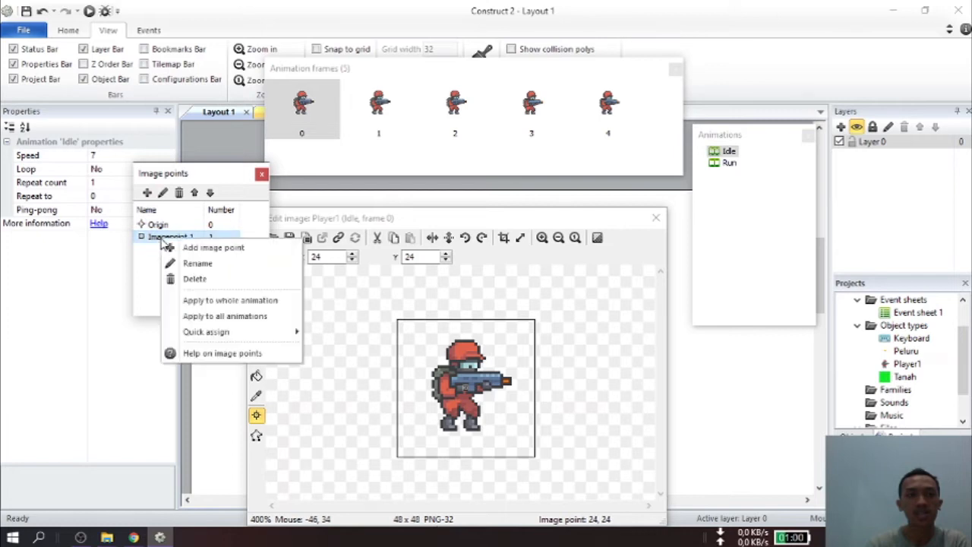
left_click(193, 265)
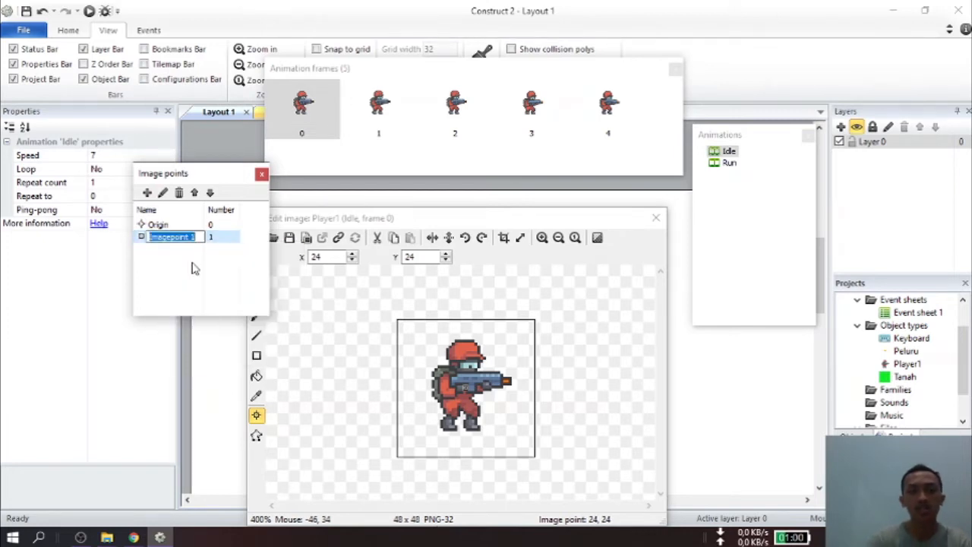
type("P")
key("BackSpace")
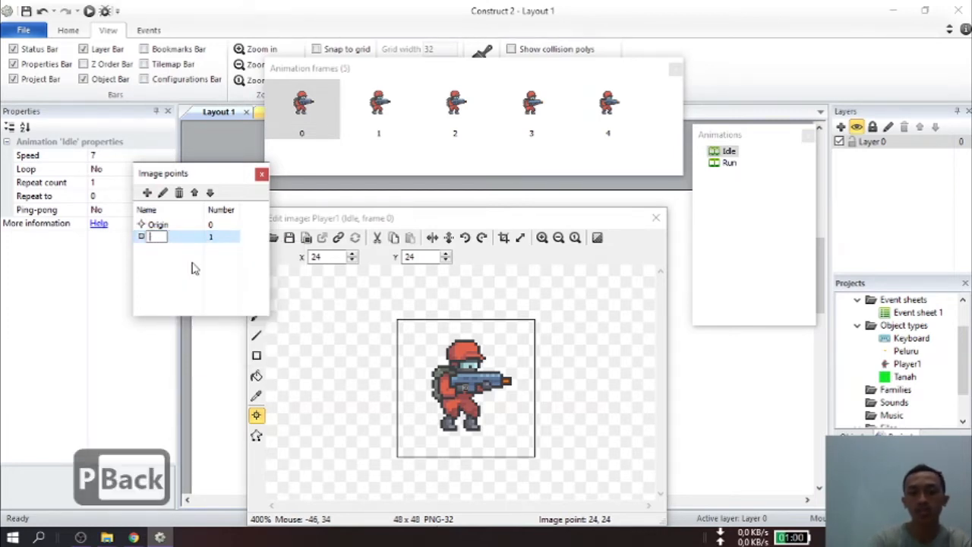
type("PointPeluru")
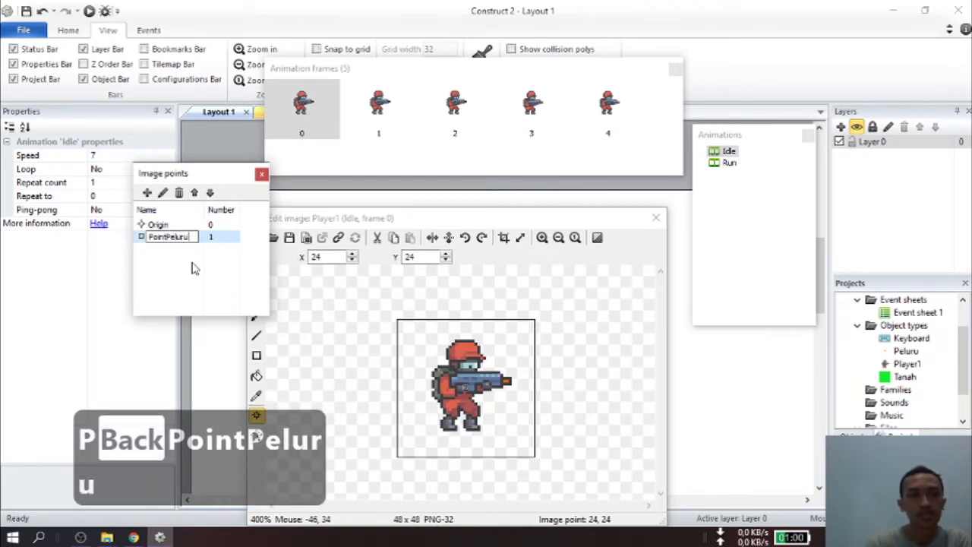
left_click(192, 268)
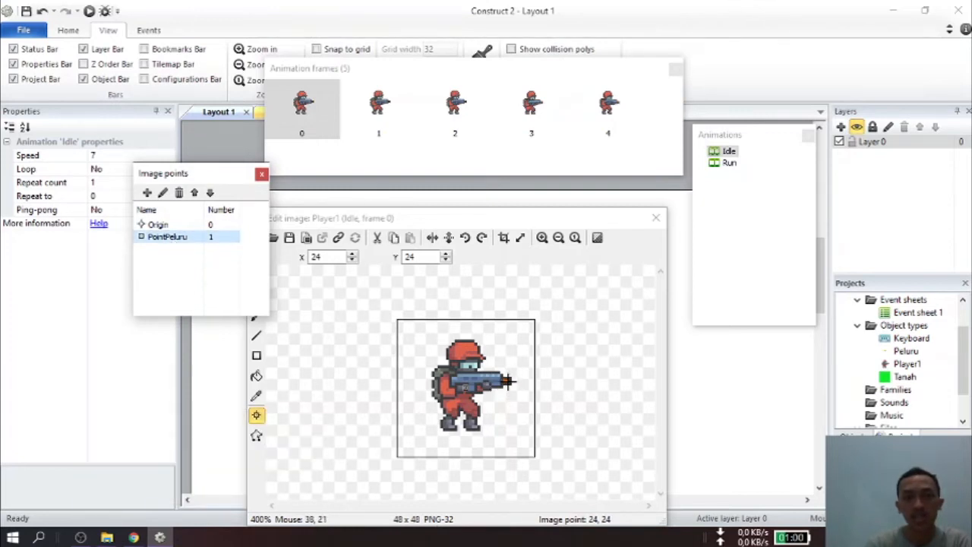
Step: Place PointPeluru on the gun's muzzle at 38, 22 and close the image editor
left_click(507, 380)
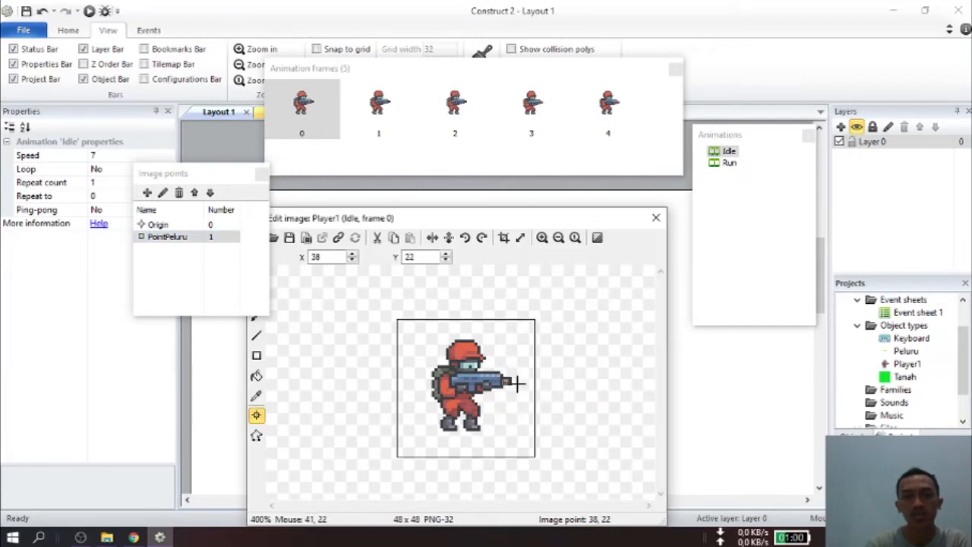
left_click(261, 174)
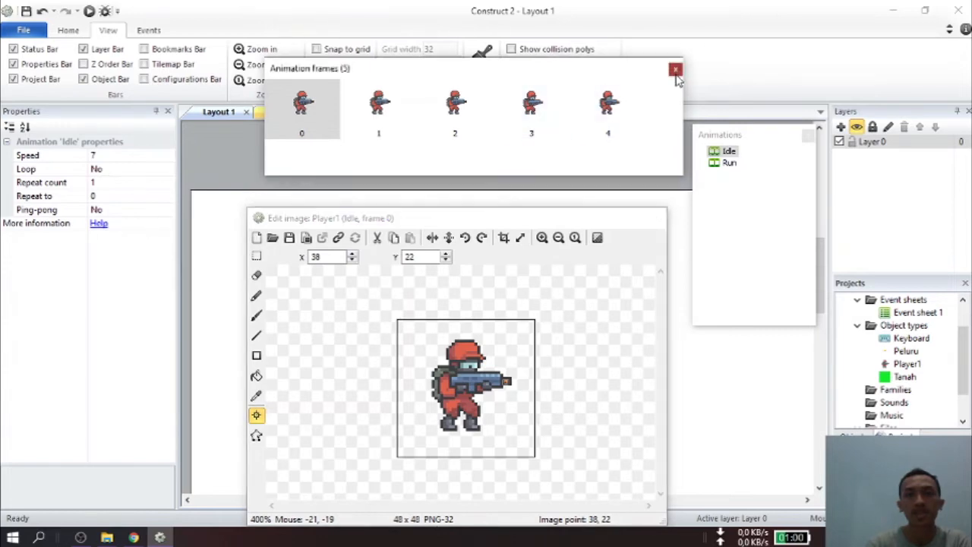
left_click(675, 69)
Step: Set the image point to 1 in the Space event's Spawn Peluru action on Event sheet 1
left_click(285, 114)
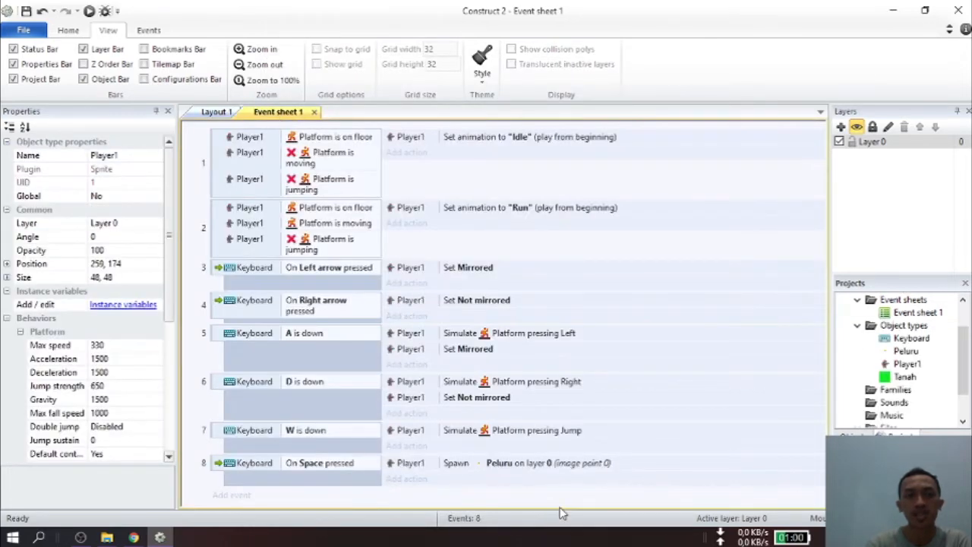
double_click(530, 469)
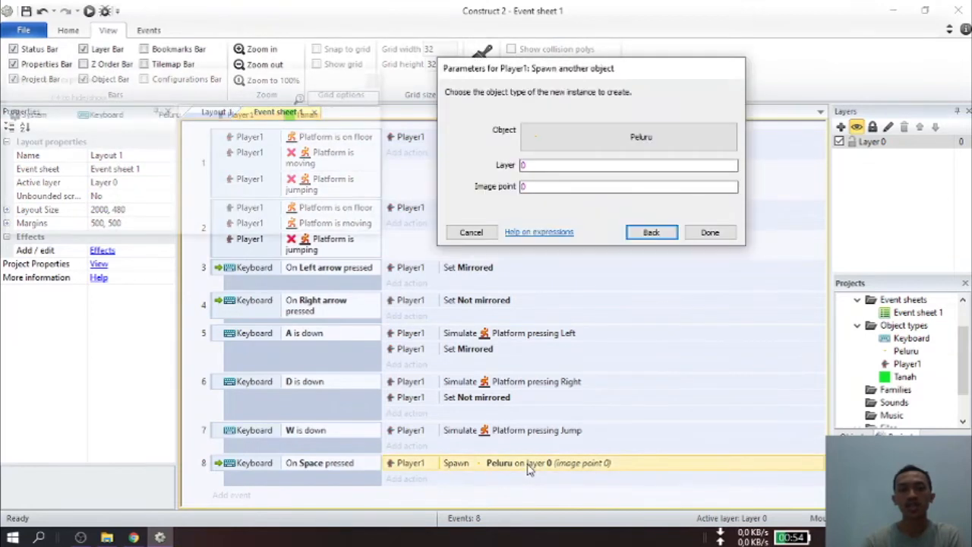
left_click(534, 187)
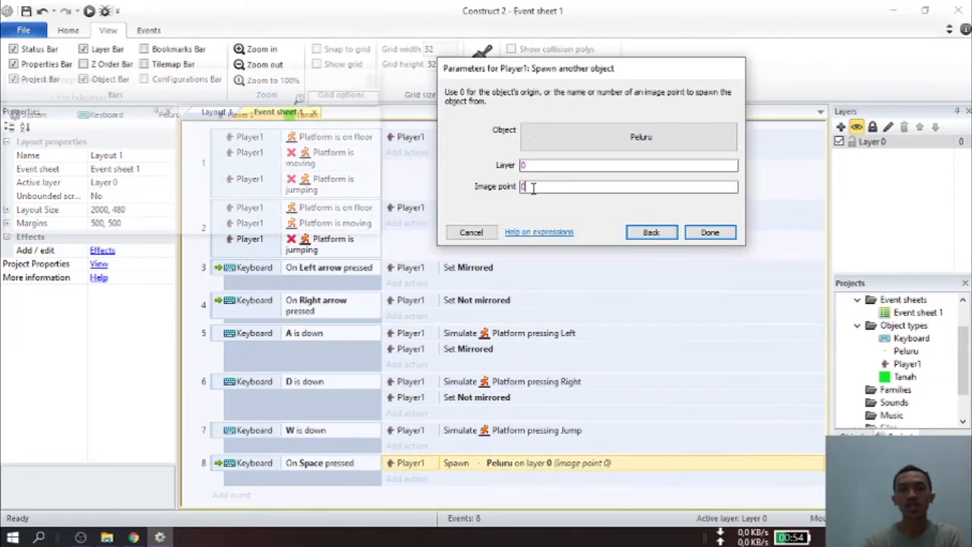
type("1")
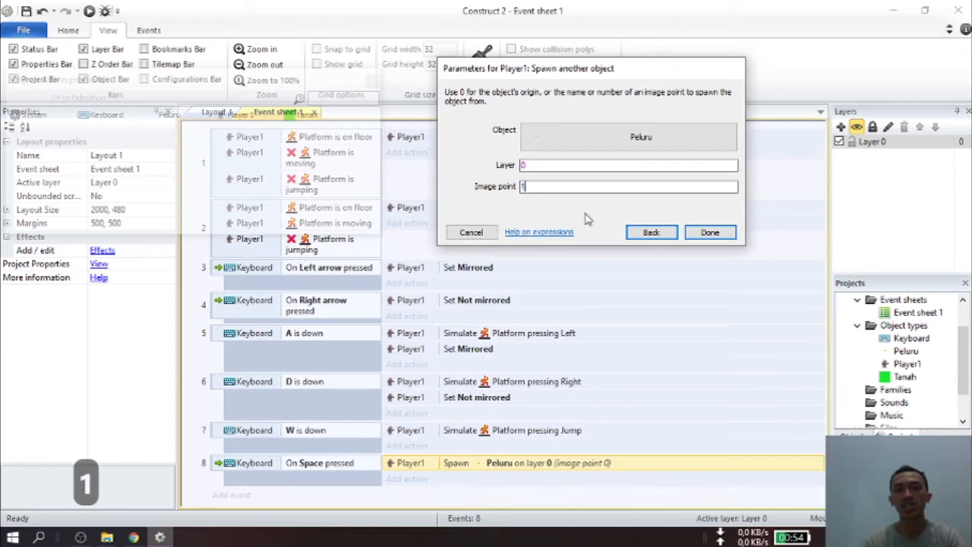
left_click(708, 232)
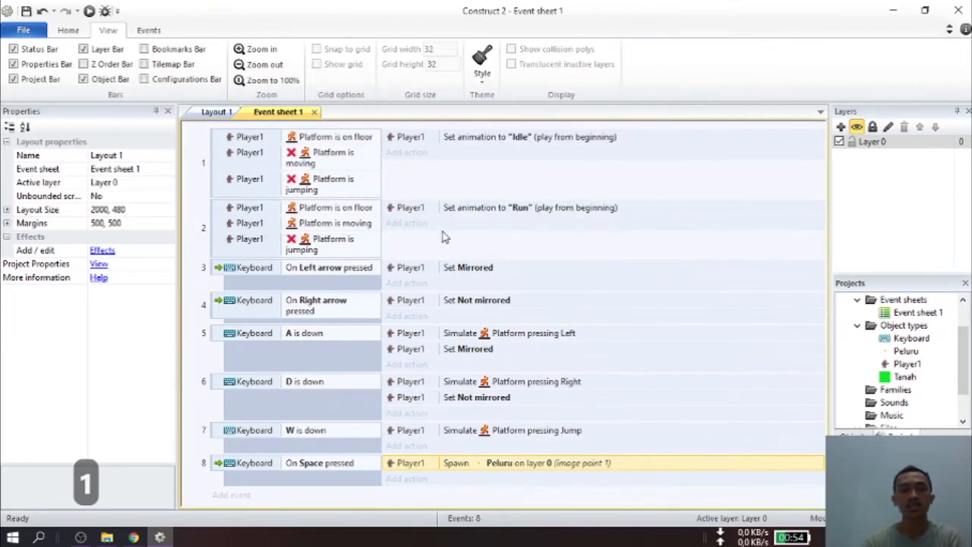
Step: Add the Bullet behavior to the Peluru sprite in Layout 1, and deselect the sprite
left_click(217, 112)
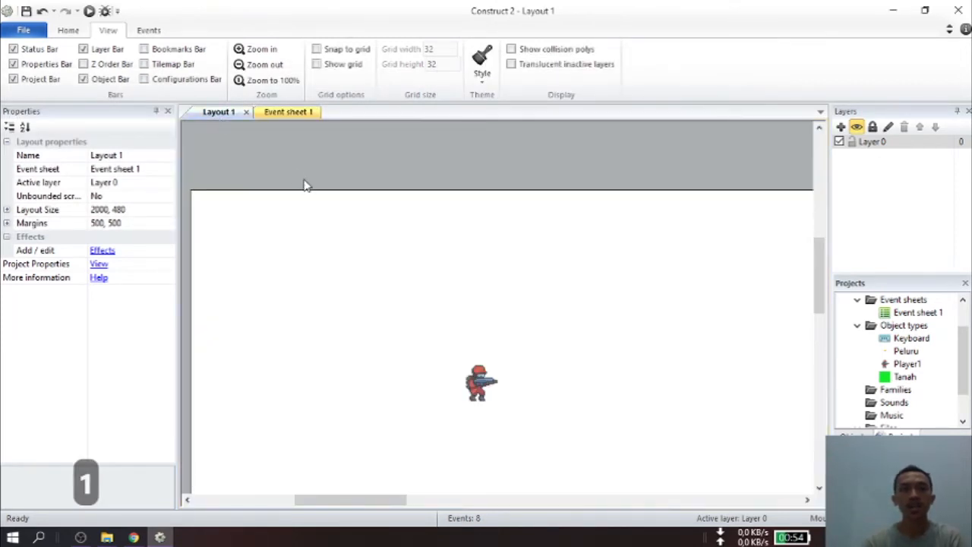
scroll(329, 176, "up", 2)
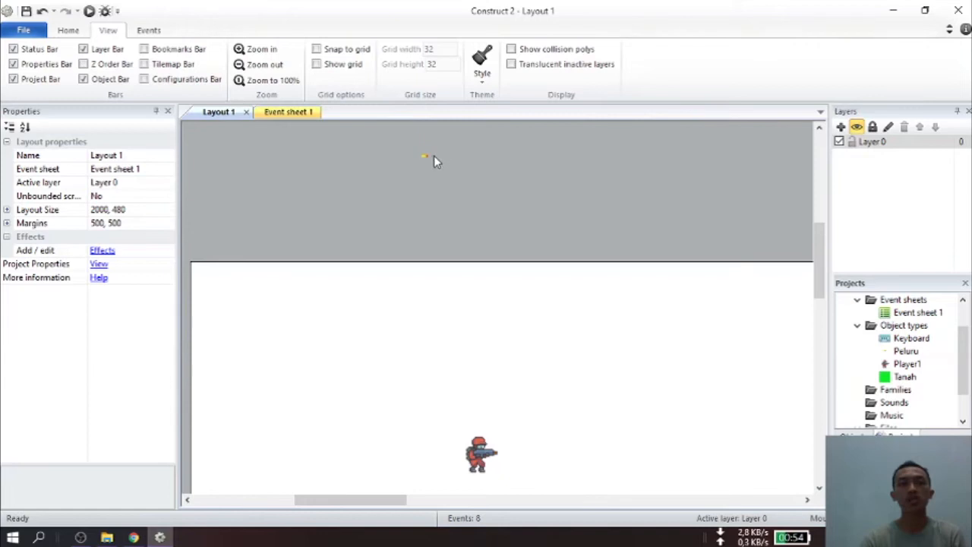
left_click_drag(389, 138, 495, 199)
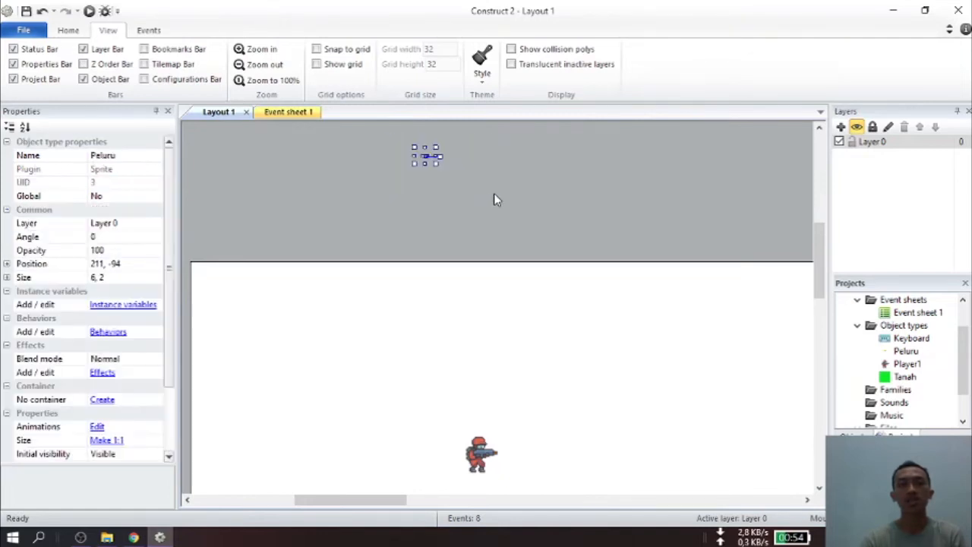
left_click(107, 332)
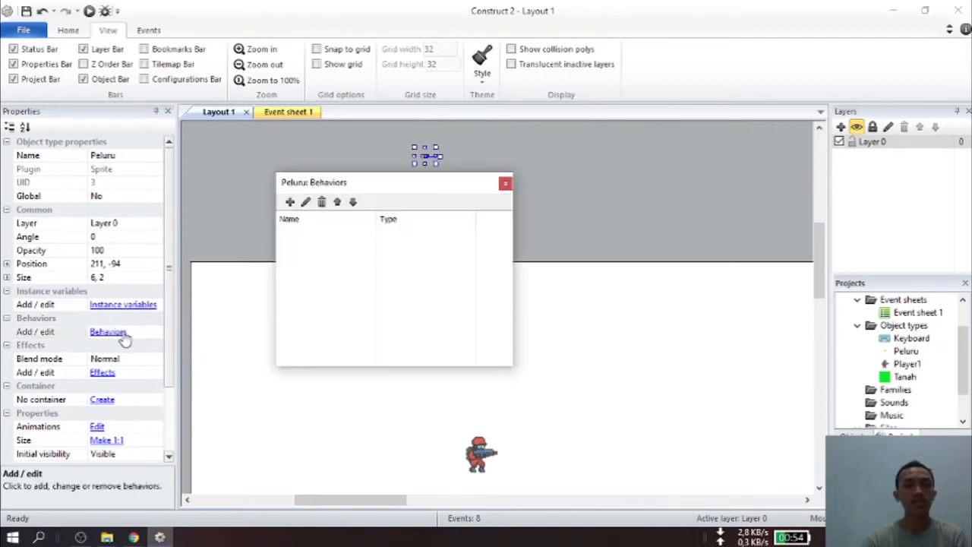
left_click(290, 203)
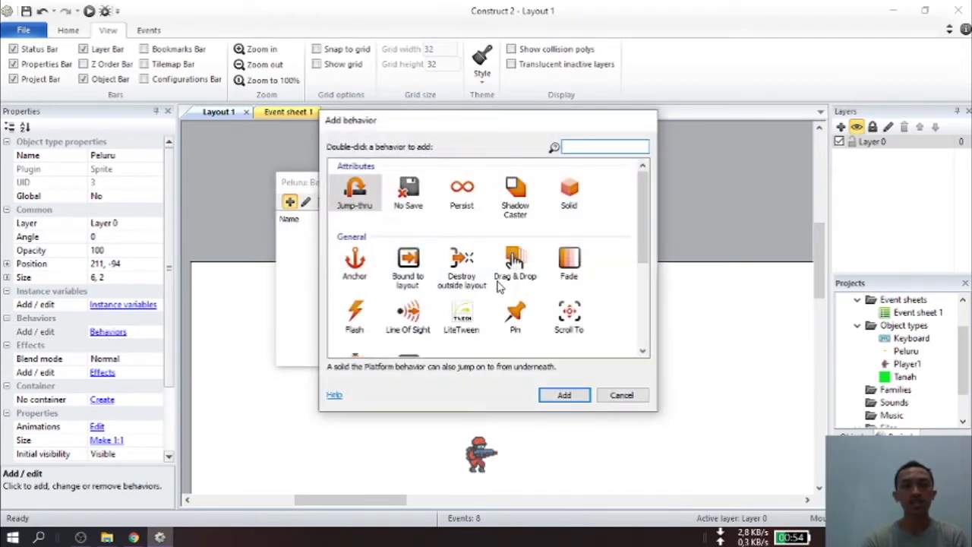
scroll(565, 267, "down", 3)
scroll(564, 267, "down", 1)
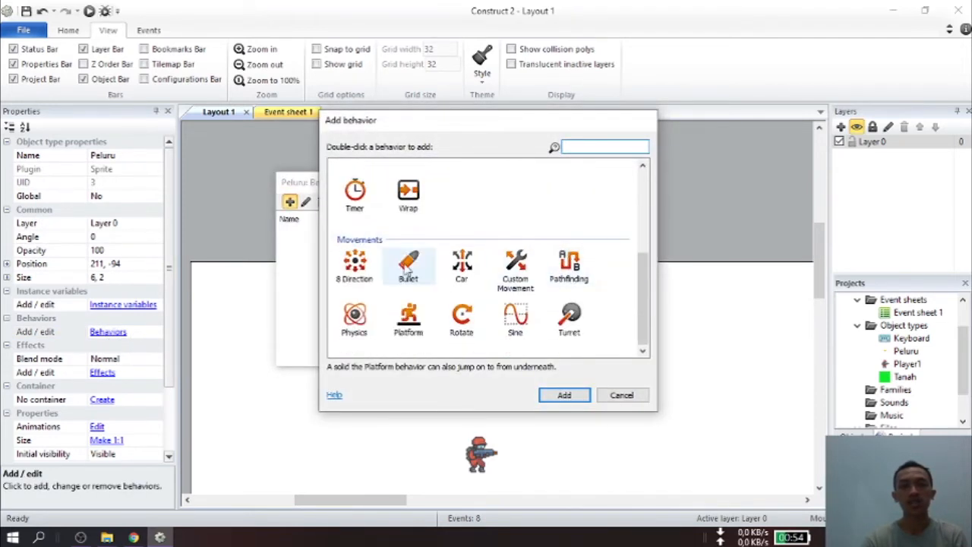
double_click(407, 263)
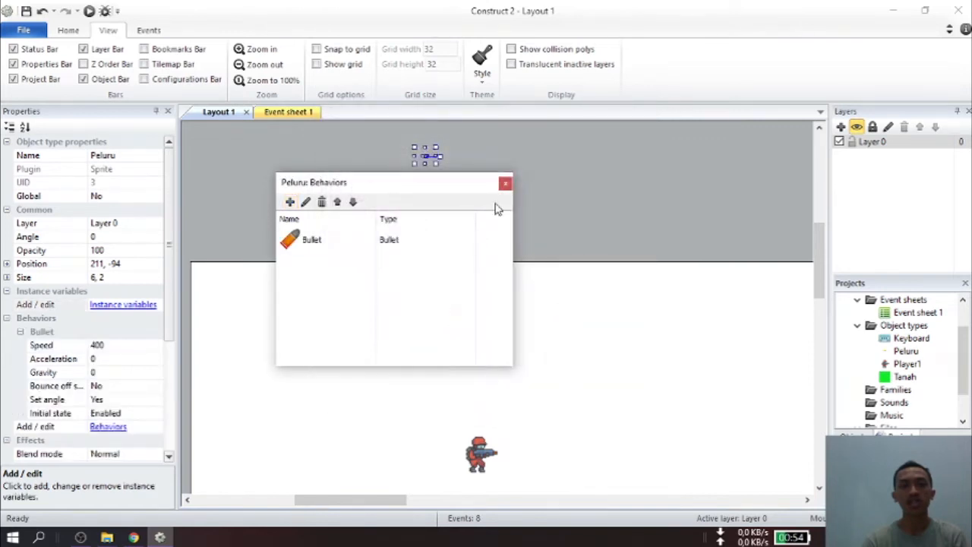
left_click(505, 185)
left_click(310, 225)
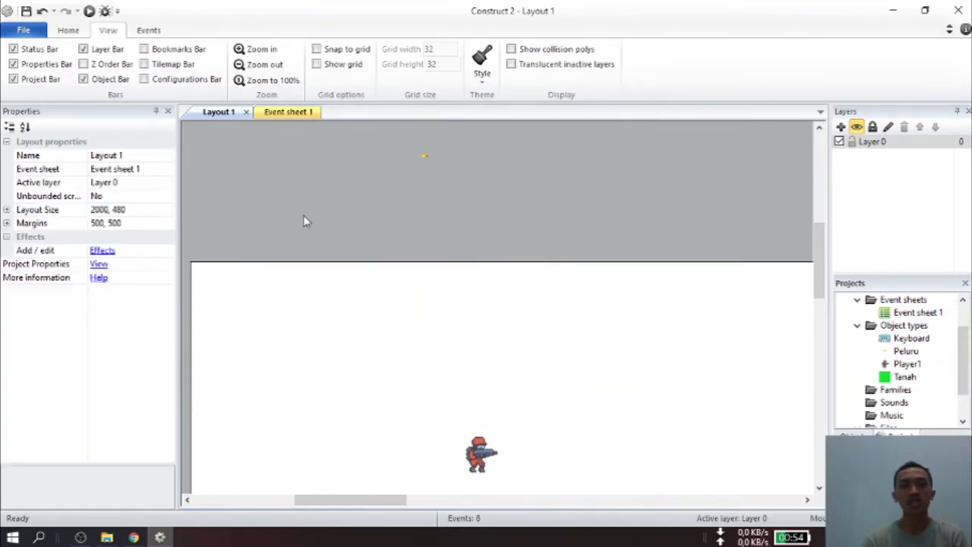
Step: Run the layout preview in the browser and fire repeated Peluru shots with Space to test Player1's shooting
left_click(89, 11)
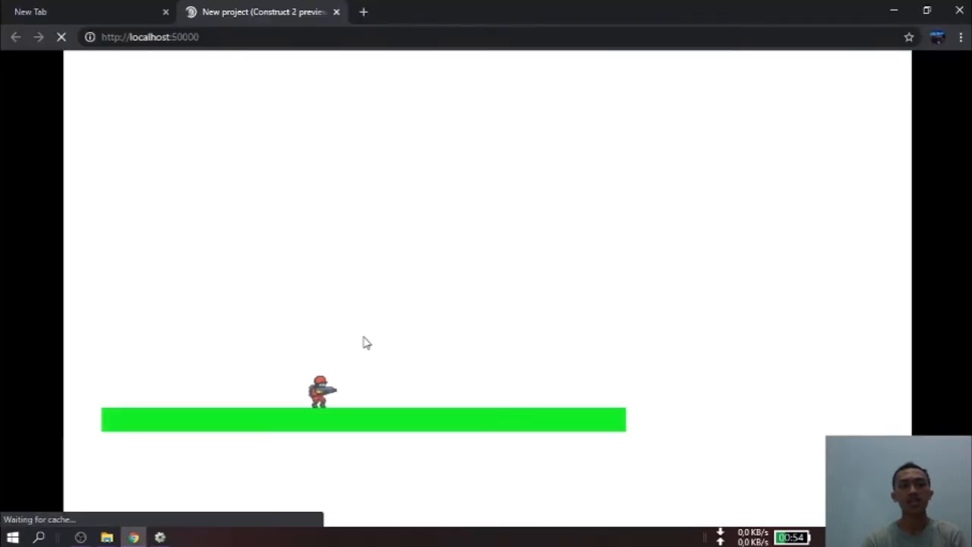
key("Up")
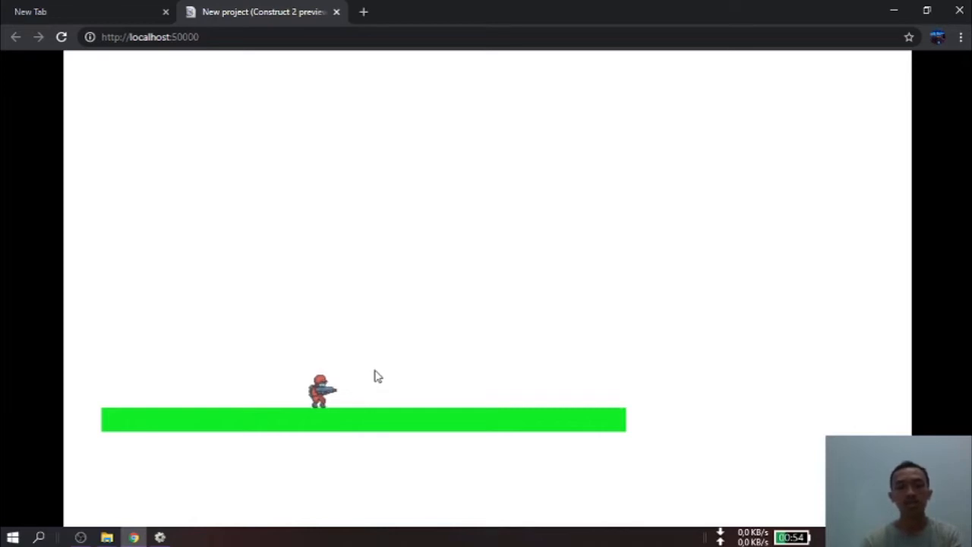
key("space")
key("space")
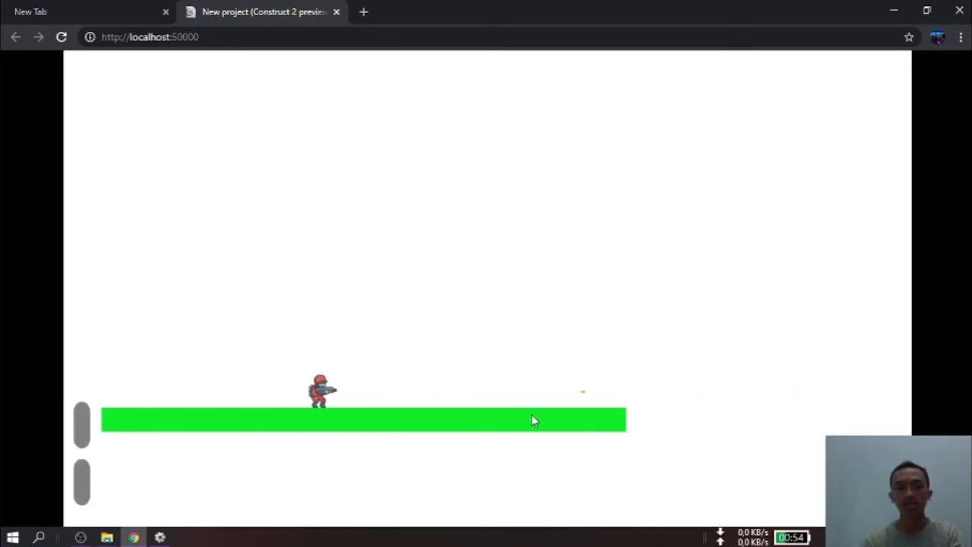
key("space")
key("space")
key("space")
key("space")
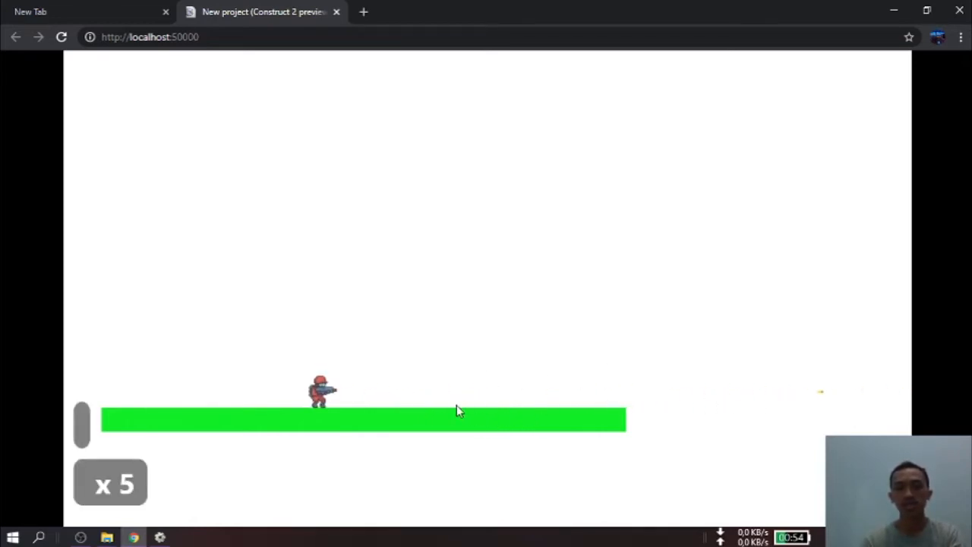
key("space")
key("space")
key("space")
key("space")
key("space")
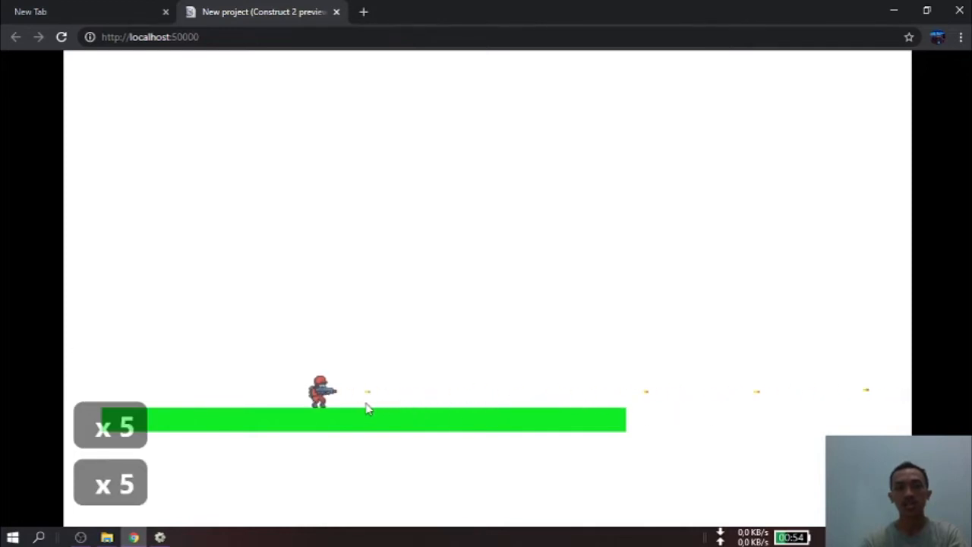
key("space")
key("space")
key("space")
key("space")
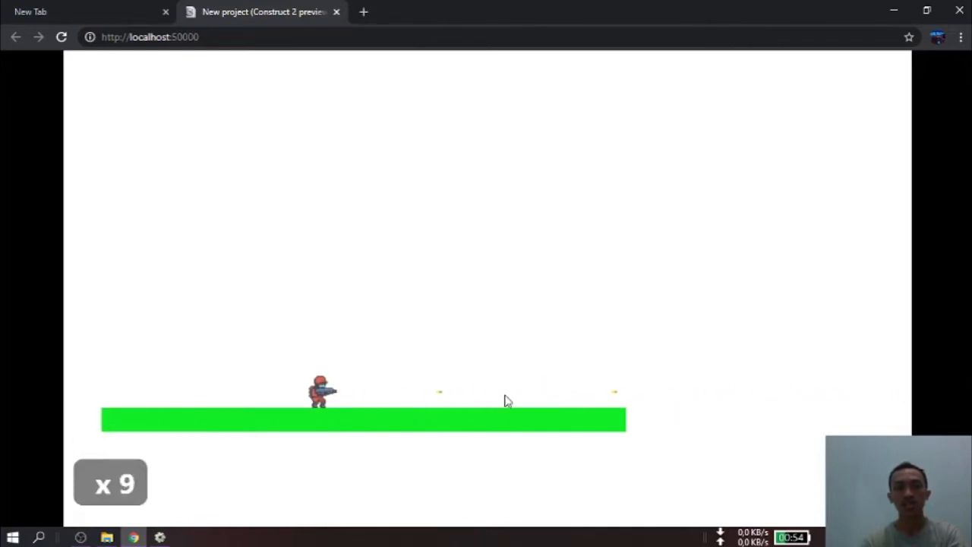
key("space")
key("space")
key("space")
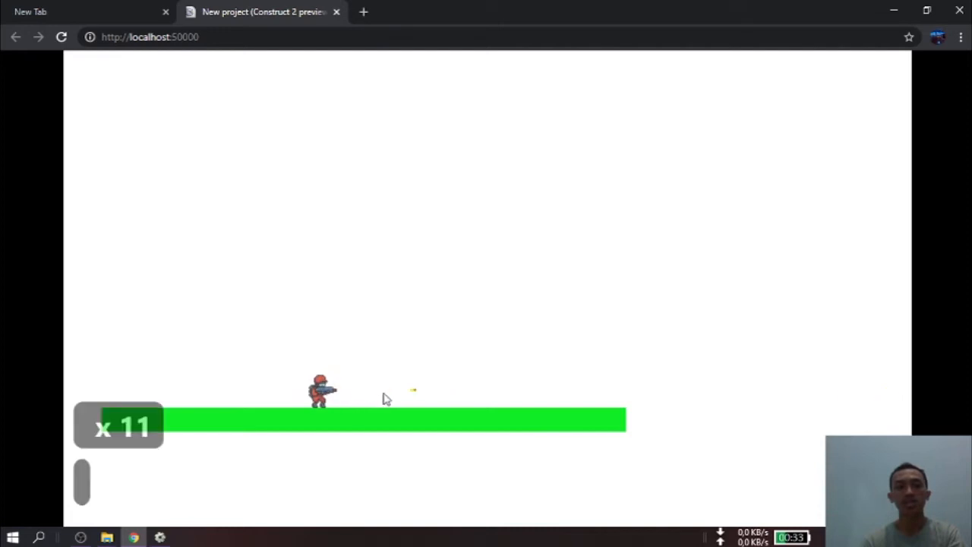
Step: Fire Peluru shots while walking Player1 right along the green platform in the running preview
key("space")
key("space")
key("Right")
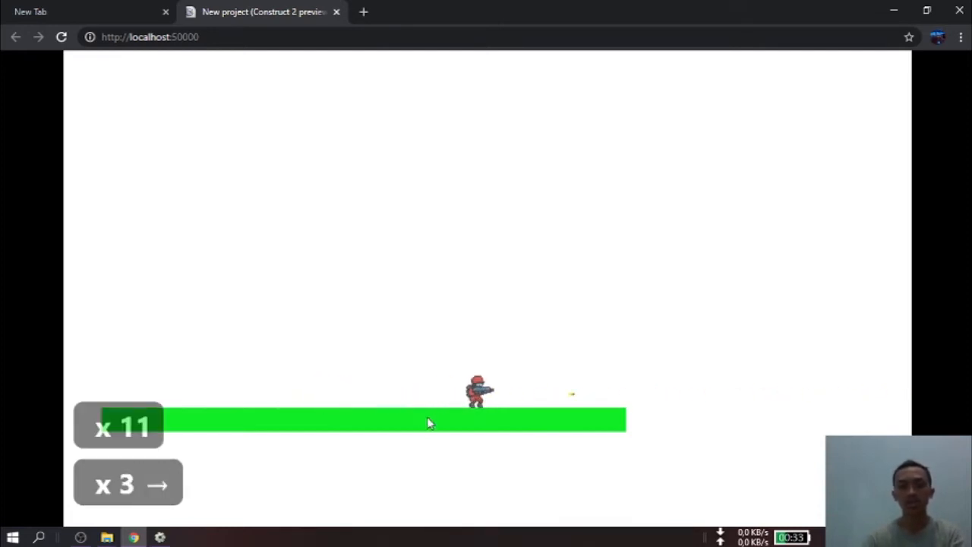
key("space")
key("space")
key("Right")
key("space")
key("space")
key("space")
key("Right")
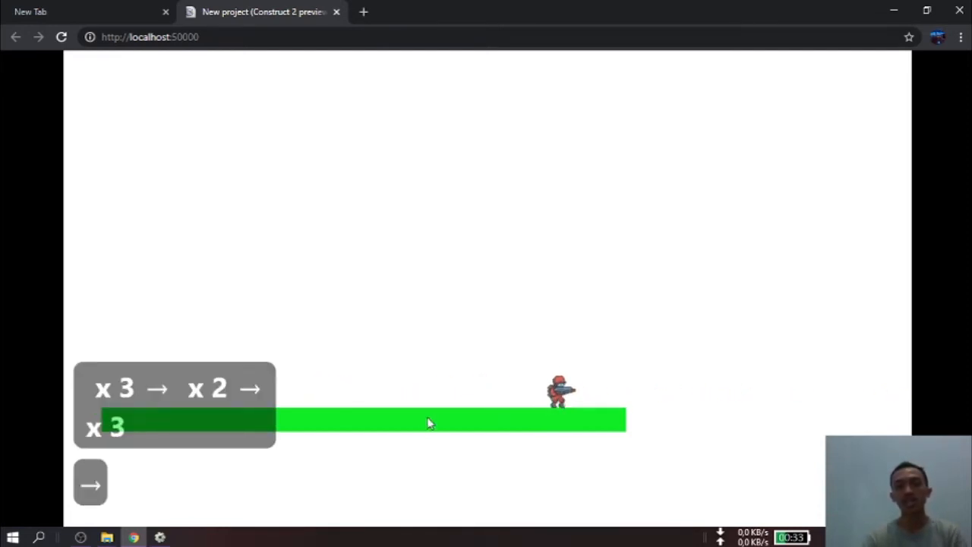
Step: Turn Player1 back and forth, and walk it left along the platform to test its mirroring
key("Left")
key("Right")
key("Left")
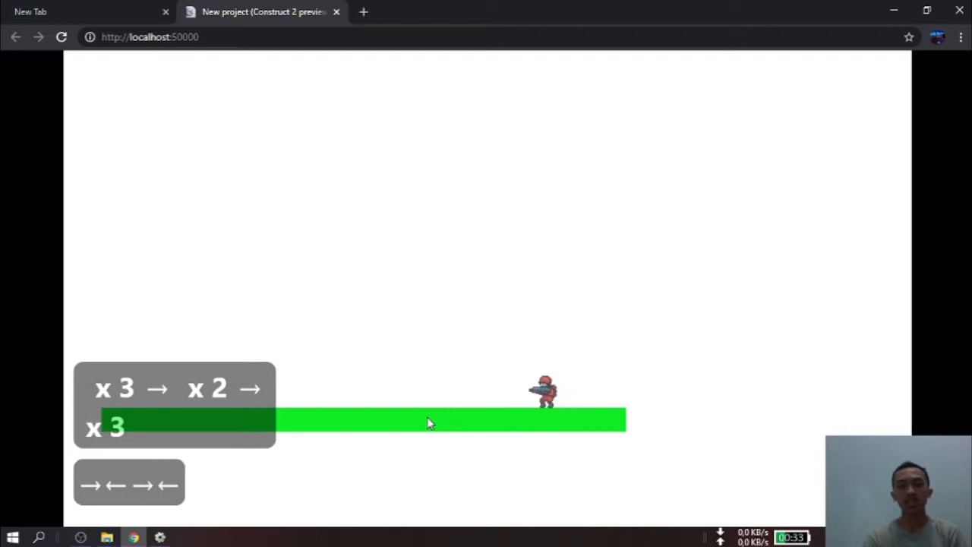
key("Left")
key("Left")
key("Left")
key("Left")
key("Left")
key("Left")
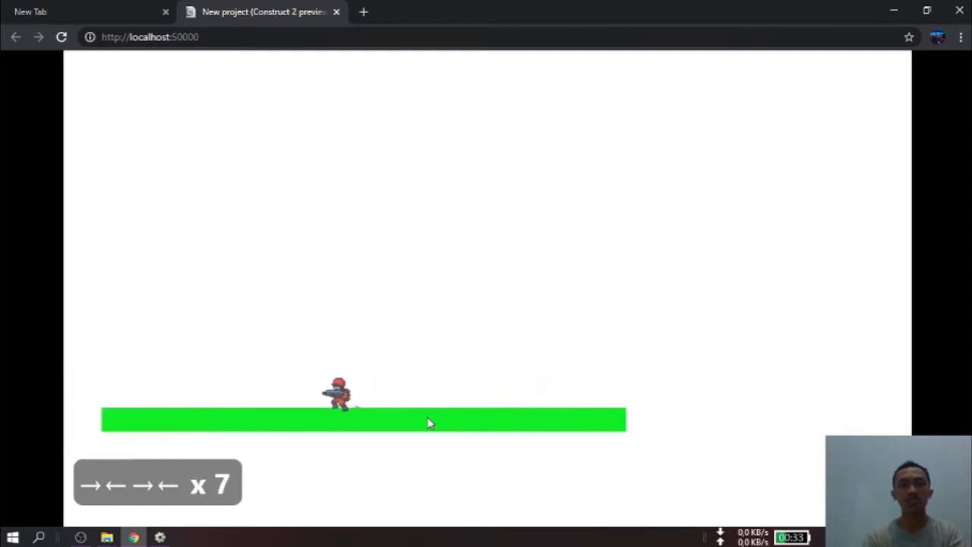
key("Left")
key("Left")
key("Left")
Step: Fire Peluru shots with Player1 facing left and right in turn to check the direction the bullets travel
key("space")
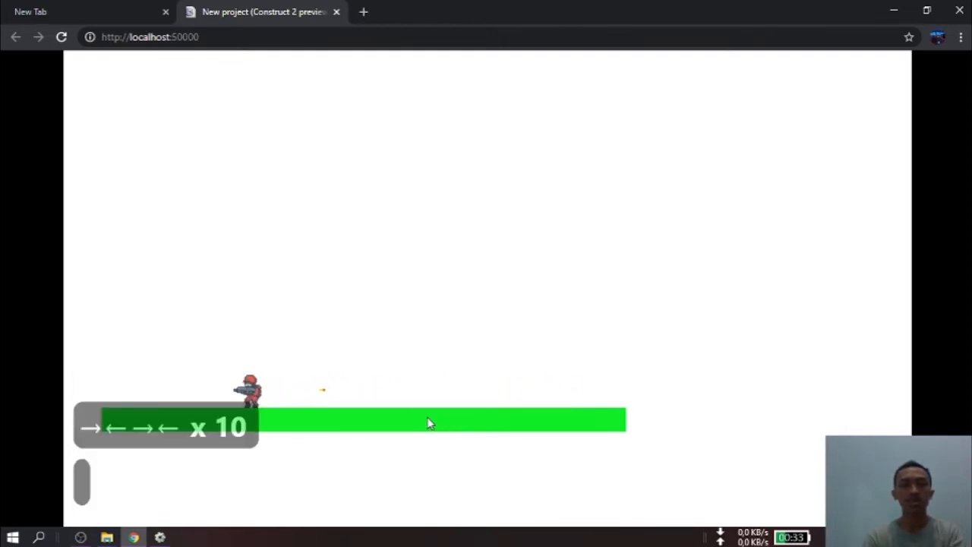
key("Left")
key("Left")
key("Left")
key("Left")
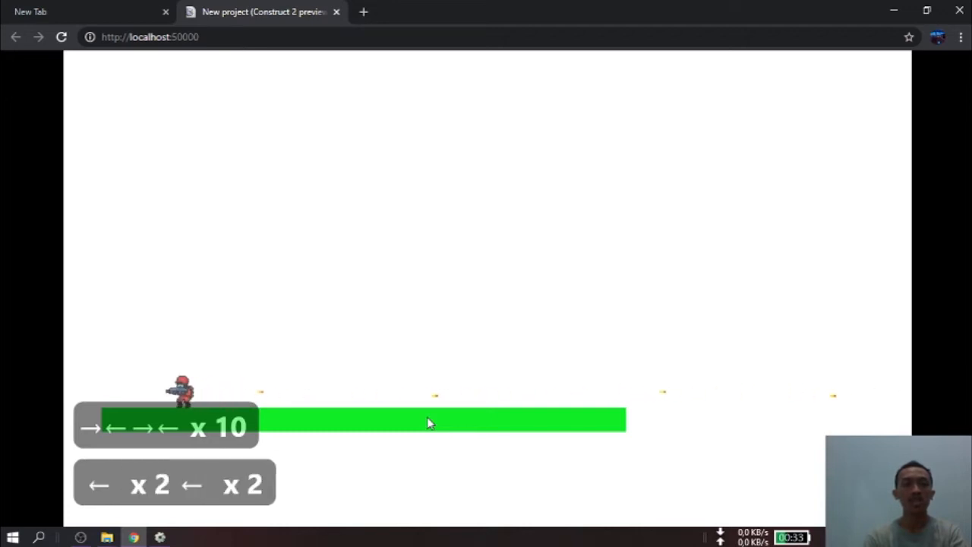
key("Left")
key("Left")
key("Right")
key("Right")
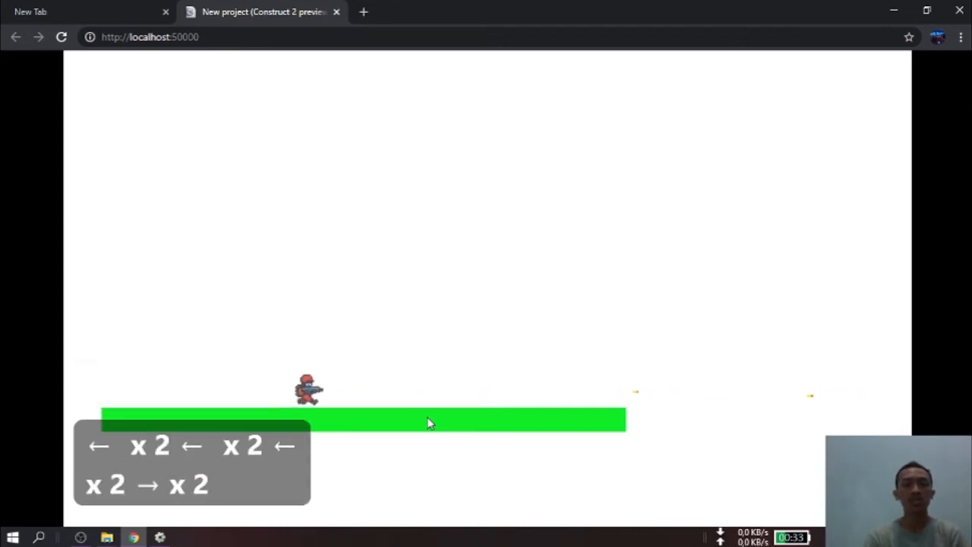
key("Right")
key("Left")
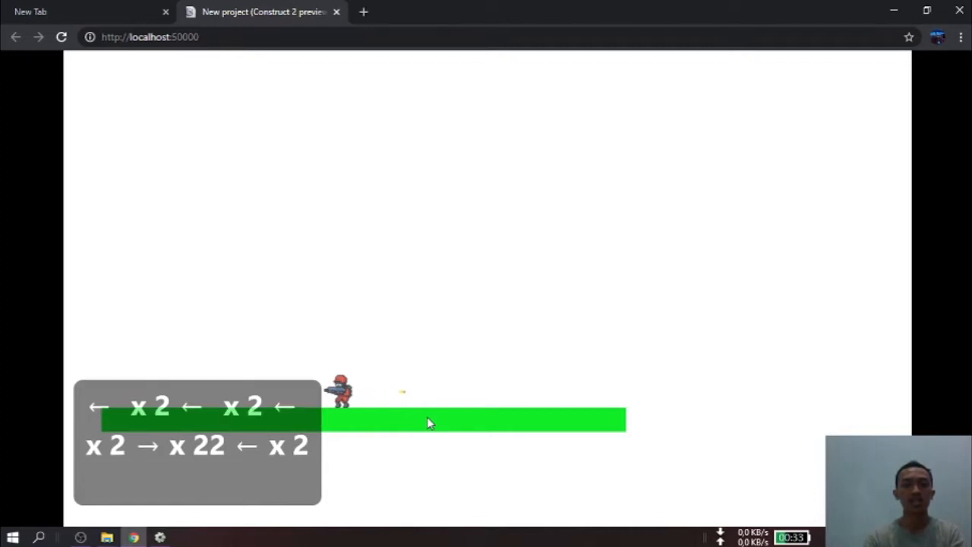
key("Left")
key("Left")
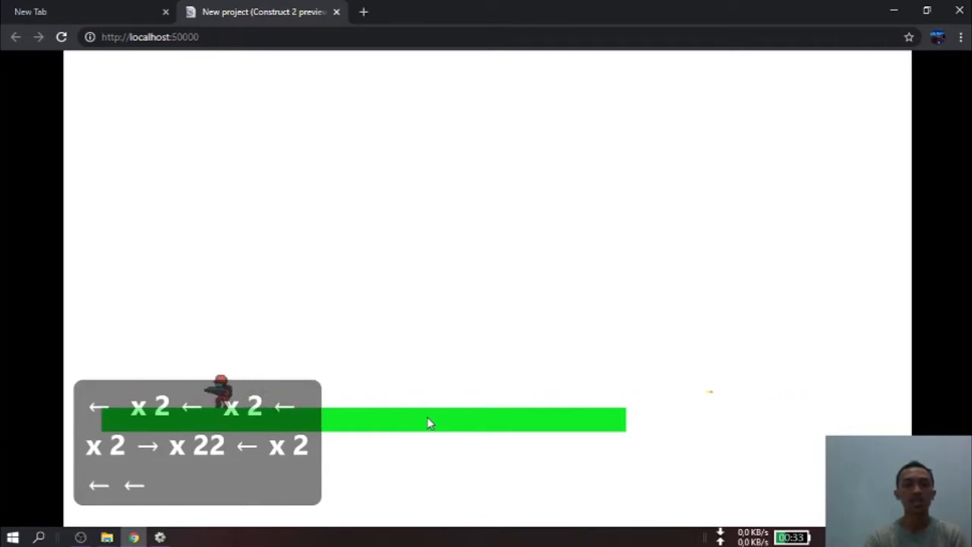
Step: Switch back to Construct 2 and add a Peluru On created event to Event sheet 1
left_click(160, 537)
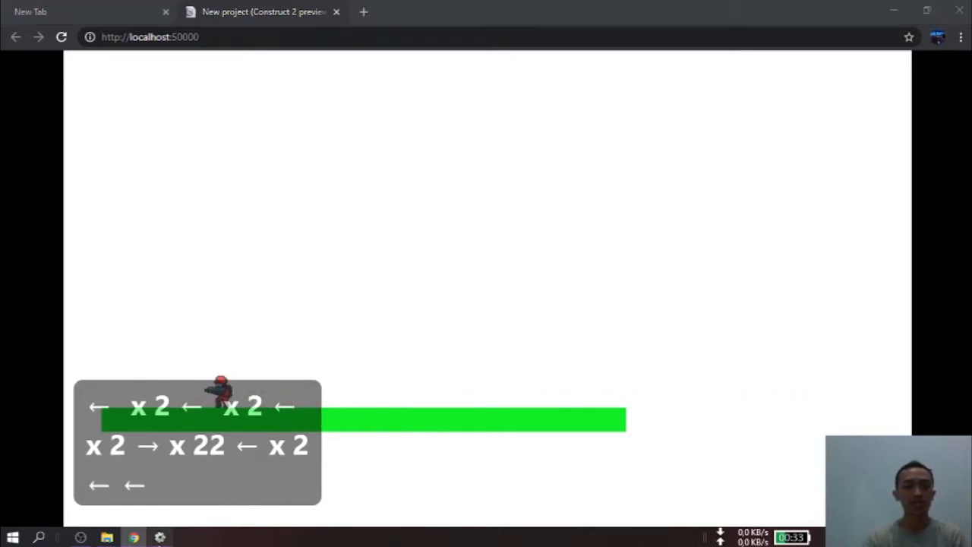
left_click(284, 113)
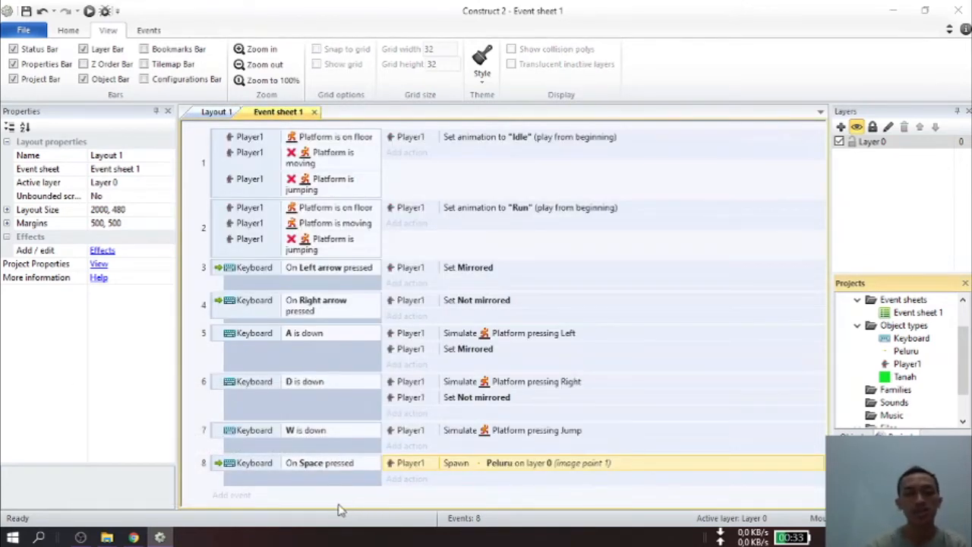
left_click(231, 496)
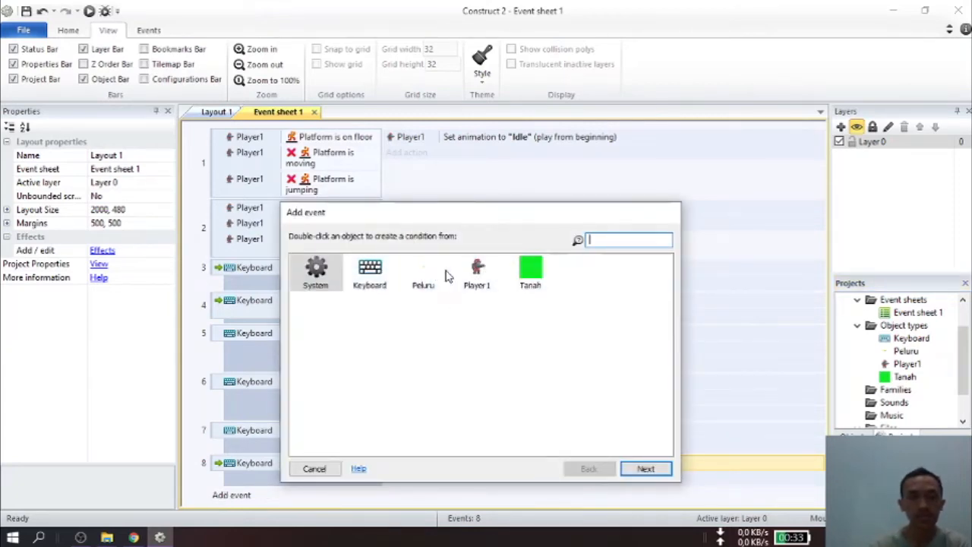
double_click(424, 278)
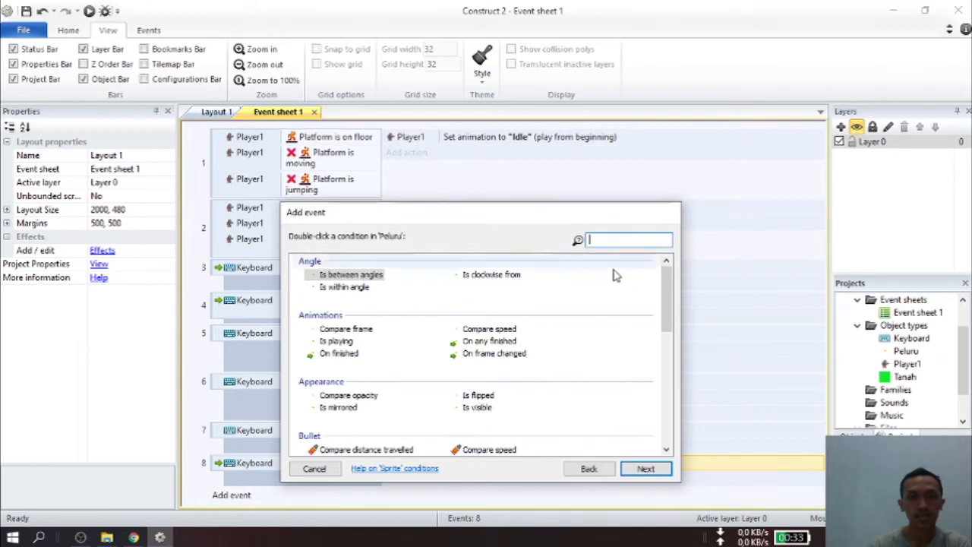
type("crea")
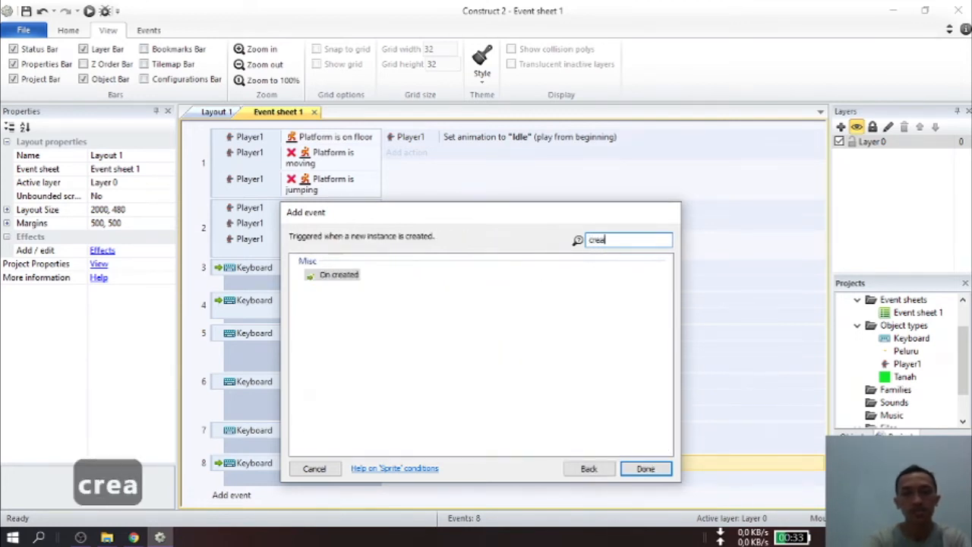
key("Return")
Step: Add the condition Player1 Is mirrored to the Peluru On created event
scroll(266, 481, "down", 2)
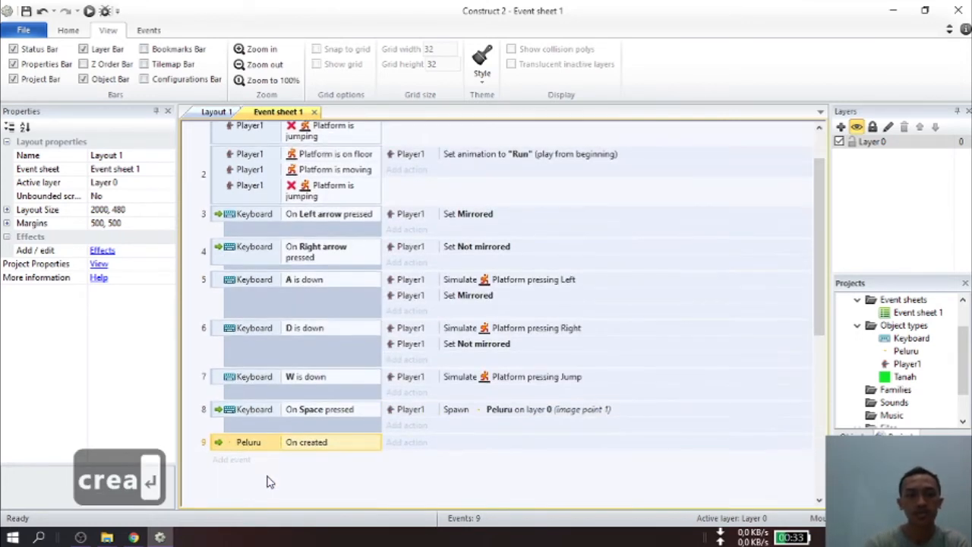
right_click(232, 428)
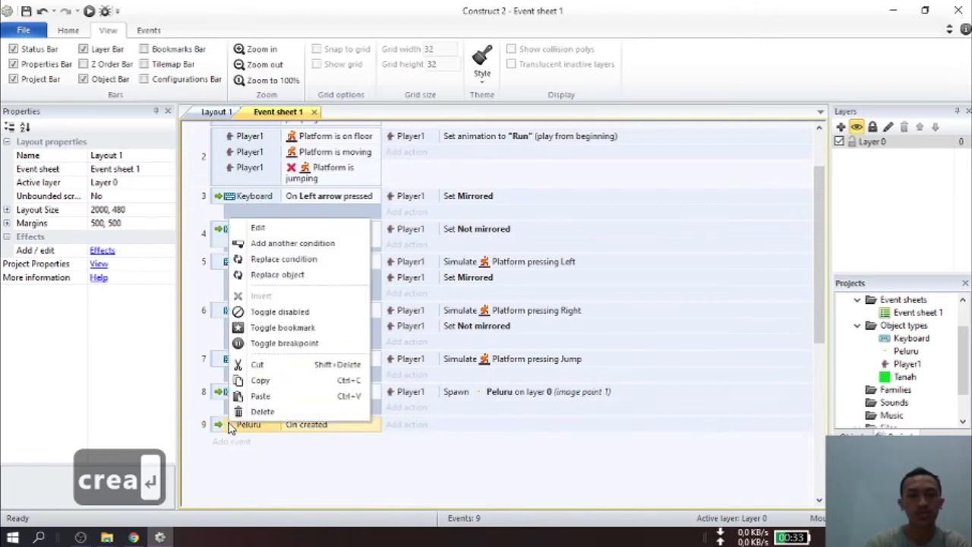
left_click(302, 244)
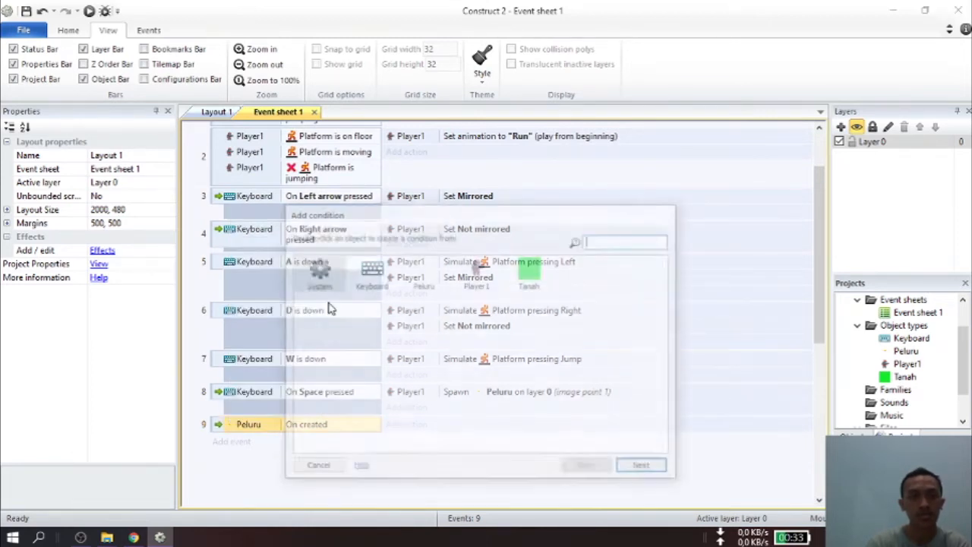
double_click(486, 270)
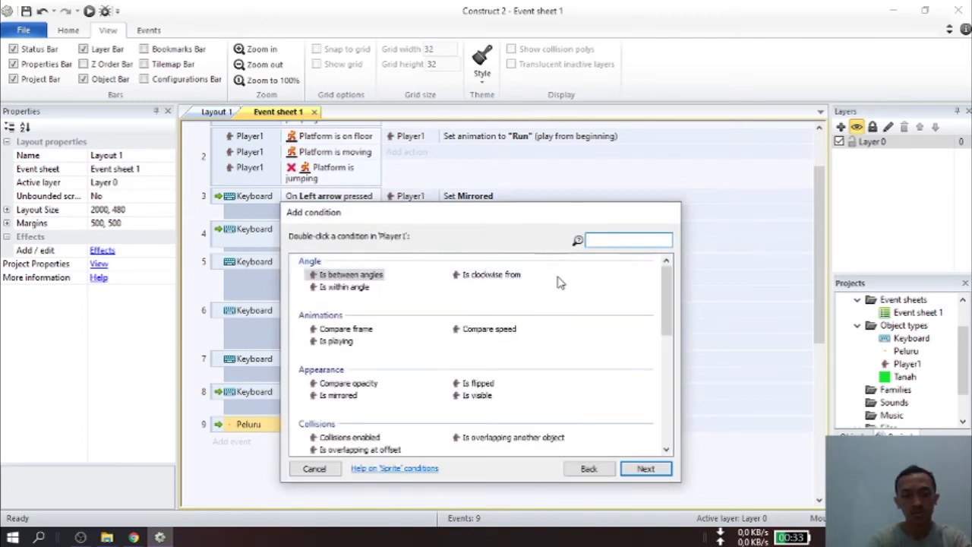
type("is")
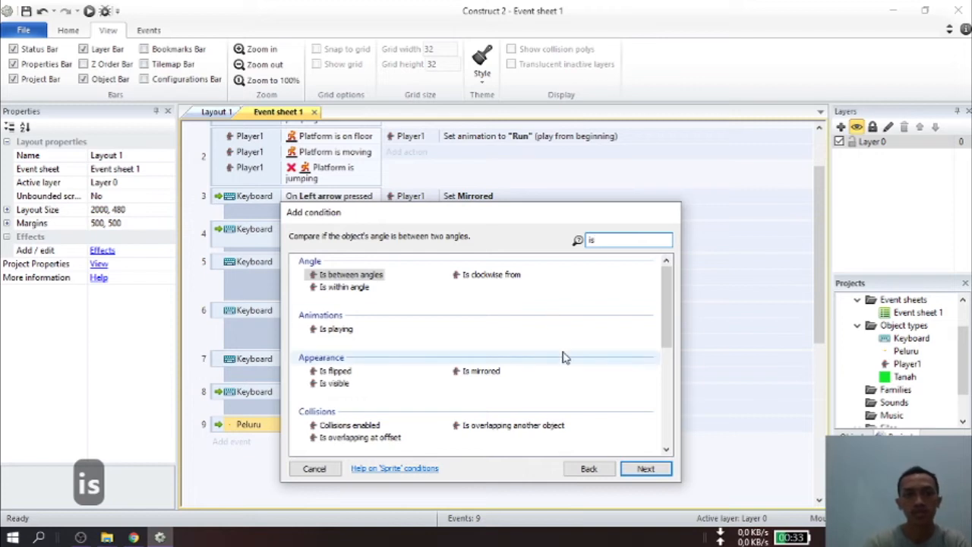
double_click(477, 371)
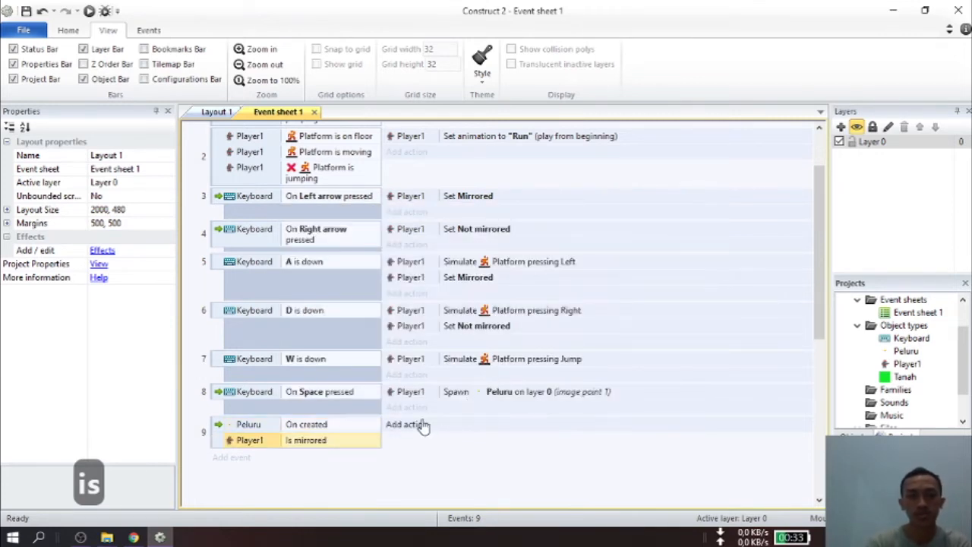
Step: Add a Peluru Set angle action of 180 degrees to the On created event with the Is mirrored condition
left_click(410, 425)
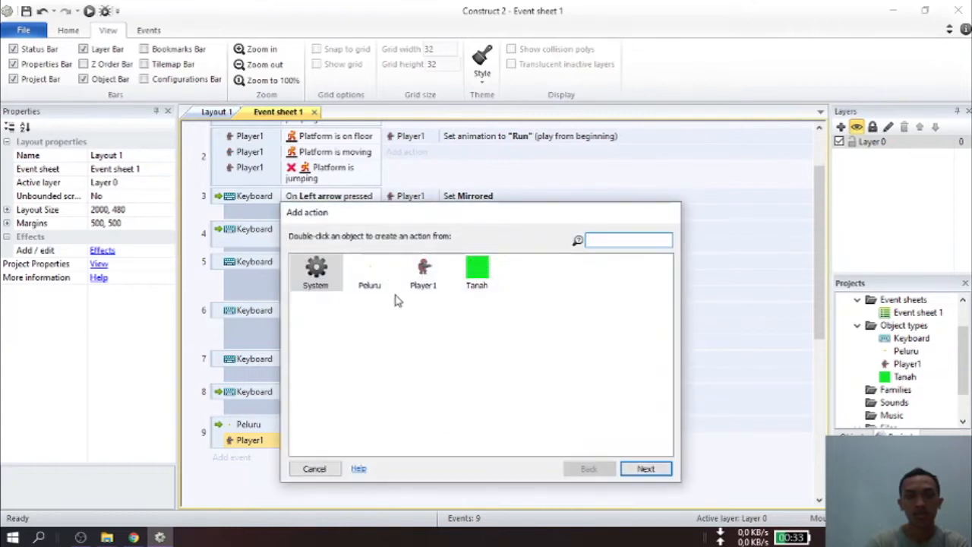
double_click(372, 280)
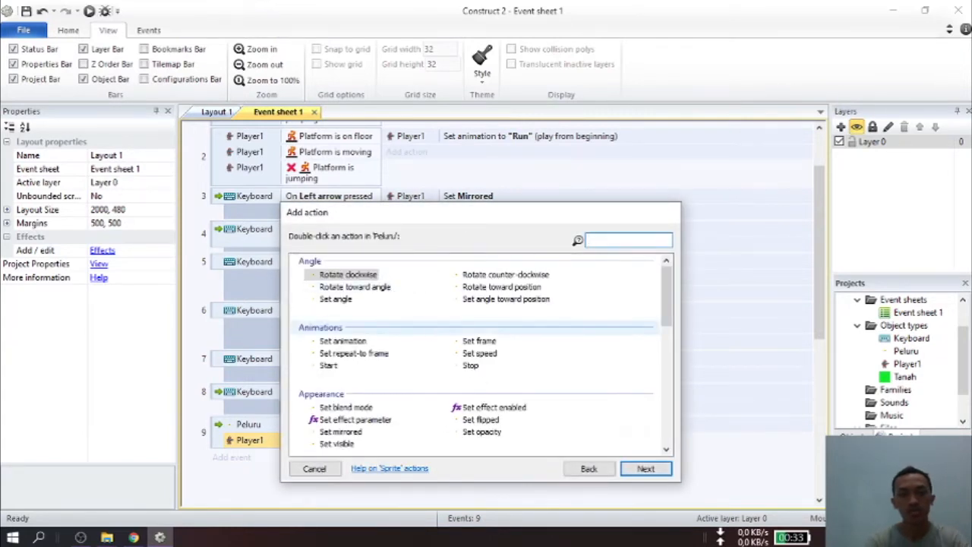
type("ang")
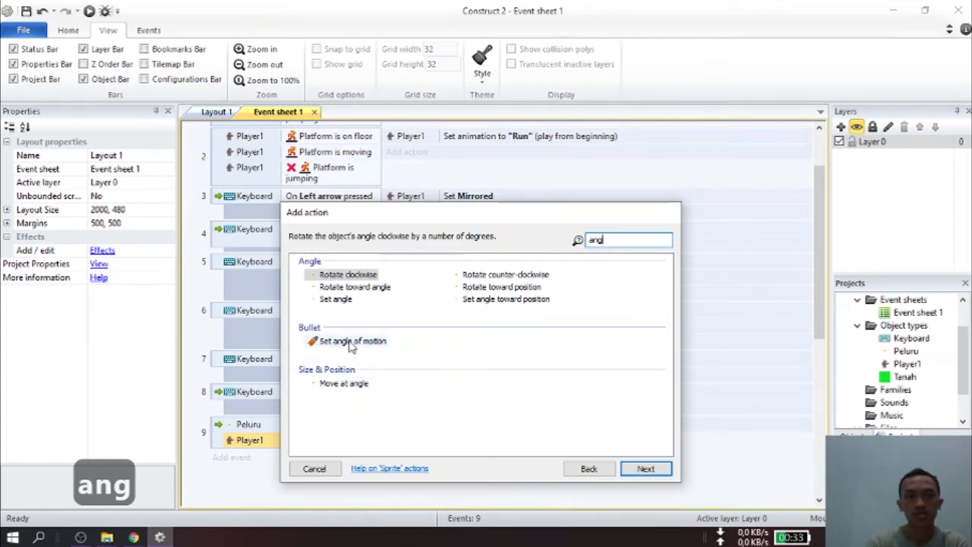
double_click(335, 298)
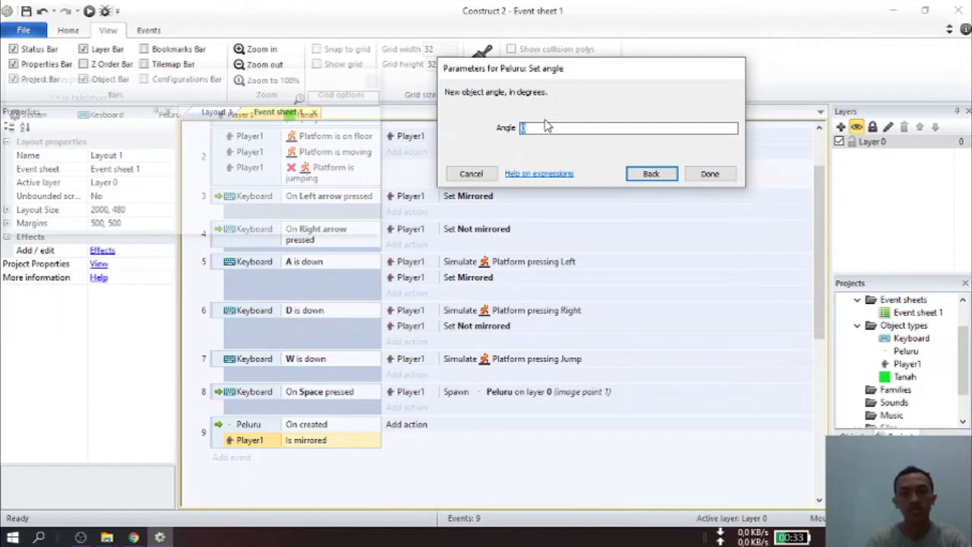
type("190")
key("BackSpace")
key("BackSpace")
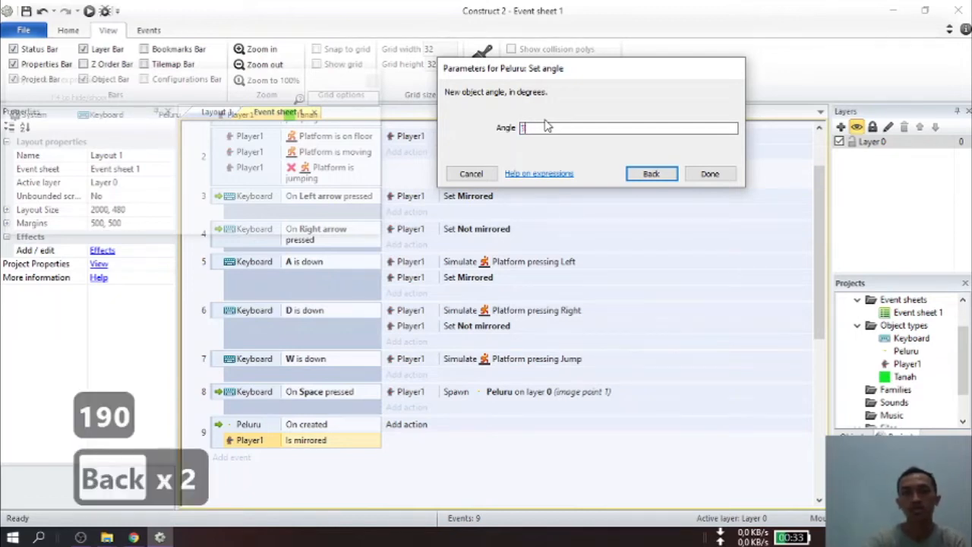
type("80")
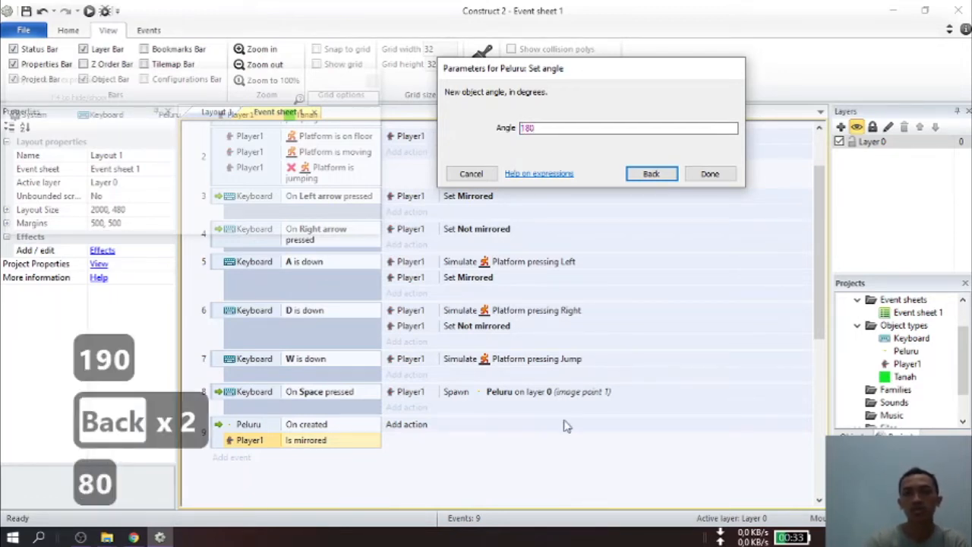
left_click(705, 172)
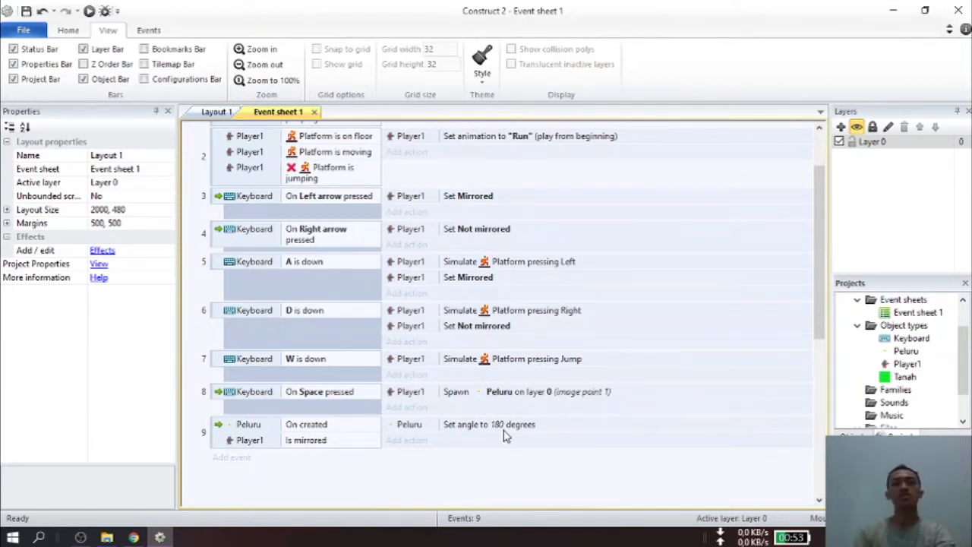
Step: Run the layout preview in the browser, move Player1 right and fire several Peluru shots to the right
left_click(91, 12)
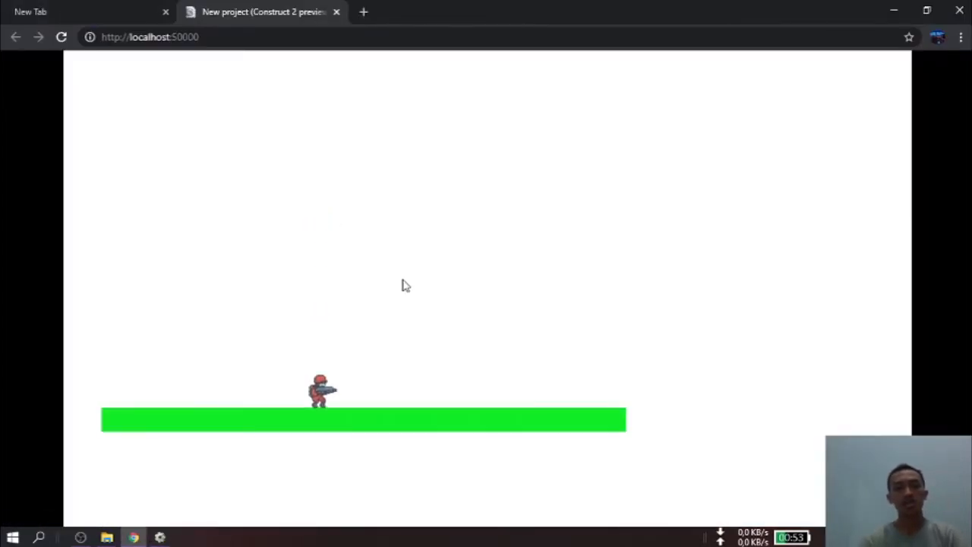
key("d")
key("d")
key("d")
key("d")
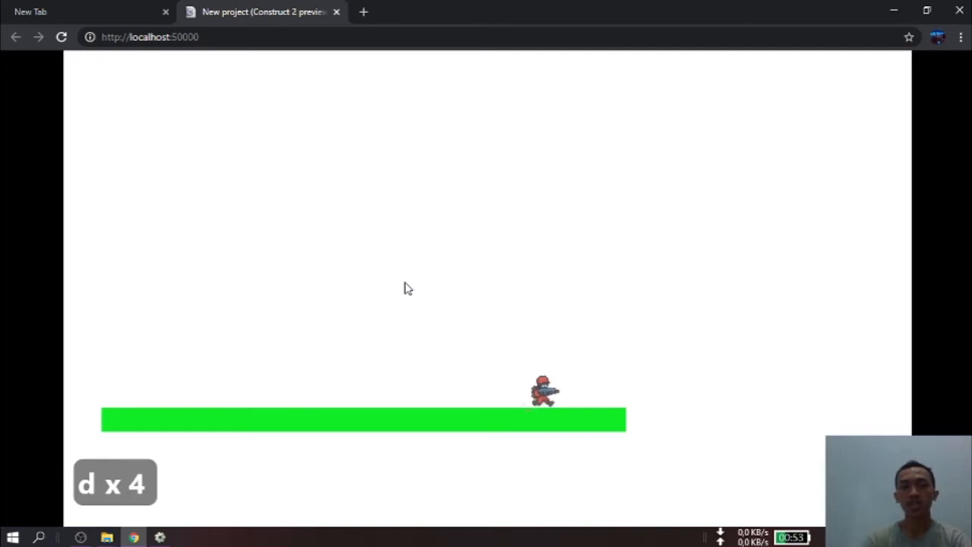
key("space")
key("space")
key("space")
key("space")
key("space")
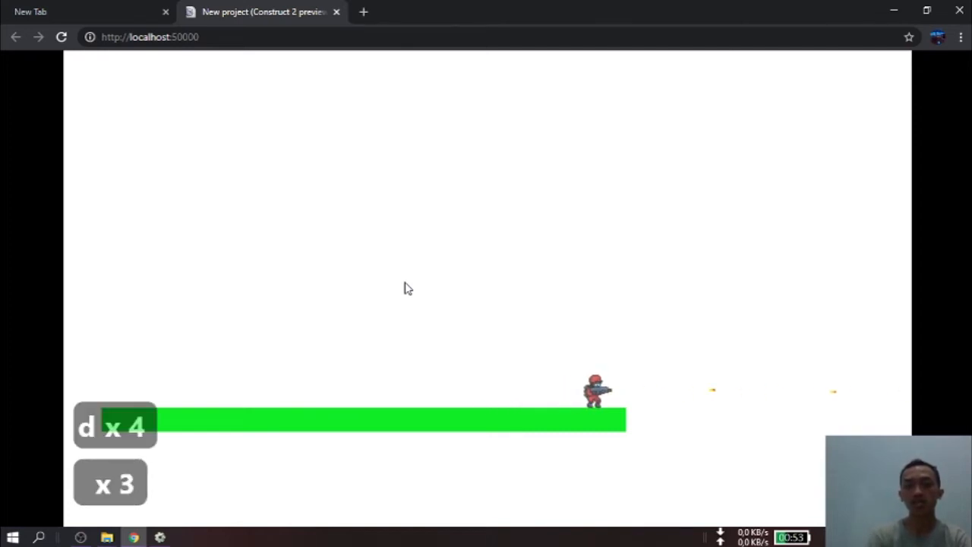
Step: Move Player1 left in the preview and fire Peluru shots to test the bullet direction while mirrored
key("a")
key("a")
key("a")
key("a")
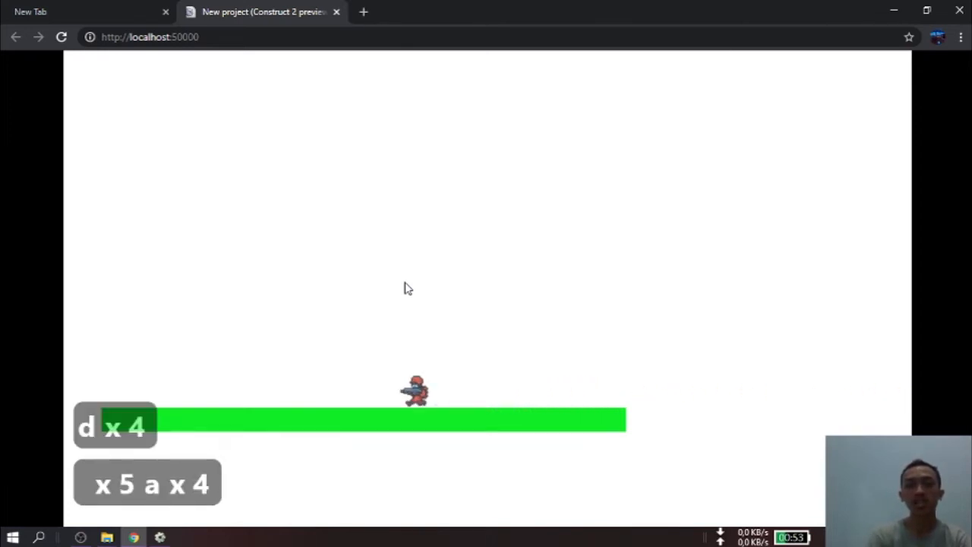
key("space")
key("space")
key("space")
key("space")
key("space")
key("a")
key("a")
key("a")
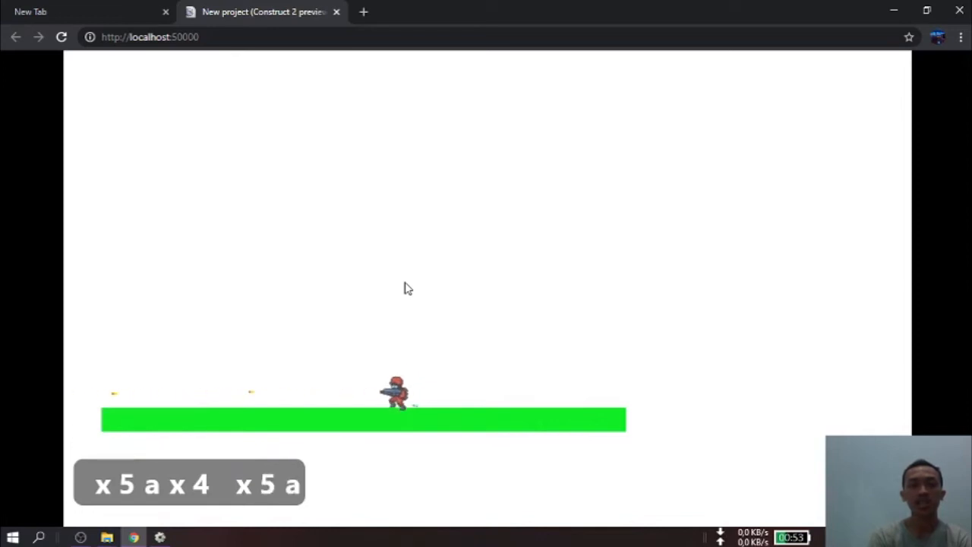
key("a")
Step: Turn Player1 back to the right and fire a burst of Peluru shots while advancing
key("d")
key("d")
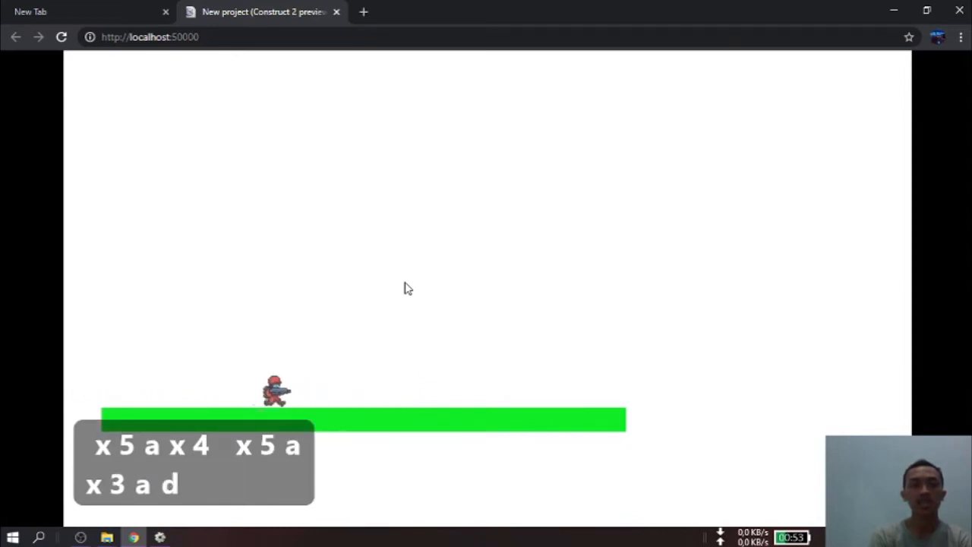
key("space")
key("space")
key("space")
key("space")
key("space")
key("d")
Step: Turn Player1 left, fire, and test shooting in both directions combined with jumps
key("a")
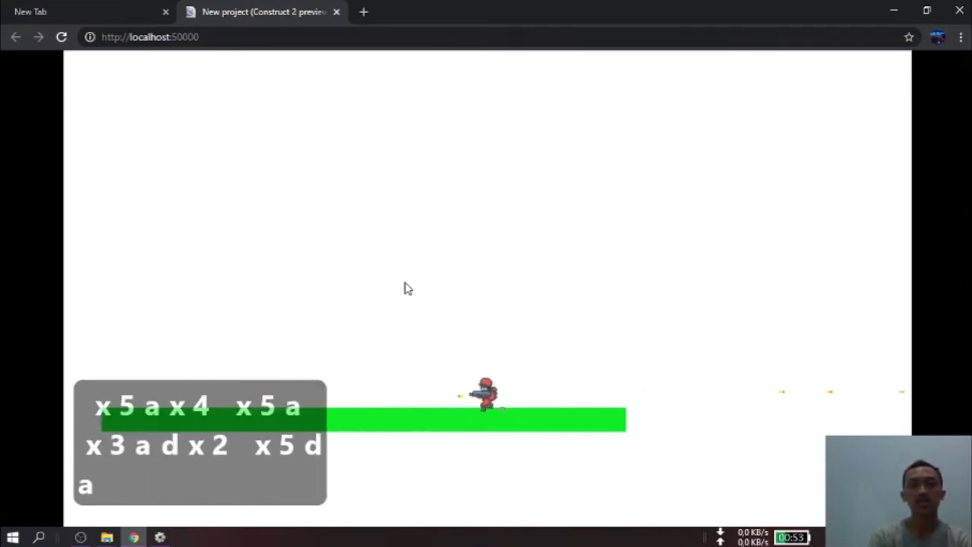
key("space")
key("space")
key("space")
key("a")
key("w")
key("space")
key("space")
key("space")
key("d")
key("w")
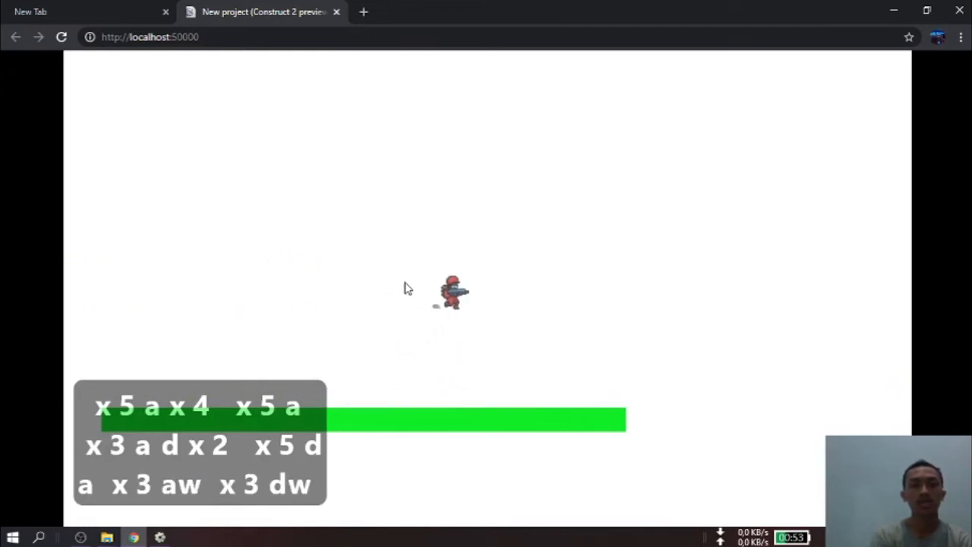
Step: Fire Peluru shots to the right in the preview, and jump Player1 toward the left
key("space")
key("space")
key("space")
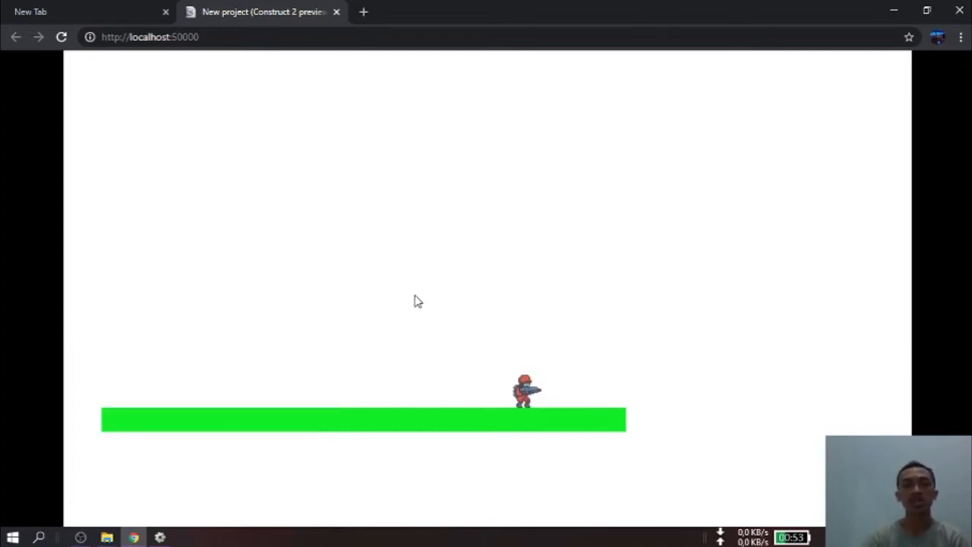
key("a")
key("w")
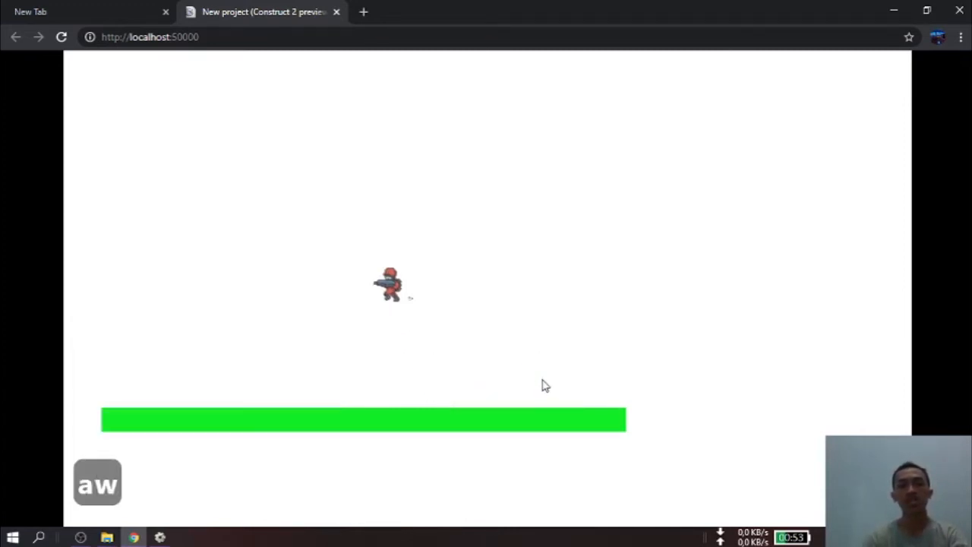
Step: Alternate Player1 between left and right with another jump to test mirroring and shot direction in the preview
key("a")
key("d")
key("d")
key("d")
key("a")
key("w")
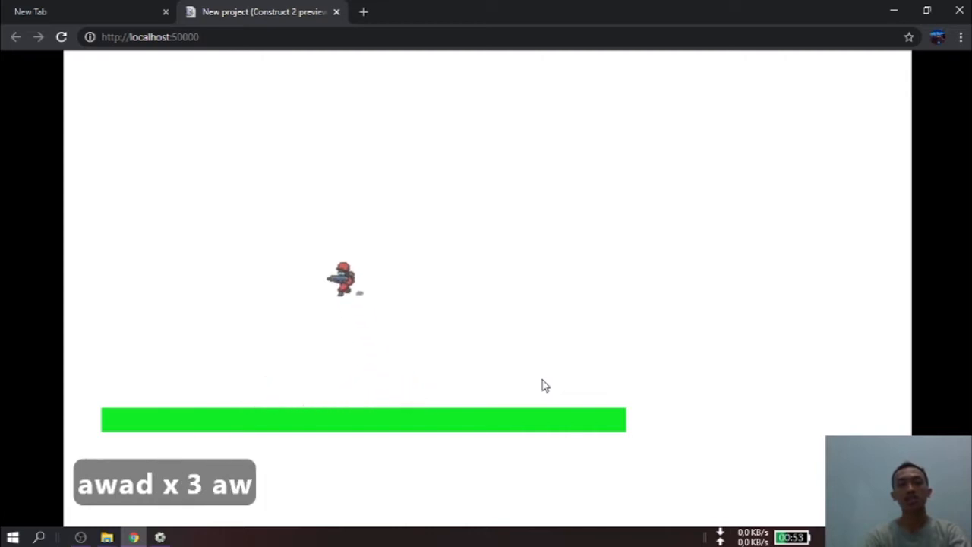
key("d")
key("d")
key("d")
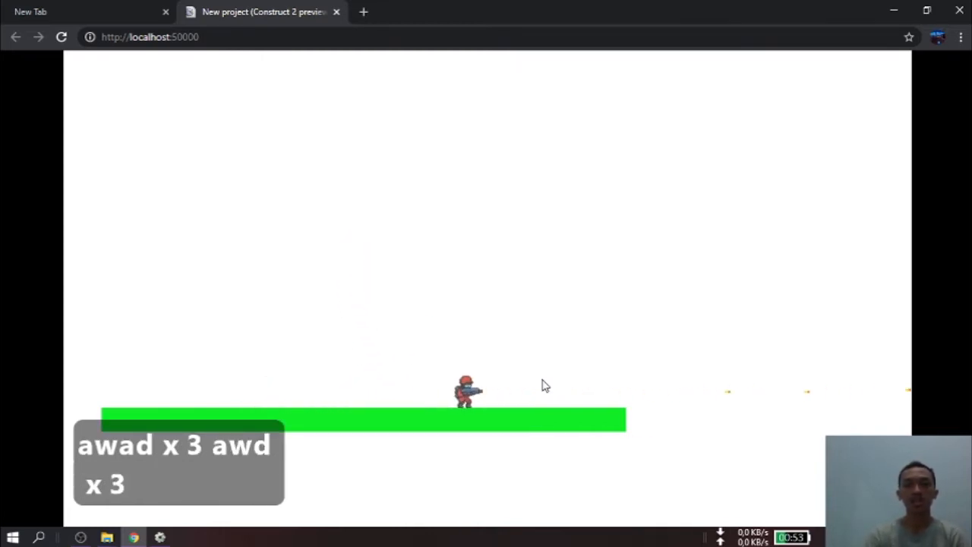
Step: Switch back to Construct 2 and open Layout 1 with Player1 and the Tanah platform in view
left_click(160, 537)
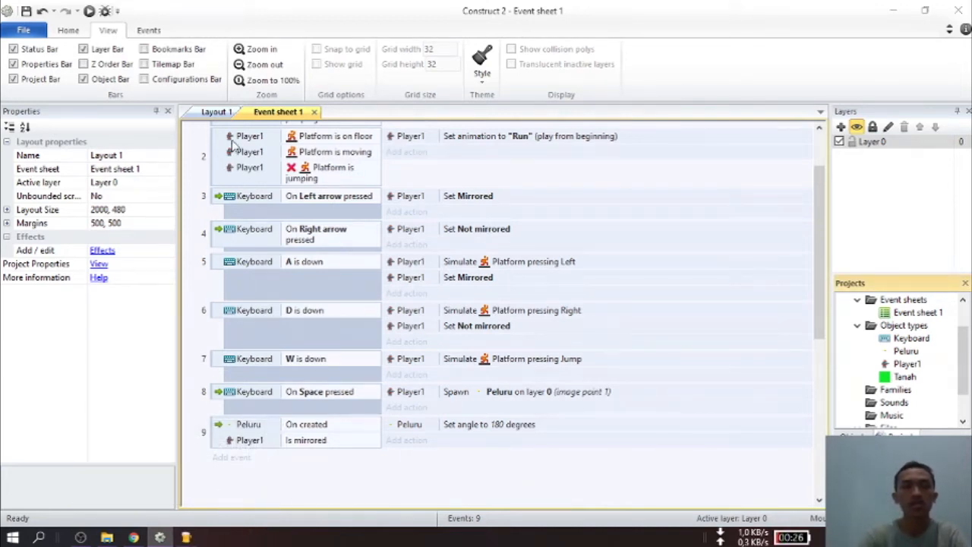
left_click(217, 112)
scroll(342, 394, "down", 2)
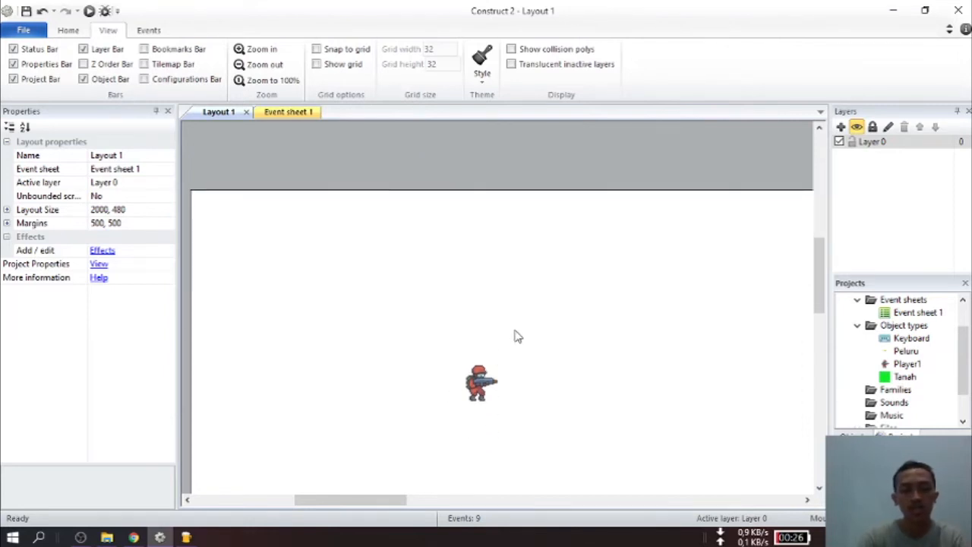
key("ctrl+alt+minus")
key("ctrl+alt+minus")
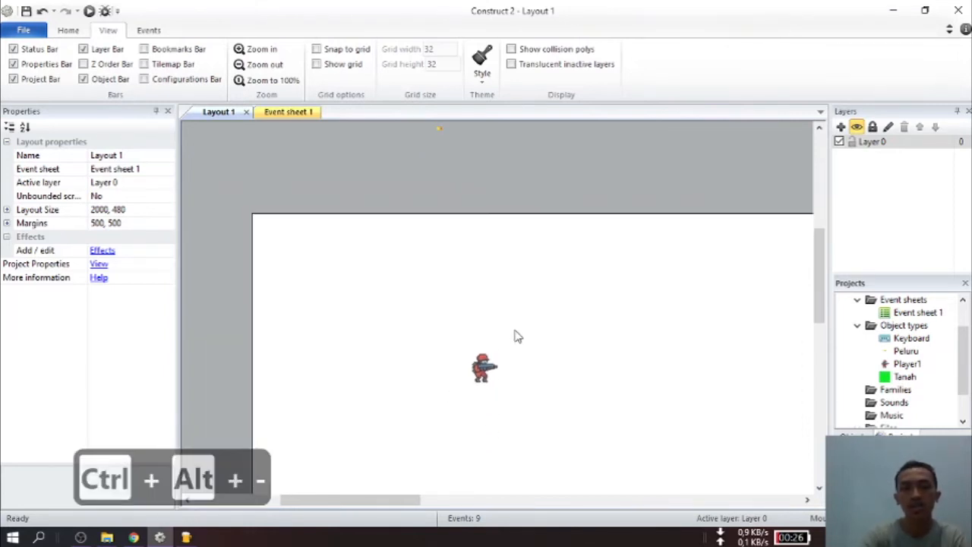
scroll(515, 337, "down", 3)
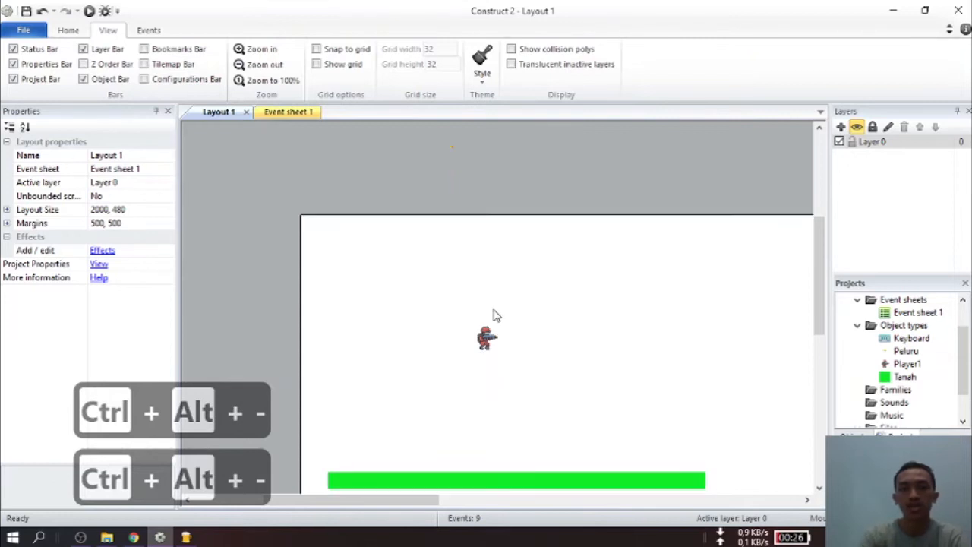
left_click_drag(433, 499, 462, 499)
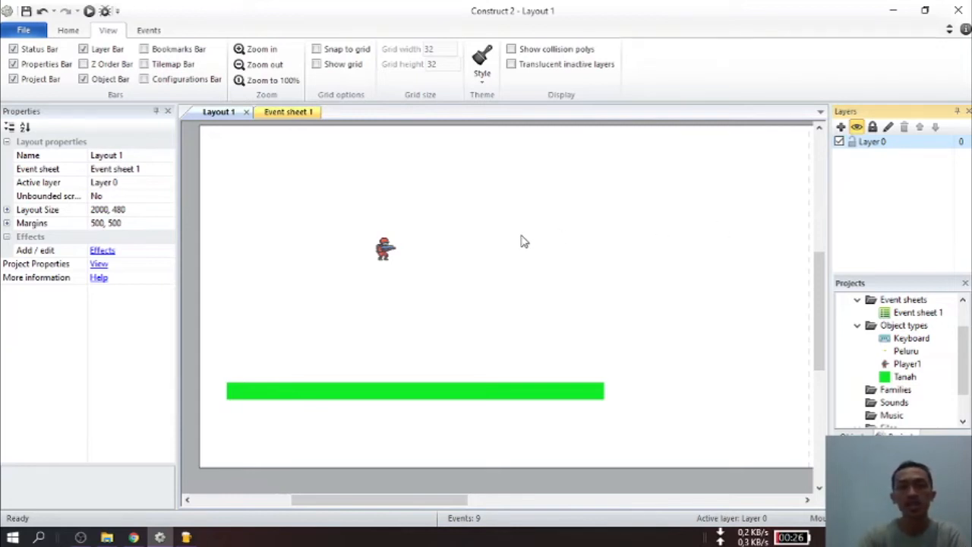
left_click_drag(821, 263, 821, 263)
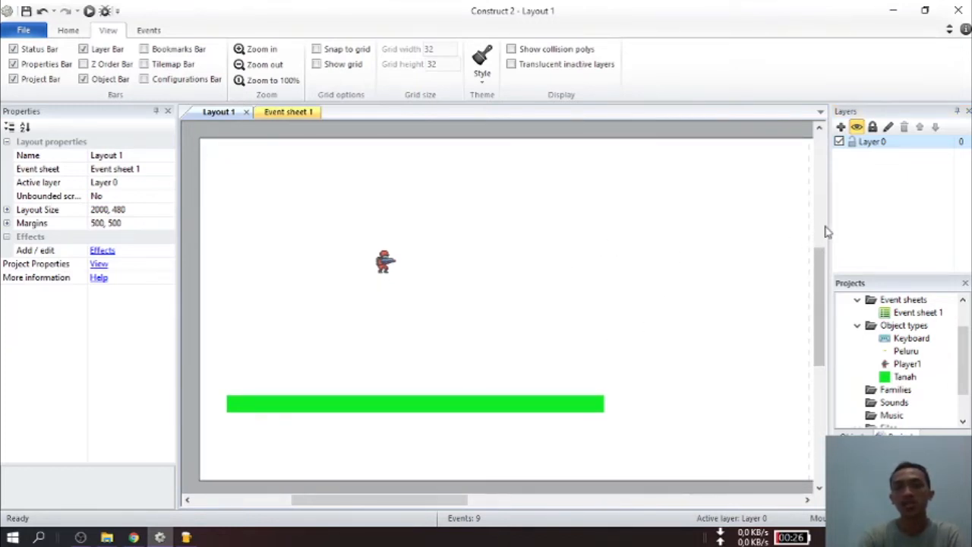
Step: Add a second layer above Layer 0 in Layout 1 and make it the active layer
left_click(840, 127)
left_click(873, 143)
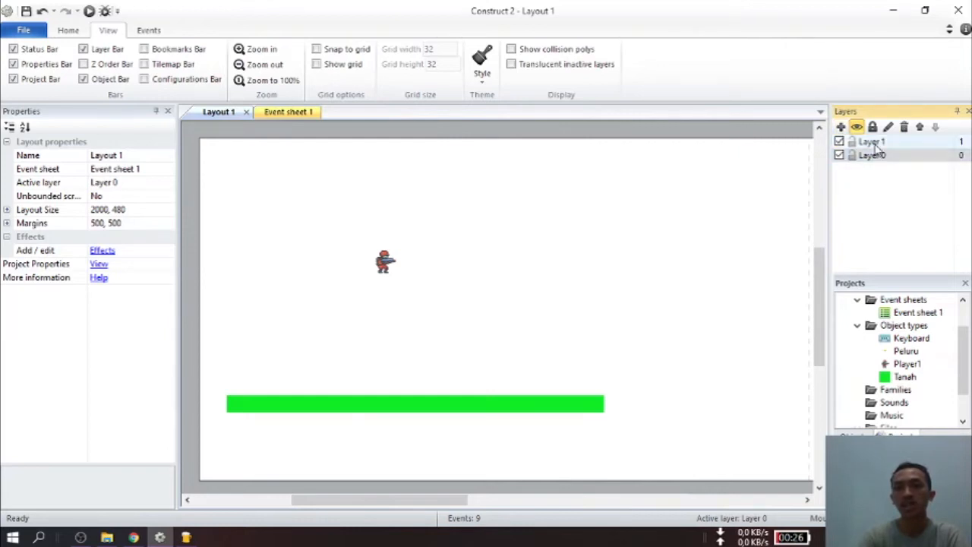
left_click(877, 156)
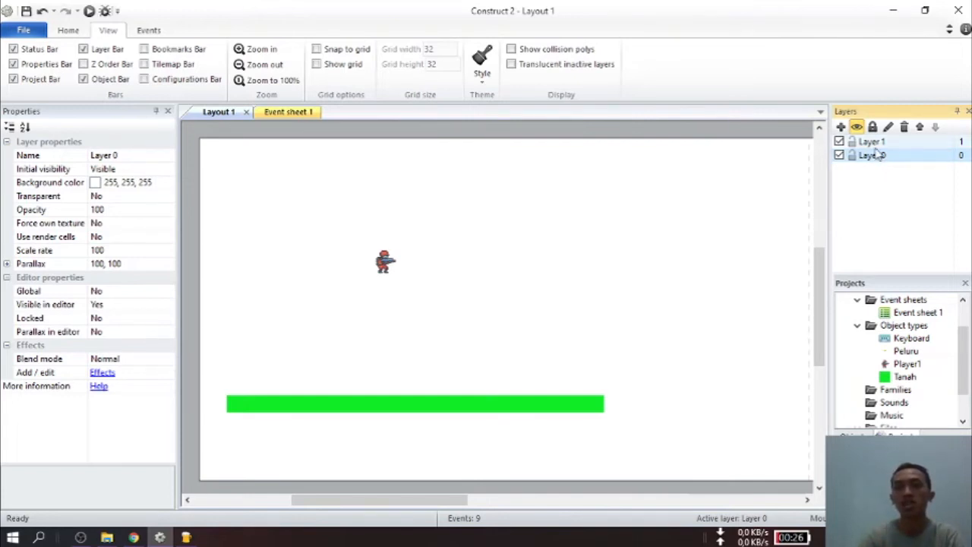
left_click(876, 145)
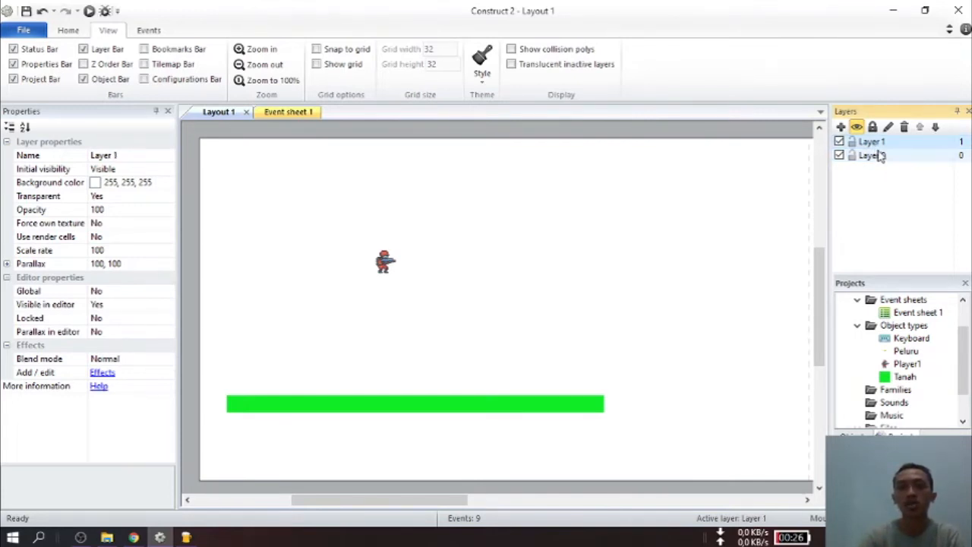
left_click(876, 157)
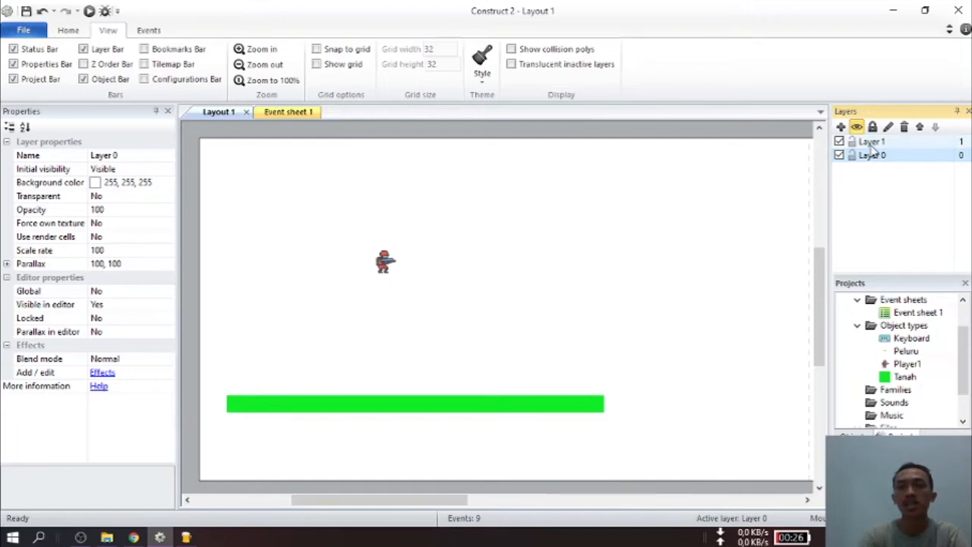
left_click(871, 143)
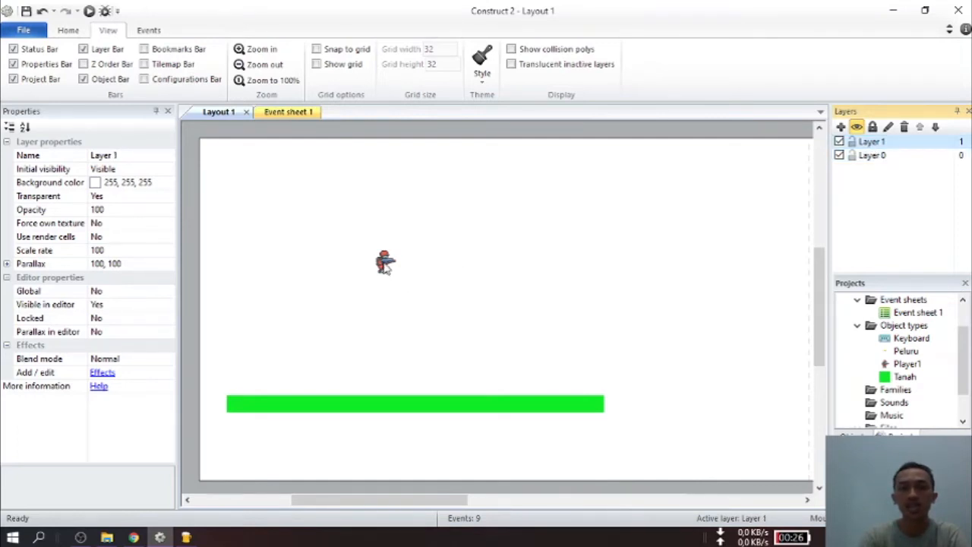
Step: Assign the Peluru sprite above the layout to Layer 1
scroll(384, 265, "up", 3)
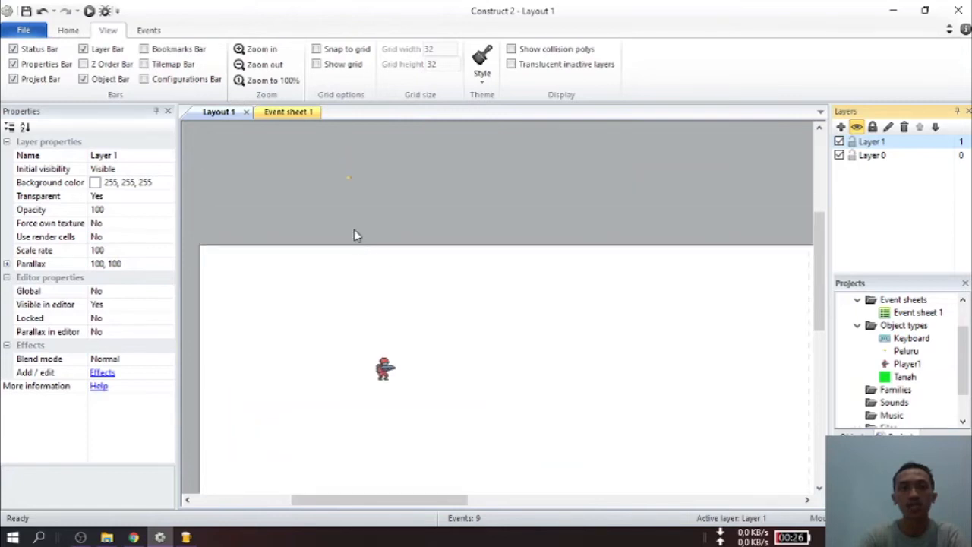
scroll(354, 232, "down", 2)
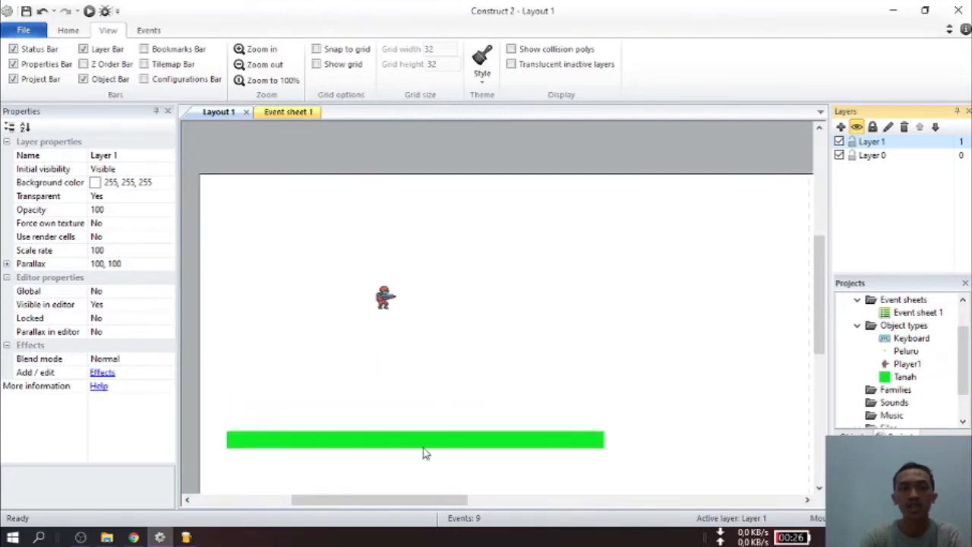
scroll(458, 378, "up", 3)
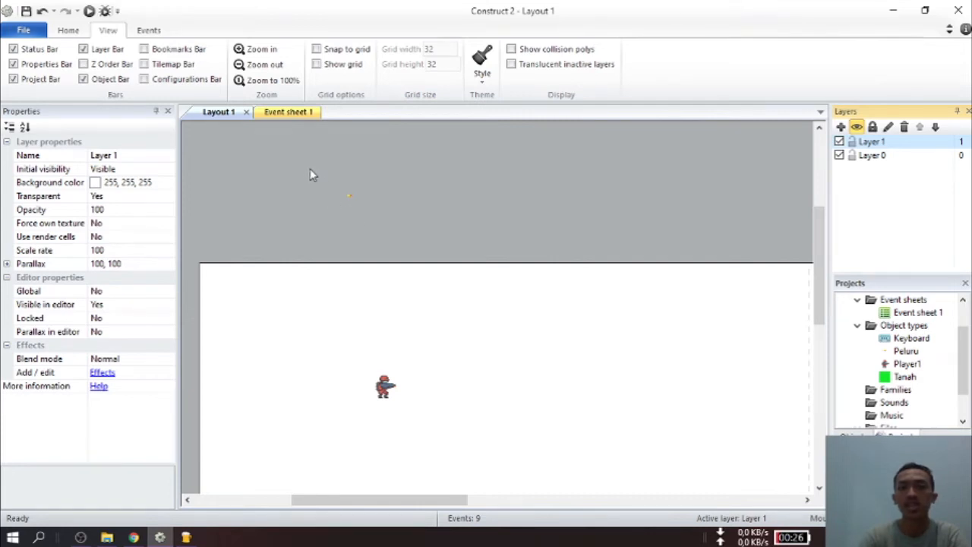
left_click_drag(299, 161, 418, 225)
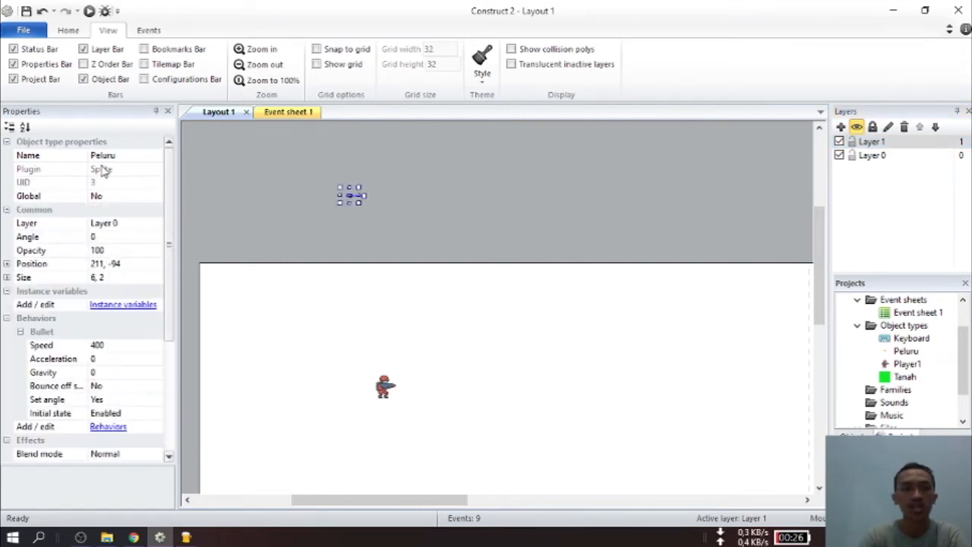
left_click(126, 226)
left_click(154, 223)
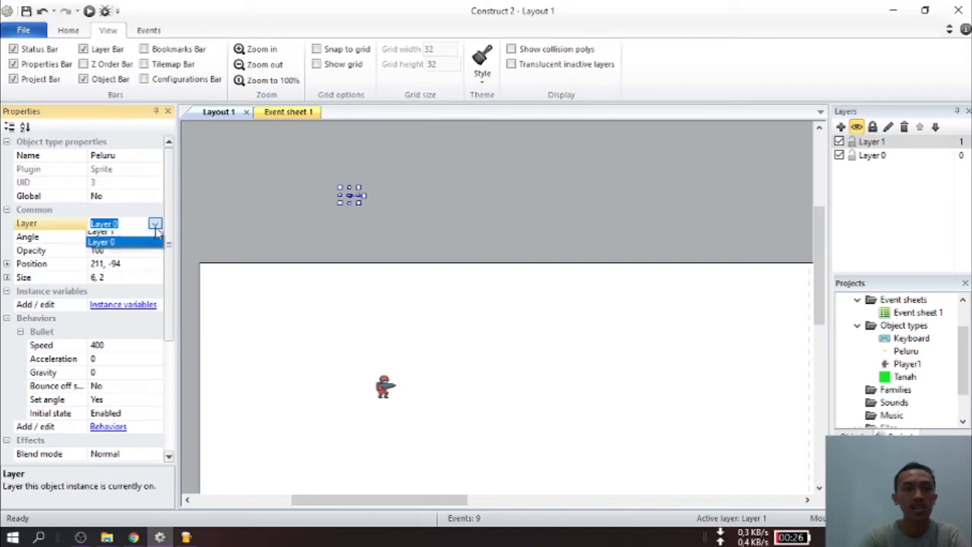
left_click(155, 236)
left_click(272, 224)
Step: Assign the Player1 sprite to Layer 1
scroll(399, 293, "down", 1)
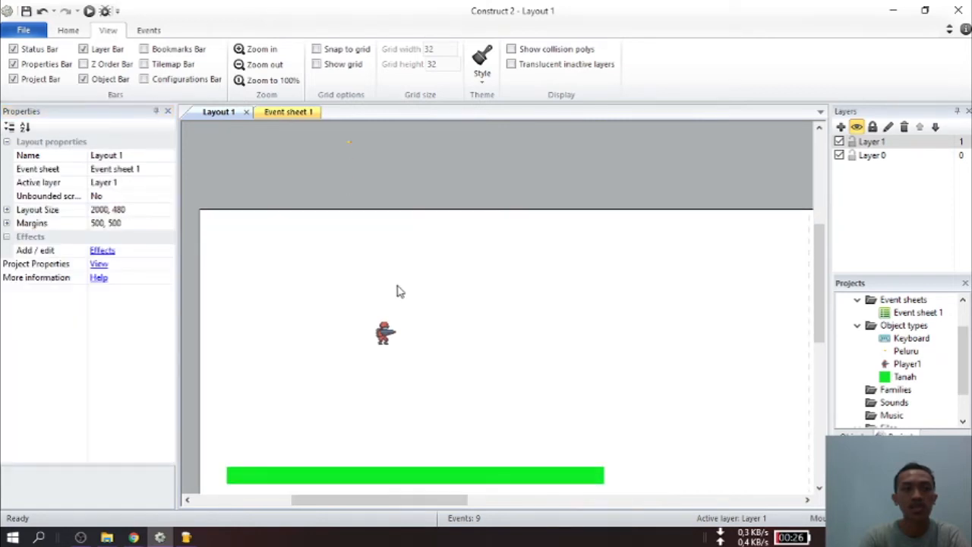
left_click(384, 333)
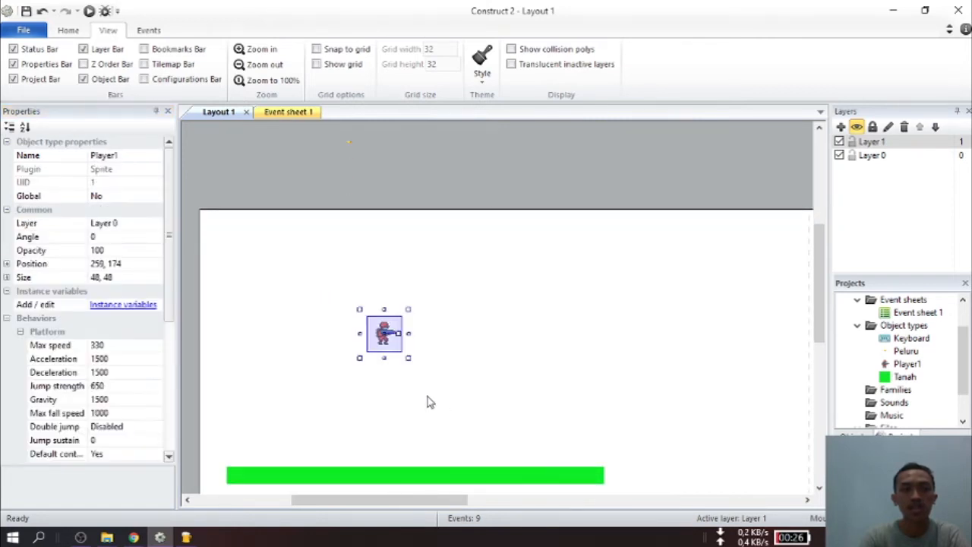
left_click(145, 225)
left_click(155, 224)
left_click(156, 236)
Step: Assign the green Tanah platform to Layer 1
scroll(384, 353, "down", 2)
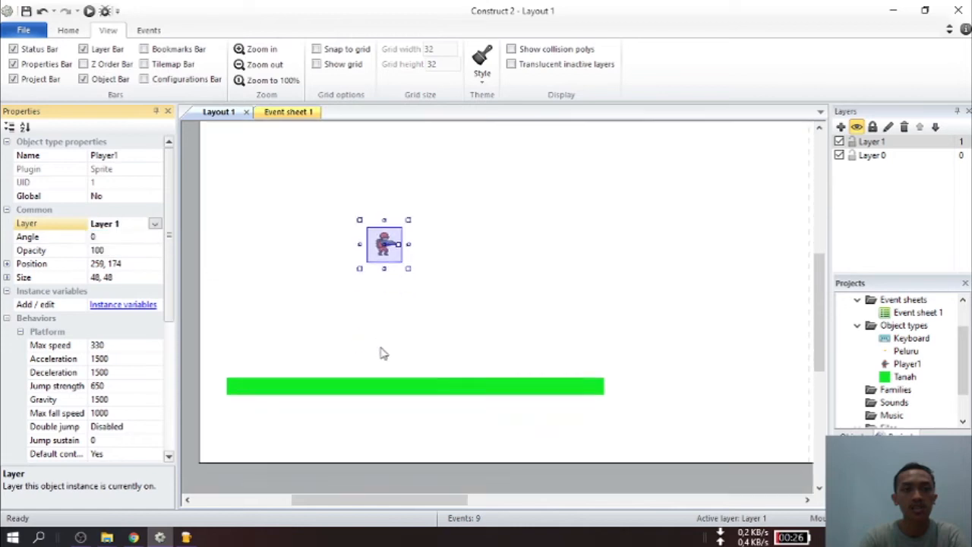
scroll(384, 353, "down", 1)
left_click(369, 368)
left_click(155, 224)
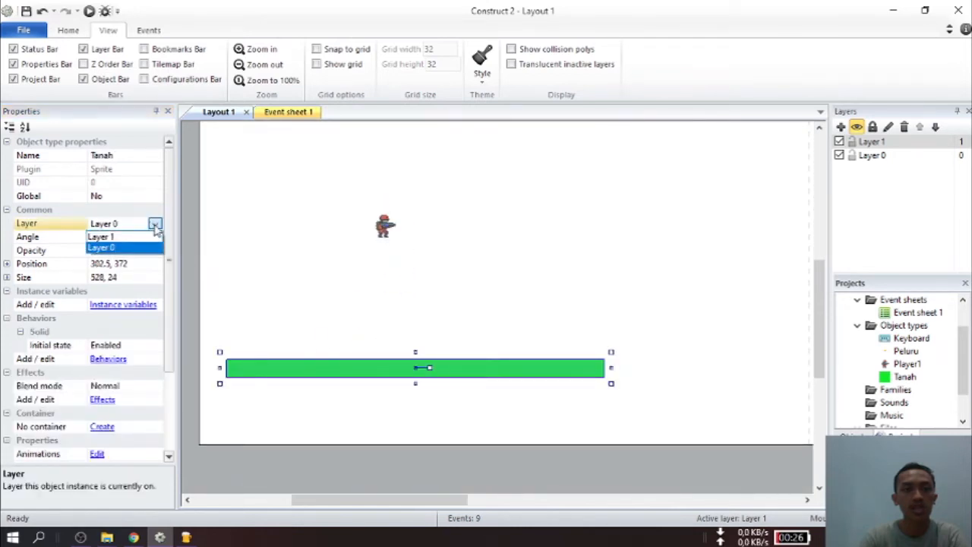
left_click(155, 224)
left_click(155, 224)
left_click(144, 236)
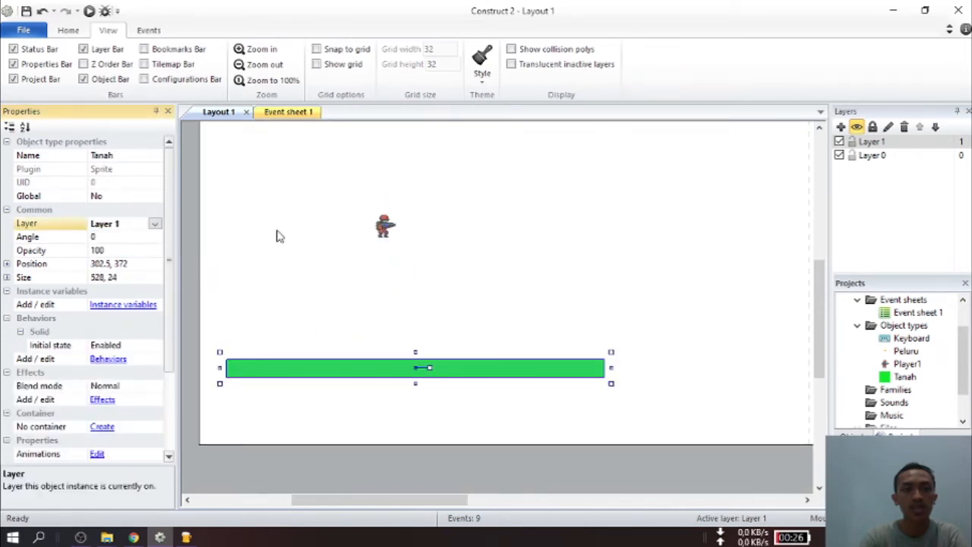
left_click(277, 236)
Step: Make Layer 0 the active layer and insert a new Sprite object near the upper left of the layout
scroll(278, 237, "up", 2)
left_click(881, 157)
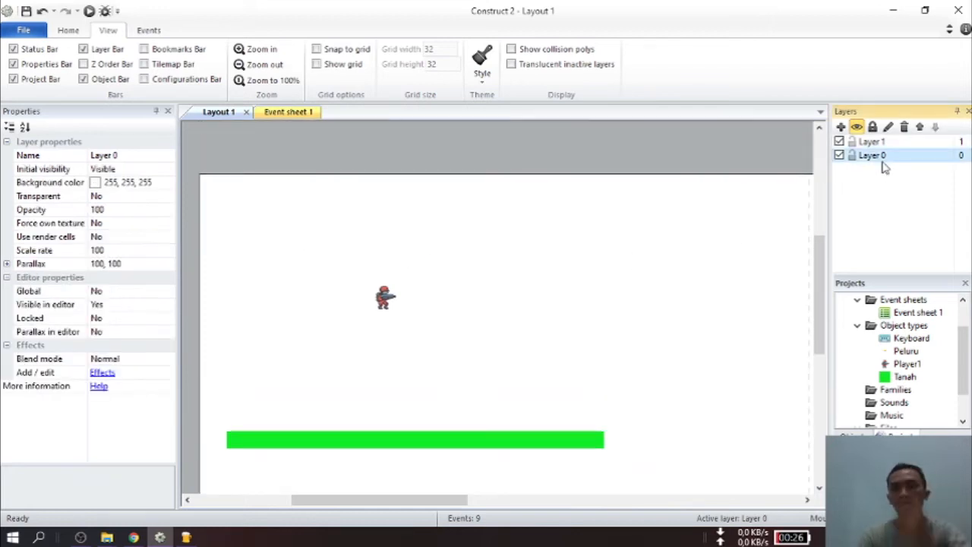
scroll(577, 326, "down", 1)
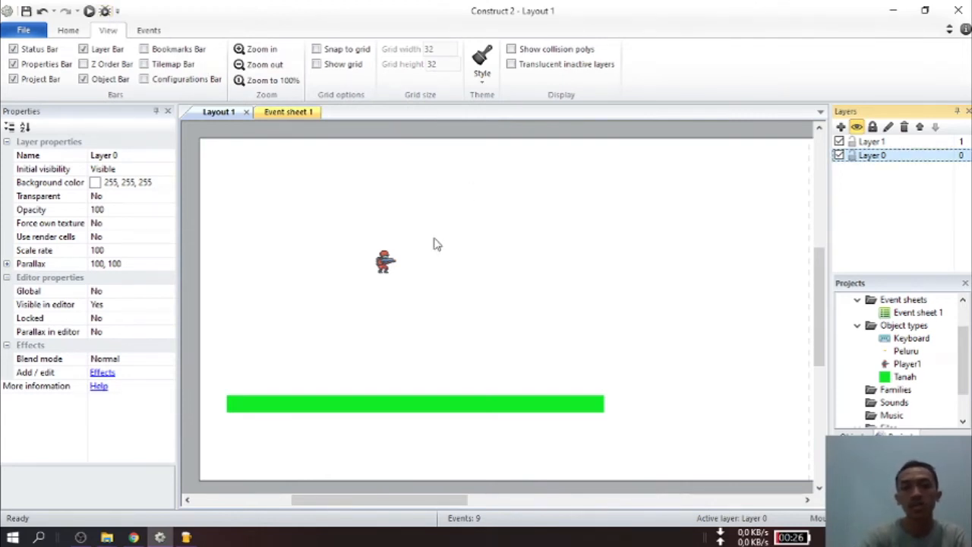
key("ctrl+alt+minus")
key("ctrl+alt+minus")
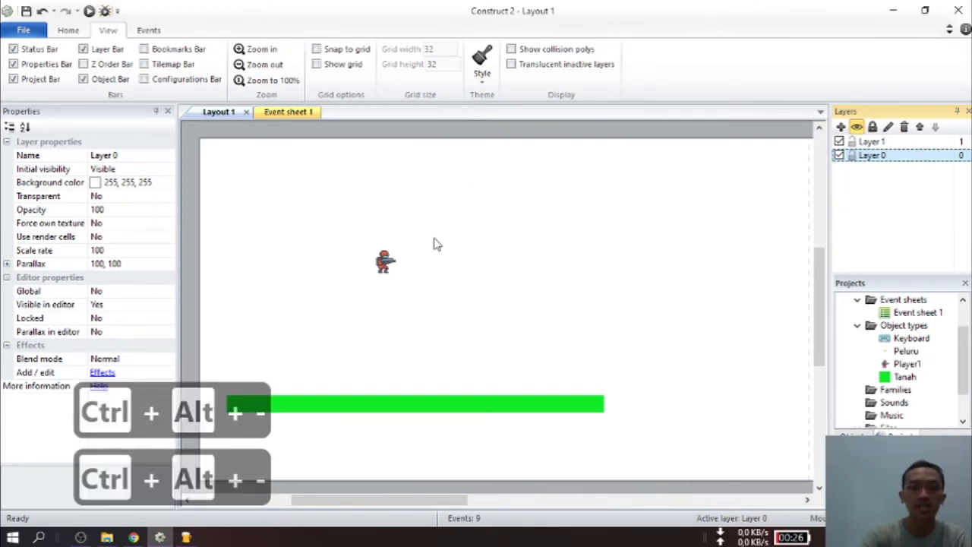
left_click(437, 244)
key("ctrl+alt+minus")
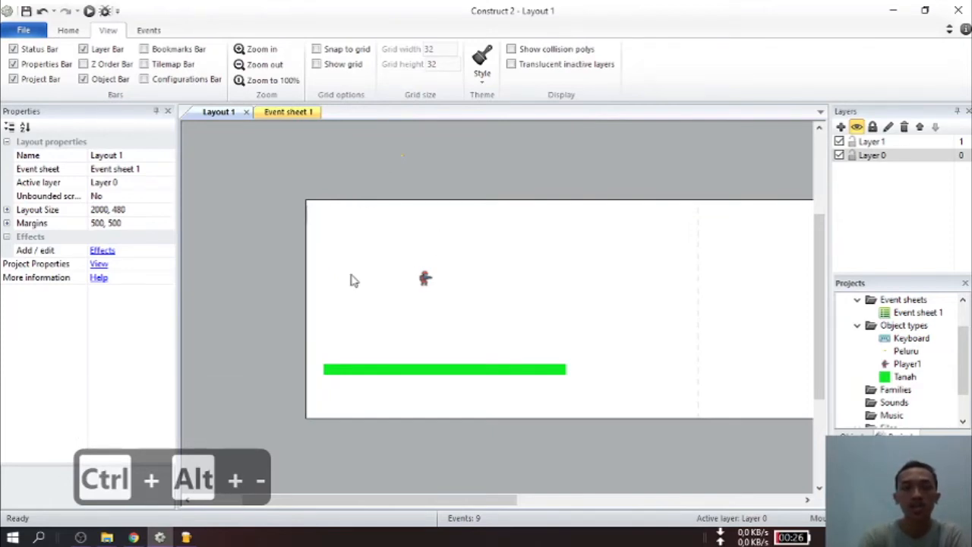
right_click(392, 227)
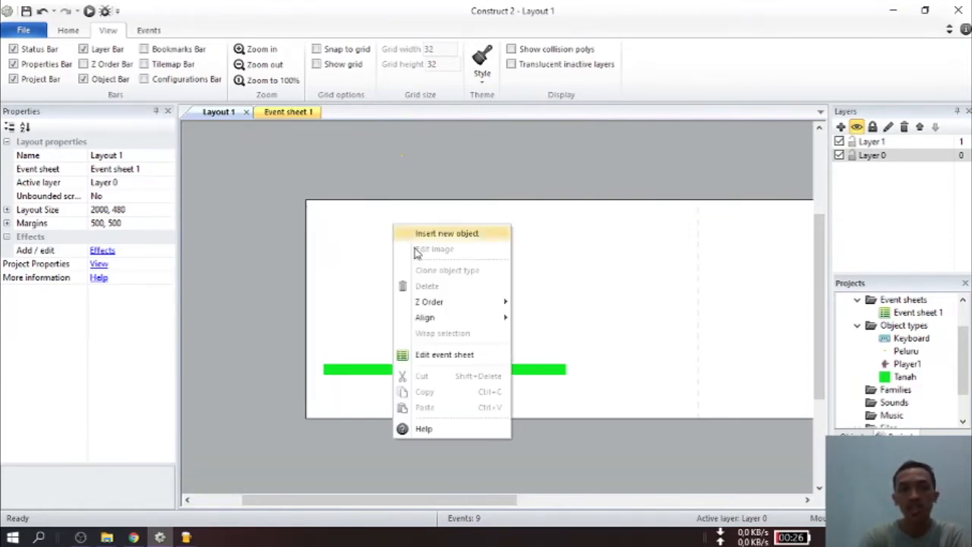
left_click(455, 234)
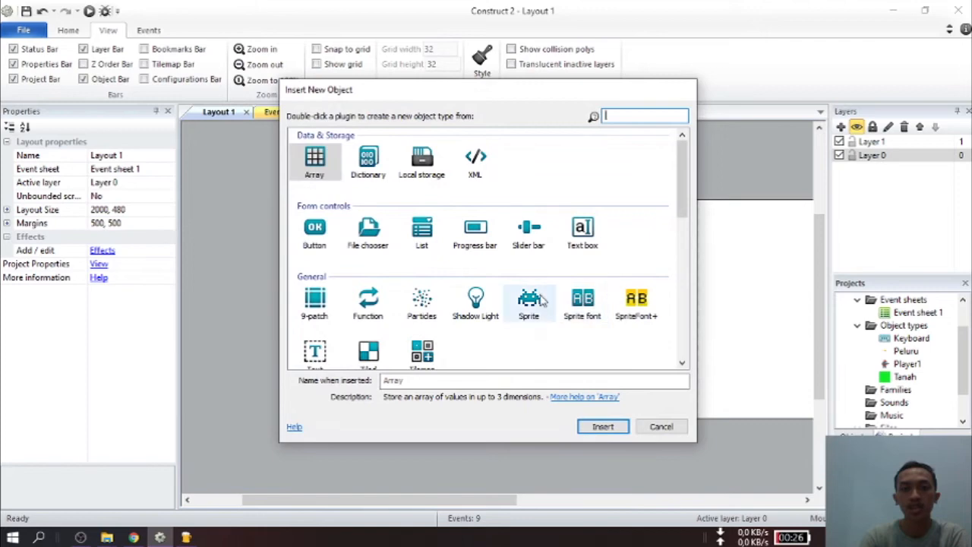
double_click(535, 300)
left_click(467, 272)
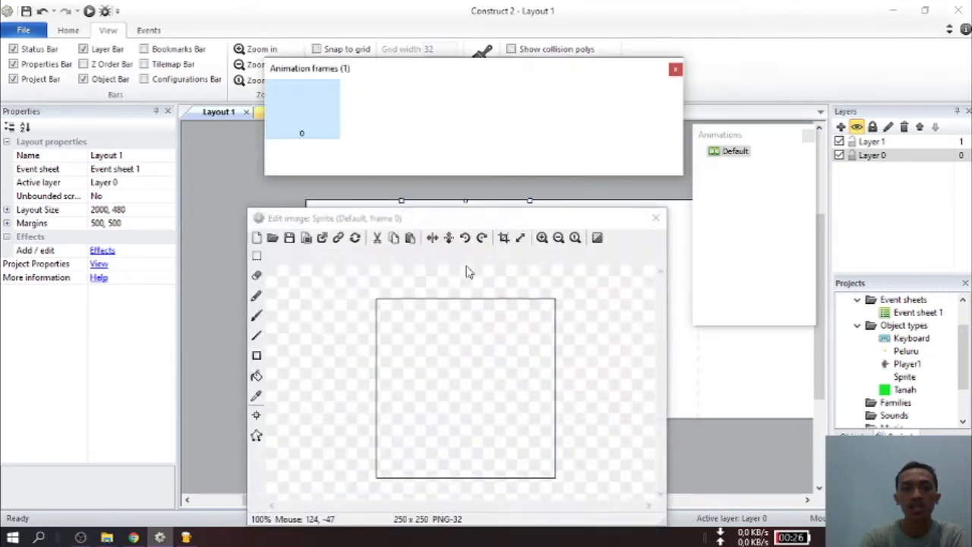
Step: Load BG-2.jpg from the Background BG folder into the new sprite's frame 0
left_click_drag(217, 176, 114, 204)
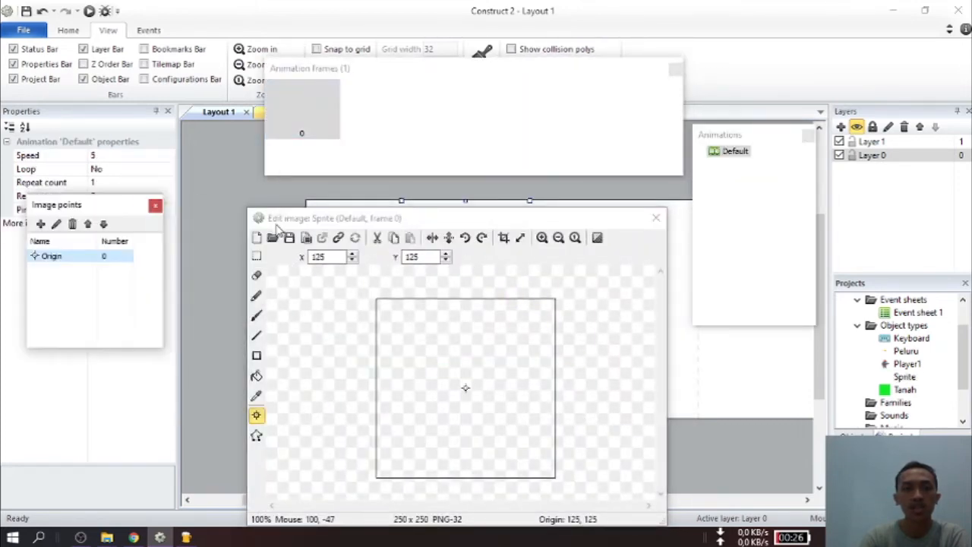
left_click(273, 238)
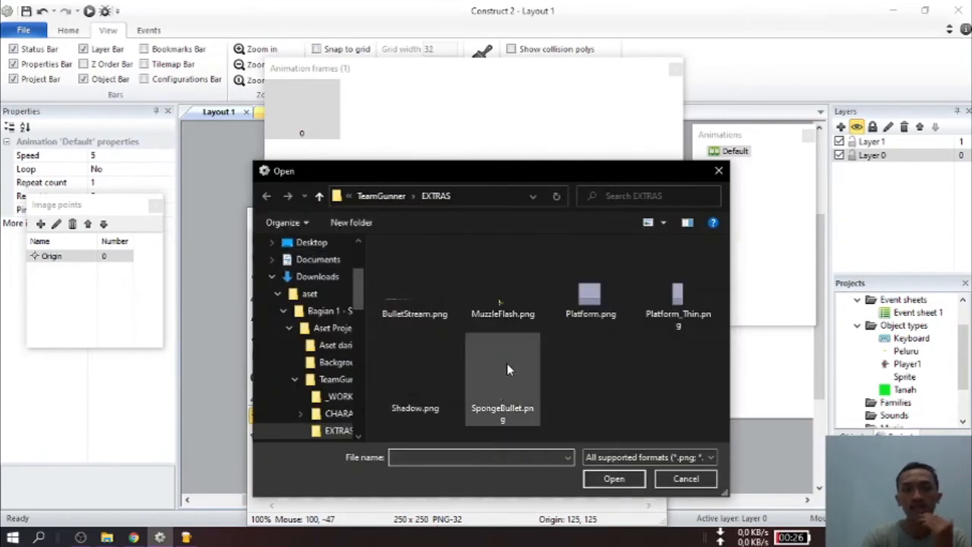
left_click(388, 196)
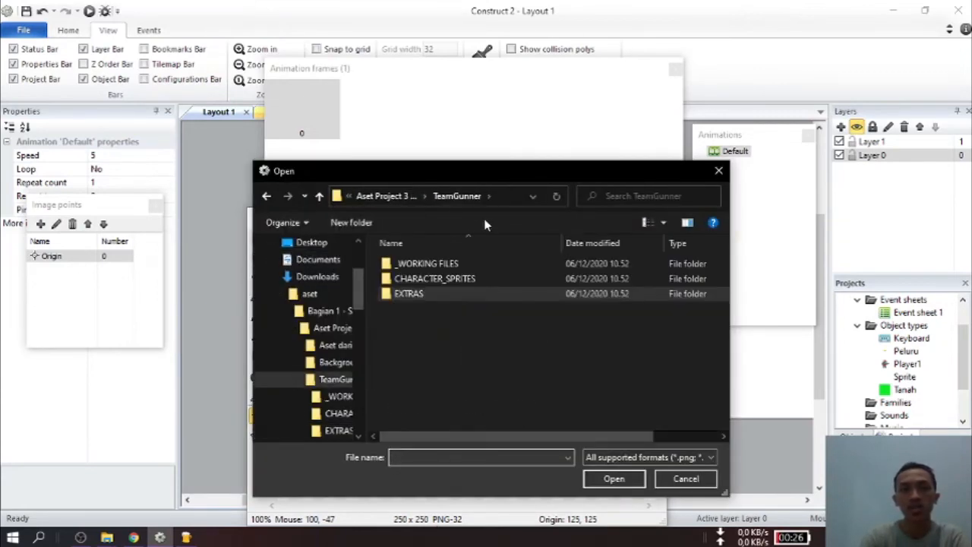
left_click(383, 196)
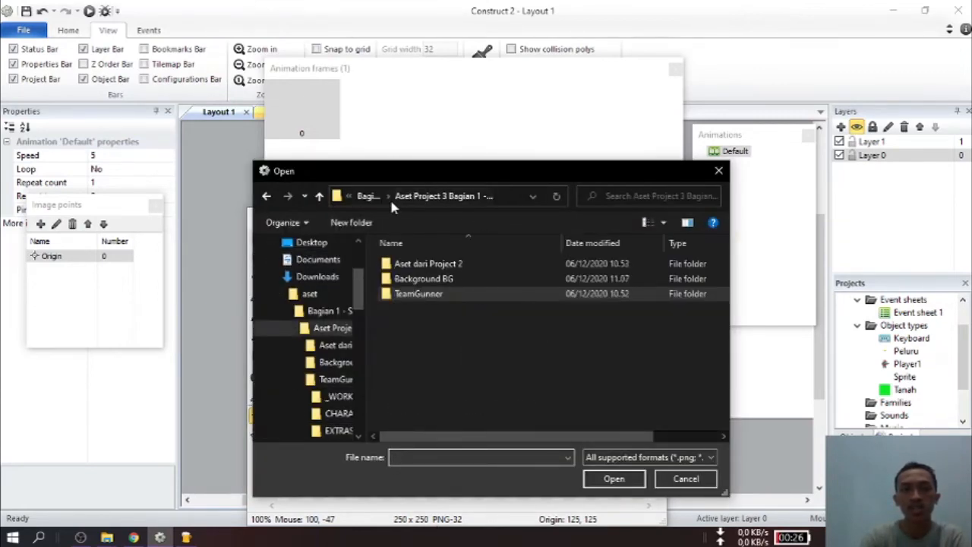
double_click(443, 278)
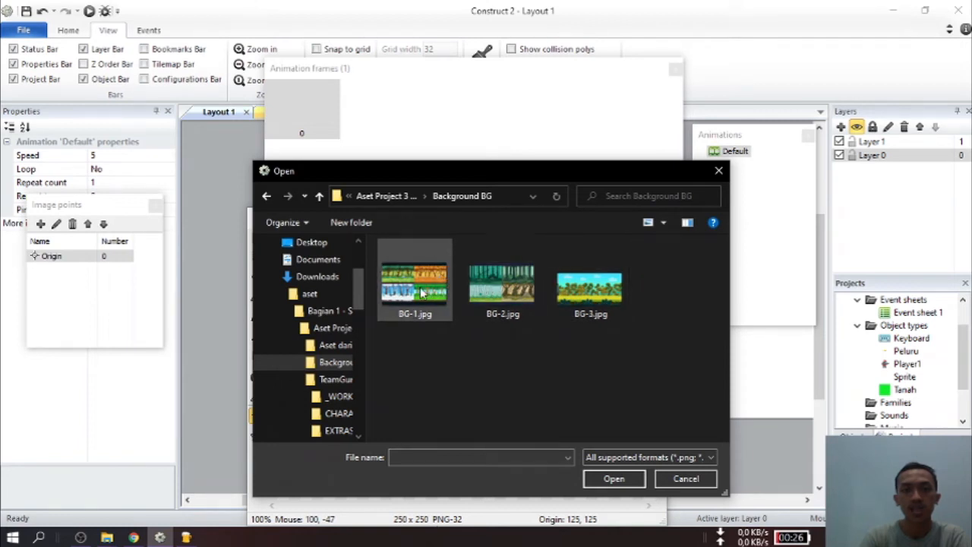
left_click(502, 285)
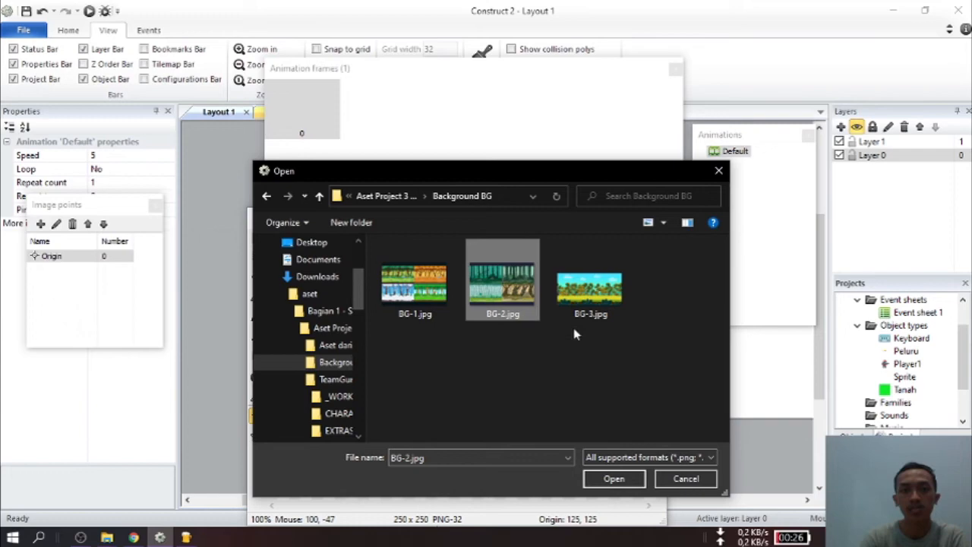
left_click(617, 479)
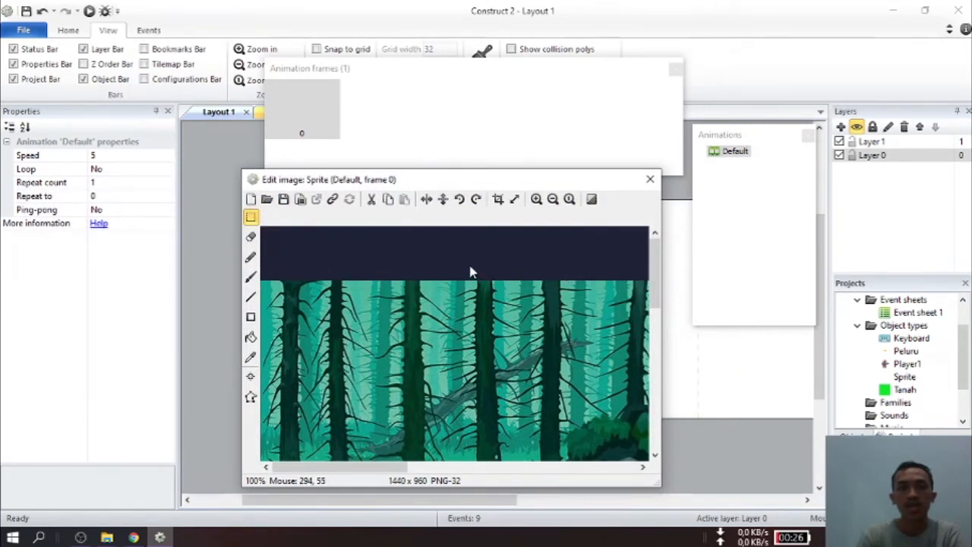
Step: Crop the sprite image to its lower-left birch forest scene, about 711 x 401 pixels, and close the image editor
left_click(554, 202)
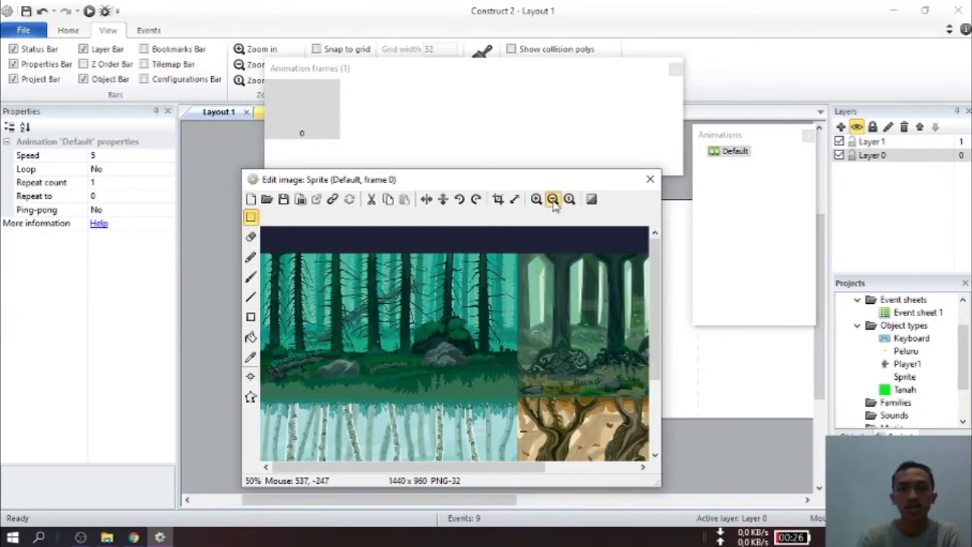
left_click(554, 202)
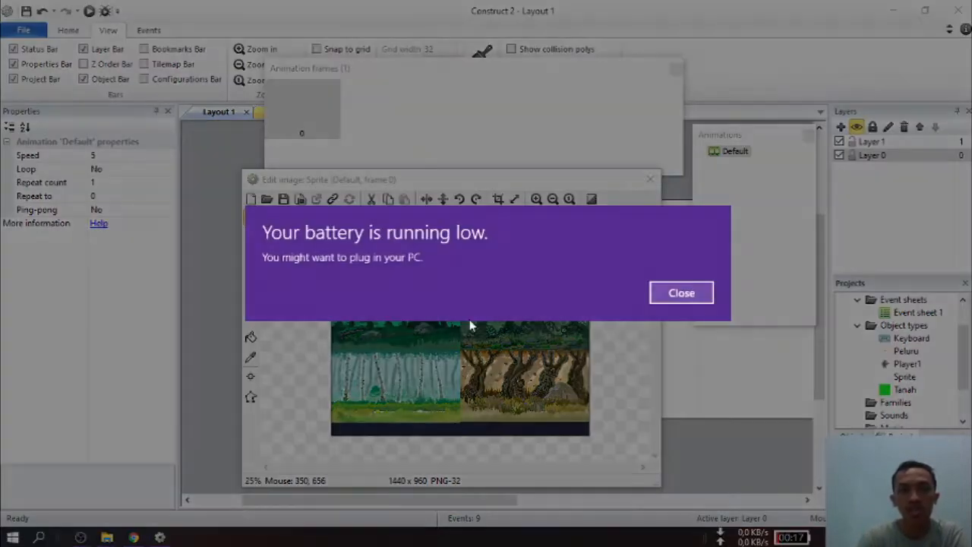
left_click(682, 293)
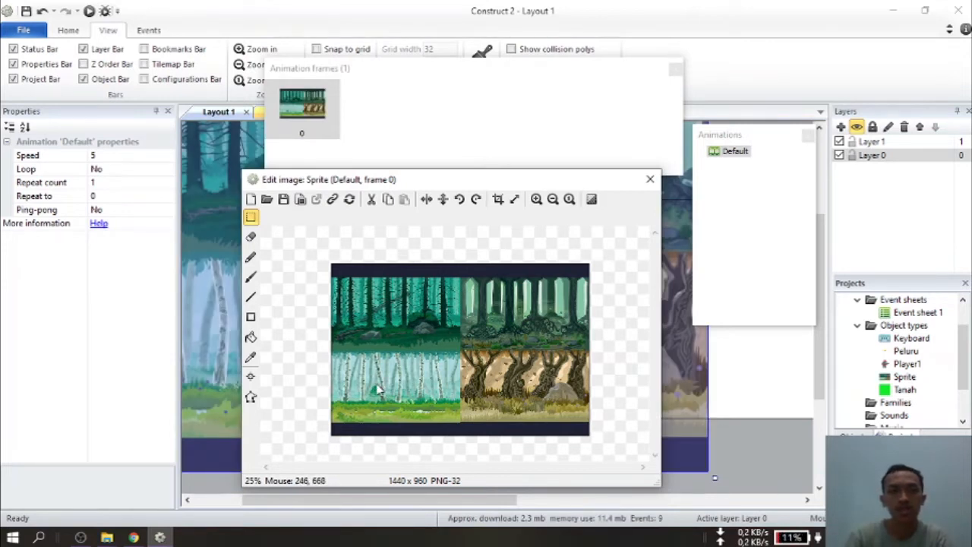
left_click(252, 218)
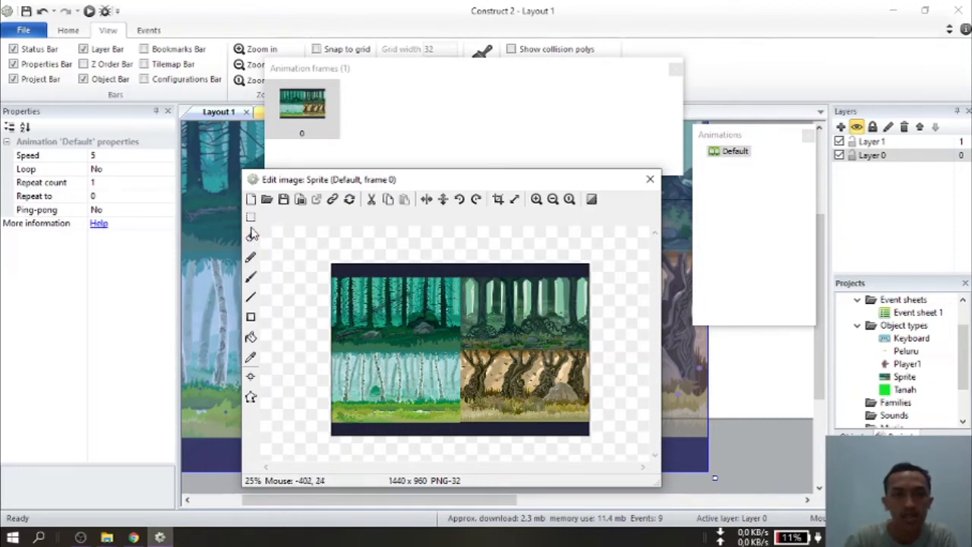
left_click_drag(325, 352, 459, 427)
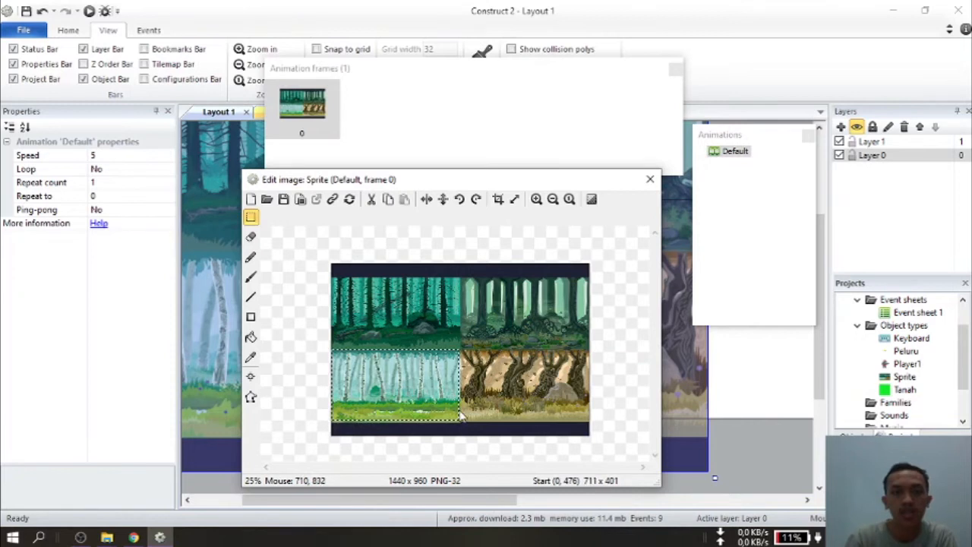
left_click(499, 201)
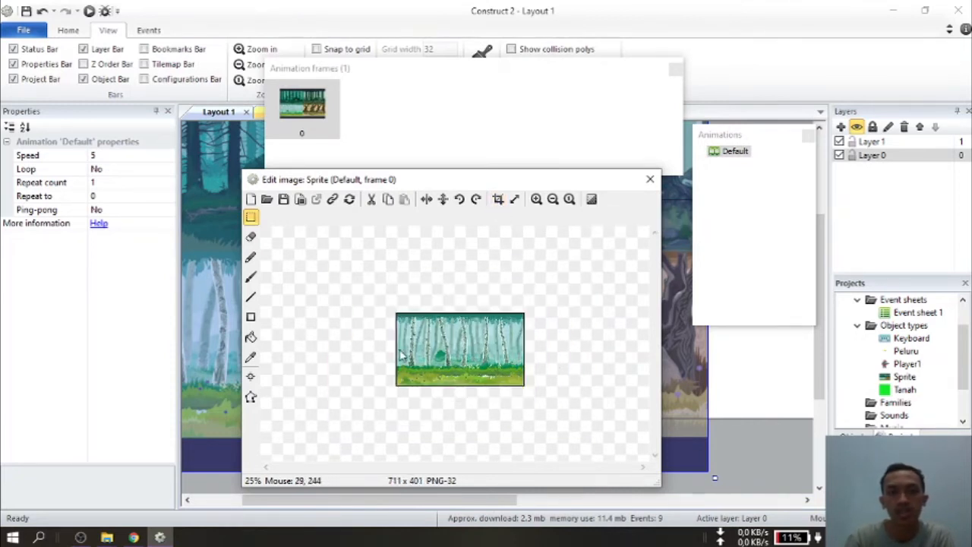
left_click(537, 199)
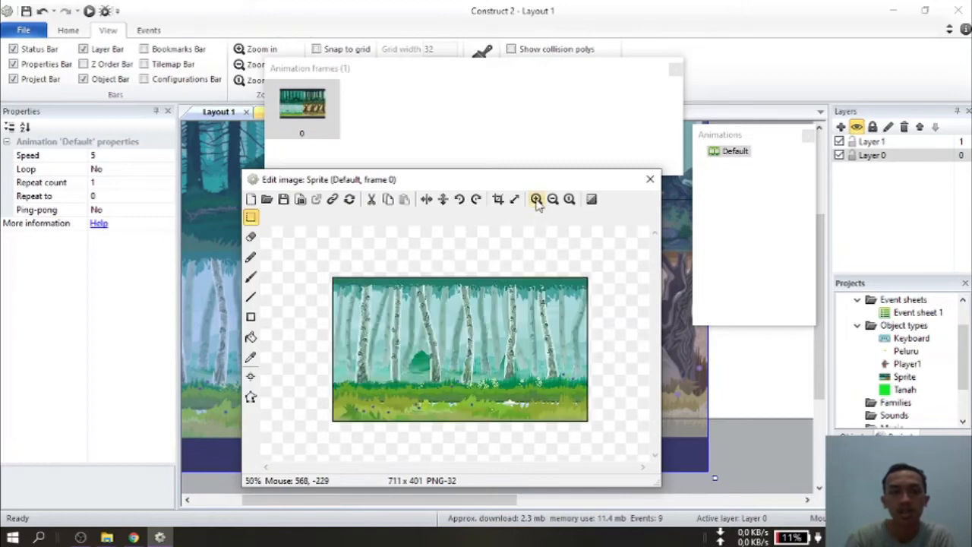
left_click(650, 180)
Step: Align the forest sprite with the layout's upper-left corner and enlarge it to about 873 x 492 to cover the layout's height
left_click_drag(244, 316, 482, 261)
left_click_drag(373, 255, 387, 256)
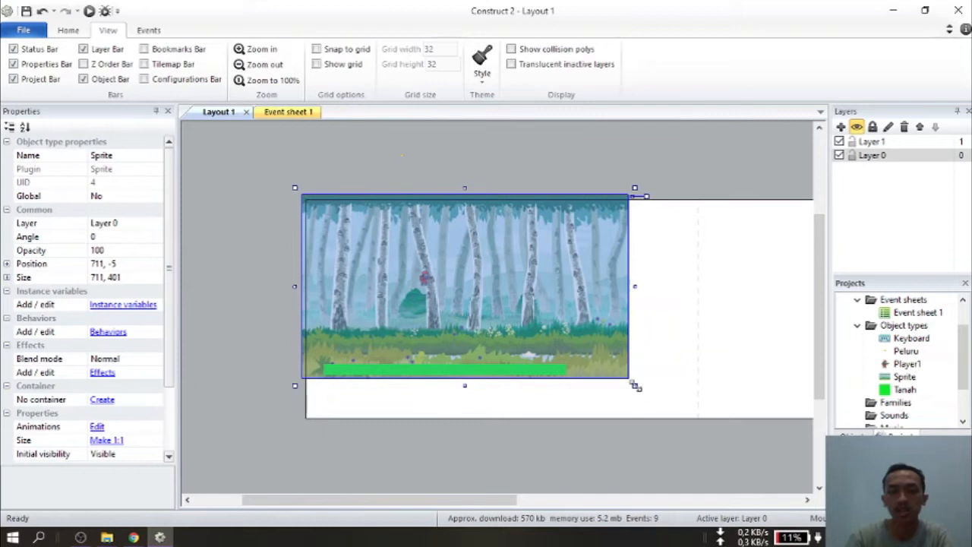
left_click_drag(635, 386, 721, 419)
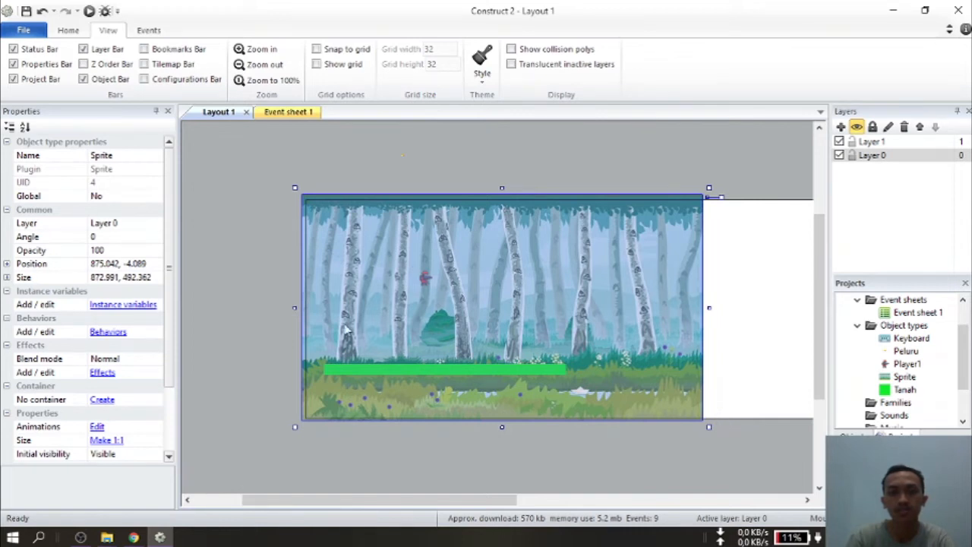
left_click(284, 308)
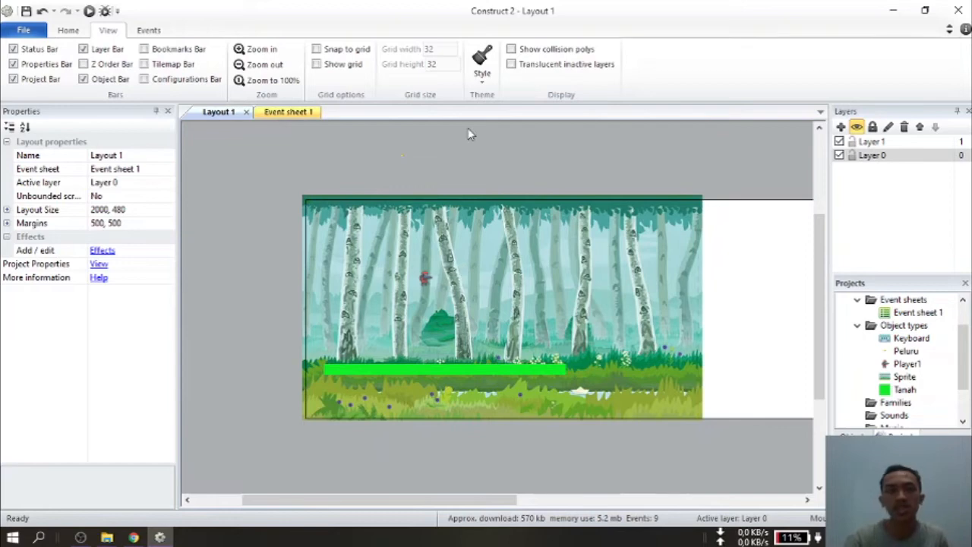
Step: Preview the layout in the browser to check the forest background, close the preview tab and return to Construct 2
left_click(89, 11)
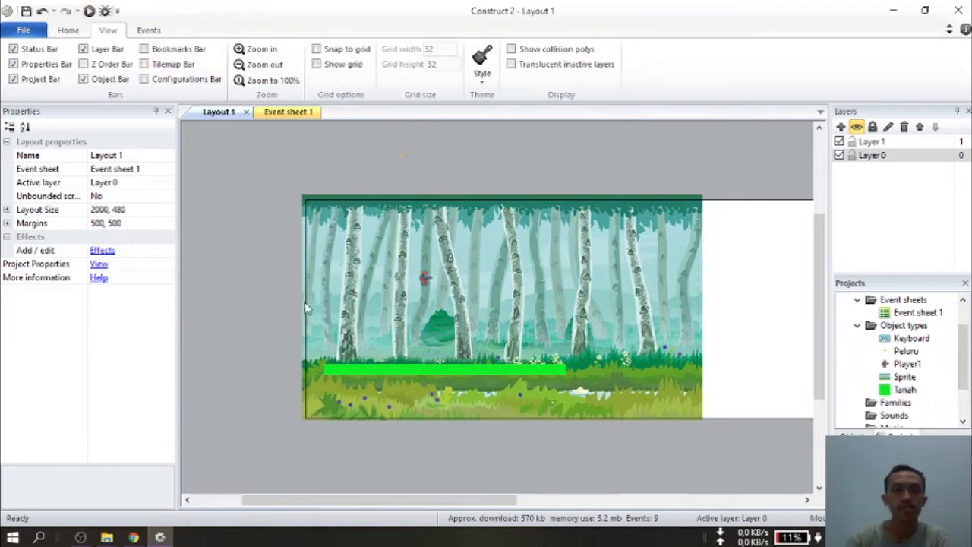
left_click(132, 537)
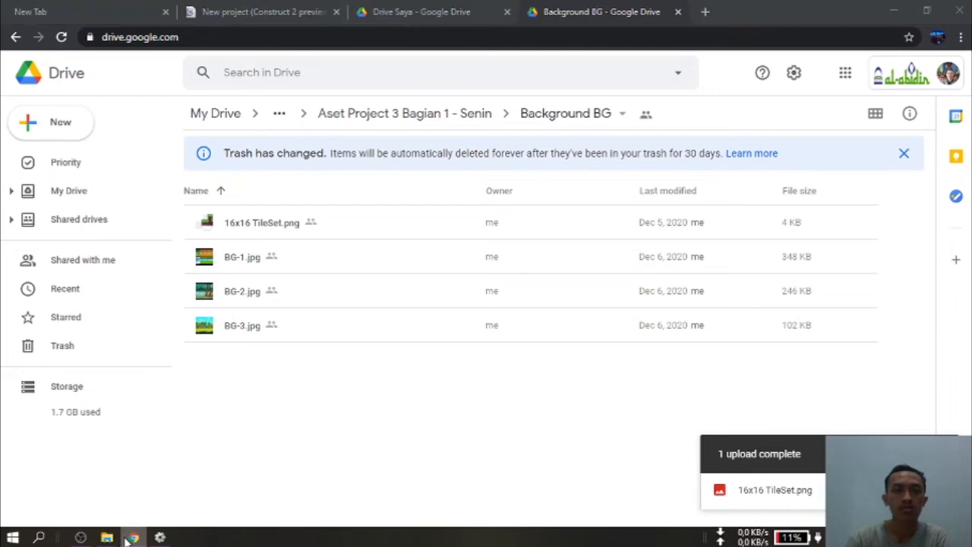
left_click(130, 537)
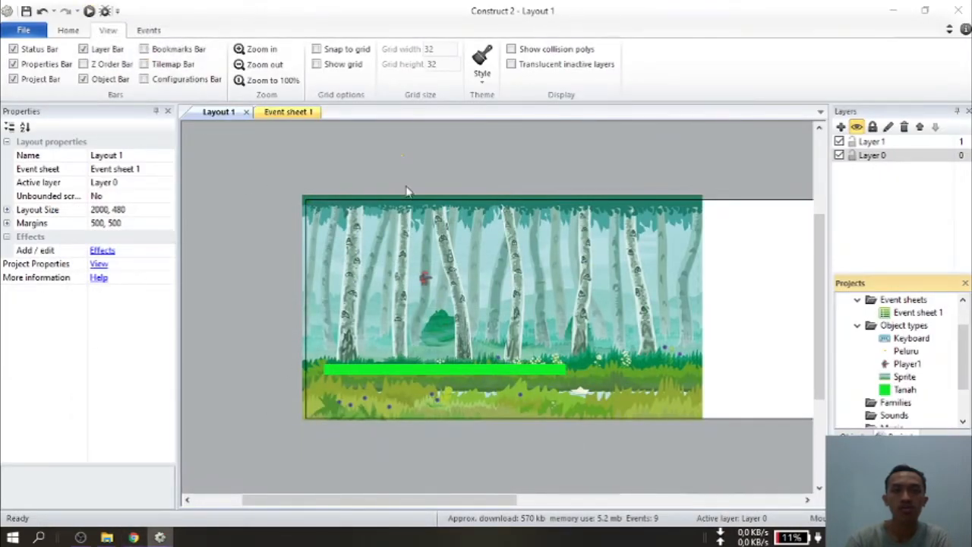
left_click(421, 259)
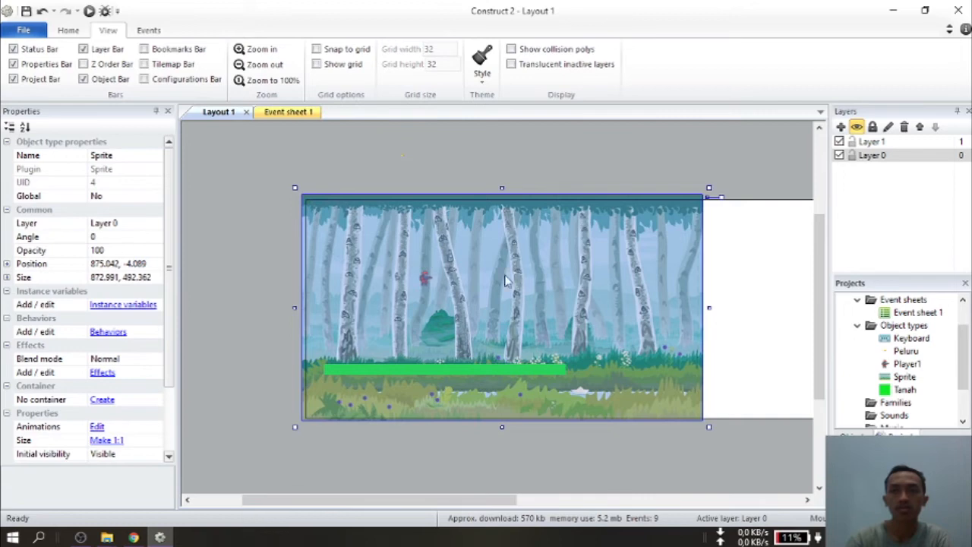
left_click(754, 307)
left_click(558, 296)
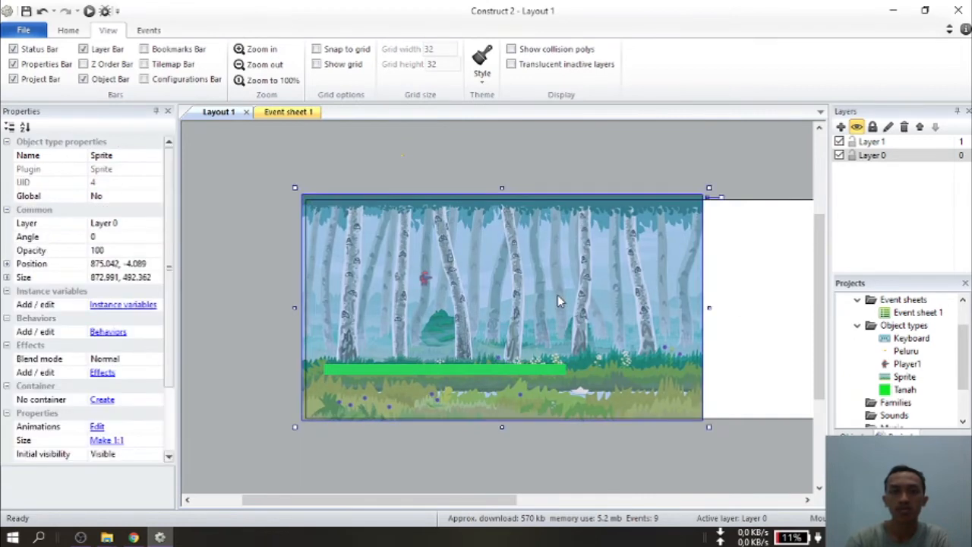
left_click(82, 34)
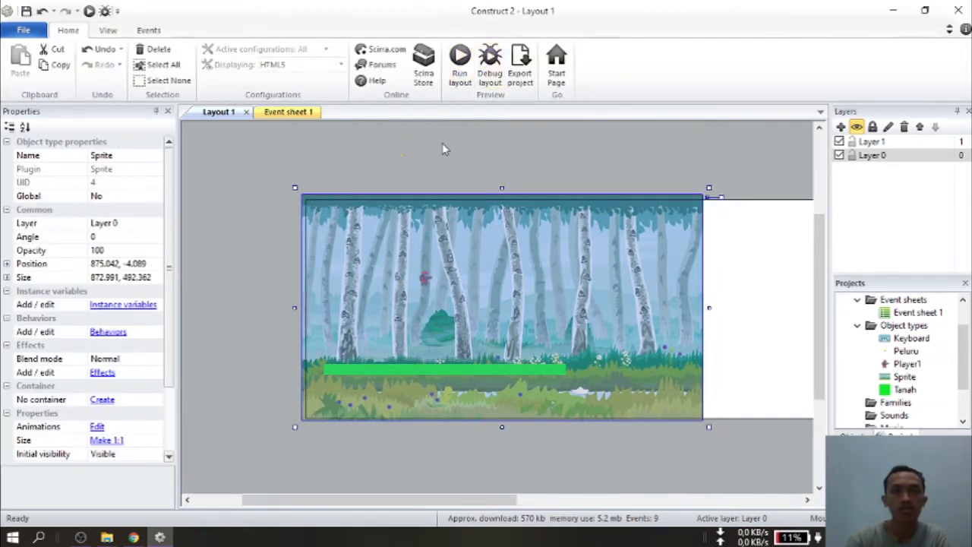
left_click(460, 67)
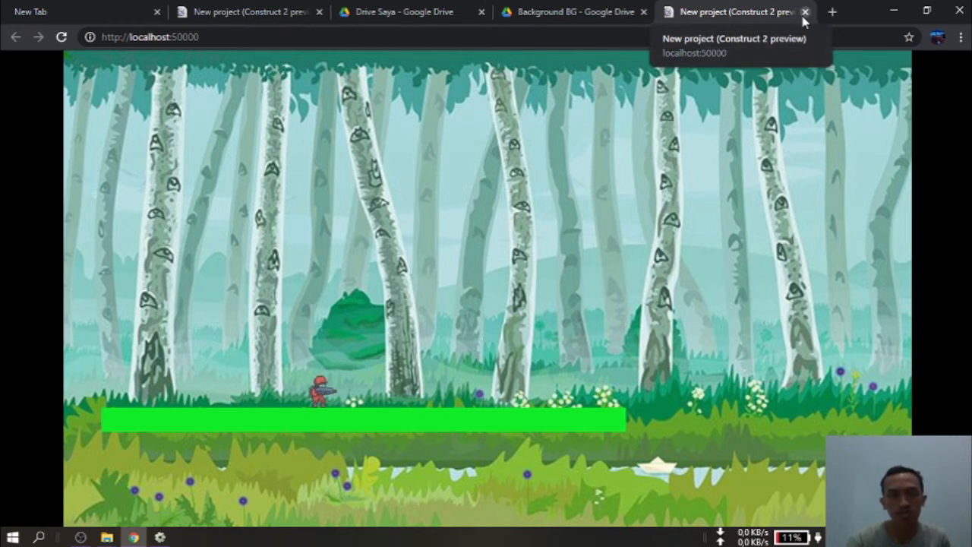
left_click(805, 12)
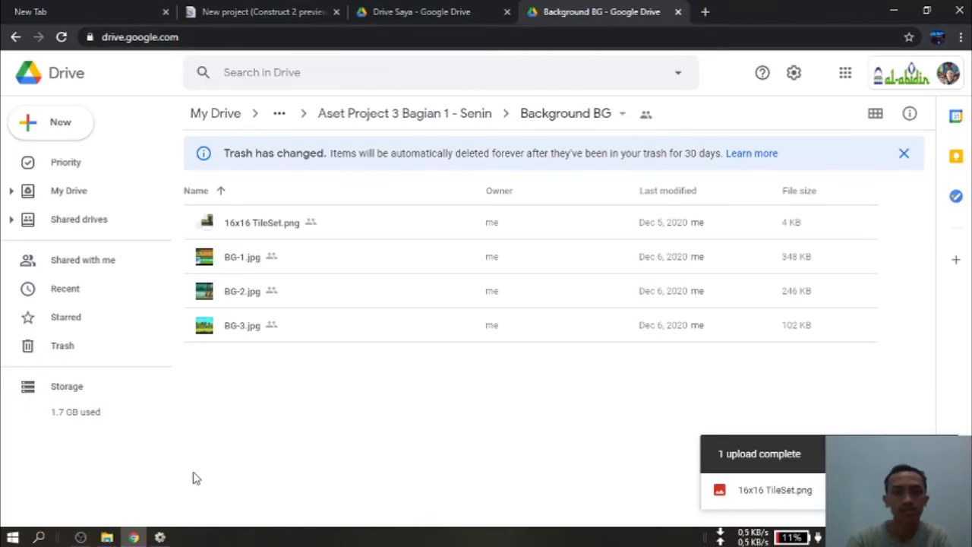
left_click(80, 537)
left_click(81, 537)
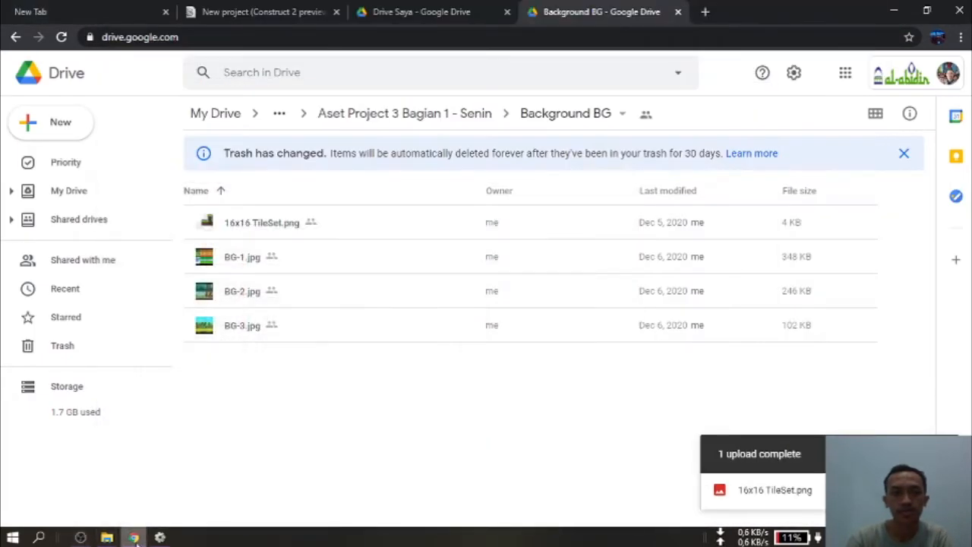
left_click(160, 537)
left_click(255, 217)
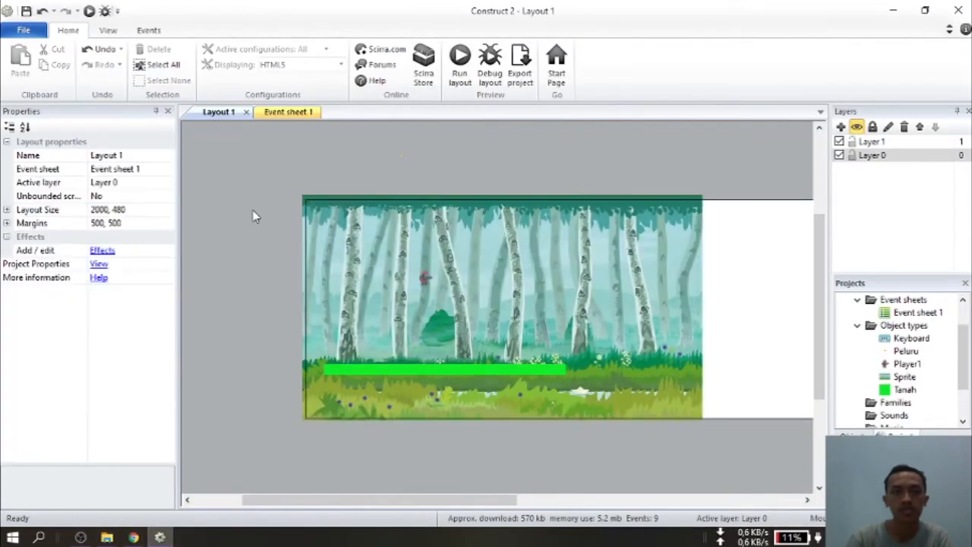
Step: Run the layout preview again, test Player1 moving, jumping and shooting in front of the forest background, and switch back to Construct 2
left_click(108, 29)
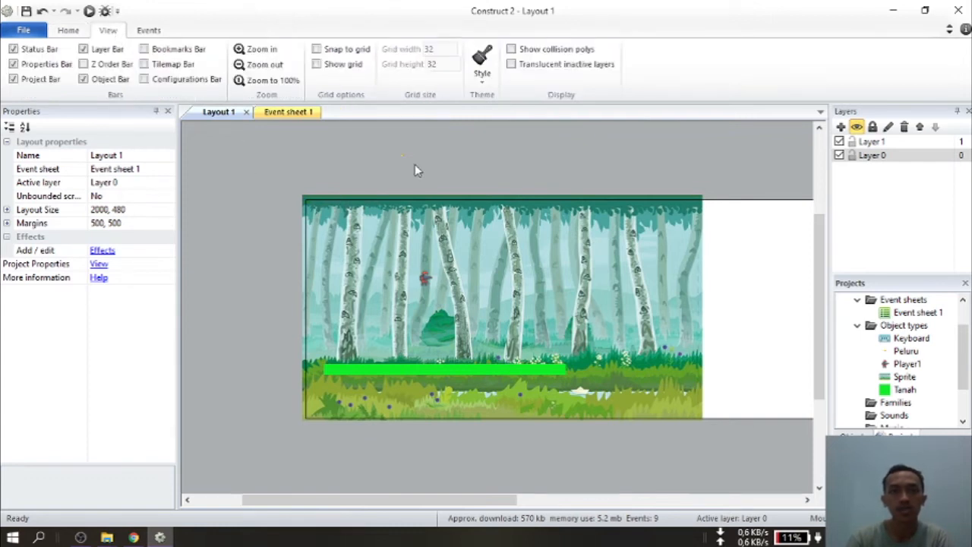
left_click(89, 11)
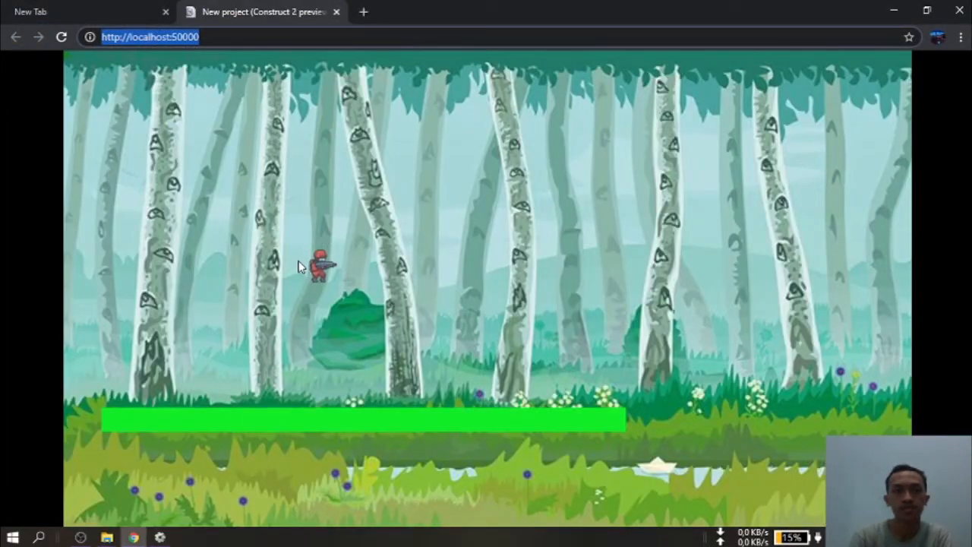
left_click(440, 297)
key("d")
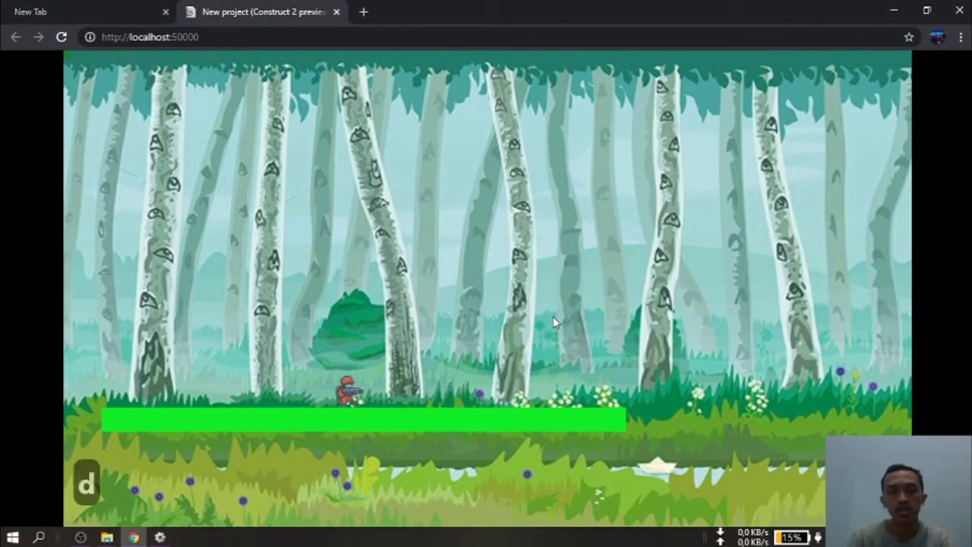
key("d")
key("a")
key("a")
key("a")
key("a")
key("a")
key("a")
key("a")
key("d")
key("d")
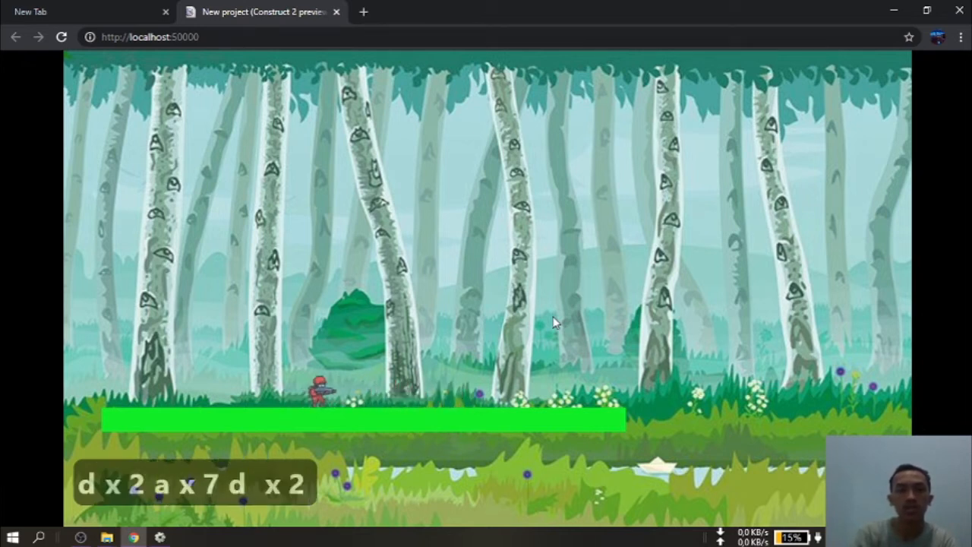
key("d")
key("a")
key("a")
key("a")
key("w")
key("a")
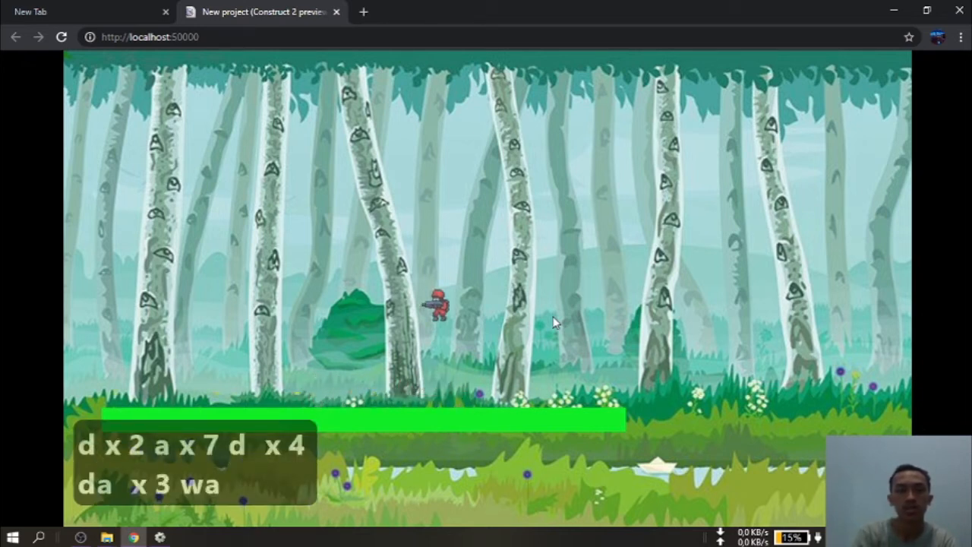
key("a")
key("a")
key("a")
key("w")
key("w")
key("w")
key("w")
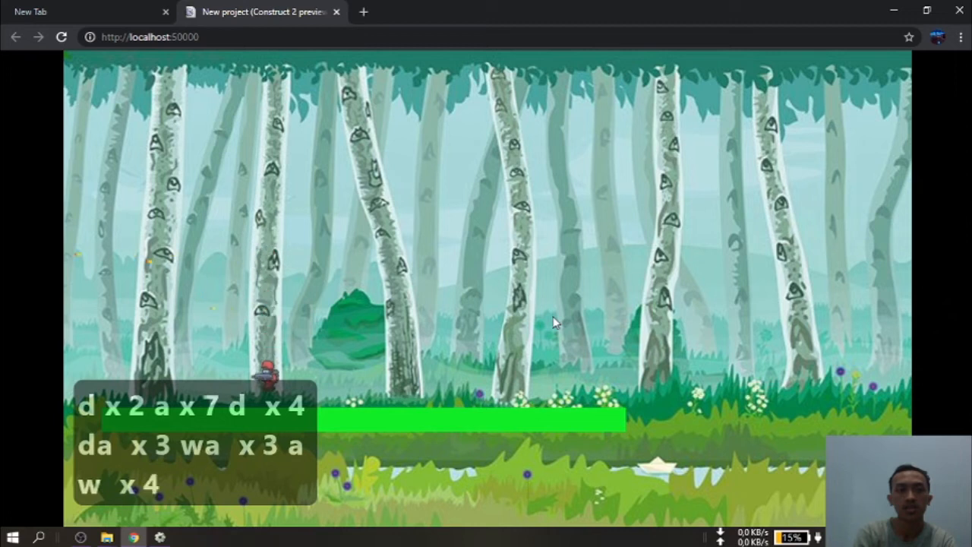
key("d")
key("w")
key("d")
key("w")
key("d")
key("w")
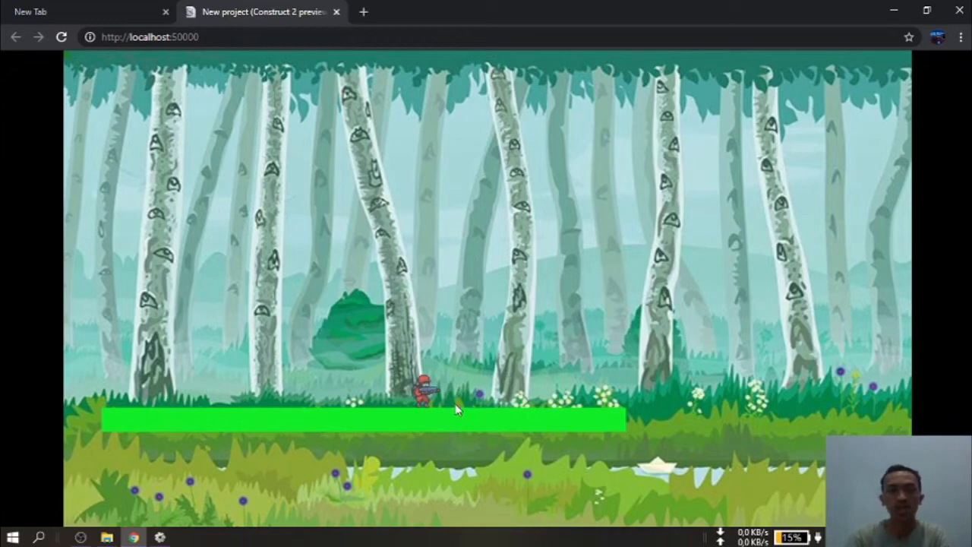
left_click(160, 537)
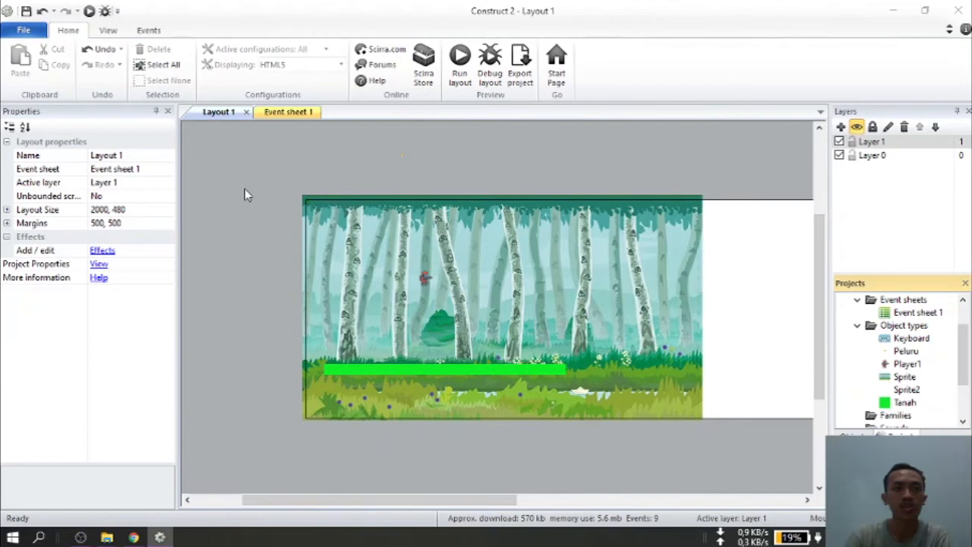
Step: Save the project as Project3 in the aset folder under Downloads
left_click(26, 11)
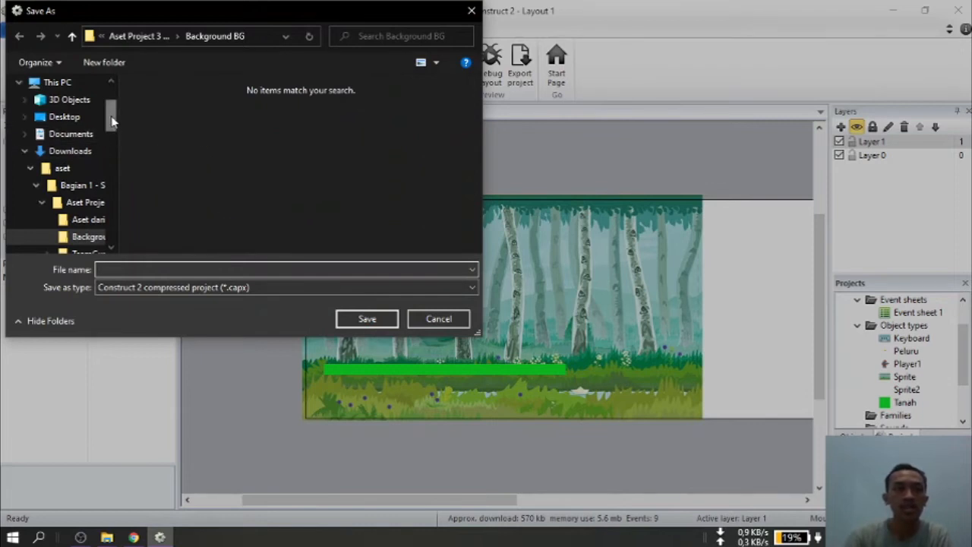
scroll(110, 112, "up", 2)
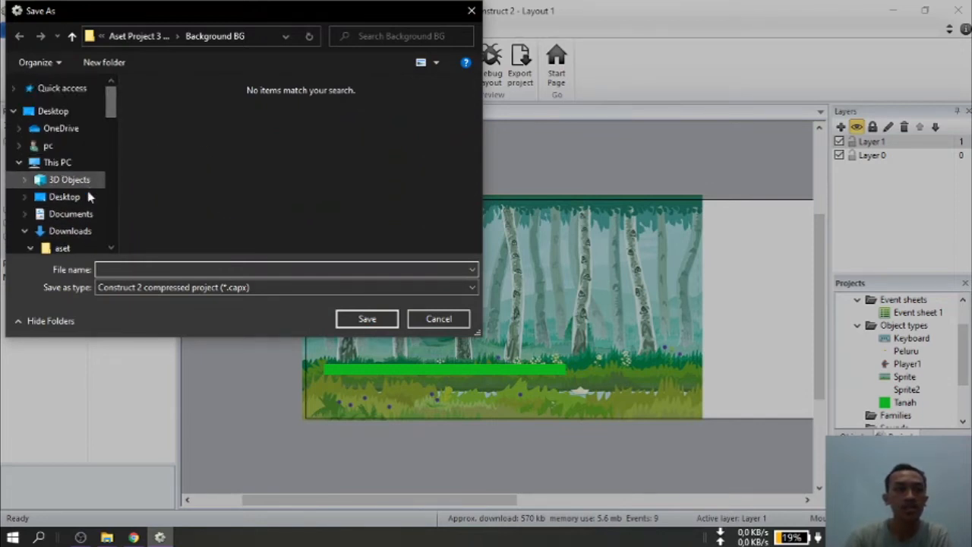
left_click(72, 231)
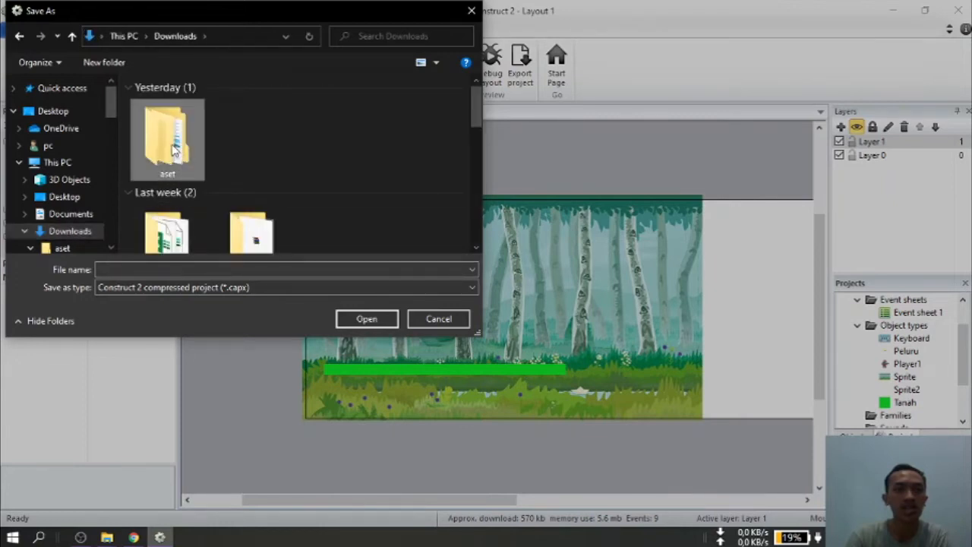
double_click(171, 145)
left_click(143, 269)
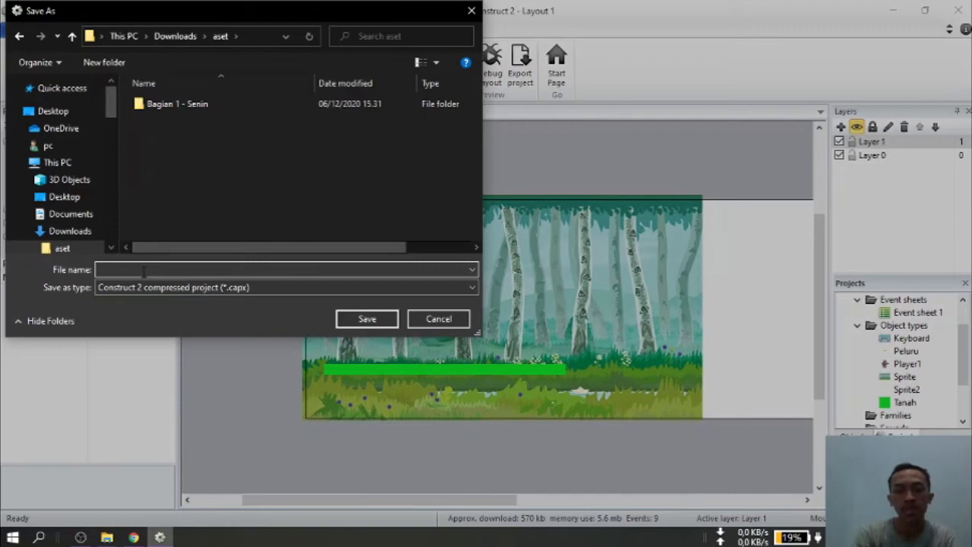
type("Project")
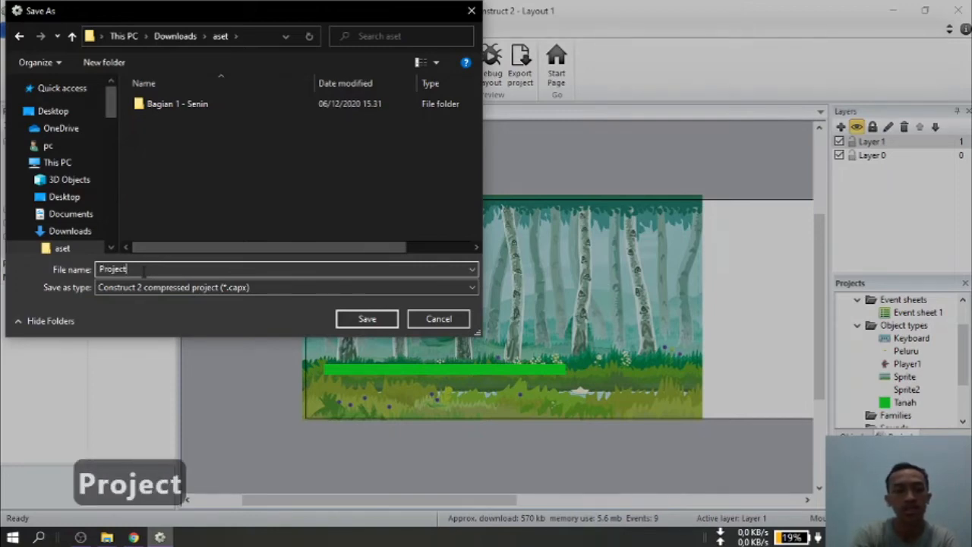
type("3")
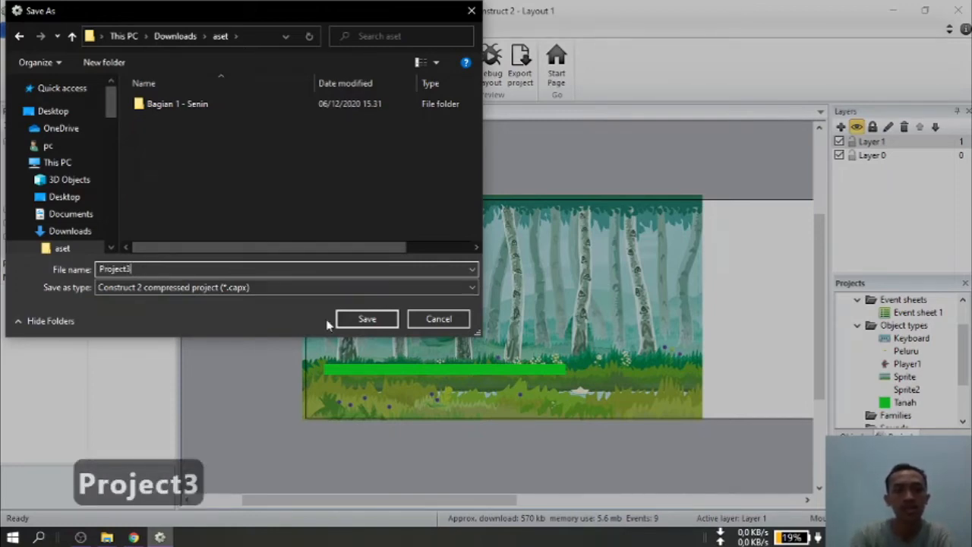
left_click(361, 320)
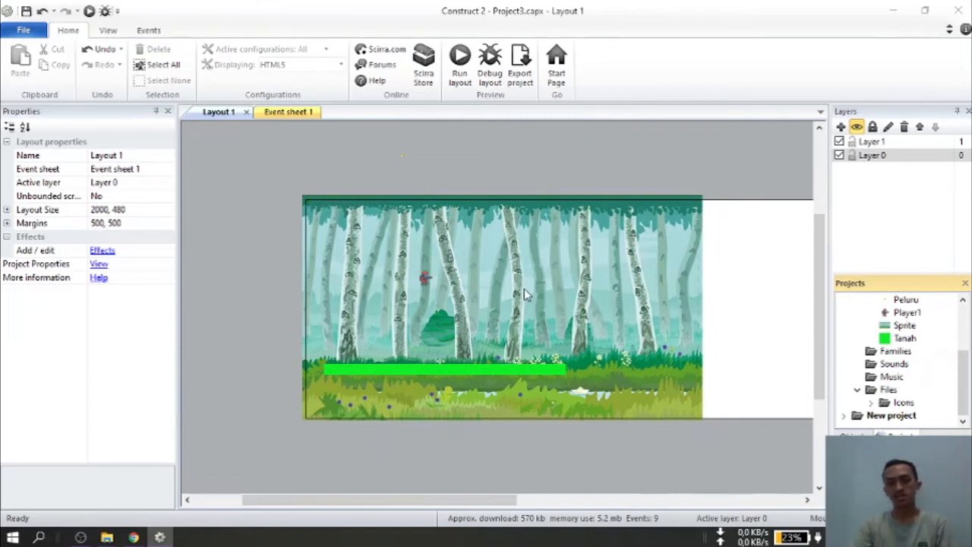
Step: Rename the forest background sprite as BG
left_click(615, 283)
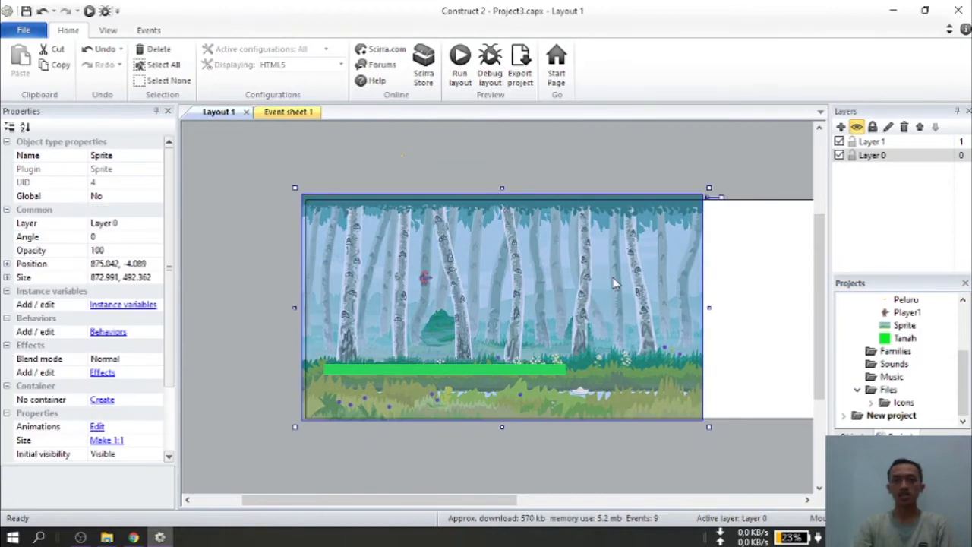
left_click(147, 155)
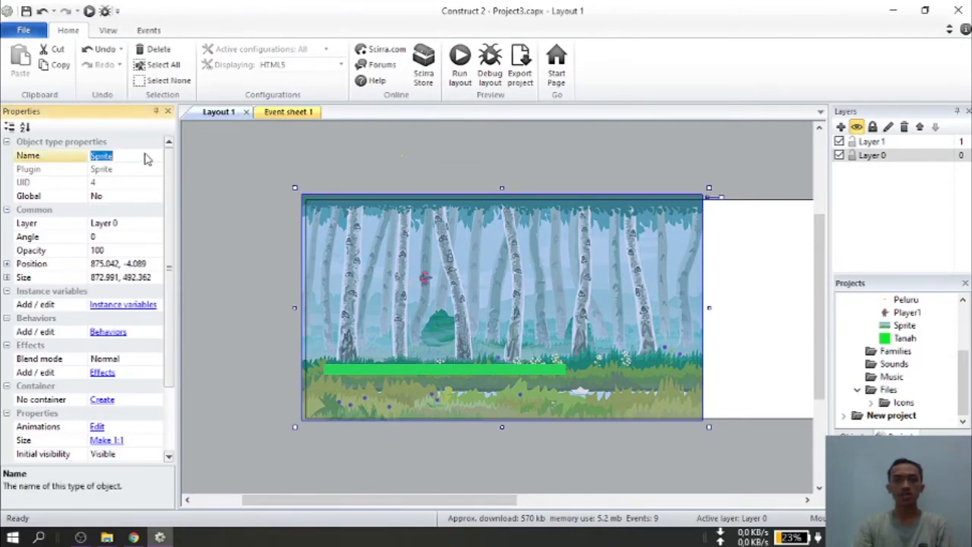
type("BG")
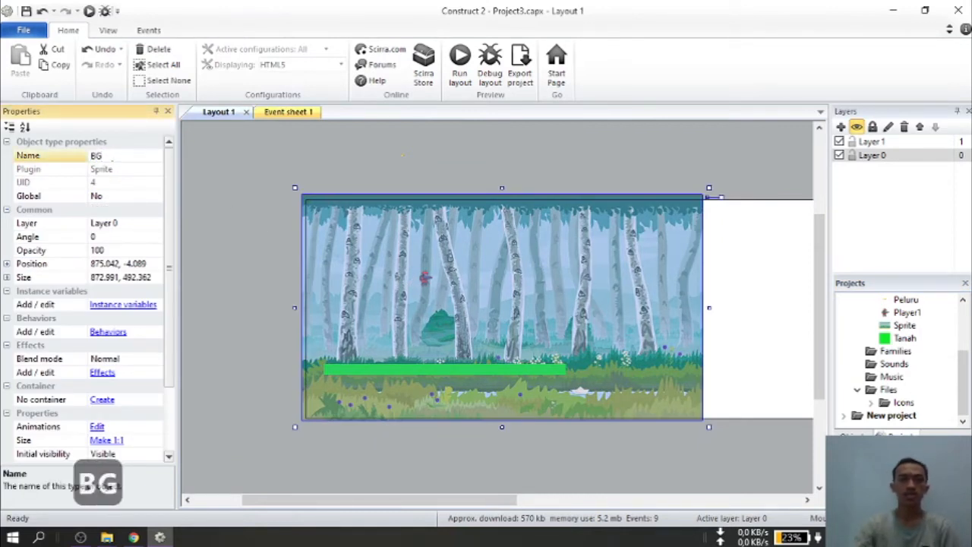
key("Return")
left_click(279, 175)
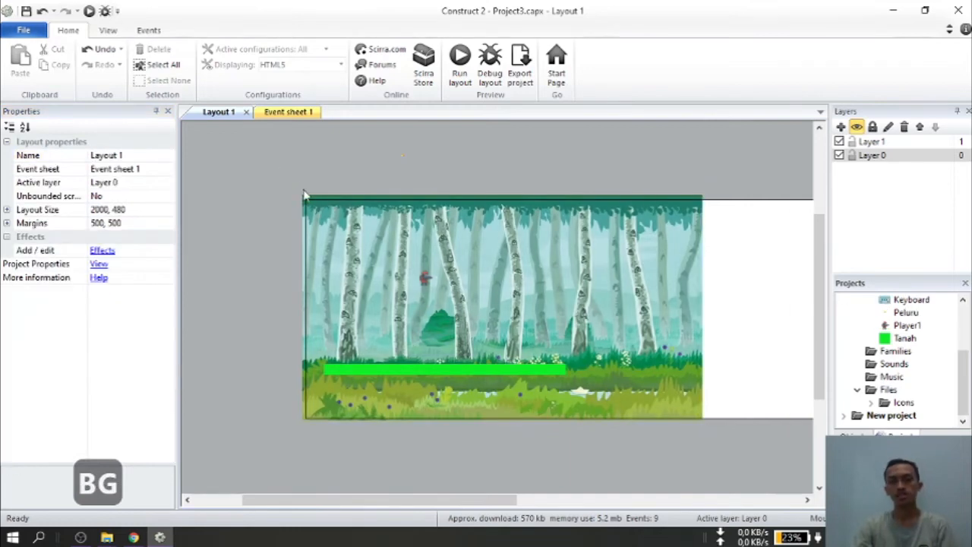
Step: Lock Layer 0, which holds the forest background, and make Layer 1 the active layer
left_click(459, 267)
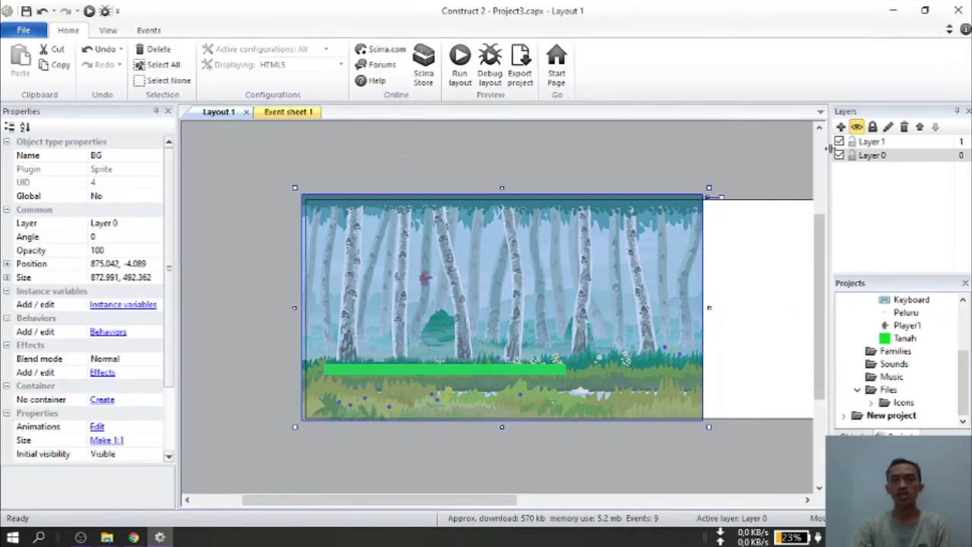
left_click(873, 128)
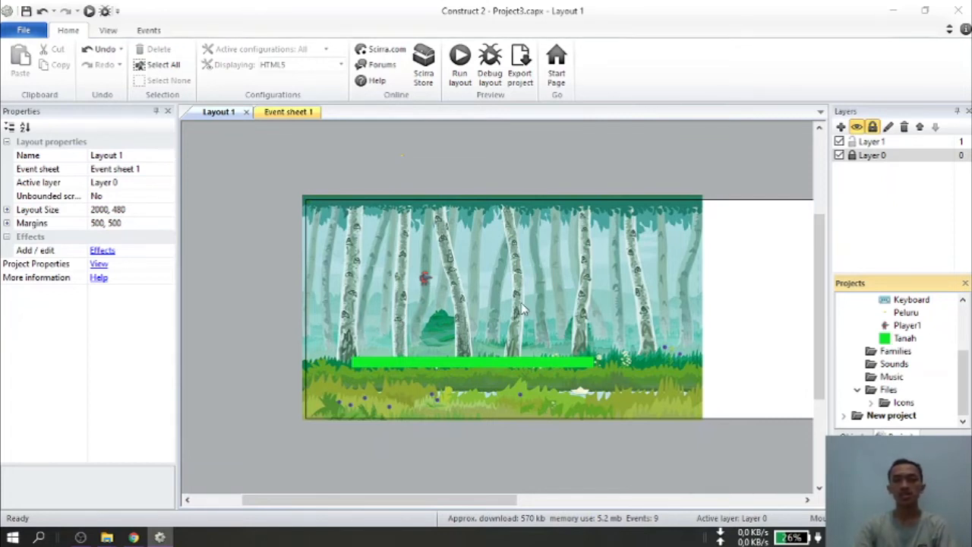
left_click(874, 145)
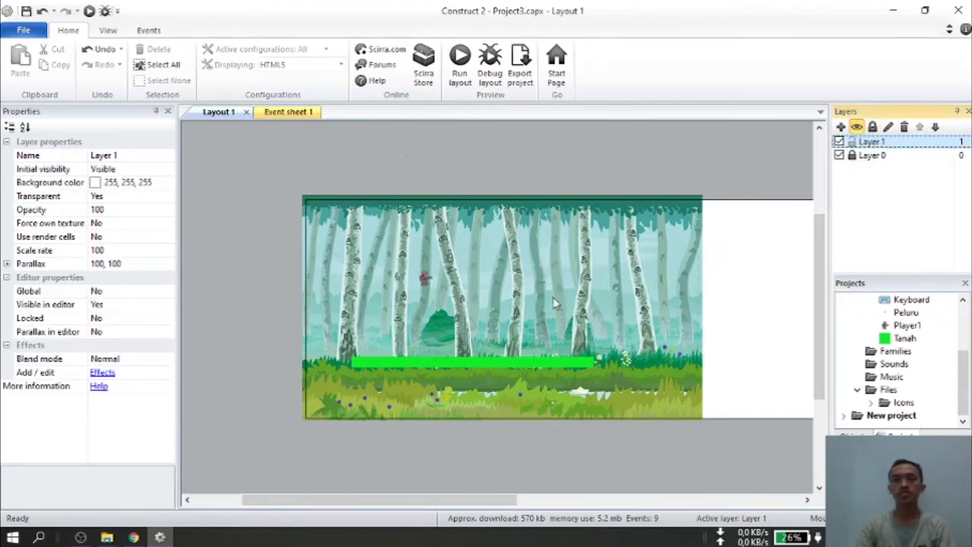
Step: Insert a new Sprite object on Layer 1, placed over the forest scene above the green ground platform
right_click(355, 281)
left_click(374, 291)
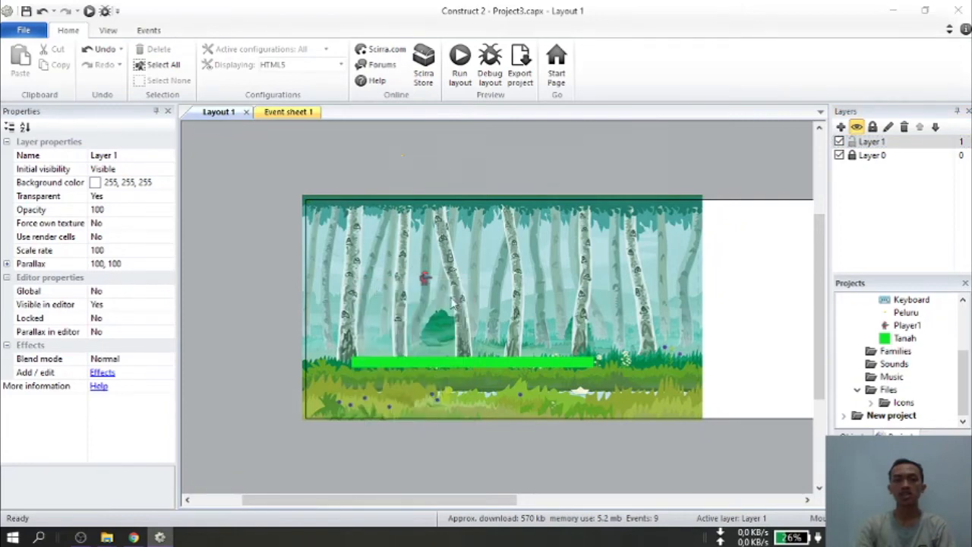
double_click(529, 300)
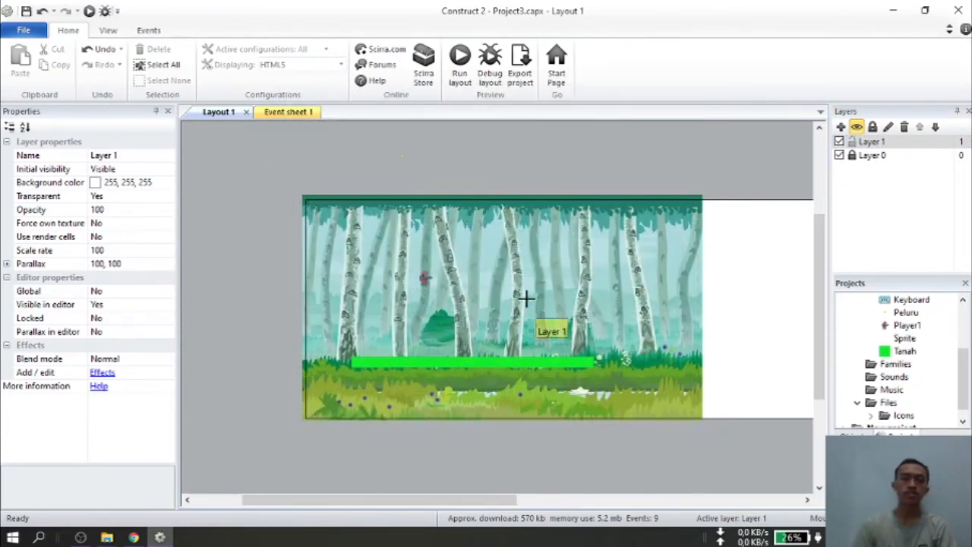
left_click(543, 255)
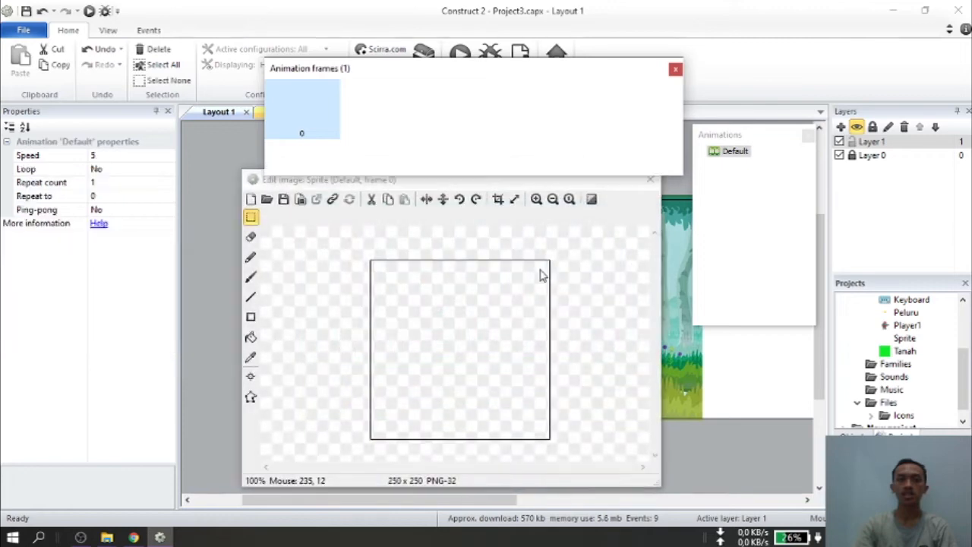
Step: Import animation frames for the new sprite from the sprite strip 16x16 TileSet.png in the Background BG folder
right_click(361, 120)
left_click(350, 116)
right_click(347, 115)
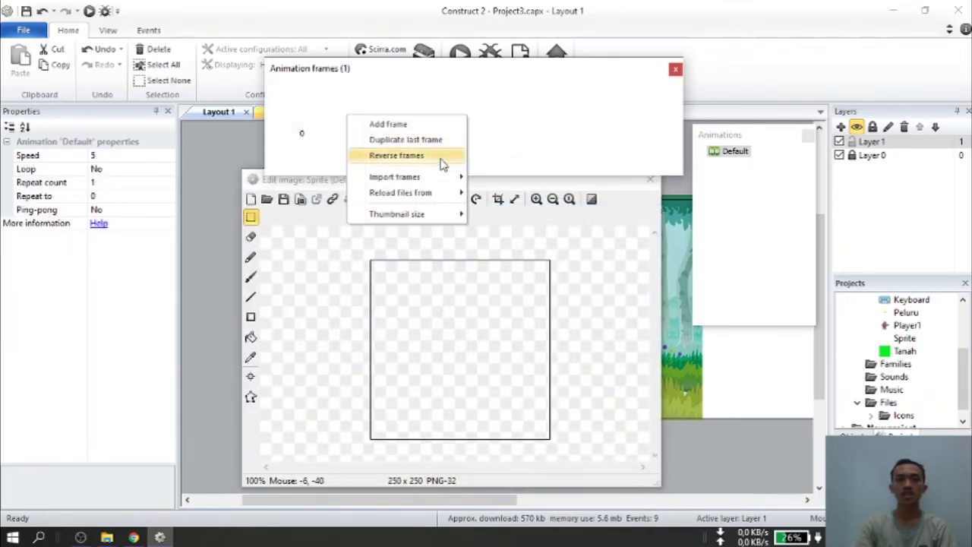
mouse_move(436, 183)
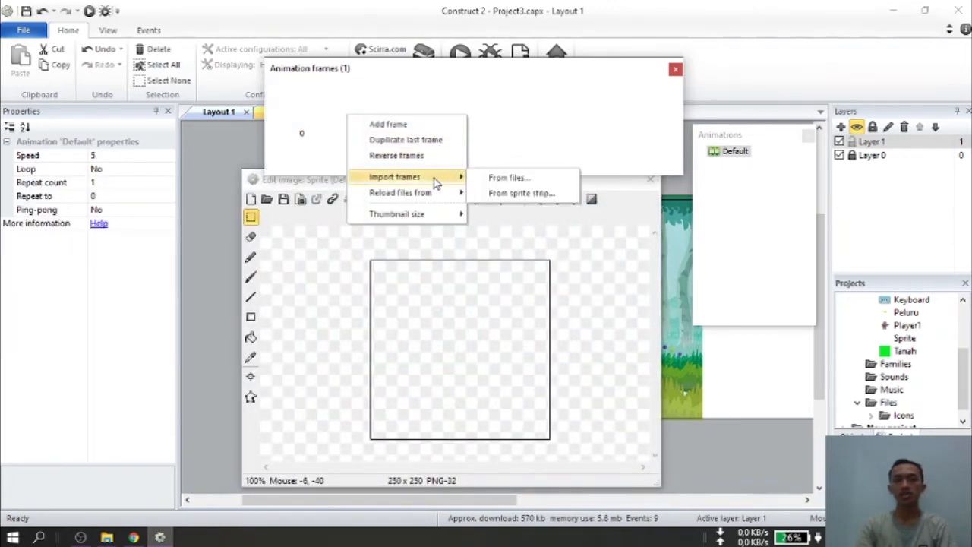
left_click(524, 193)
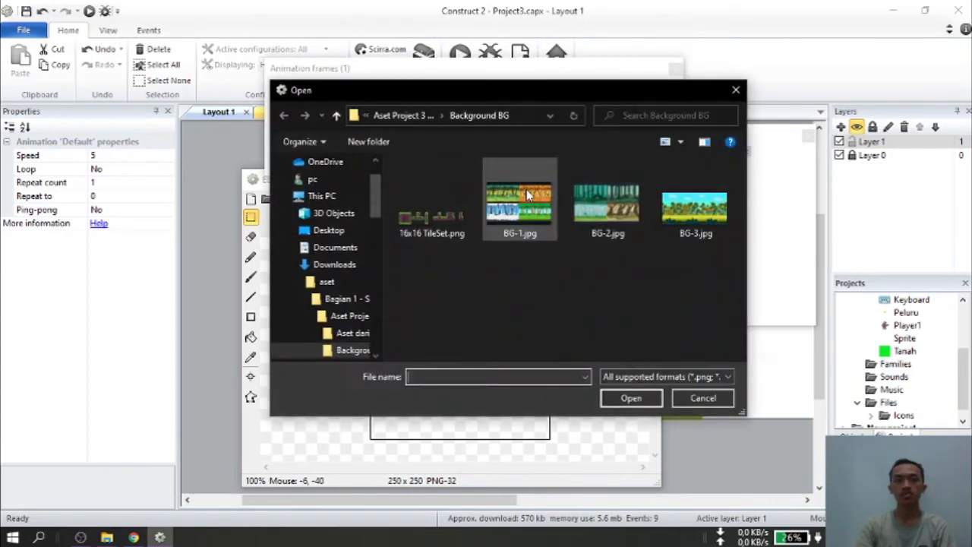
left_click(445, 224)
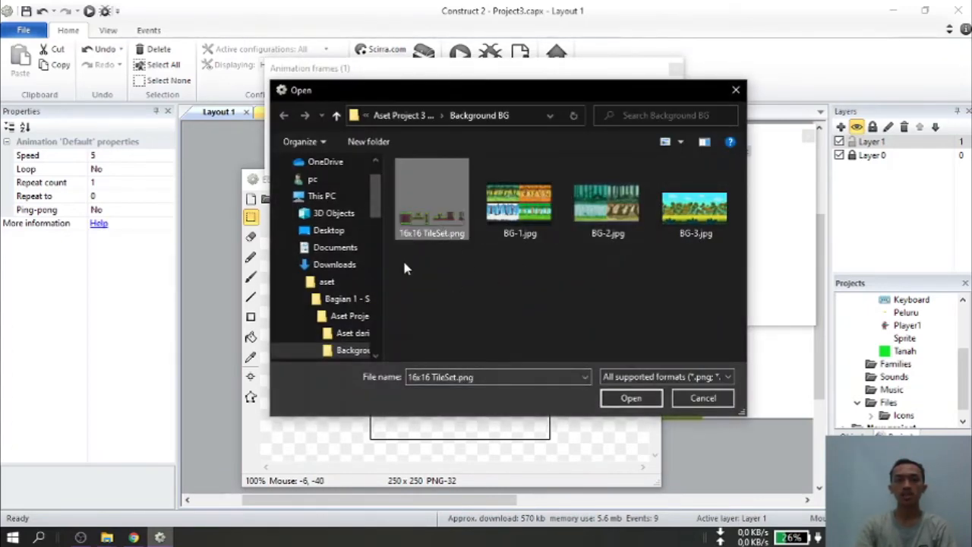
Step: Import 16x16 TileSet.png into the sprite as a strip with 16 horizontal and 4 vertical cells
left_click(607, 399)
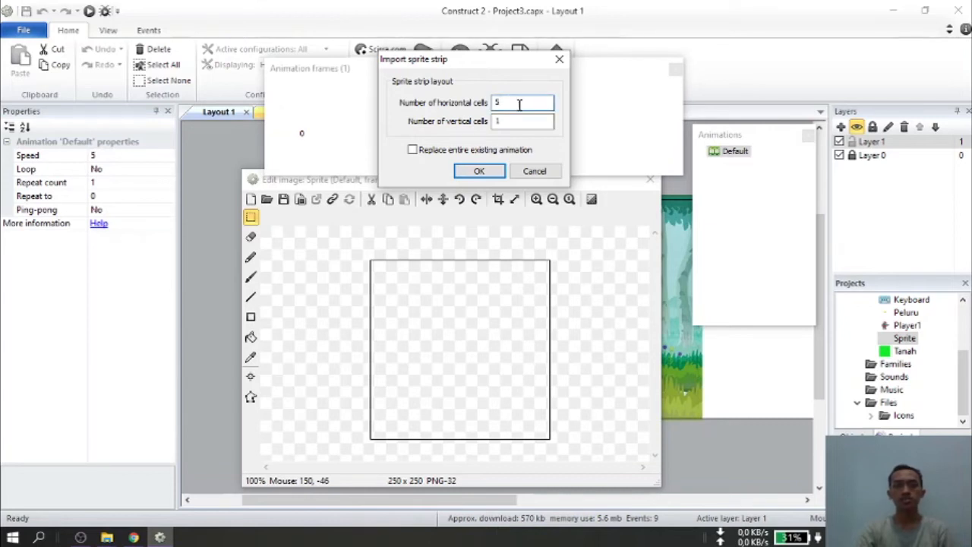
left_click_drag(523, 106, 475, 106)
type("16")
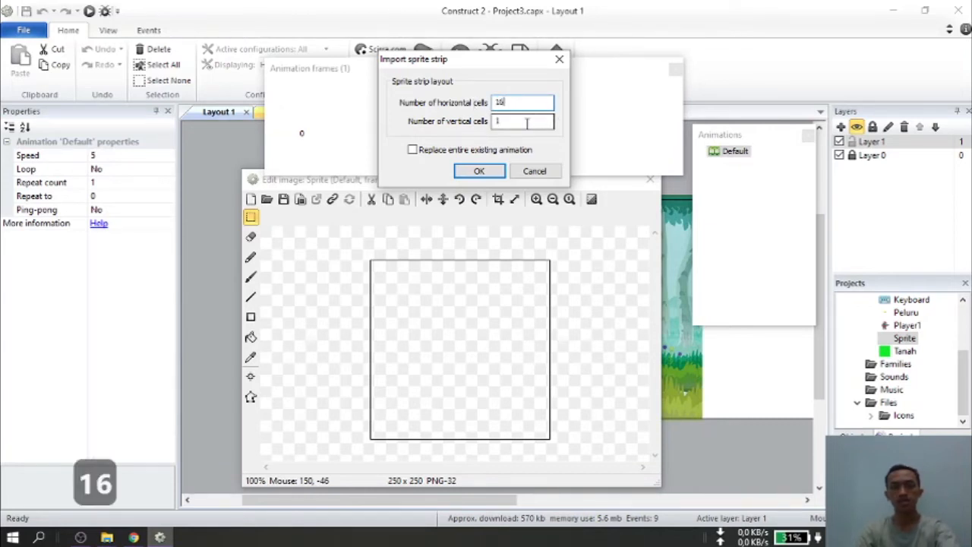
left_click_drag(526, 123, 484, 120)
type("4")
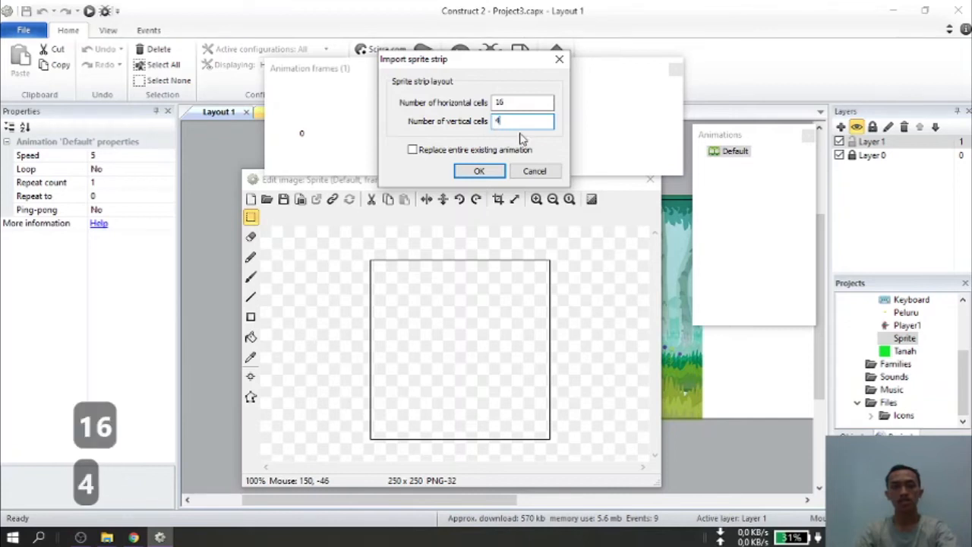
left_click(484, 171)
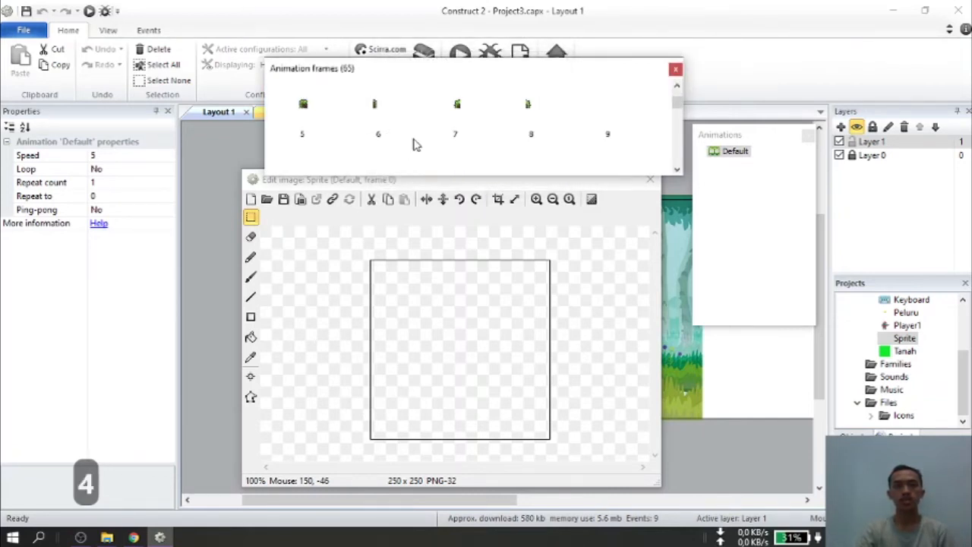
Step: Examine the imported tile frames in the sprite's Default animation
left_click(476, 130)
left_click(534, 113)
left_click(479, 118)
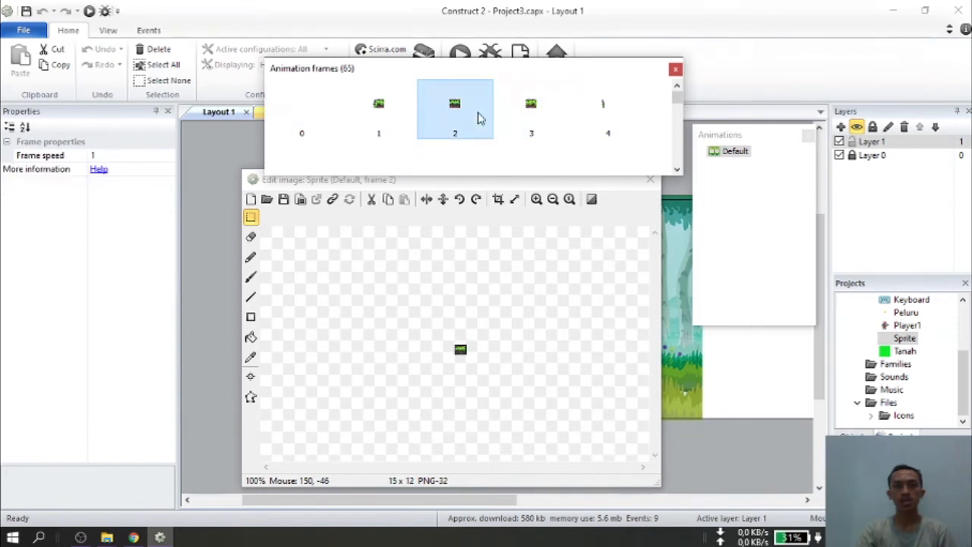
left_click(395, 122)
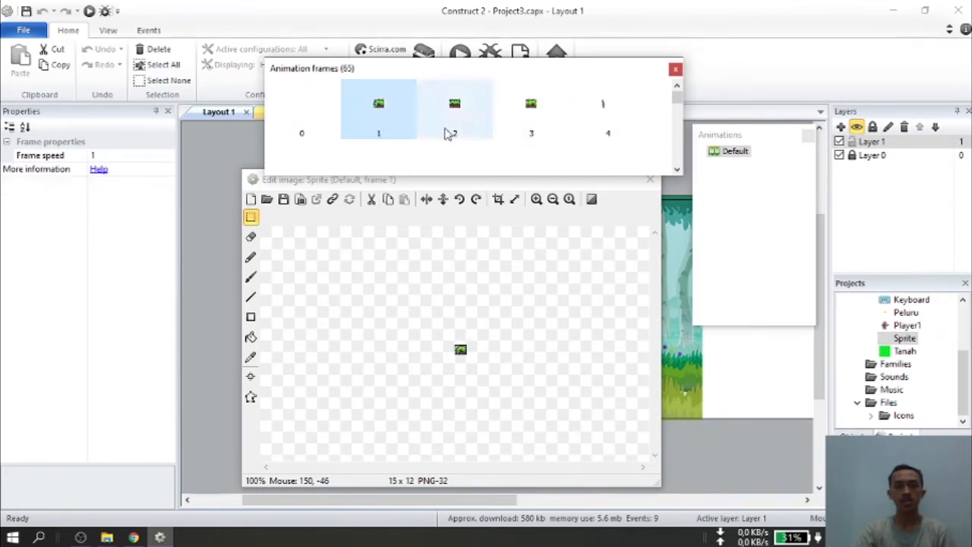
scroll(470, 136, "down", 1)
scroll(476, 142, "down", 1)
scroll(474, 144, "down", 2)
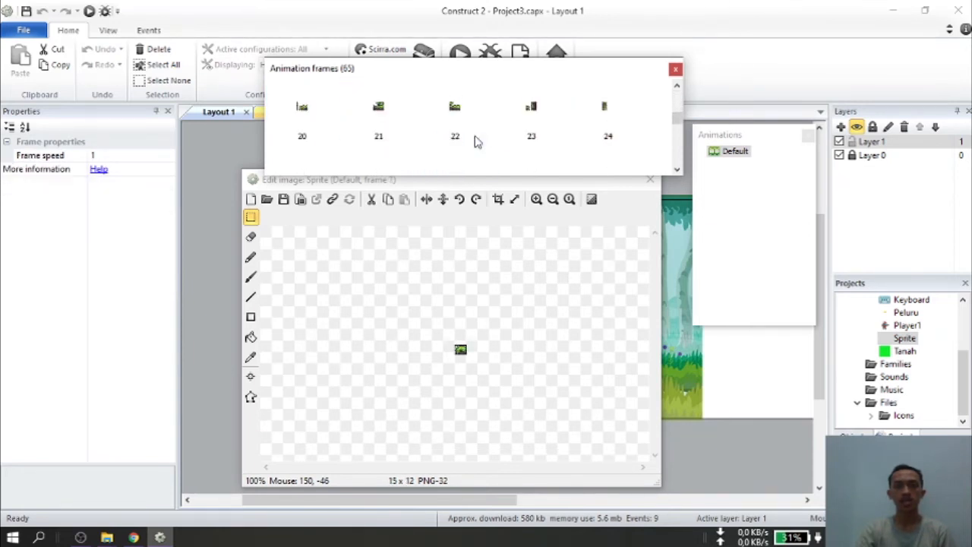
scroll(471, 146, "up", 5)
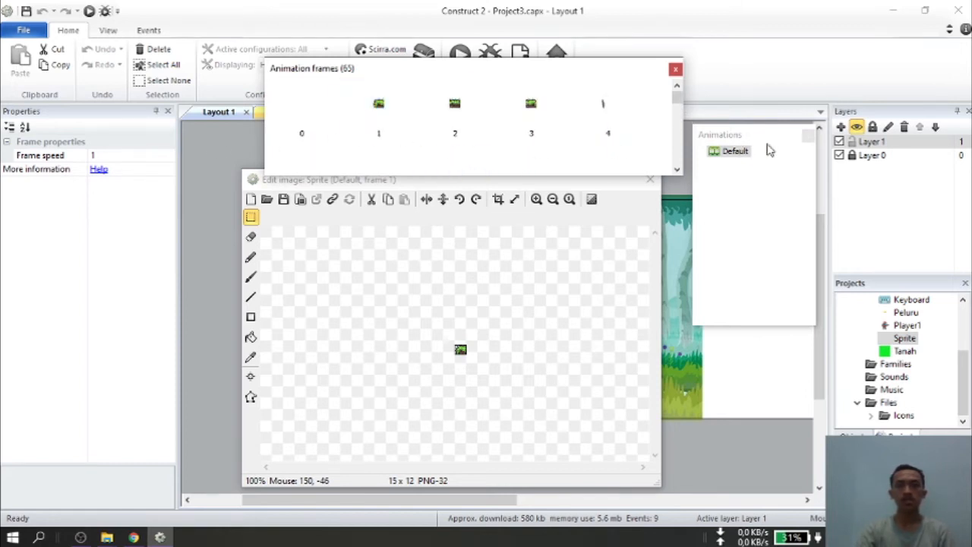
Step: Set the Default animation's speed to 0
left_click(735, 152)
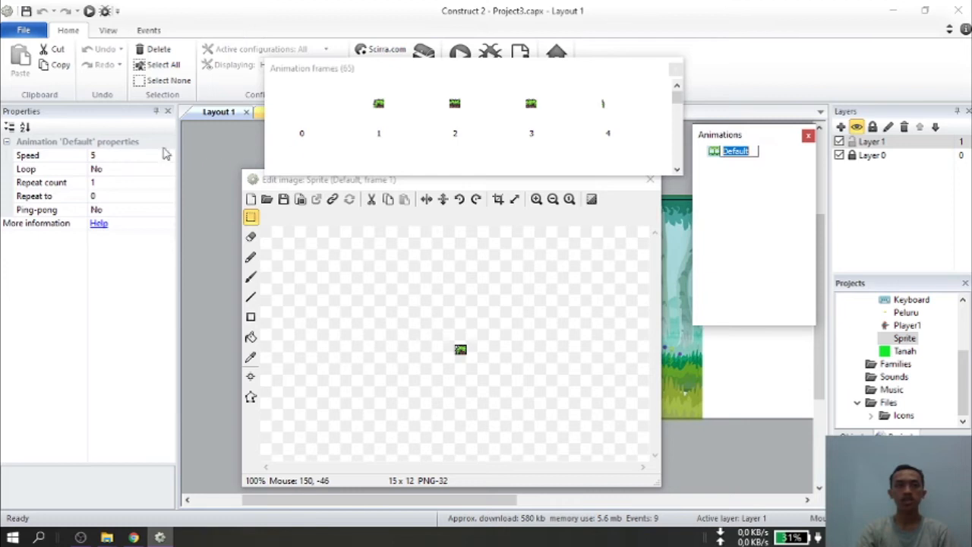
left_click(128, 156)
type("0")
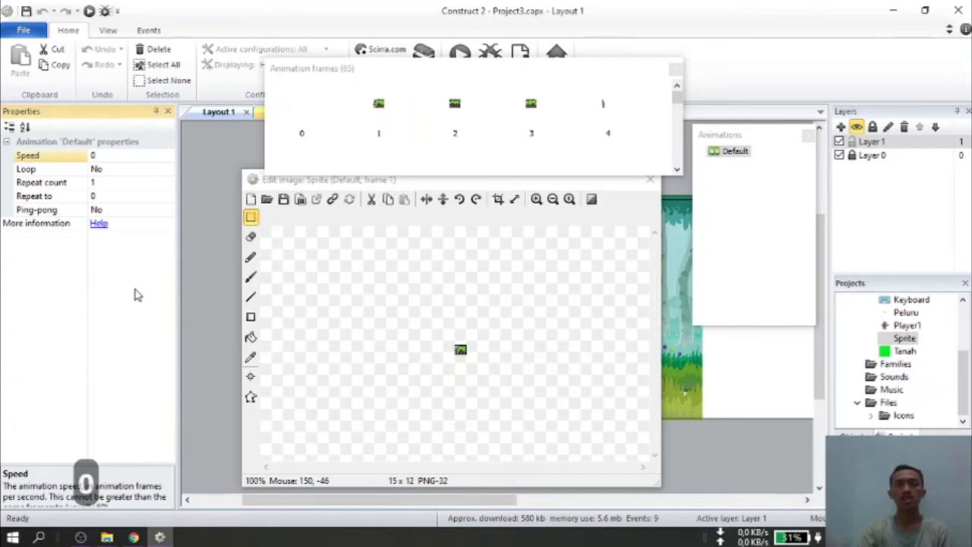
Step: Delete the empty frame 0 from the Default animation
left_click(346, 70)
left_click(339, 132)
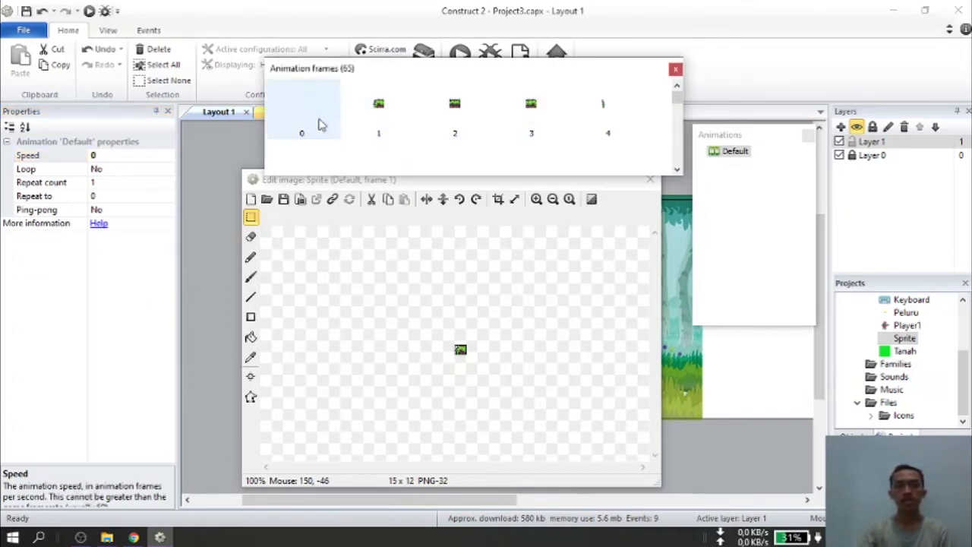
key("Delete")
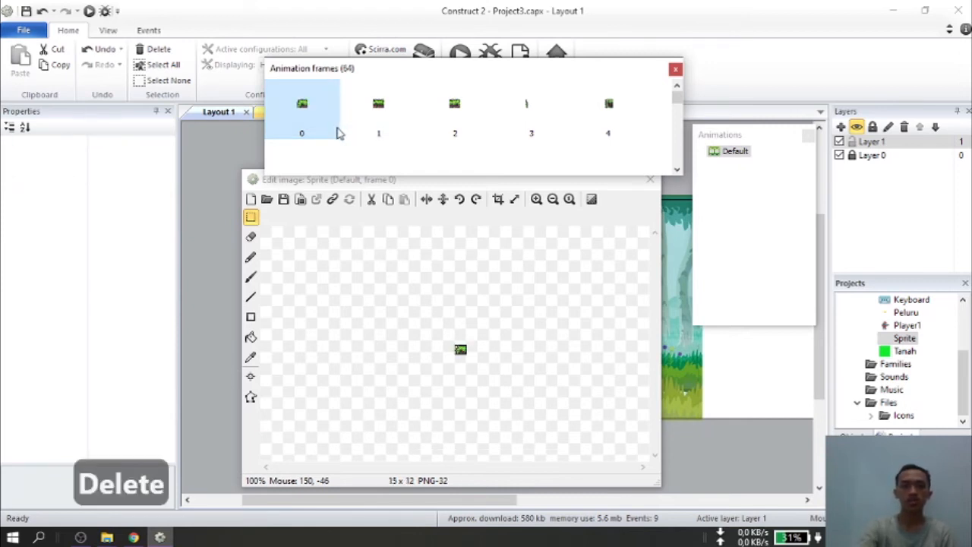
Step: Check the first two tile frames and close the sprite's animation editor
left_click(376, 118)
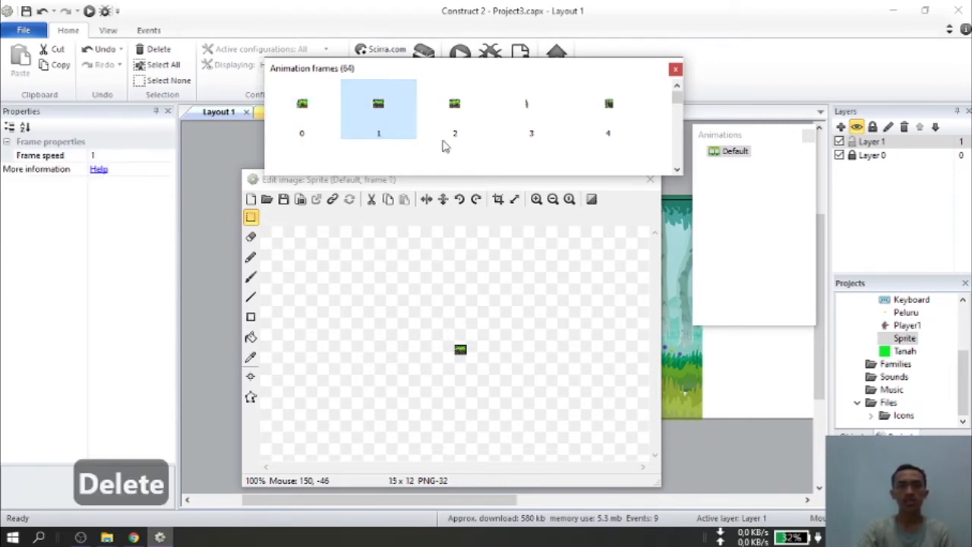
left_click(418, 123)
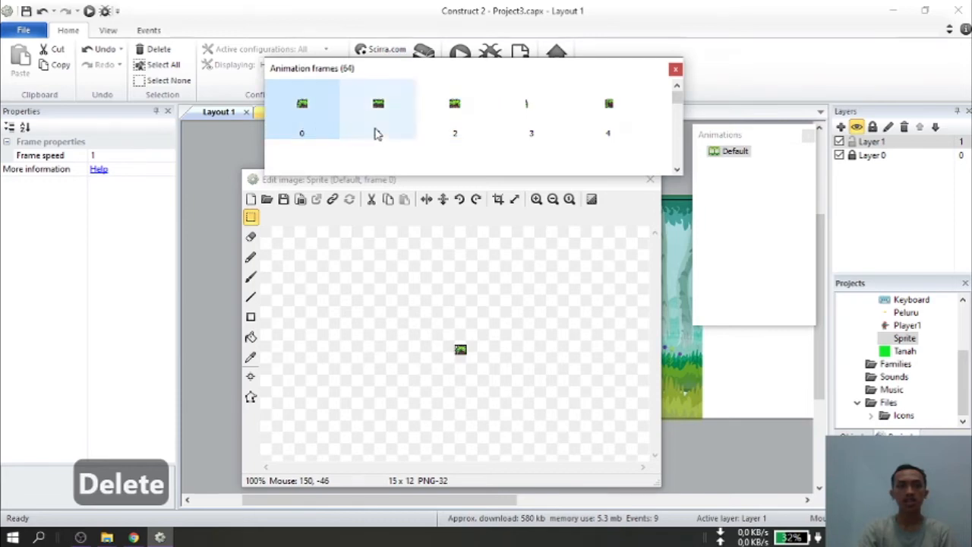
left_click(308, 114)
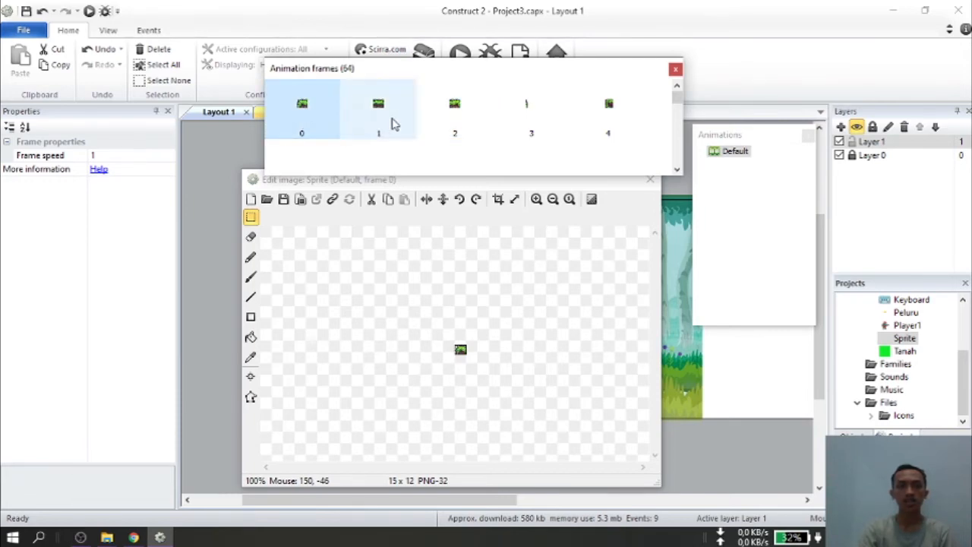
left_click(394, 122)
left_click(675, 69)
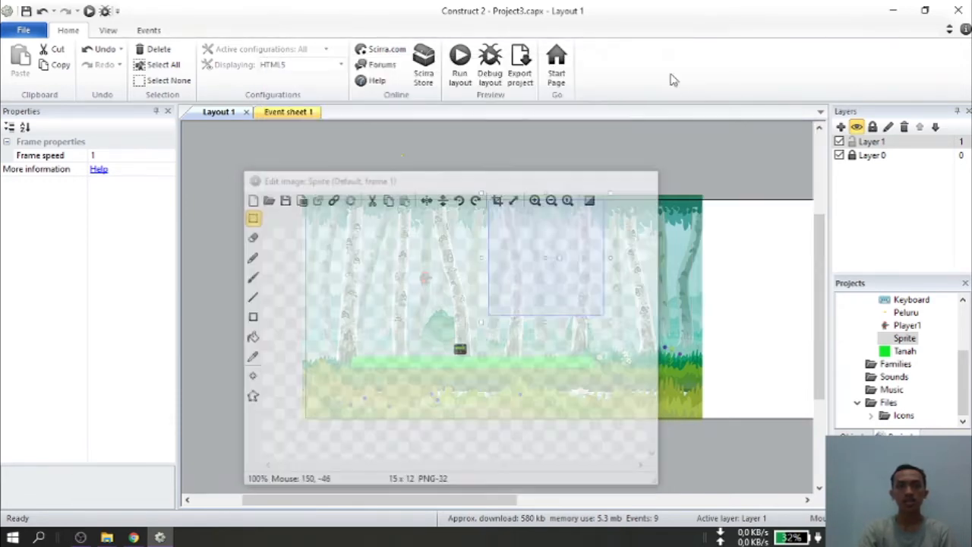
Step: Move the tile sprite to just below the player character, at about 275, 217
left_click(552, 263)
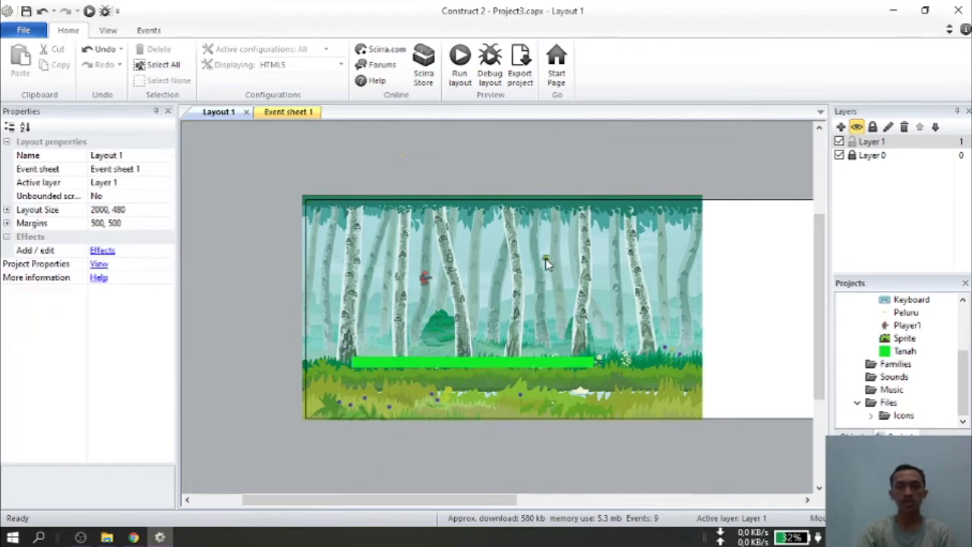
left_click(549, 261)
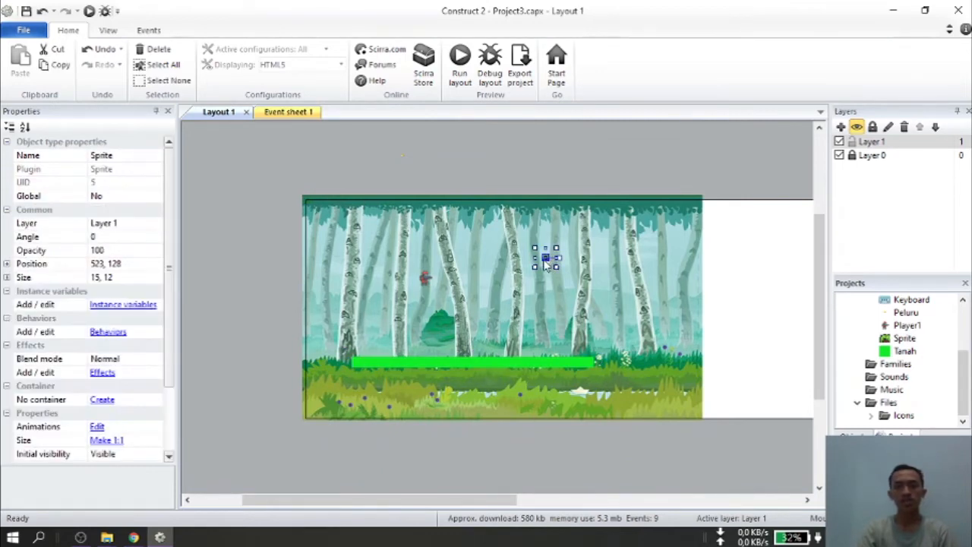
key("ctrl+alt+equal")
key("ctrl+alt+equal")
key("ctrl+alt+equal")
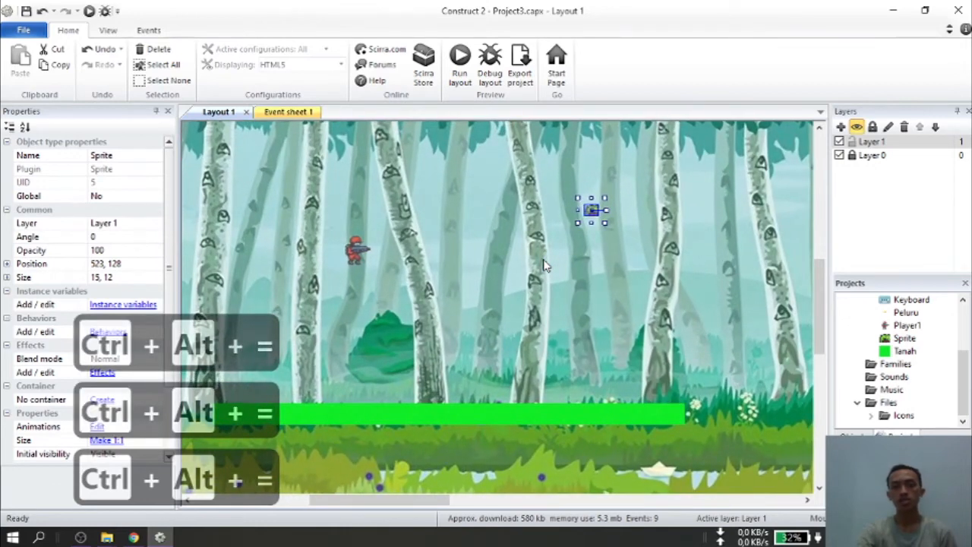
left_click(610, 231)
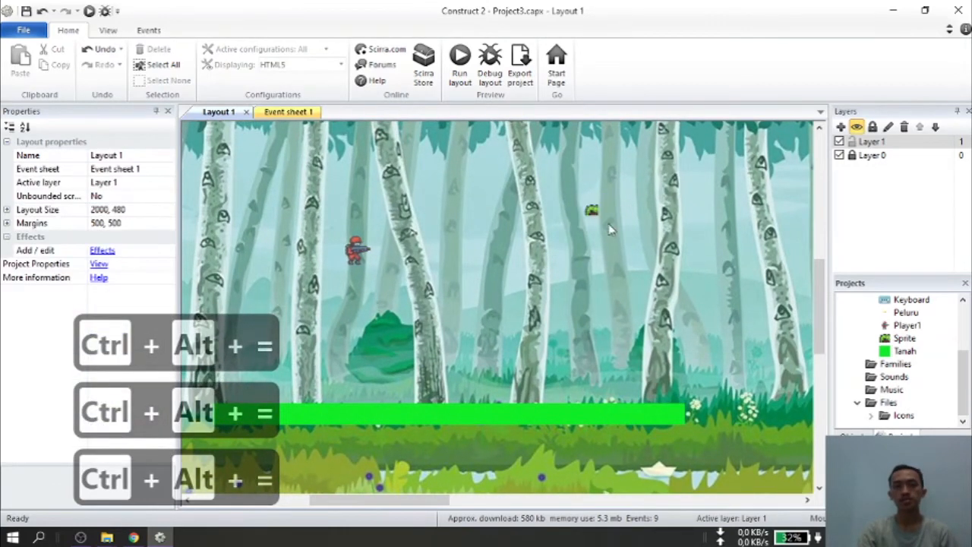
left_click_drag(593, 215, 329, 299)
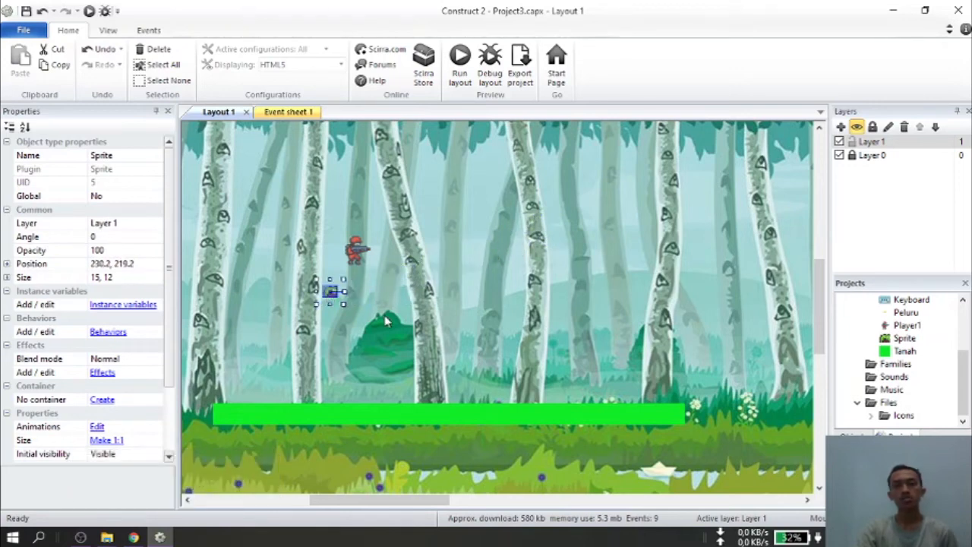
left_click(334, 307)
left_click_drag(331, 299, 372, 296)
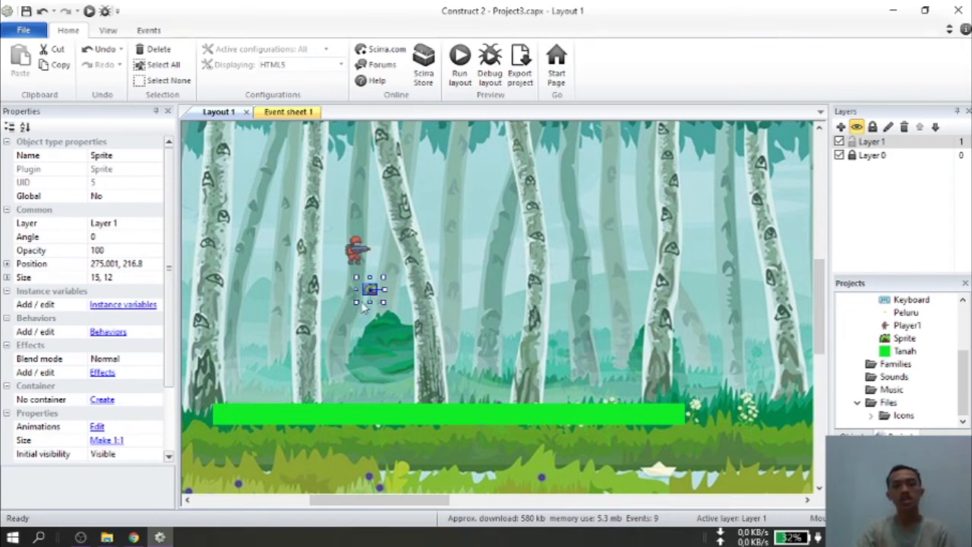
left_click(340, 315)
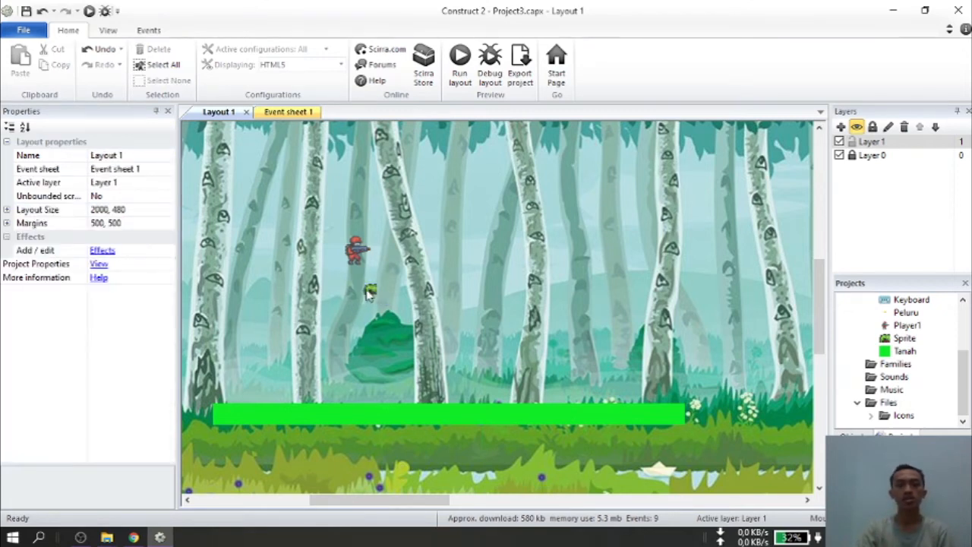
Step: Add the Solid behavior to the tile sprite
left_click(368, 295)
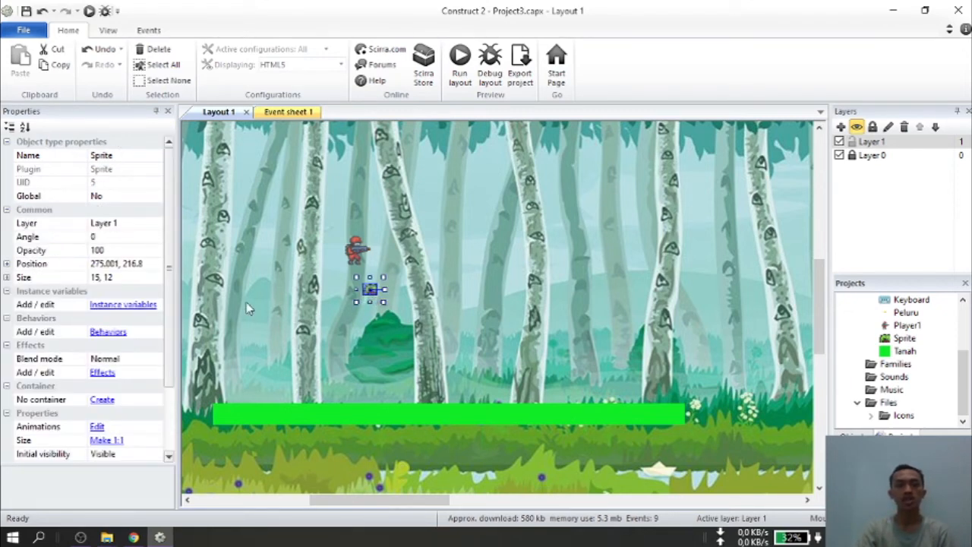
left_click(108, 332)
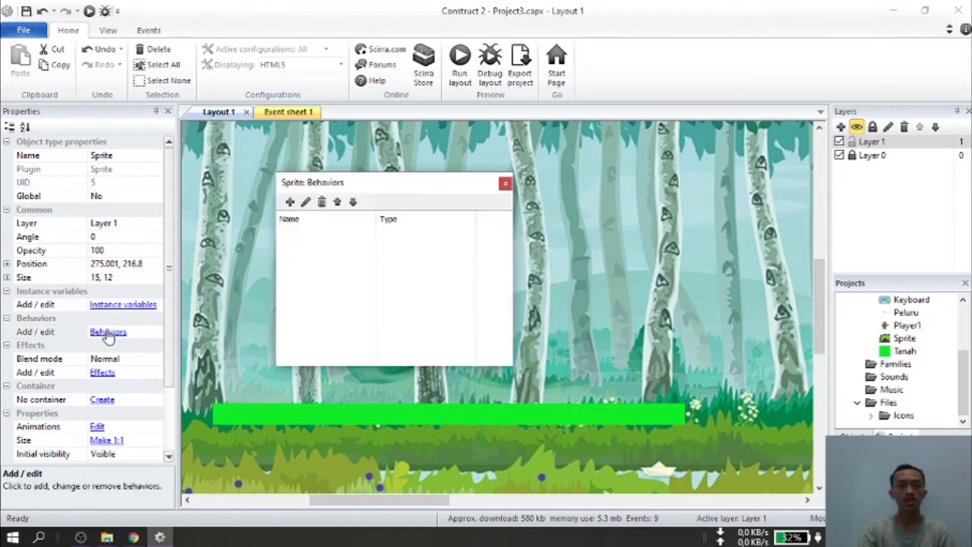
left_click(289, 201)
double_click(569, 196)
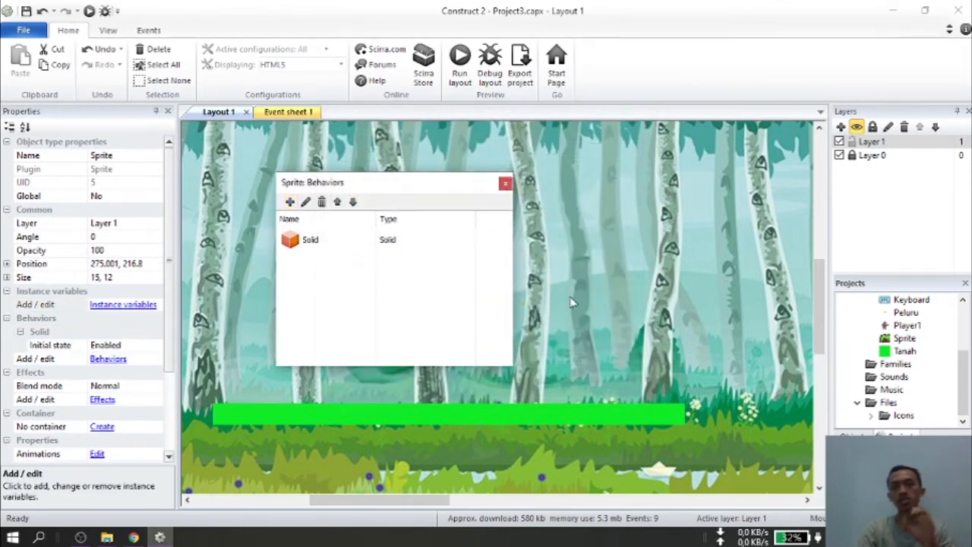
left_click(505, 185)
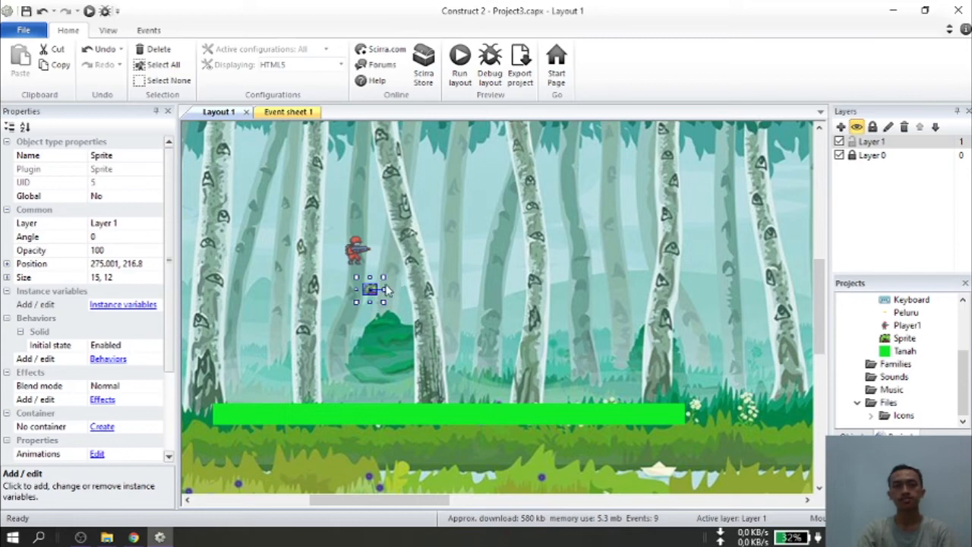
Step: Move the tile sprite down and left of the player character, to about 155, 246
left_click(376, 332)
left_click(372, 296)
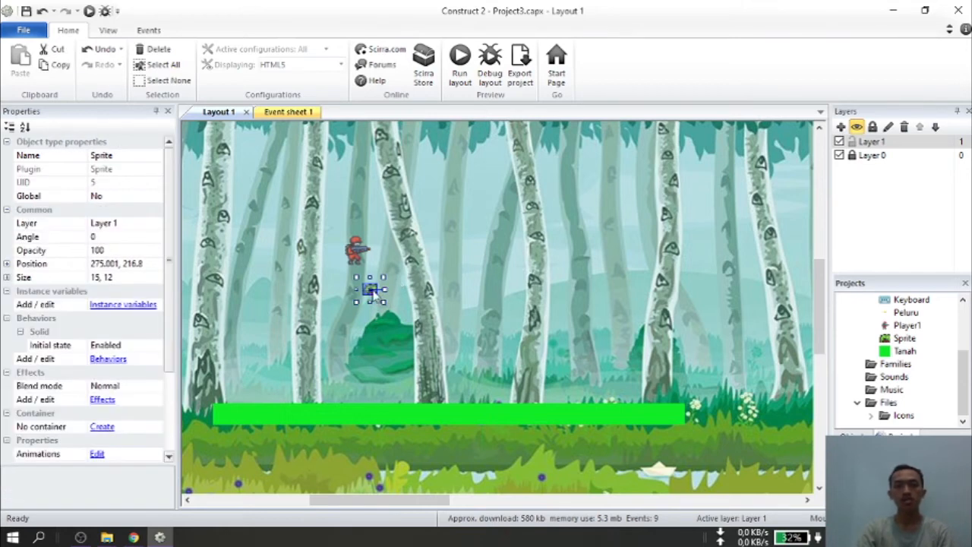
left_click(373, 332)
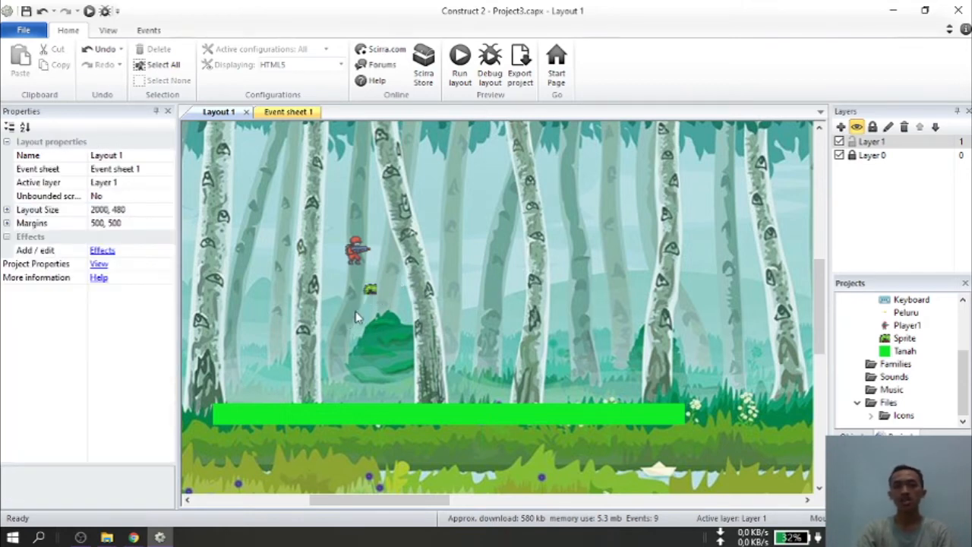
left_click(370, 295)
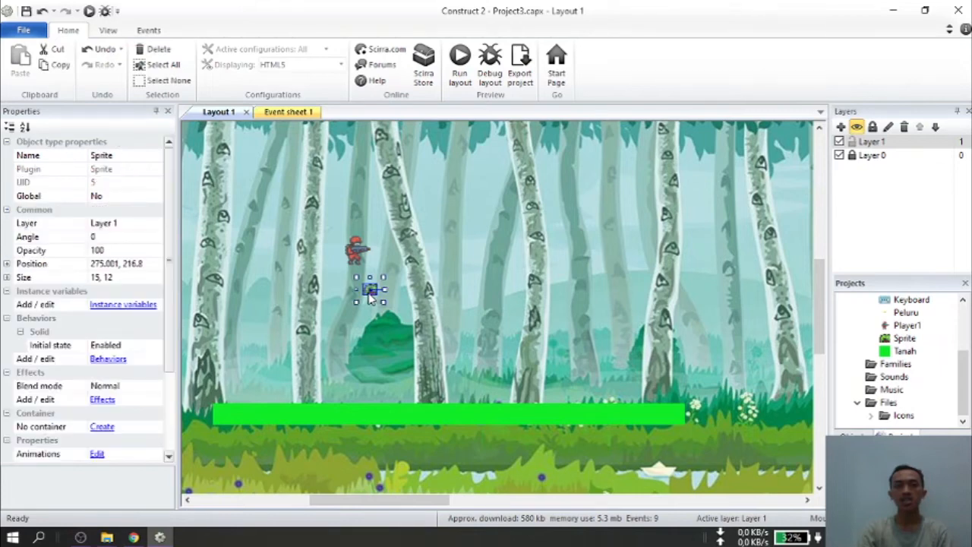
key("ctrl+alt+equal")
key("ctrl+alt+equal")
key("ctrl+alt+equal")
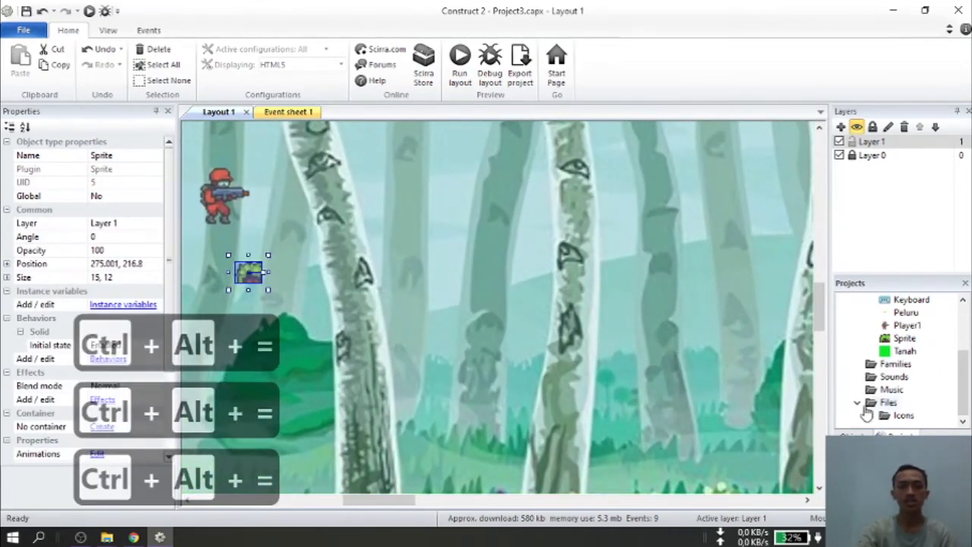
left_click_drag(385, 501, 358, 505)
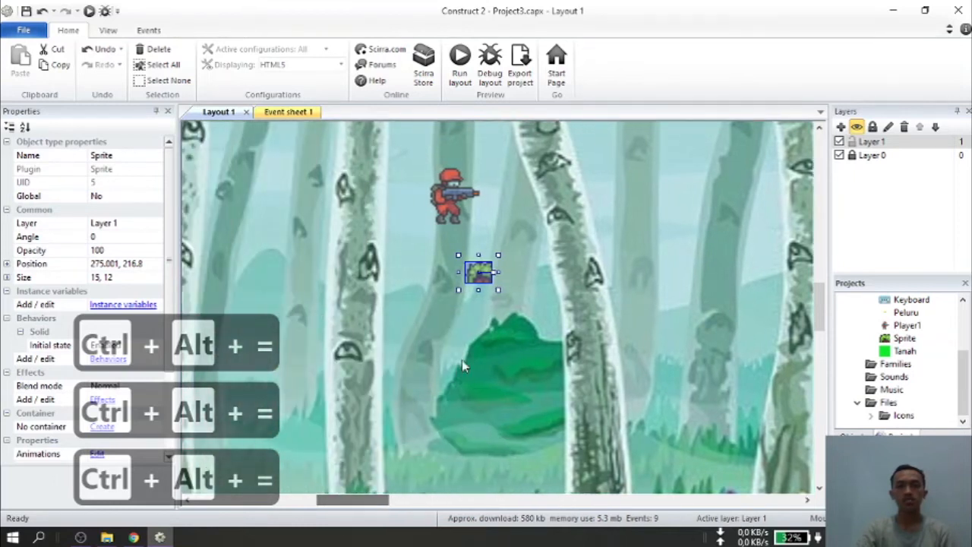
left_click(462, 360)
left_click(478, 274)
left_click_drag(480, 282, 272, 327)
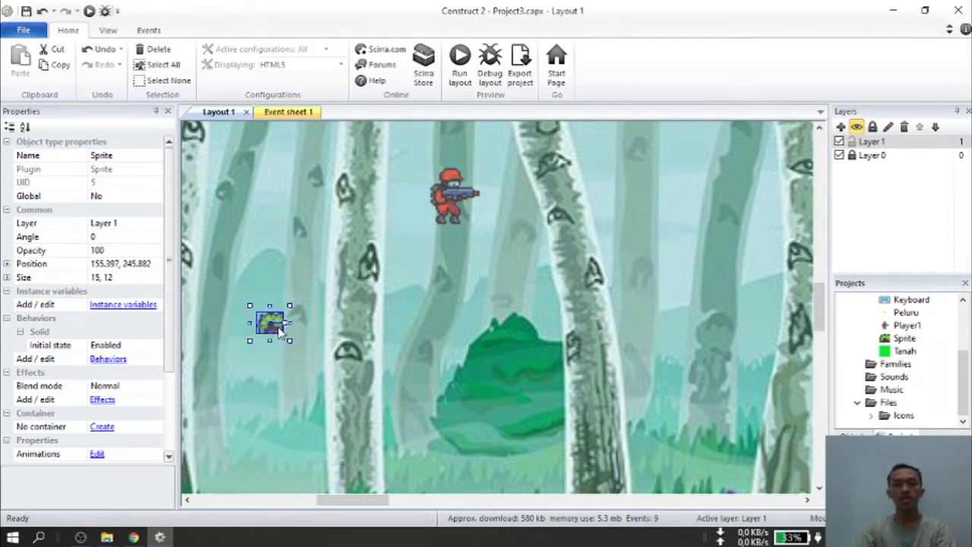
Step: Duplicate the tile sprite twice to form a row beside it, with copies at about 175, 246 and 198, 246
left_click_drag(281, 334, 313, 330, "ctrl")
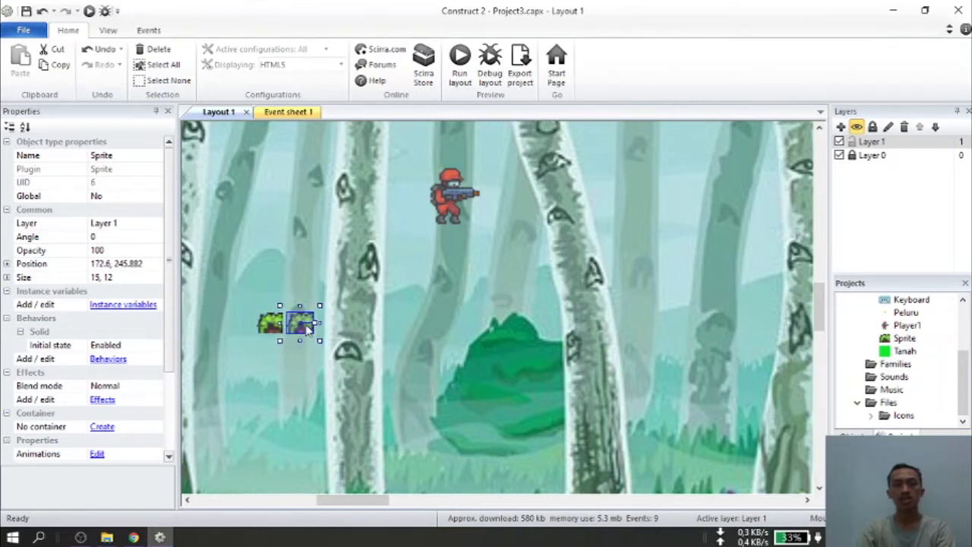
left_click_drag(306, 328, 357, 326, "ctrl")
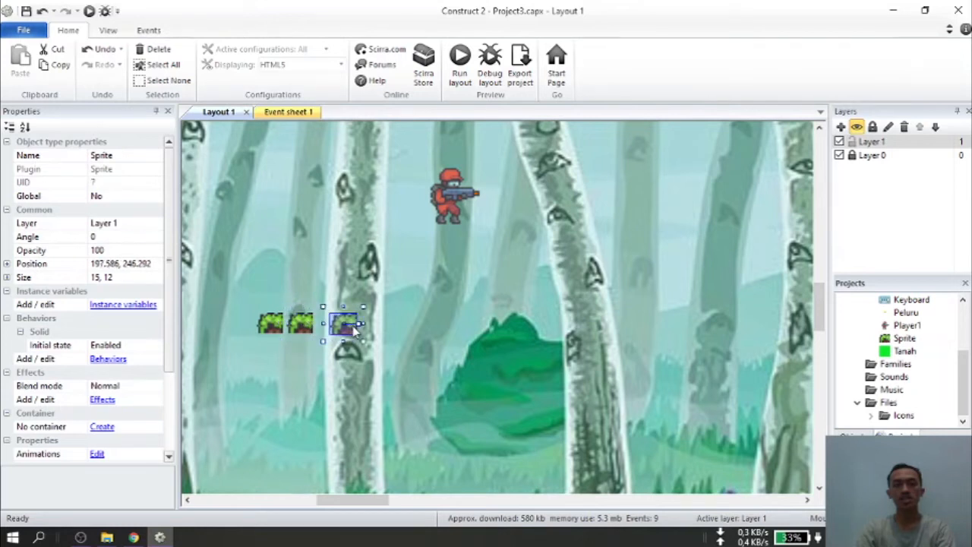
left_click(302, 328)
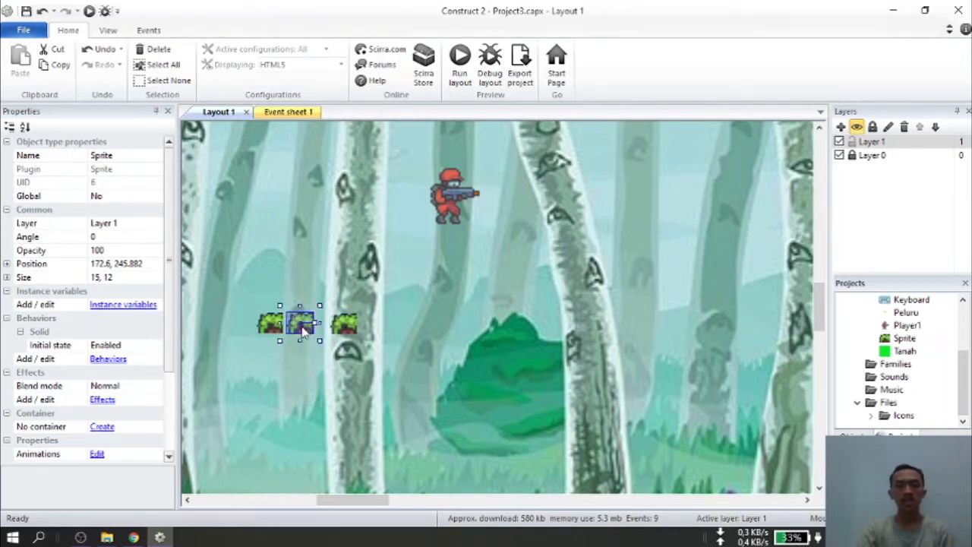
mouse_move(298, 327)
left_mouse_down()
mouse_move(290, 323)
mouse_move(306, 328)
mouse_move(289, 328)
mouse_move(304, 328)
left_mouse_up()
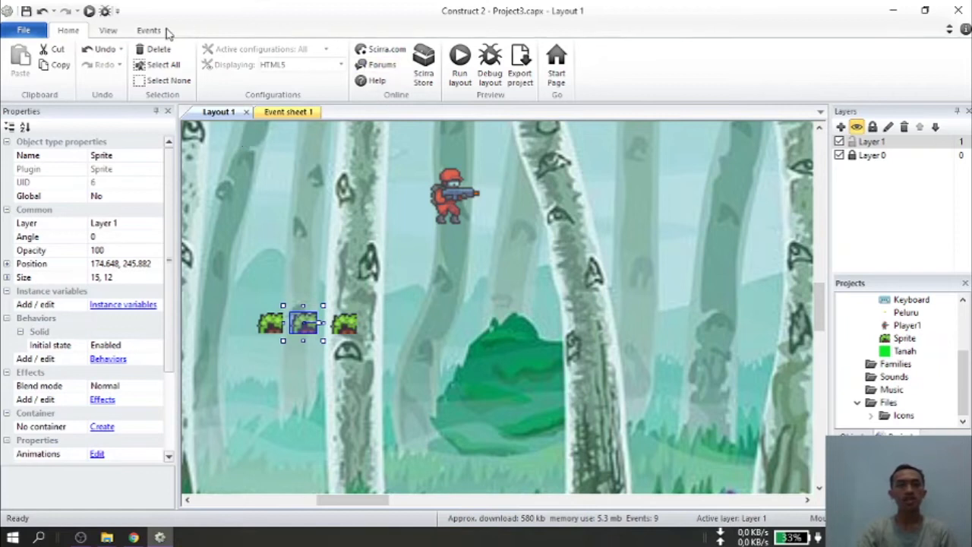
Step: Show the layout grid with a cell width and height of 16 and enable snapping to it
left_click(109, 32)
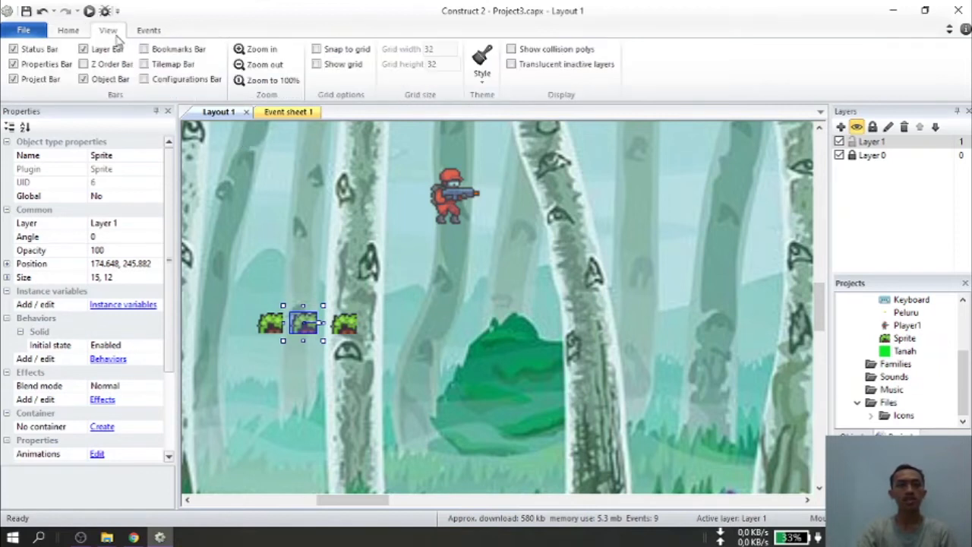
left_click(331, 65)
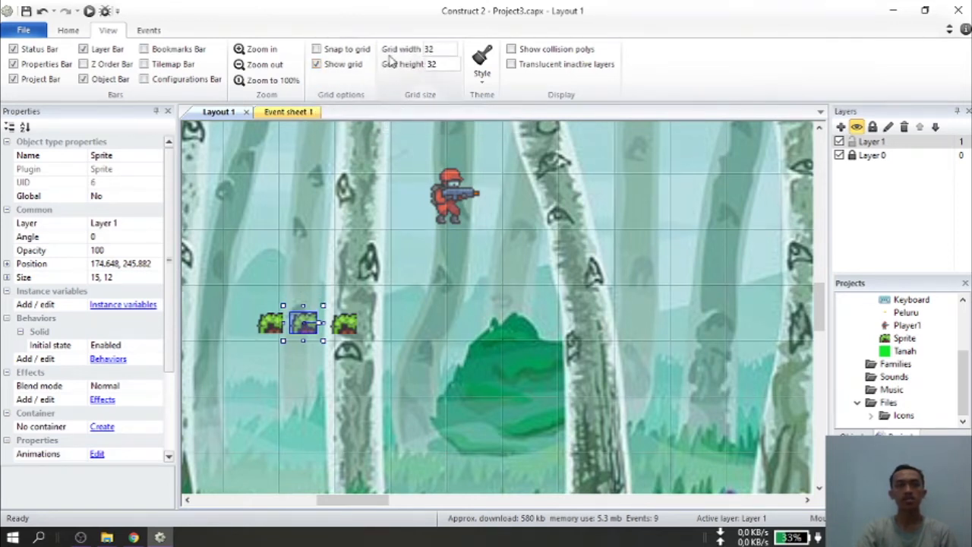
double_click(439, 47)
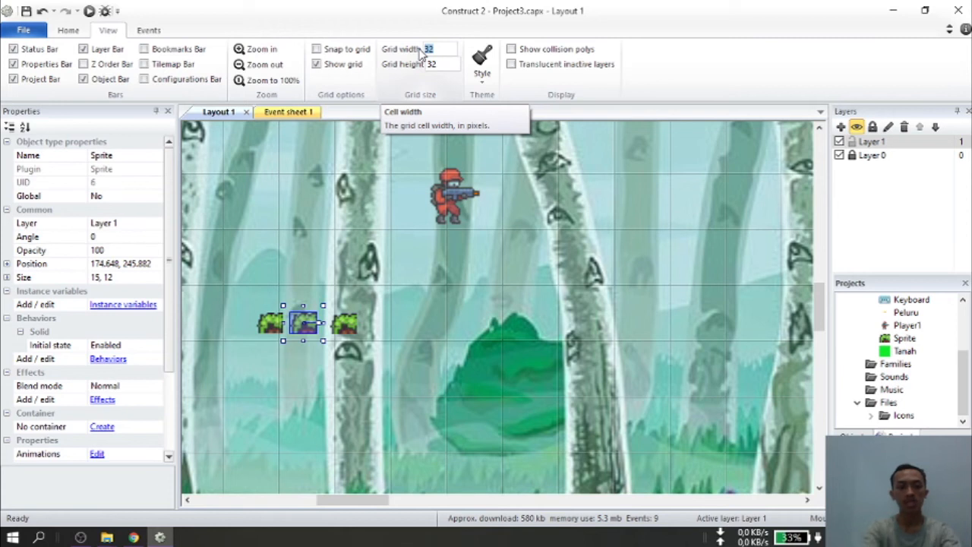
type("16")
double_click(432, 63)
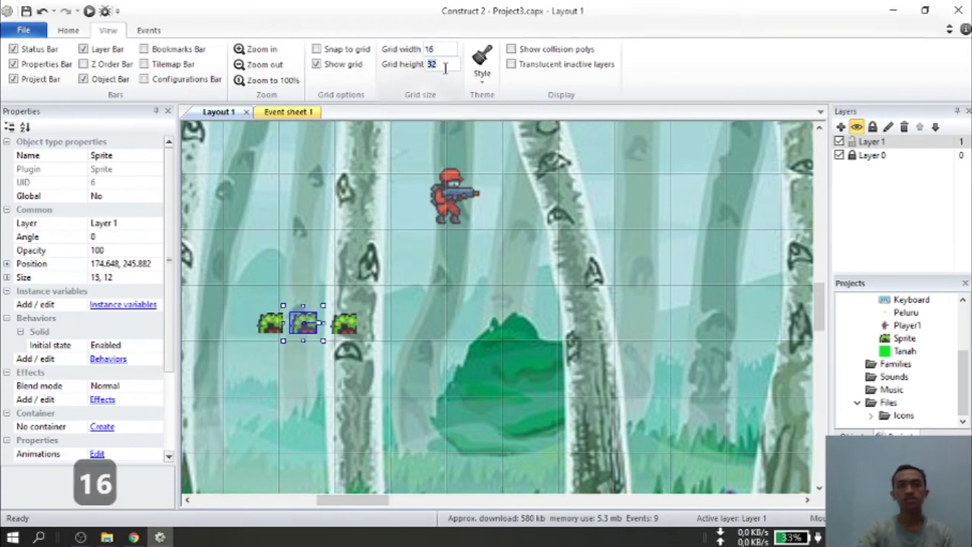
type("16")
key("Return")
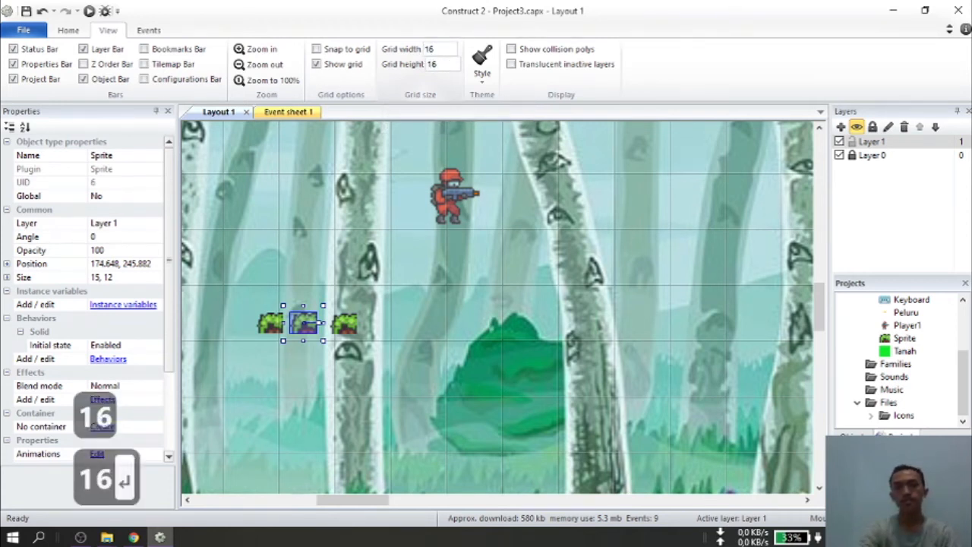
left_click(383, 243)
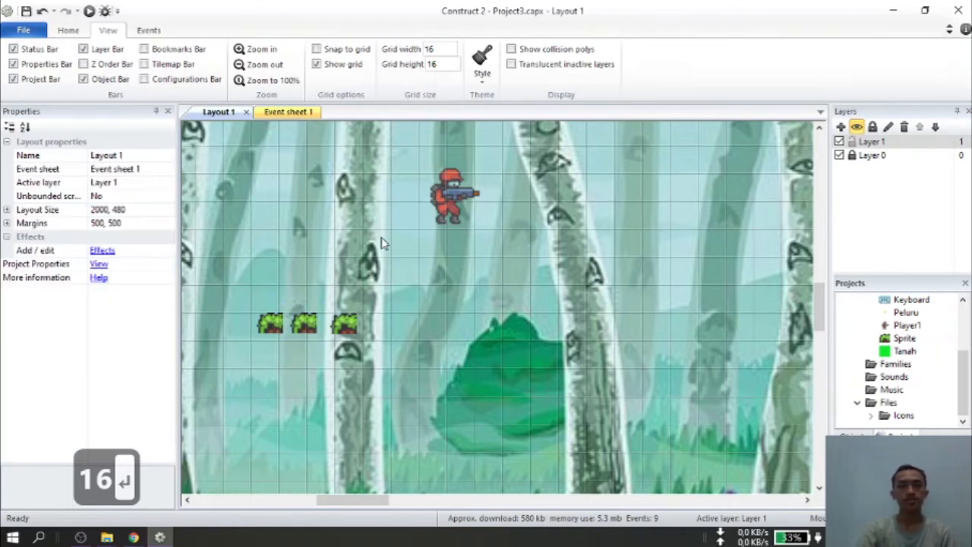
left_click(339, 50)
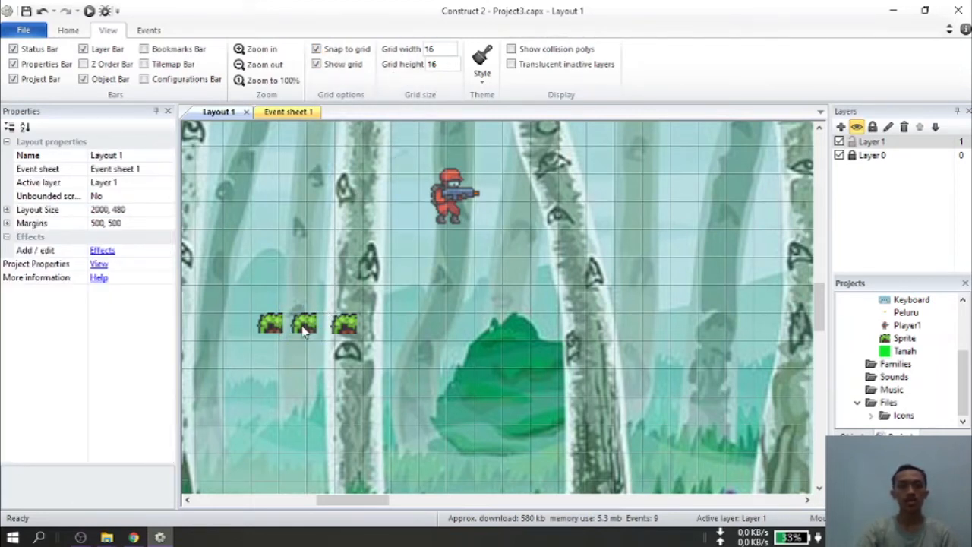
Step: Snap the first two tiles into neighbouring grid cells at 144, 240 and 160, 240
mouse_move(303, 327)
left_mouse_down()
mouse_move(314, 326)
mouse_move(255, 319)
mouse_move(291, 319)
left_mouse_up()
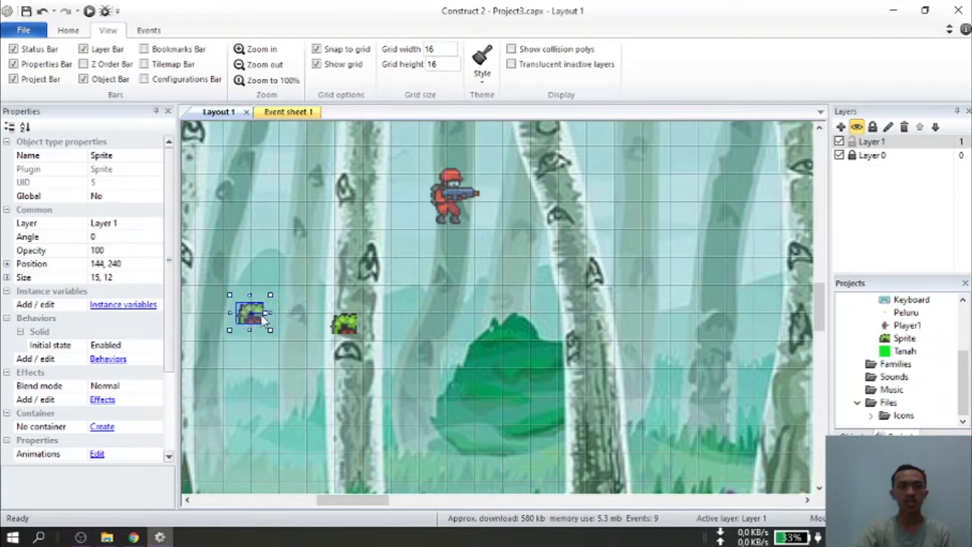
left_click(279, 345)
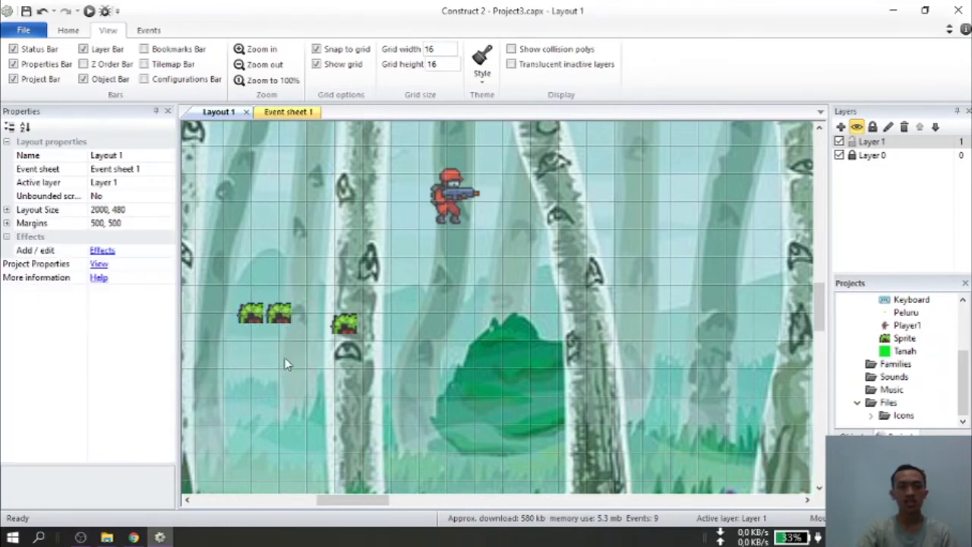
left_click(277, 318)
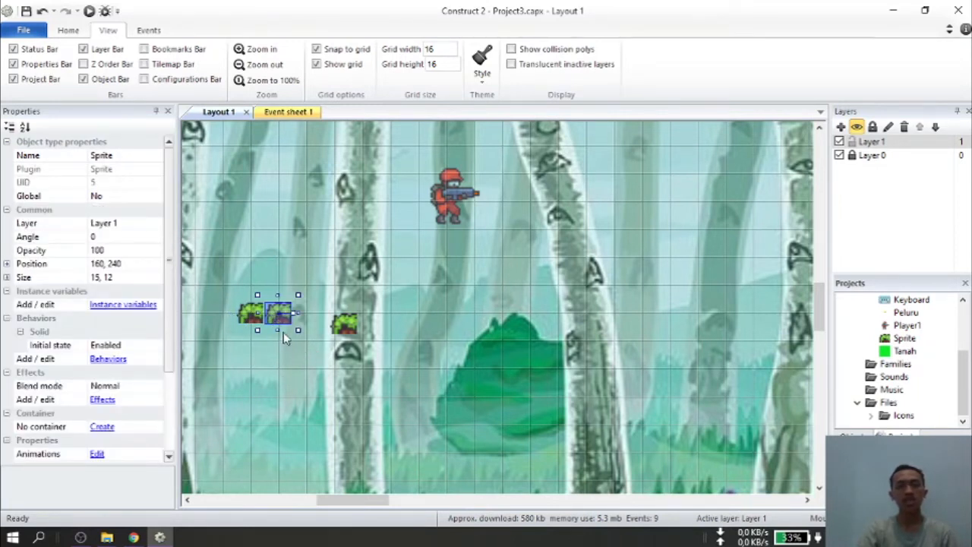
left_click(292, 339)
left_click(285, 321)
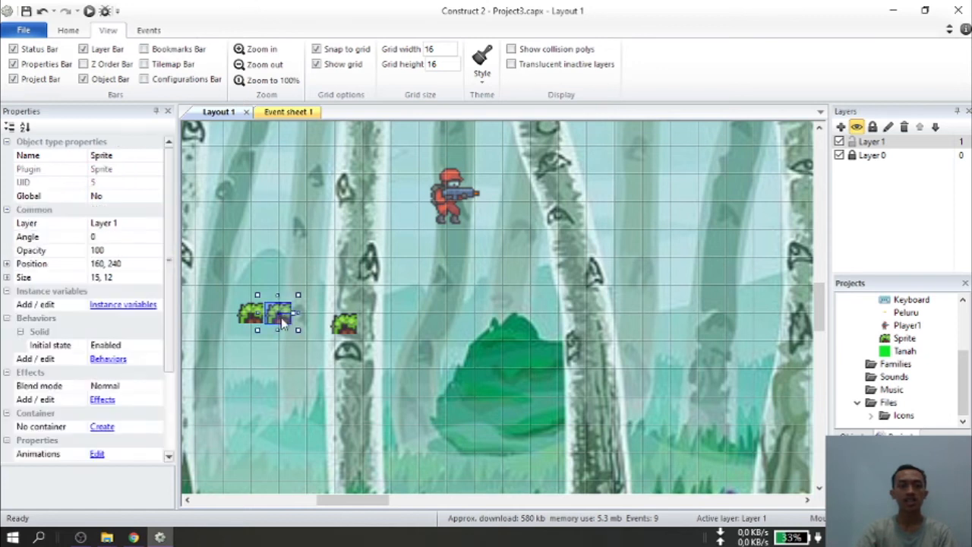
Step: Check the frame numbers in the tile sprite's animation frames, closing the editor with the tile at 160, 240 selected
scroll(125, 380, "down", 3)
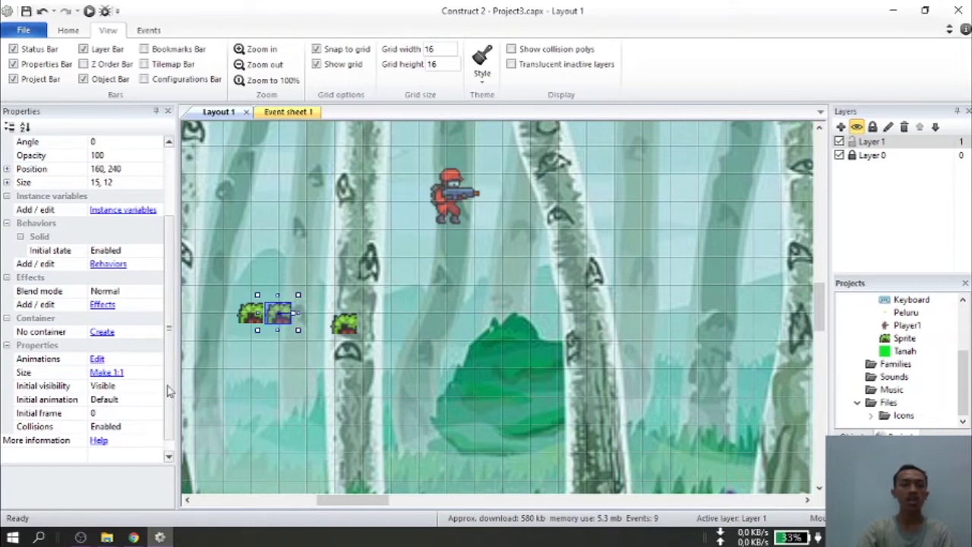
double_click(284, 321)
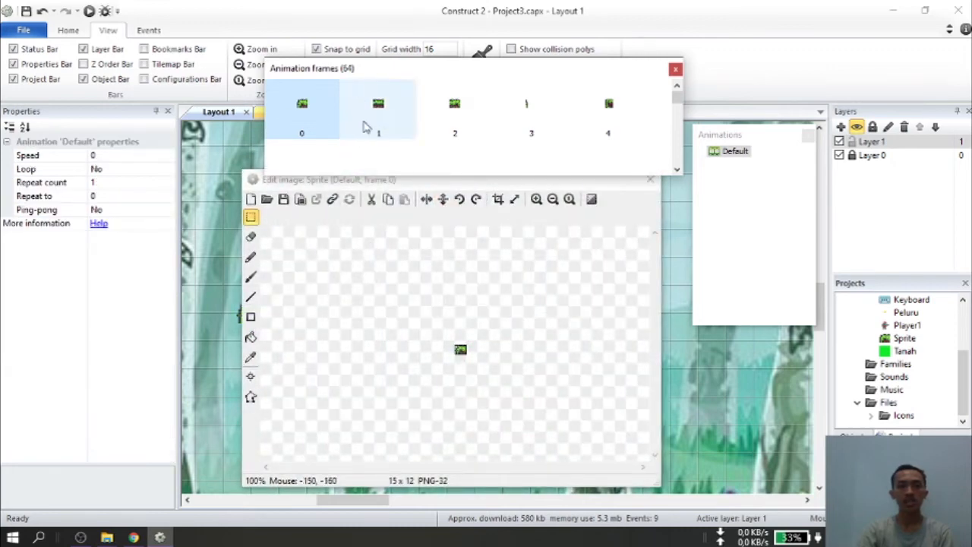
left_click(675, 69)
left_click(303, 325)
left_click(283, 314)
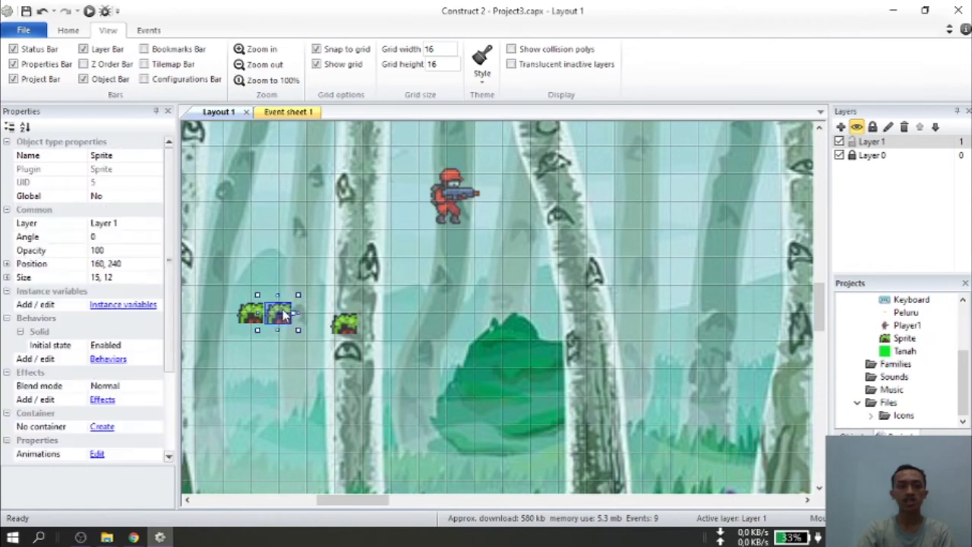
Step: Set the initial frame of the tile at 160, 240 to 1
scroll(139, 401, "down", 1)
left_click(114, 413)
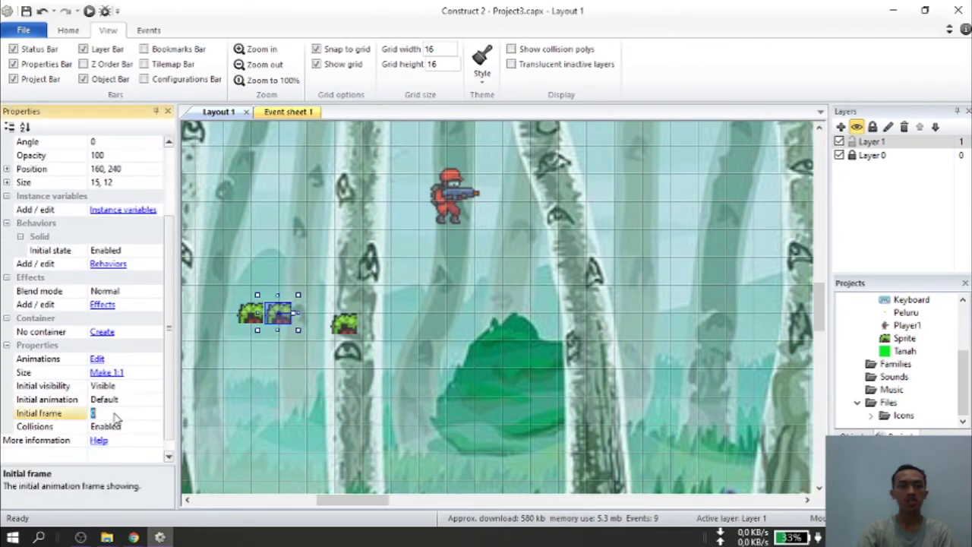
type("1")
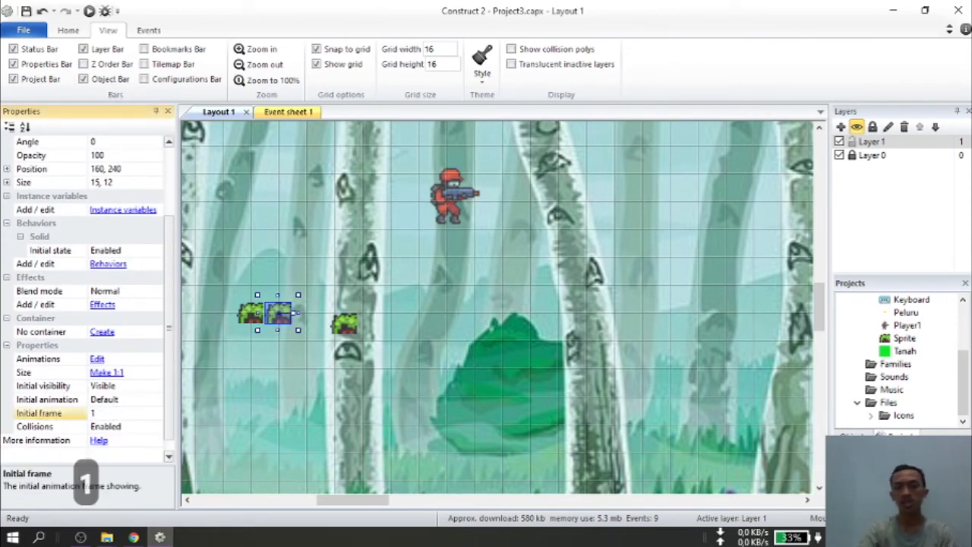
key("Return")
left_click(300, 412)
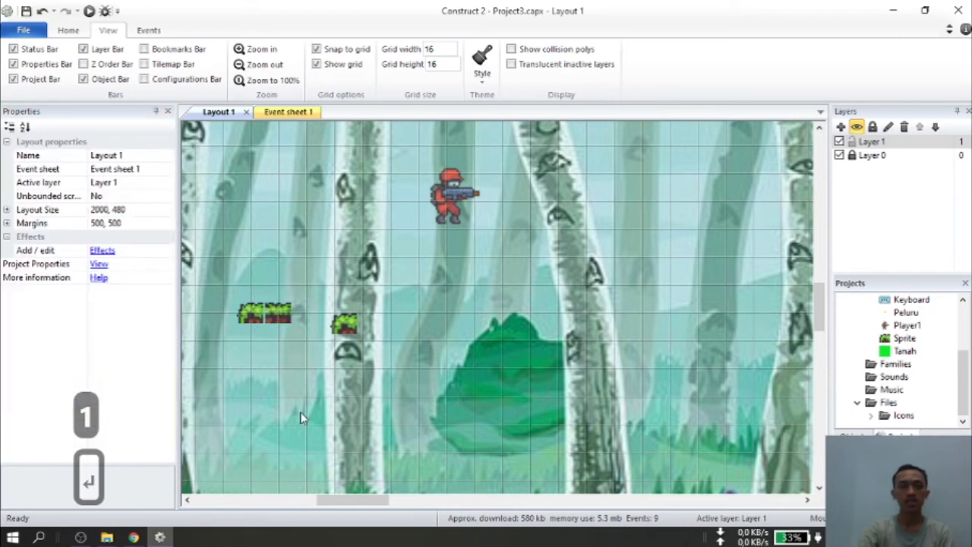
Step: Review the tile sprite's animation frames again and return to the layout
double_click(275, 316)
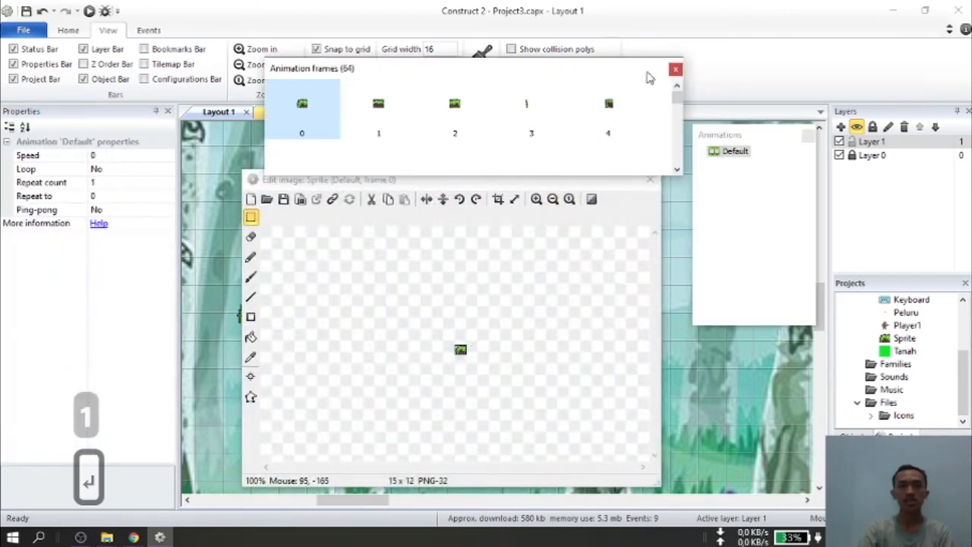
left_click(675, 69)
left_click(293, 405)
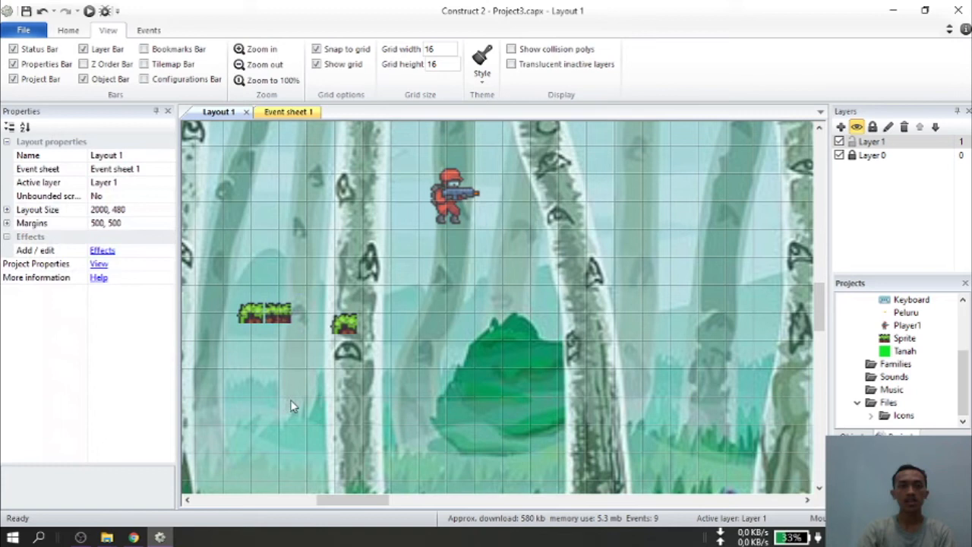
left_click(284, 312)
left_click(269, 336)
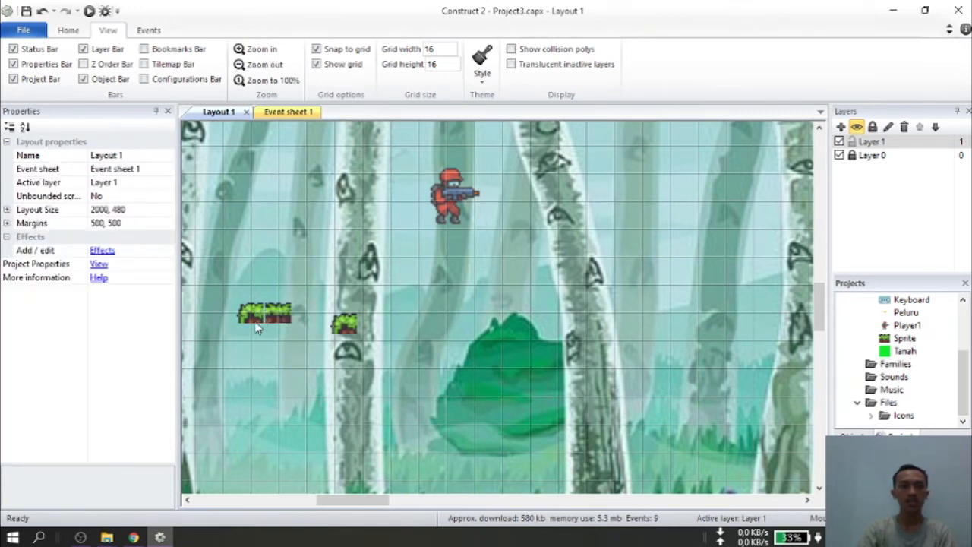
Step: Set the grid width and height to 8 and try the finer snapping on the two adjacent tiles
double_click(445, 48)
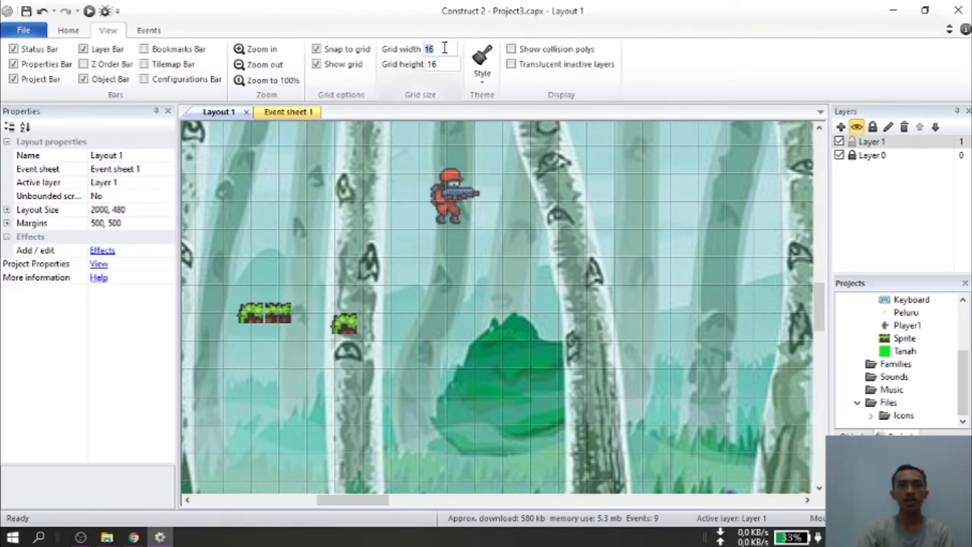
type("8")
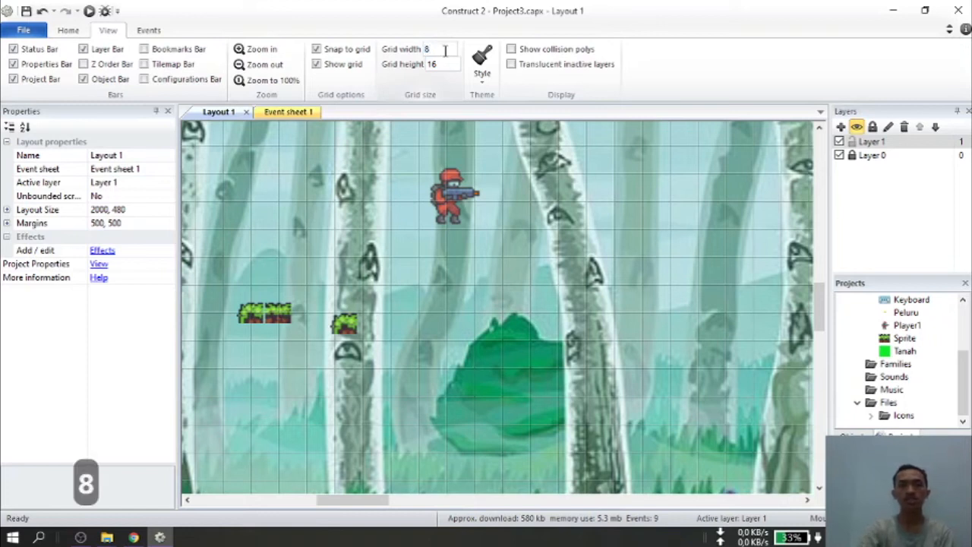
type("8")
key("Return")
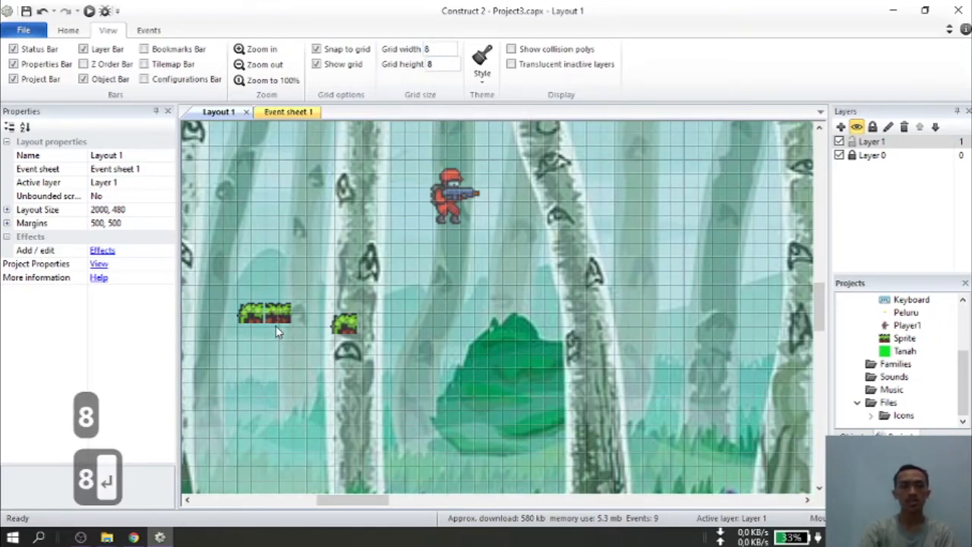
mouse_move(276, 326)
left_mouse_down()
mouse_move(290, 323)
mouse_move(263, 323)
mouse_move(278, 321)
left_mouse_up()
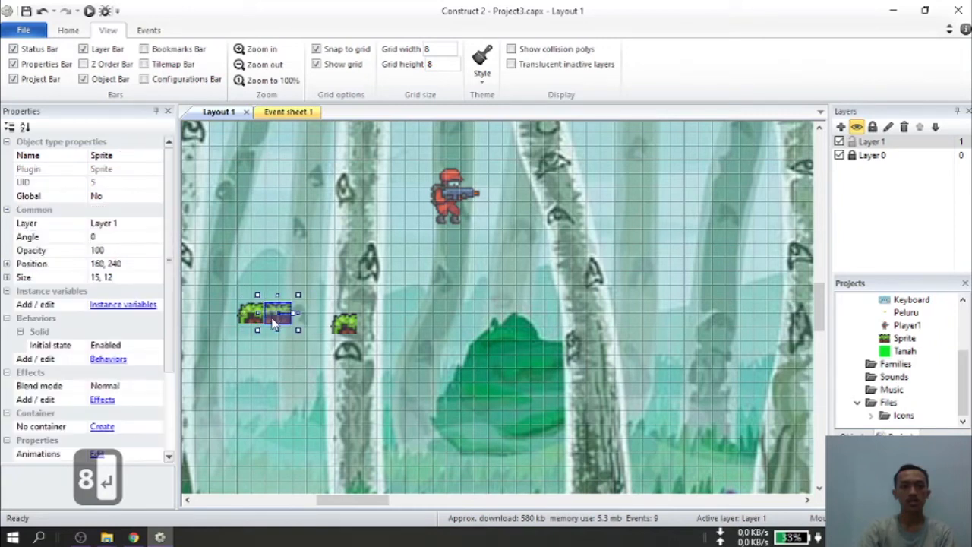
left_click(251, 318)
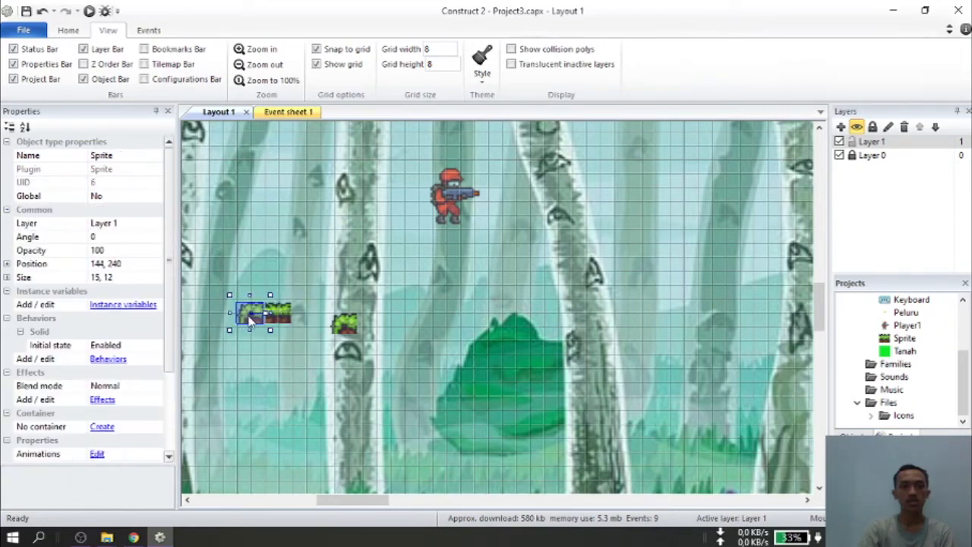
left_click(302, 345)
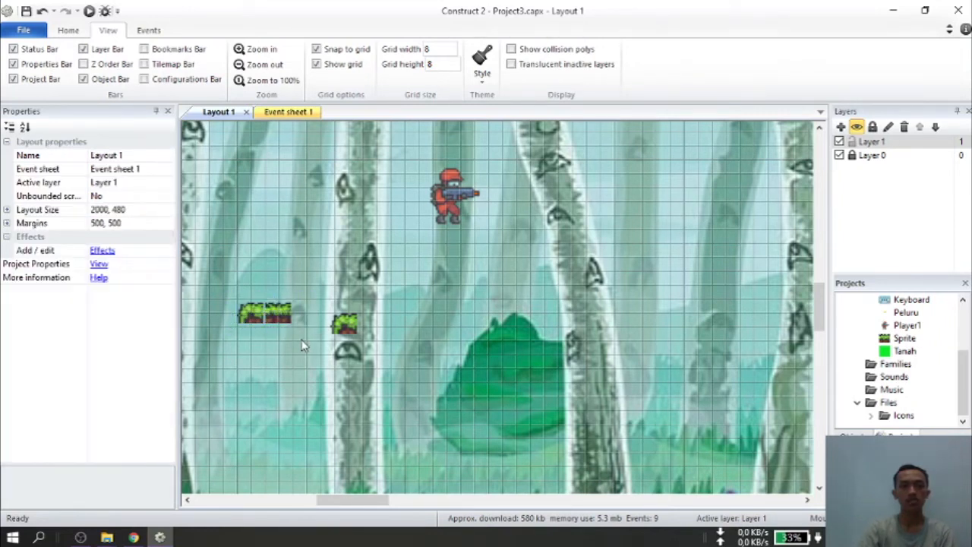
Step: Set the grid width and height to 10 and move the left edge tile against the middle grass tile
double_click(433, 48)
type("10")
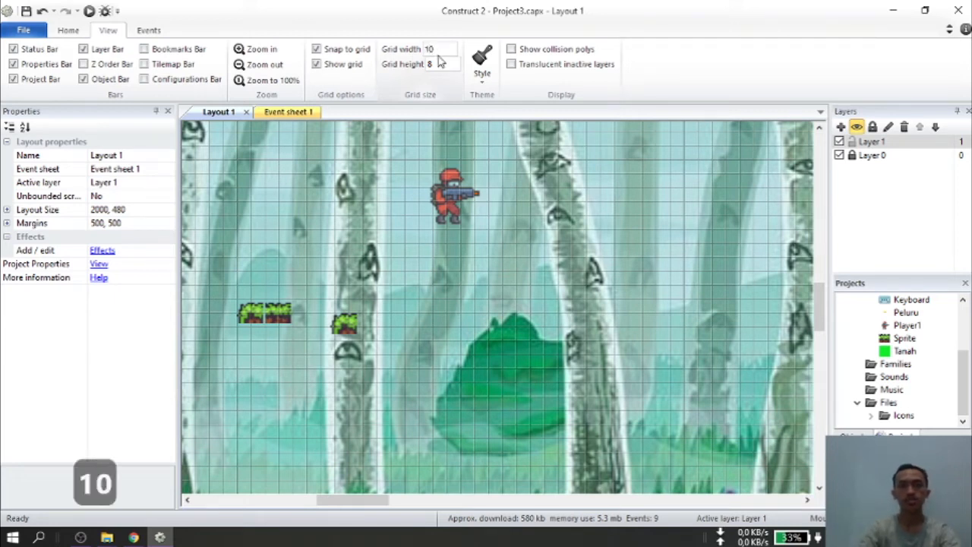
type("10")
key("Return")
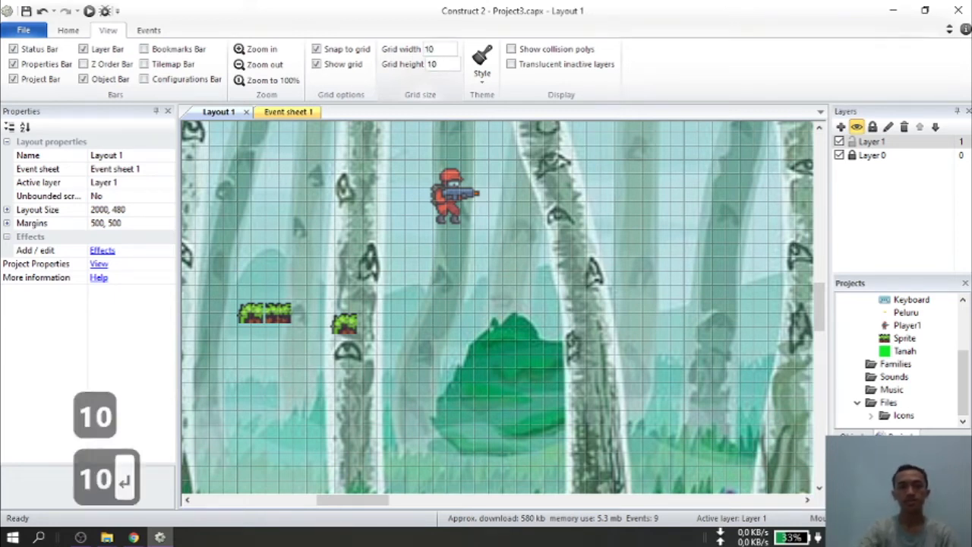
left_click_drag(278, 314, 247, 319)
left_click(282, 348)
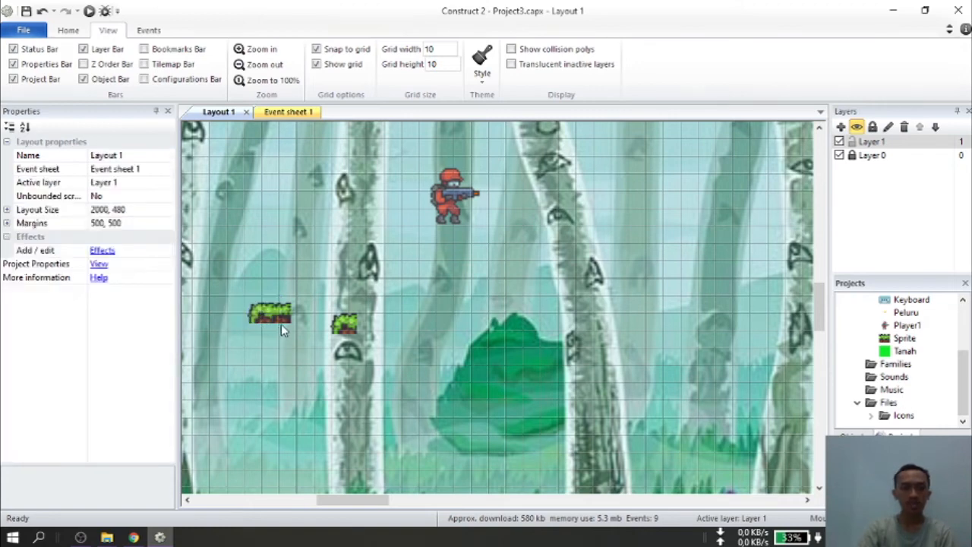
Step: Inspect the middle grass tile's animation frames, close the editor and recheck the joined tiles in the layout
double_click(282, 315)
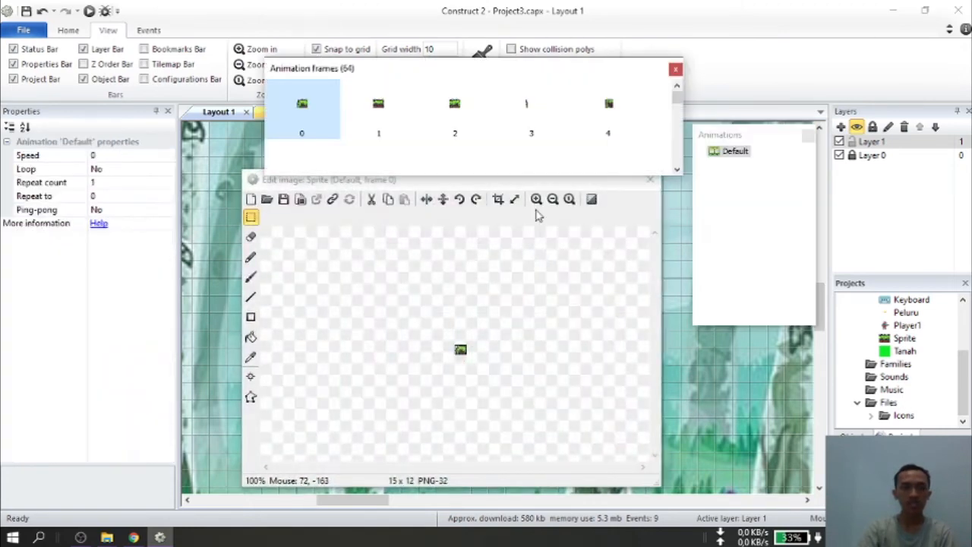
left_click(675, 69)
left_click(287, 319)
mouse_move(287, 319)
left_mouse_down()
mouse_move(325, 323)
mouse_move(281, 322)
left_mouse_up()
left_click(295, 365)
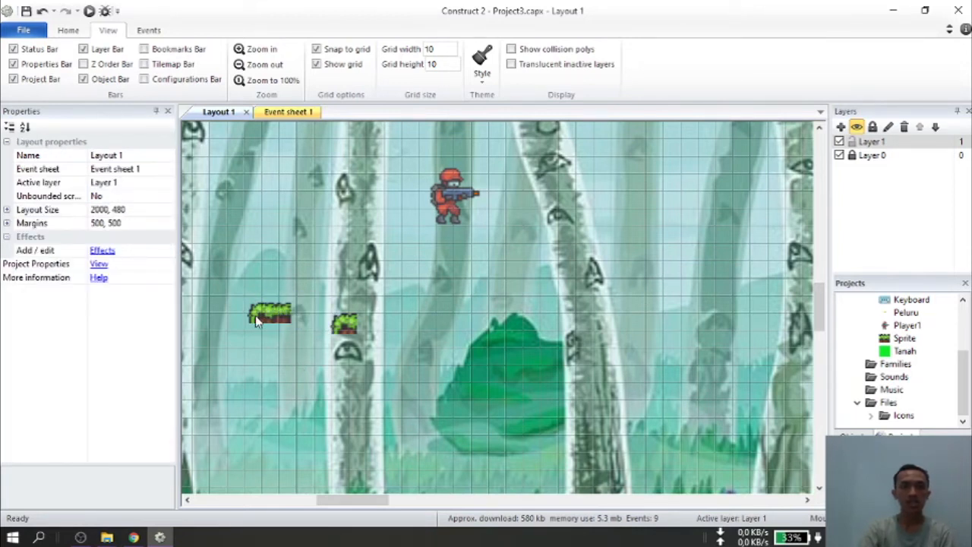
Step: Move the separate edge tile out of the way to position 190, 280, below the joined grass tiles
left_click(345, 329)
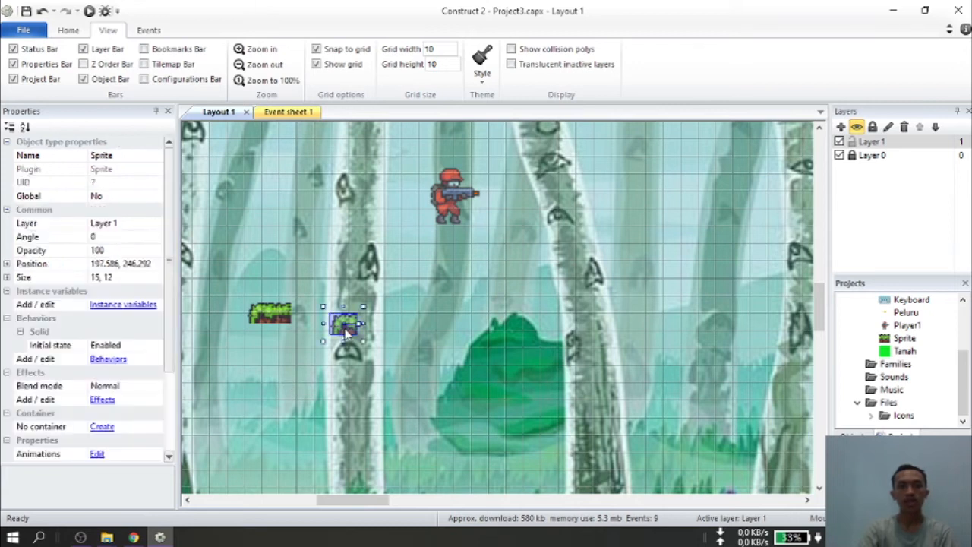
left_click(285, 320)
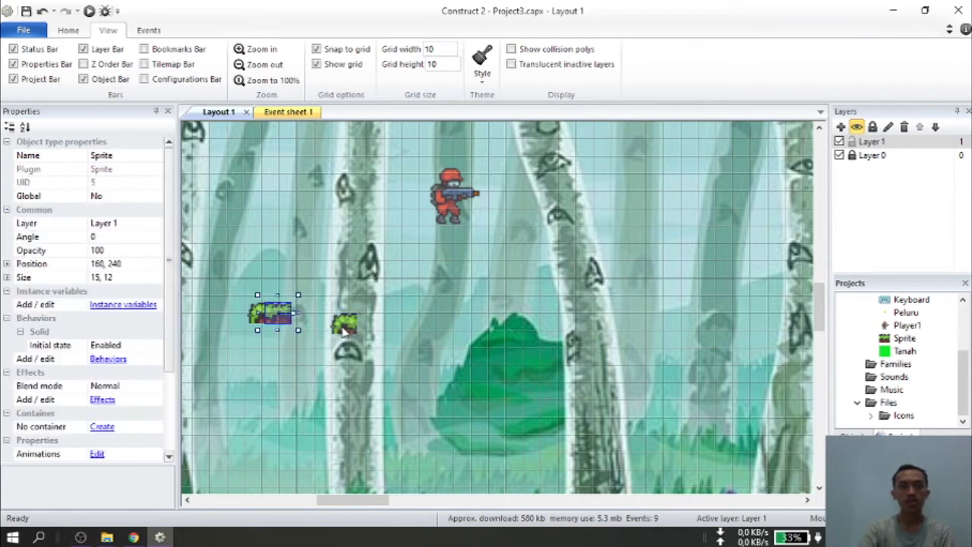
left_click(344, 330)
left_click_drag(337, 334, 325, 393)
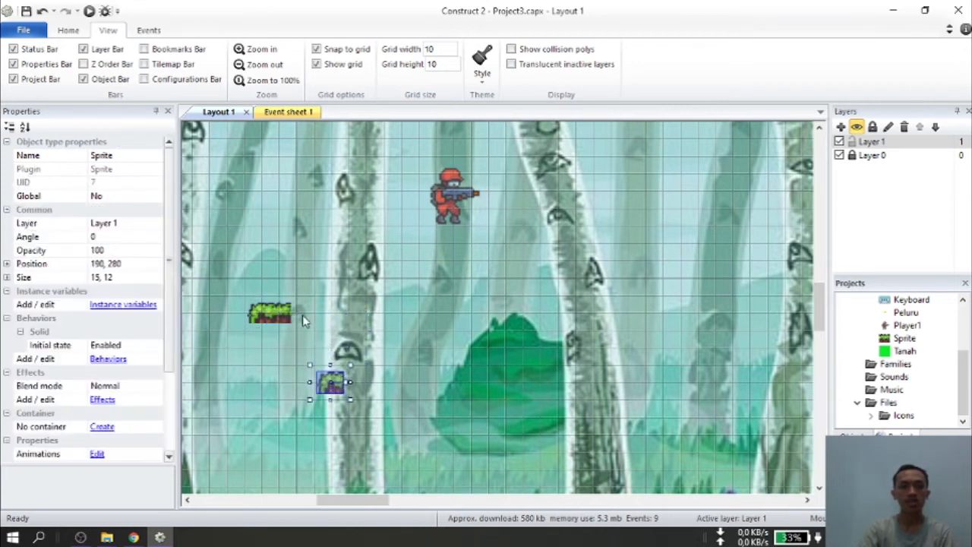
left_click(280, 318)
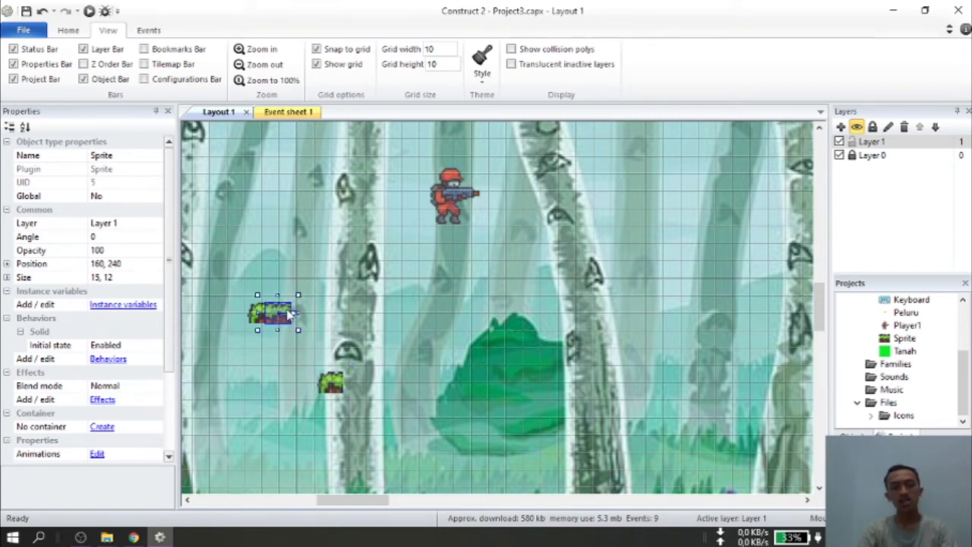
left_click_drag(273, 319, 335, 338, "ctrl")
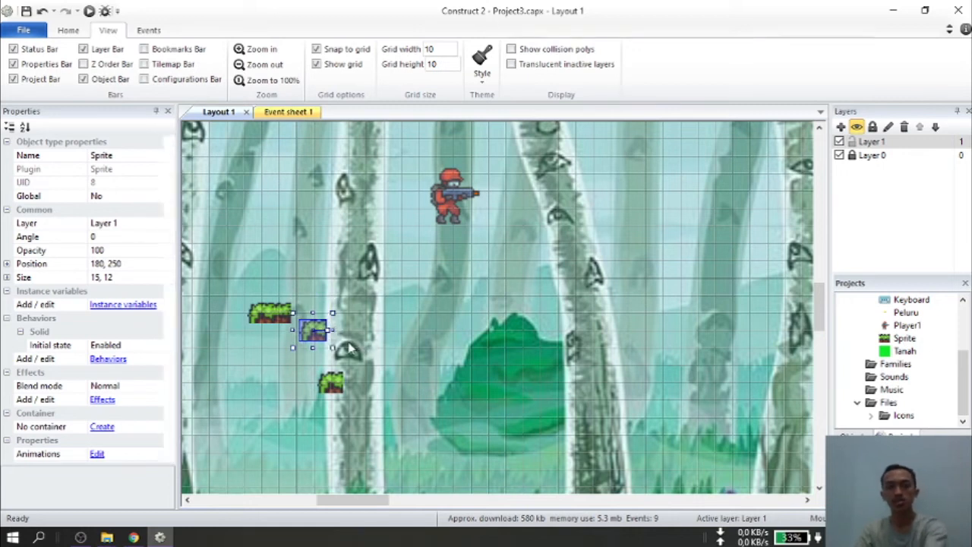
key("Delete")
Step: Duplicate the middle grass tile several times along the same row and close the gaps, extending the strip to position 200, 240
left_click(282, 320)
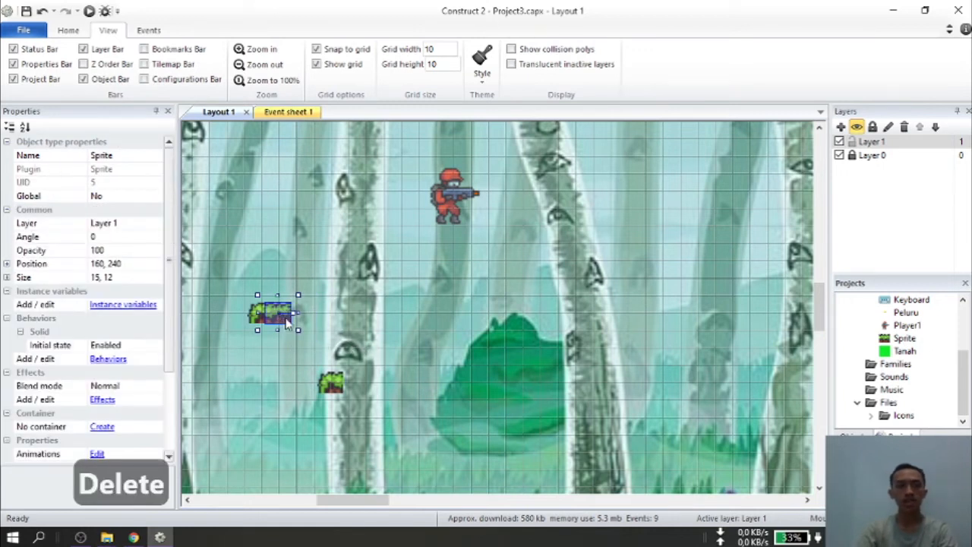
left_click_drag(295, 326, 330, 323, "ctrl")
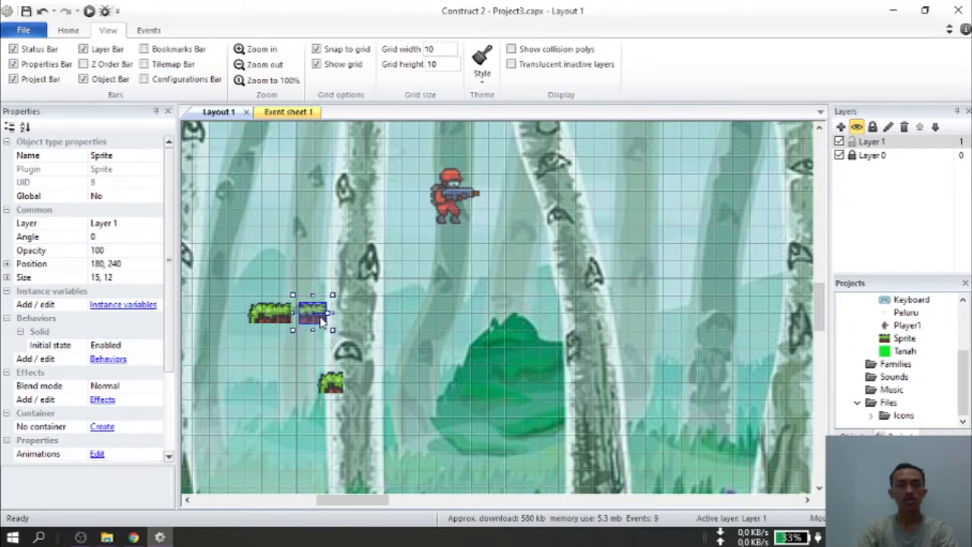
left_click_drag(322, 323, 363, 323, "ctrl")
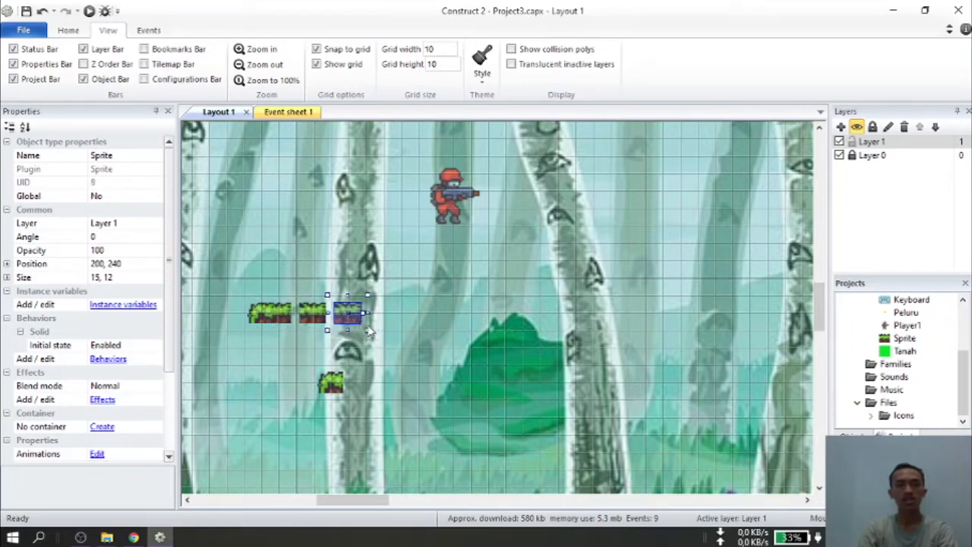
left_click(315, 319)
mouse_move(317, 322)
left_mouse_down()
mouse_move(308, 323)
mouse_move(331, 325)
left_mouse_up()
left_click(355, 324)
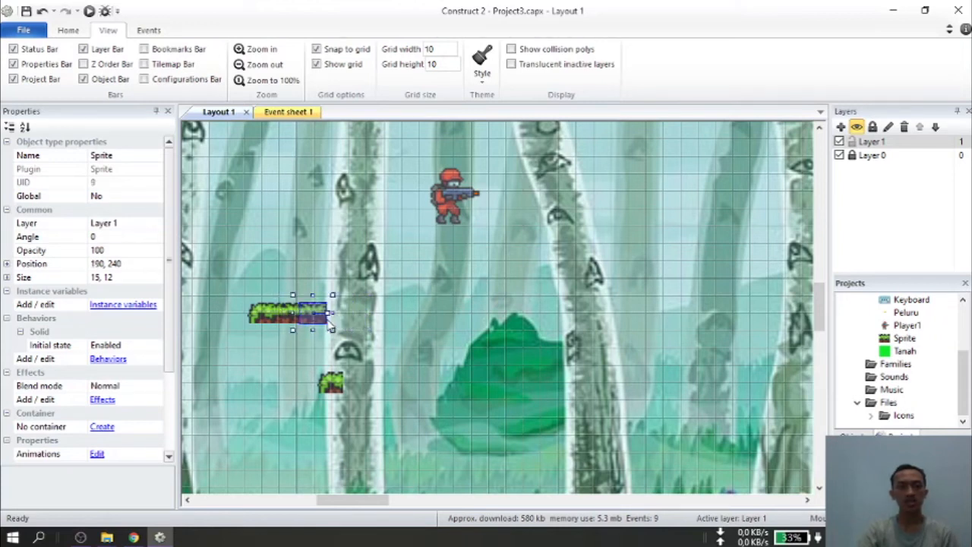
left_click(373, 329)
left_click(321, 319)
left_click_drag(322, 322, 359, 325, "ctrl")
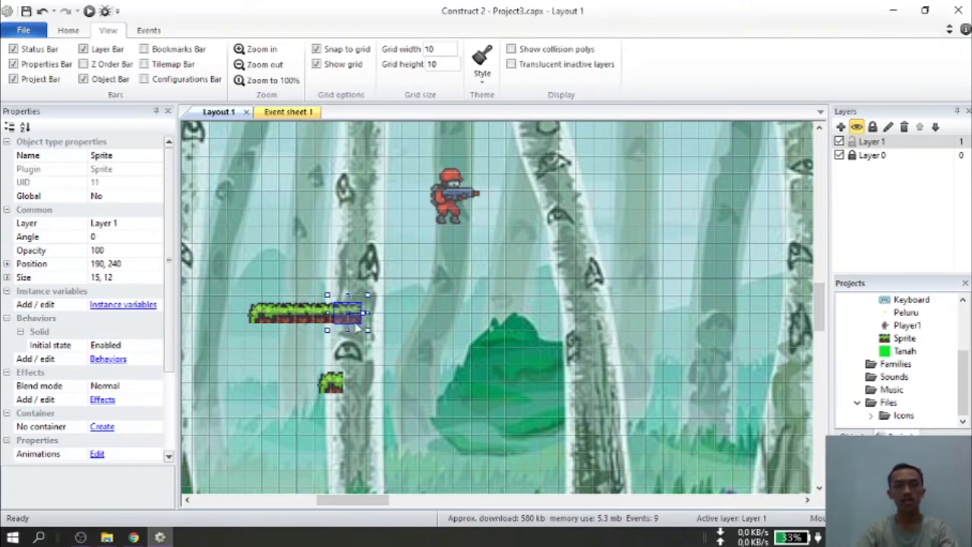
left_click(416, 362)
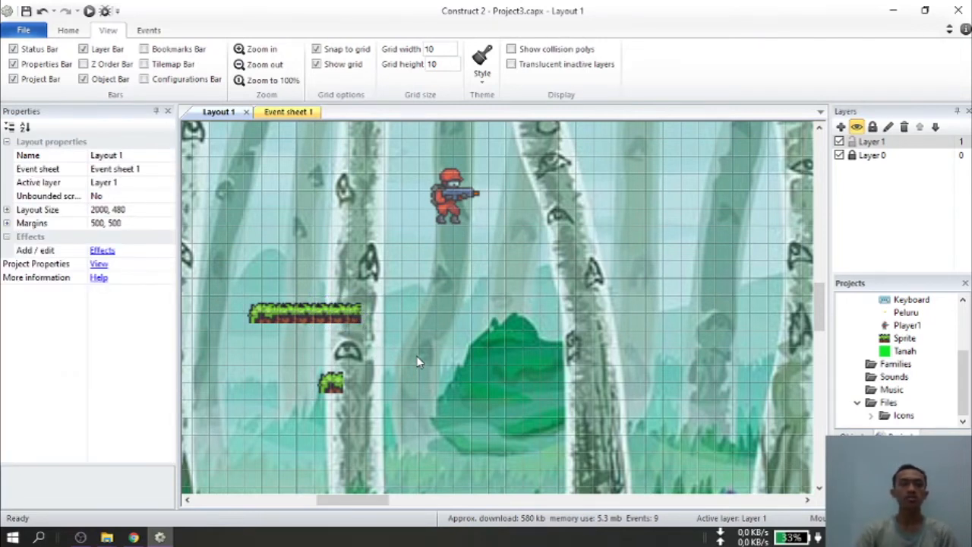
Step: Add further copies of the end grass tile from position 210, 240 onward, forming one continuous strip past x 240
left_click(346, 315)
key("ctrl+c")
key("ctrl+v")
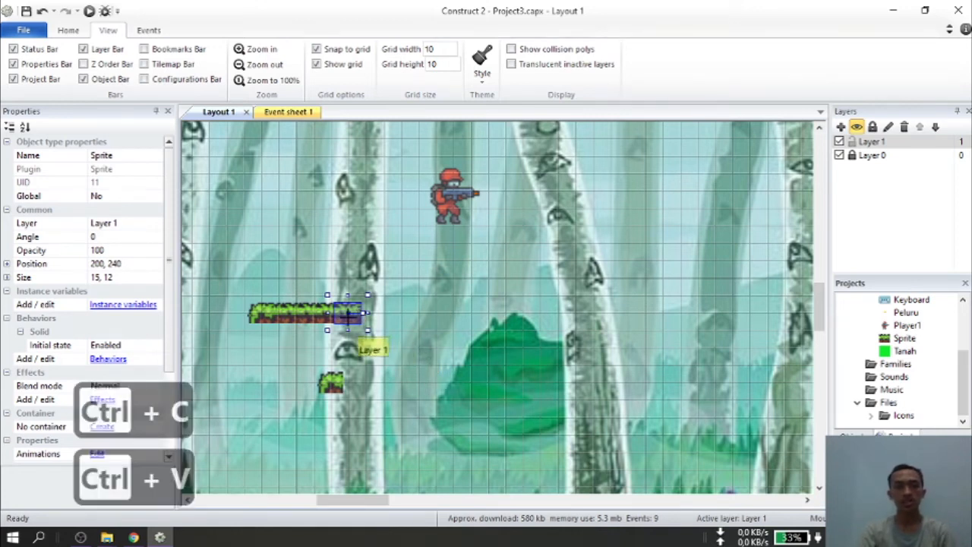
left_click(395, 315)
left_click_drag(414, 322, 379, 324)
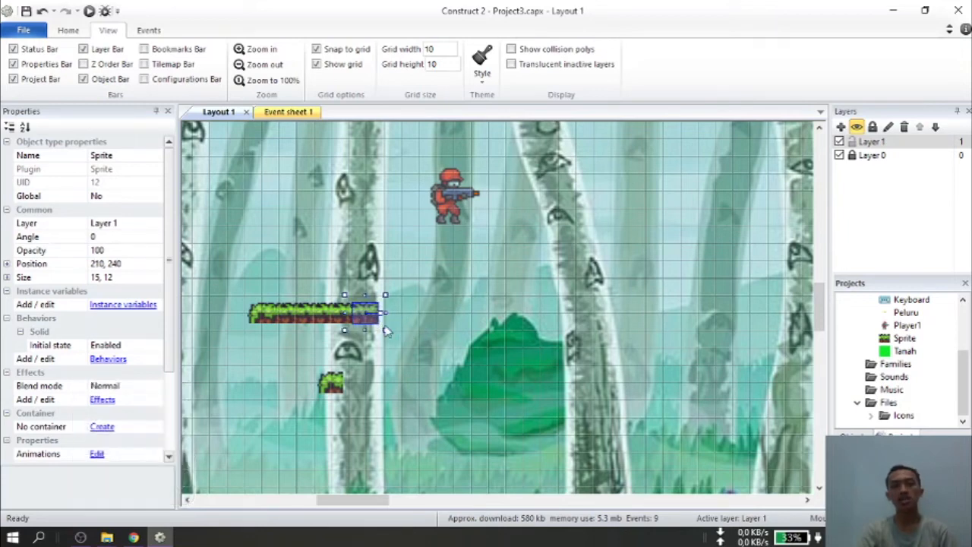
left_click_drag(373, 318, 437, 323, "ctrl")
left_click(391, 323)
left_click(413, 319)
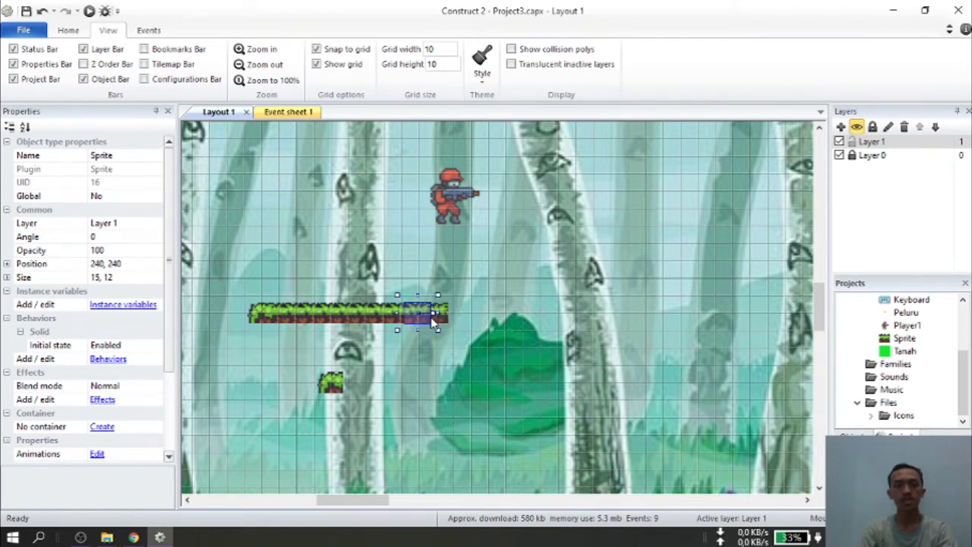
left_click(446, 351)
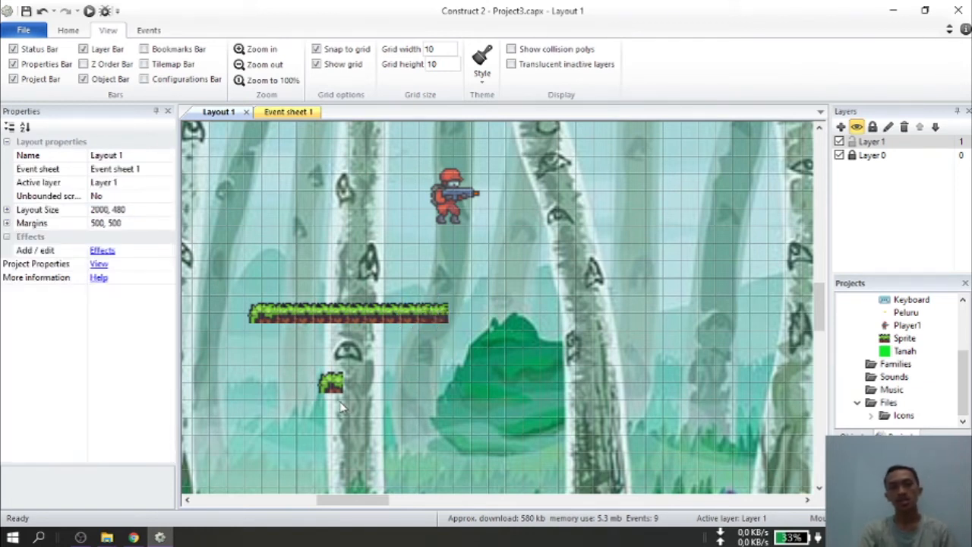
Step: Move the spare edge tile to 270, 240 beyond the strip's right end and examine its animation frames for a closing edge
left_click_drag(341, 393, 469, 326)
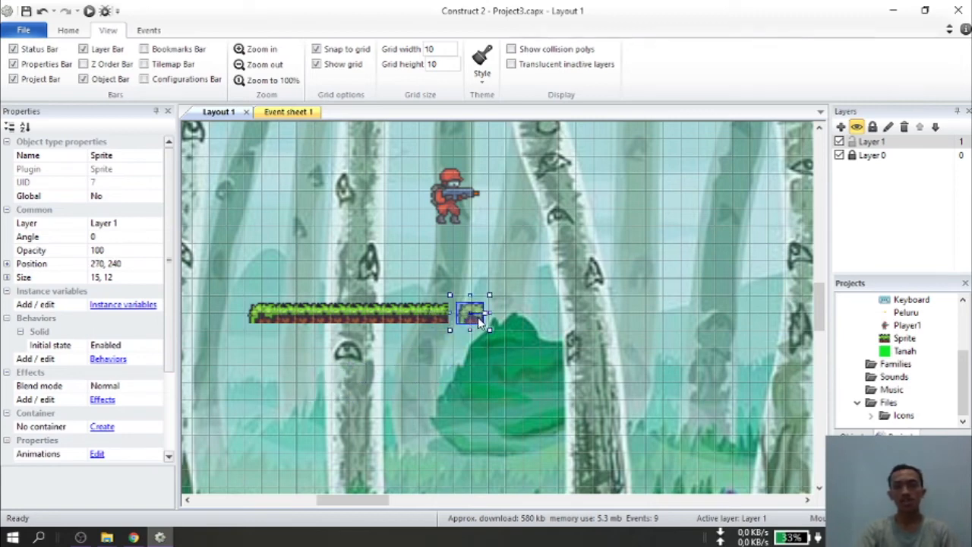
double_click(477, 316)
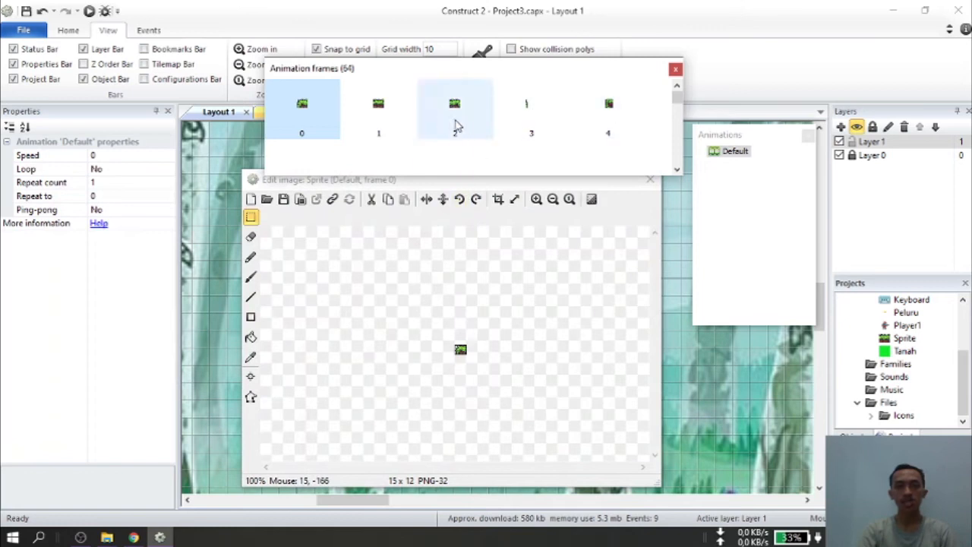
scroll(444, 125, "down", 1)
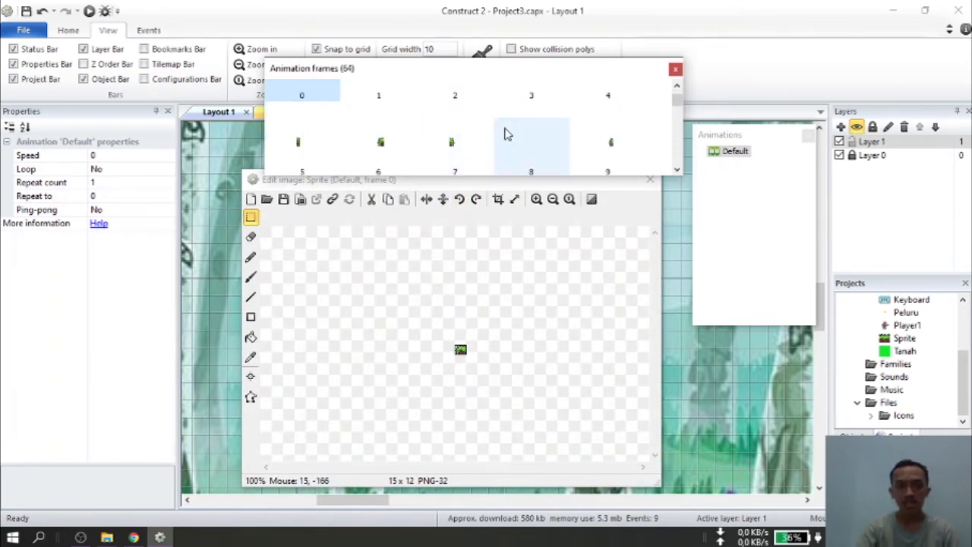
scroll(575, 147, "up", 1)
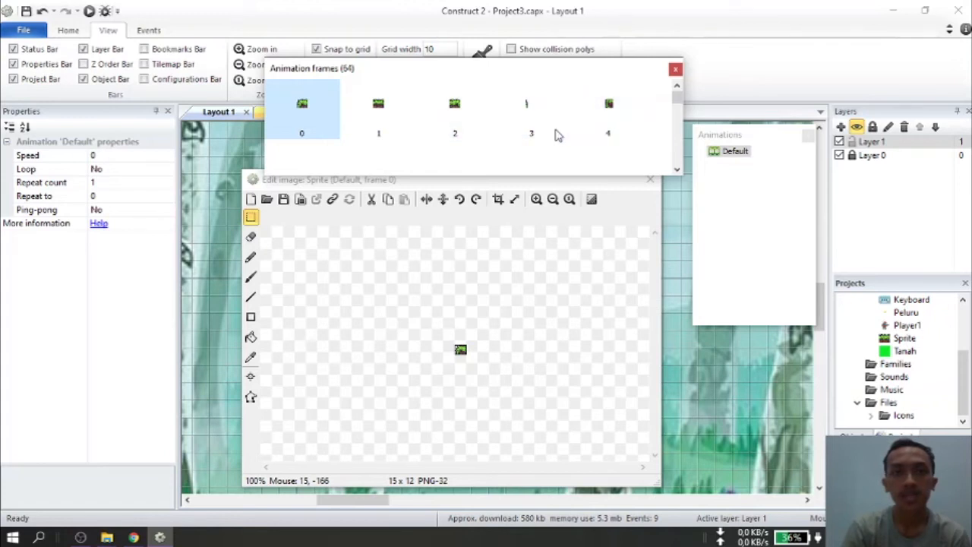
scroll(531, 137, "down", 1)
scroll(528, 135, "up", 1)
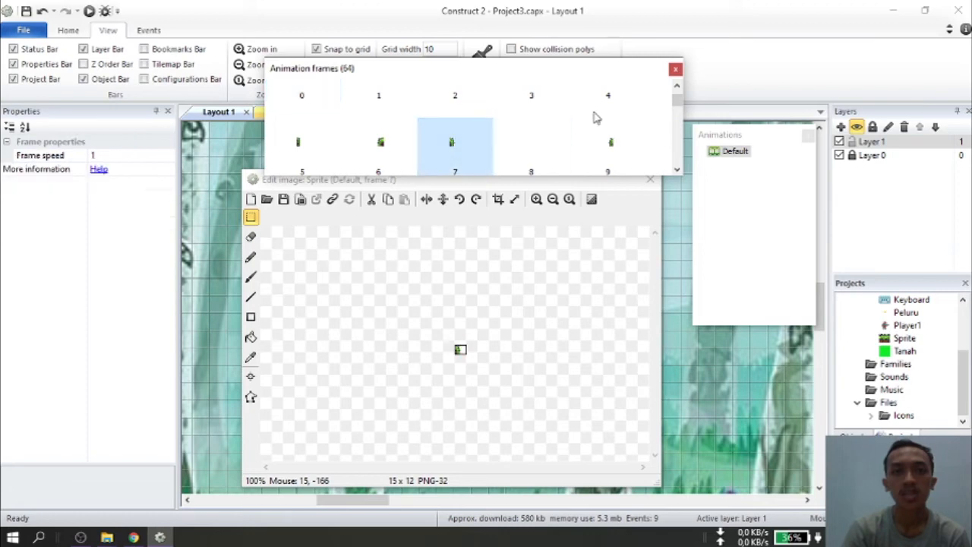
left_click(675, 70)
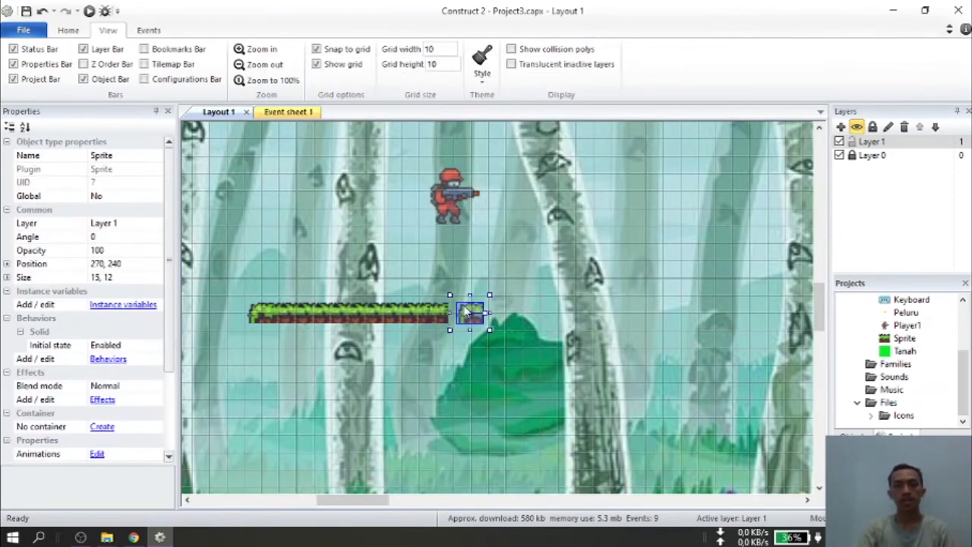
Step: Set the spare tile's initial frame to 7 and join it to the grass strip's right end
scroll(114, 425, "down", 3)
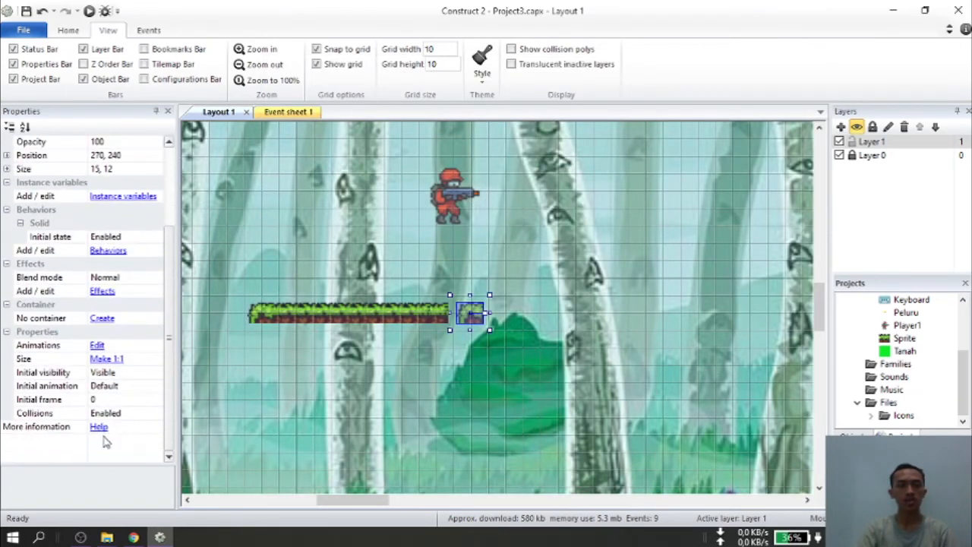
left_click(96, 400)
type("7")
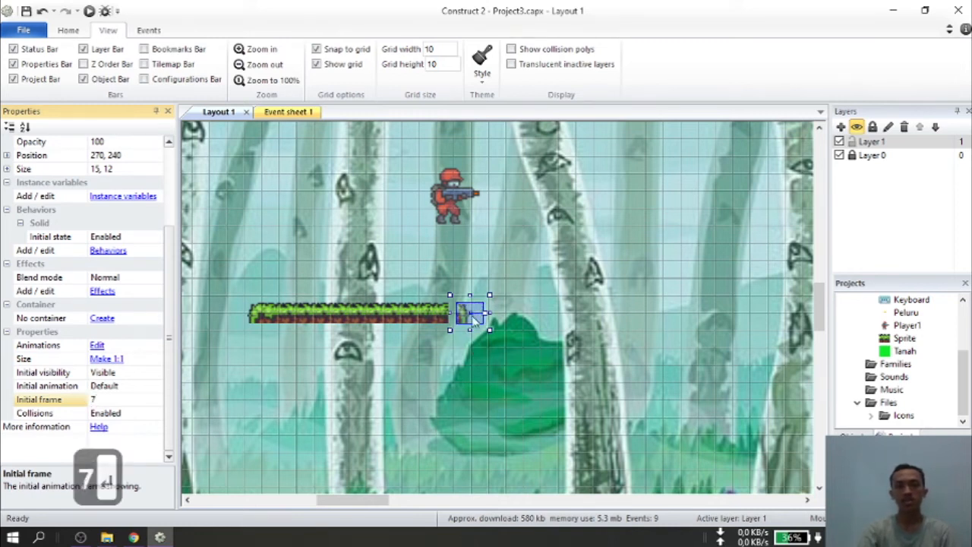
left_click_drag(474, 319, 482, 319)
left_click(466, 386)
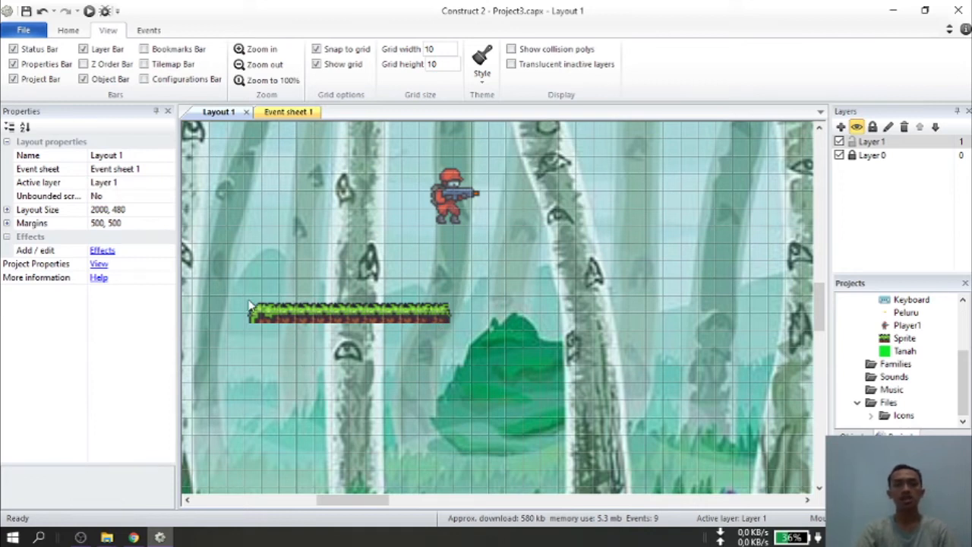
Step: Select the whole grass strip and duplicate it six times at different heights around the player as platforms
left_click_drag(212, 264, 488, 319)
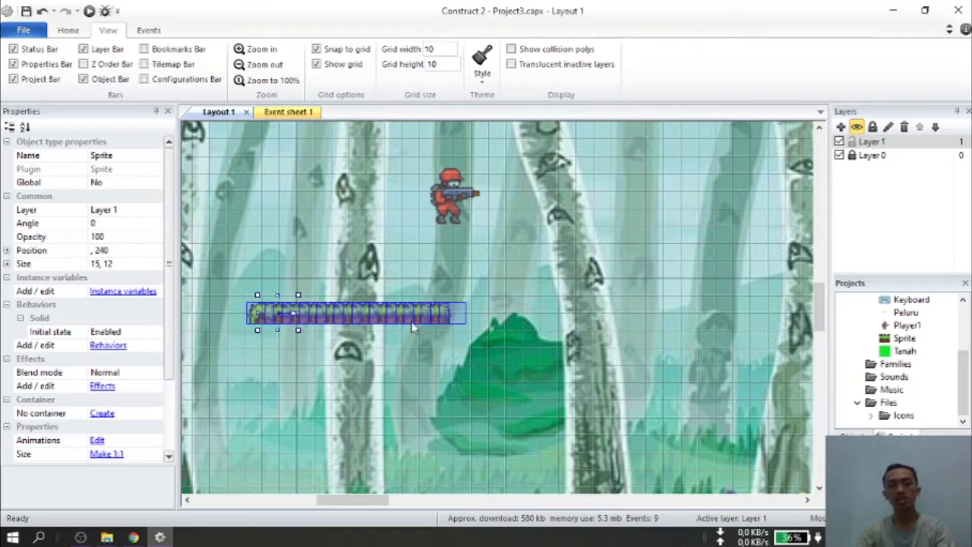
left_click_drag(382, 313, 278, 189, "ctrl")
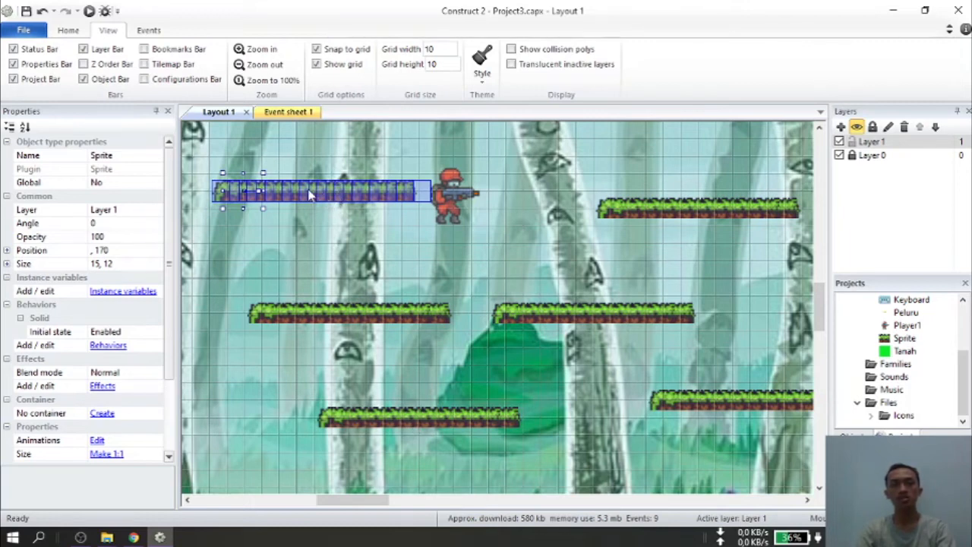
left_click_drag(310, 195, 586, 145, "ctrl")
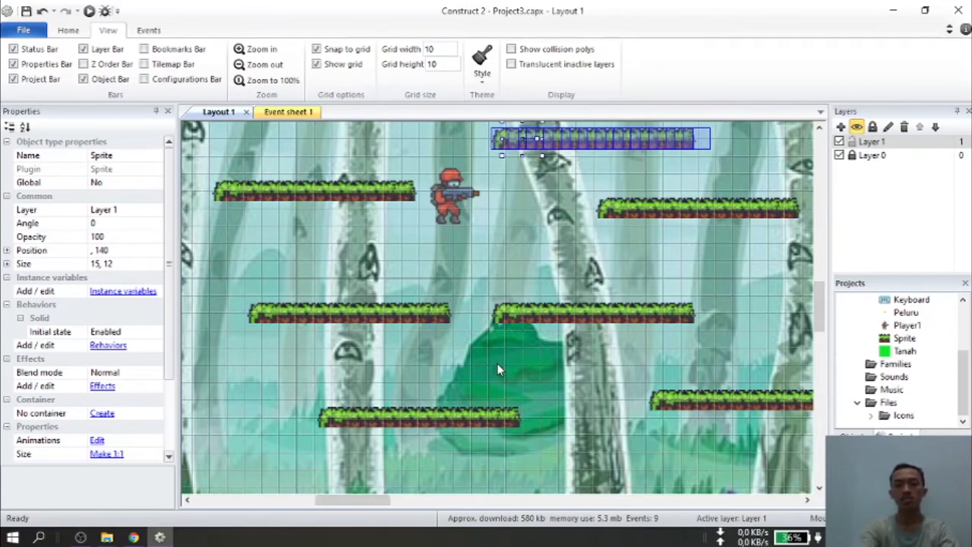
Step: Move the topmost platform to the upper right at y 110 and the central platform directly below it at y 240
key("ctrl+alt+minus")
key("ctrl+alt+minus")
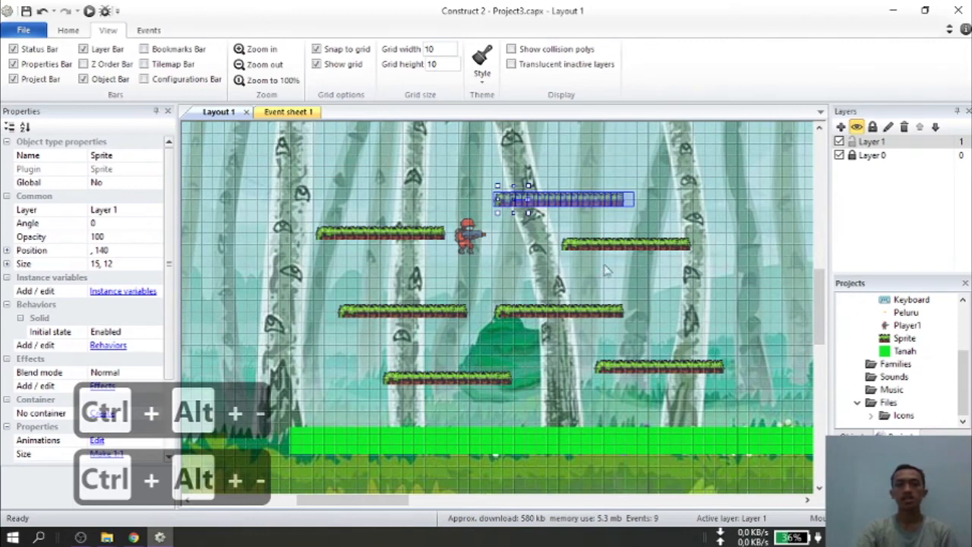
left_click_drag(577, 204, 753, 173)
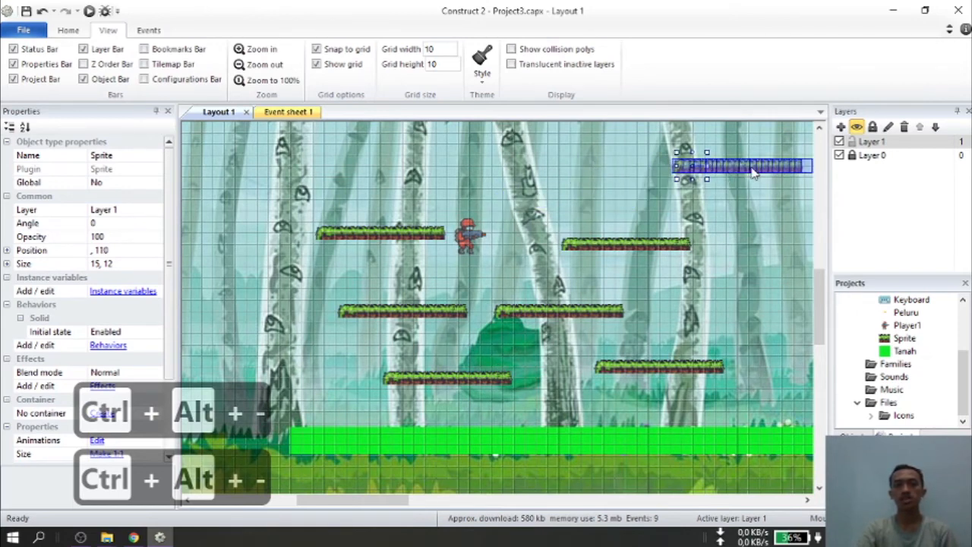
left_click(490, 286)
left_click_drag(483, 274, 768, 310)
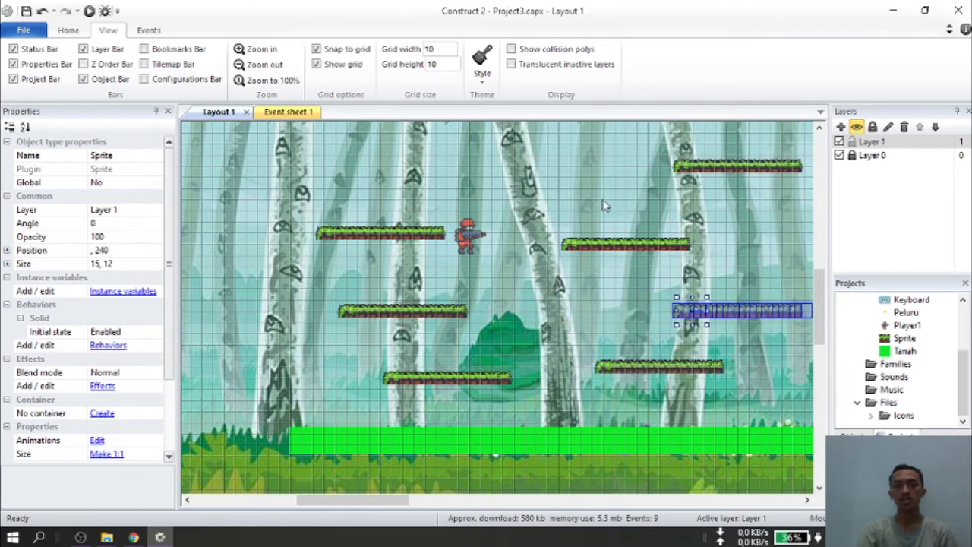
Step: Move the platform right of the player up and left to the top centre, and the middle-left platform farther left
left_click(527, 200)
left_click_drag(527, 201, 748, 267)
left_click_drag(621, 244, 554, 165)
left_click_drag(293, 286, 565, 334)
left_click_drag(430, 322, 311, 320)
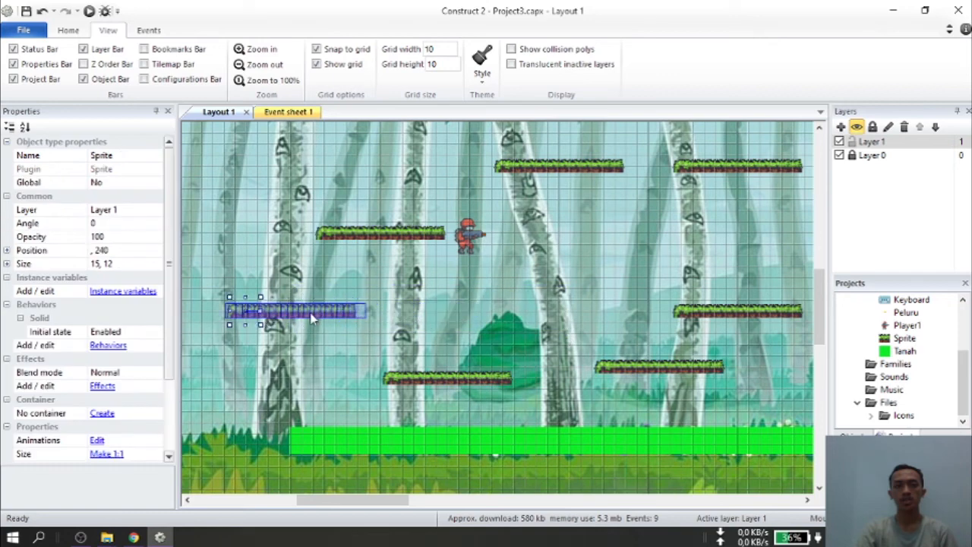
Step: Delete the green Tanah ground from the layout and remove its object type from the project
left_click(433, 442)
key("Delete")
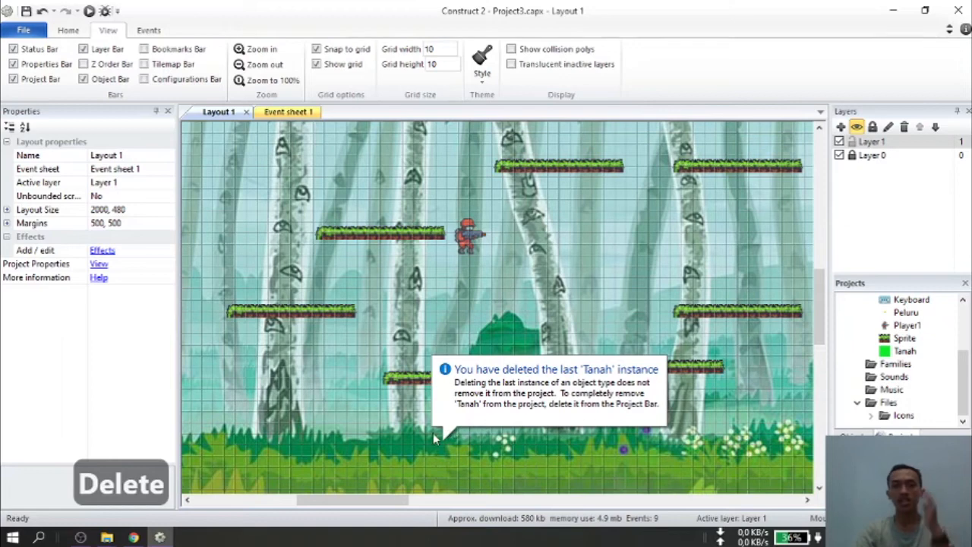
left_click(908, 354)
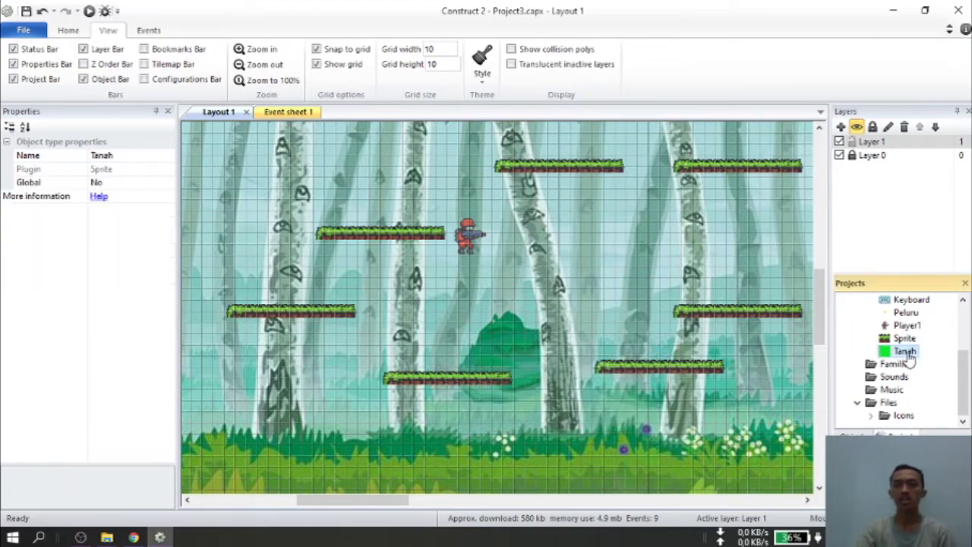
key("Delete")
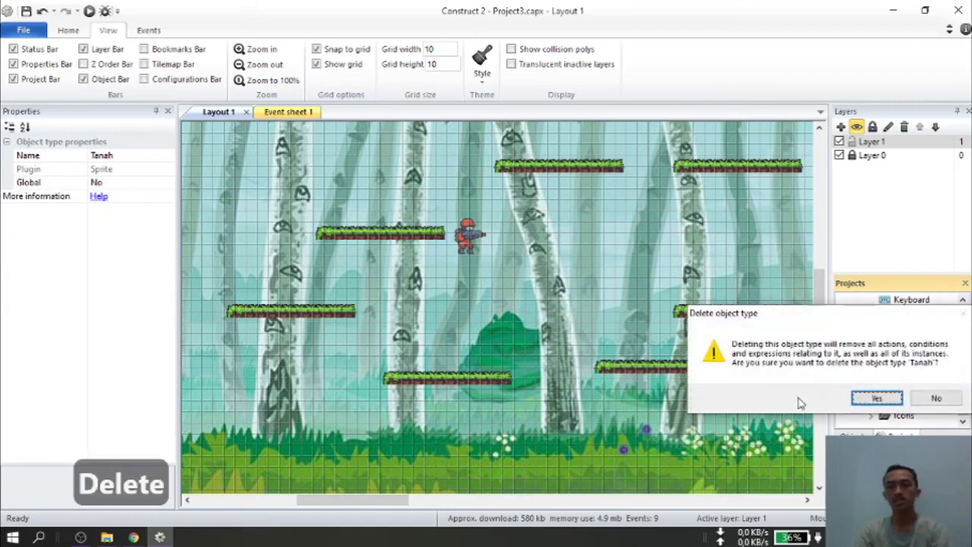
left_click(928, 398)
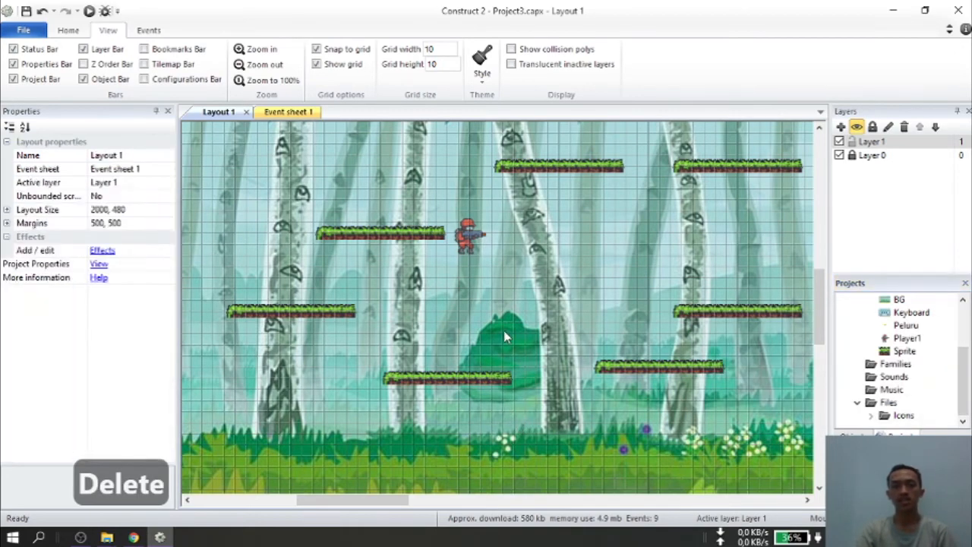
Step: Preview the layout in the browser and test the player's walking and jumping from the starting platform
key("ctrl+alt+minus")
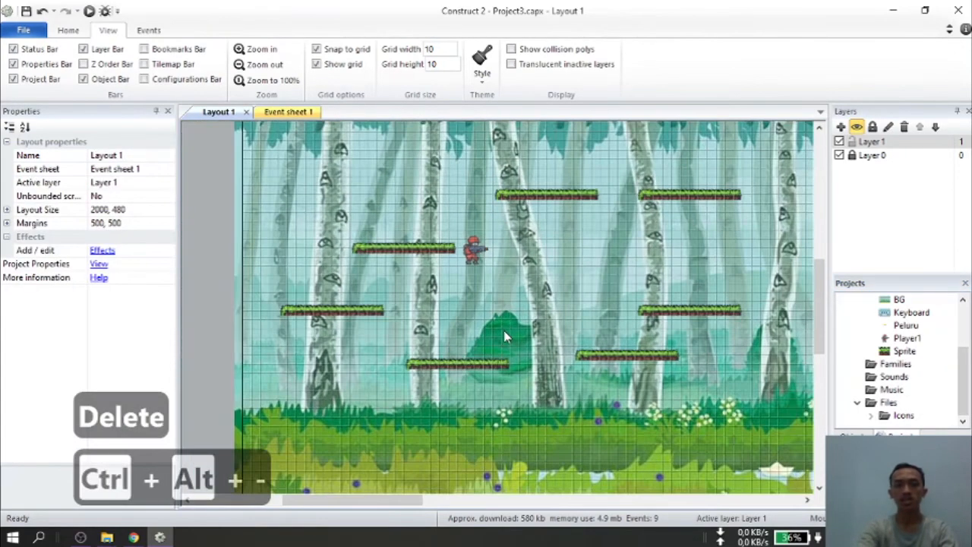
key("ctrl+alt+minus")
key("ctrl+alt+minus")
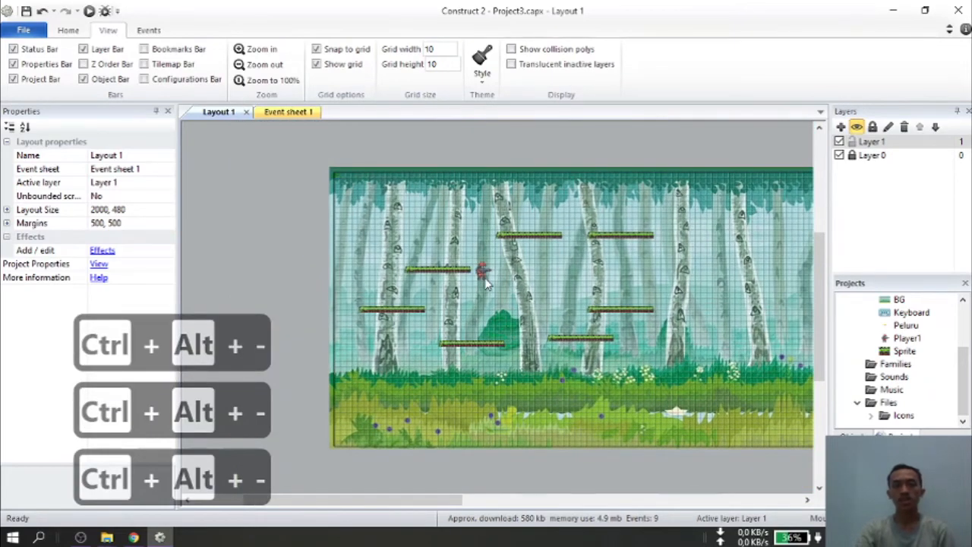
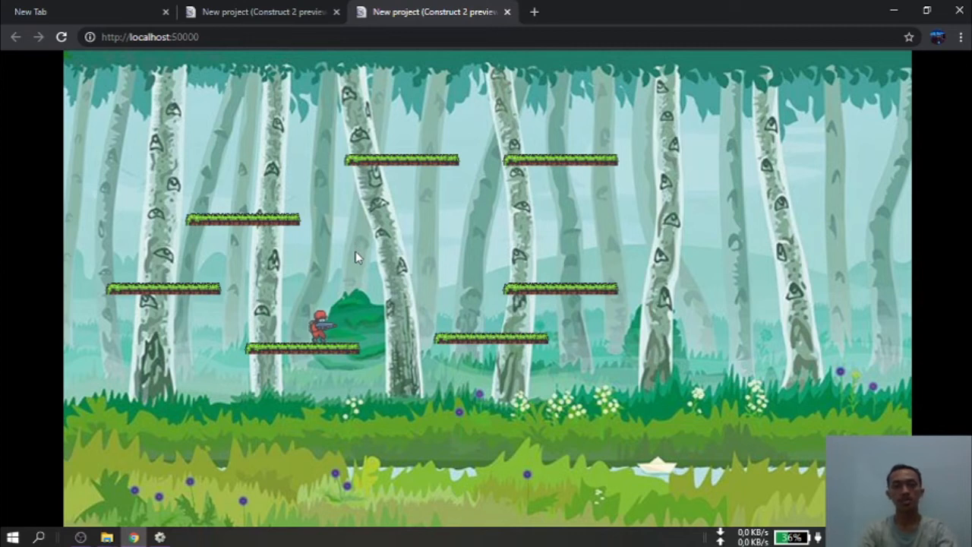
key("d")
key("a")
key("w")
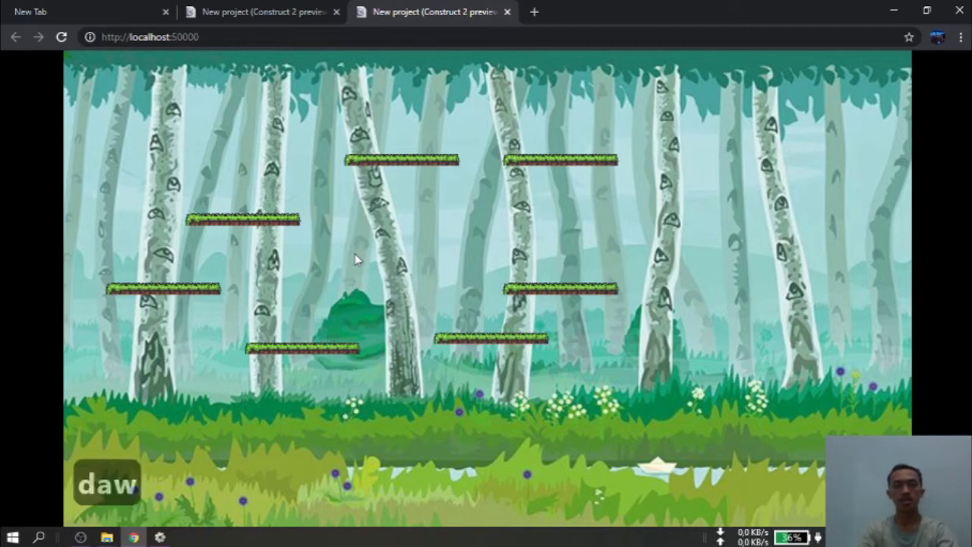
Step: Reload the preview and guide the player by jumps from the starting platform to the middle platform on the right
left_click(62, 40)
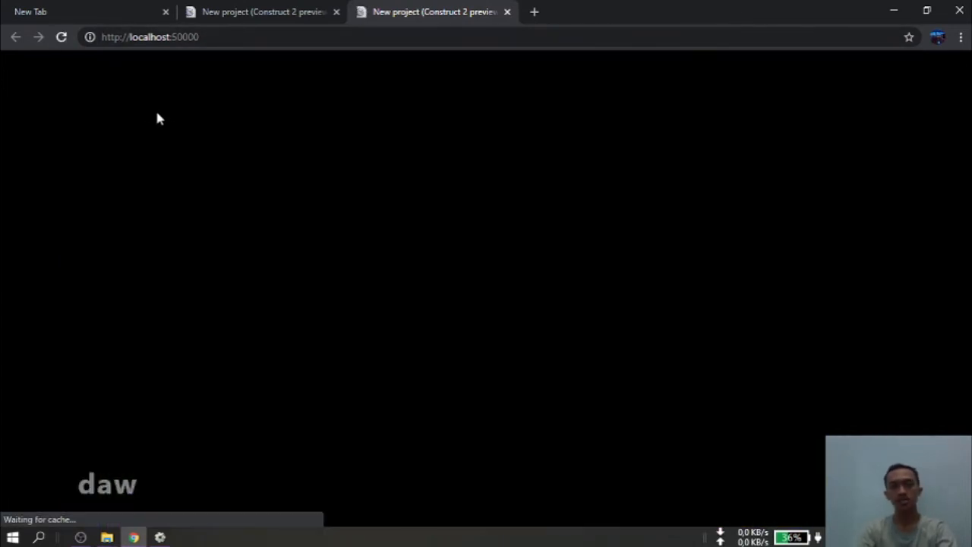
key("a")
key("d")
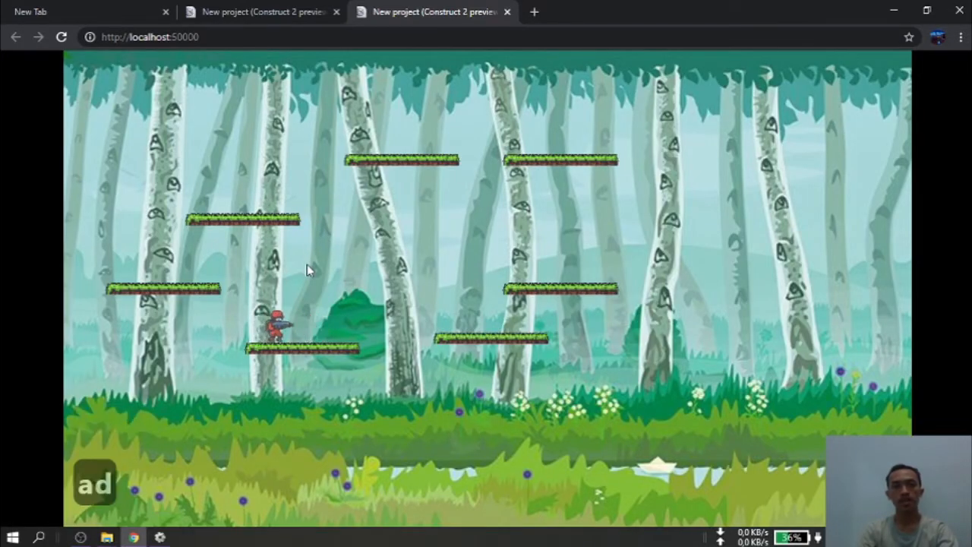
key("a")
key("d")
key("w")
key("a")
key("w")
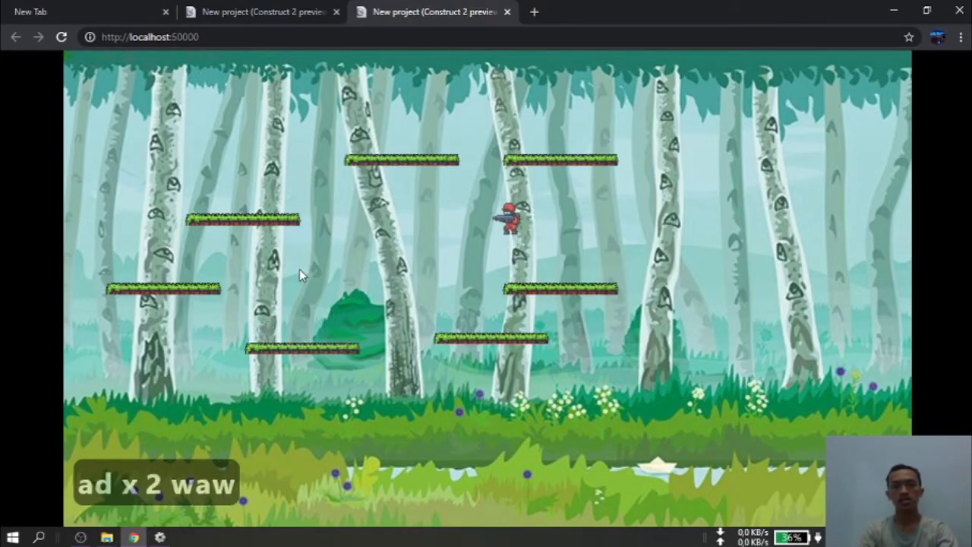
key("d")
key("a")
key("w")
key("d")
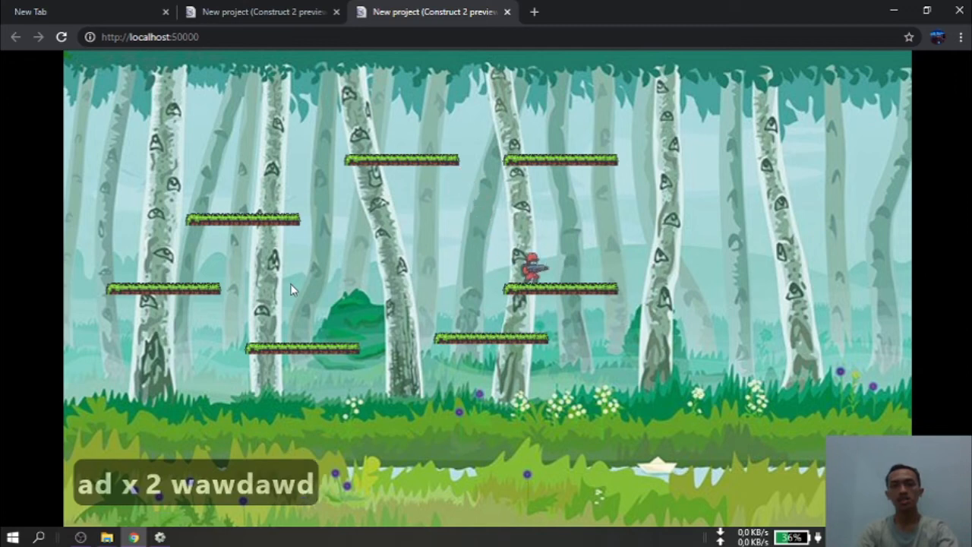
key("a")
key("d")
key("w")
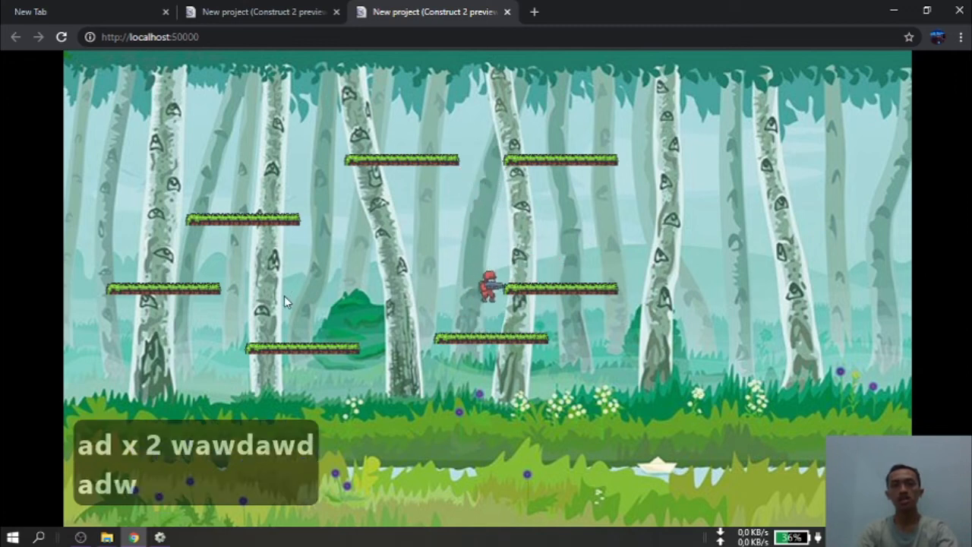
key("a")
key("d")
key("a")
key("w")
key("d")
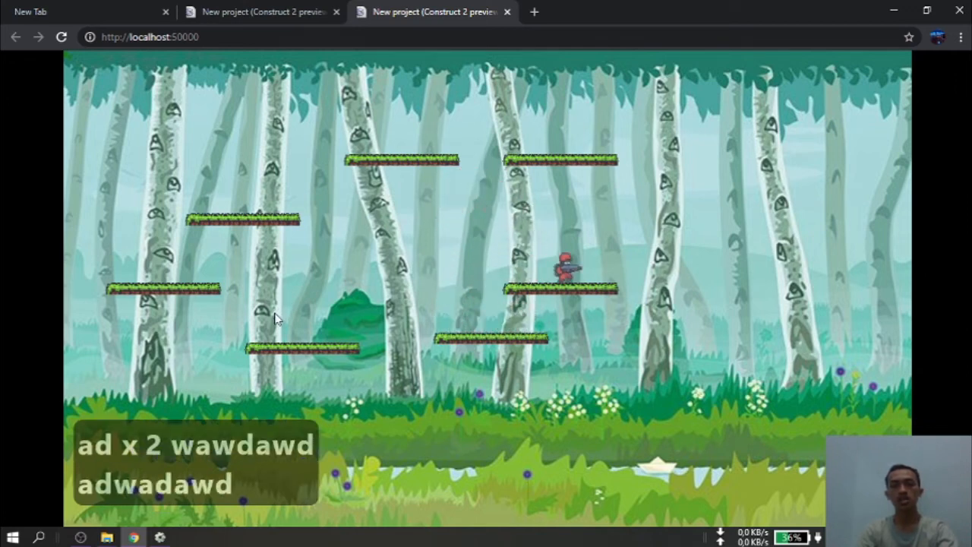
Step: Test walking back and forth and jumping on the platform directly below the upper-right one
key("a")
key("a")
key("a")
key("d")
key("a")
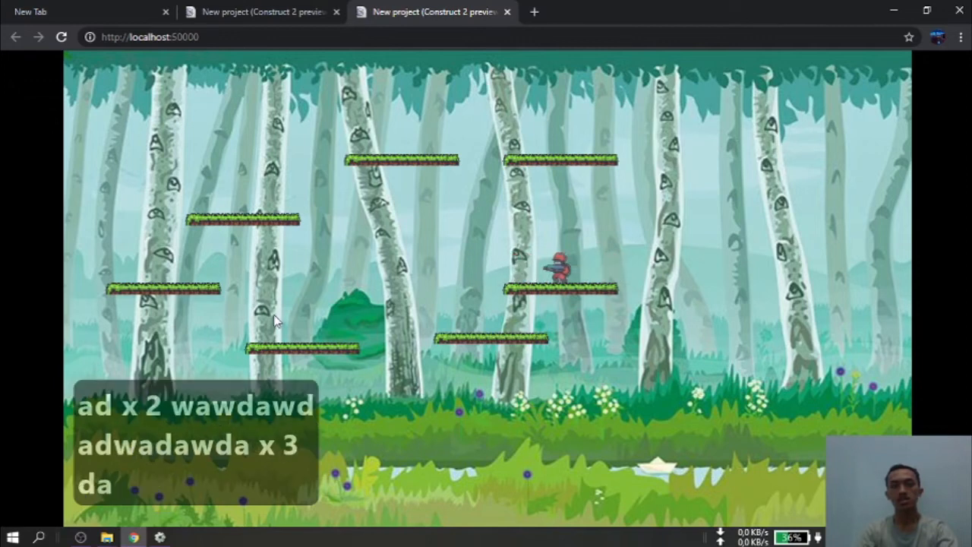
key("d")
key("d")
key("a")
key("d")
key("w")
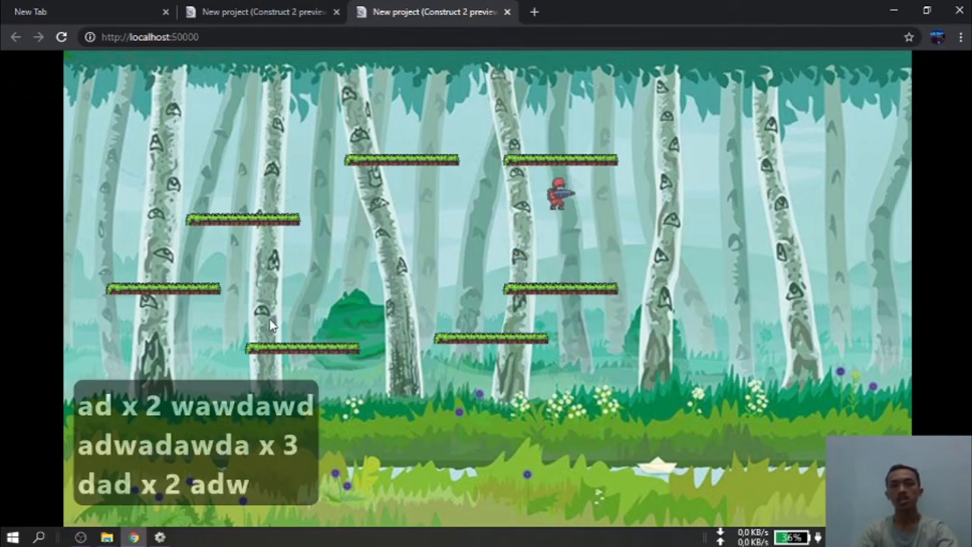
key("a")
key("d")
key("w")
key("a")
key("d")
key("w")
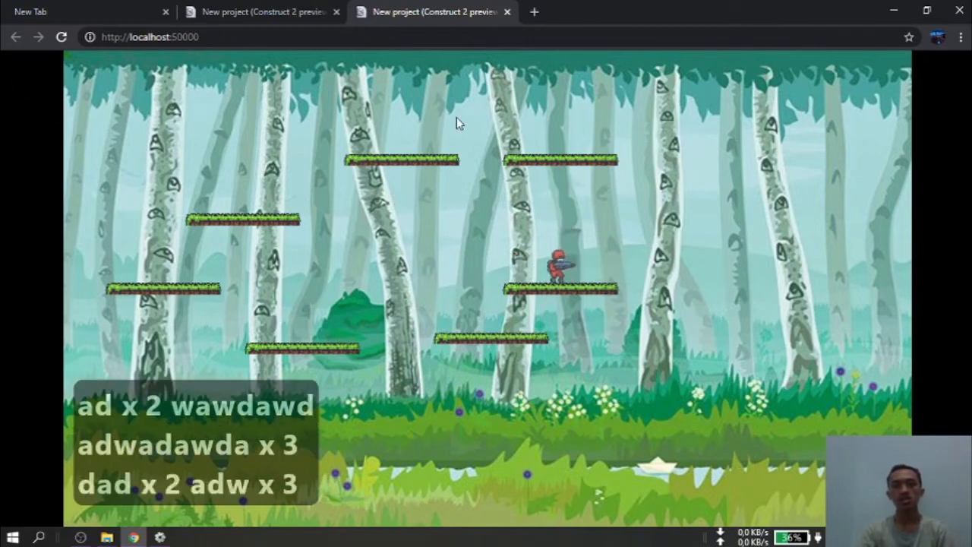
Step: Switch back to Construct 2 and hide the layout grid
left_click(160, 537)
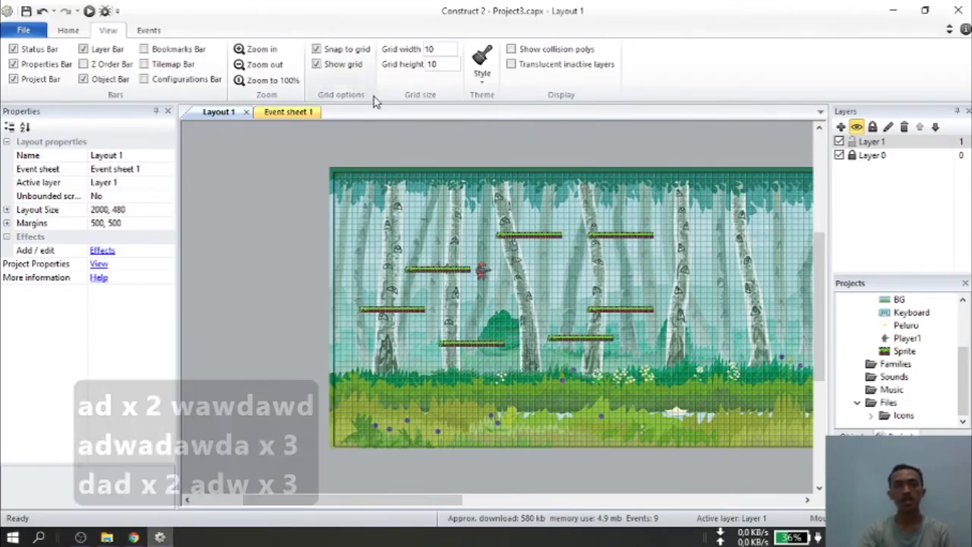
left_click(328, 66)
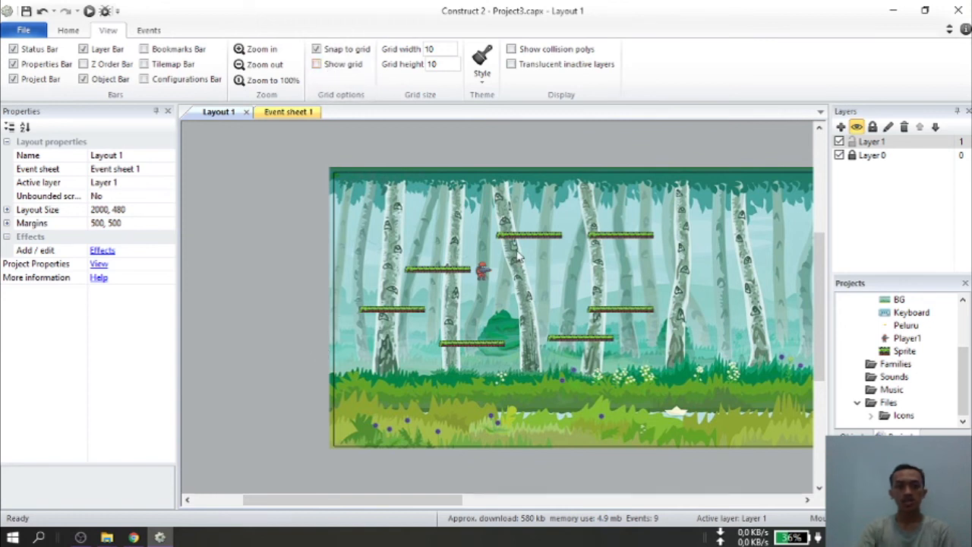
Step: Set the Platform behavior of Player1 to a jump strength of 500 and a max speed of 250
left_click(483, 274)
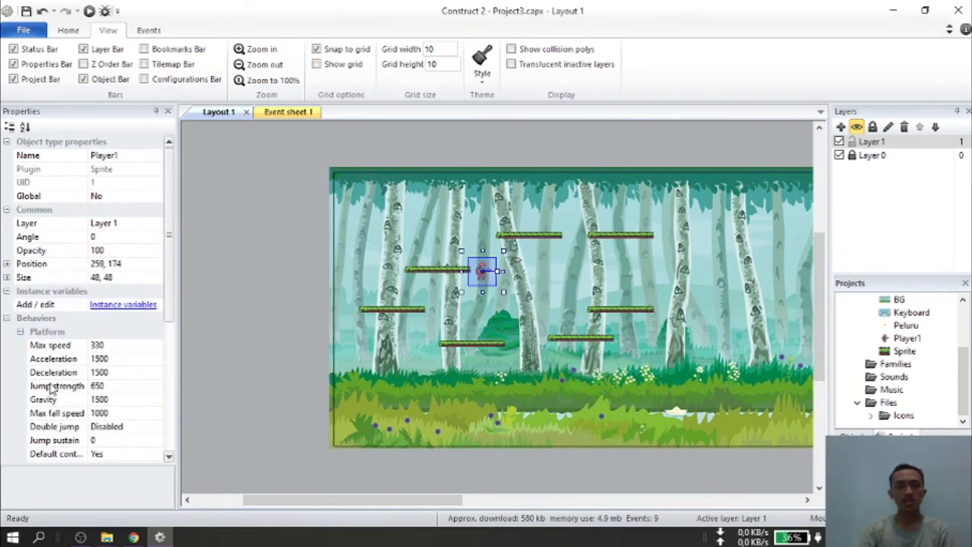
scroll(101, 420, "down", 2)
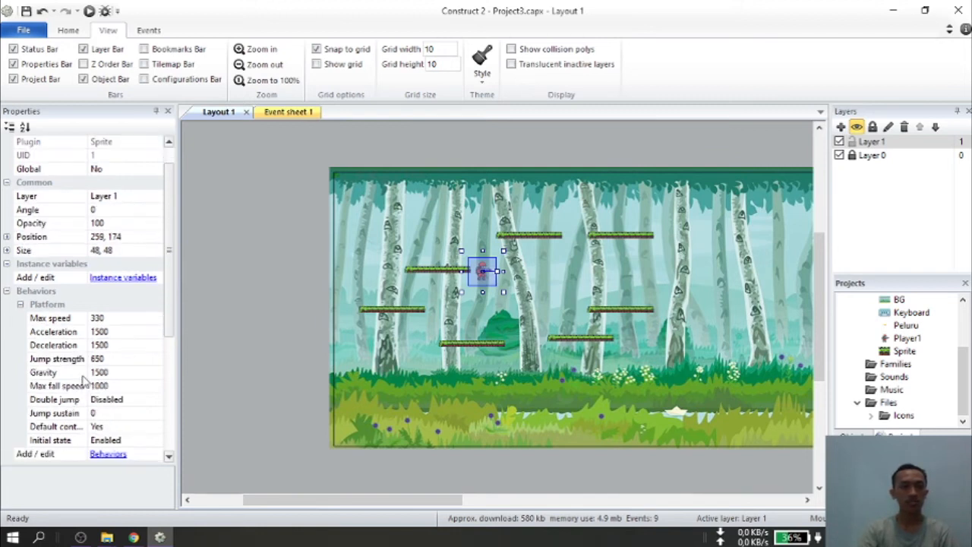
left_click(108, 359)
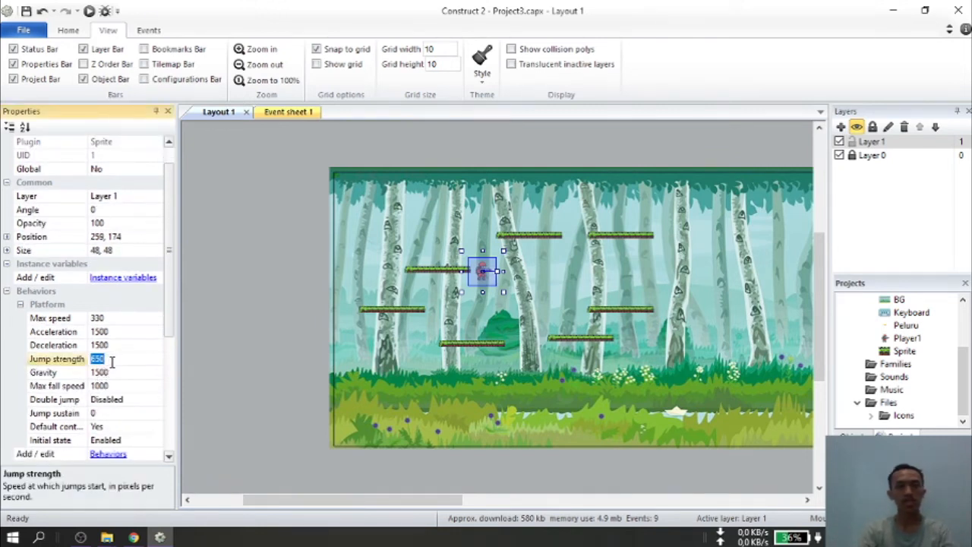
type("500")
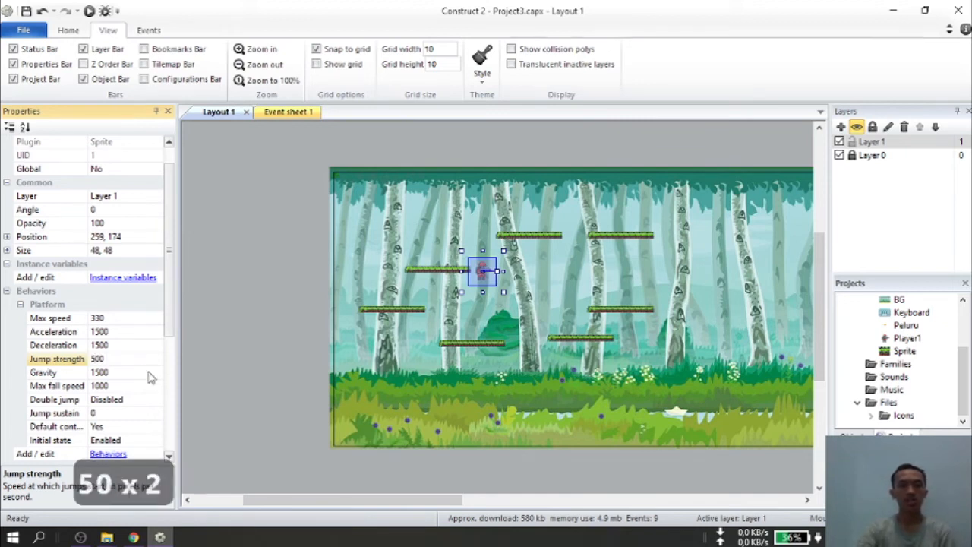
left_click(125, 320)
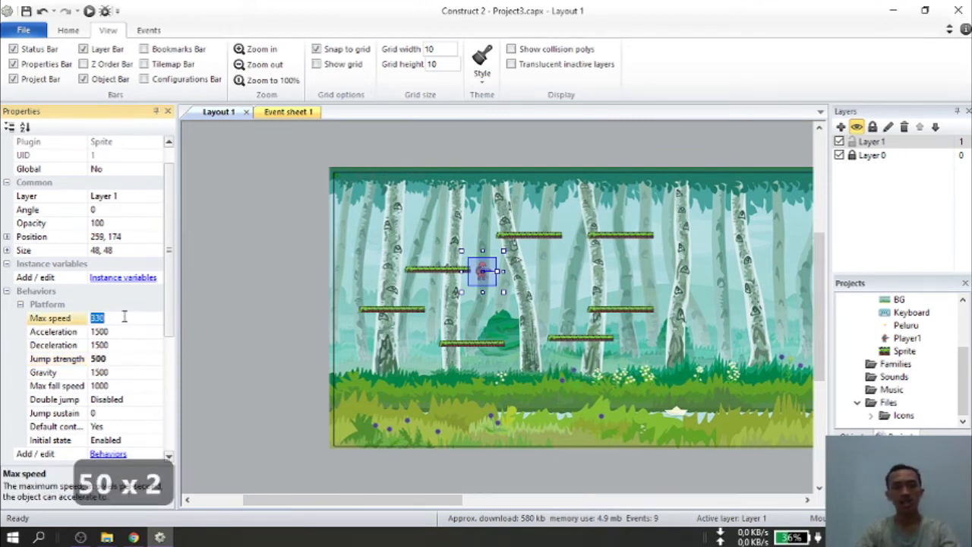
type("250")
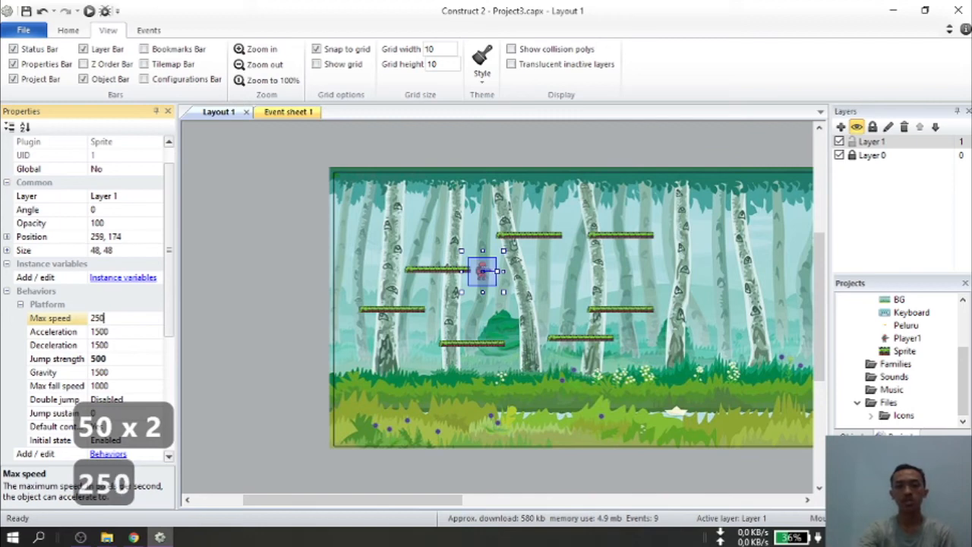
key("Return")
left_click(228, 340)
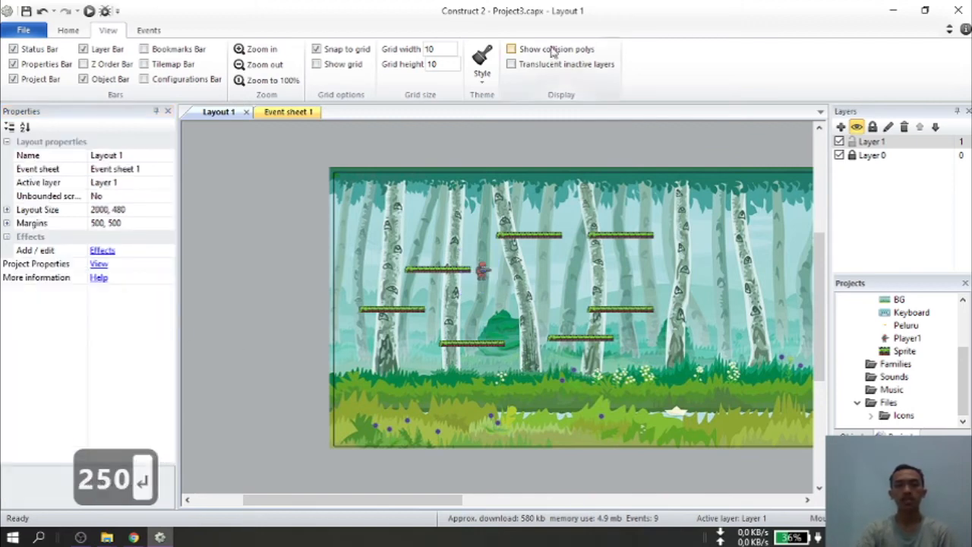
Step: Preview the layout again and jump the player across to the lower-right platform with the new speed and jump strength
left_click(89, 11)
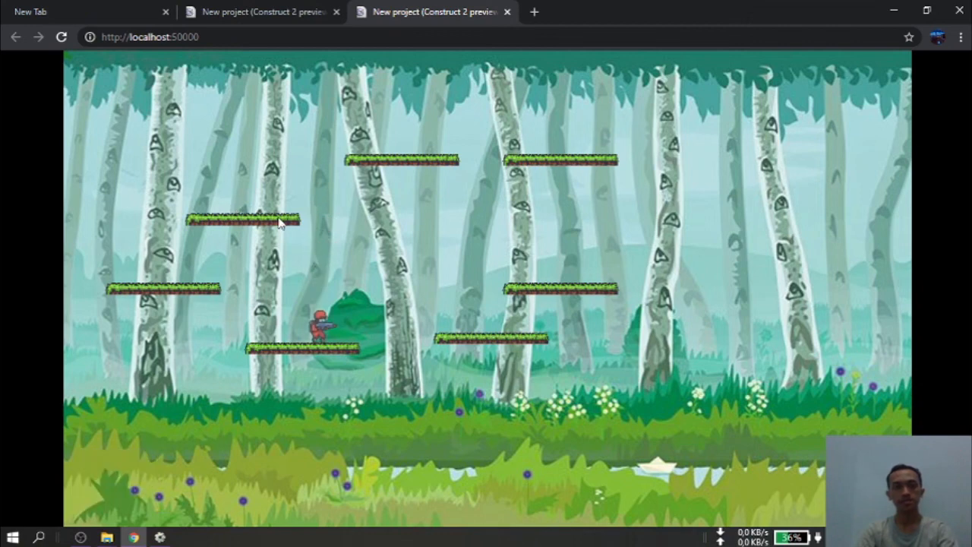
key("a")
key("d")
key("d")
key("w")
key("a")
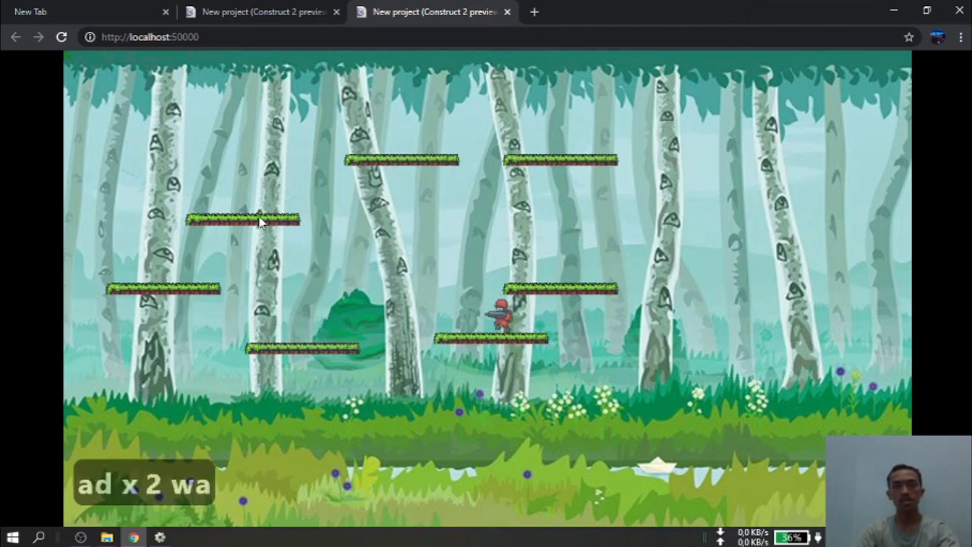
key("d")
key("a")
key("w")
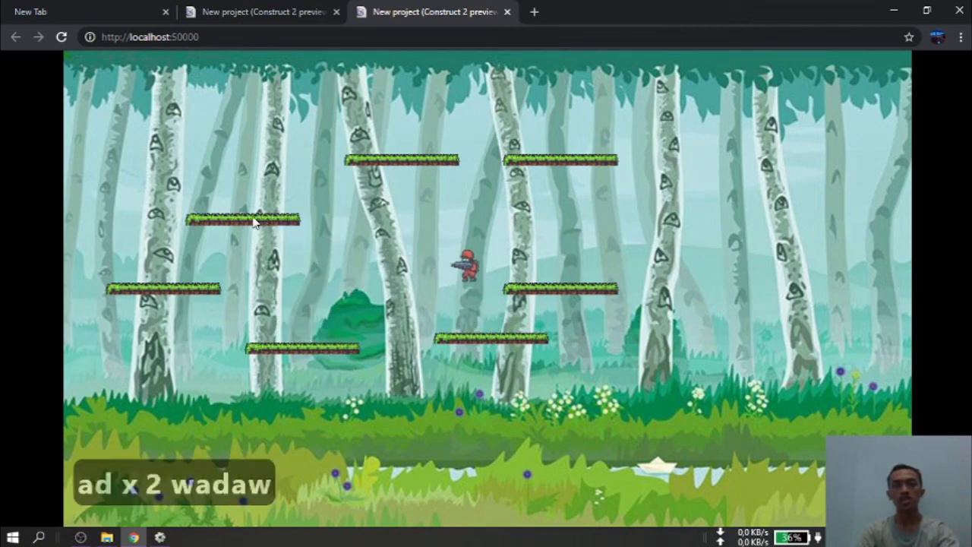
Step: Make the player jump repeatedly in place on the lower-right platform to check the jump height
key("w")
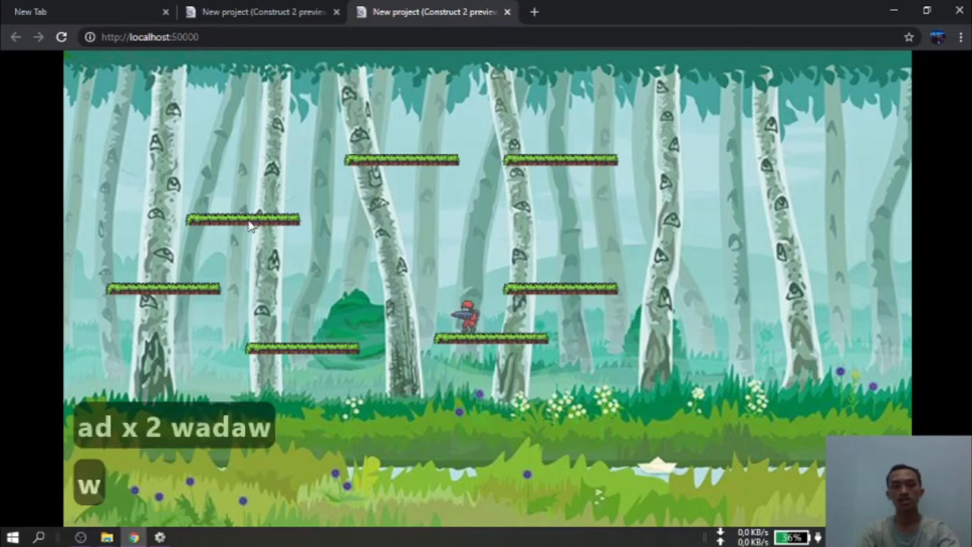
key("w")
key("w")
key("w")
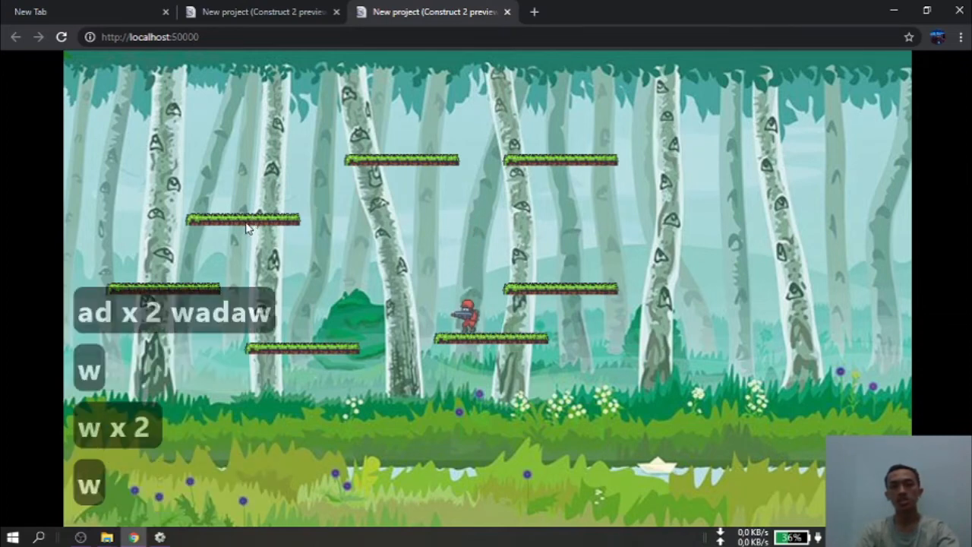
key("w")
key("w")
key("w")
key("w")
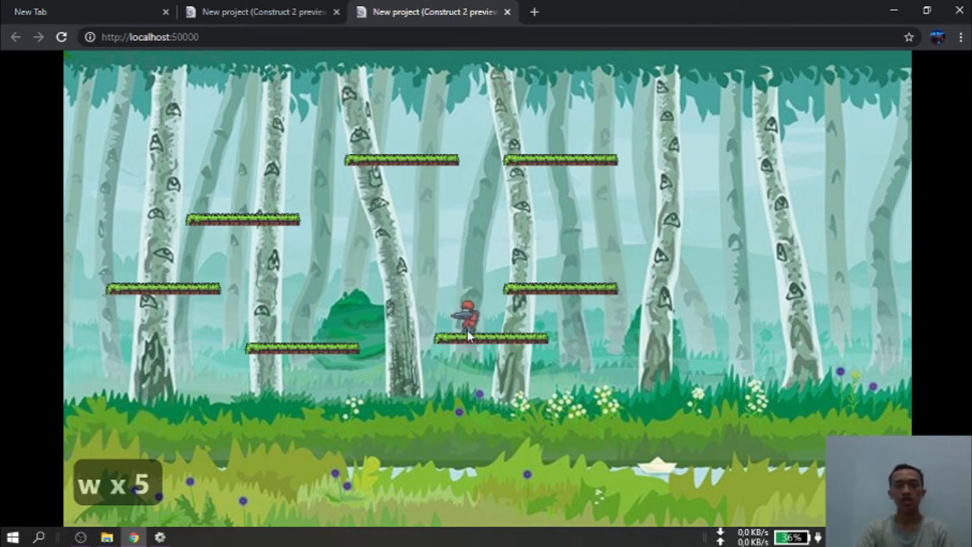
Step: Return to Construct 2 and enable double jump in the Platform behavior of Player1
left_click(159, 537)
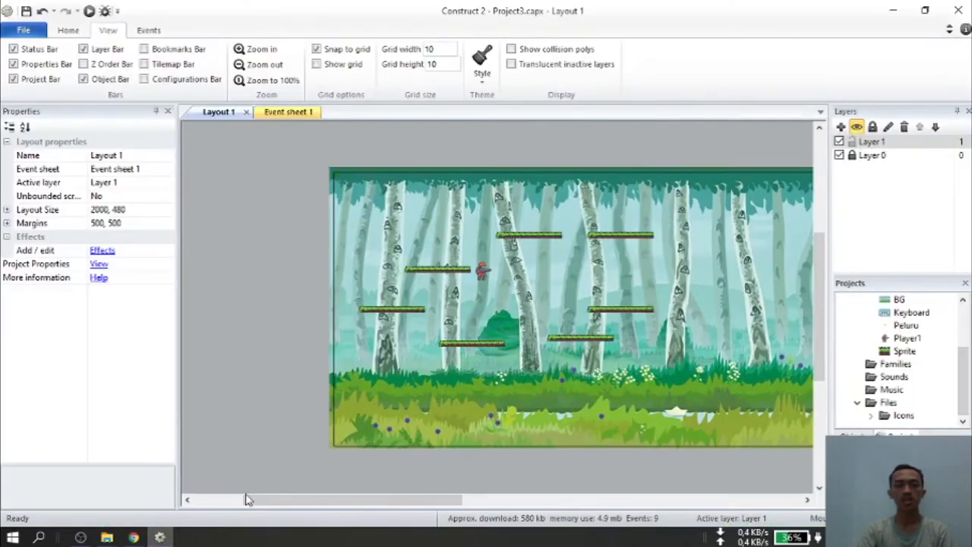
left_click(484, 274)
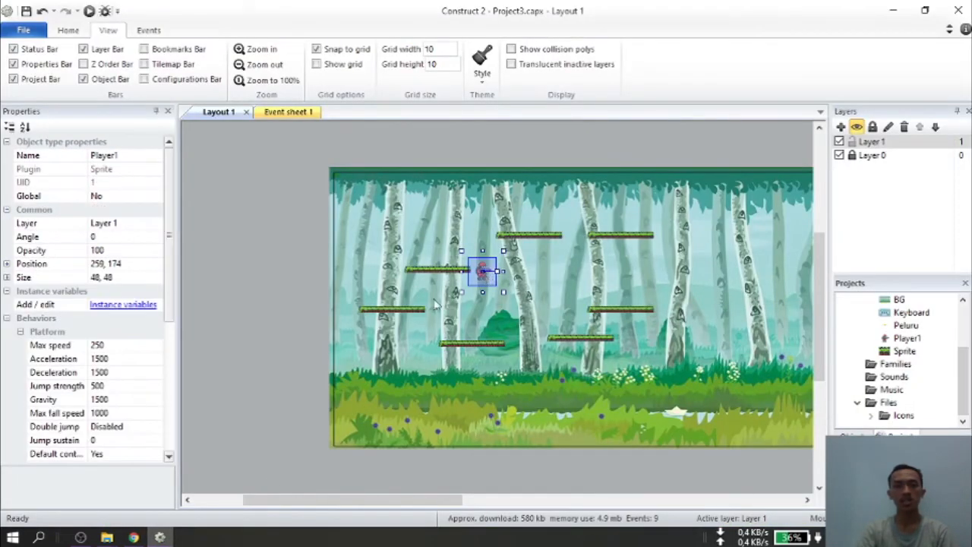
scroll(121, 384, "down", 1)
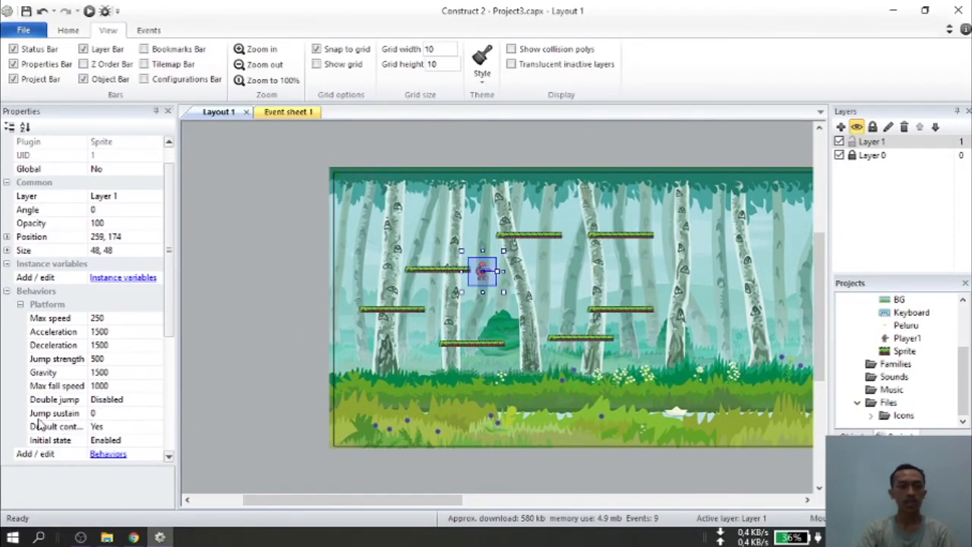
left_click(137, 400)
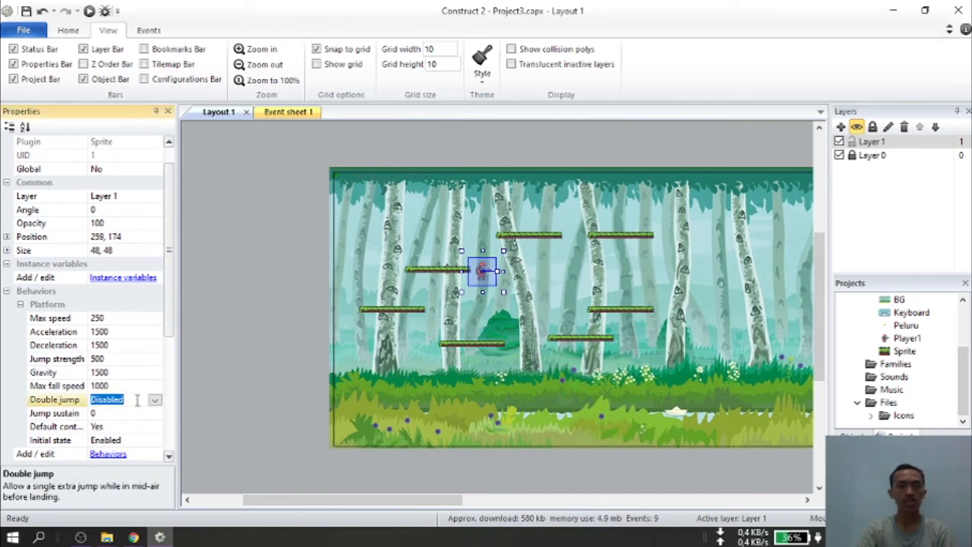
left_click(154, 402)
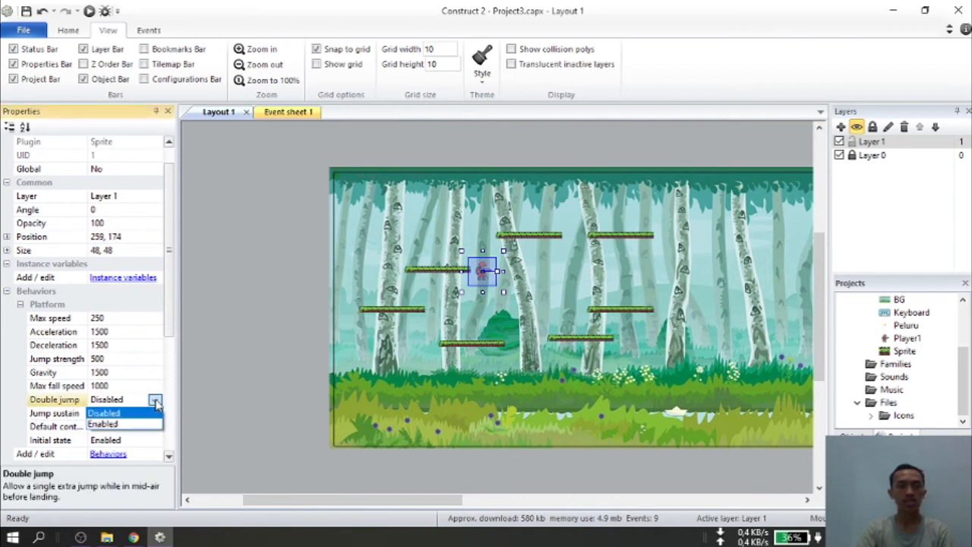
left_click(142, 423)
left_click(222, 400)
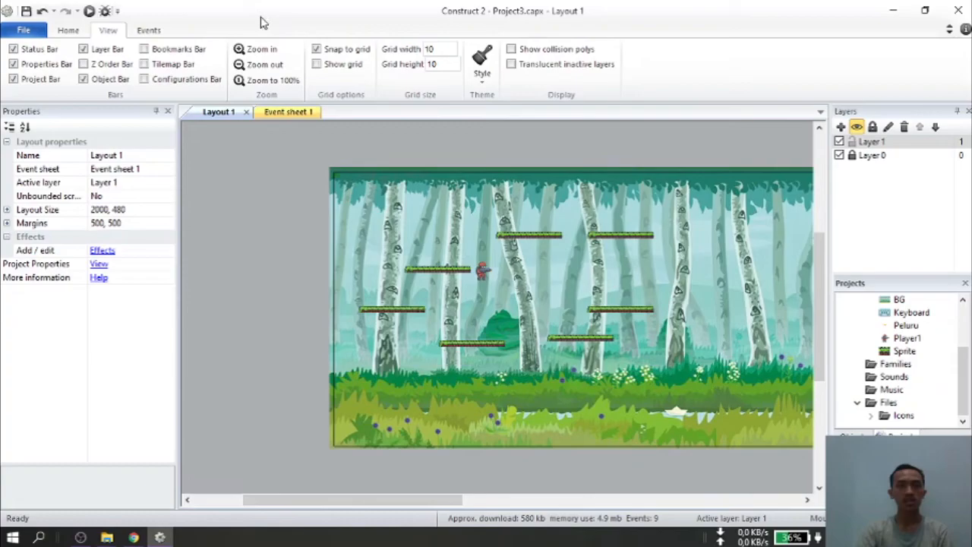
Step: Preview the layout and double jump the player back and forth between the lower-left and right-hand platforms
left_click(89, 11)
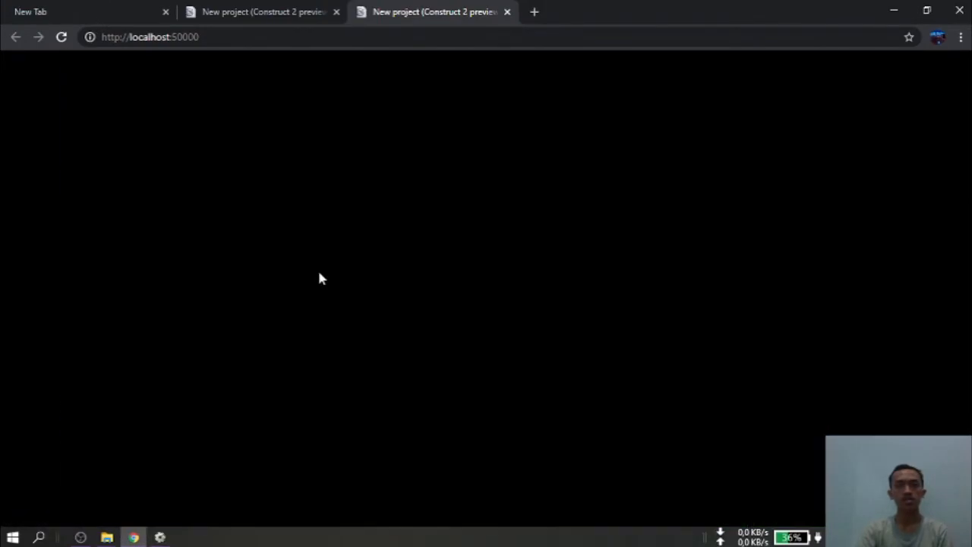
key("d")
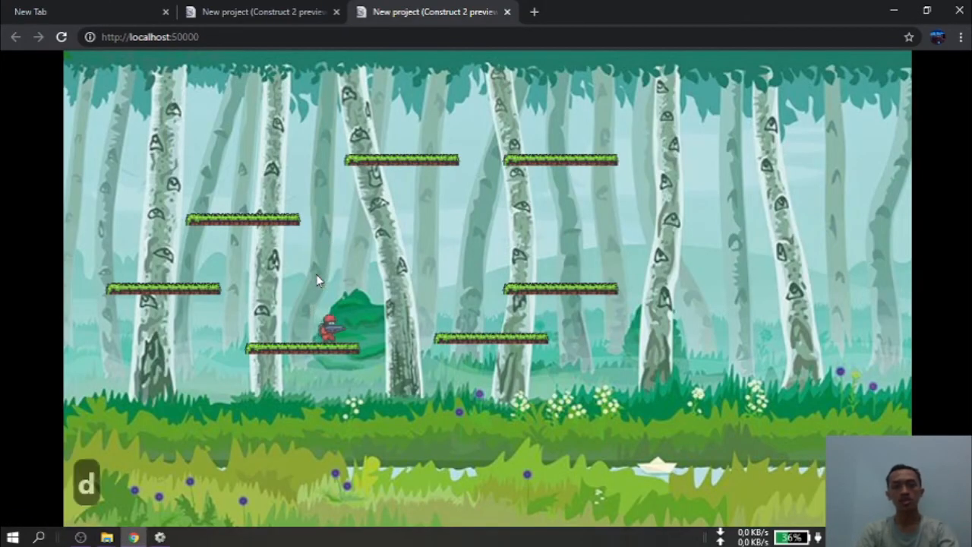
key("a")
key("d")
key("w")
key("w")
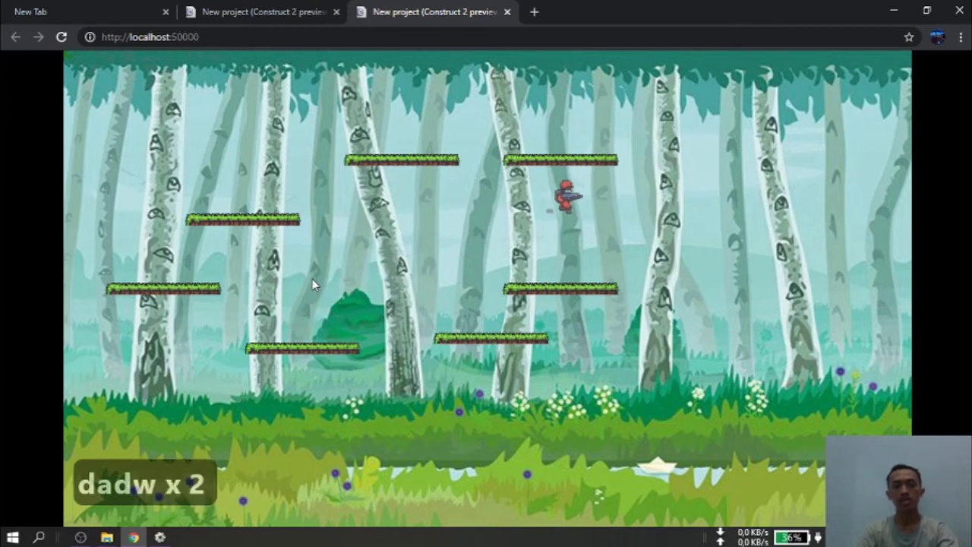
key("a")
key("w")
key("w")
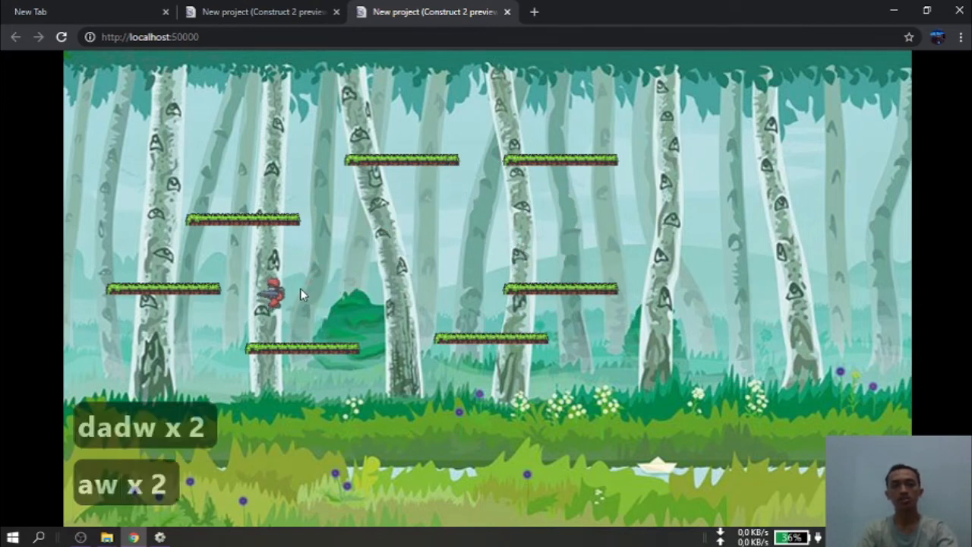
key("d")
key("d")
key("w")
key("w")
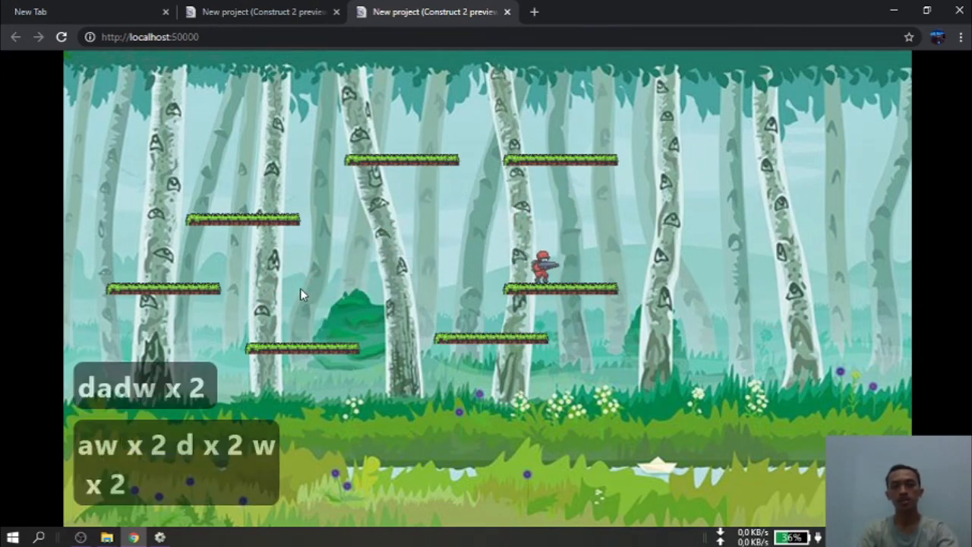
Step: Double jump the player off the right edge of the middle-right platform and around toward the upper-right platform
key("d")
key("d")
key("w")
key("w")
key("a")
key("a")
key("a")
key("a")
key("a")
key("a")
key("a")
key("a")
key("a")
key("a")
key("a")
key("a")
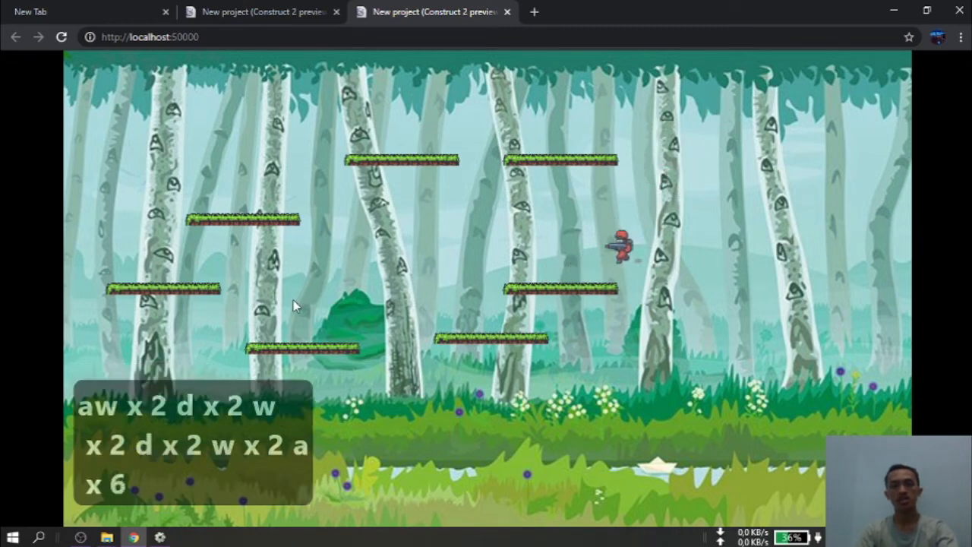
key("d")
key("d")
key("w")
key("a")
key("w")
key("w")
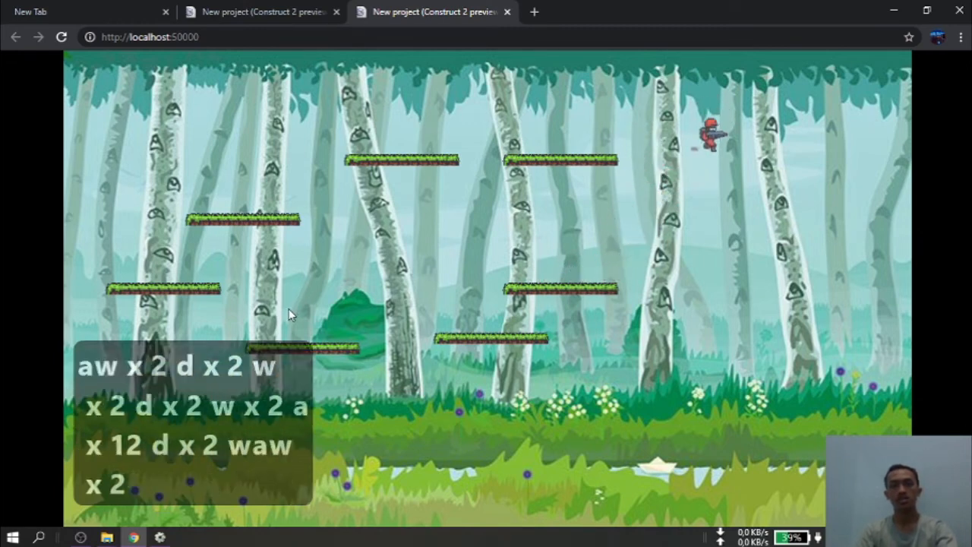
key("w")
key("w")
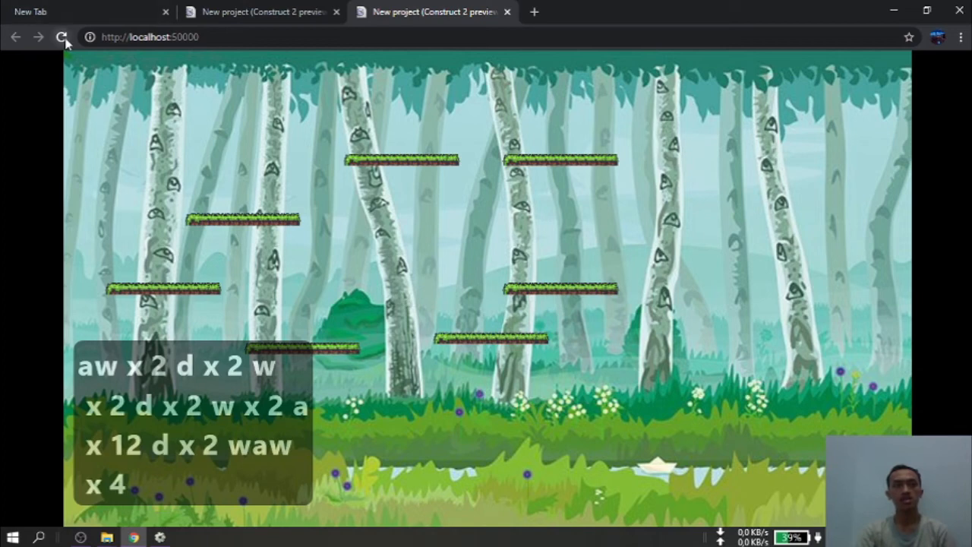
Step: Reload the preview and jump the player across the lower platforms, then double jump toward the upper-right platform
left_click(62, 36)
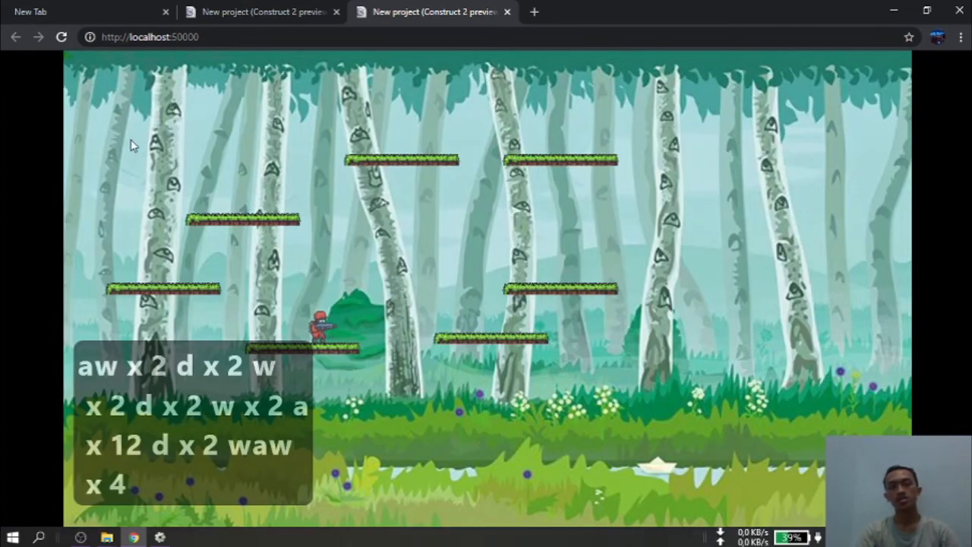
key("d")
key("w")
key("a")
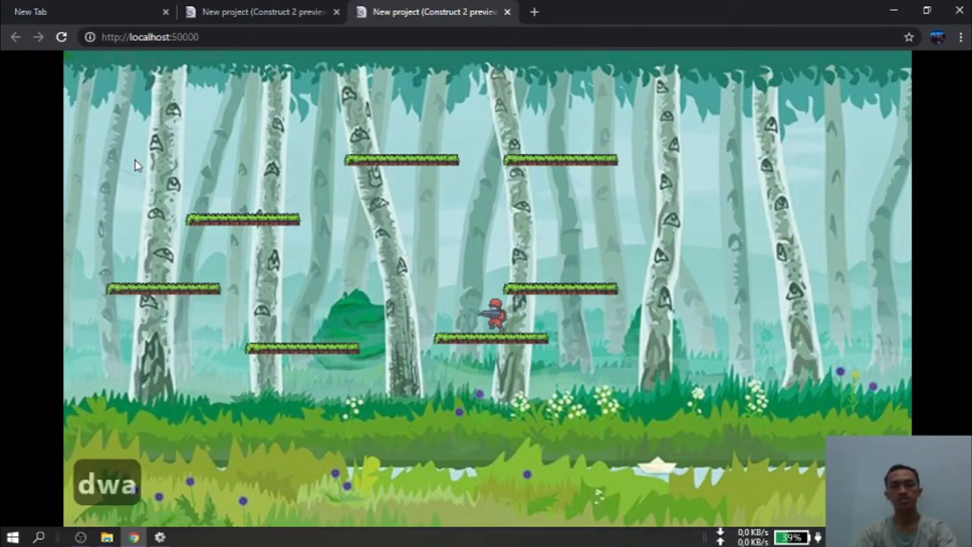
key("d")
key("w")
key("d")
key("d")
key("w")
key("a")
key("w")
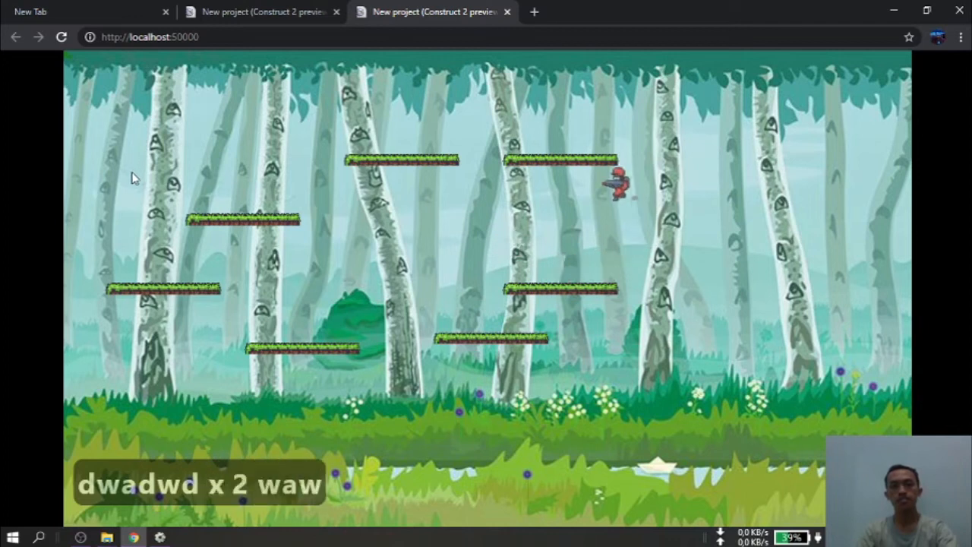
Step: Repeat double jumps from the middle-right platform to test whether the platform above it can be reached
key("d")
key("w")
key("a")
key("w")
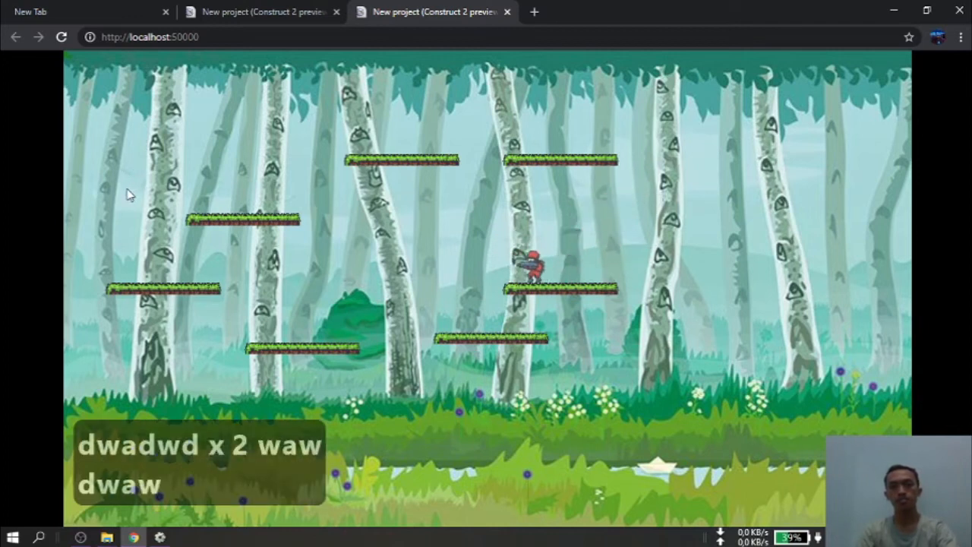
key("a")
key("d")
key("w")
key("w")
key("d")
key("d")
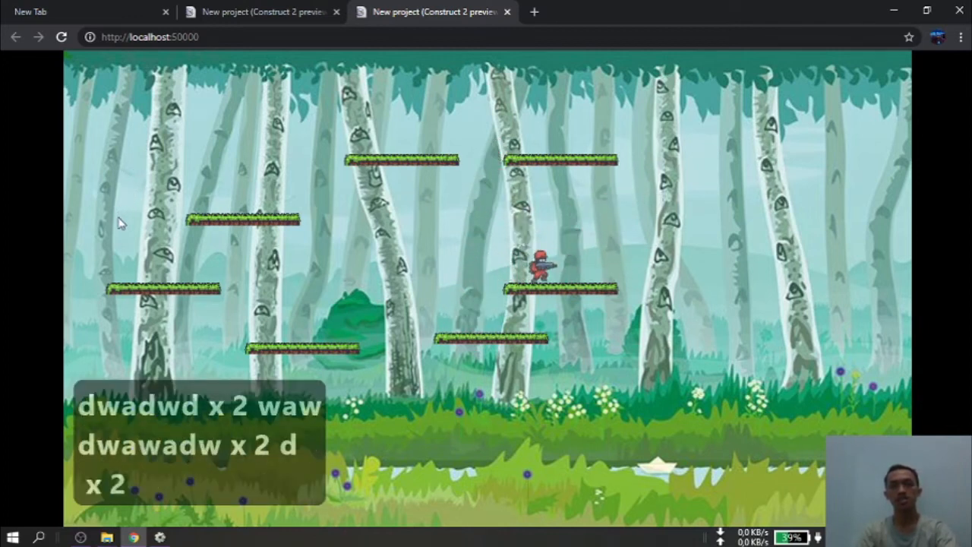
key("d")
key("w")
key("a")
key("w")
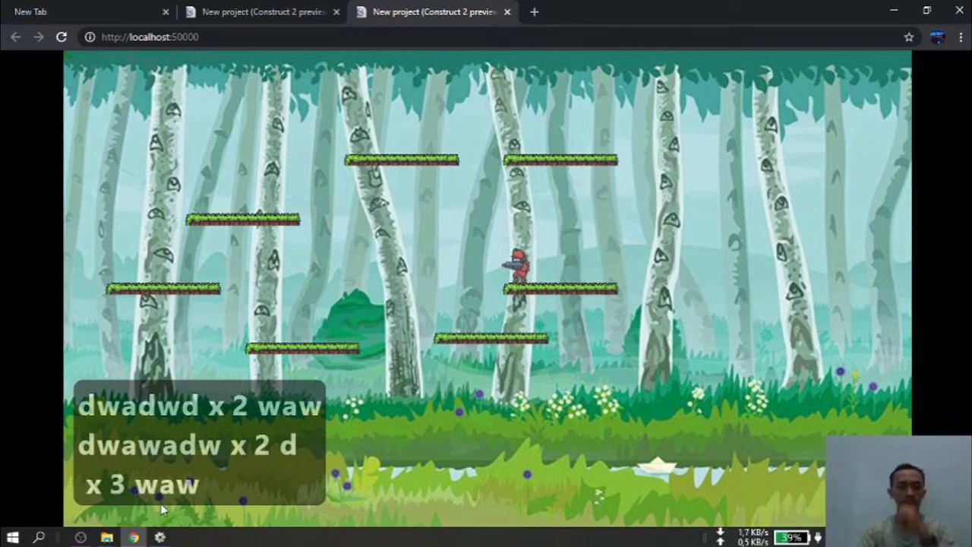
Step: Return to Construct 2 and spread out the three right-hand platforms, placing the uppermost at Y 170 and the lowest at Y 290
left_click(160, 537)
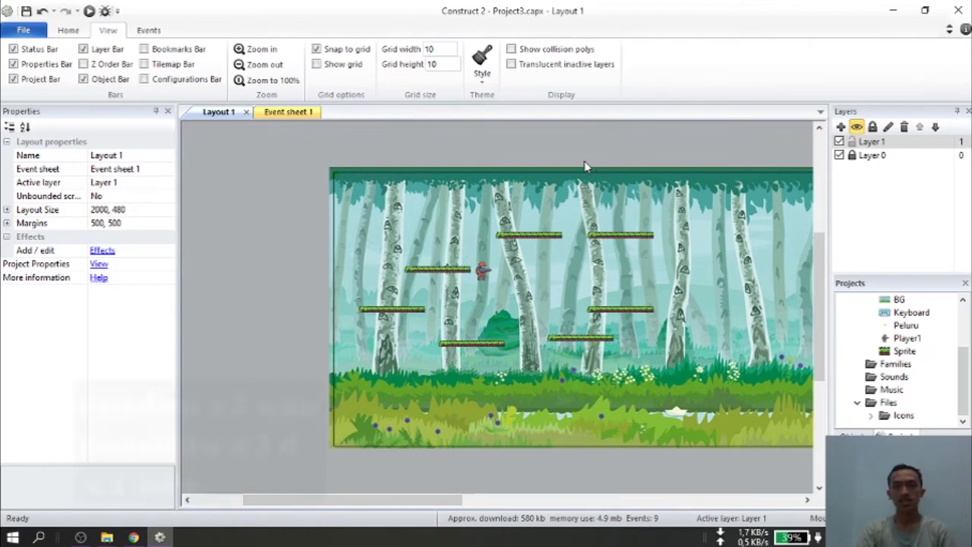
left_click_drag(560, 150, 736, 284)
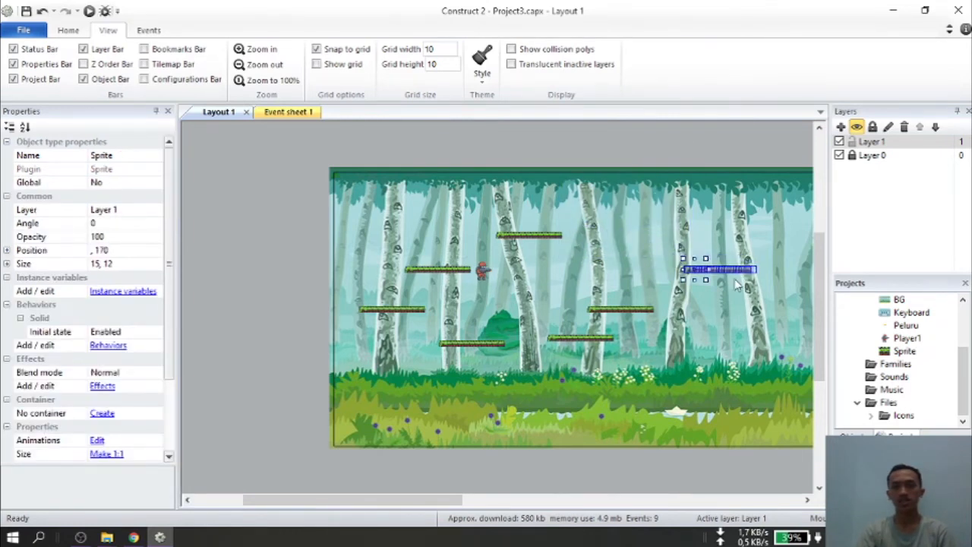
double_click(562, 296)
left_click(663, 427)
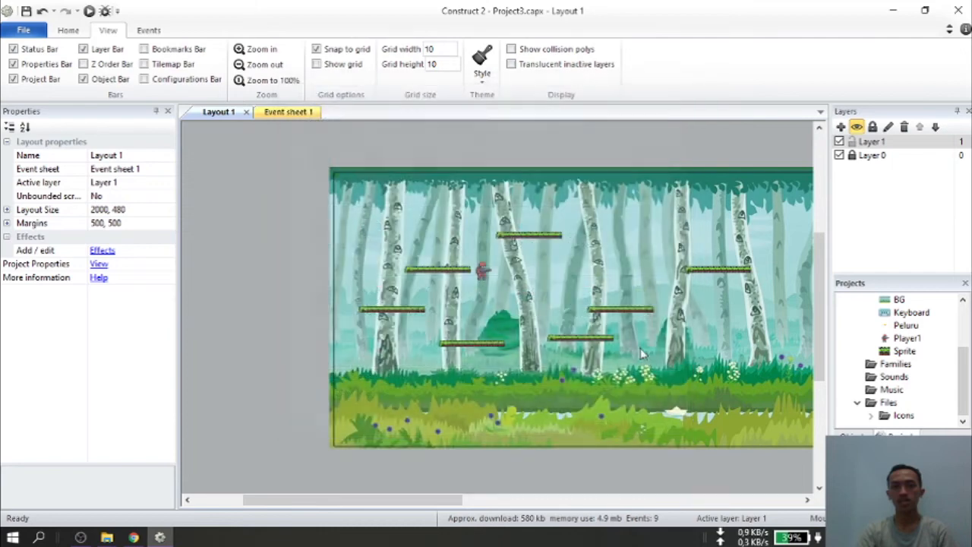
left_click_drag(572, 296, 608, 293)
left_click_drag(541, 319, 714, 341)
Step: Raise the upper-left platform to Y 140 and shift the lower-left platform right, beside the bush
left_click_drag(438, 498, 502, 499)
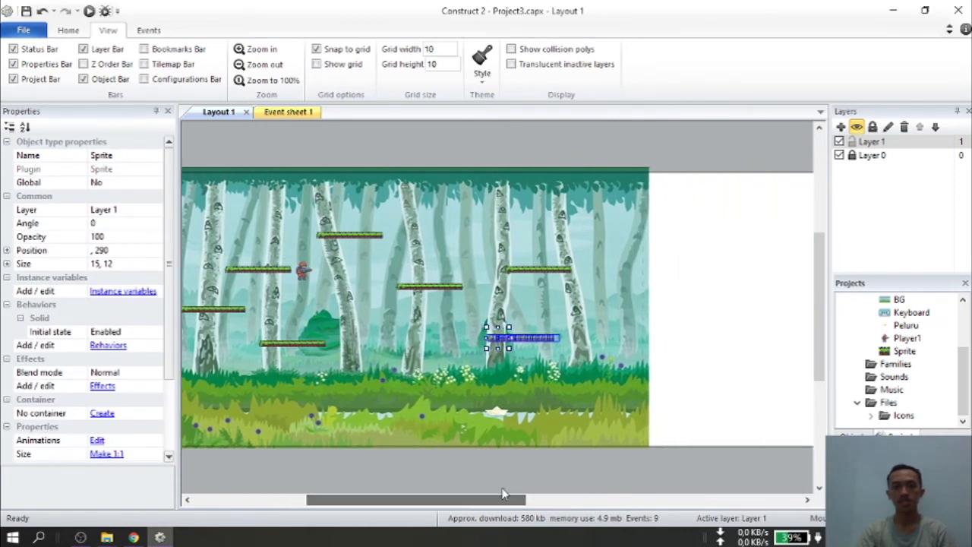
left_click_drag(210, 250, 250, 255)
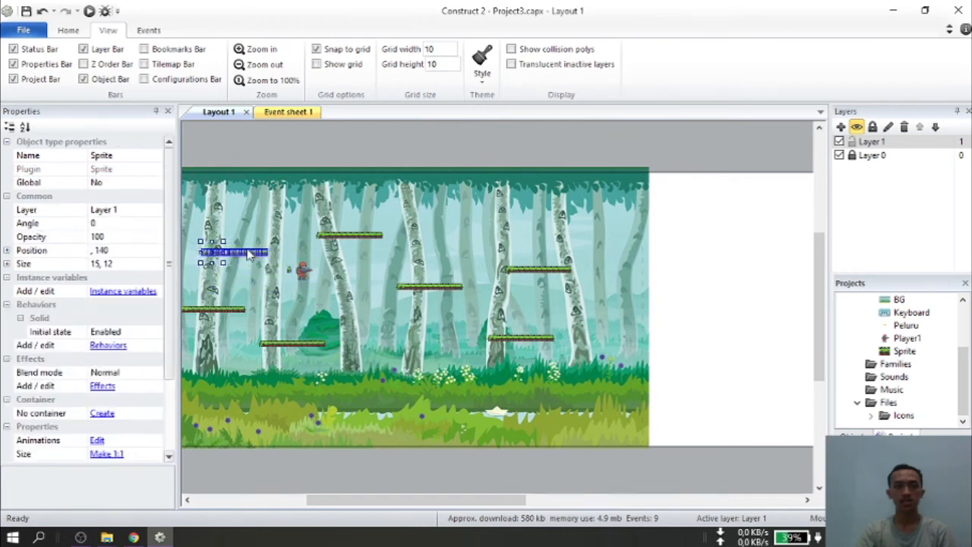
left_click_drag(242, 325, 352, 367)
left_click_drag(308, 339, 409, 341)
left_click_drag(233, 332, 383, 341)
left_click(435, 155)
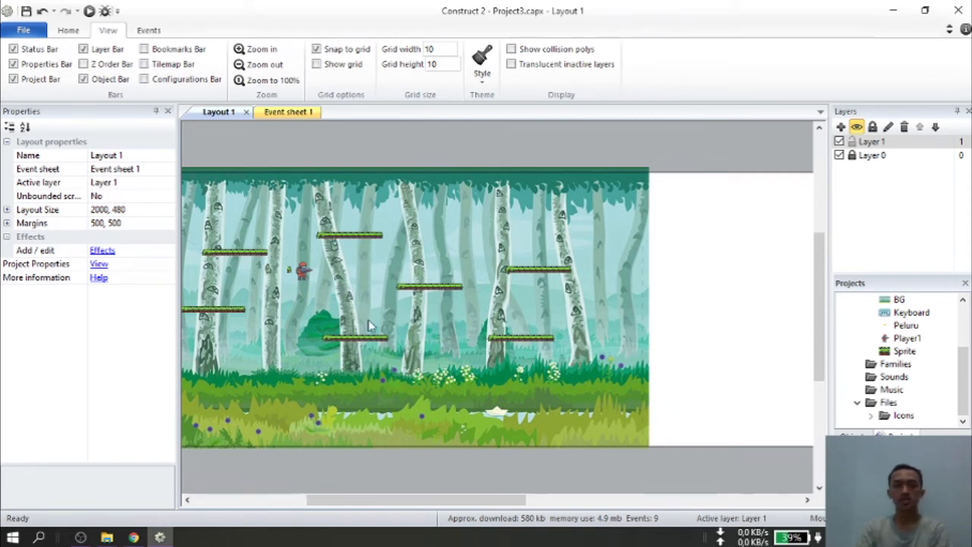
Step: Insert a new Sprite object on Layer 1 beside the player and load 16x16 TileSet.png as its image
left_click_drag(366, 502, 338, 508)
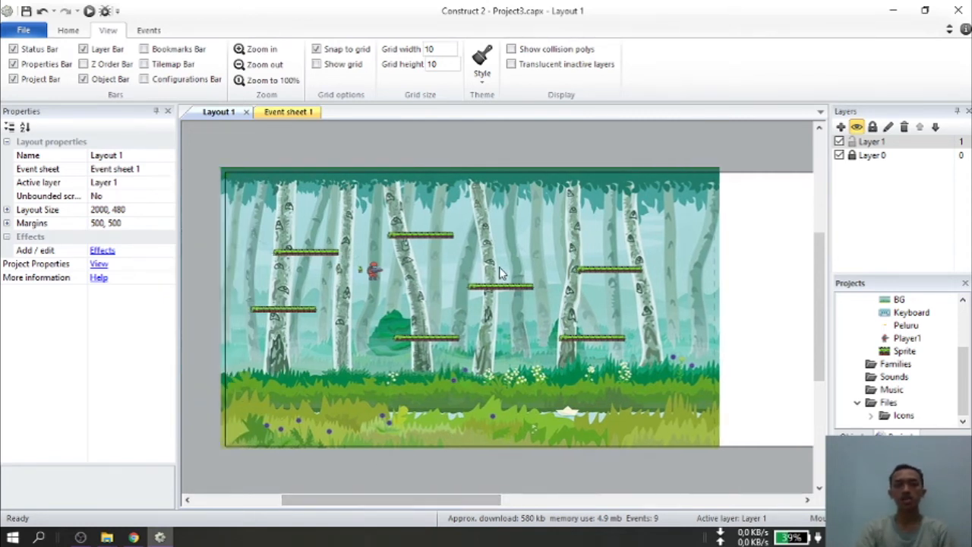
right_click(414, 285)
left_click(429, 293)
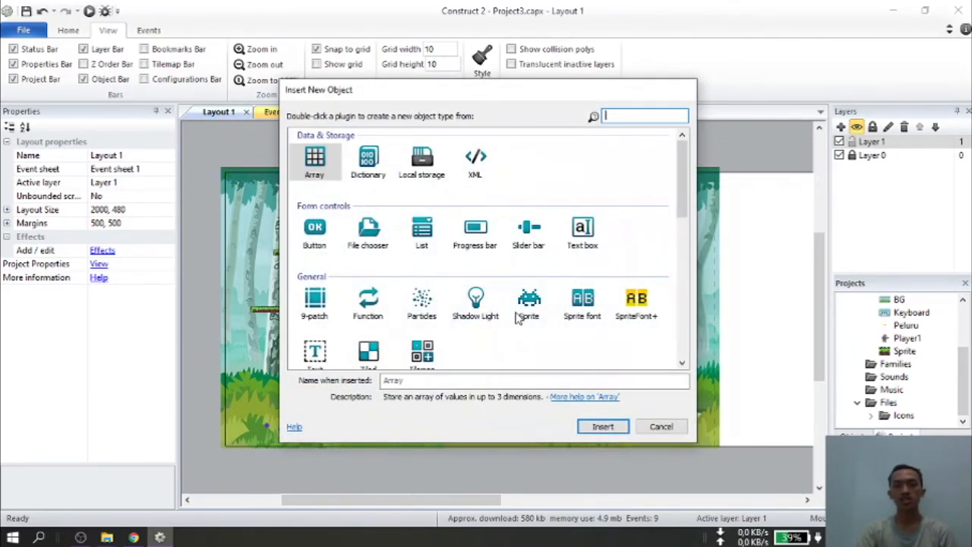
left_click(527, 314)
double_click(527, 315)
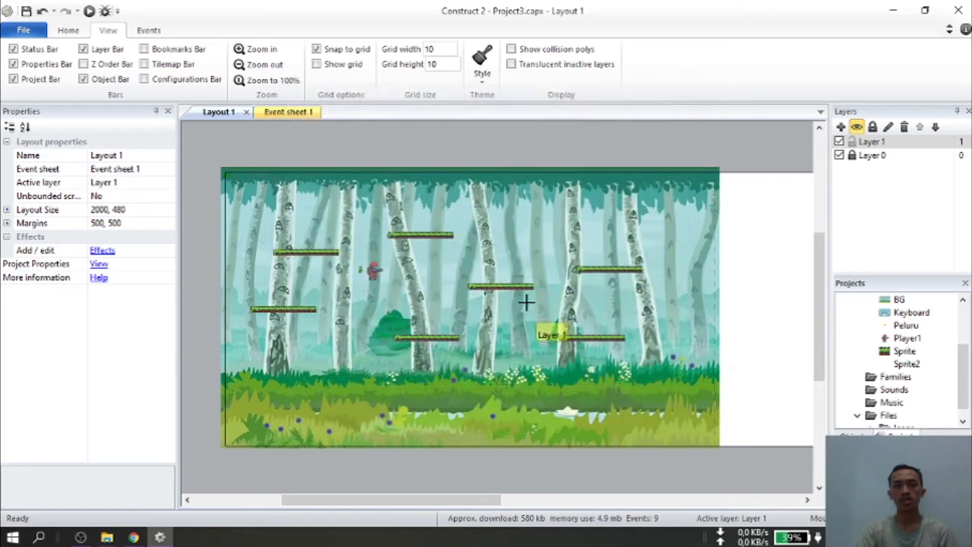
left_click(383, 277)
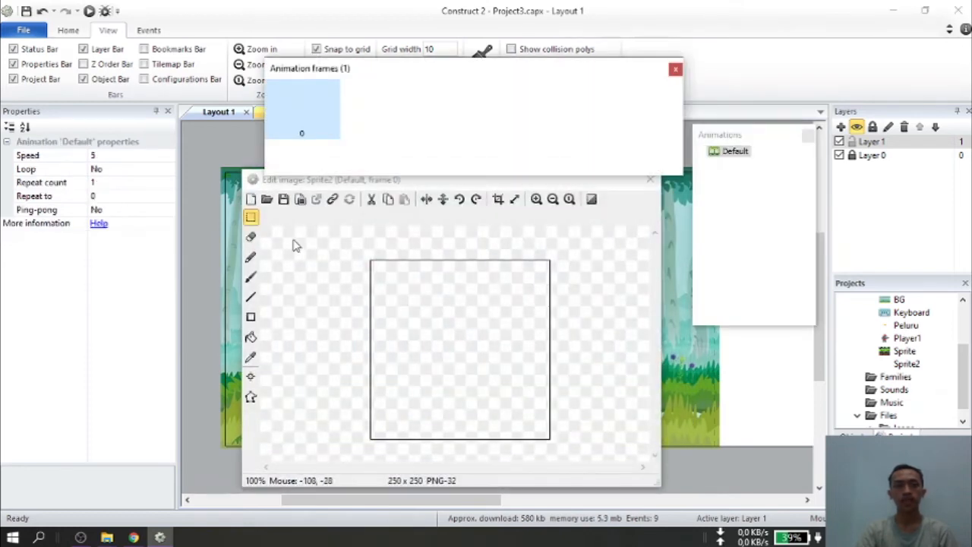
left_click(266, 200)
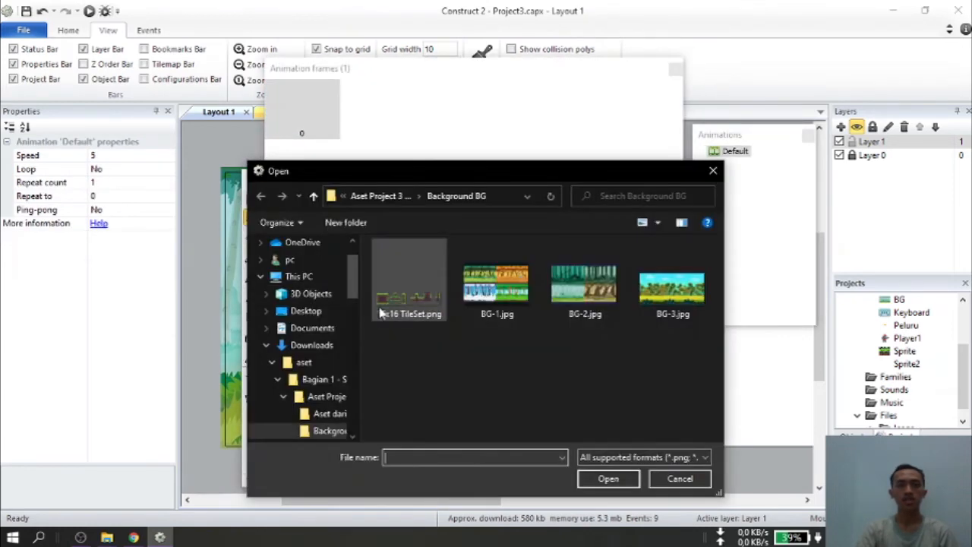
left_click(408, 308)
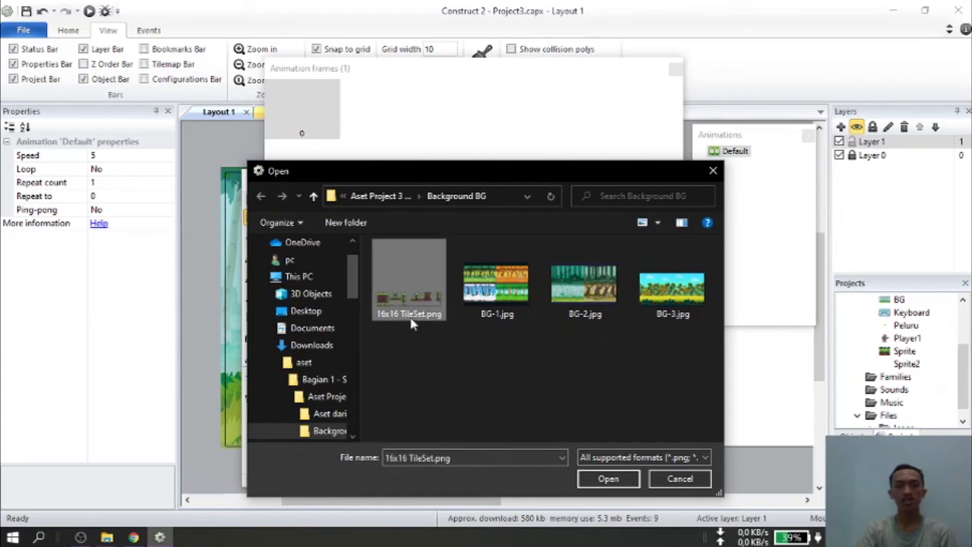
left_click(600, 477)
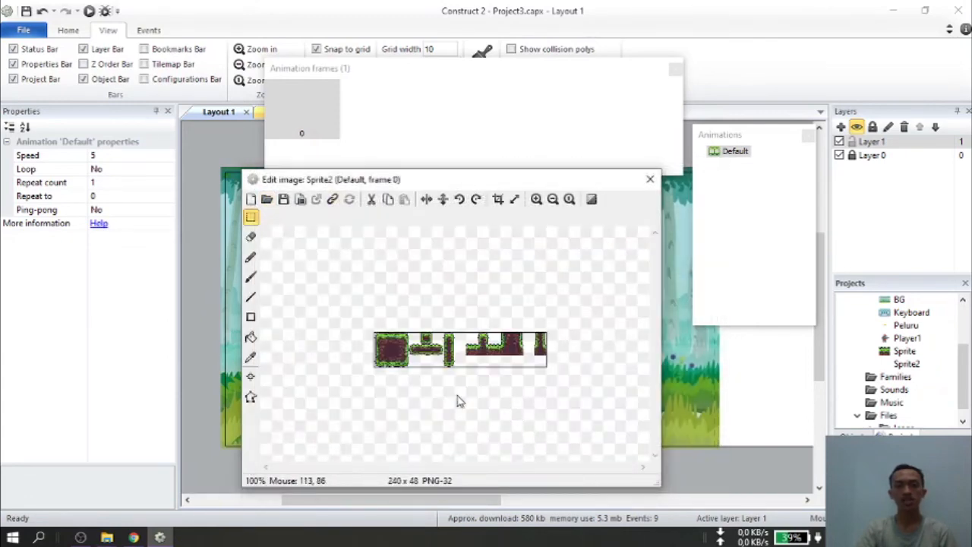
Step: Crop the tileset image to the grassy top strip of the large block, selecting about 51 × 14 pixels, and trim its edges
left_click(537, 199)
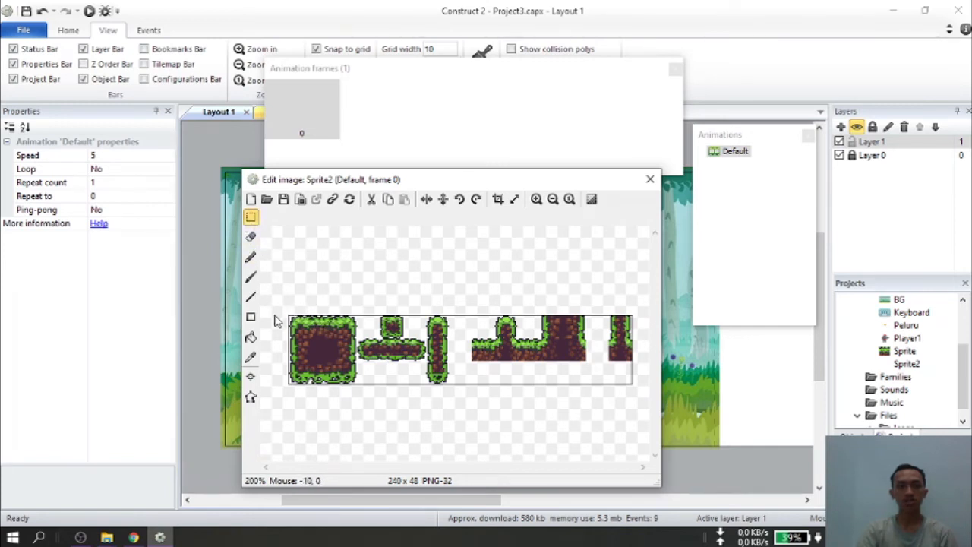
left_click_drag(314, 326, 364, 336)
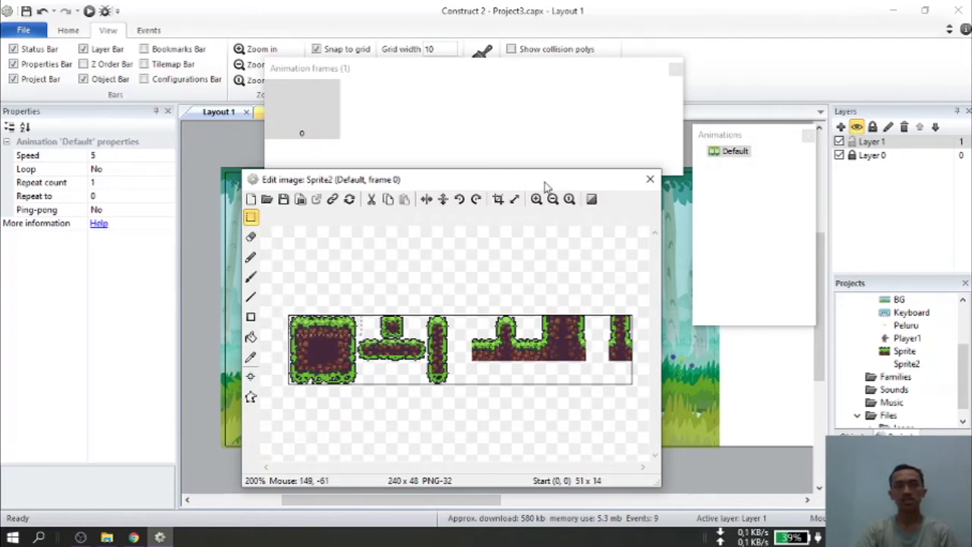
left_click(498, 199)
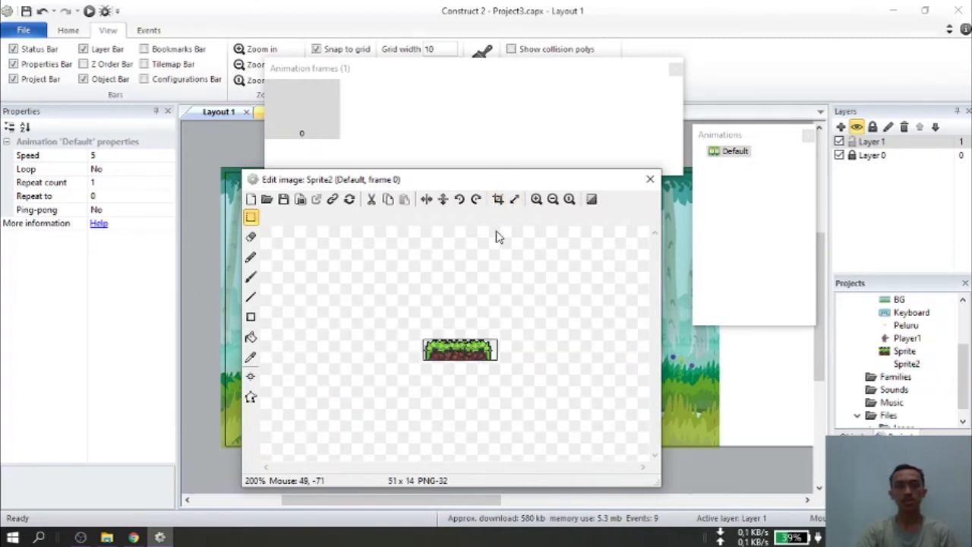
left_click(498, 199)
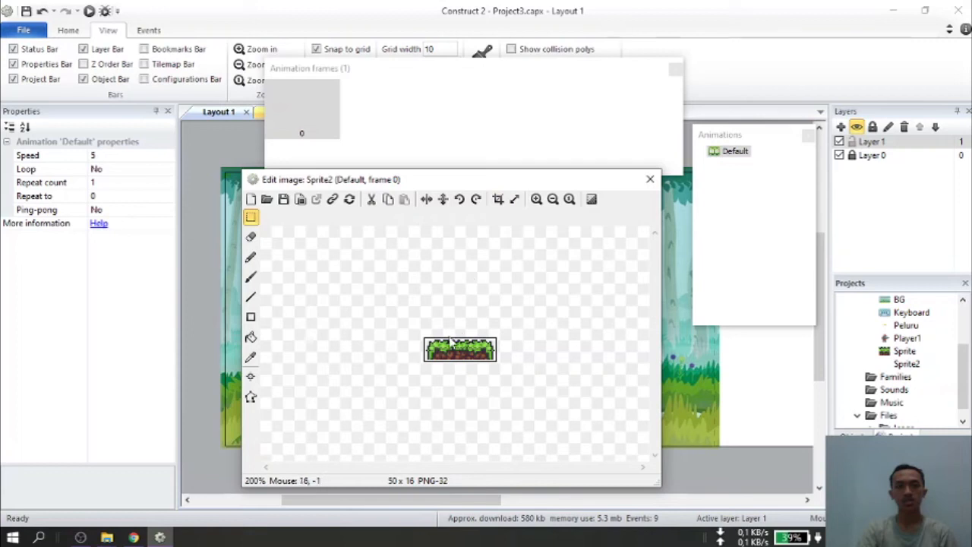
Step: Move the upper-right point of the sprite's collision polygon to 50, 3.5 and close the image editor
left_click(251, 398)
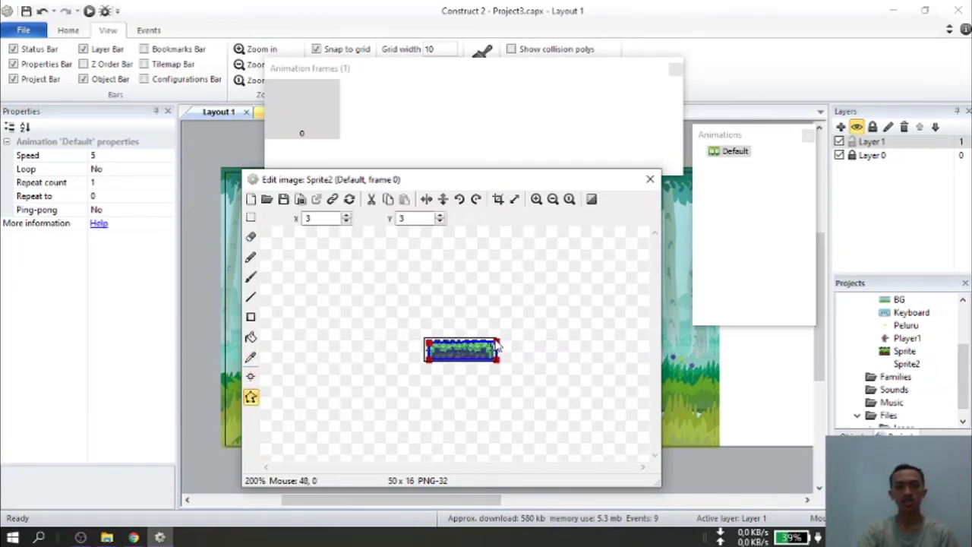
left_click_drag(497, 344, 498, 347)
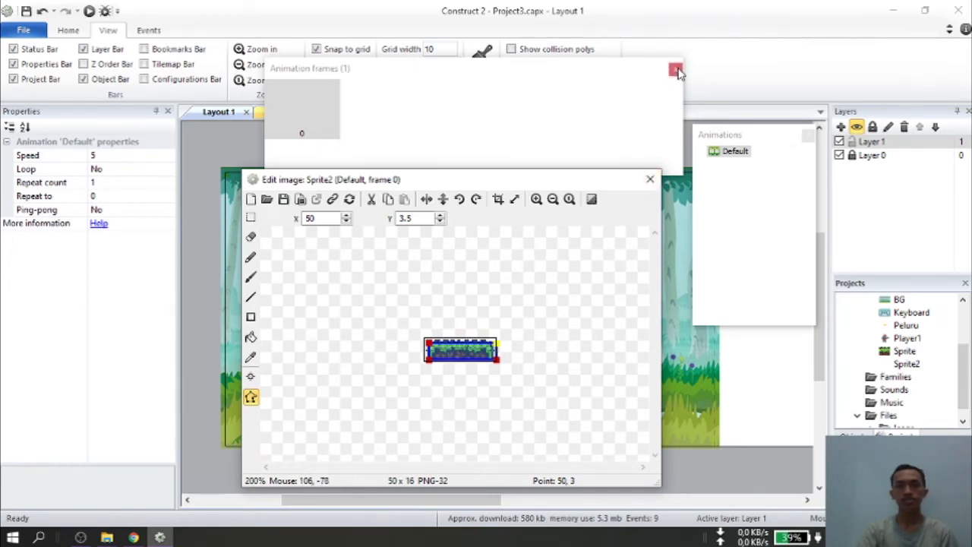
left_click(675, 70)
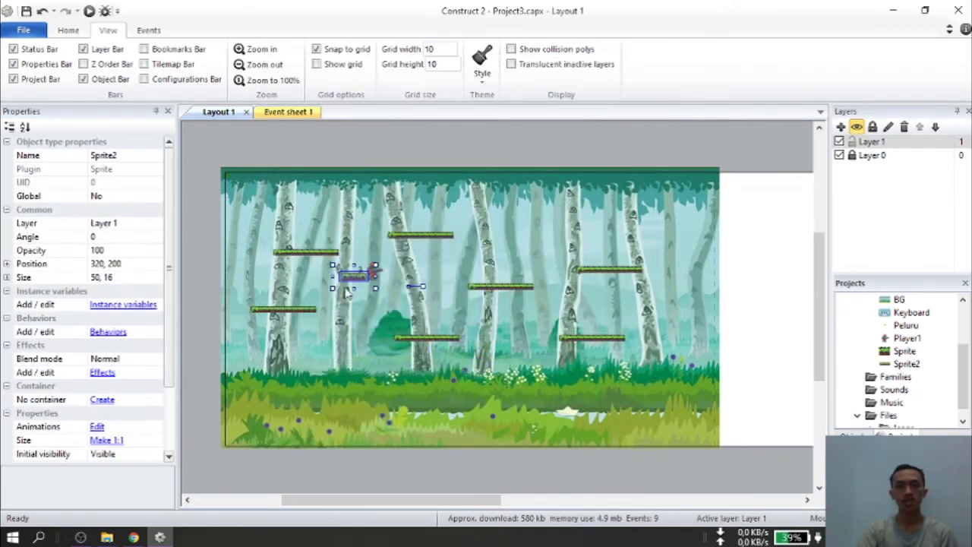
Step: Rename the new small grass platform sprite from Sprite2 to Apung
left_click(345, 295)
left_click(354, 281)
left_click(125, 154)
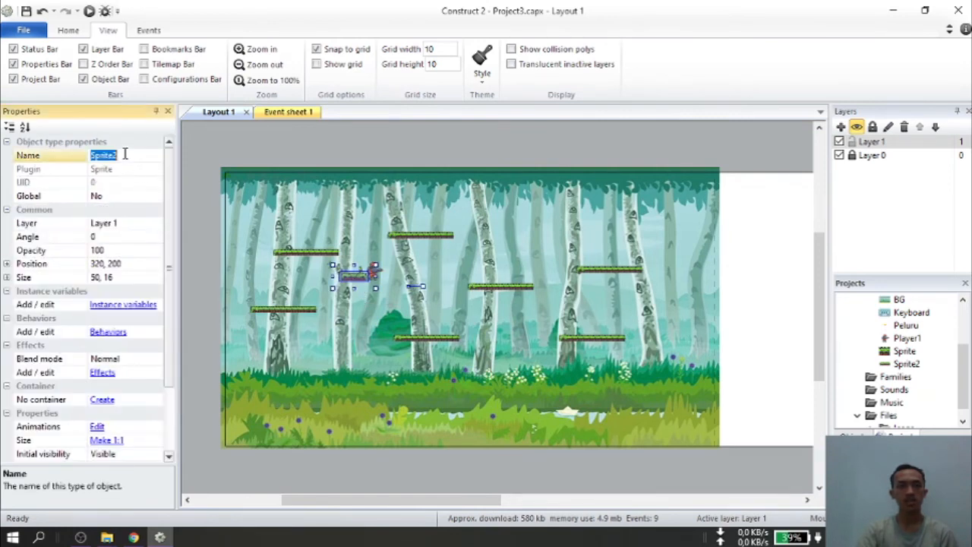
type("Apung")
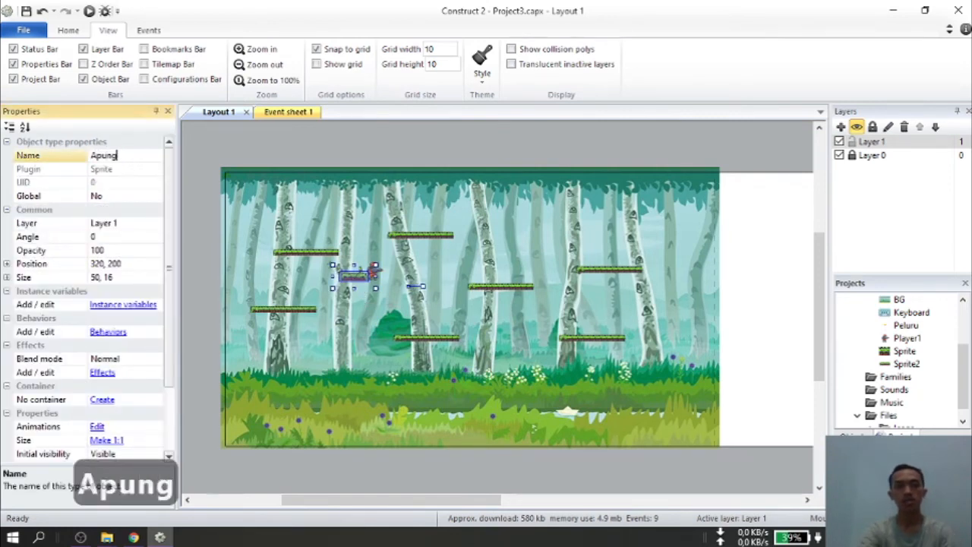
key("Return")
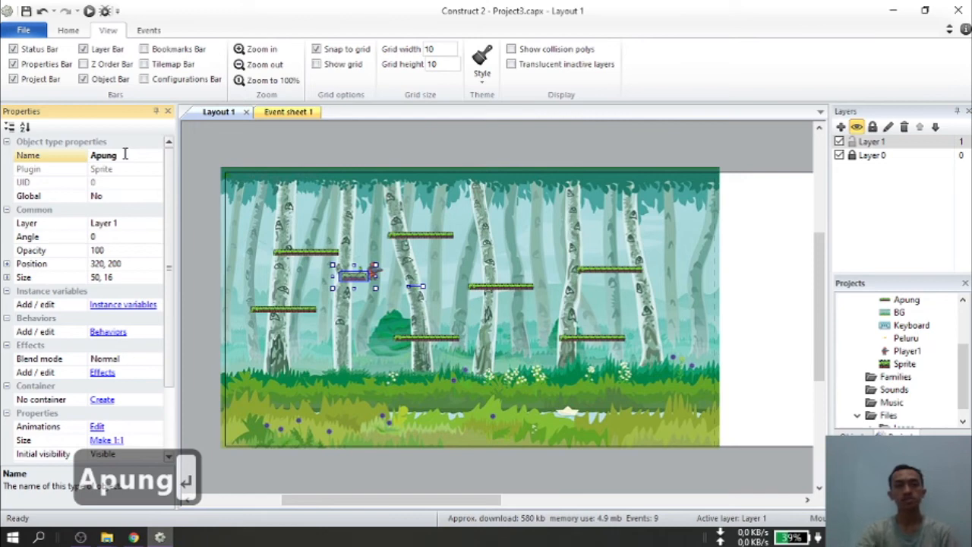
left_click(342, 295)
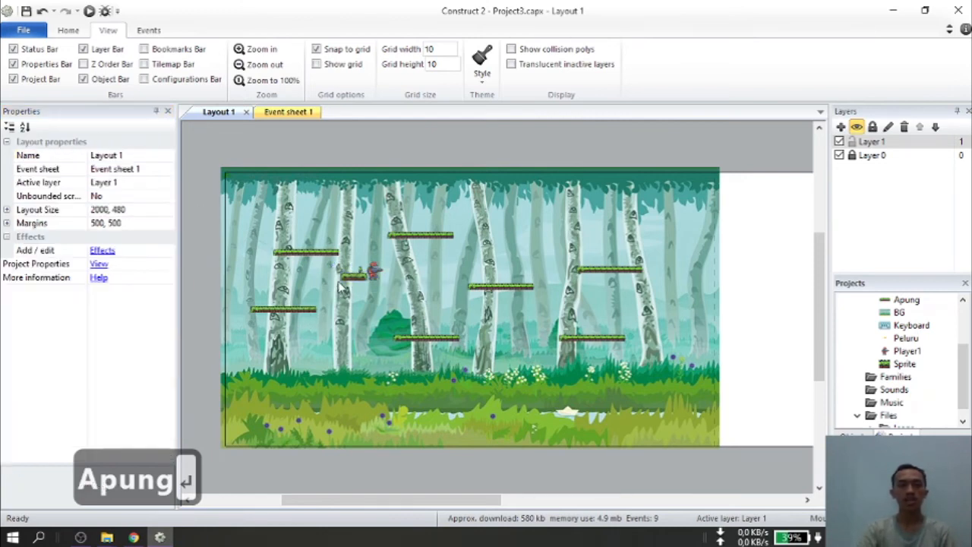
Step: Add the Sine and Solid behaviors to the Apung platform
left_click(346, 285)
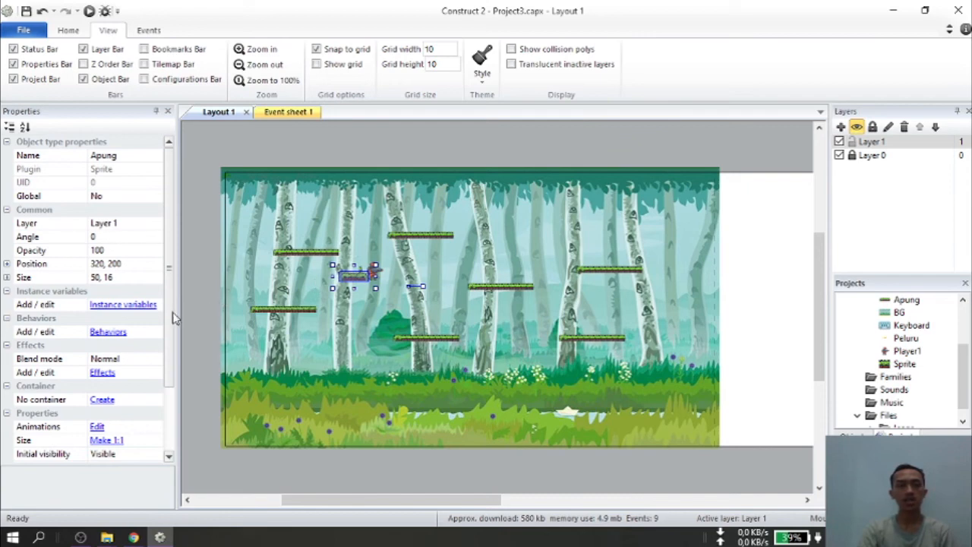
left_click(108, 332)
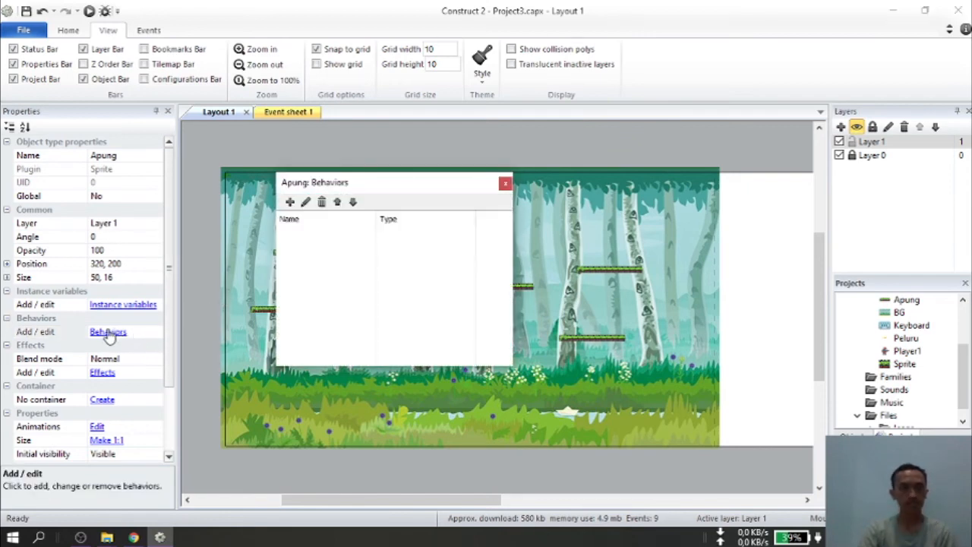
left_click(289, 202)
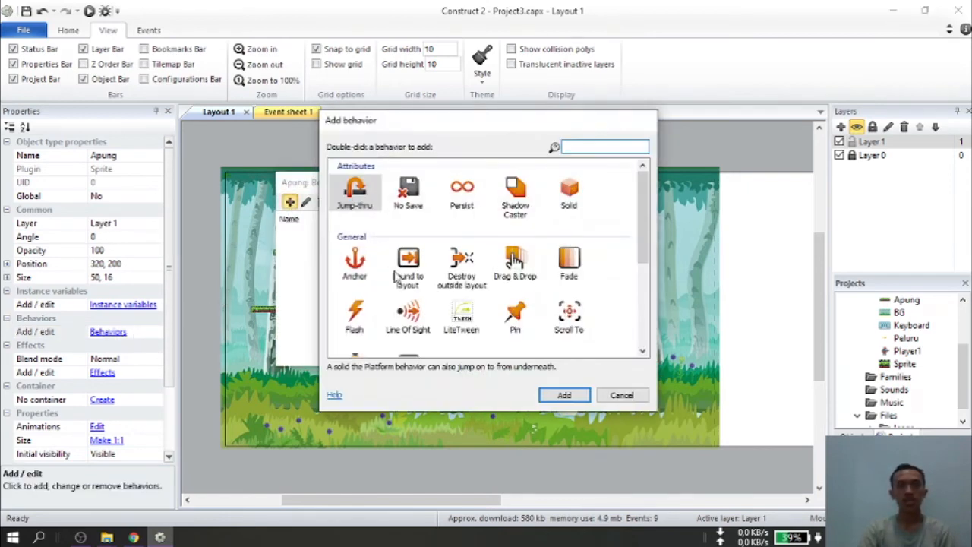
type("sin")
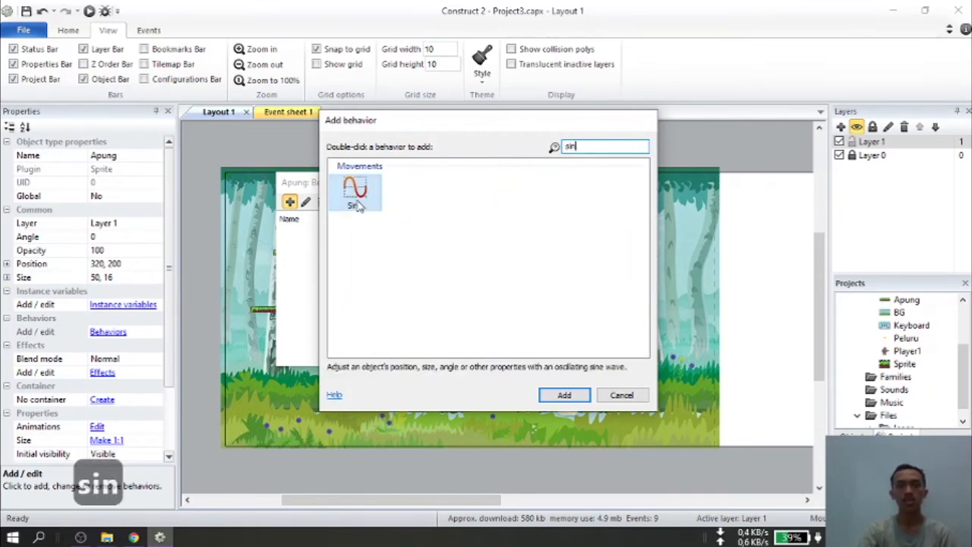
double_click(354, 194)
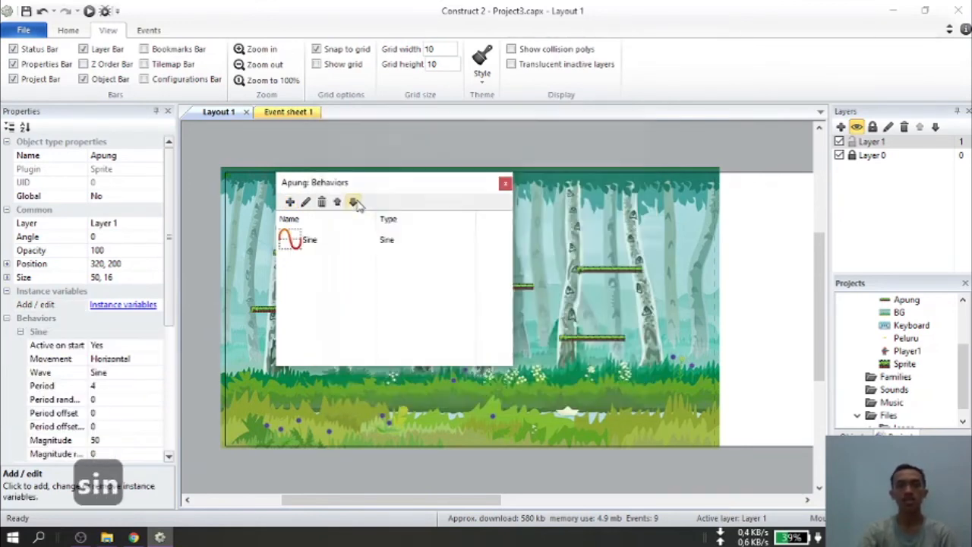
left_click(290, 202)
double_click(569, 194)
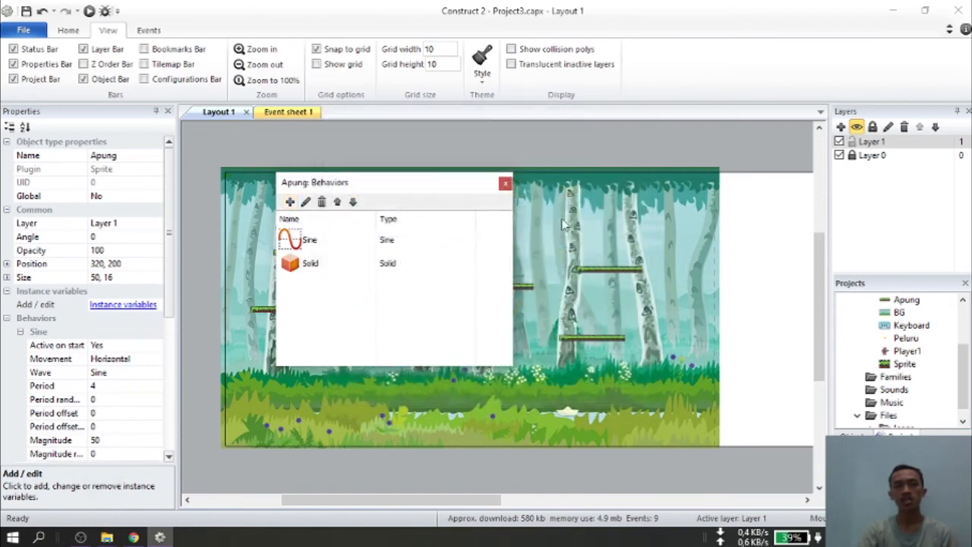
left_click(509, 180)
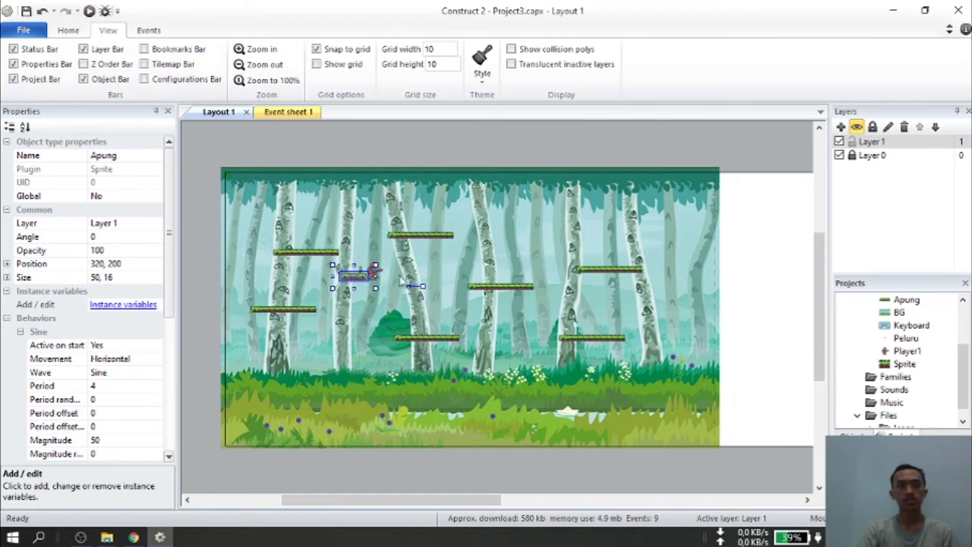
Step: Move the Apung platform to 350, 230 below the player and test its movement in a browser preview
left_click_drag(360, 278, 372, 297)
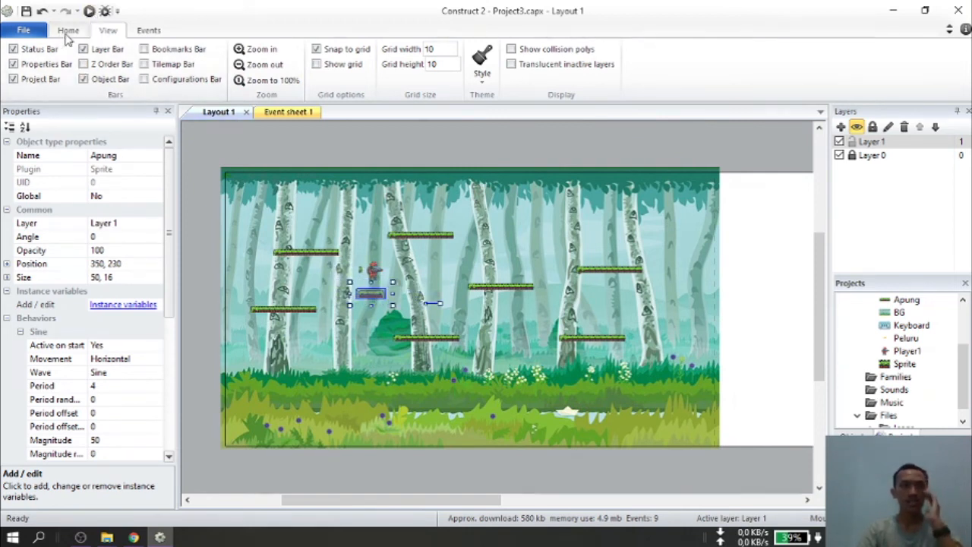
left_click(89, 11)
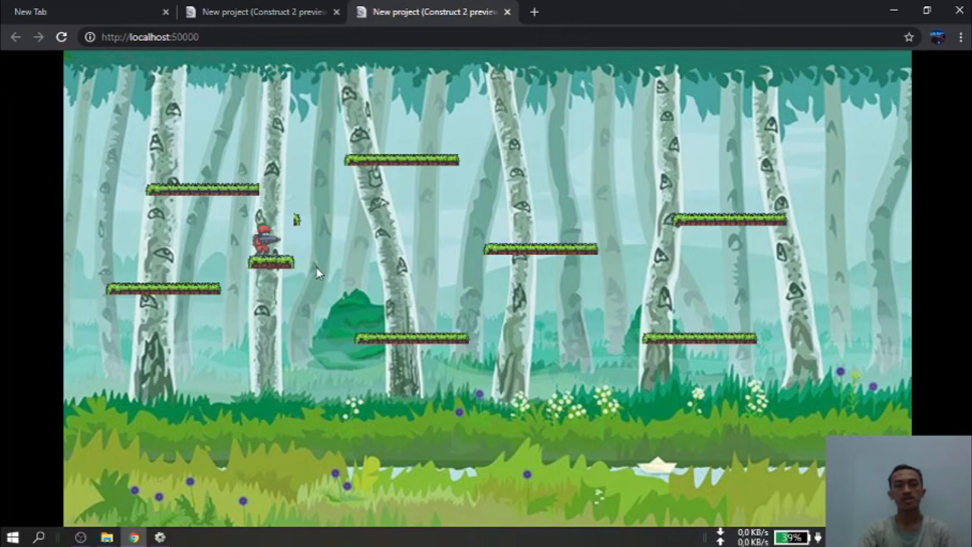
key("d")
key("a")
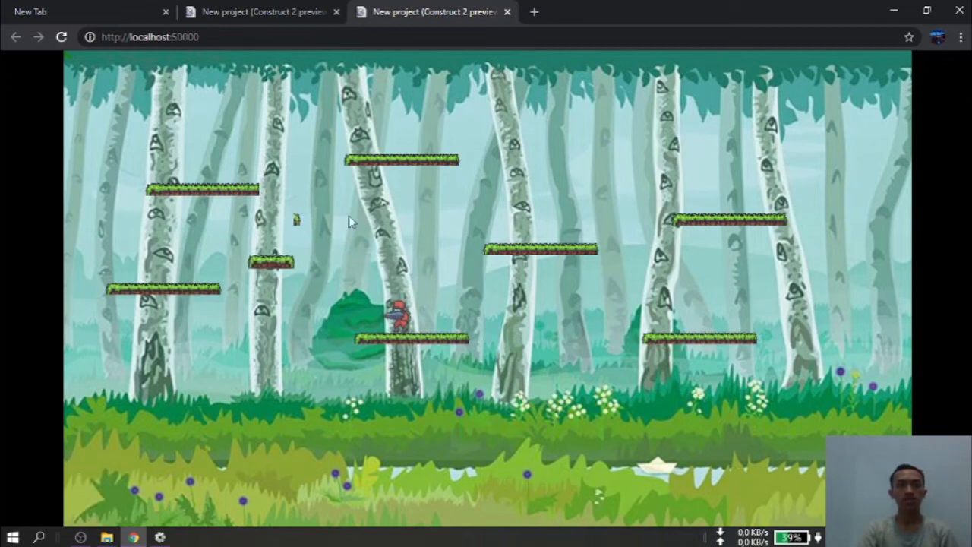
left_click(159, 537)
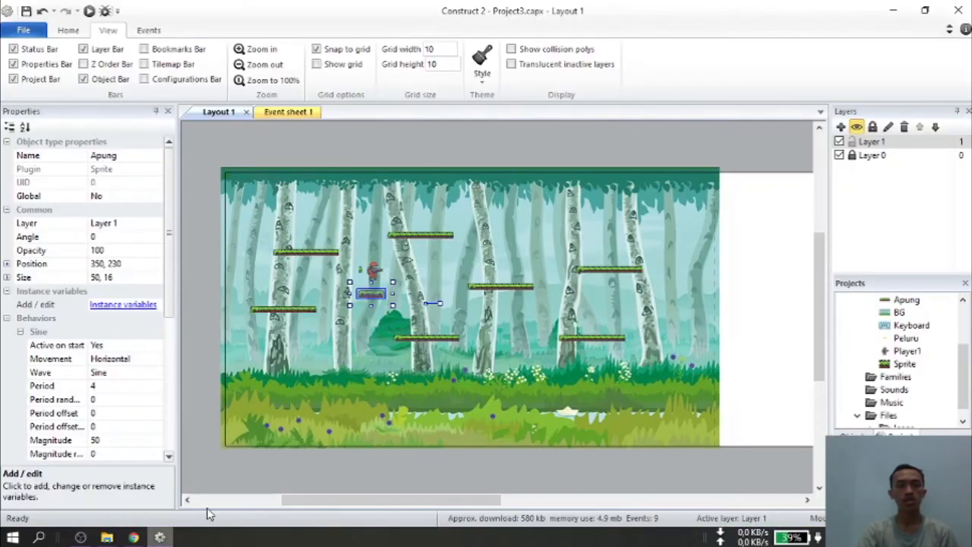
Step: Move the stray grass tile beside the player onto the end of the upper-left platform and check the level in a preview
left_click(322, 288)
left_click(365, 272)
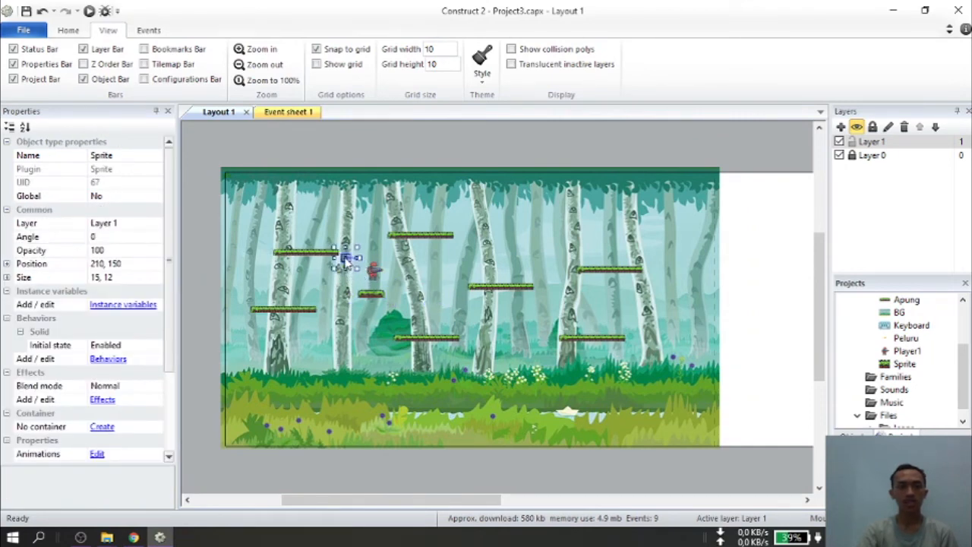
left_click(294, 276)
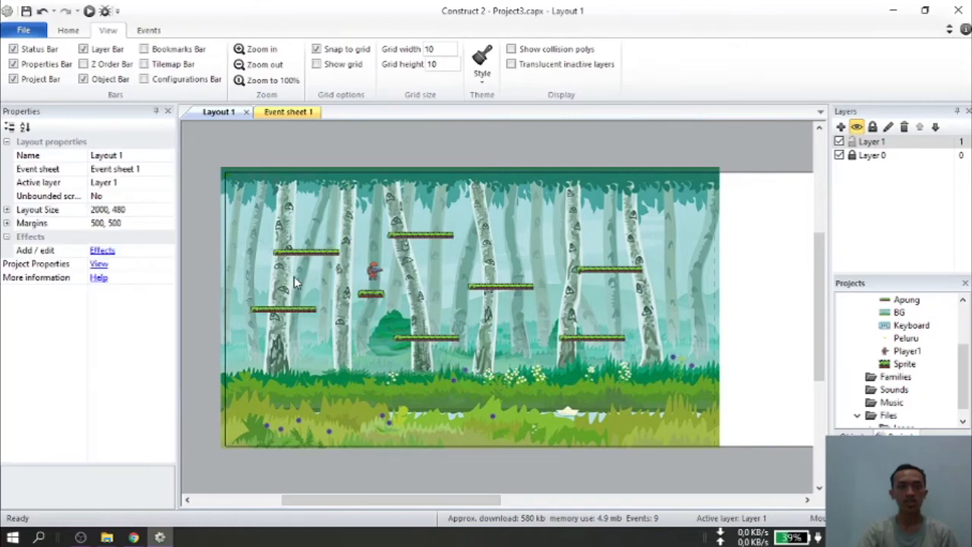
left_click(90, 10)
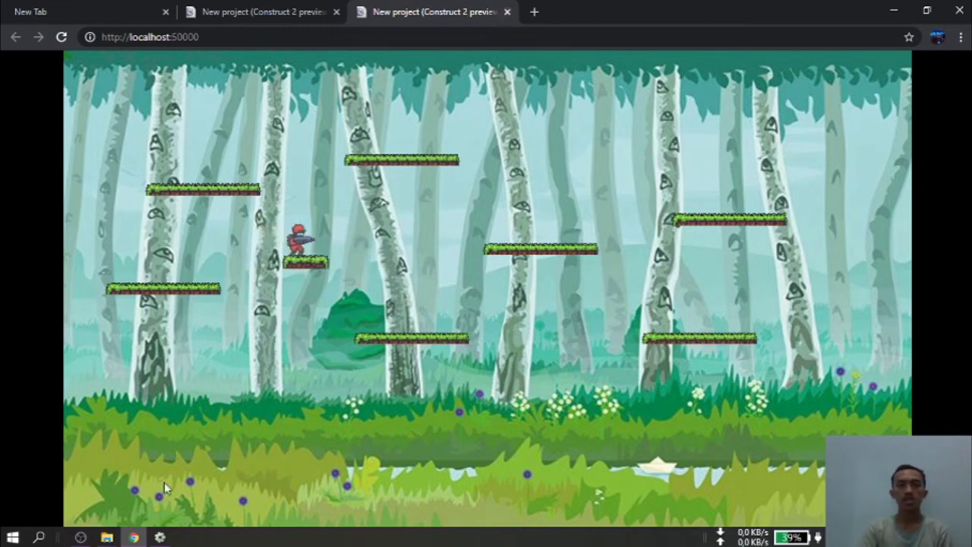
left_click(160, 537)
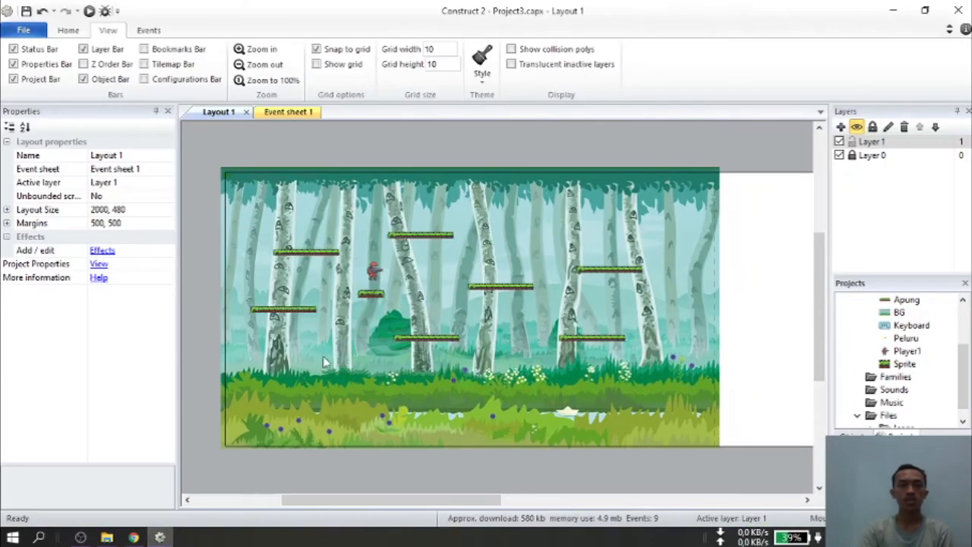
Step: Place two copies of the Apung platform, one at 630, 120 and one at 920, 240
left_click(369, 295)
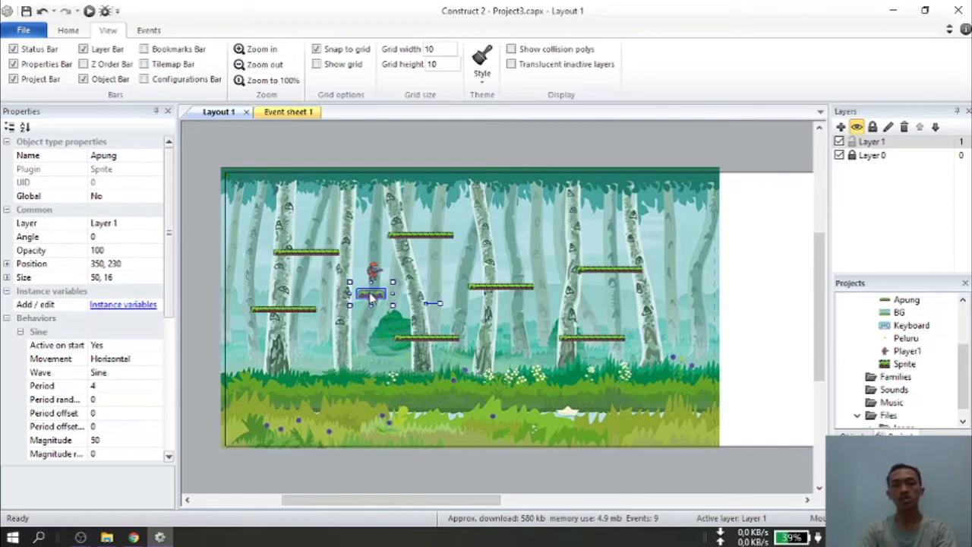
left_click_drag(372, 298, 536, 232, "ctrl")
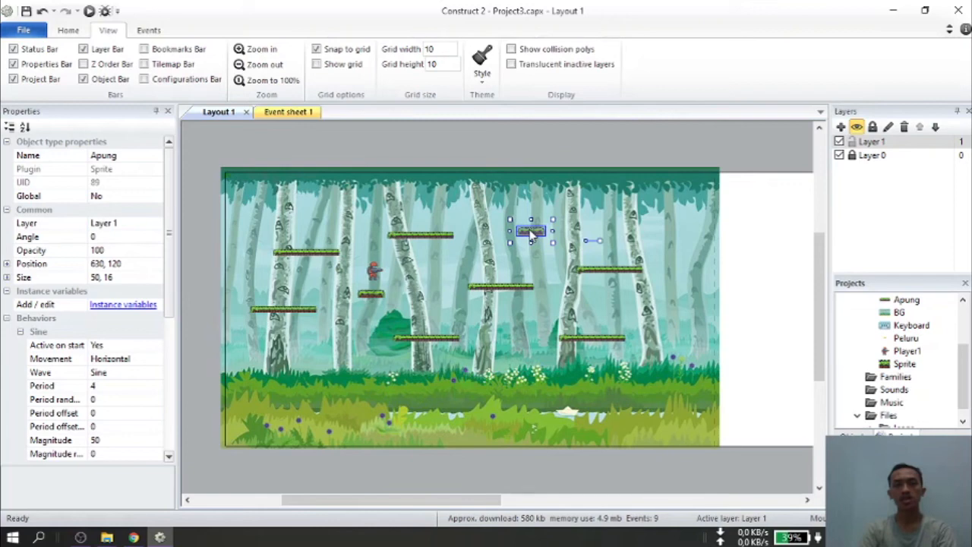
left_click_drag(531, 235, 700, 303, "ctrl")
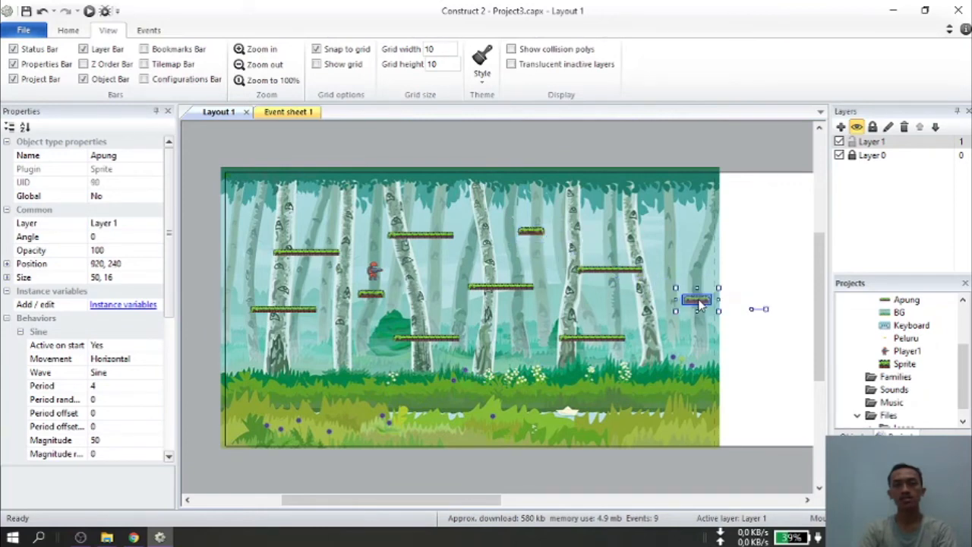
Step: Copy the lower-right long grass platform horizontally to the area beyond the background's right edge, keeping it at Y 290
left_click_drag(536, 319, 676, 382)
left_click(542, 325)
left_click_drag(545, 323, 663, 365)
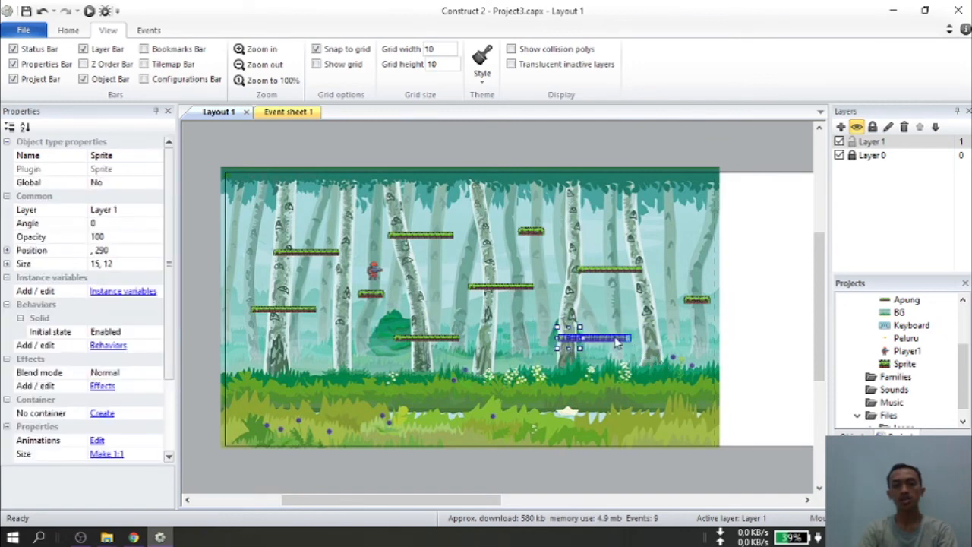
left_click_drag(616, 343, 804, 343)
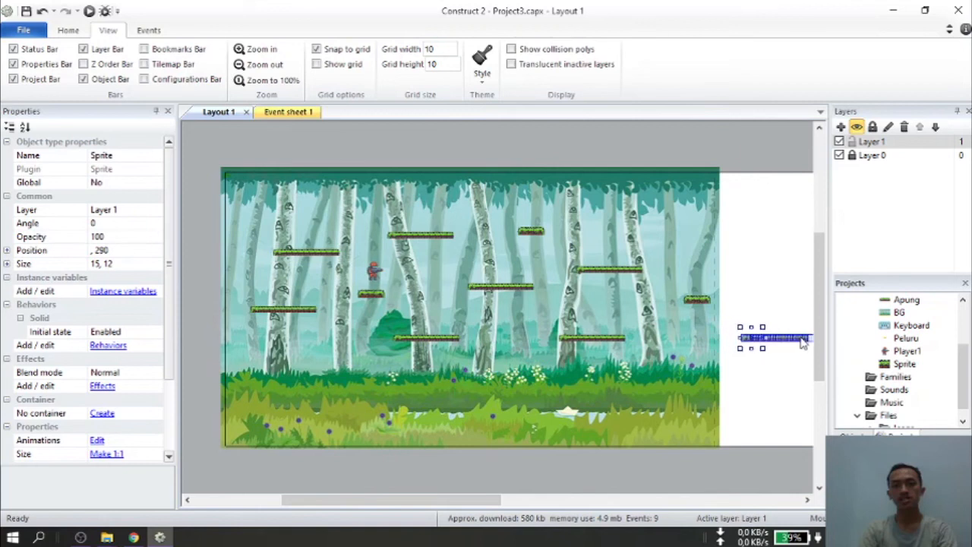
left_click(594, 392)
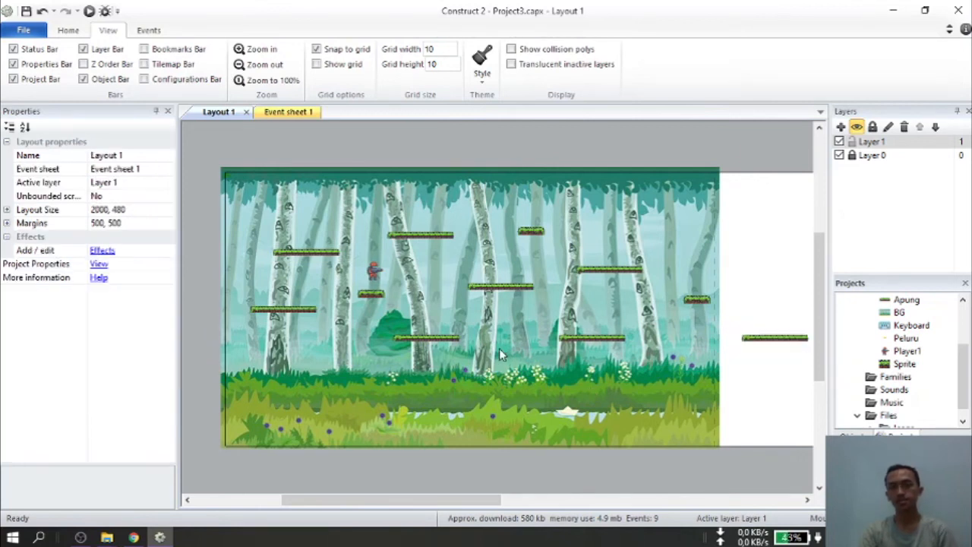
Step: Preview the level in the browser and test running and jumping the player past the moving platforms
left_click(89, 11)
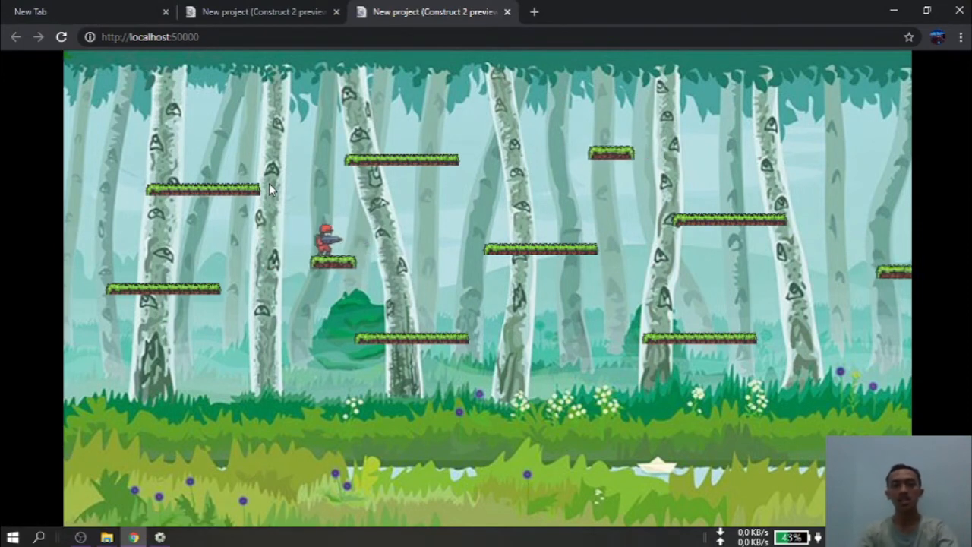
key("d")
key("d")
key("w")
key("w")
key("w")
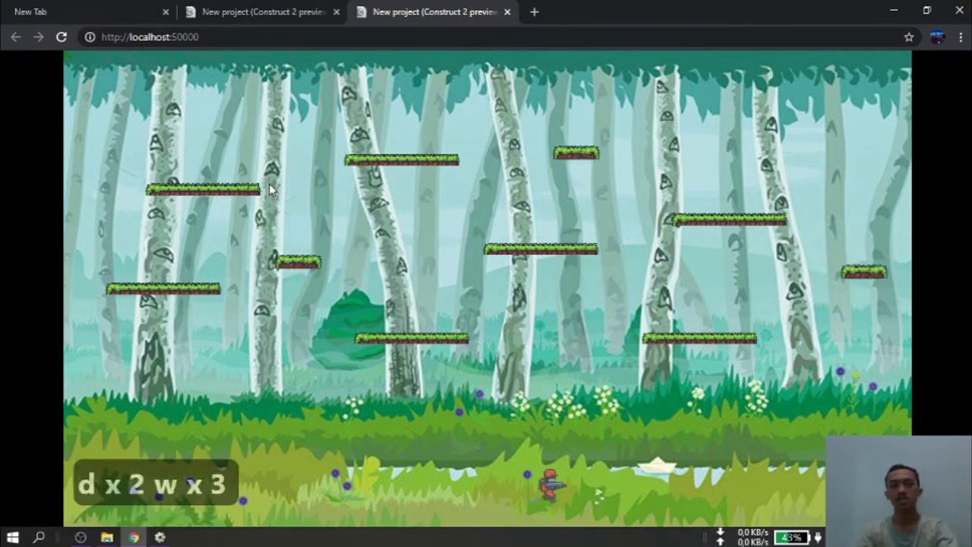
Step: Reload the preview and play through the level, jumping the player across the fixed and moving platforms toward the far side
left_click(61, 39)
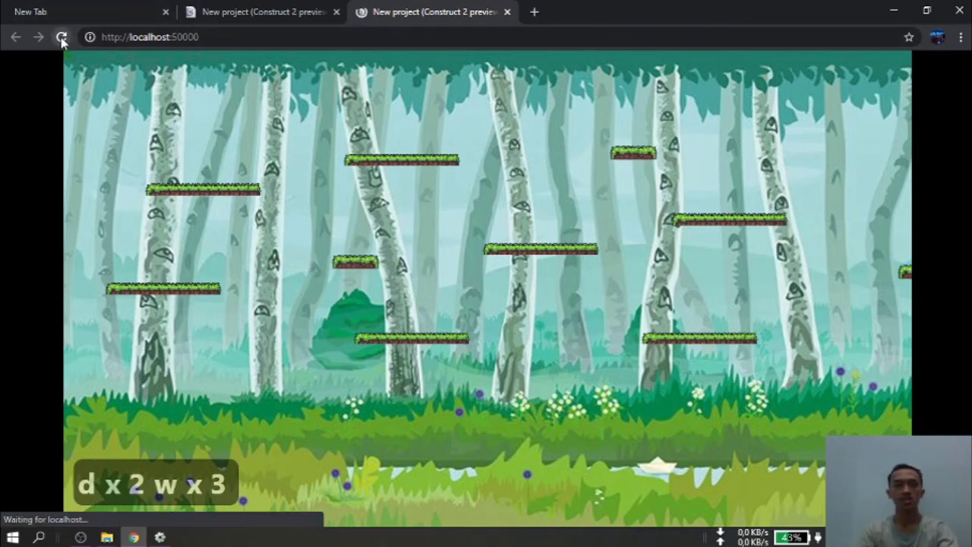
key("a")
key("d")
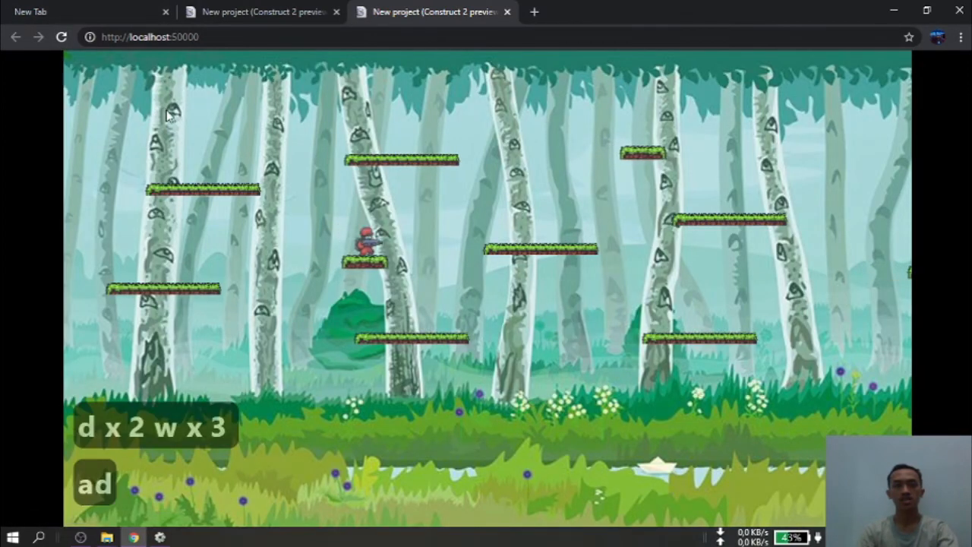
key("a")
key("w")
key("d")
key("w")
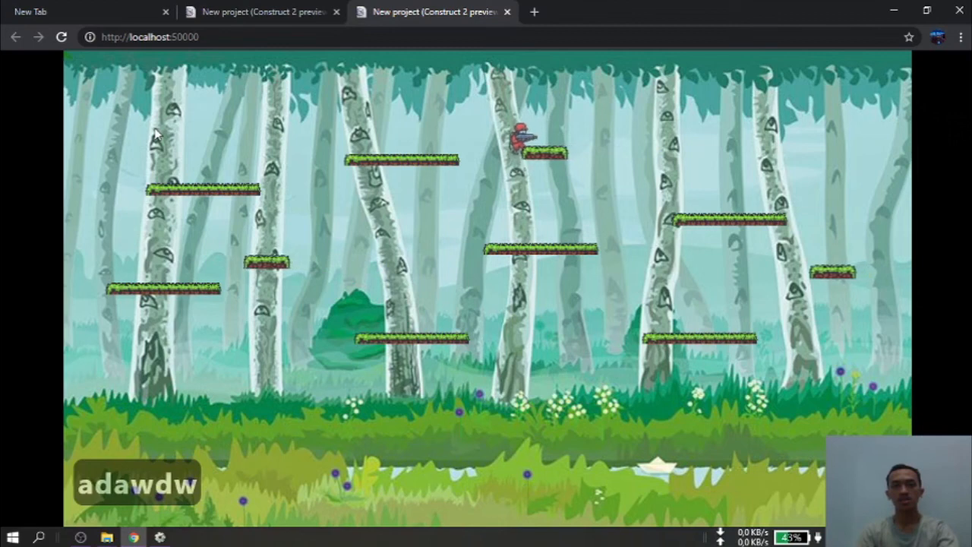
key("d")
key("w")
key("d")
key("d")
key("d")
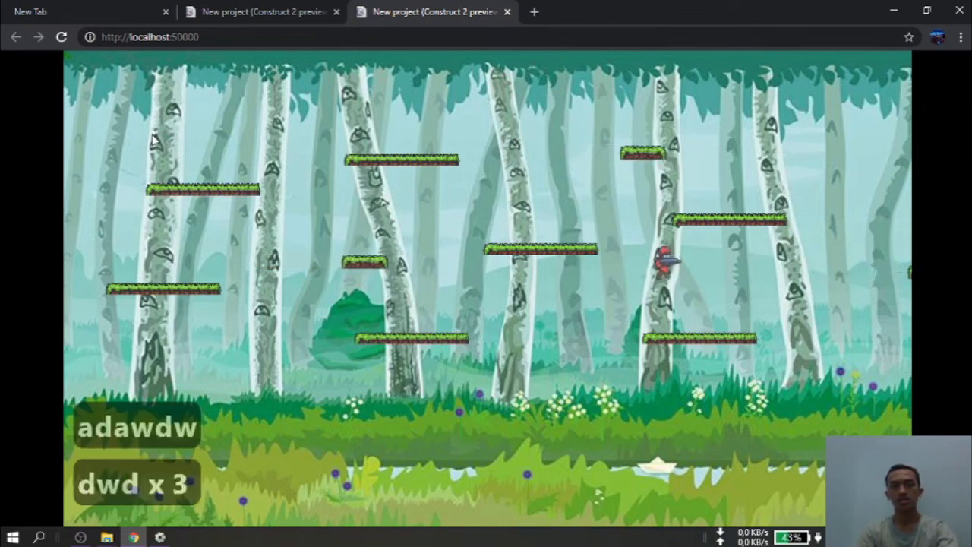
key("d")
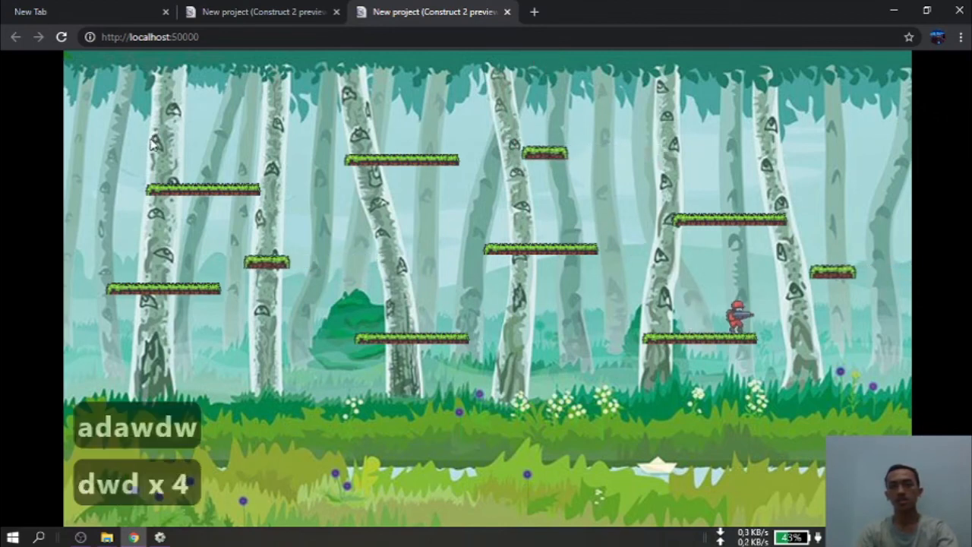
key("d")
key("w")
key("d")
key("w")
key("a")
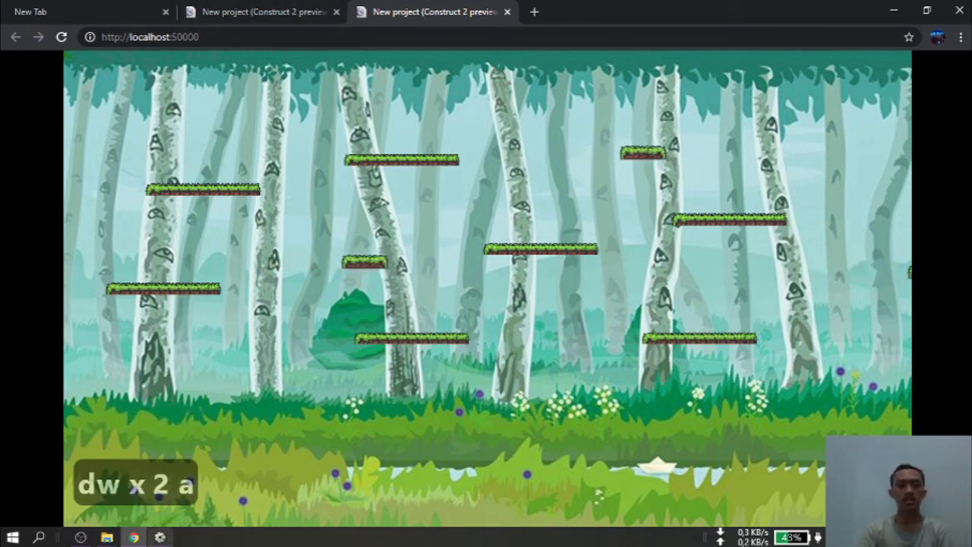
Step: Switch back to Construct 2 and add the Scroll To behavior to the Player1 sprite
left_click(160, 537)
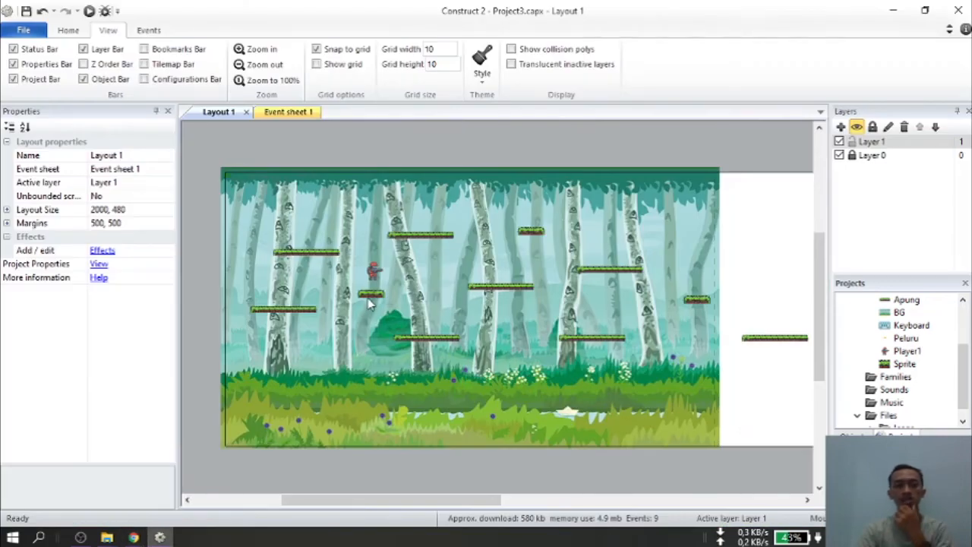
left_click(372, 273)
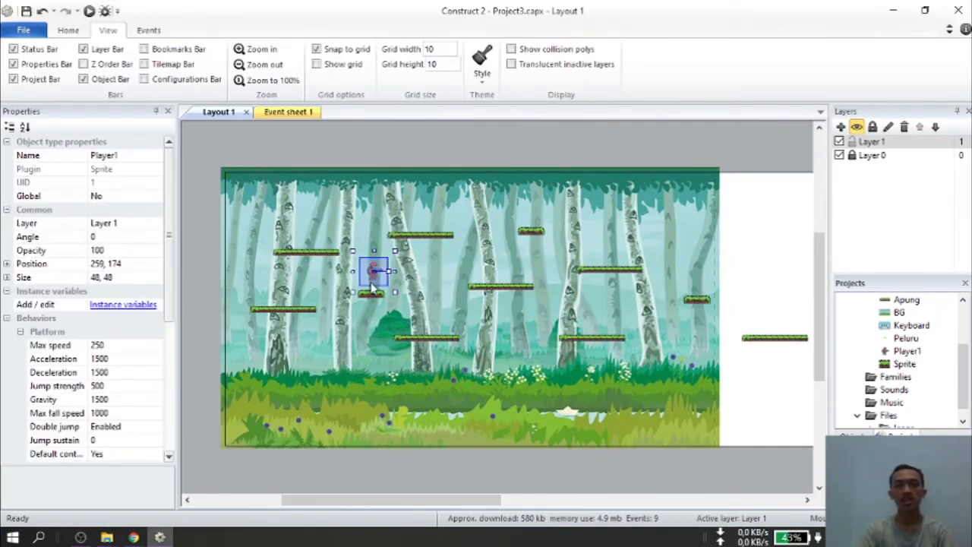
left_click(332, 320)
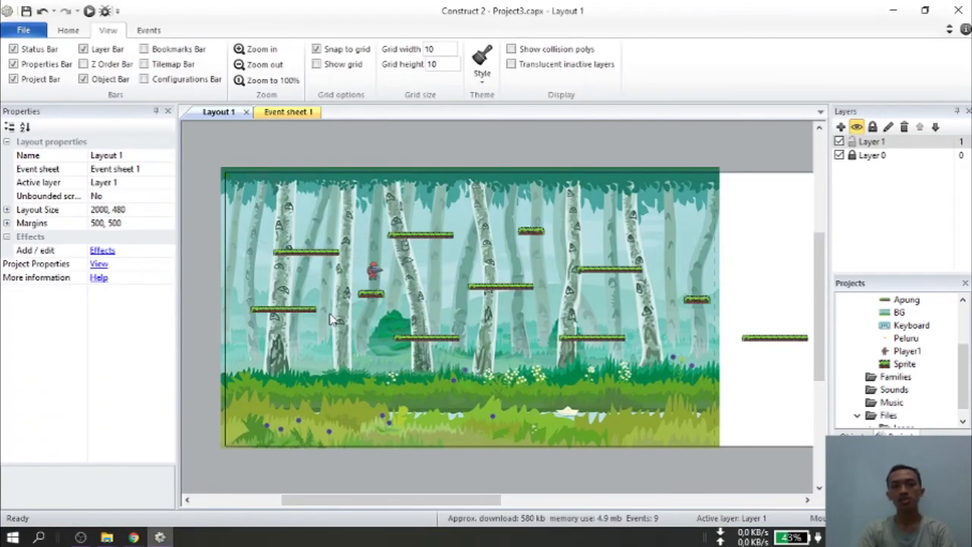
left_click(376, 277)
scroll(106, 342, "down", 5)
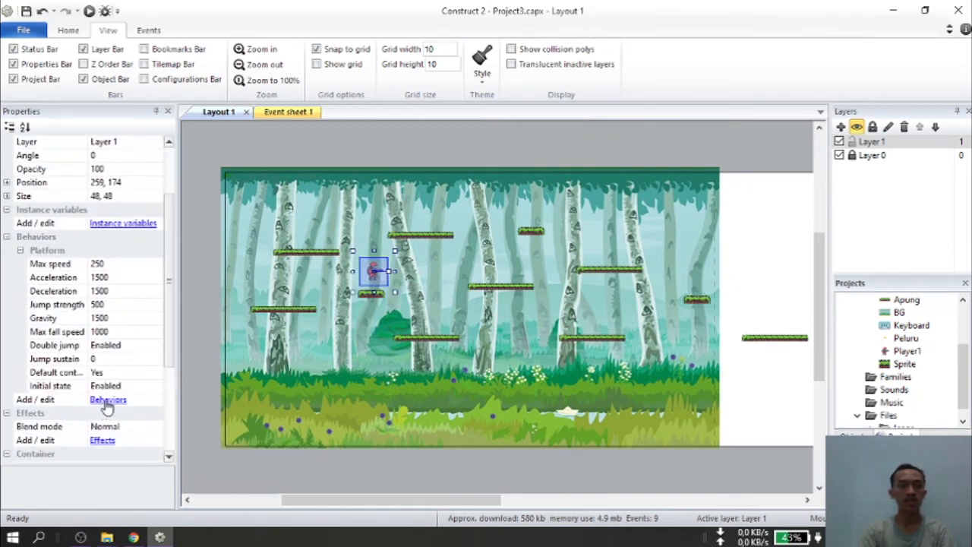
left_click(108, 400)
left_click(289, 203)
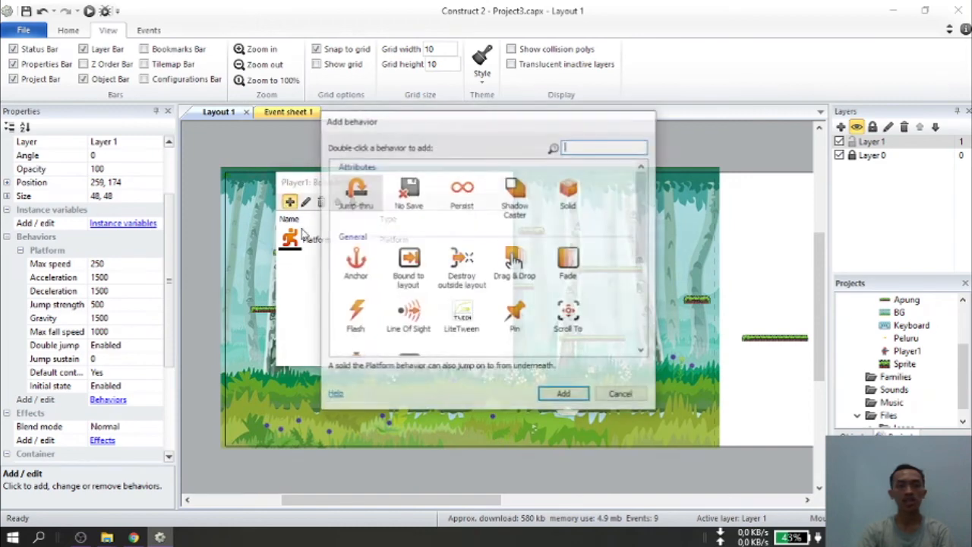
scroll(493, 296, "down", 2)
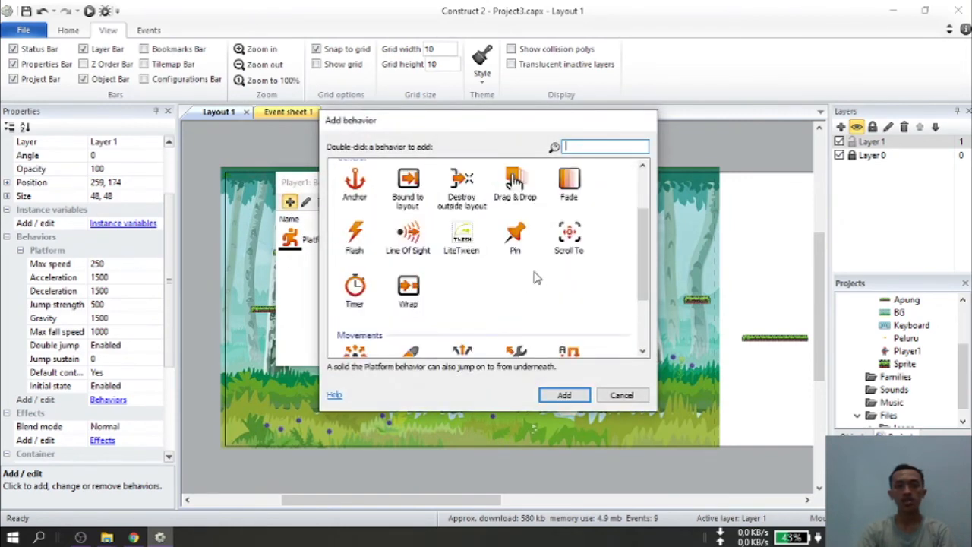
left_click(572, 253)
left_click(562, 395)
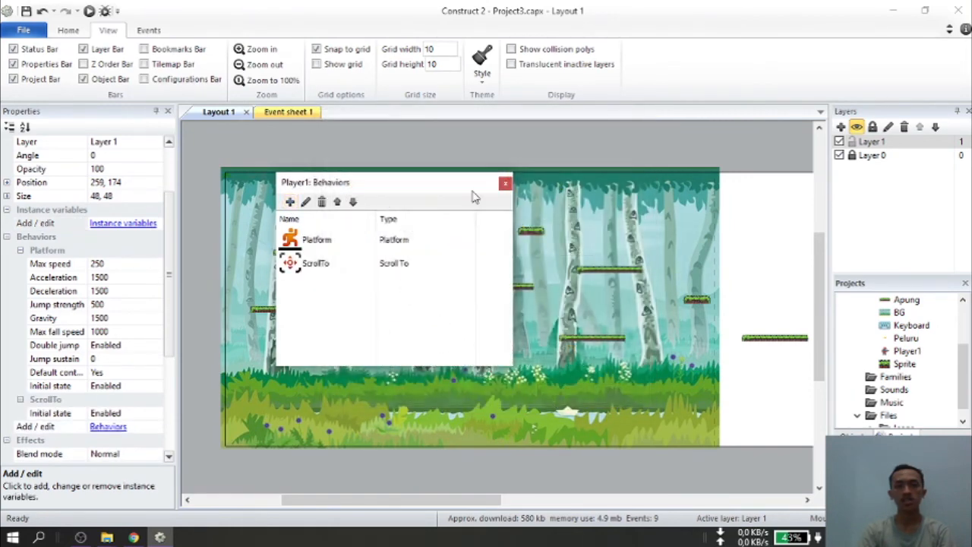
left_click(505, 183)
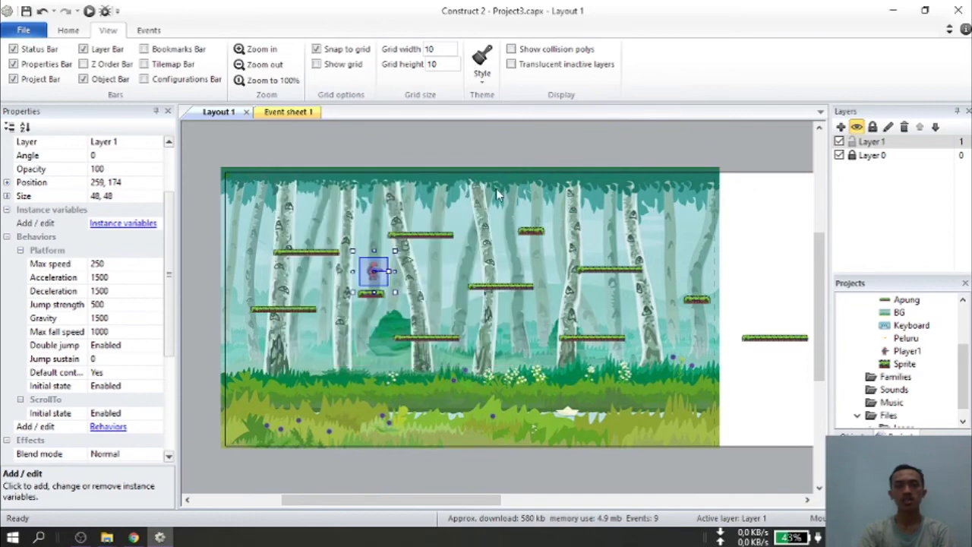
Step: Preview the level in the browser and jump the player across several platforms to check that the view follows it
left_click(89, 12)
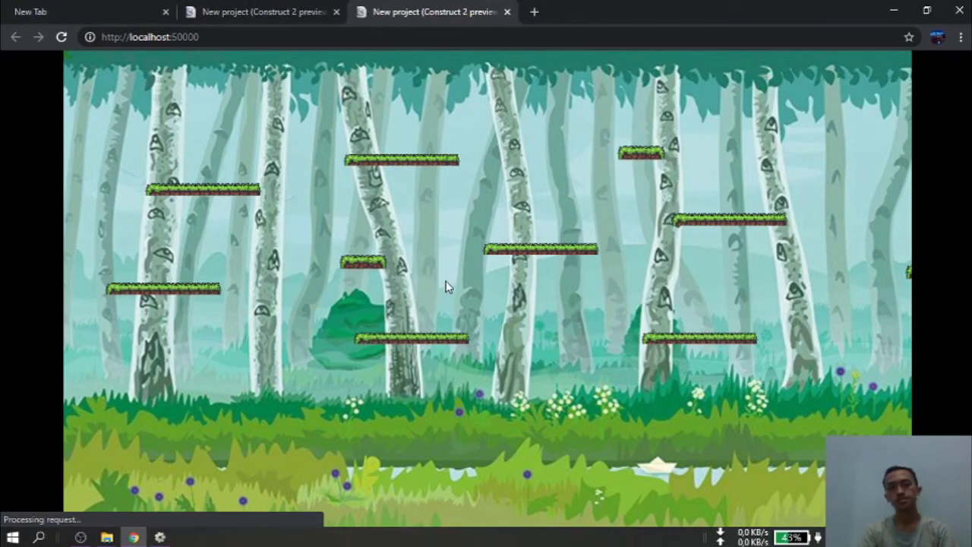
key("d")
key("d")
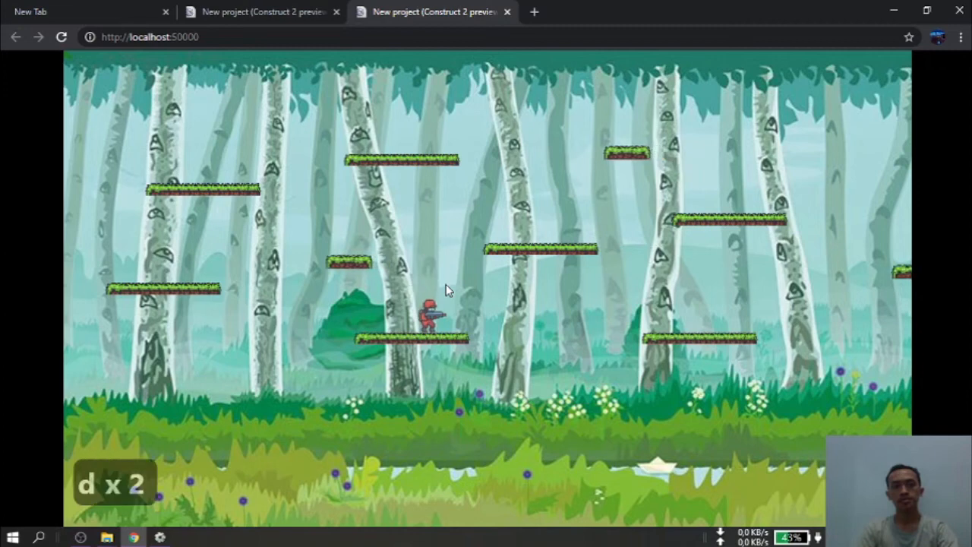
key("w")
key("d")
key("w")
key("d")
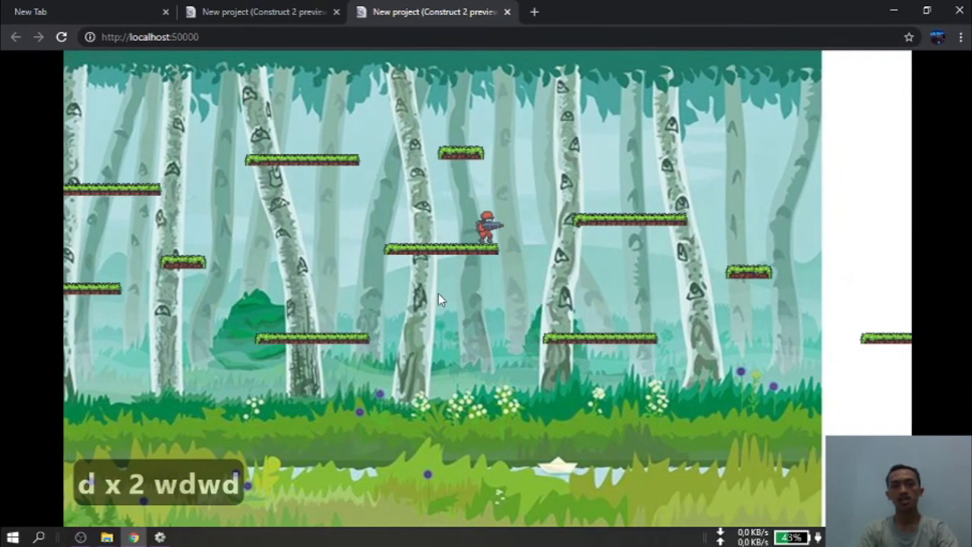
key("d")
key("w")
key("w")
key("d")
key("a")
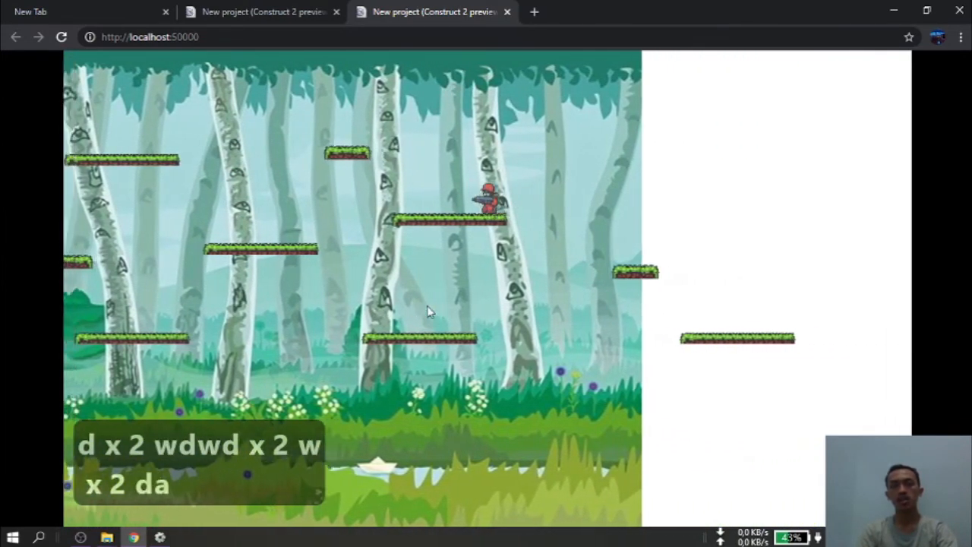
key("d")
key("a")
key("d")
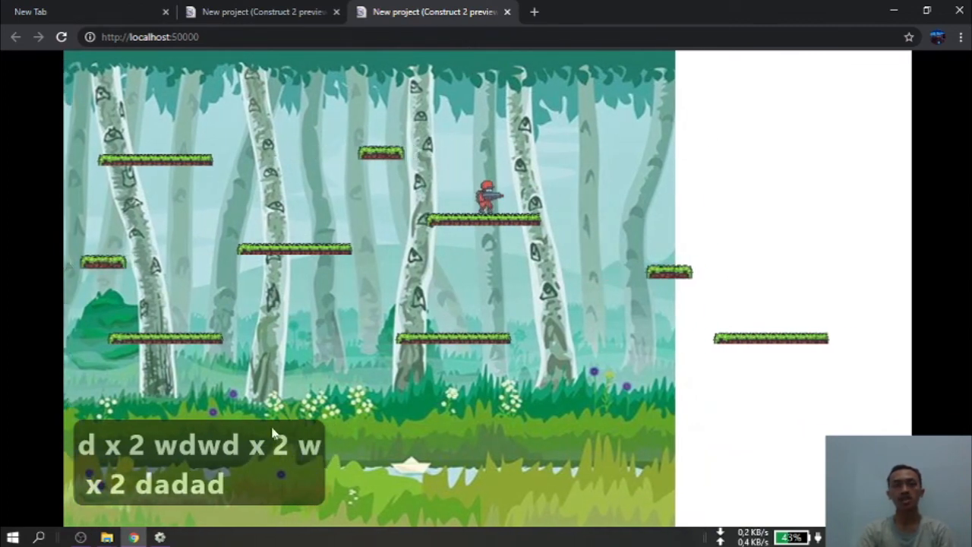
Step: Return to Construct 2 and set the parallax of Layer 0 to 0,0
left_click(161, 537)
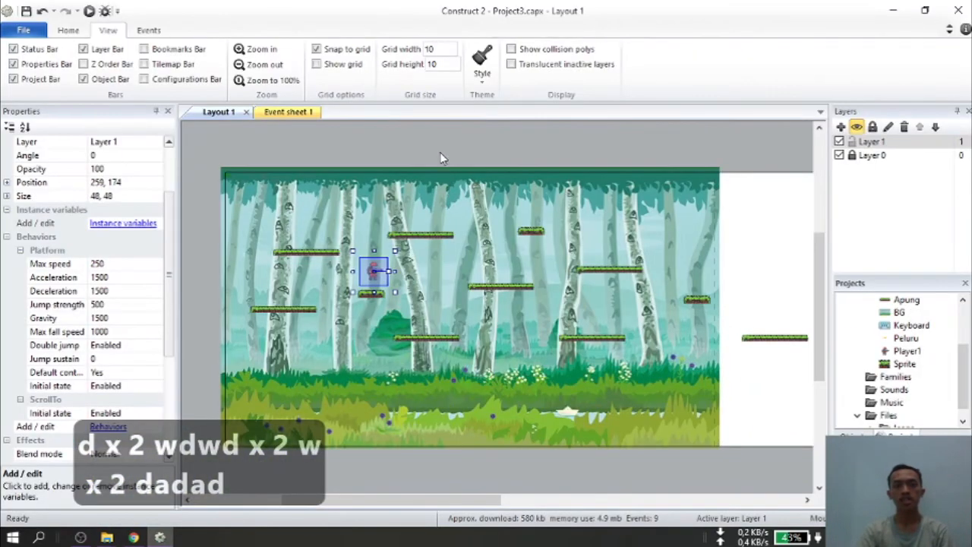
left_click(765, 201)
left_click(874, 156)
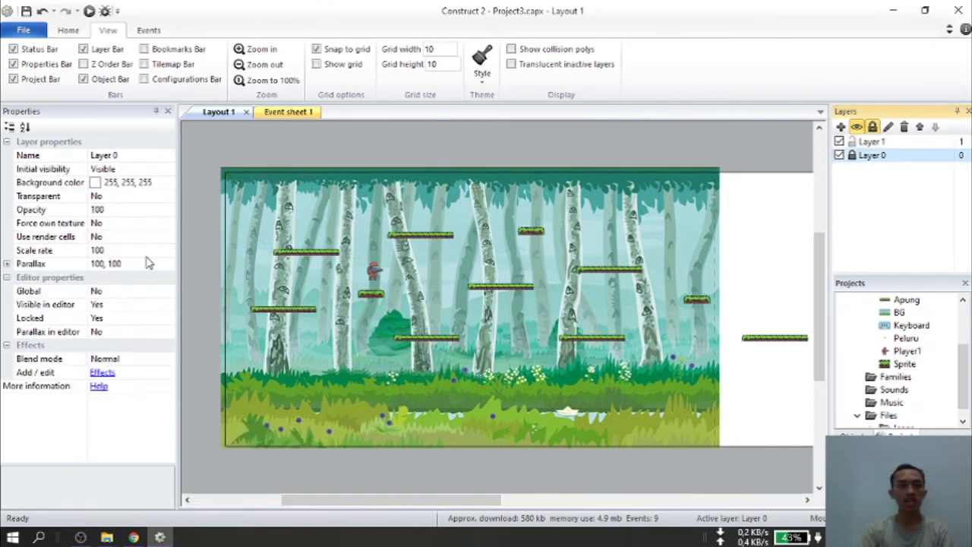
left_click(149, 258)
left_click(134, 263)
type("0")
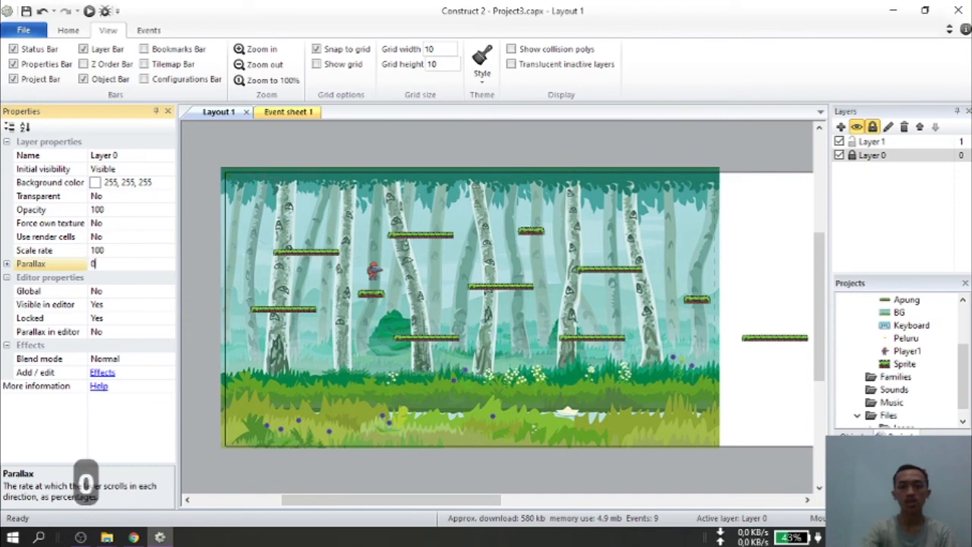
type(",0")
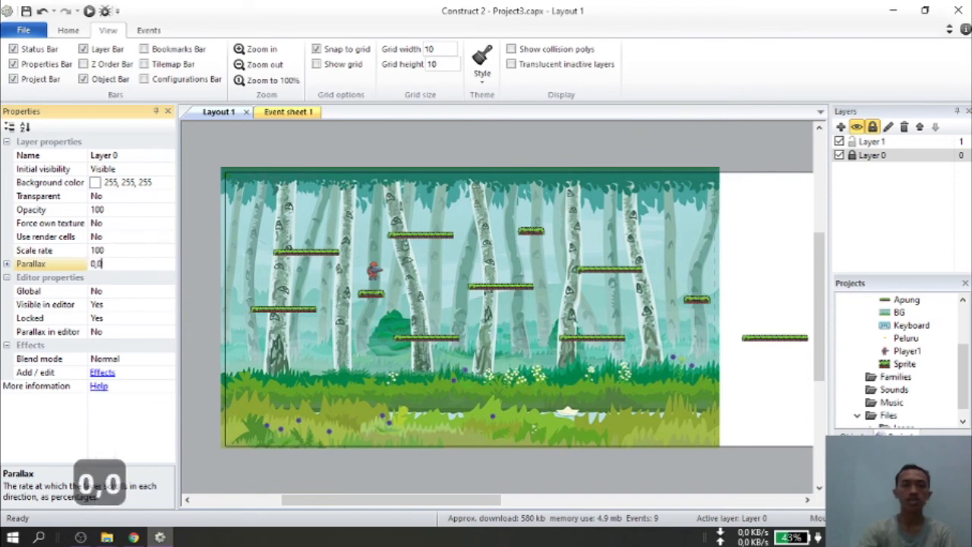
left_click(190, 228)
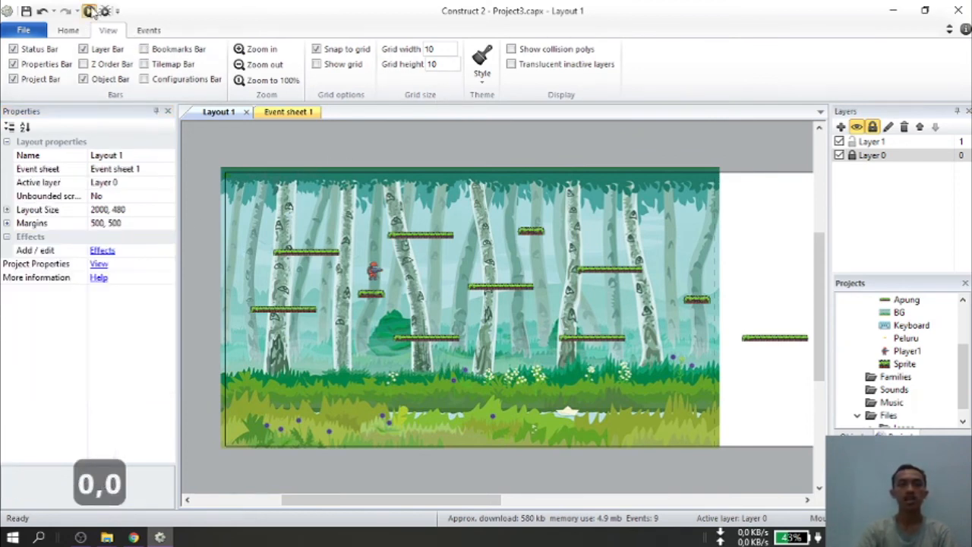
Step: Preview the level in the browser and jump the player across to the farthest long platform to test the background's scrolling
left_click(90, 11)
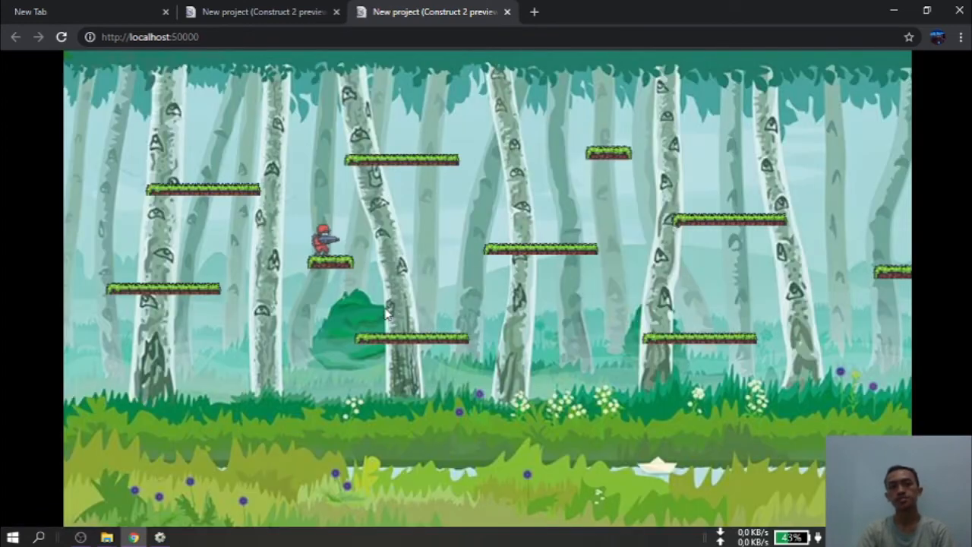
key("d")
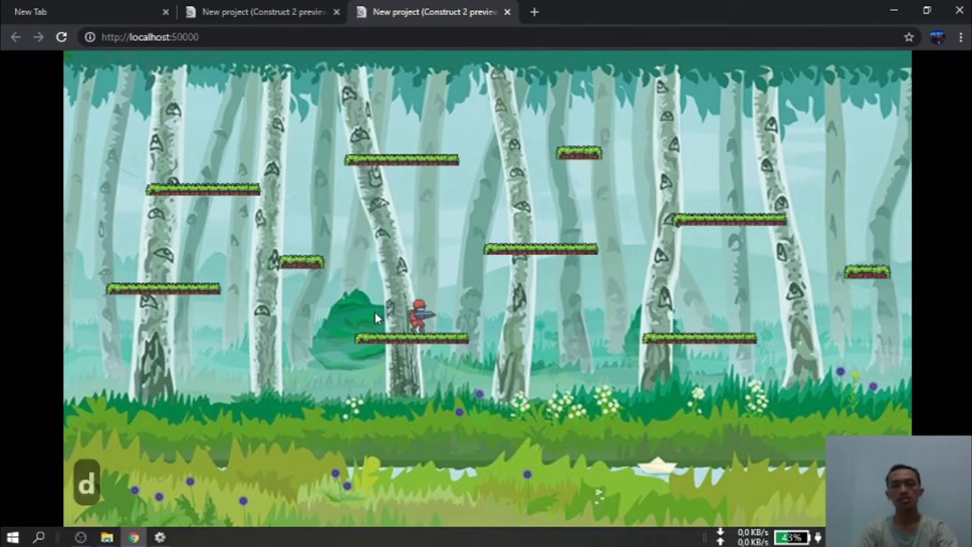
key("d")
key("w")
key("w")
key("a")
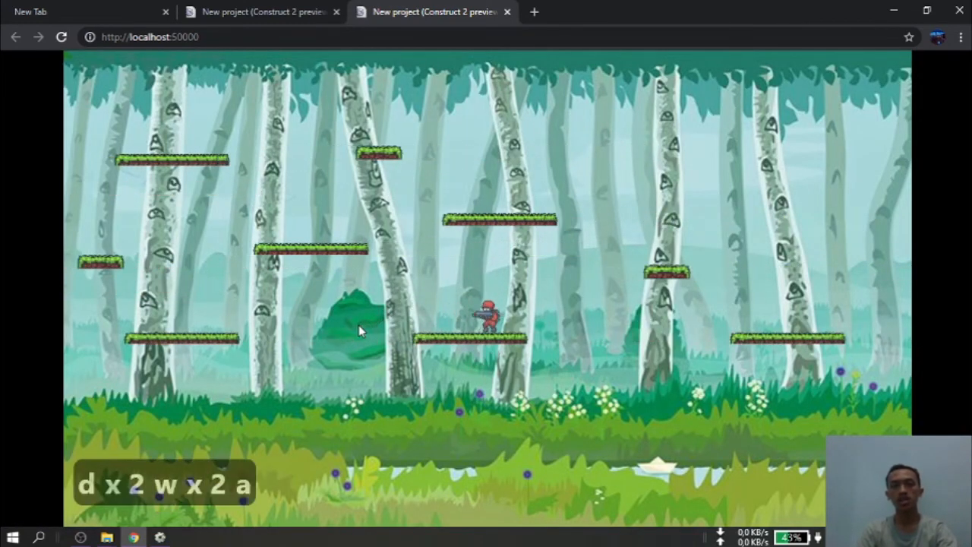
key("d")
key("w")
key("w")
key("d")
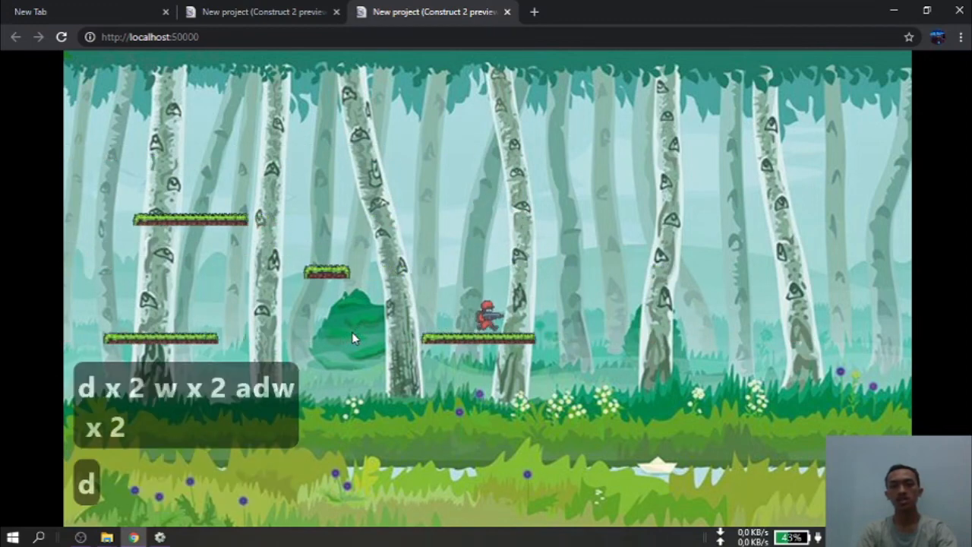
Step: Run the player back and forth on the farthest platform, jump back toward the moving platform, and jump off the far side
key("a")
key("d")
key("d")
key("a")
key("d")
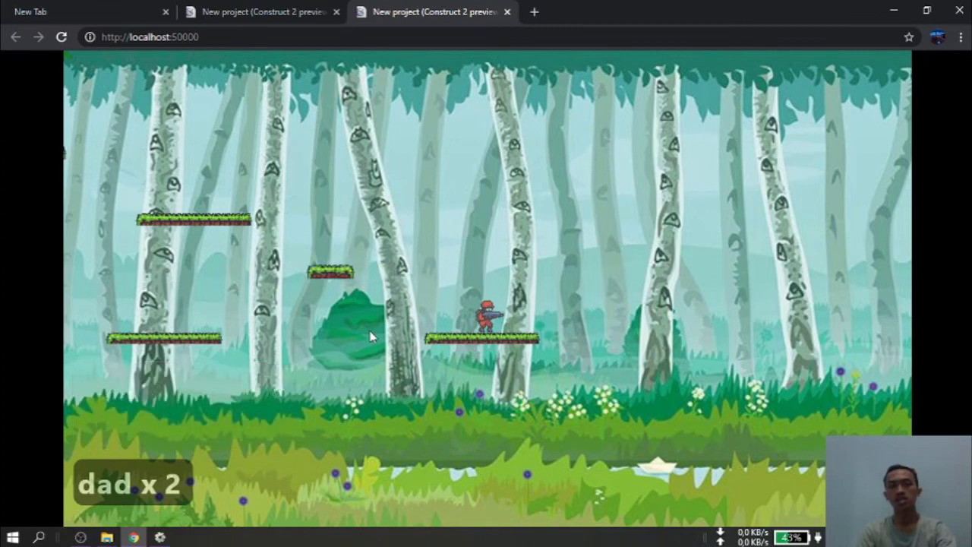
key("a")
key("d")
key("a")
key("w")
key("w")
key("d")
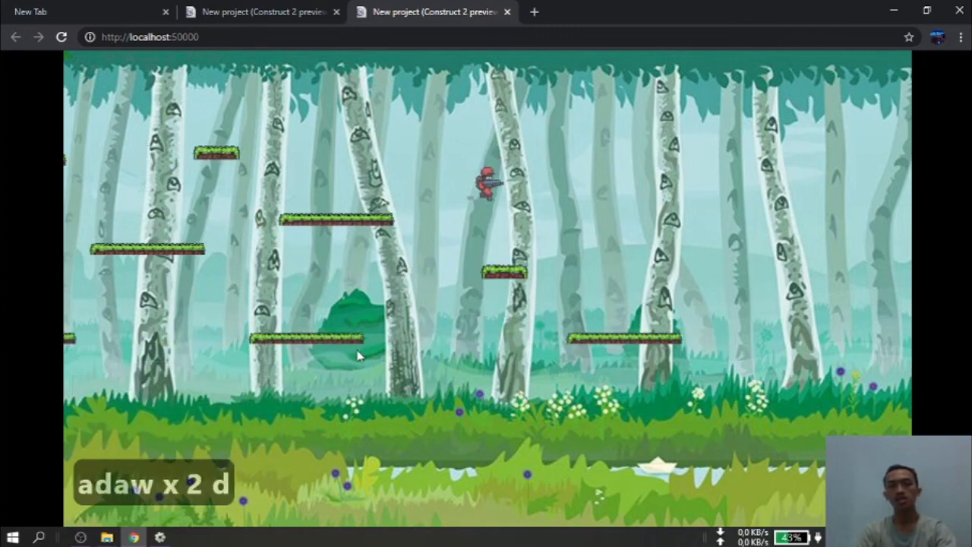
key("d")
key("w")
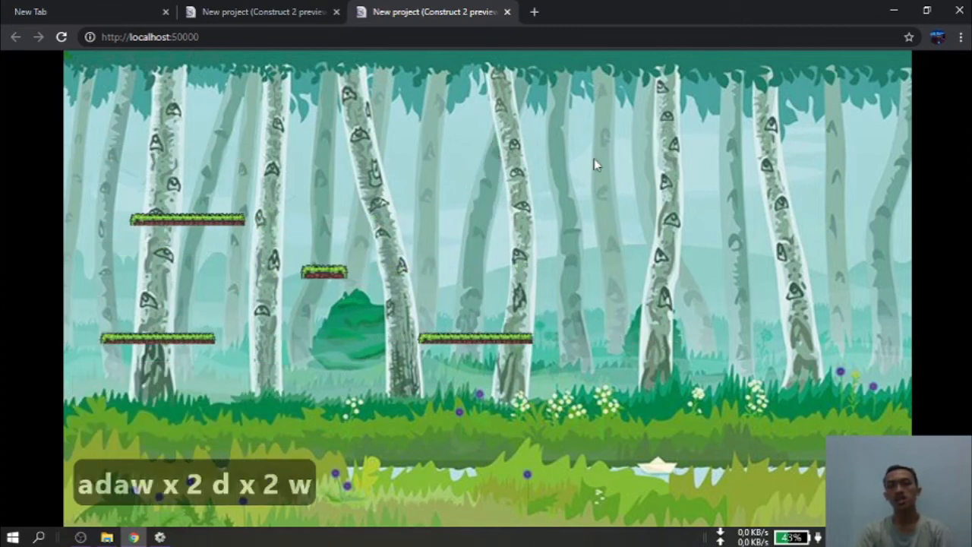
Step: Return to Construct 2 and copy the six platforms in the level's right part twice into the empty area beyond the background
left_click(160, 538)
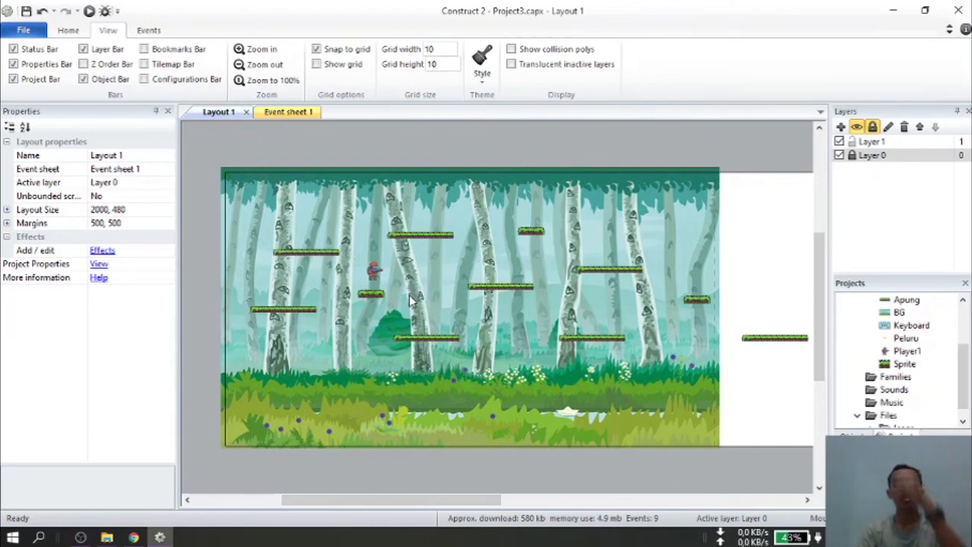
left_click(373, 274)
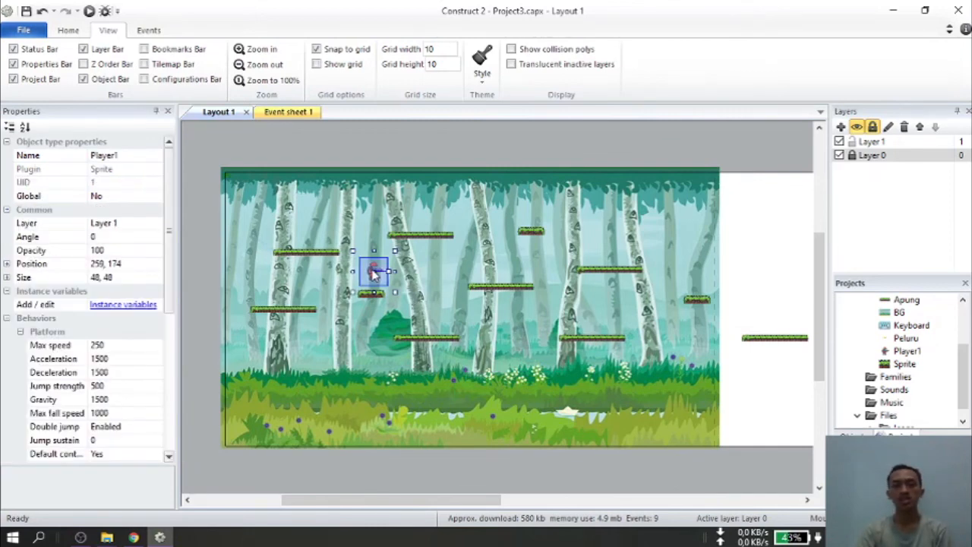
left_click(415, 293)
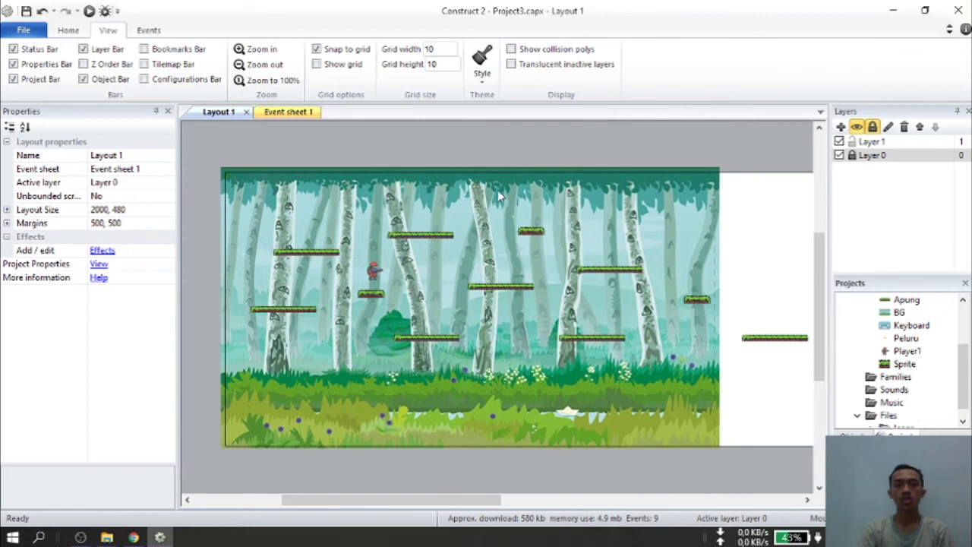
left_click_drag(458, 141, 759, 407)
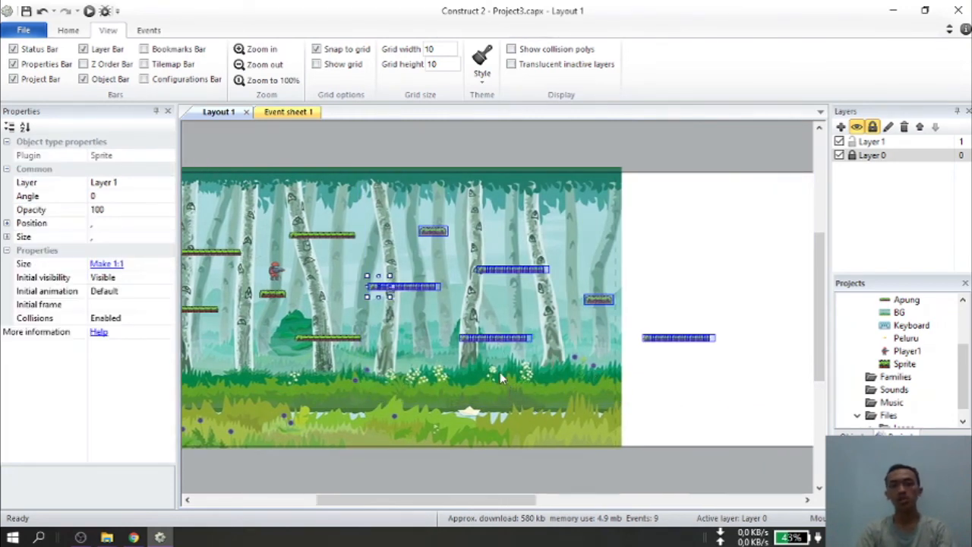
left_click_drag(479, 344, 805, 347)
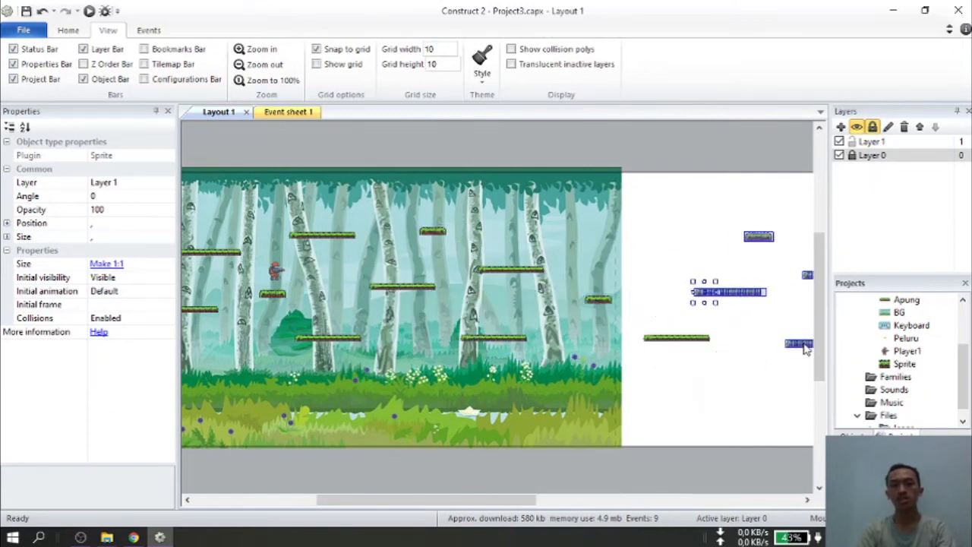
left_click_drag(535, 502, 678, 501)
left_click_drag(430, 341, 800, 323)
left_click_drag(566, 500, 688, 501)
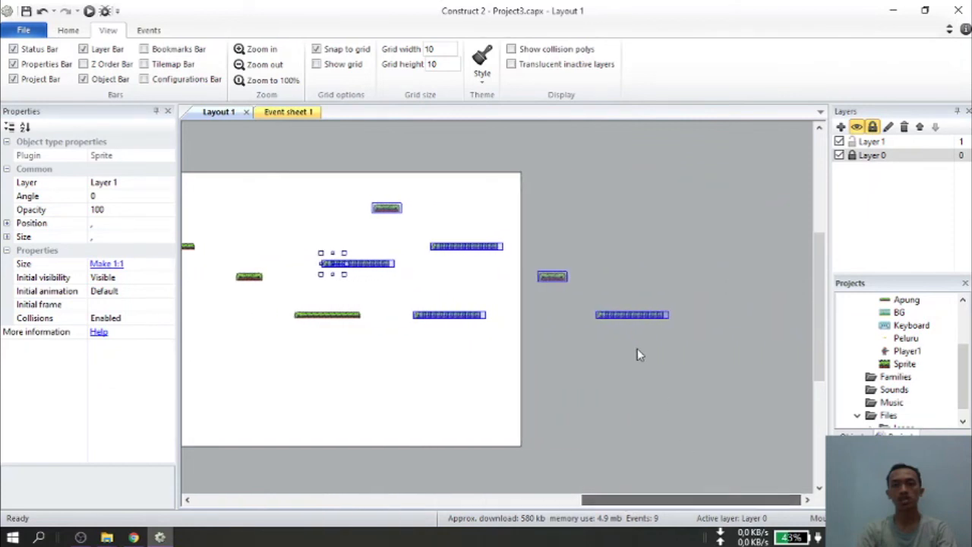
Step: Move the short and long platforms lying outside the layout's right edge into the empty lower area inside the layout
left_click(561, 379)
left_click_drag(517, 221, 689, 374)
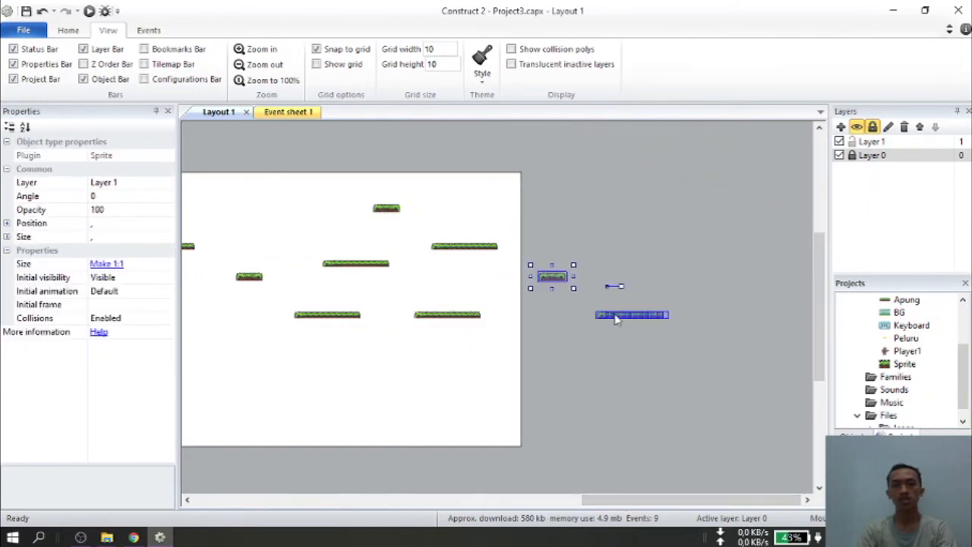
left_click_drag(616, 319, 283, 385)
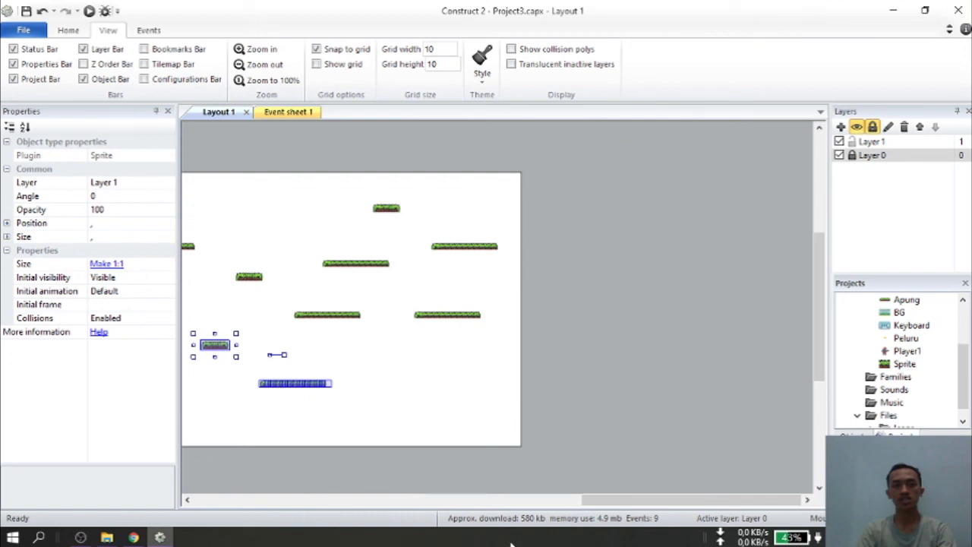
left_click_drag(612, 502, 442, 503)
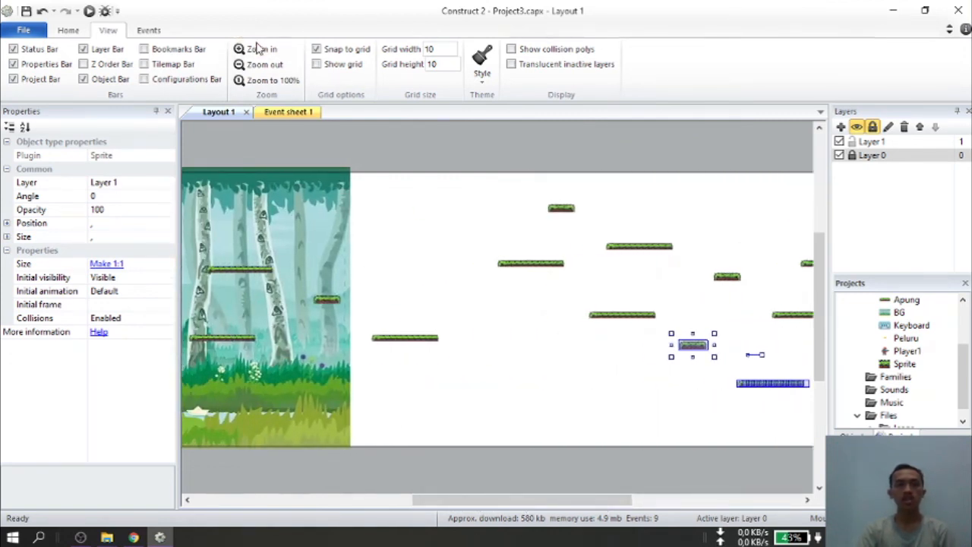
left_click(259, 48)
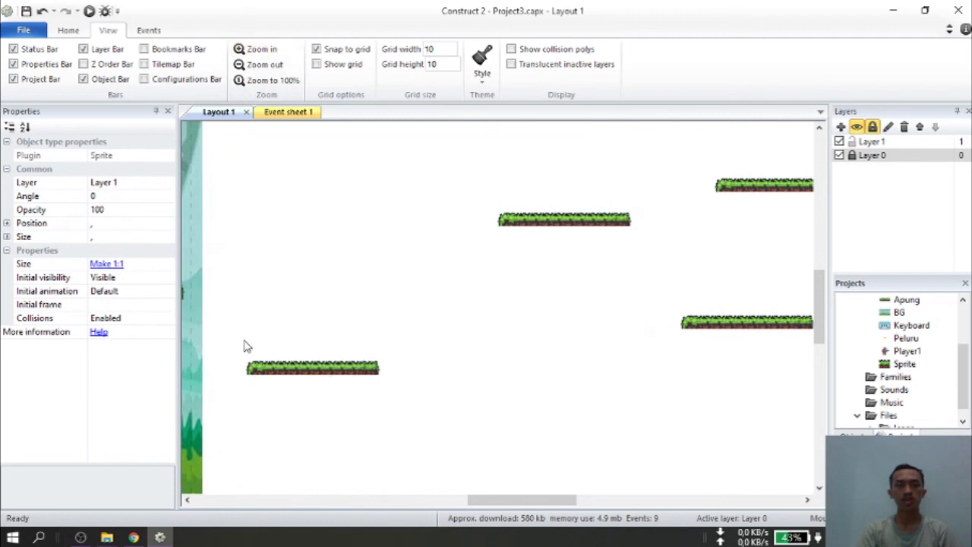
Step: Delete the two overlapping tiles at the far end of the low platform just beyond the background
left_click(377, 369)
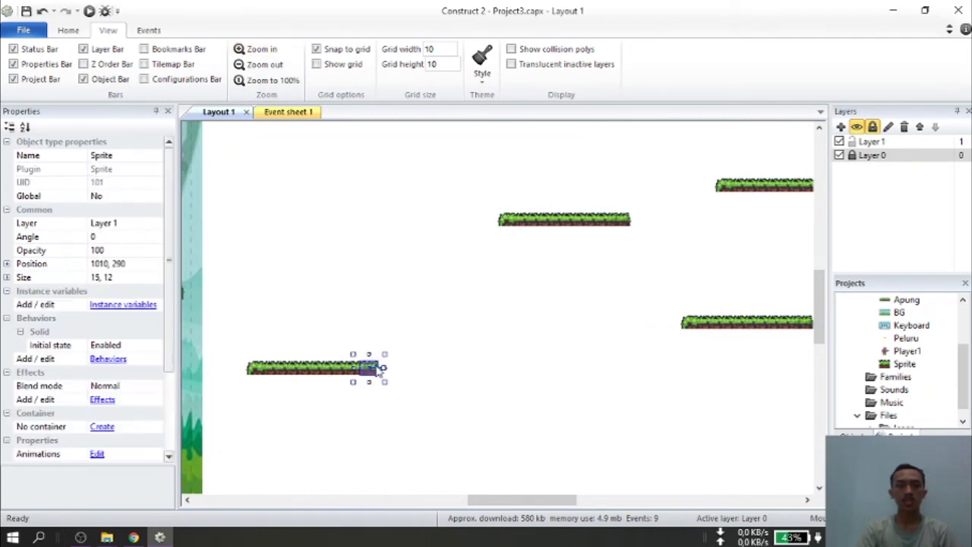
left_click(456, 389)
left_click(381, 370)
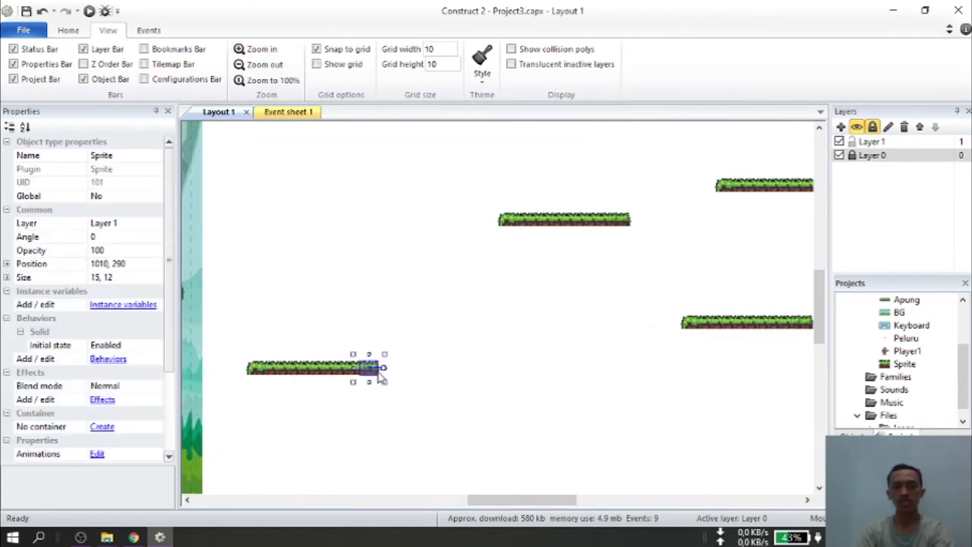
key("Delete")
left_click(382, 370)
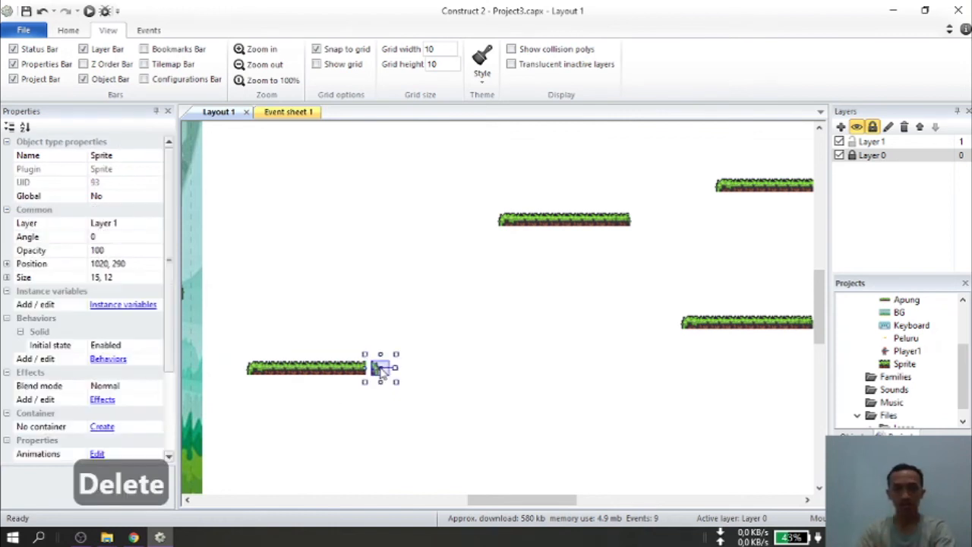
key("Delete")
Step: Lengthen the low platform beside the background by copying its remaining tiles onto its far end
left_click_drag(266, 328, 364, 408)
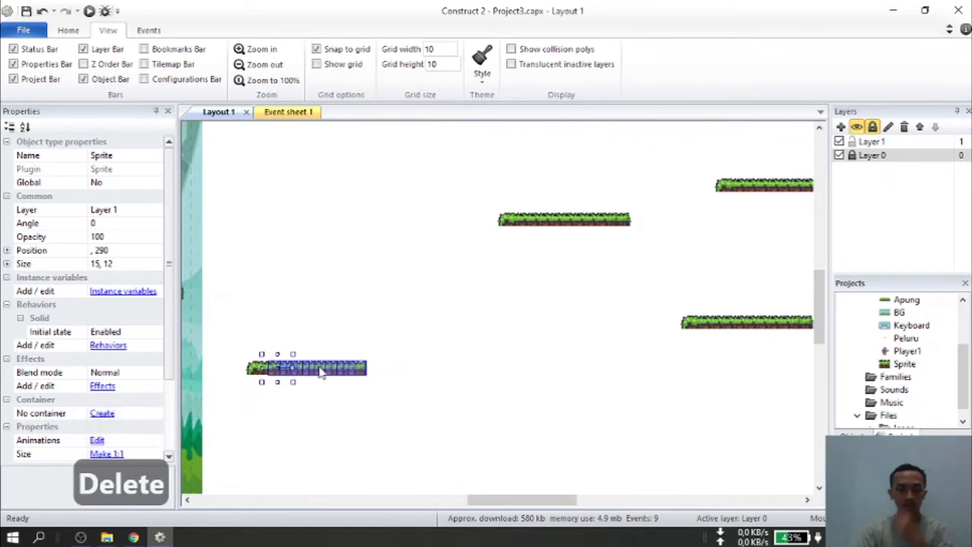
left_click_drag(317, 370, 513, 374)
left_click(546, 401)
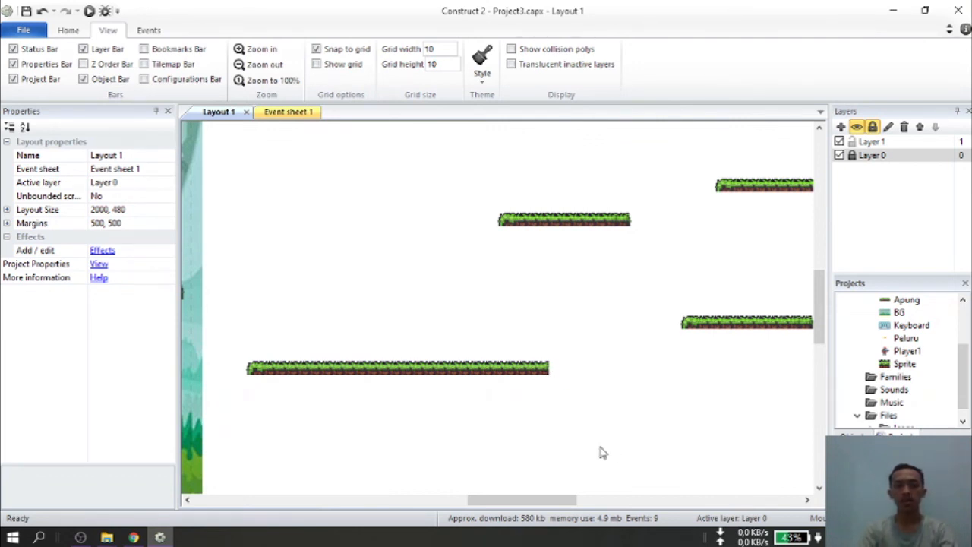
Step: Copy the lengthened platform to a lower spot farther along the layout and delete the stray tile copied with it
key("ctrl+alt+minus")
key("ctrl+alt+minus")
key("ctrl+alt+minus")
key("ctrl+alt+minus")
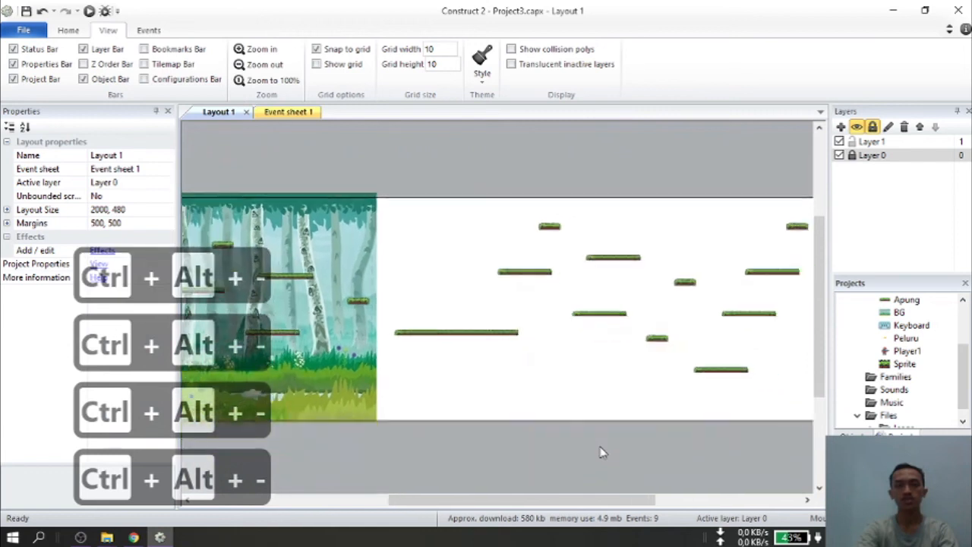
mouse_move(547, 501)
left_mouse_down()
mouse_move(619, 515)
mouse_move(563, 511)
left_mouse_up()
left_click(368, 332)
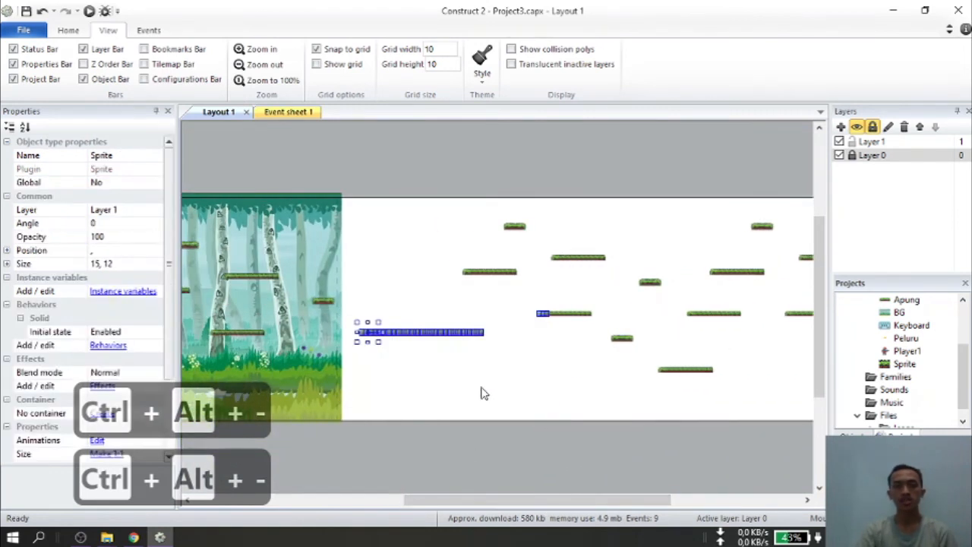
left_click_drag(408, 336, 509, 378, "ctrl")
left_click(614, 392)
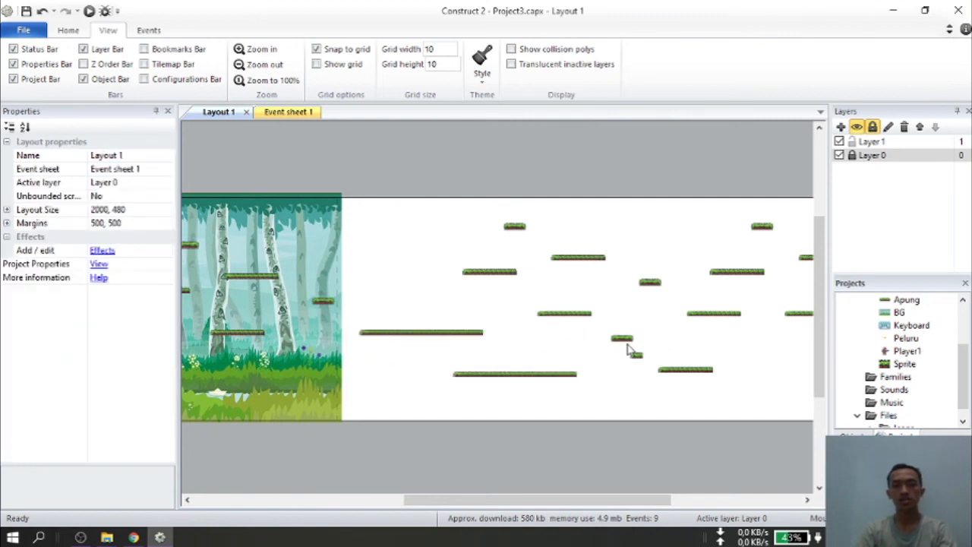
left_click(635, 356)
key("Delete")
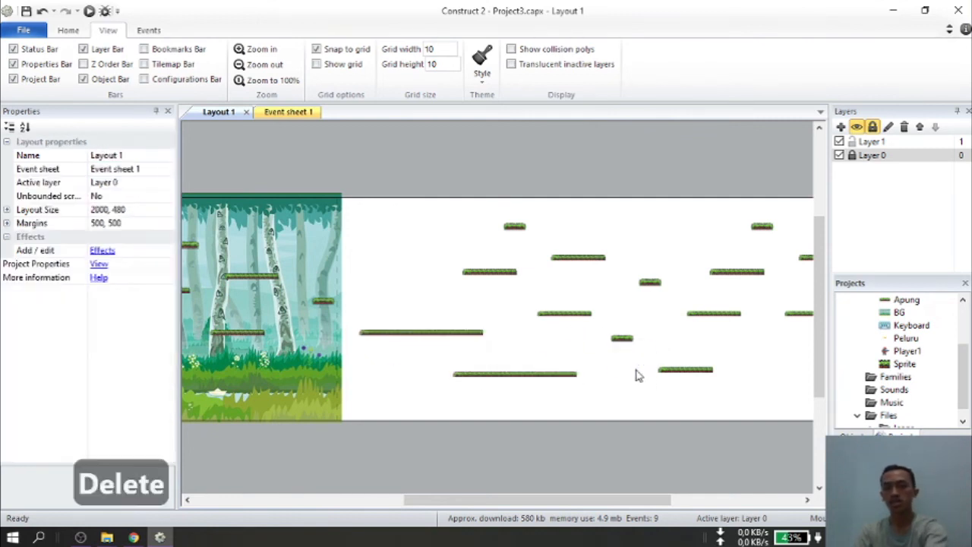
Step: Copy the lower long platform to the bottom corner at the layout's far end
left_click_drag(444, 361, 562, 406)
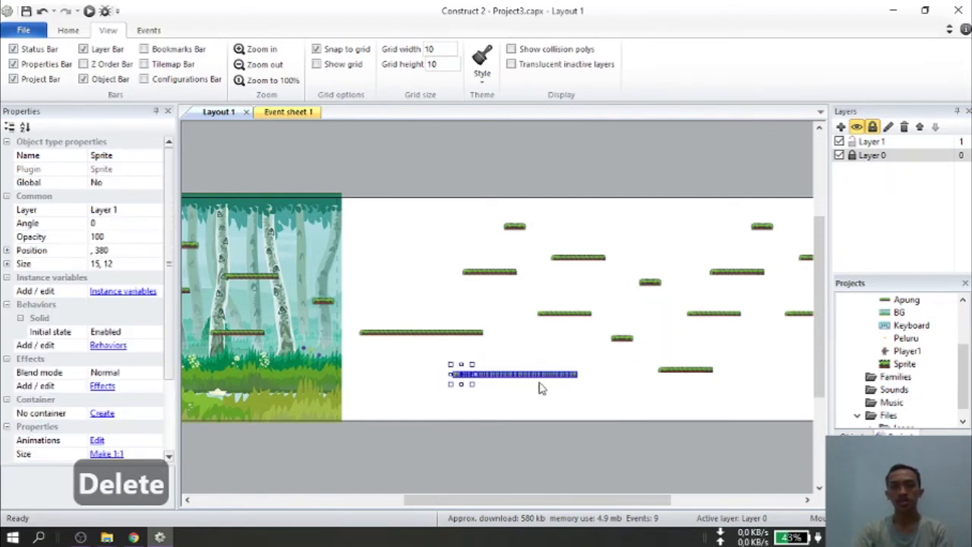
left_click_drag(532, 379, 680, 375)
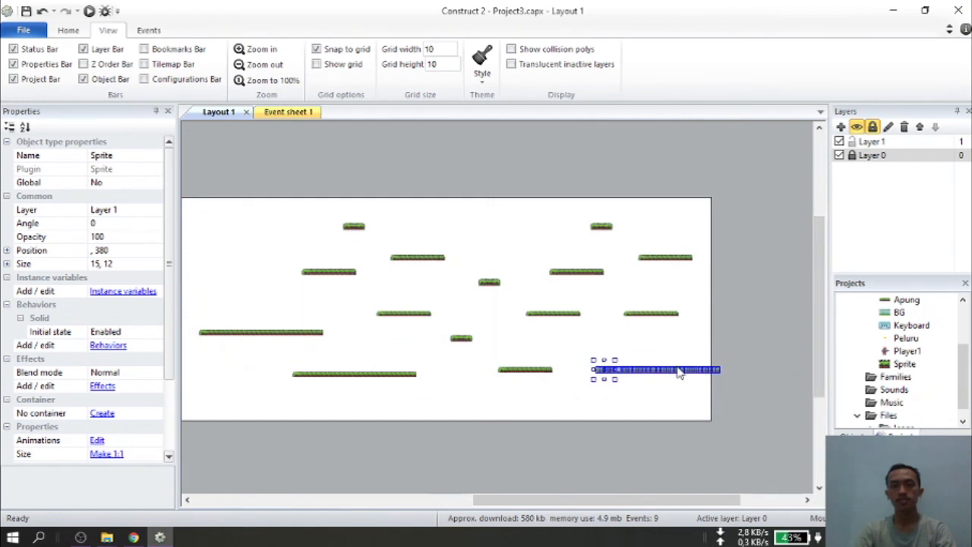
left_click(470, 492)
scroll(366, 497, "down", 1)
Step: Preview the level in the browser and jump the player from the starting platforms to the first lengthened platform
left_click_drag(486, 495, 264, 472)
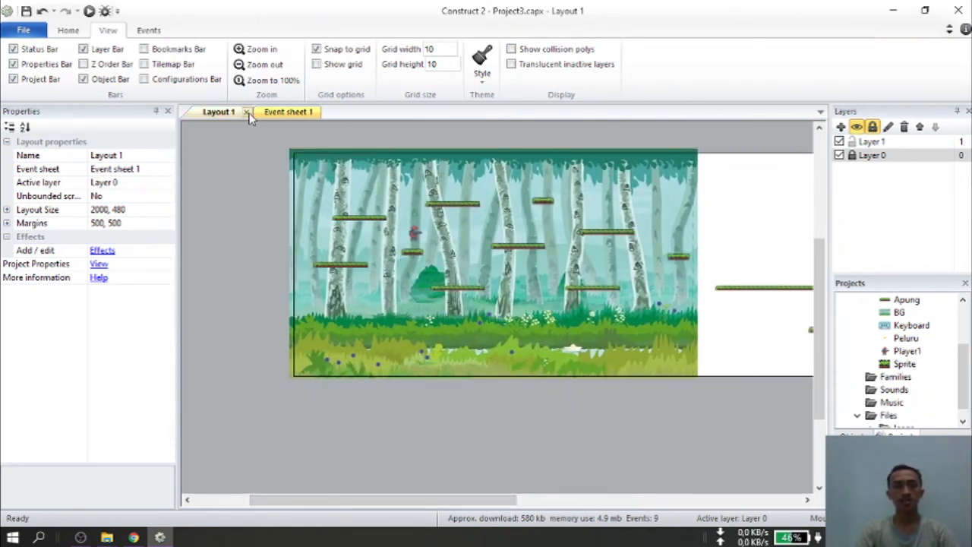
left_click(88, 12)
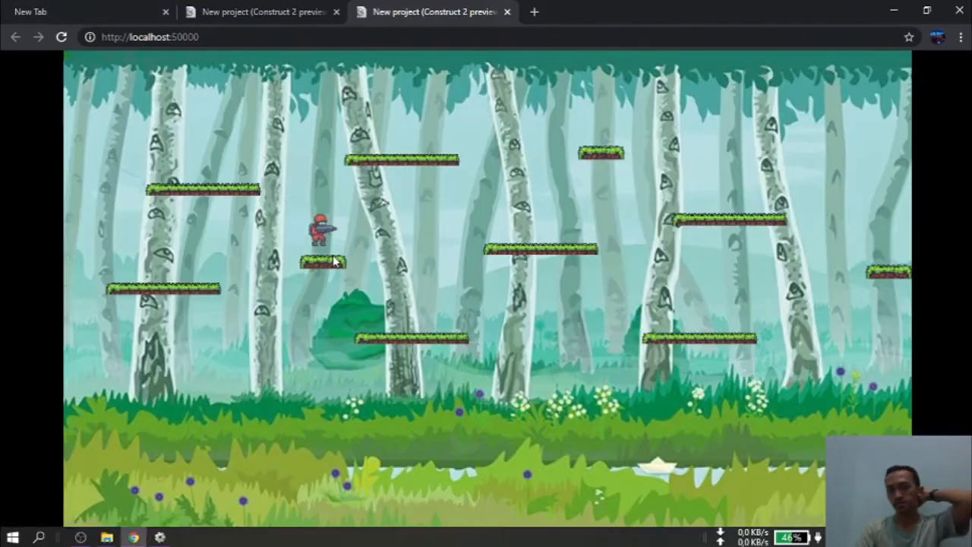
key("d")
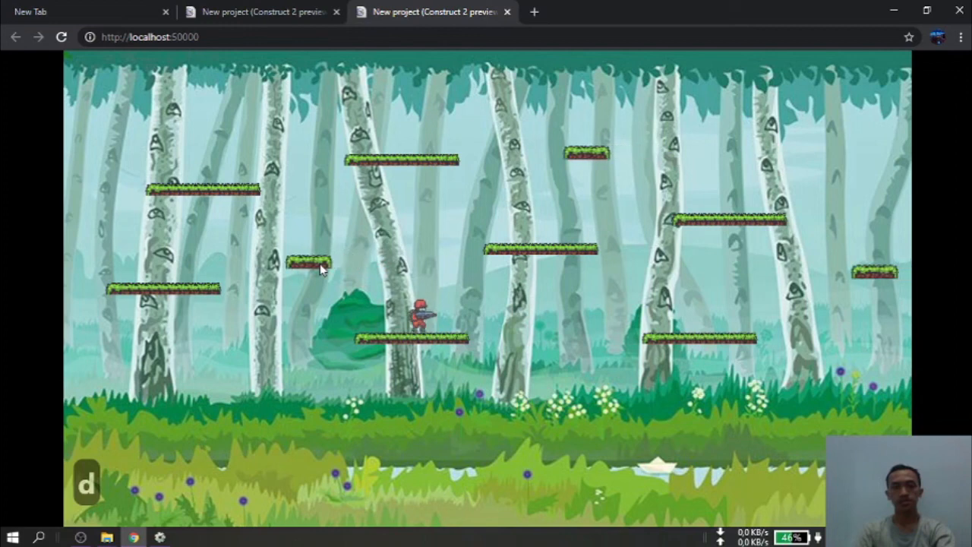
key("w")
key("d")
key("w")
key("d")
key("w")
key("w")
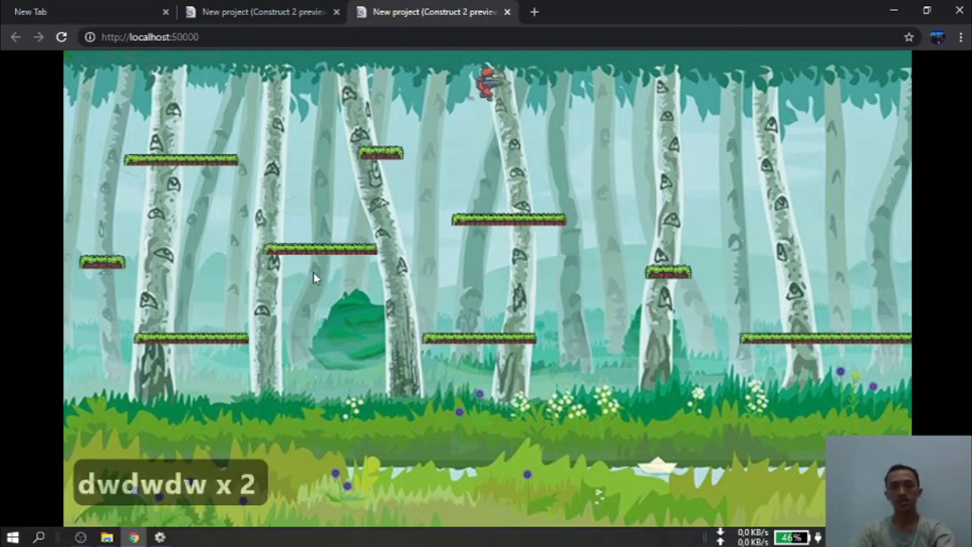
key("d")
key("w")
key("w")
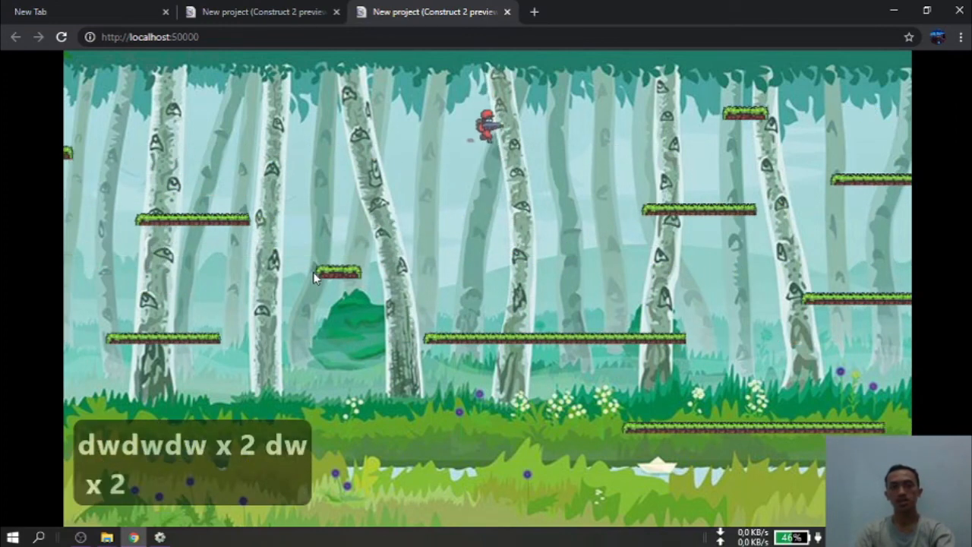
Step: Run the player off the first long platform and double-jump across the copied platforms beyond it
key("d")
key("d")
key("d")
key("w")
key("w")
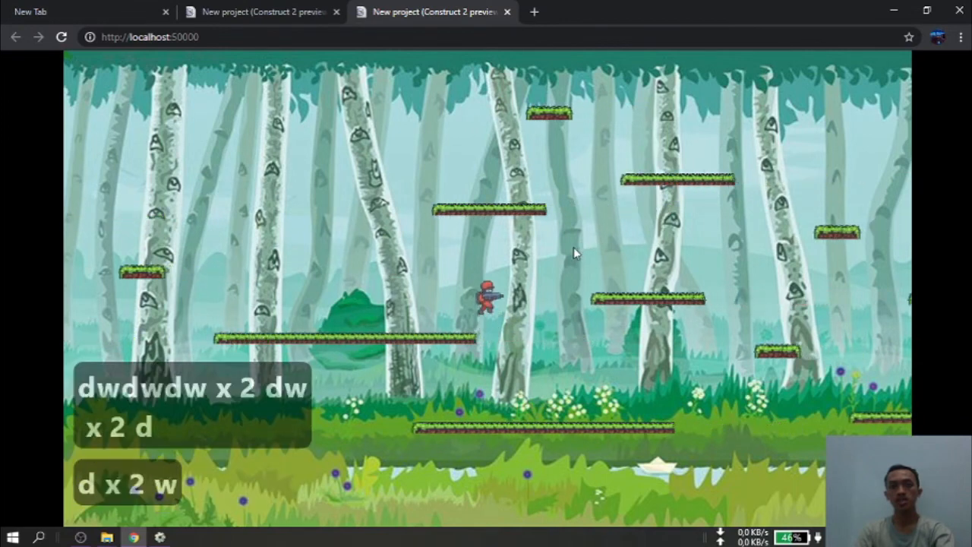
key("d")
key("w")
key("w")
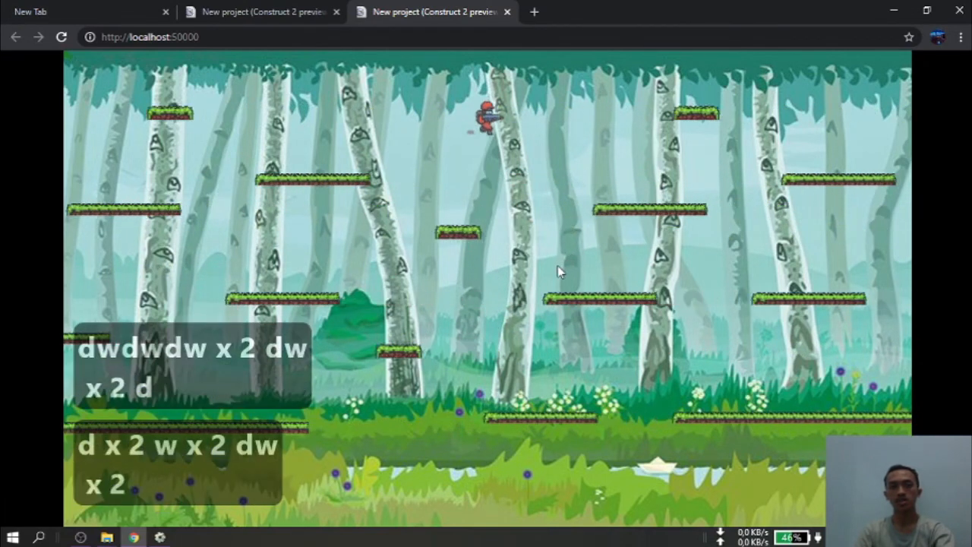
Step: Jump the player across the last platforms to the layout's far end, drop off the edge, and reload the preview
key("a")
key("d")
key("w")
key("w")
key("d")
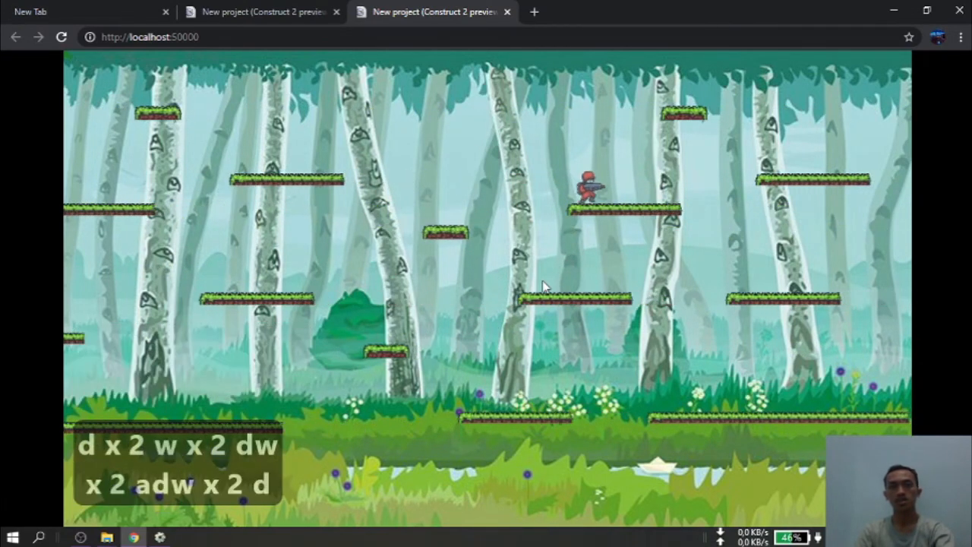
key("w")
key("w")
key("d")
key("d")
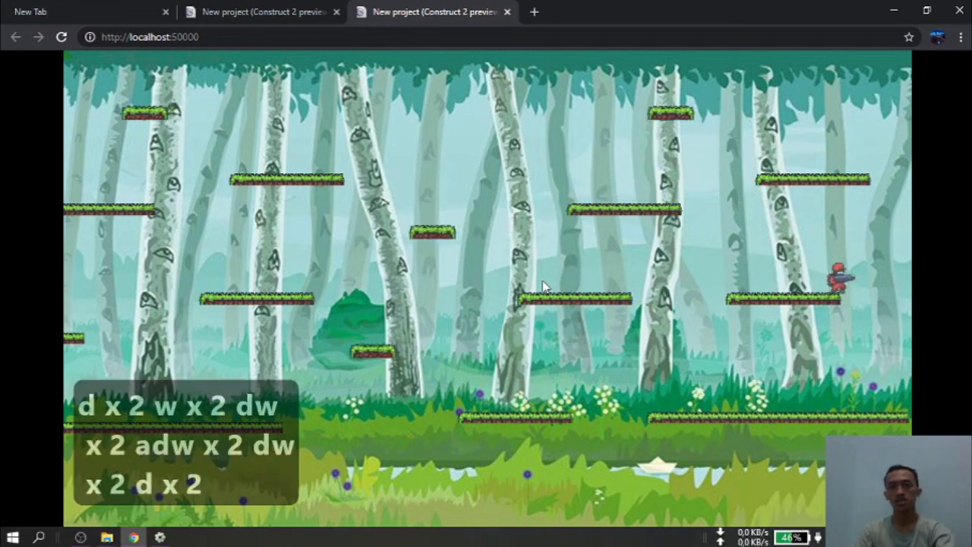
key("a")
key("d")
key("w")
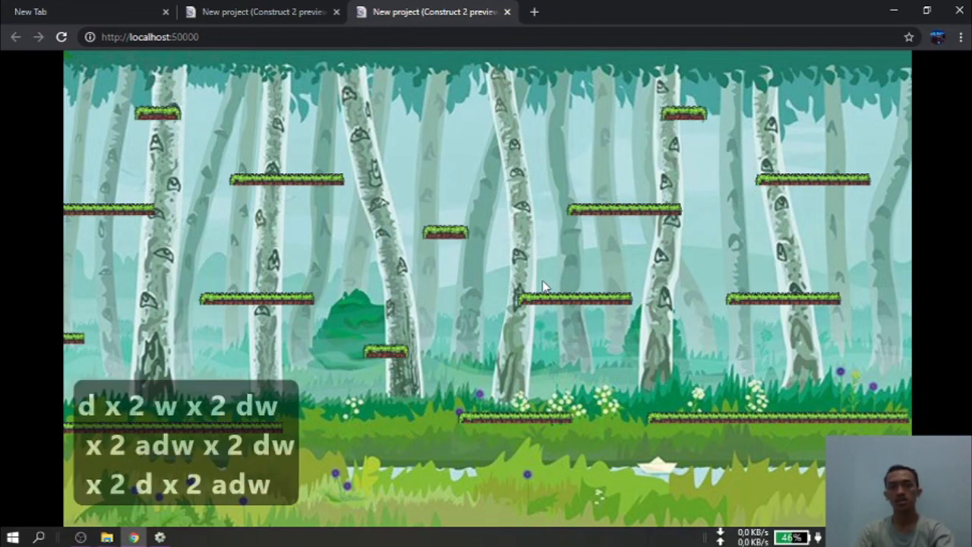
key("a")
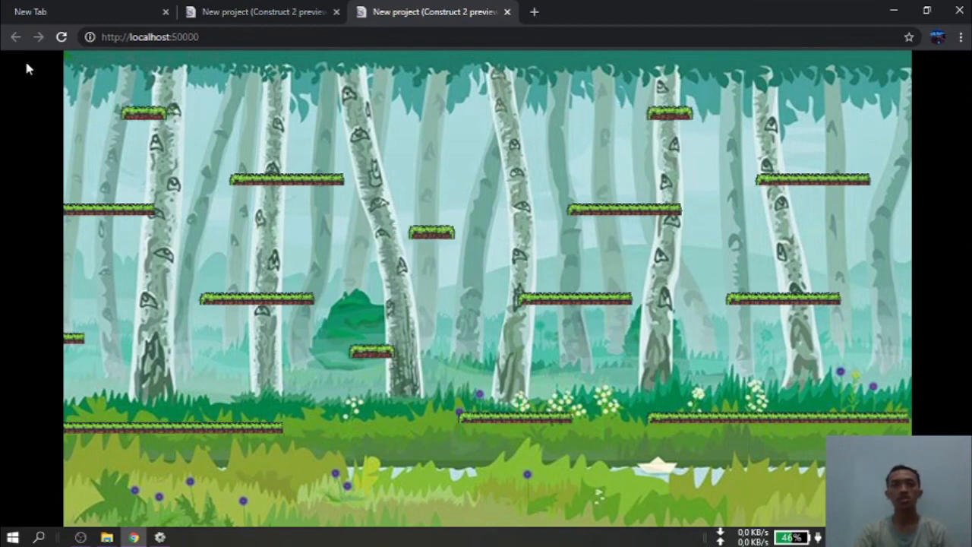
left_click(62, 38)
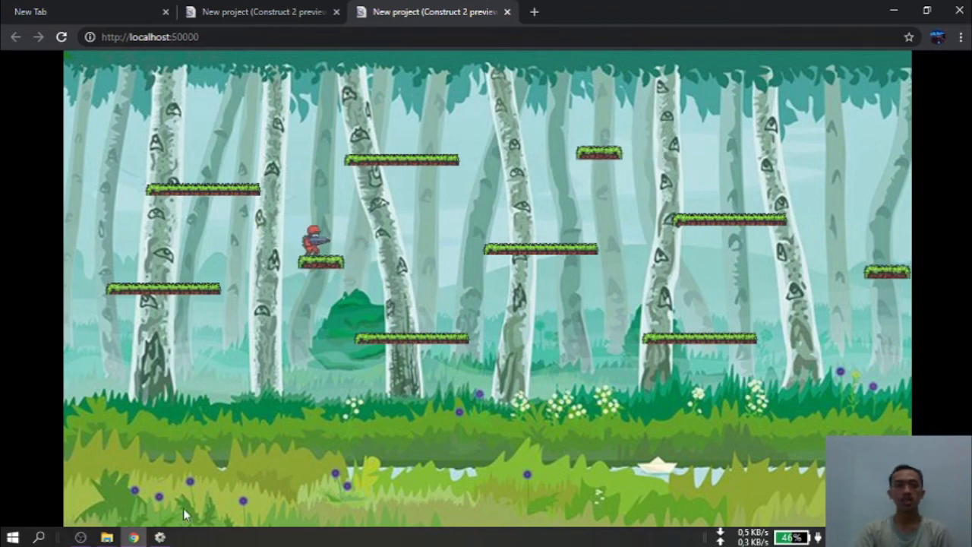
Step: Return to Construct 2 and move Player1 above the upper platform near the layout's start, at position 110, 100
mouse_move(160, 537)
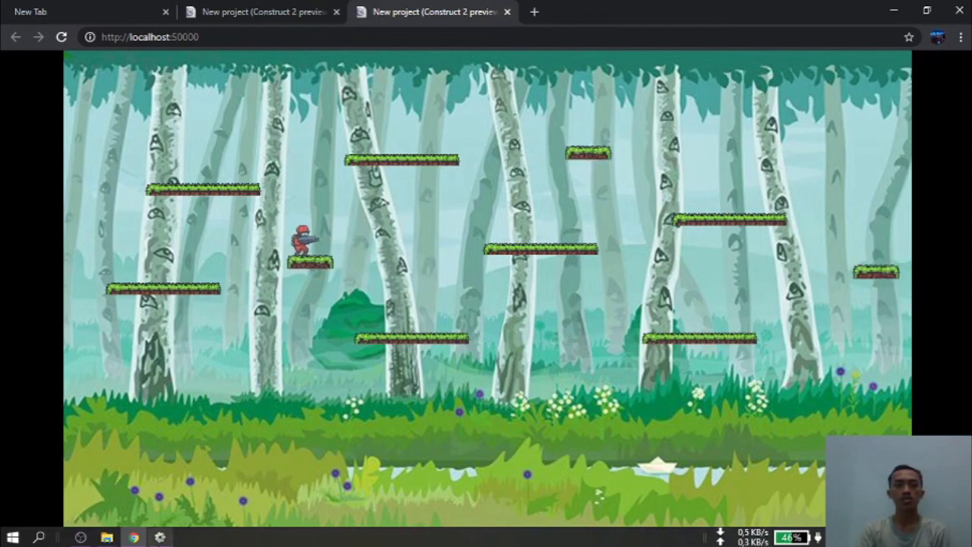
key("alt+Tab")
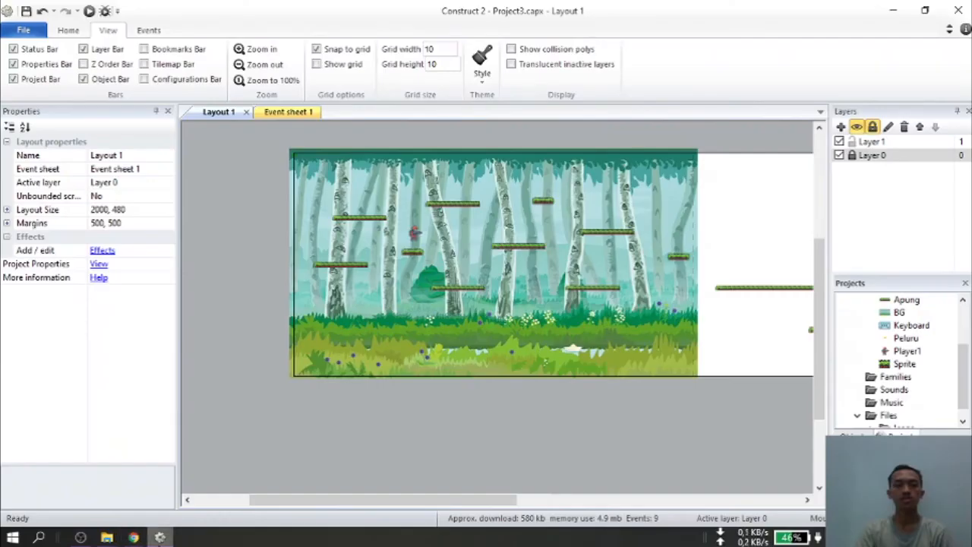
left_click(413, 236)
left_click_drag(416, 237, 348, 201)
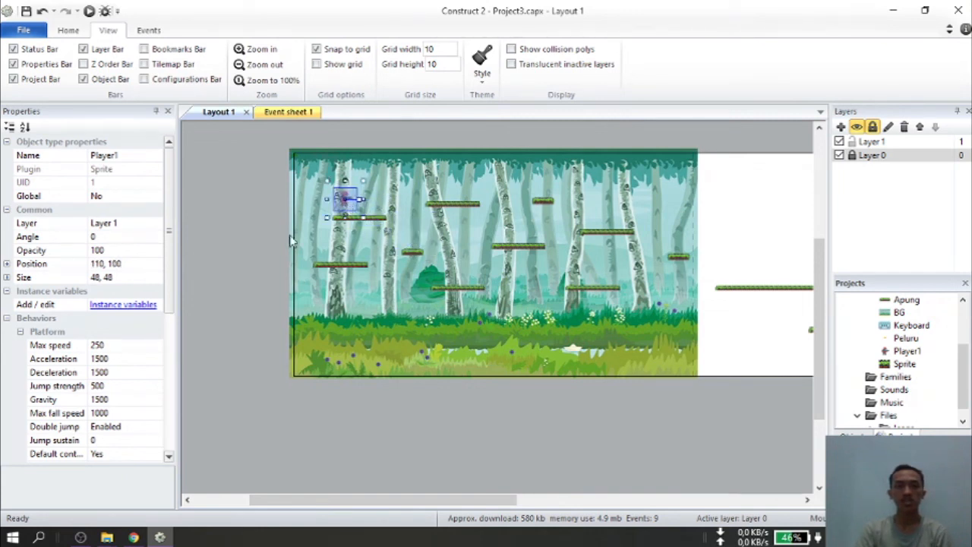
left_click(330, 213)
left_click(345, 202)
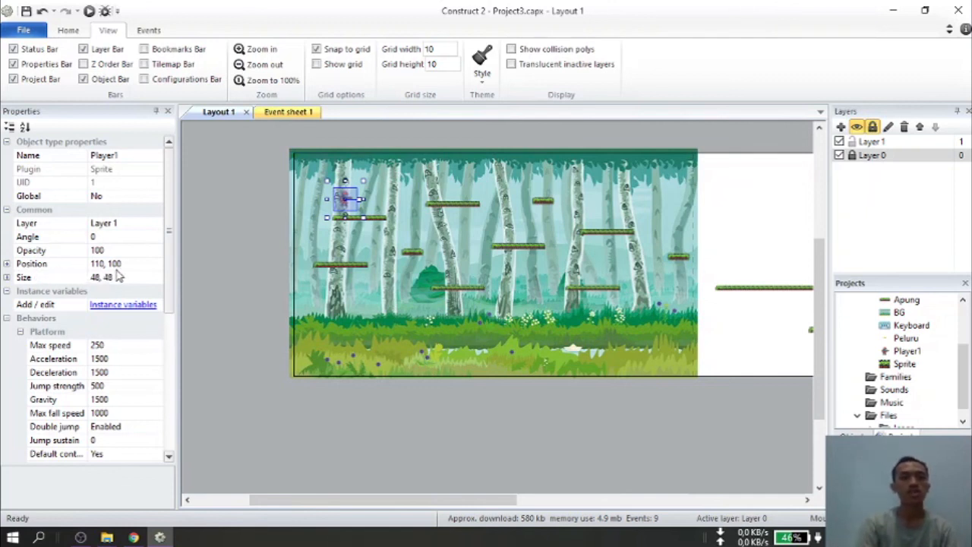
Step: Insert a new Sprite object over the layout's lower starting corner
right_click(274, 409)
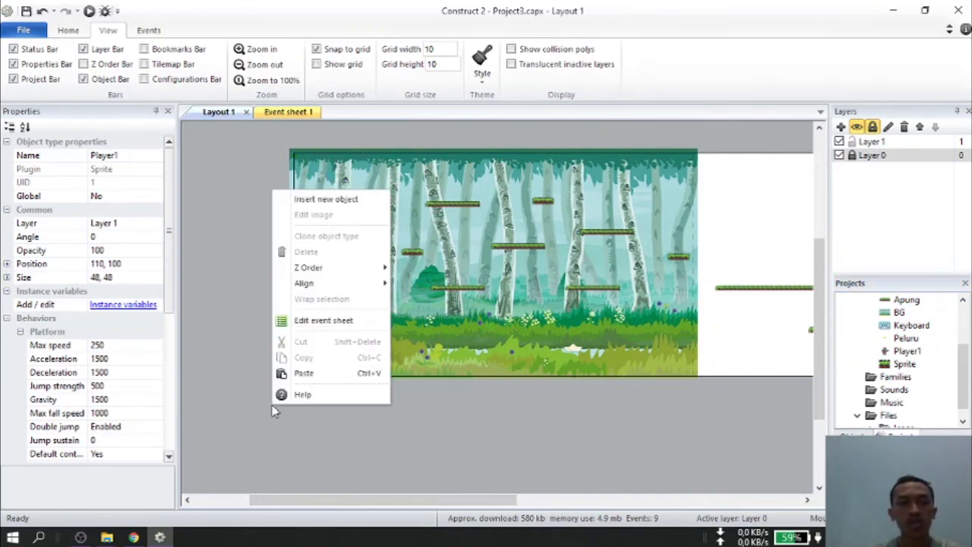
left_click(353, 199)
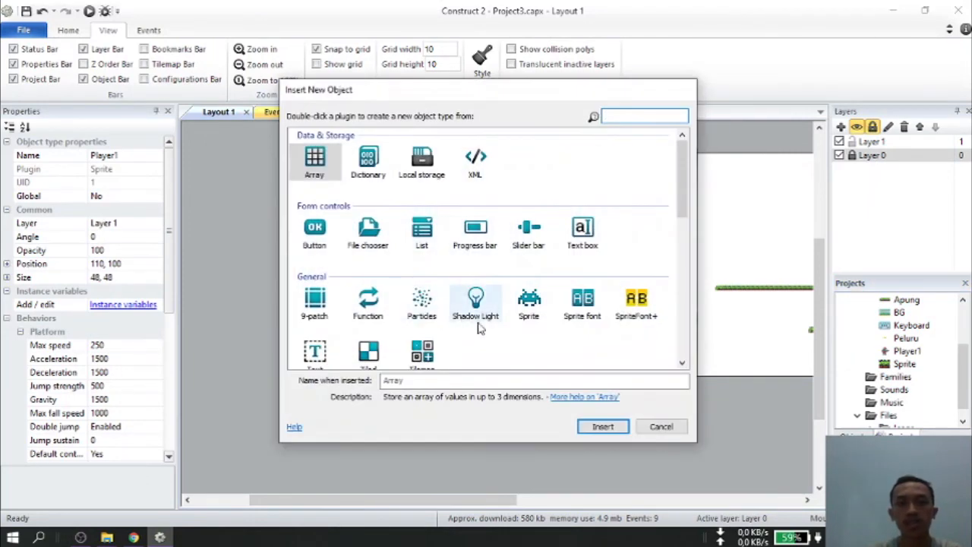
double_click(532, 307)
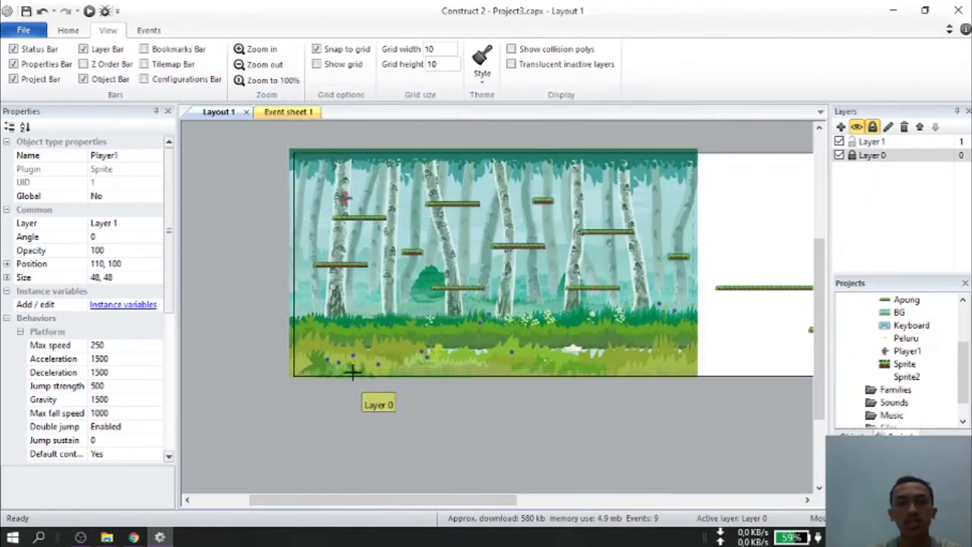
left_click(328, 342)
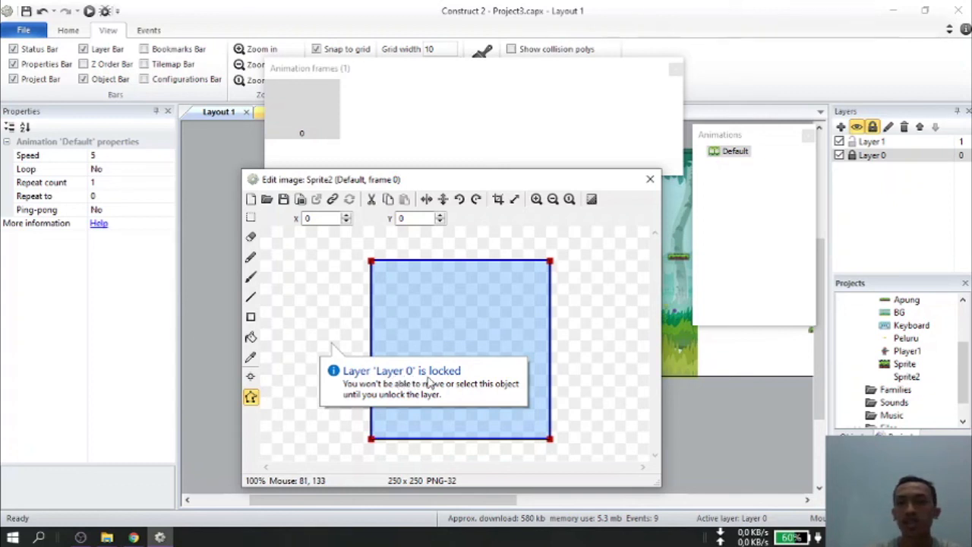
Step: Fill the new sprite's whole image with a red rectangle (RGB 253, 4, 21) and close the image editor
left_click(251, 317)
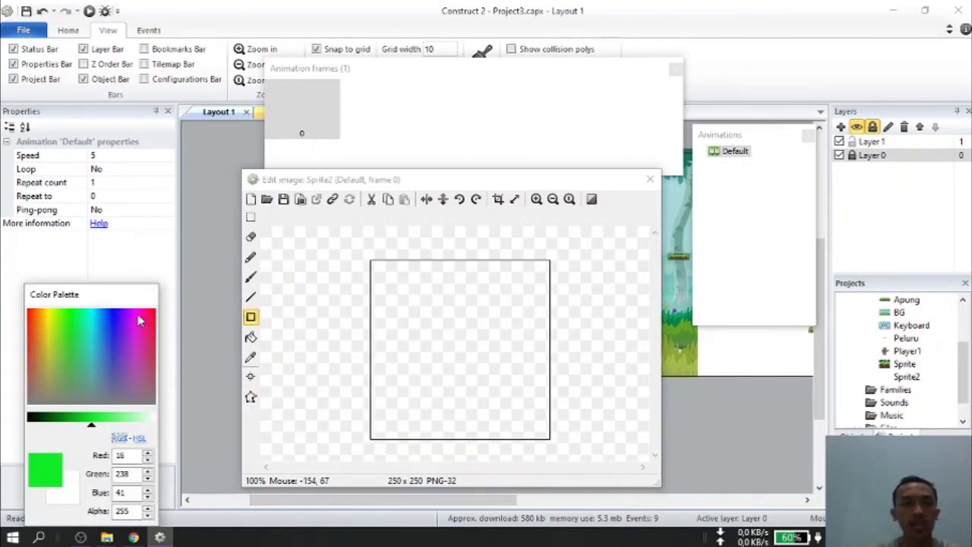
left_click_drag(139, 321, 177, 302)
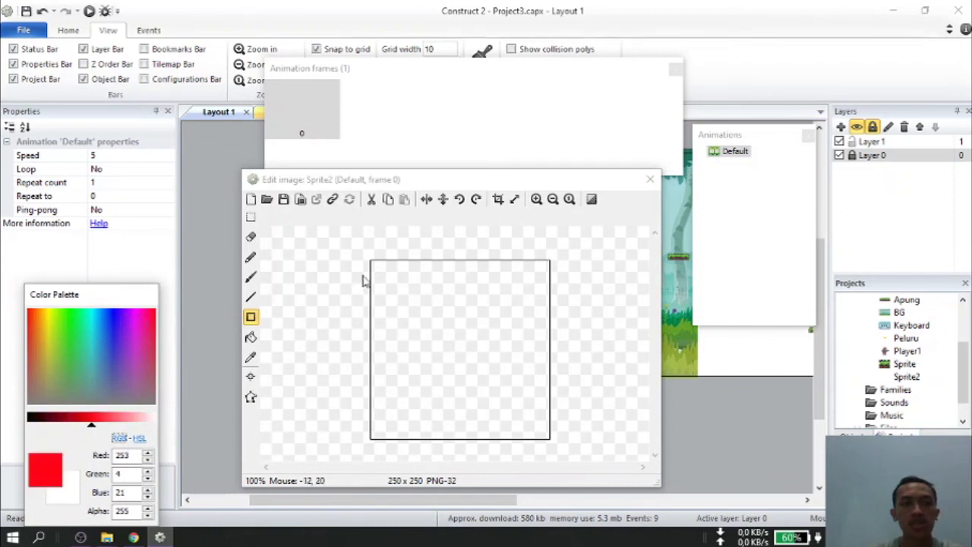
mouse_move(342, 247)
left_mouse_down()
mouse_move(448, 311)
mouse_move(575, 418)
mouse_move(621, 415)
left_mouse_up()
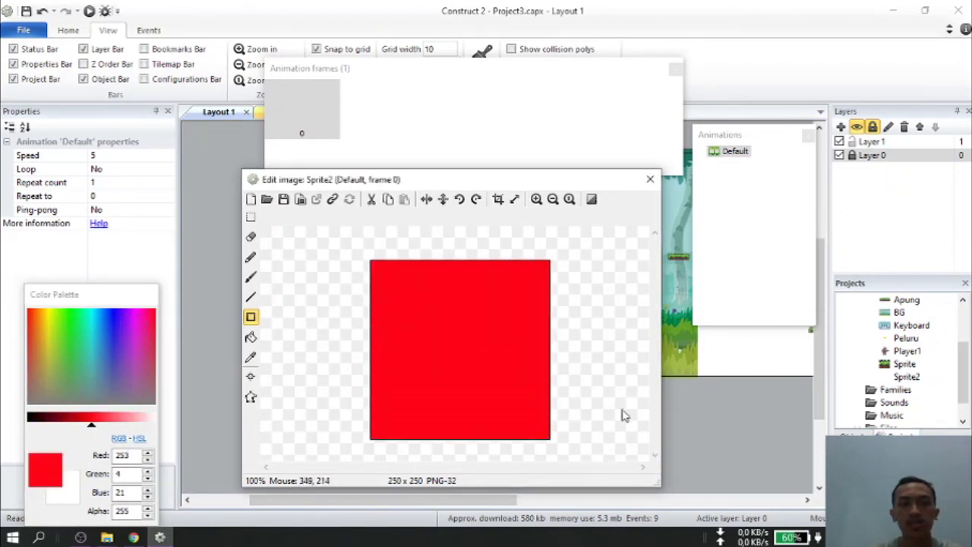
left_click(651, 179)
Step: Set the project's name to BatasBawah
left_click(146, 152)
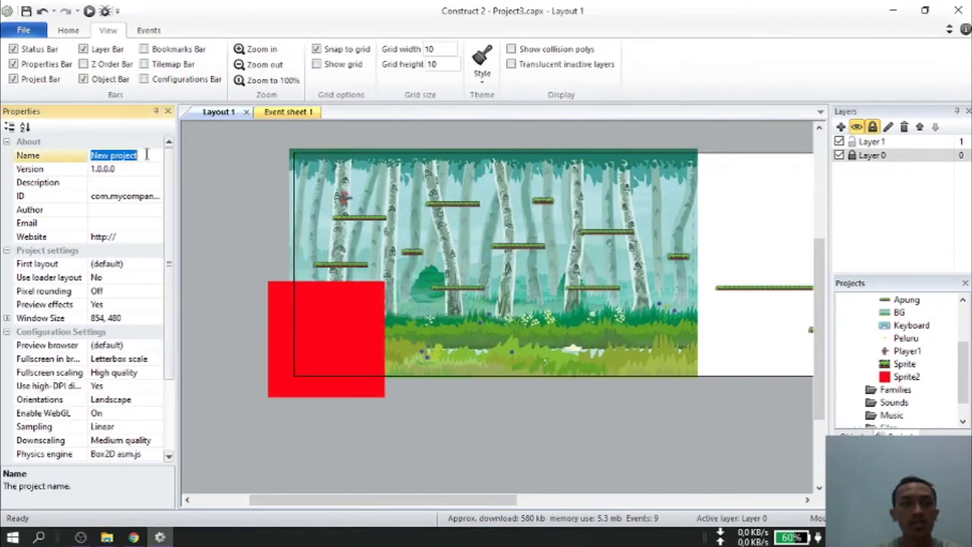
type("BatasBawah")
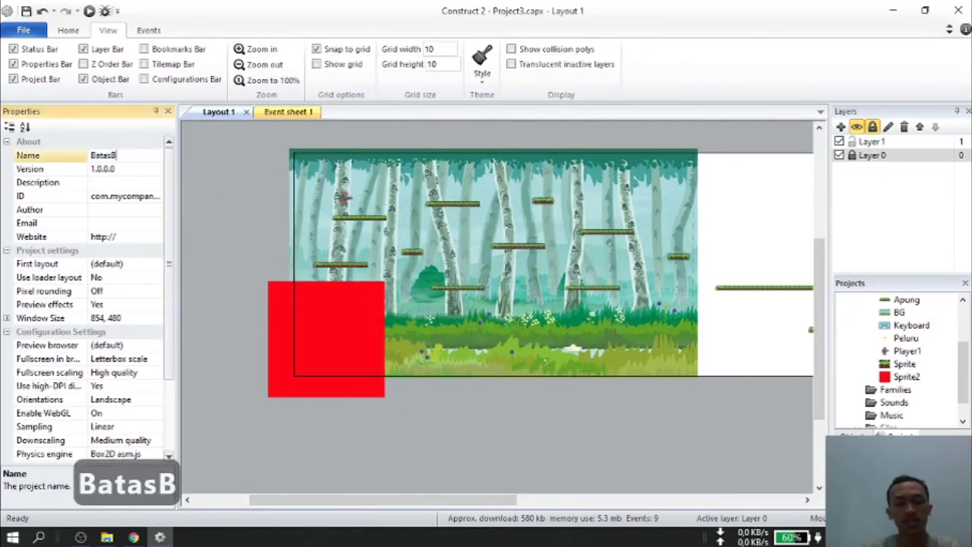
key("Return")
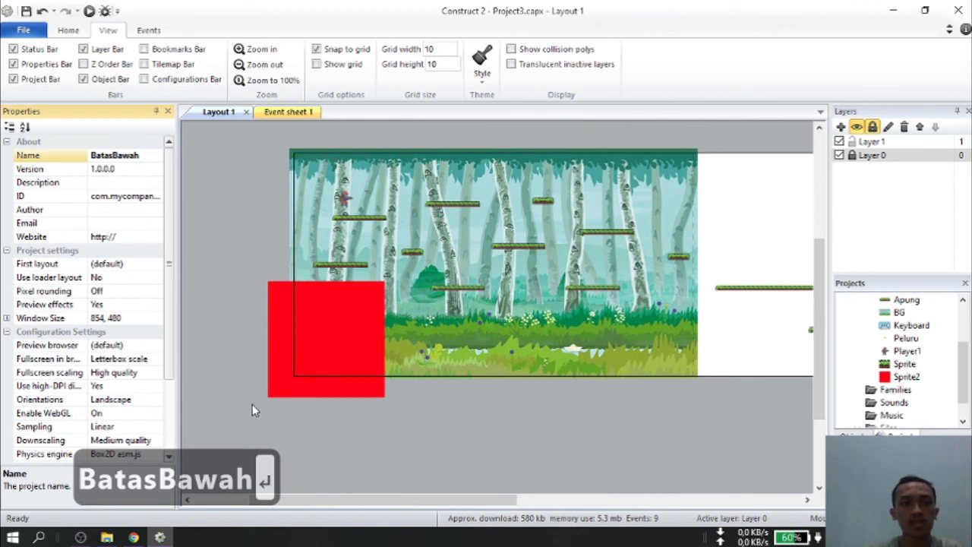
Step: Unlock Layer 0 and reassign the red square sprite from it to Layer 1
left_click(288, 383)
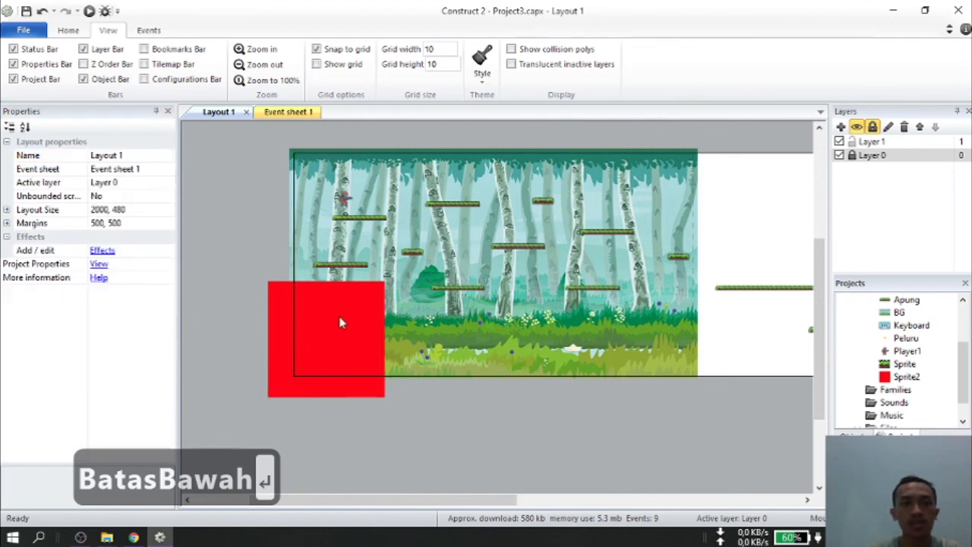
left_click(865, 157)
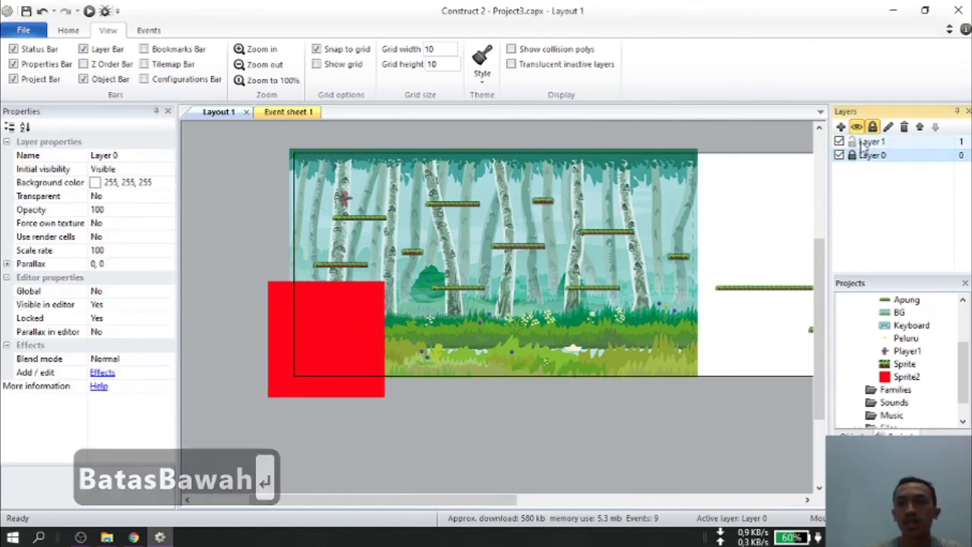
left_click(301, 393)
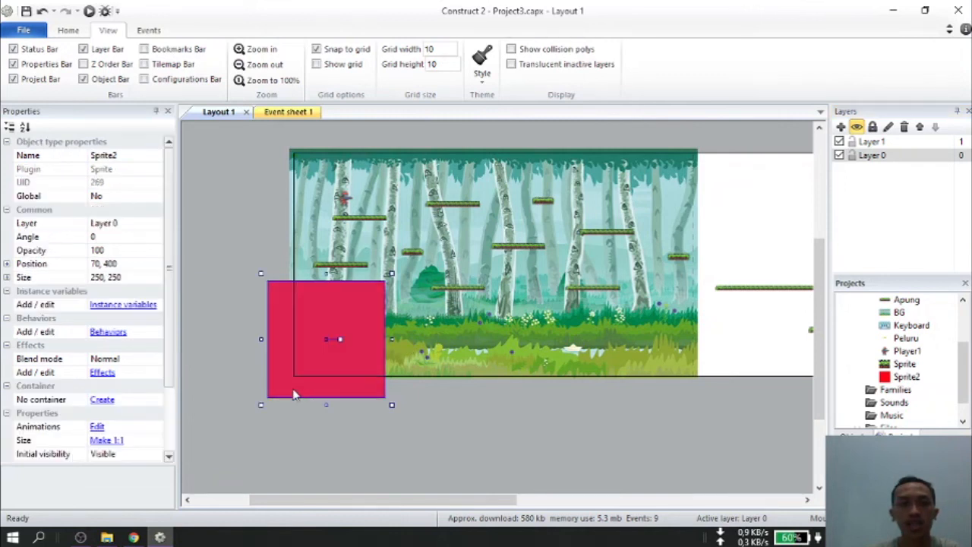
key("ctrl+z")
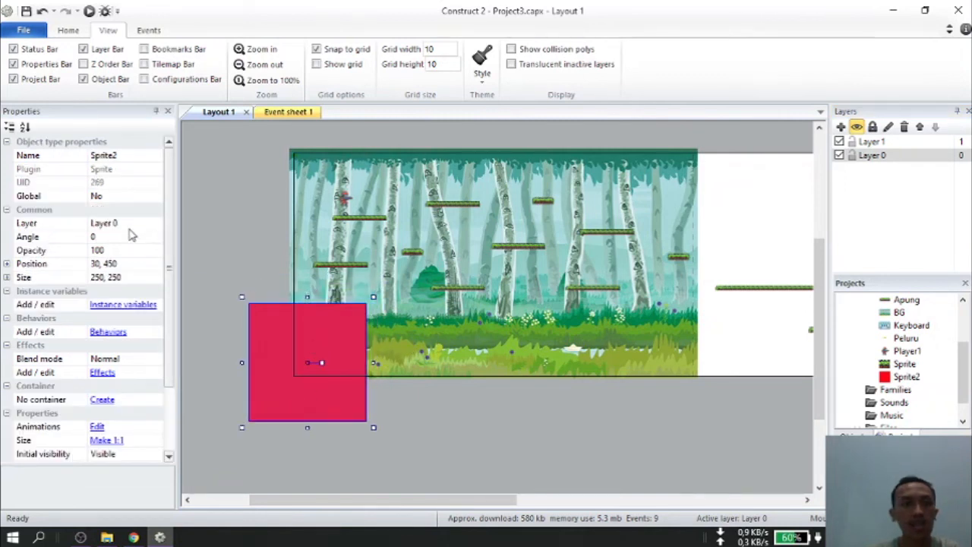
left_click(141, 223)
left_click(155, 223)
left_click(144, 237)
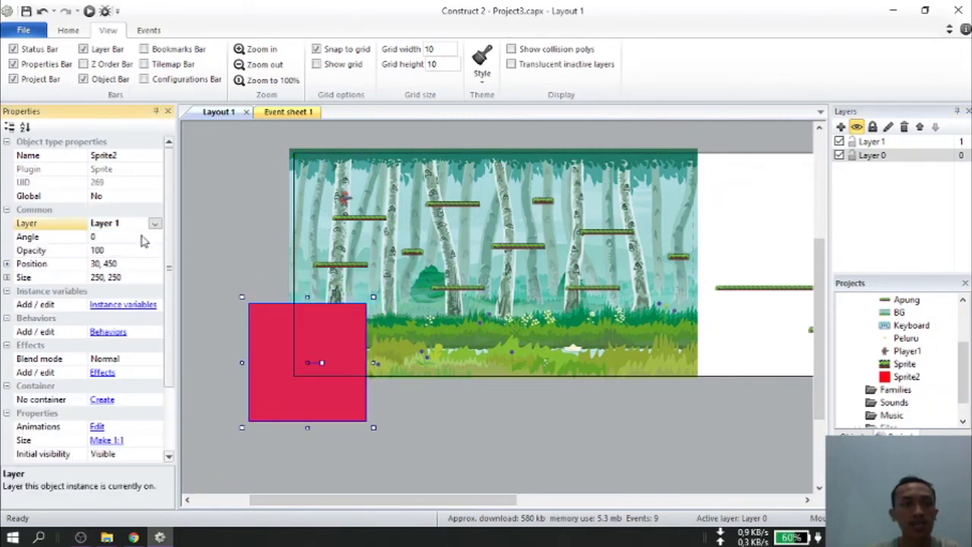
Step: Move the red sprite below the layout's lower edge and flatten it to a 250 by 20 bar at position 70, 500
left_click(220, 283)
left_click(276, 365)
left_click_drag(276, 365, 296, 392)
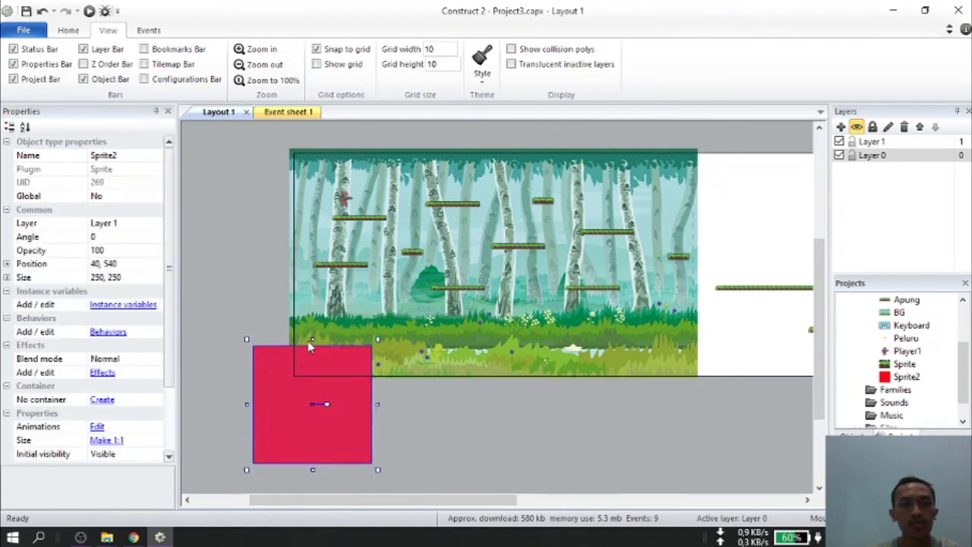
left_click_drag(313, 337, 312, 388)
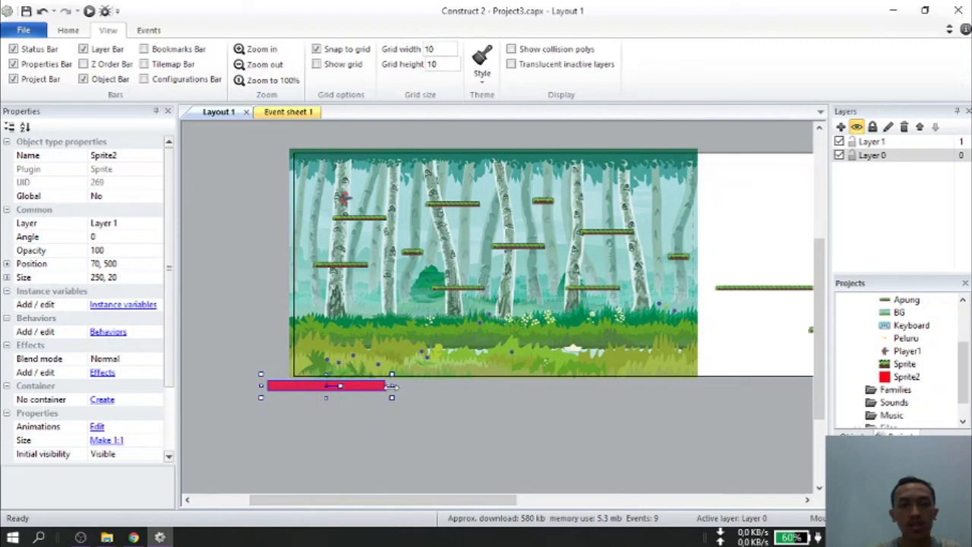
Step: Stretch the red bar to about 2300 px wide so it extends past both ends of the layout
left_click_drag(393, 387, 750, 396)
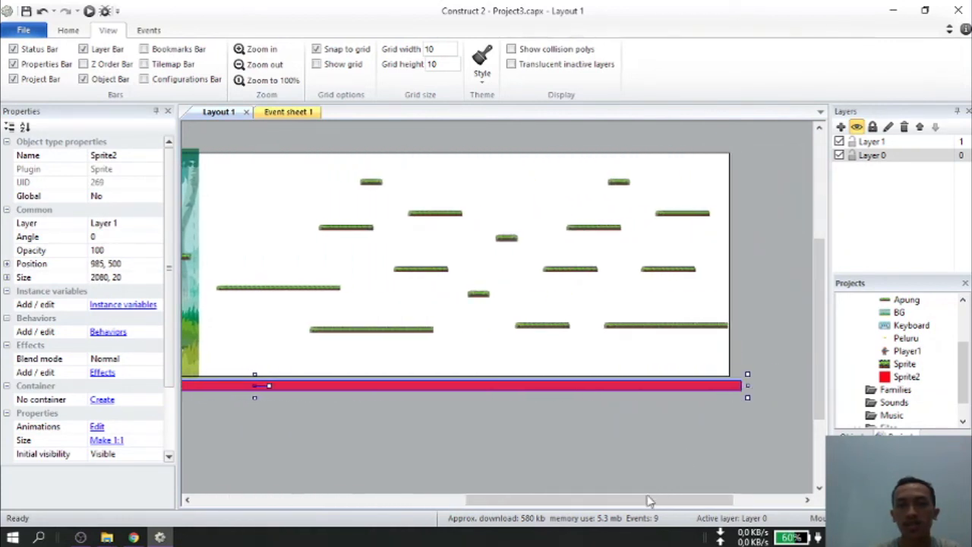
left_click_drag(650, 501, 382, 498)
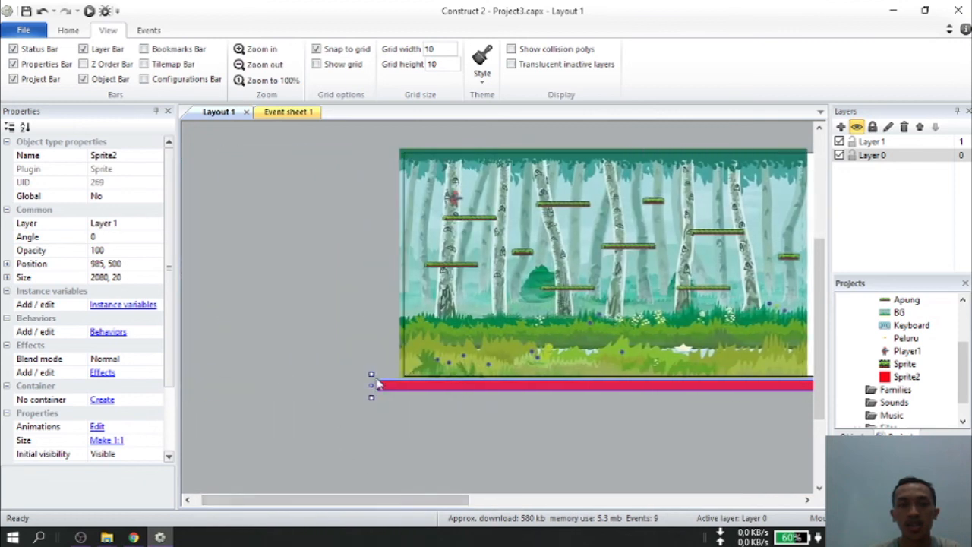
left_click_drag(371, 386, 334, 389)
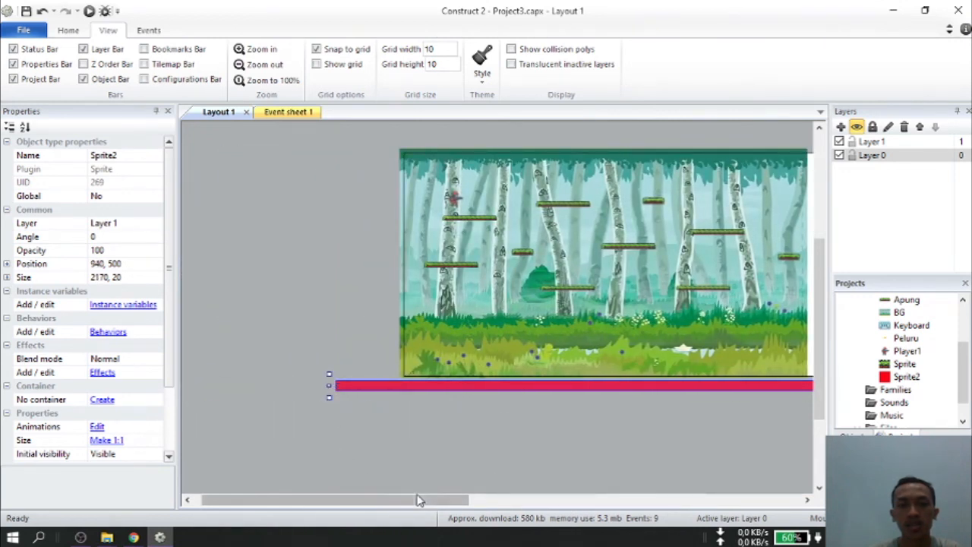
left_click_drag(463, 500, 771, 501)
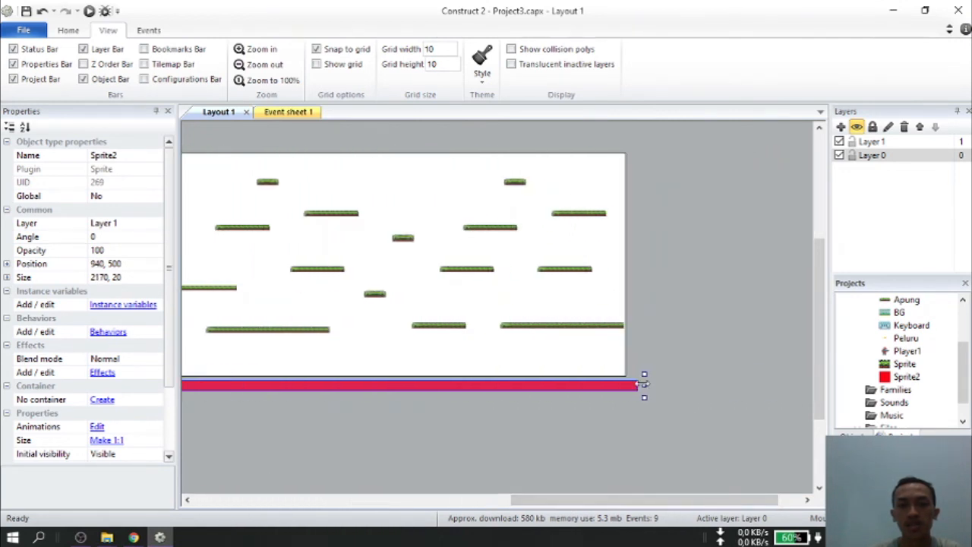
left_click_drag(691, 500, 393, 500)
left_click(313, 462)
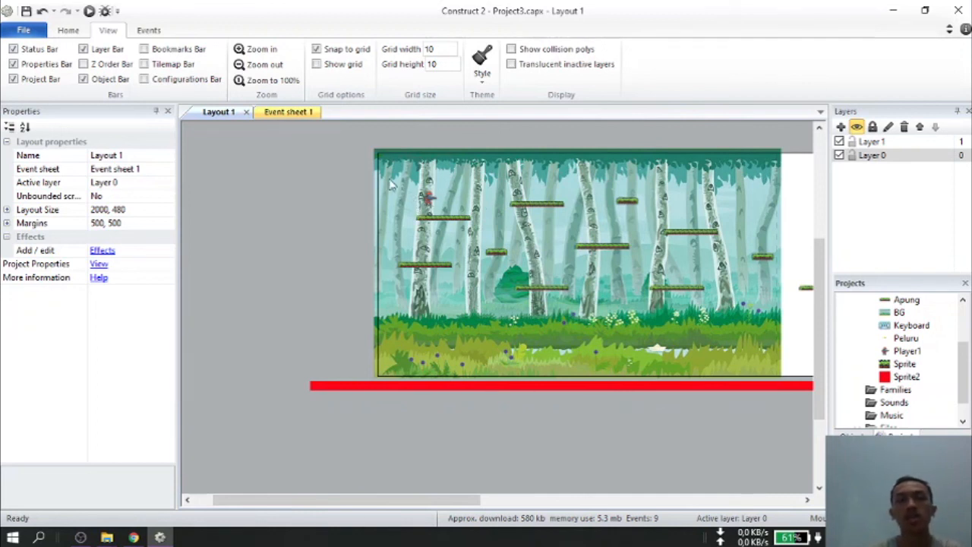
Step: Add an event to Event sheet 1 with the condition that Player1 is overlapping Sprite2
left_click(287, 113)
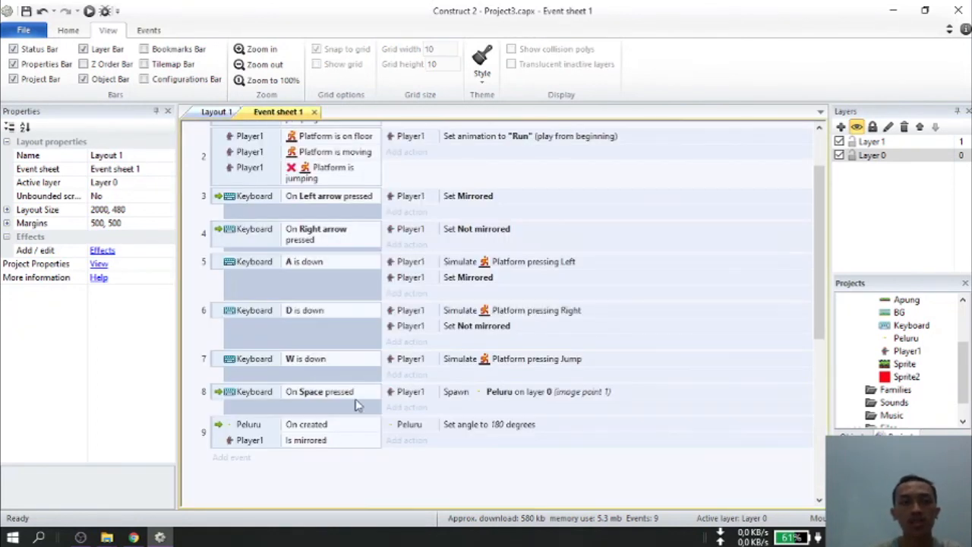
scroll(349, 425, "down", 1)
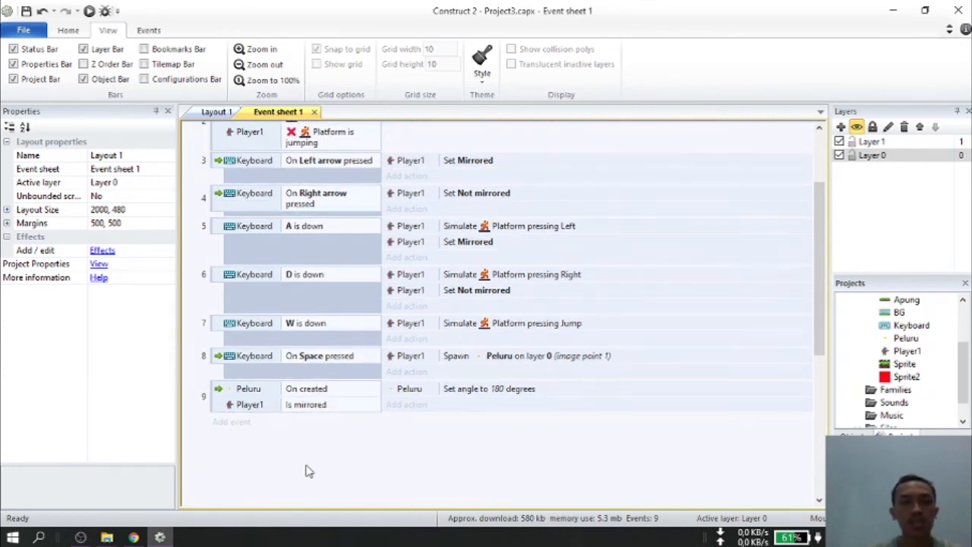
left_click(232, 422)
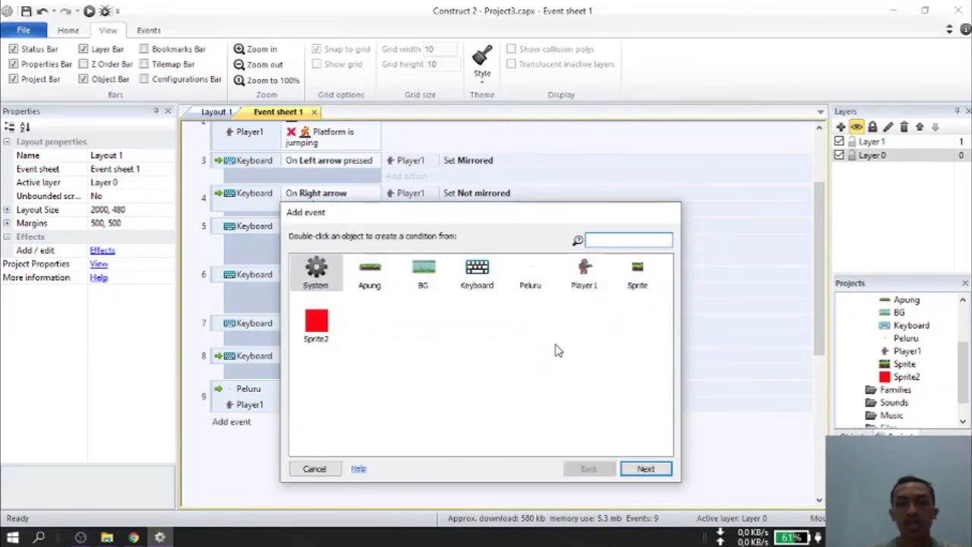
double_click(582, 287)
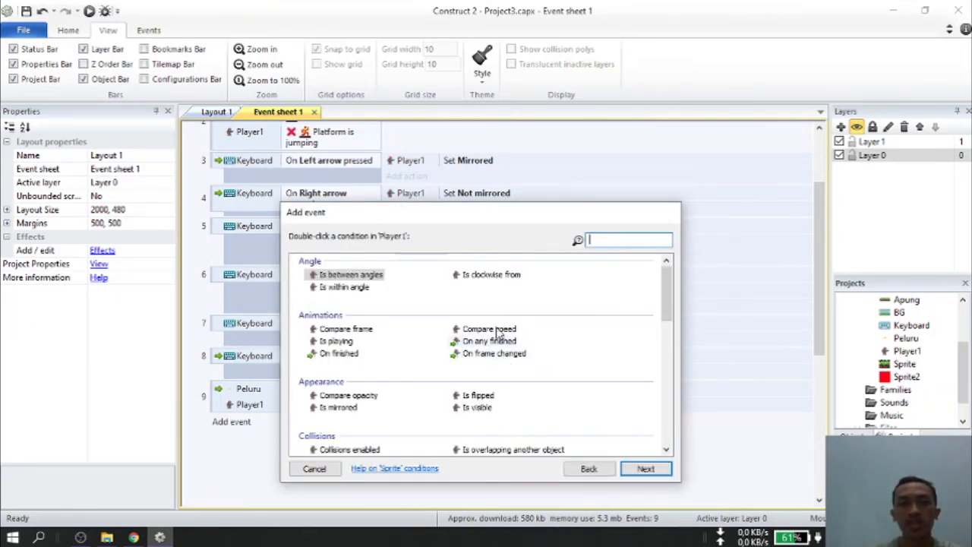
type("over")
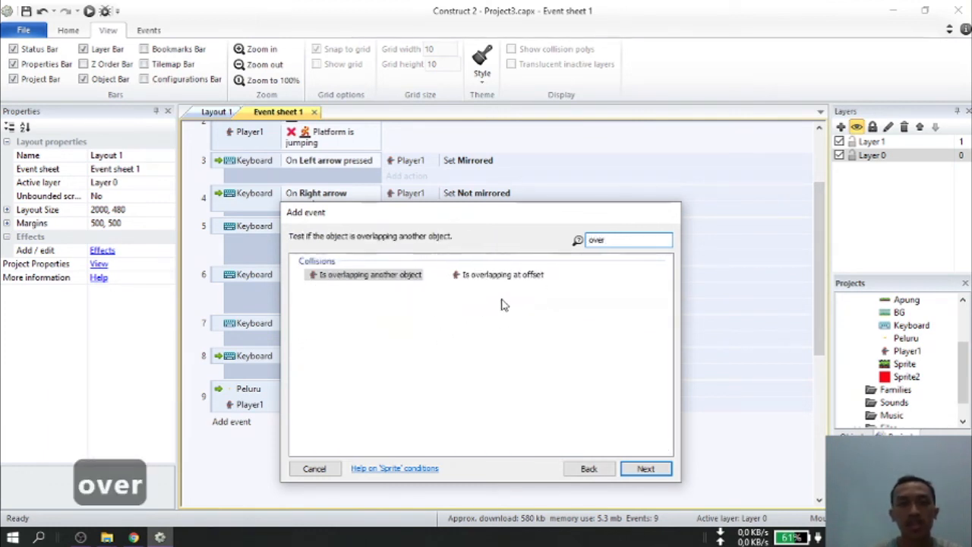
double_click(395, 278)
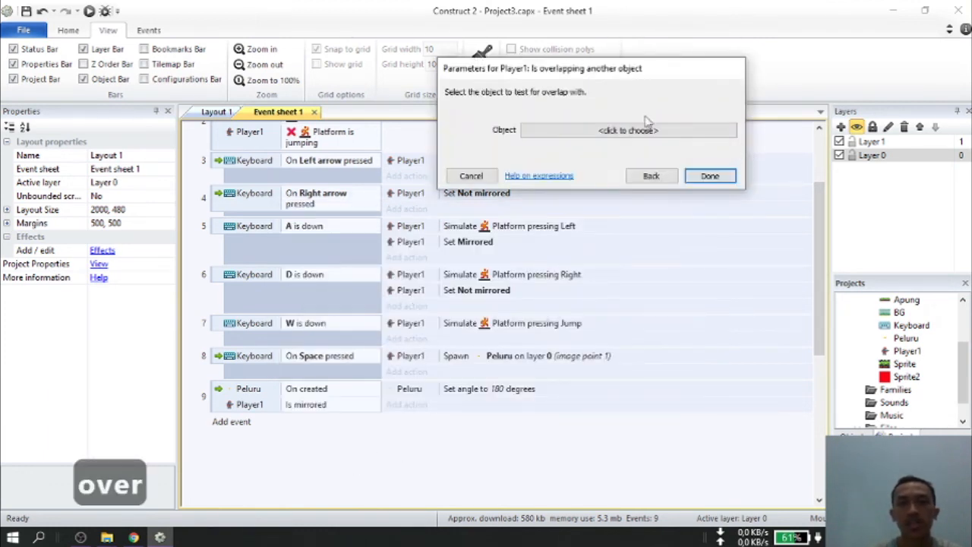
left_click(638, 130)
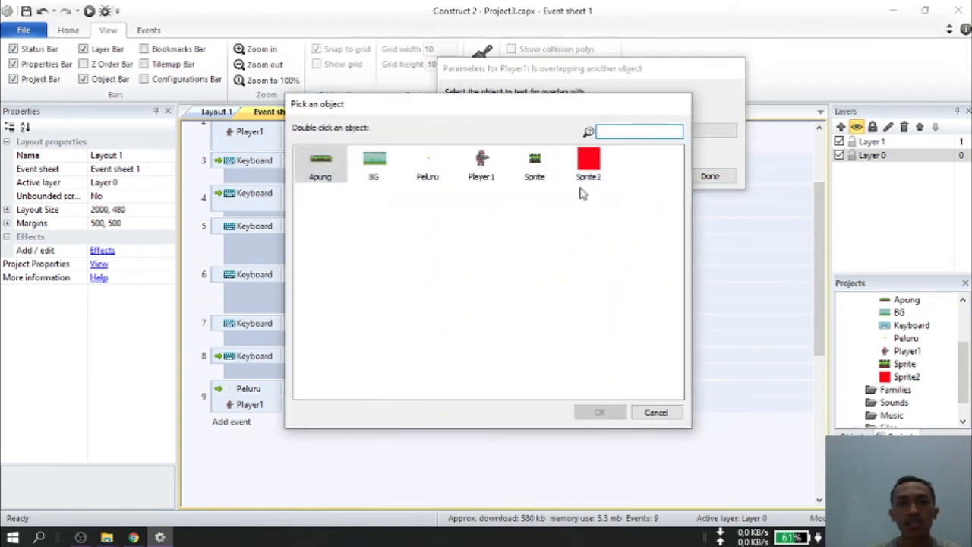
left_click(588, 165)
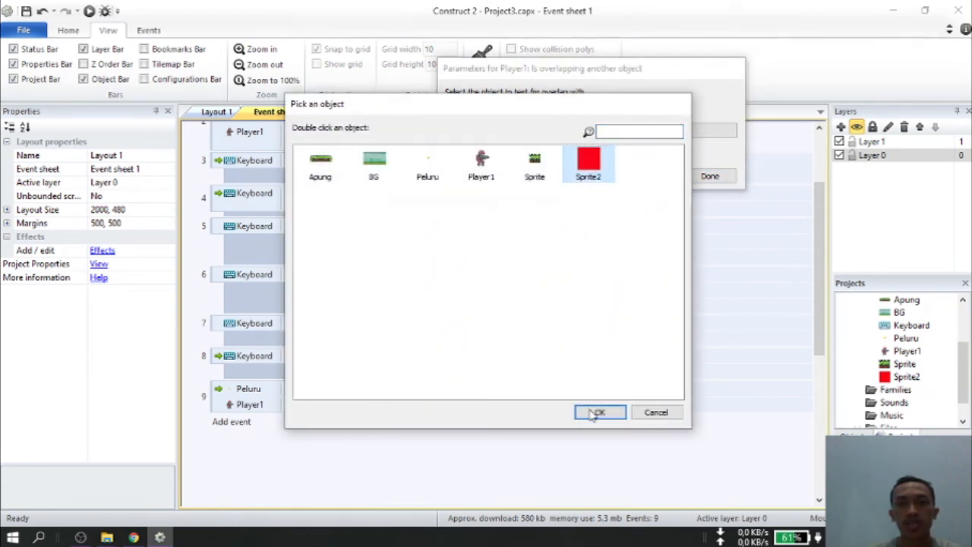
left_click(597, 412)
left_click(710, 190)
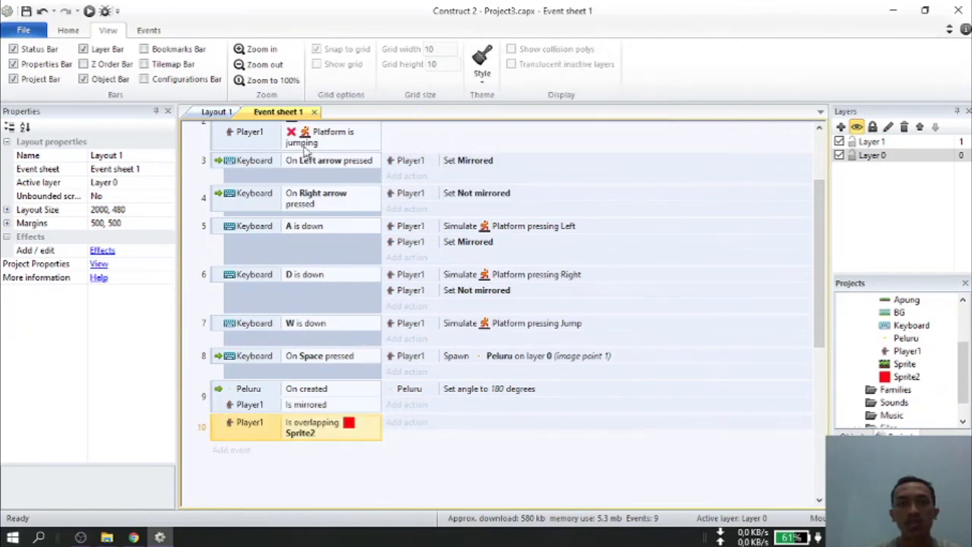
Step: Rename the red bar sprite in Layout 1 as BatasBawah
left_click(217, 112)
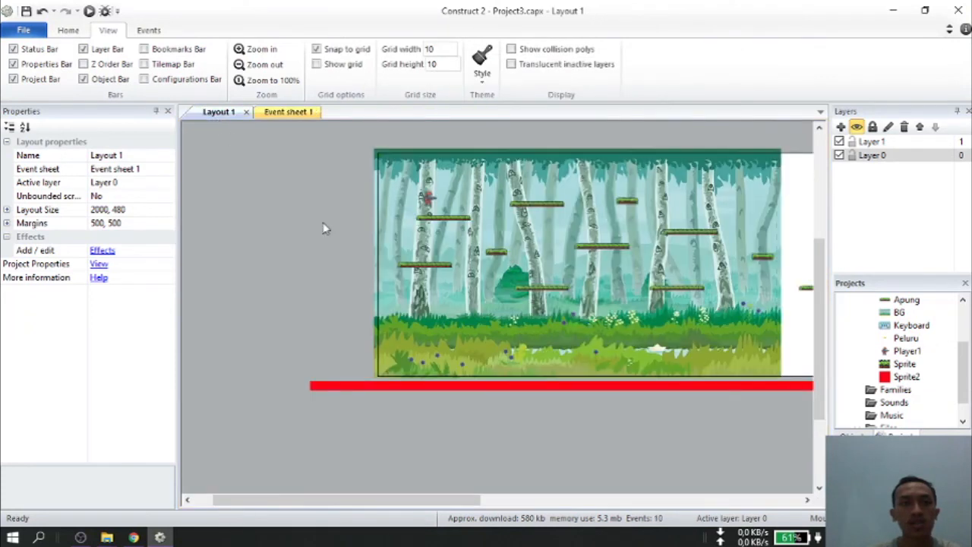
left_click(350, 387)
left_click(129, 156)
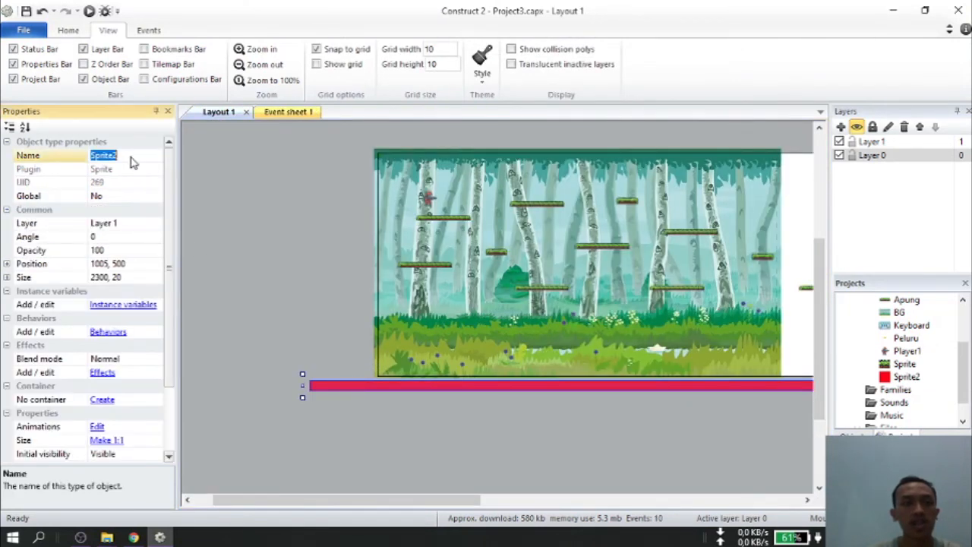
type("BatasB")
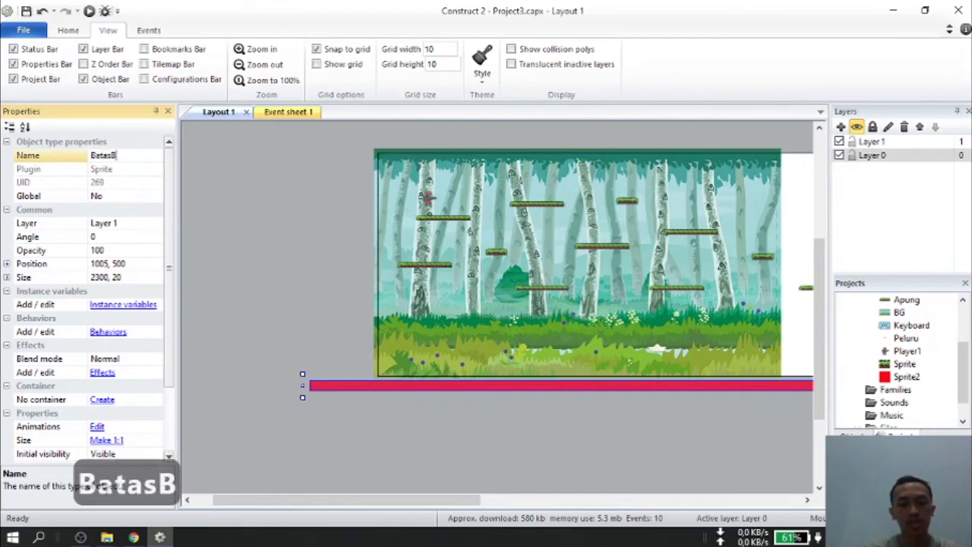
type("awah")
key("Return")
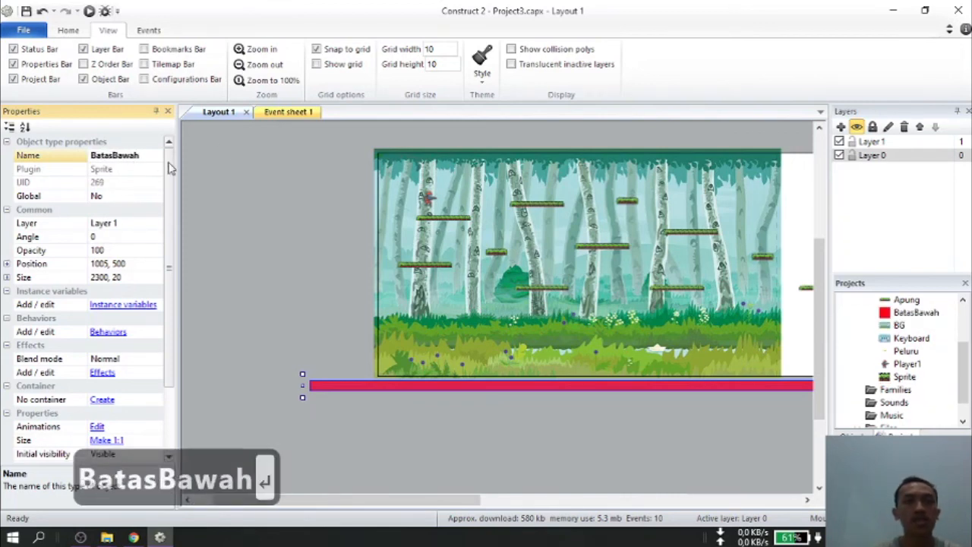
Step: Add a Set position action for Player1 with X 100 and Y 110 to the BatasBawah overlap event
left_click(285, 112)
left_click(343, 476)
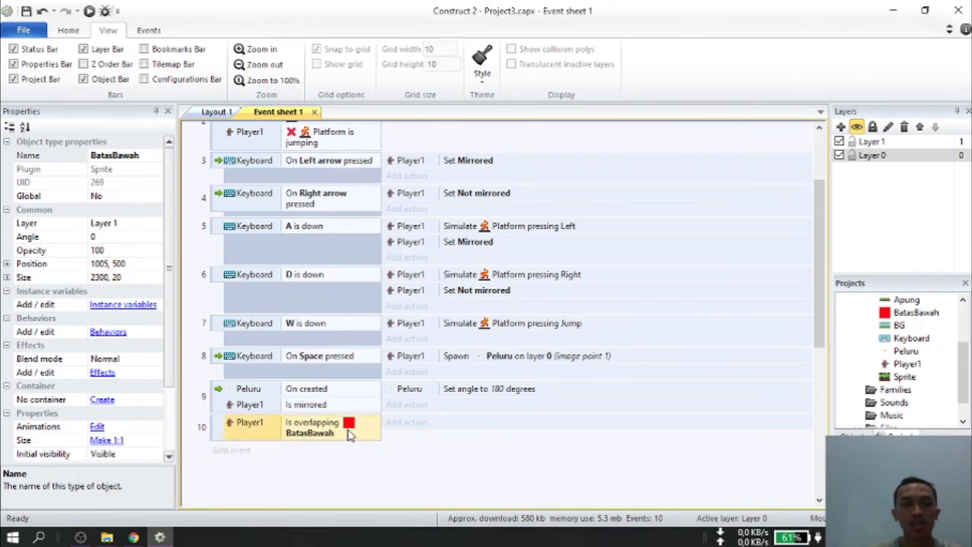
left_click(408, 423)
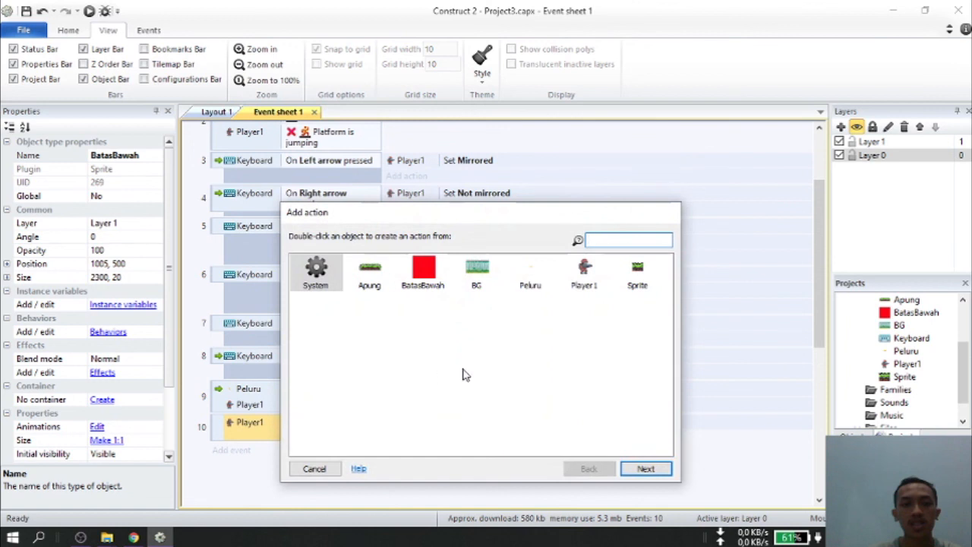
double_click(584, 275)
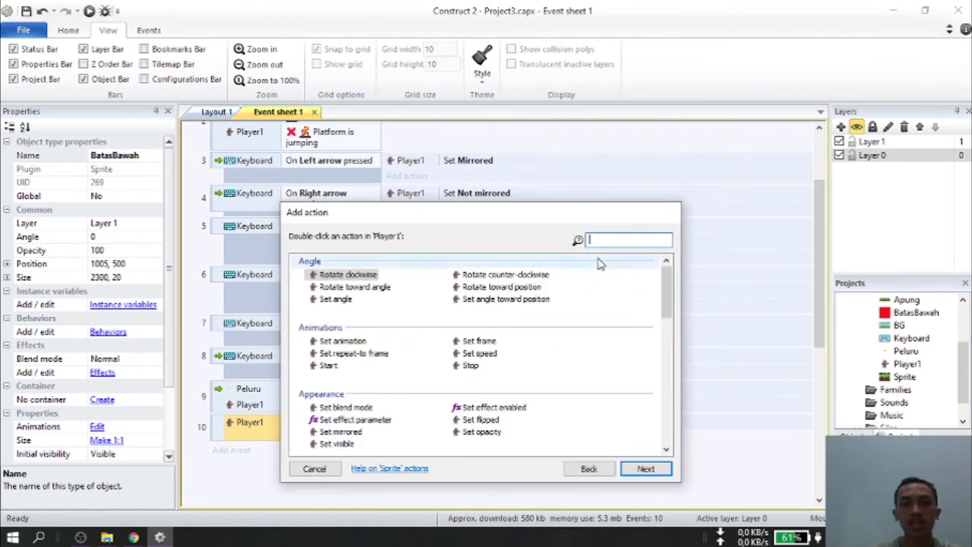
type("set")
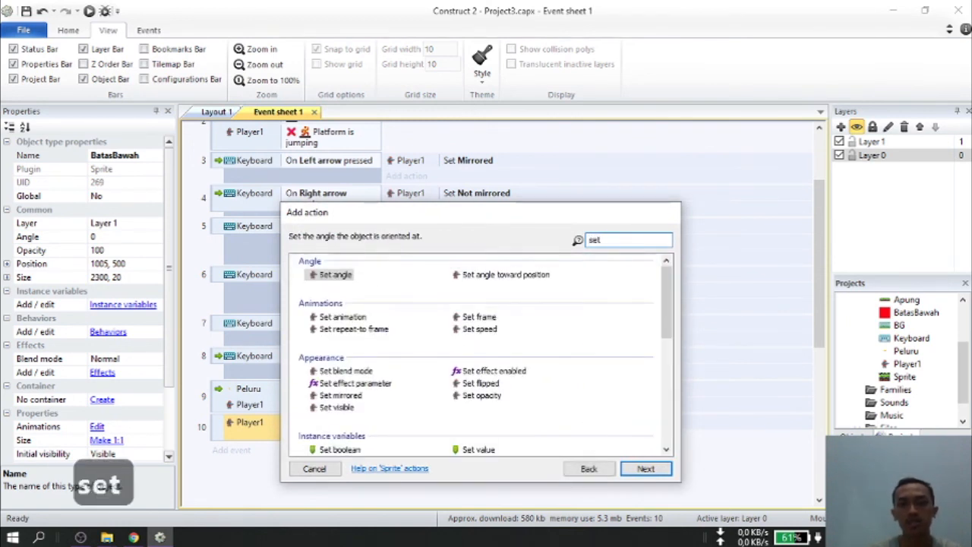
type(" pos")
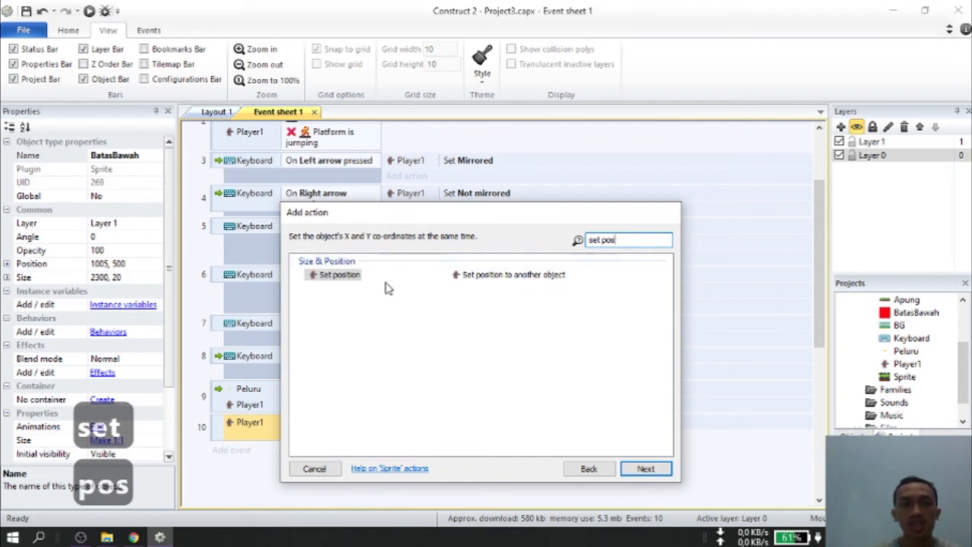
double_click(350, 276)
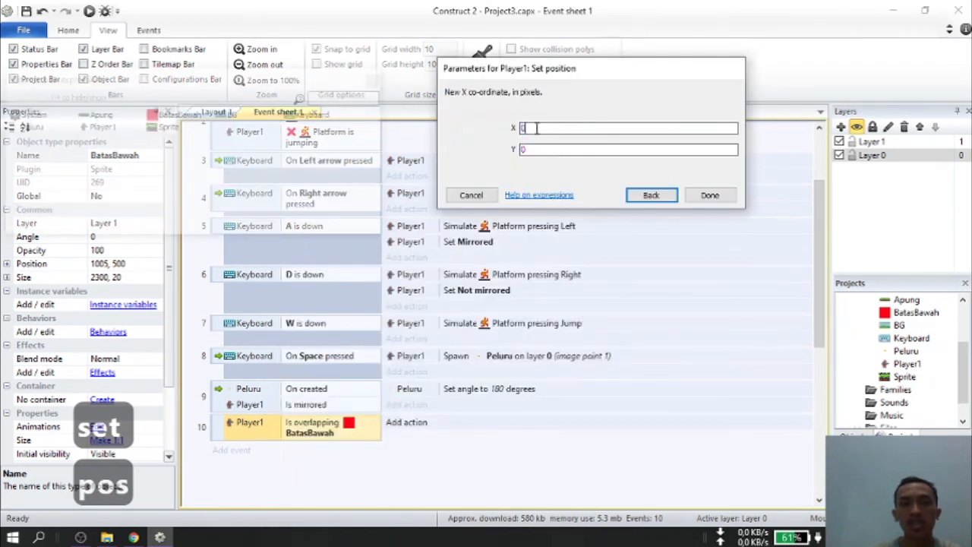
type("100")
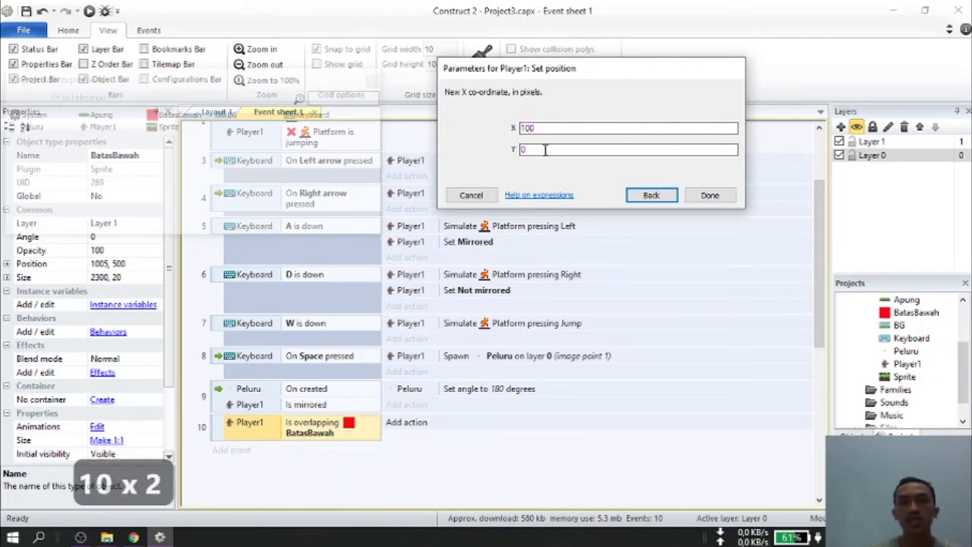
type("110")
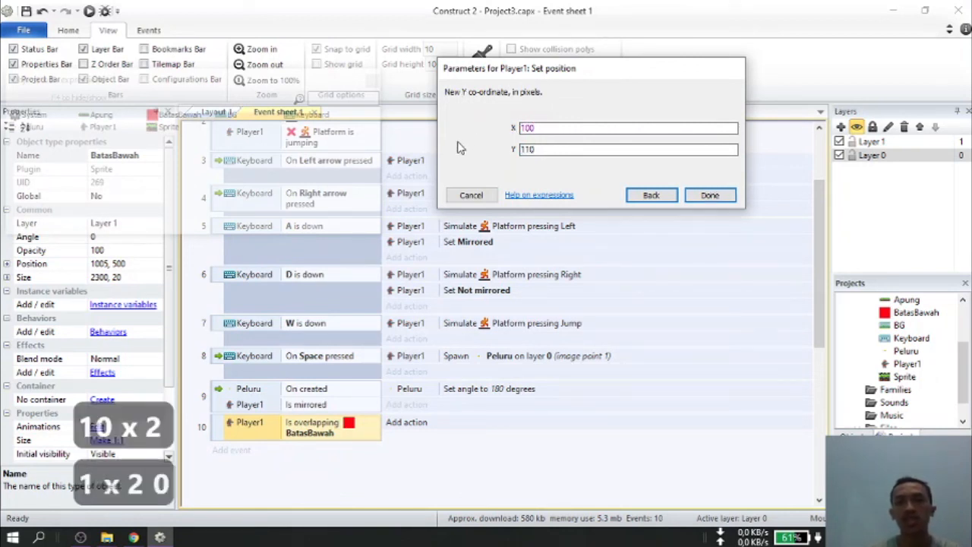
left_click(710, 197)
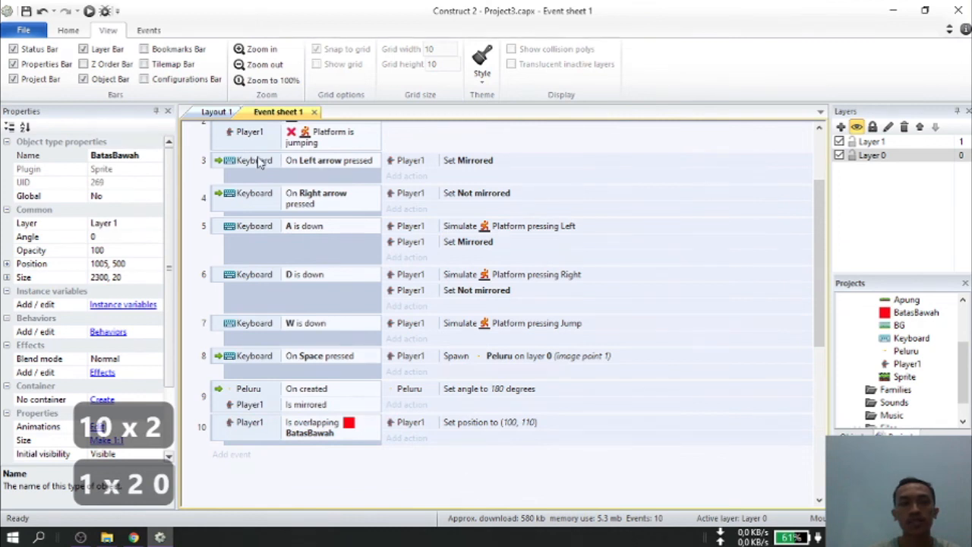
Step: Check Player1's starting position in Layout 1 and correct the Set position action to X 110, Y 100
left_click(215, 112)
left_click(430, 202)
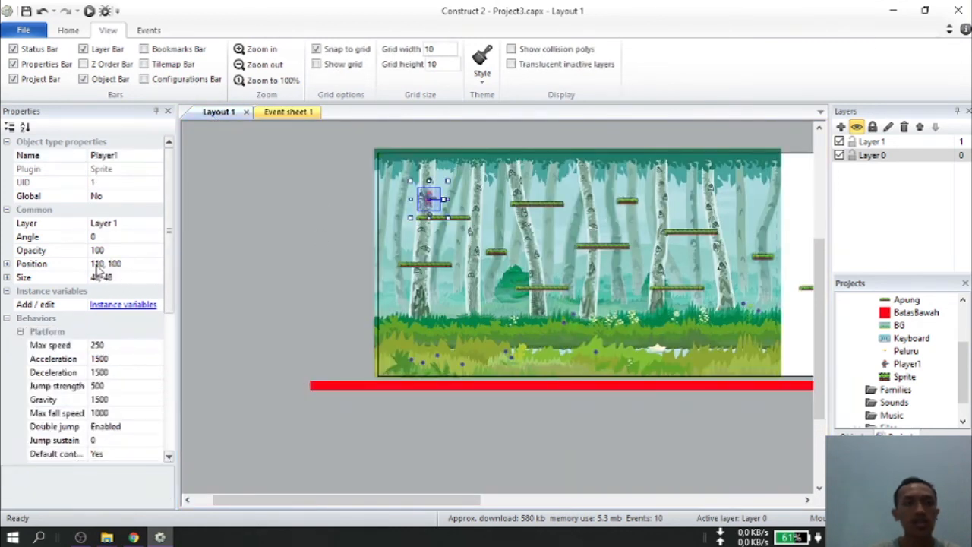
left_click(282, 113)
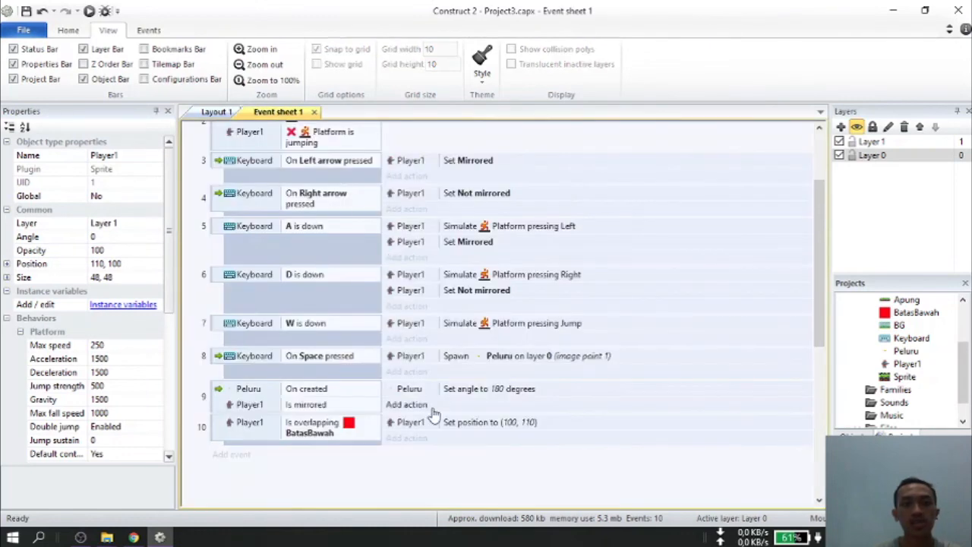
double_click(480, 424)
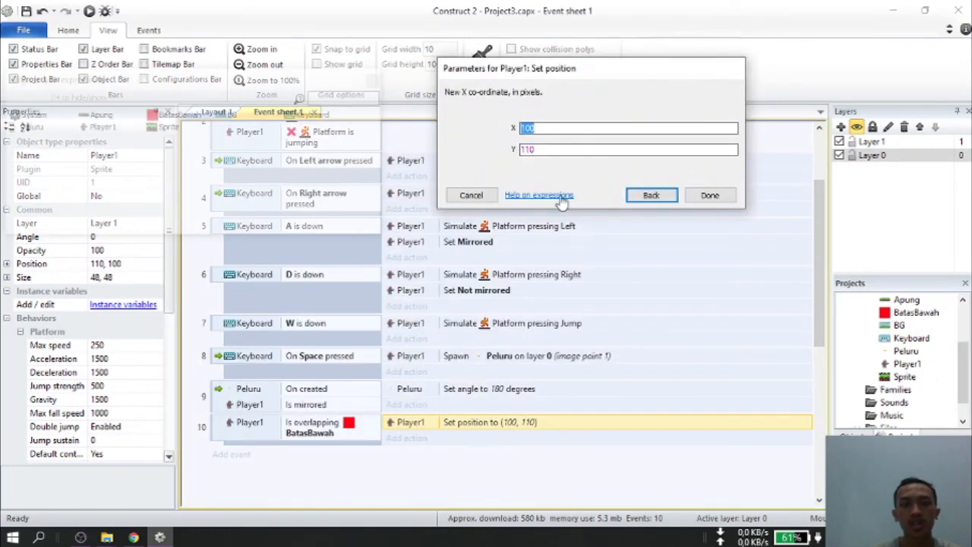
type("110")
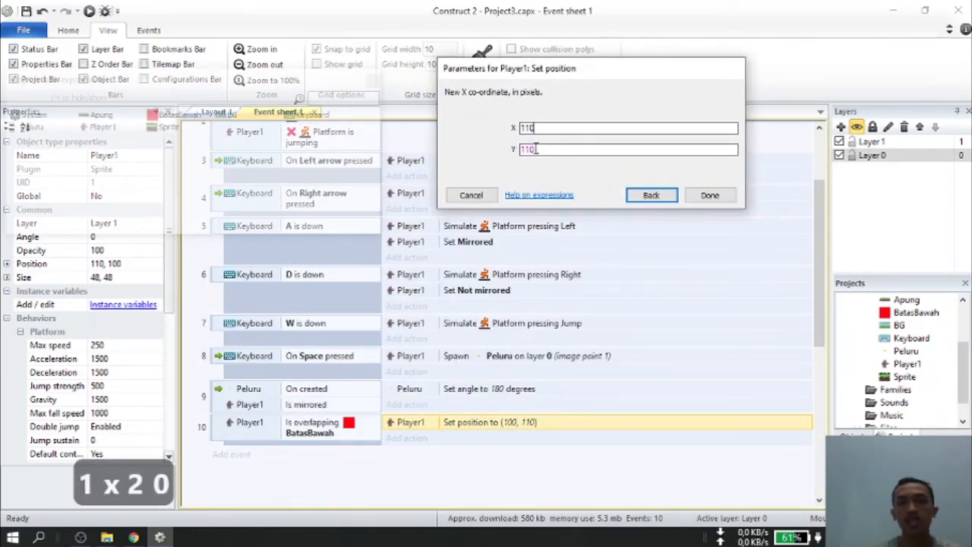
key("BackSpace")
key("BackSpace")
type("00")
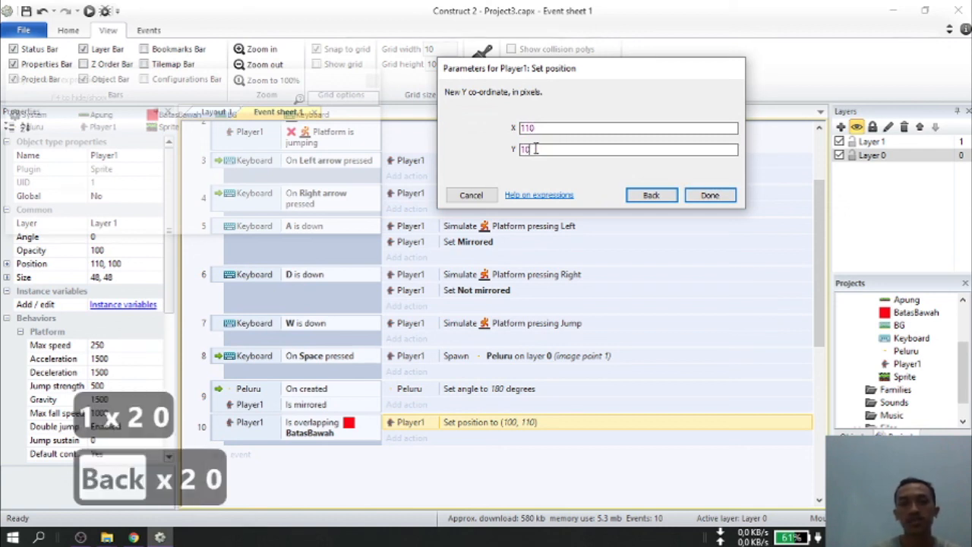
left_click(709, 195)
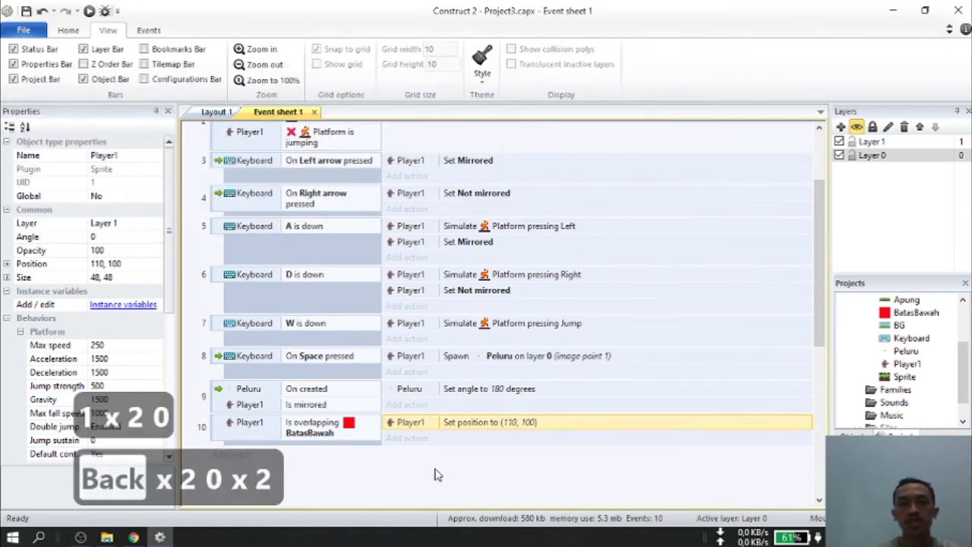
Step: Preview Layout 1 in the browser and drop the player off the platforms to test the return to the start
left_click(216, 111)
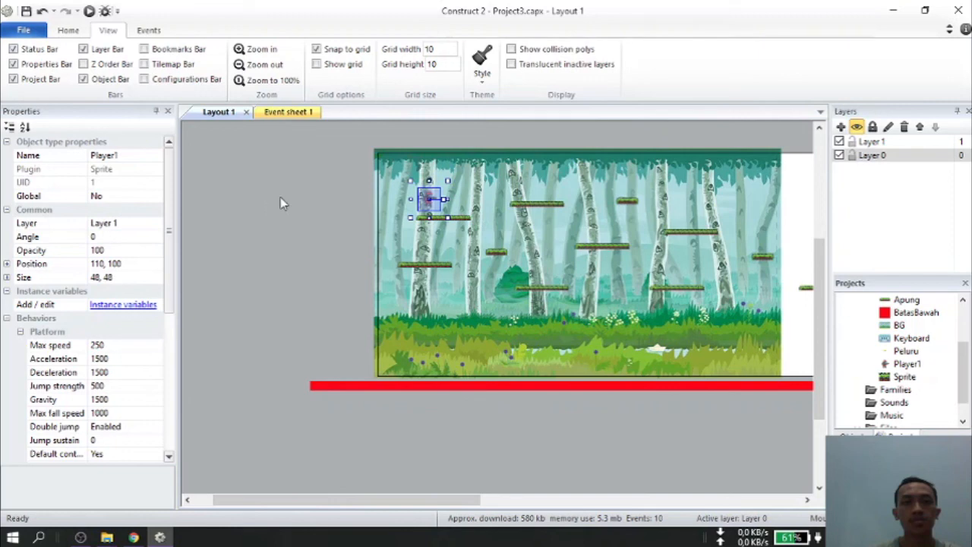
left_click(89, 12)
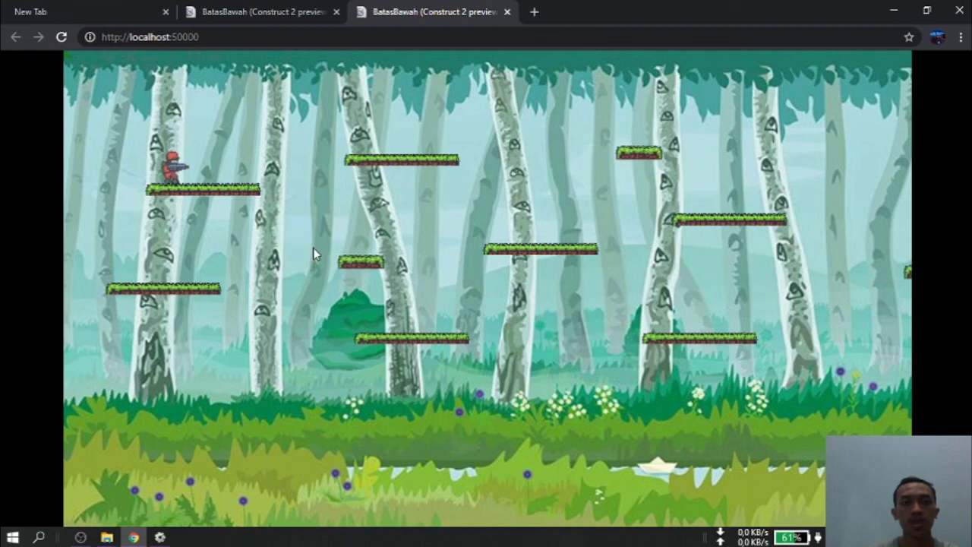
key("d")
key("w")
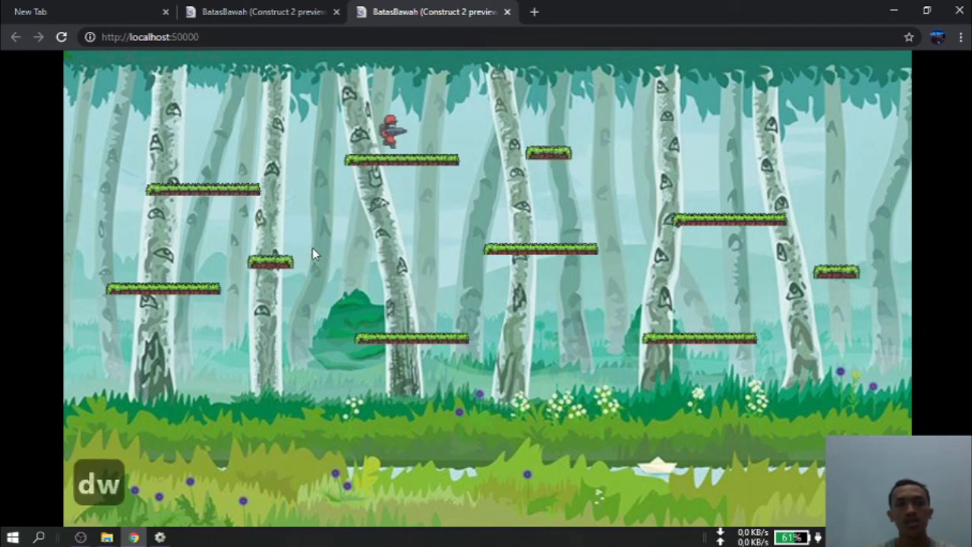
key("d")
key("d")
key("a")
key("d")
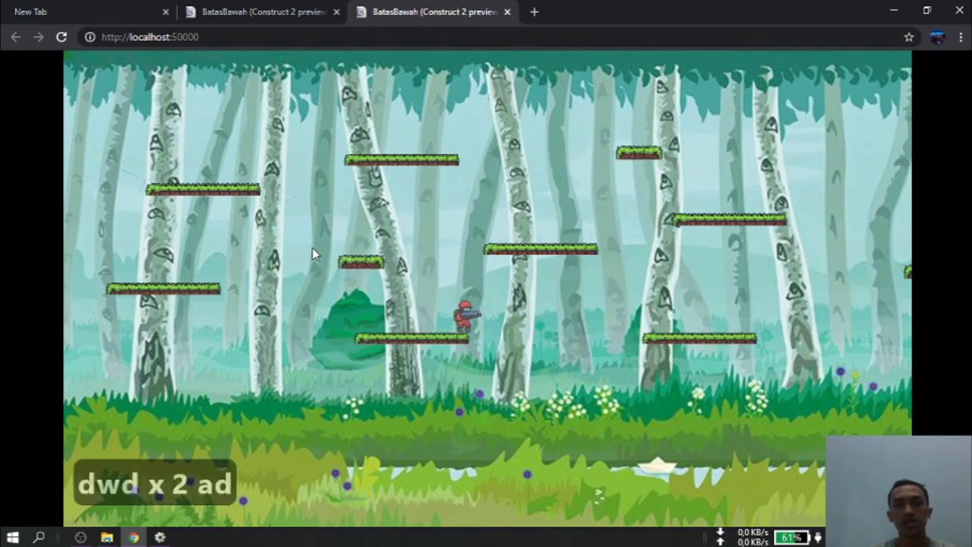
key("d")
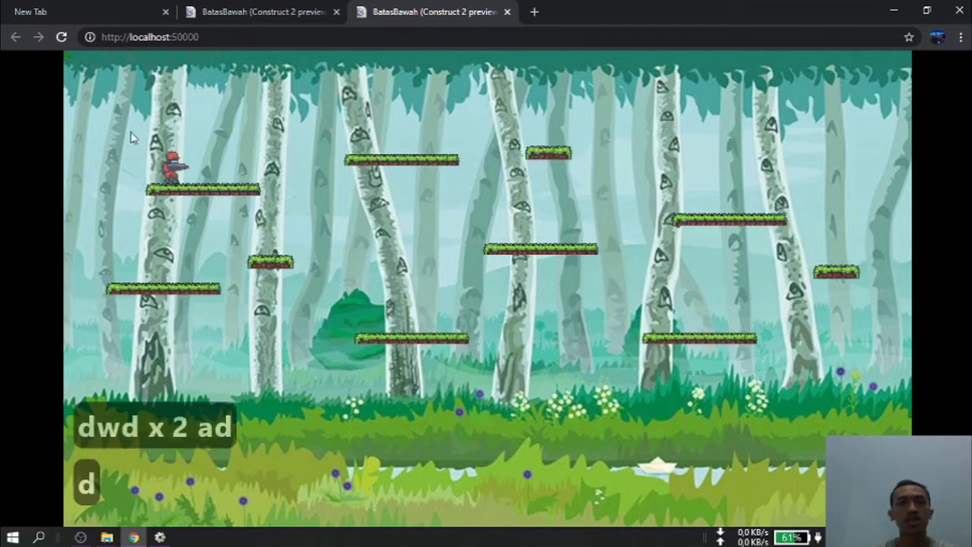
Step: Jump the player across the platforms further into the level and let it fall to test the boundary there
key("d")
key("w")
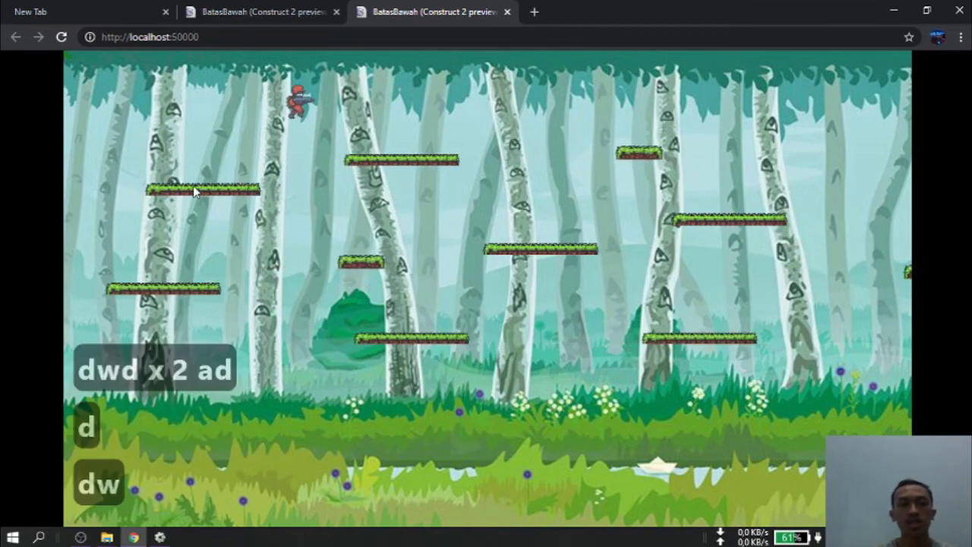
key("w")
key("w")
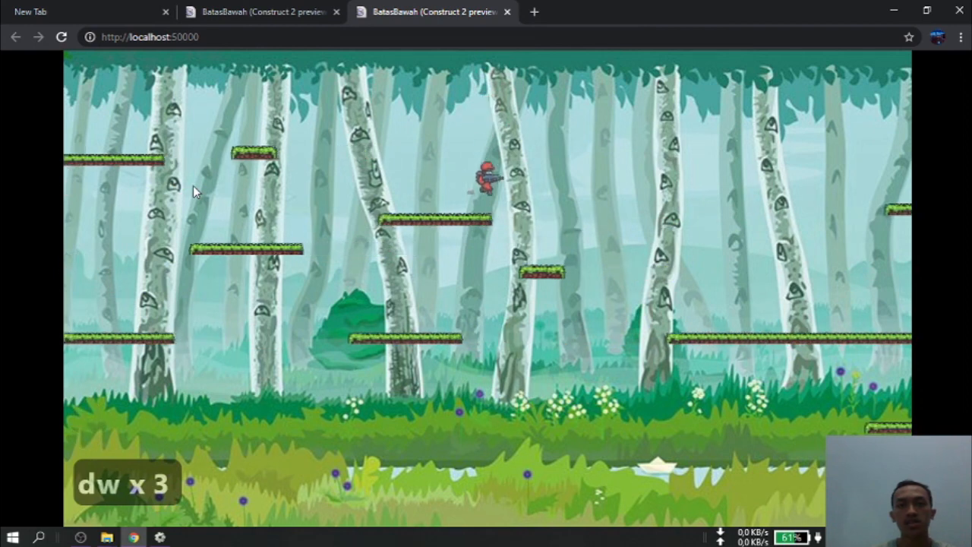
key("d")
key("w")
key("a")
key("a")
key("a")
key("a")
key("a")
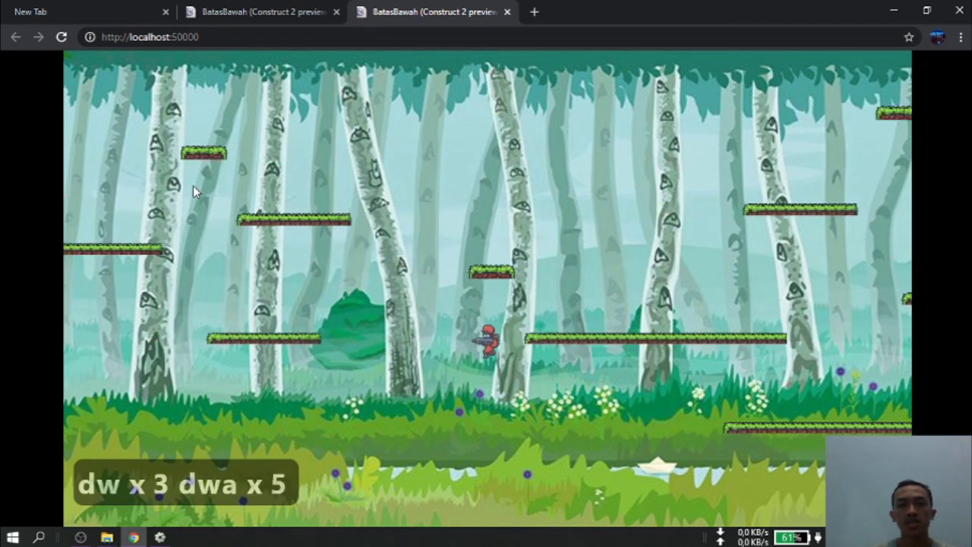
key("d")
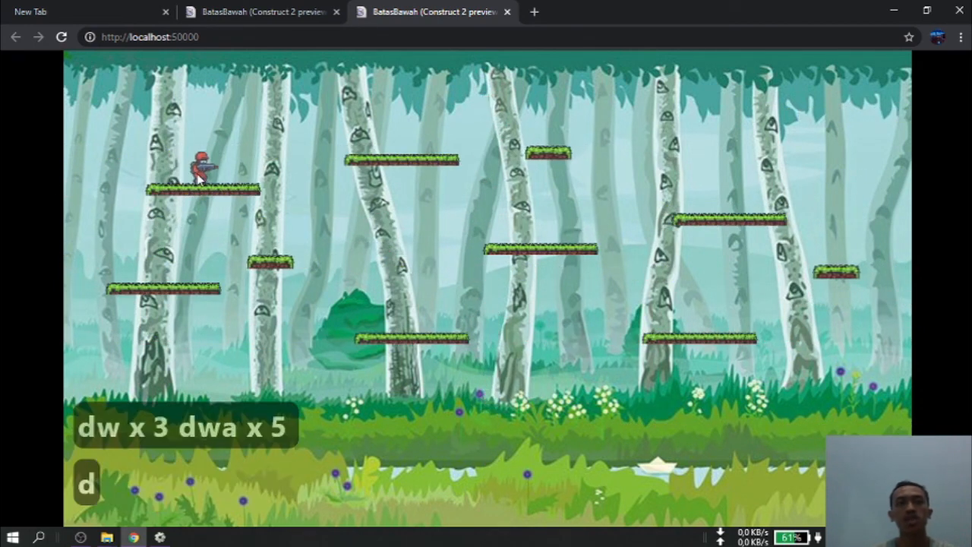